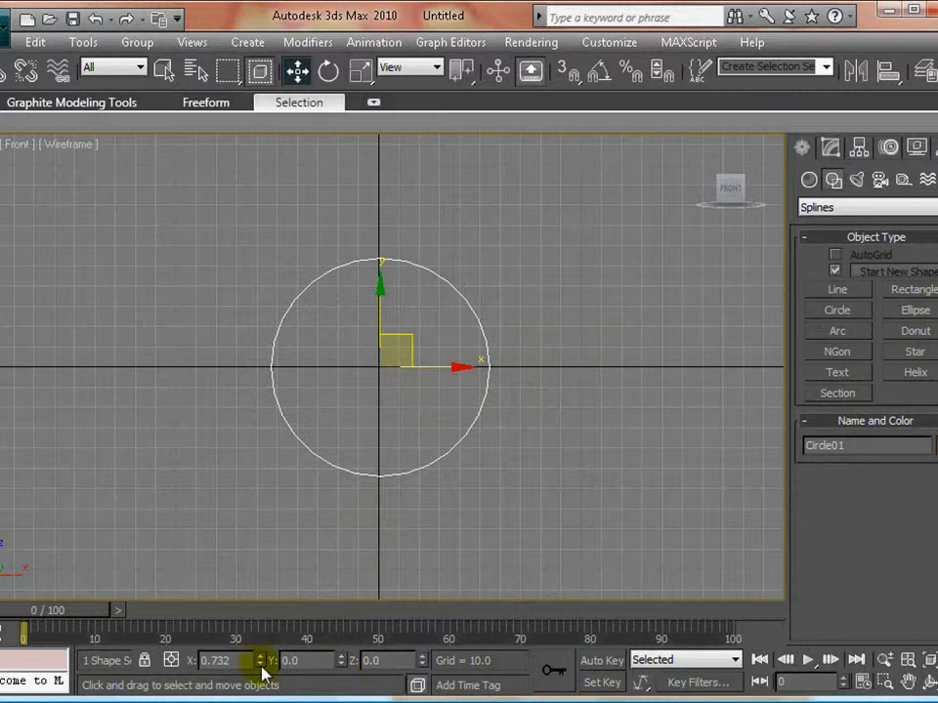
- Reset the circle's X position to 0 so it is centred on the origin, and keep the circle selected
{"action": "right_click", "coordinate": [261, 664]}
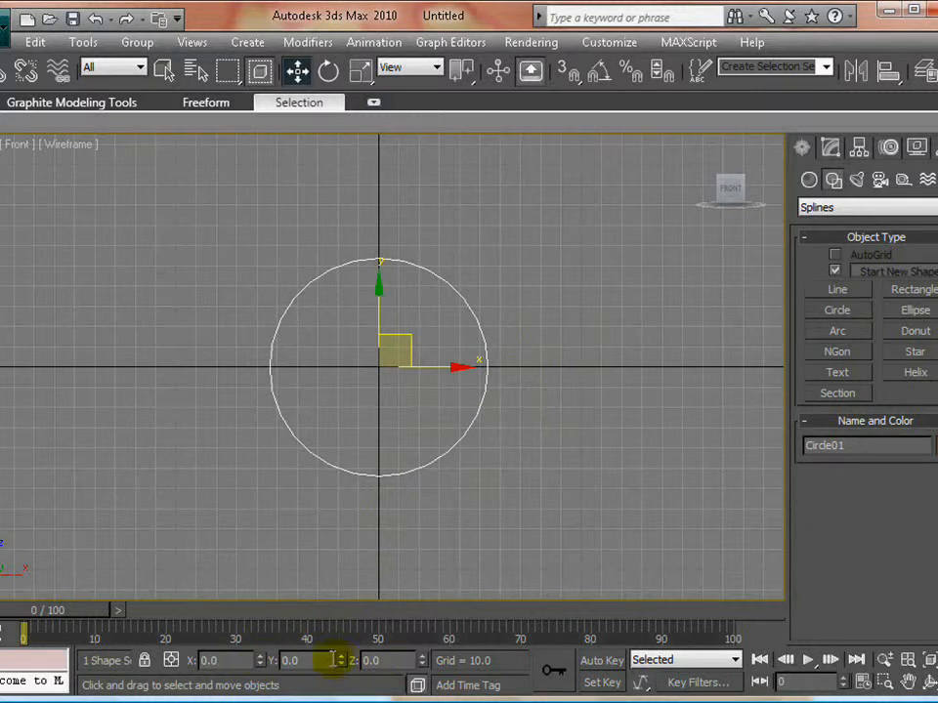
{"action": "left_click", "coordinate": [419, 290]}
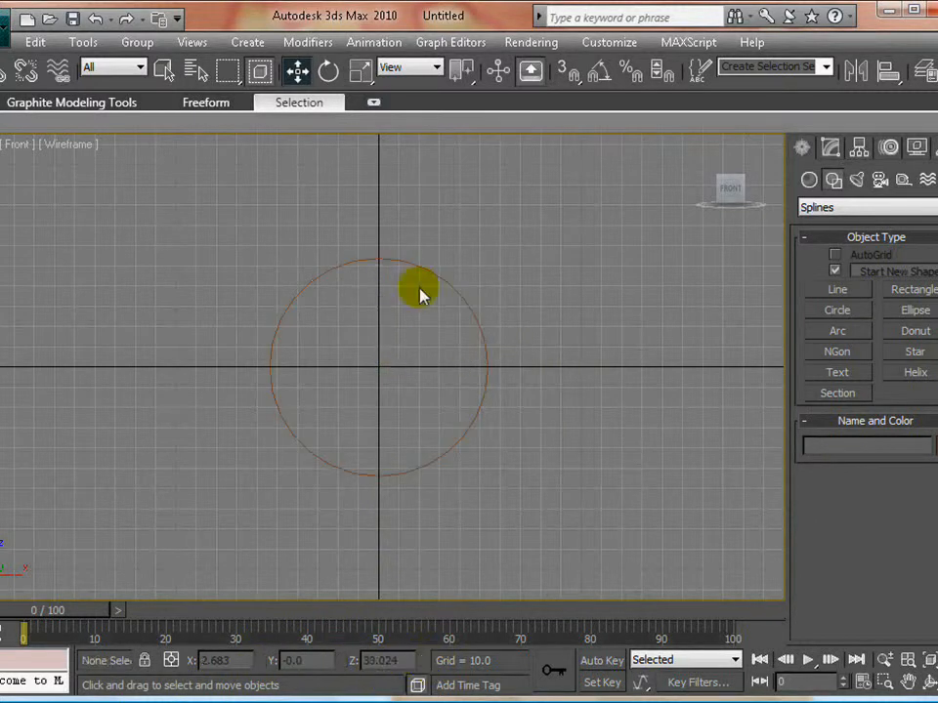
{"action": "left_click", "coordinate": [400, 314]}
{"action": "left_click", "coordinate": [468, 303]}
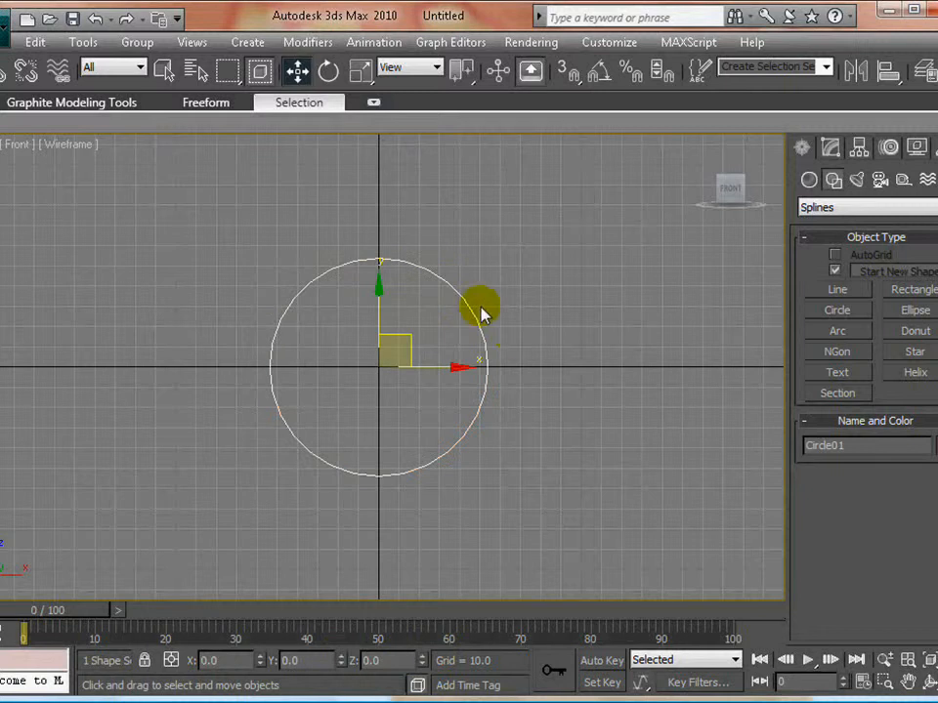
{"action": "key", "text": "alt+w"}
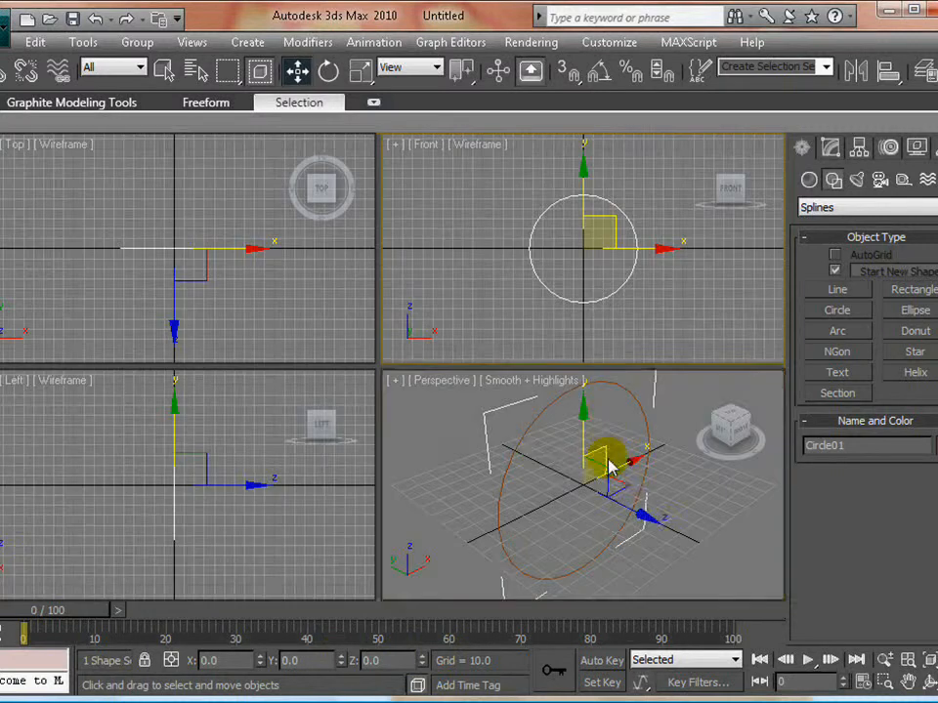
{"action": "key", "text": "alt+w"}
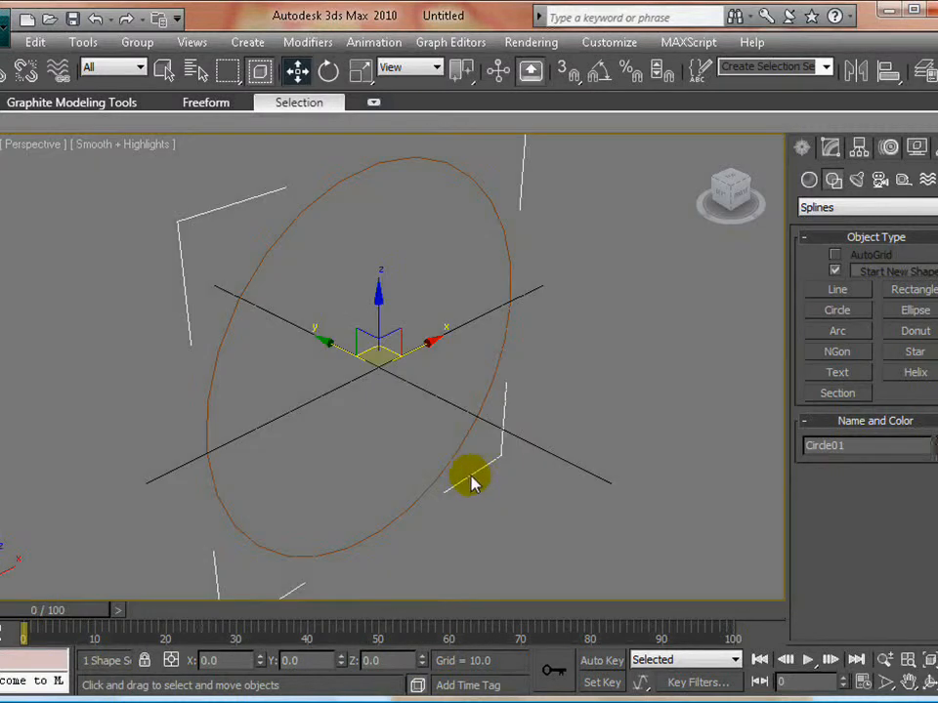
{"action": "middle_click_drag", "start_coordinate": [470, 481], "coordinate": [481, 432], "text": "alt"}
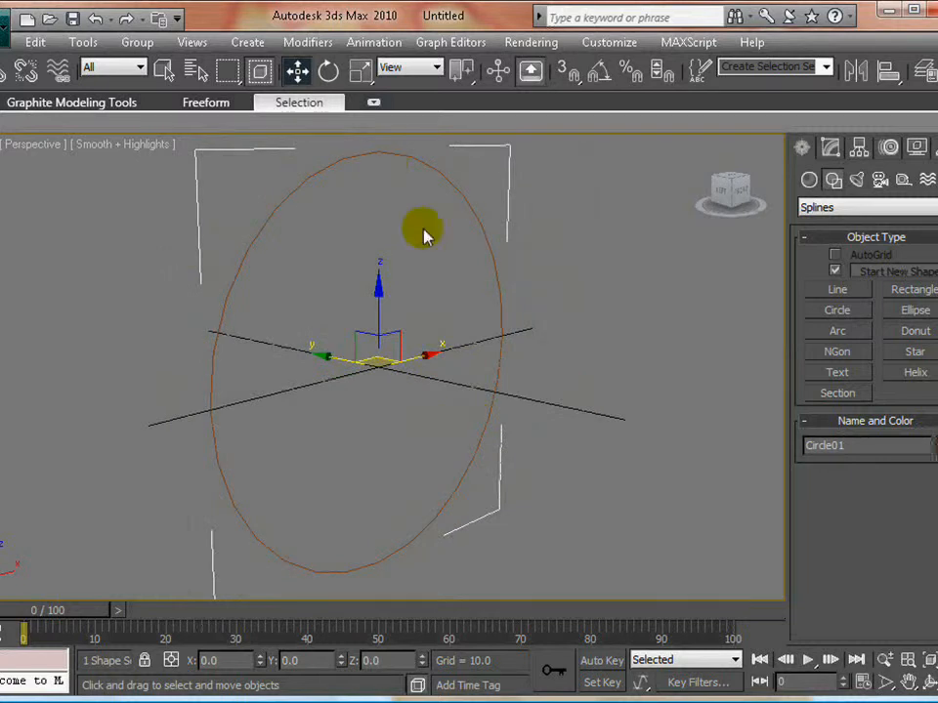
{"action": "key", "text": "alt+w"}
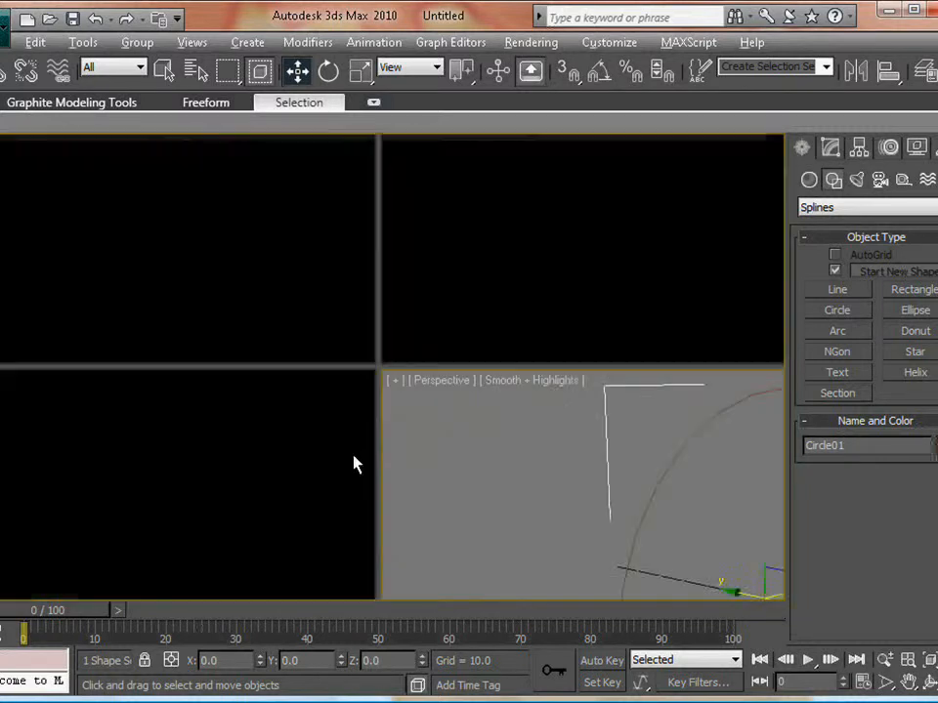
{"action": "right_click", "coordinate": [625, 332]}
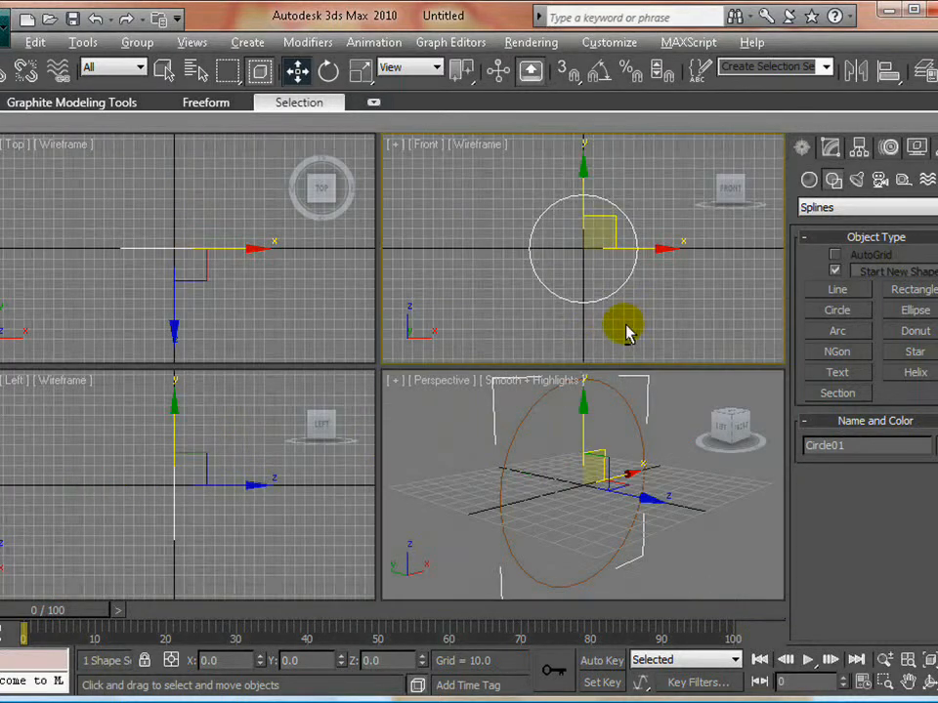
- Create a sphere from the circle's centre in the Front view, with about a quarter of the circle's radius
{"action": "key", "text": "alt+w"}
{"action": "mouse_move", "coordinate": [354, 410]}
{"action": "middle_mouse_down"}
{"action": "mouse_move", "coordinate": [299, 408]}
{"action": "mouse_move", "coordinate": [341, 408]}
{"action": "middle_mouse_up"}
{"action": "scroll", "coordinate": [310, 415], "scroll_direction": "up", "scroll_amount": 4}
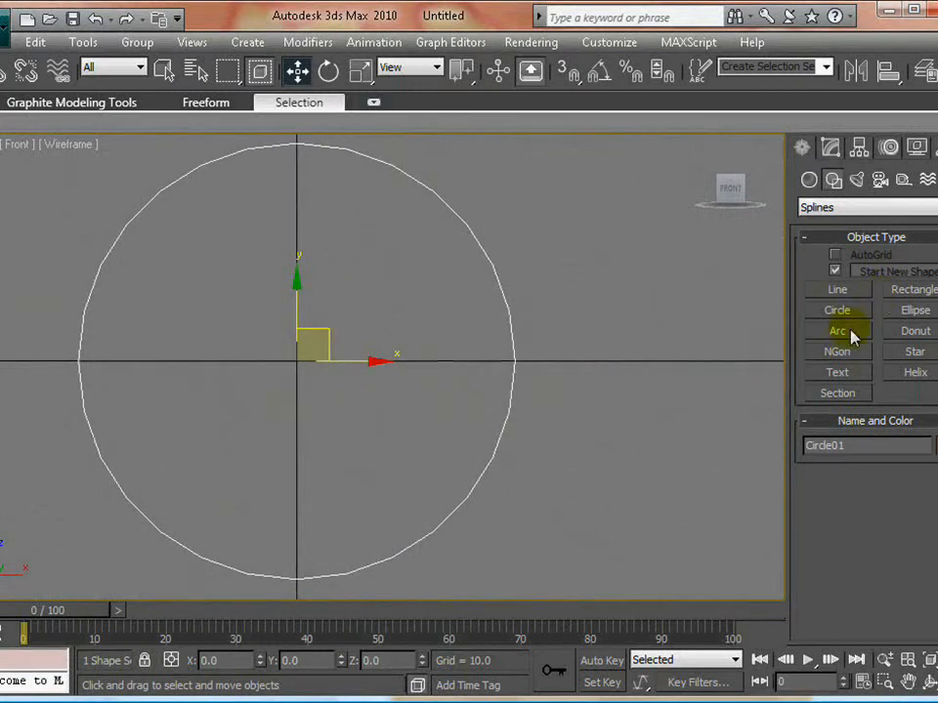
{"action": "left_click", "coordinate": [809, 179]}
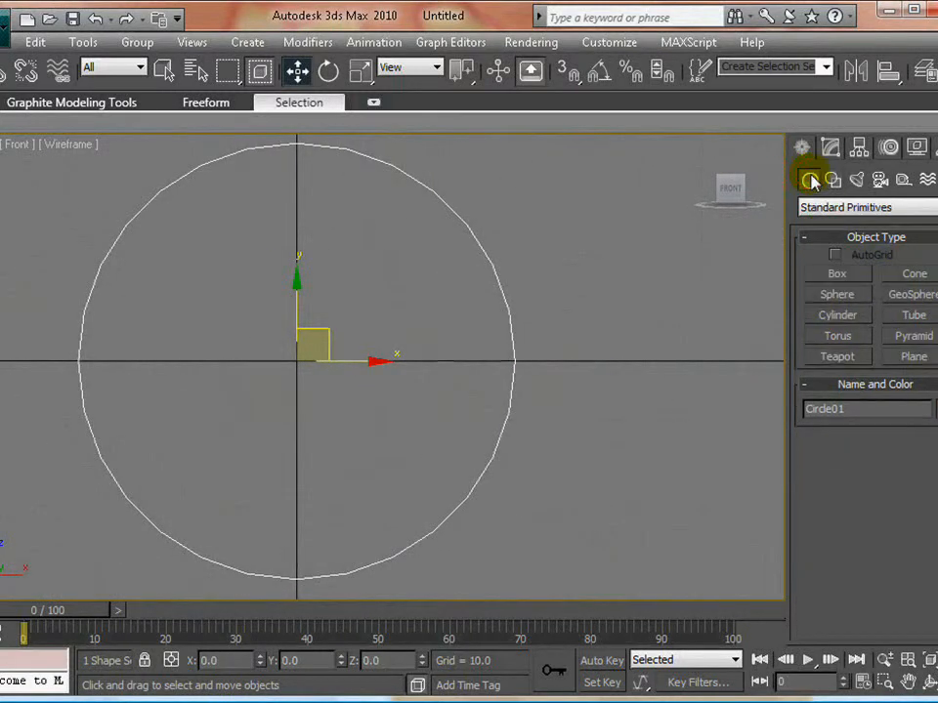
{"action": "left_click", "coordinate": [844, 296]}
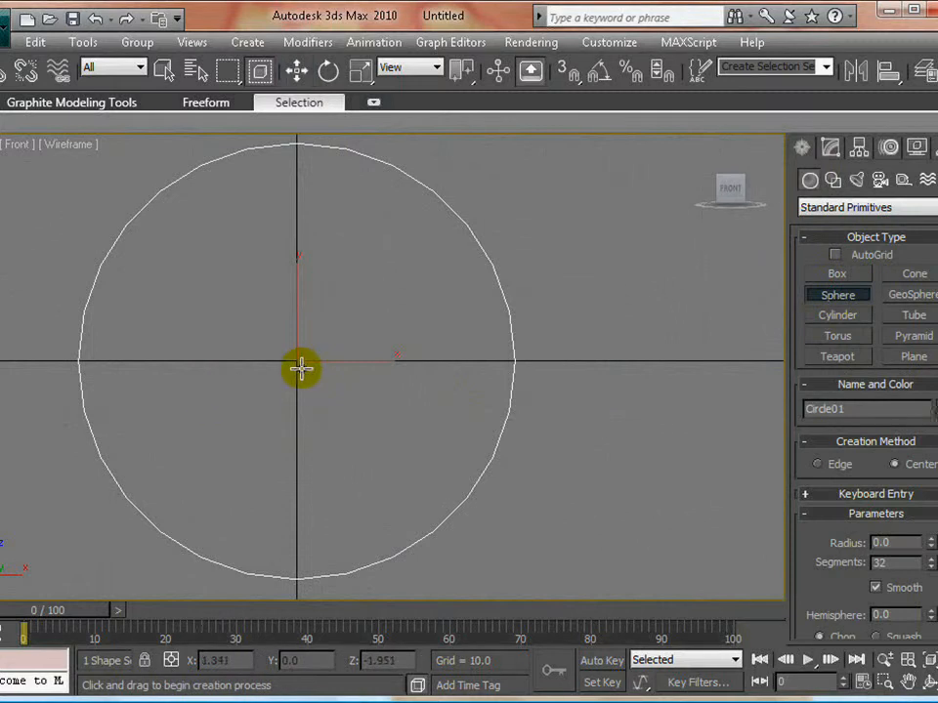
{"action": "left_click_drag", "start_coordinate": [296, 361], "coordinate": [320, 408]}
{"action": "key", "text": "w"}
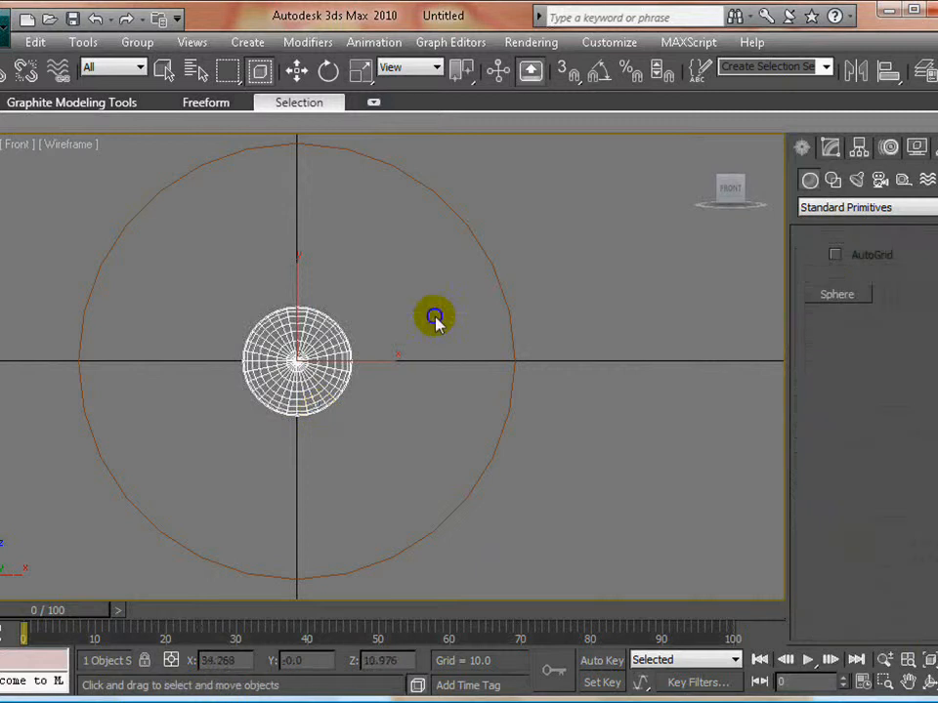
- Scale the sphere to about 25% along its depth axis, perpendicular to the circle's plane, to flatten it
{"action": "key", "text": "alt+w"}
{"action": "right_click", "coordinate": [569, 432]}
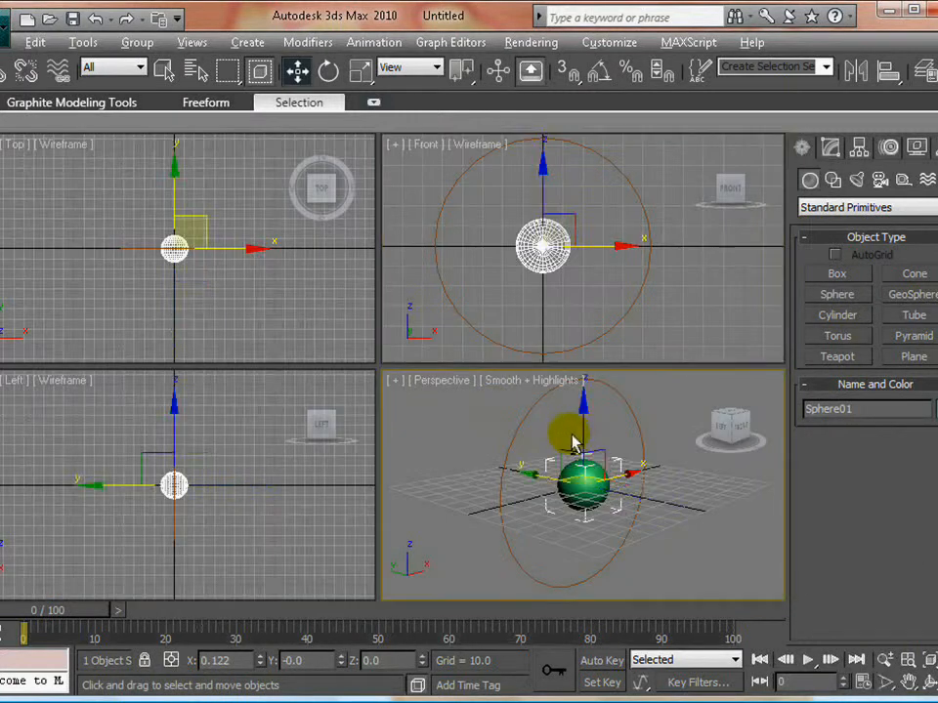
{"action": "key", "text": "alt+w"}
{"action": "key", "text": "e"}
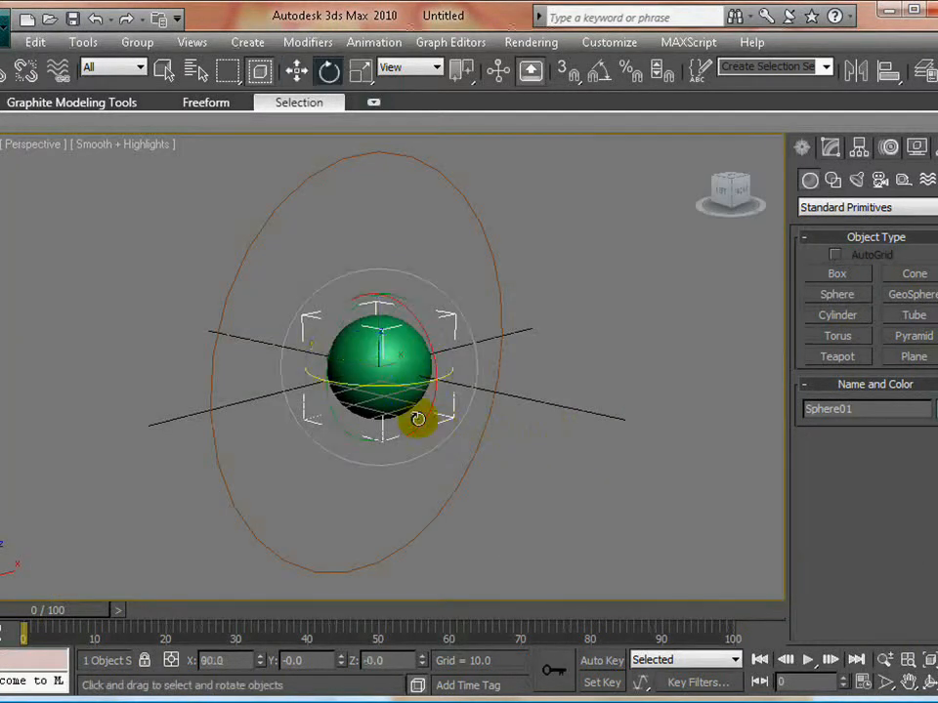
{"action": "right_click", "coordinate": [415, 415]}
{"action": "left_click", "coordinate": [439, 452]}
{"action": "key", "text": "r"}
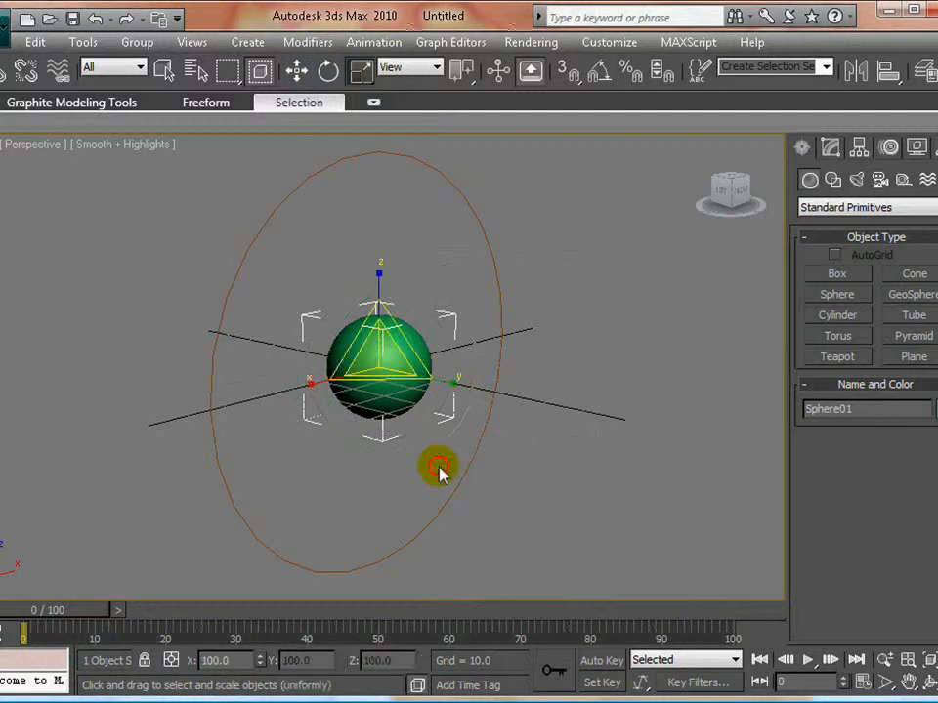
{"action": "key", "text": "r"}
{"action": "left_click_drag", "start_coordinate": [450, 384], "coordinate": [311, 334]}
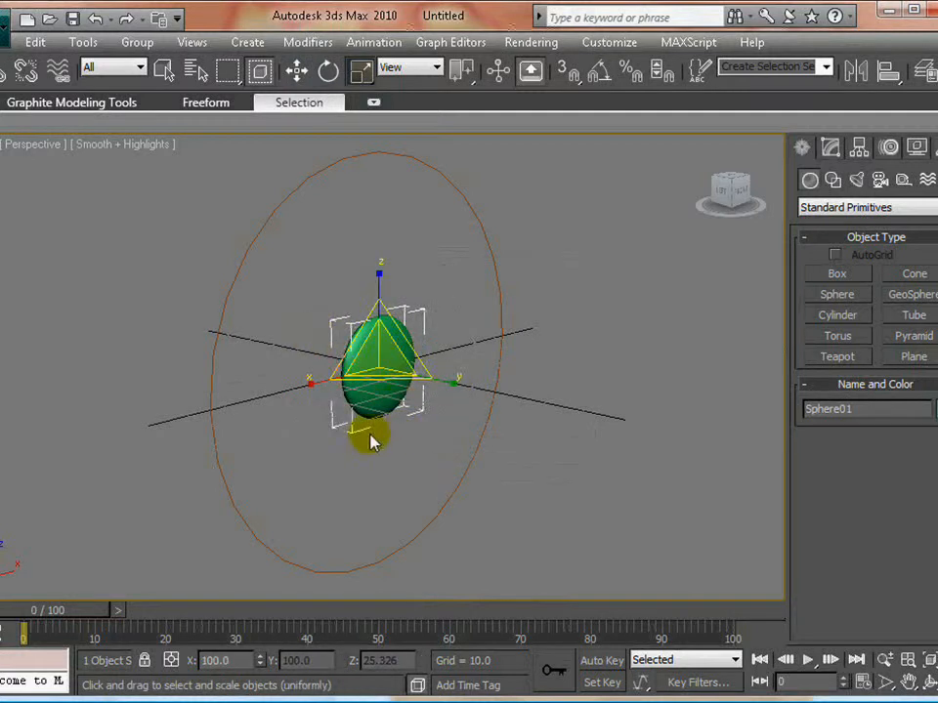
- Thin the flattened sphere further to about 38% of its depth and move it out in front of the circle to about Y -6.6
{"action": "middle_click_drag", "start_coordinate": [368, 433], "coordinate": [388, 425], "text": "alt"}
{"action": "key", "text": "l"}
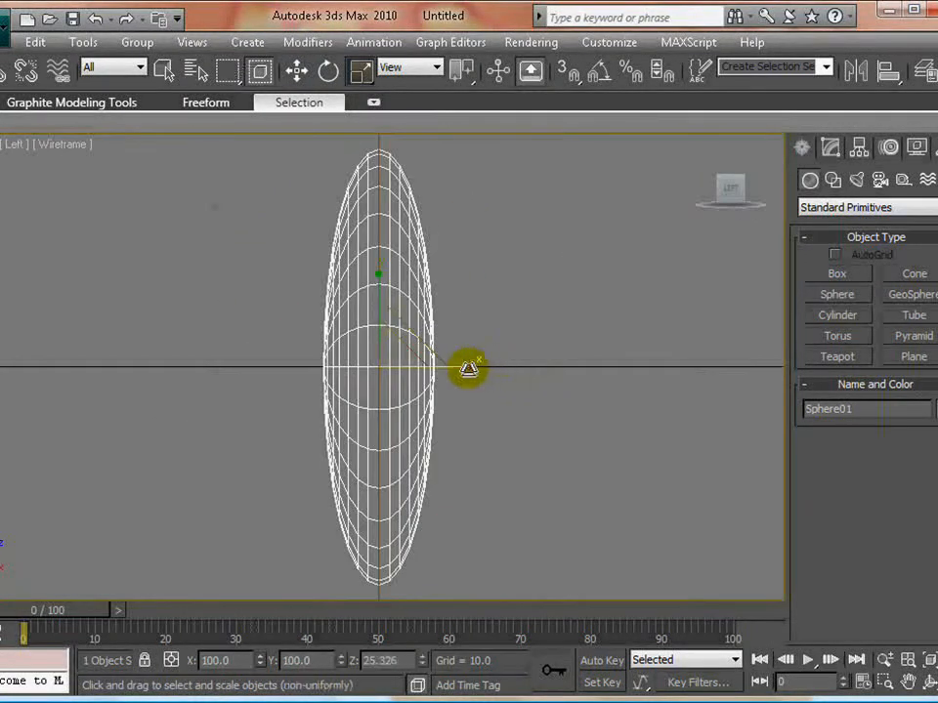
{"action": "left_click_drag", "start_coordinate": [465, 367], "coordinate": [353, 369]}
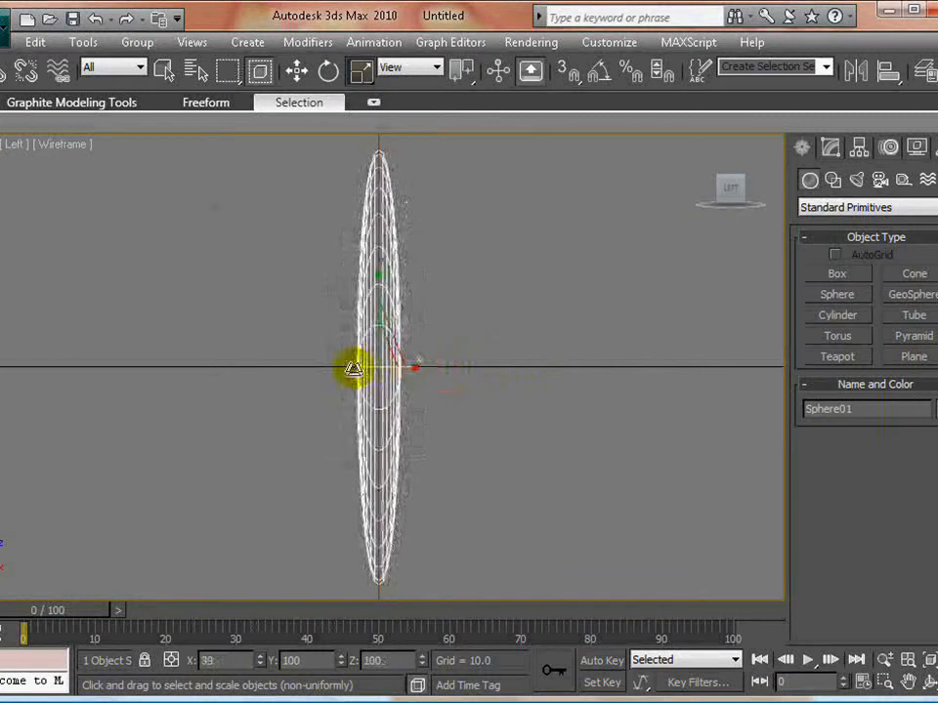
{"action": "key", "text": "w"}
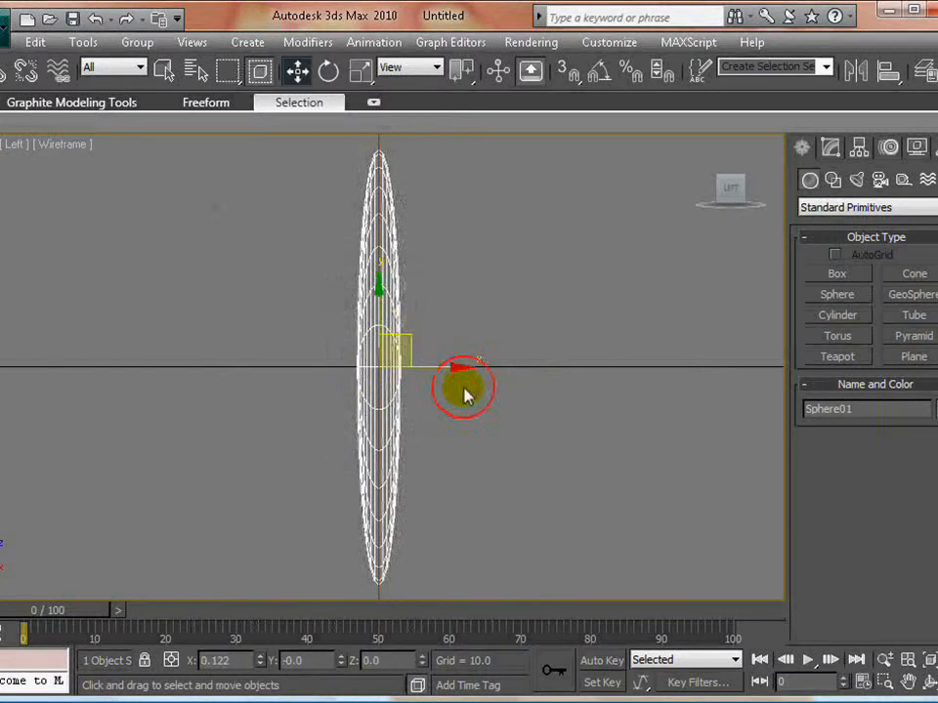
{"action": "left_click_drag", "start_coordinate": [452, 368], "coordinate": [480, 370]}
- Turn on Adaptive interpolation for the circle to smooth its outline, and clear the selection
{"action": "key", "text": "alt+w"}
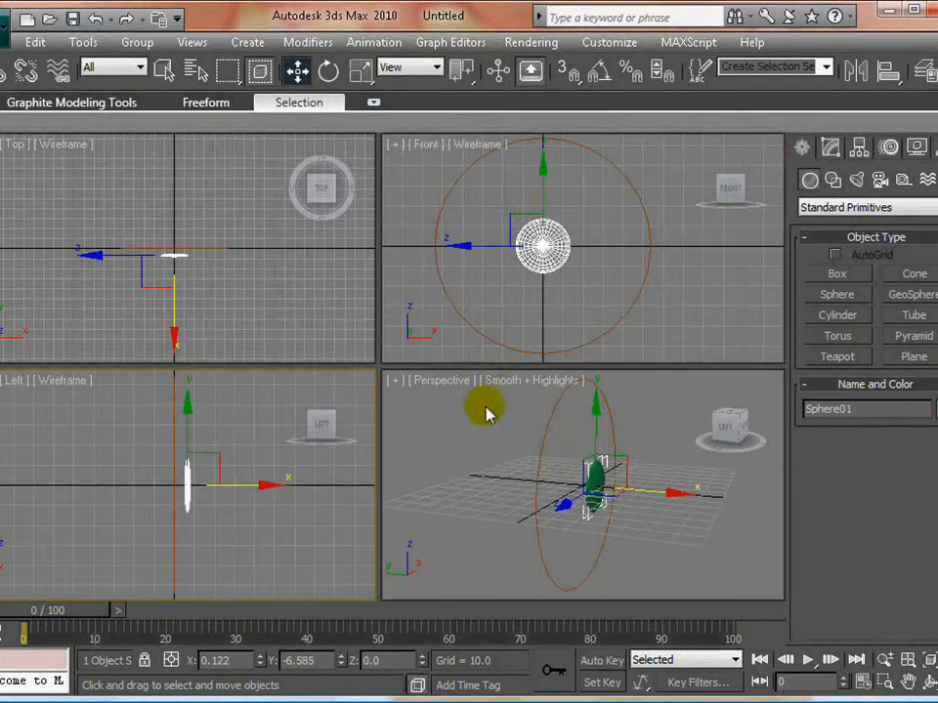
{"action": "right_click", "coordinate": [659, 466]}
{"action": "key", "text": "alt+w"}
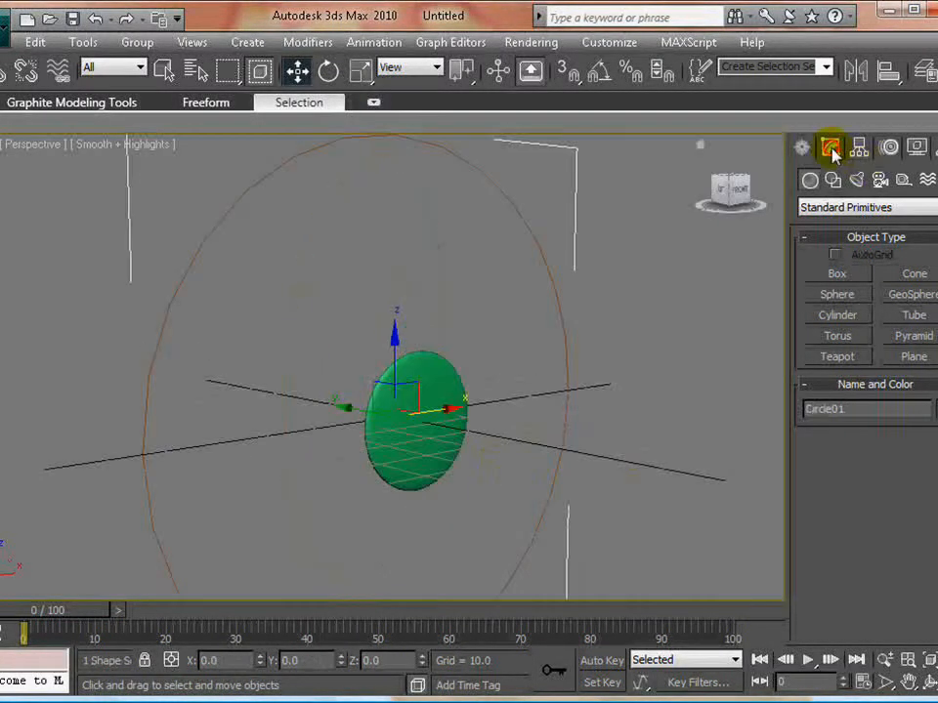
{"action": "left_click", "coordinate": [830, 149]}
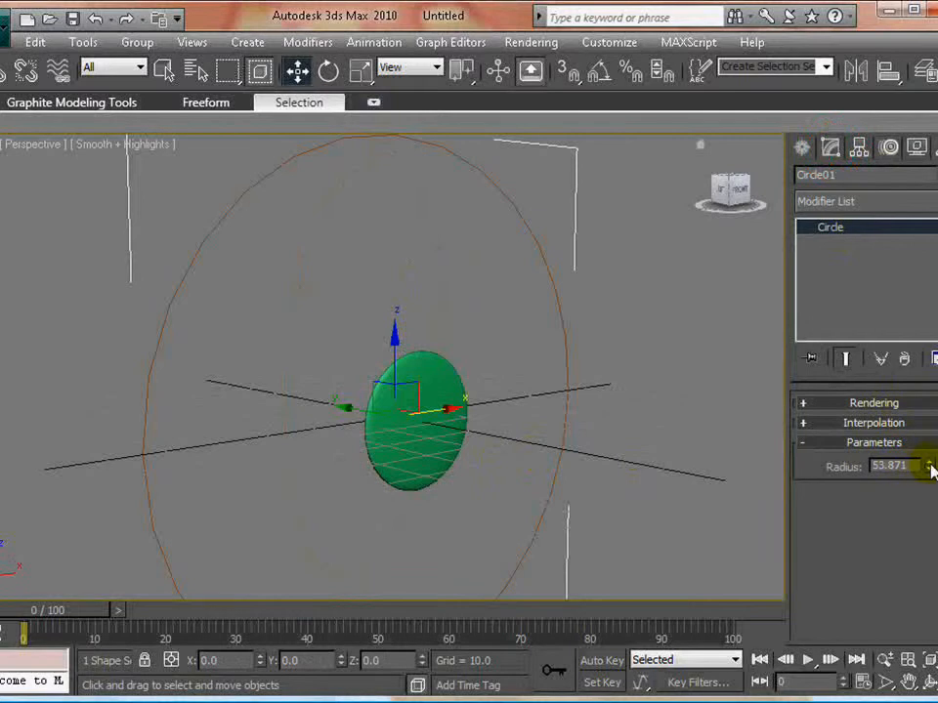
{"action": "left_click", "coordinate": [858, 423]}
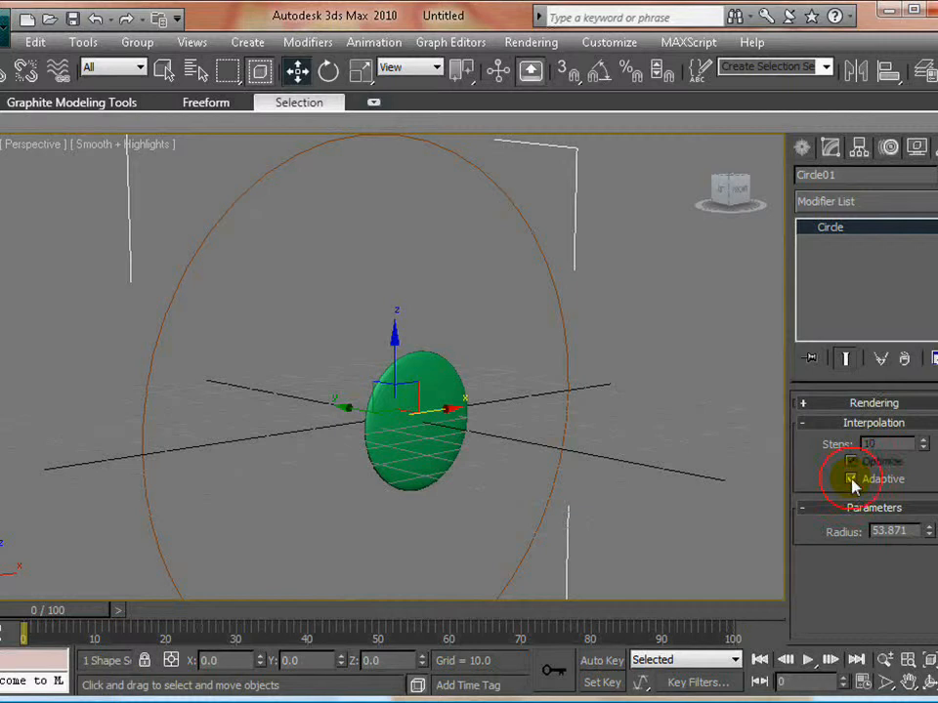
{"action": "left_click", "coordinate": [506, 424]}
- Enable the circle in both the renderer and the viewport, with a Rectangular cross-section
{"action": "scroll", "coordinate": [457, 446], "scroll_direction": "down", "scroll_amount": 5}
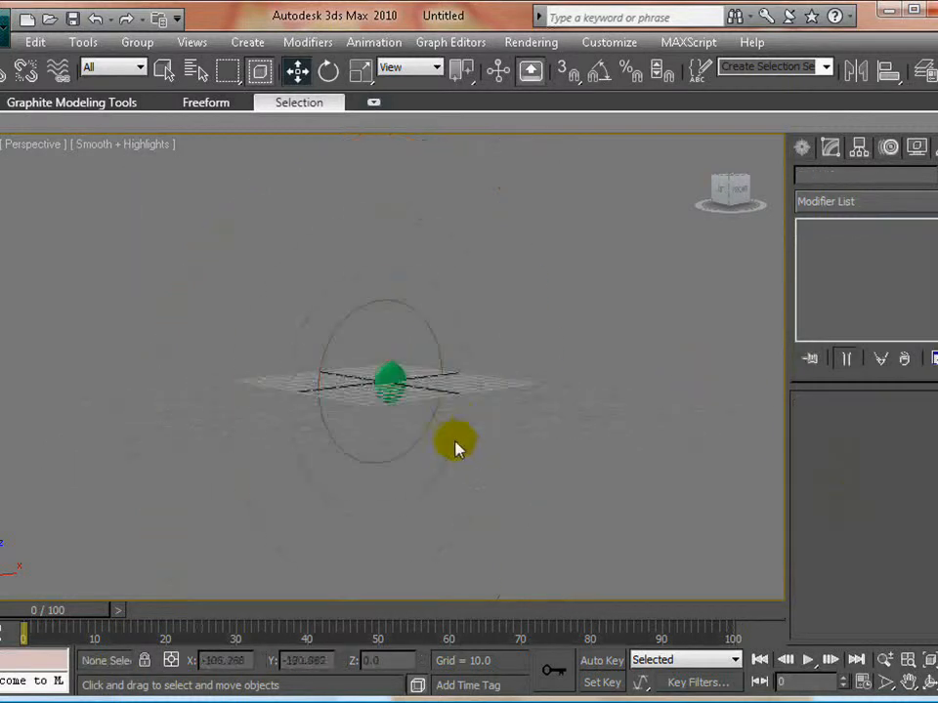
{"action": "middle_click_drag", "start_coordinate": [485, 427], "coordinate": [324, 331], "text": "alt"}
{"action": "scroll", "coordinate": [416, 421], "scroll_direction": "up", "scroll_amount": 3}
{"action": "scroll", "coordinate": [418, 401], "scroll_direction": "up", "scroll_amount": 3}
{"action": "left_click", "coordinate": [278, 251]}
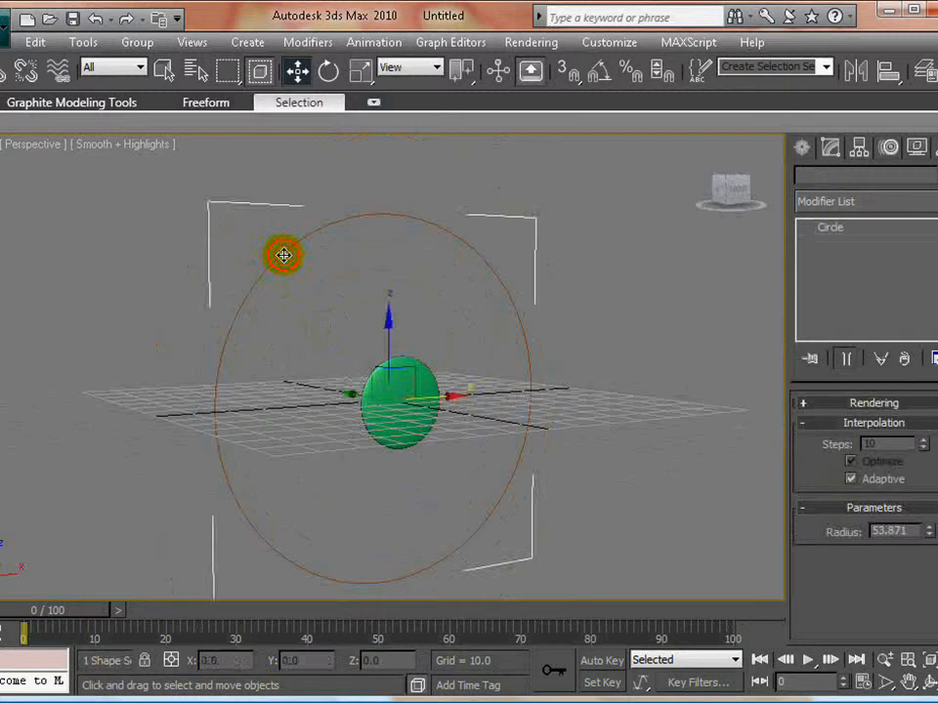
{"action": "middle_click_drag", "start_coordinate": [278, 251], "coordinate": [391, 327], "text": "alt"}
{"action": "left_click", "coordinate": [869, 401]}
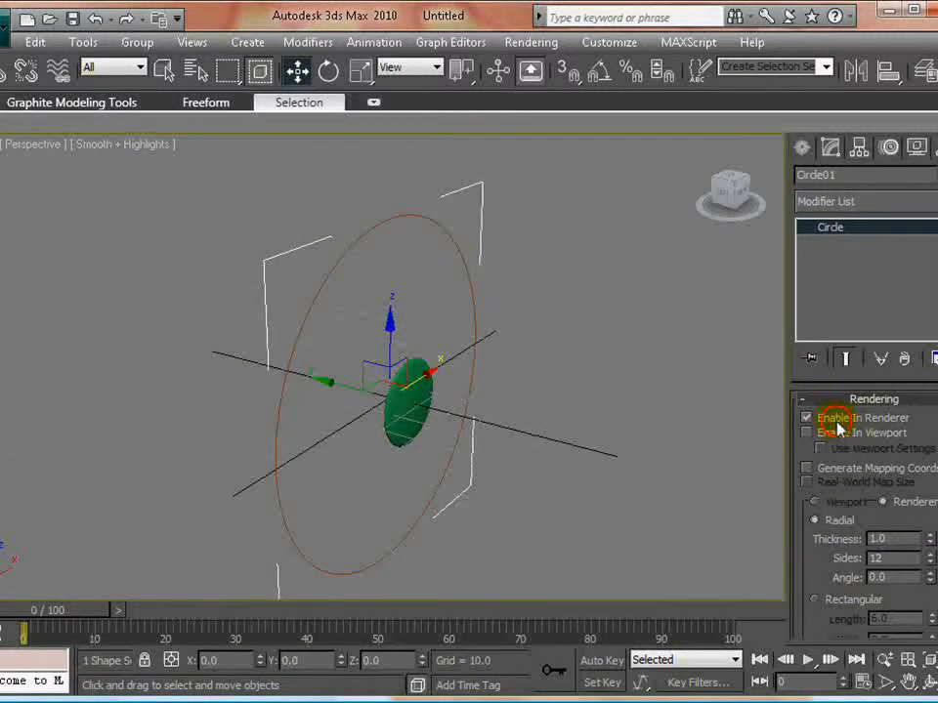
{"action": "left_click", "coordinate": [836, 434]}
{"action": "left_click", "coordinate": [835, 523]}
{"action": "left_click", "coordinate": [827, 603]}
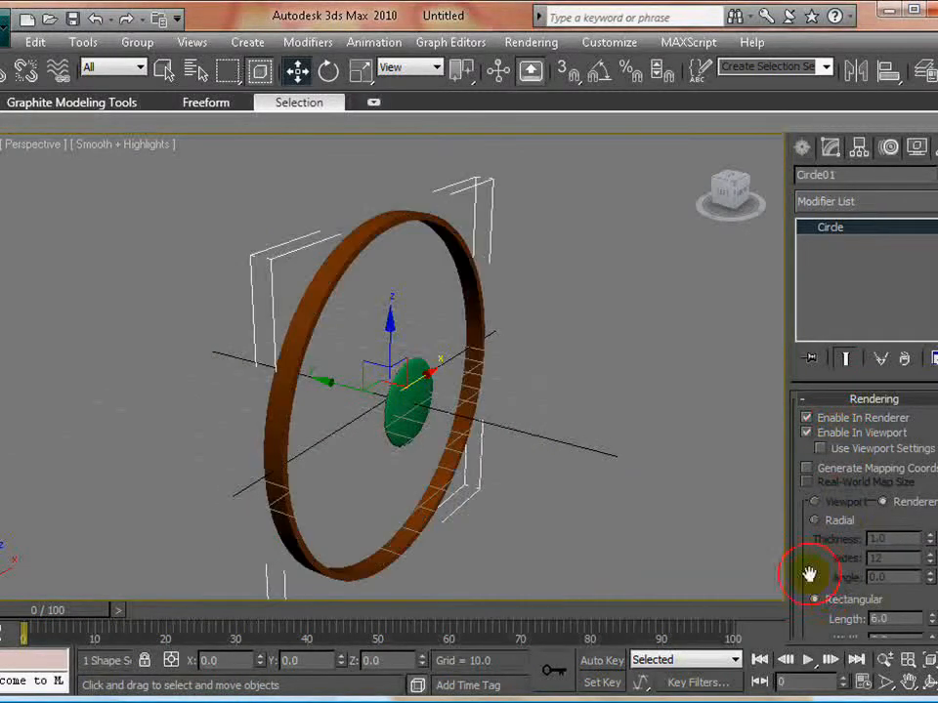
- Reduce the Length of the circle's rectangular cross-section to 1.56 and inspect the slimmer ring
{"action": "middle_click_drag", "start_coordinate": [542, 472], "coordinate": [471, 441], "text": "alt"}
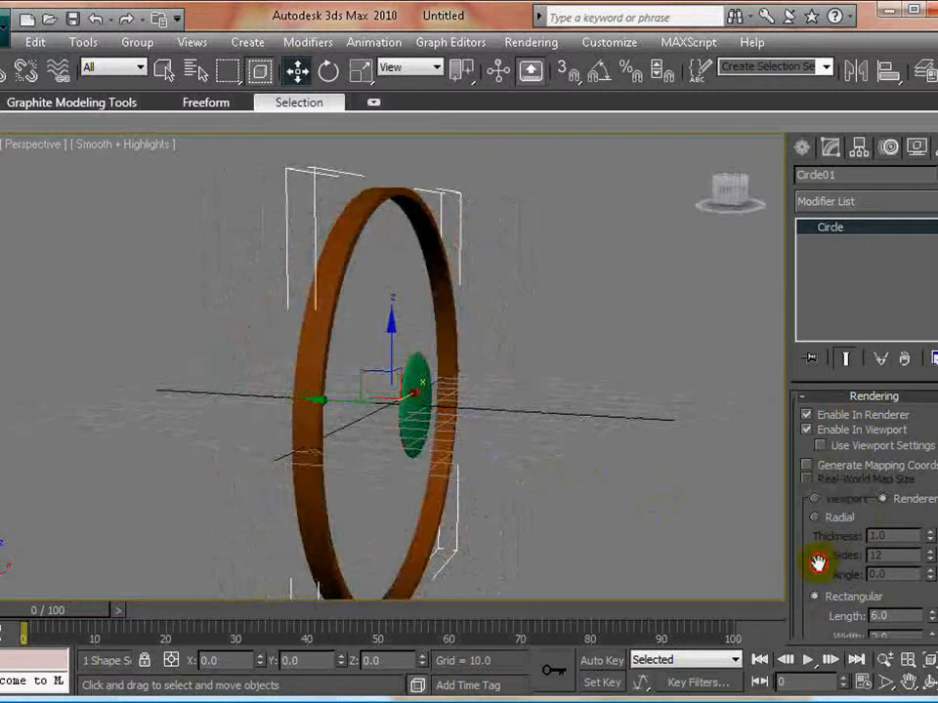
{"action": "left_click_drag", "start_coordinate": [818, 557], "coordinate": [918, 597]}
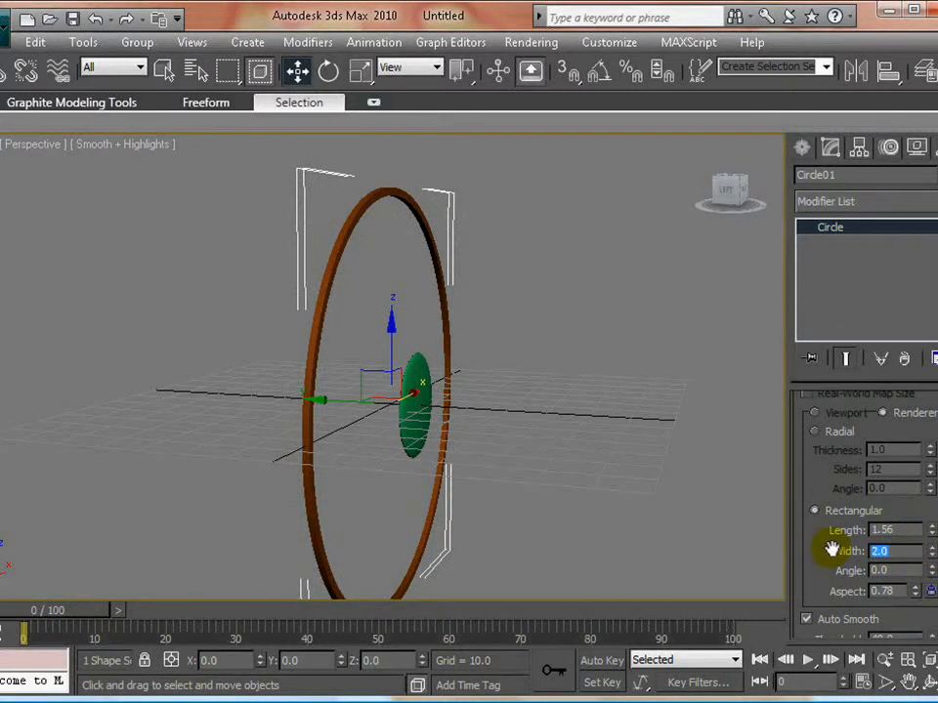
{"action": "left_click", "coordinate": [576, 389]}
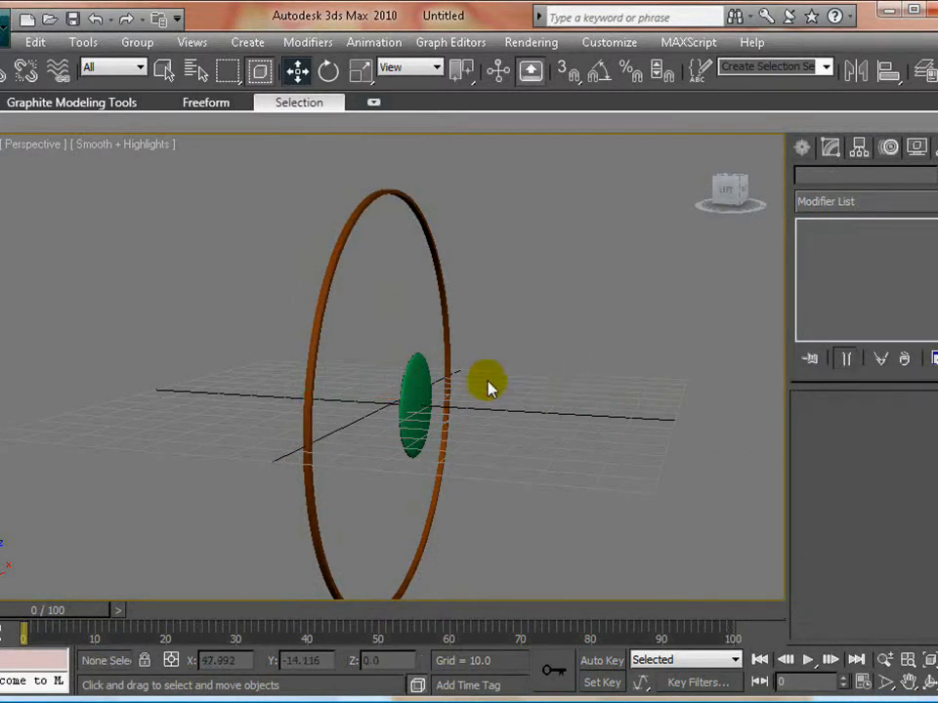
{"action": "middle_click_drag", "start_coordinate": [499, 381], "coordinate": [212, 375], "text": "alt"}
{"action": "scroll", "coordinate": [379, 393], "scroll_direction": "up", "scroll_amount": 3}
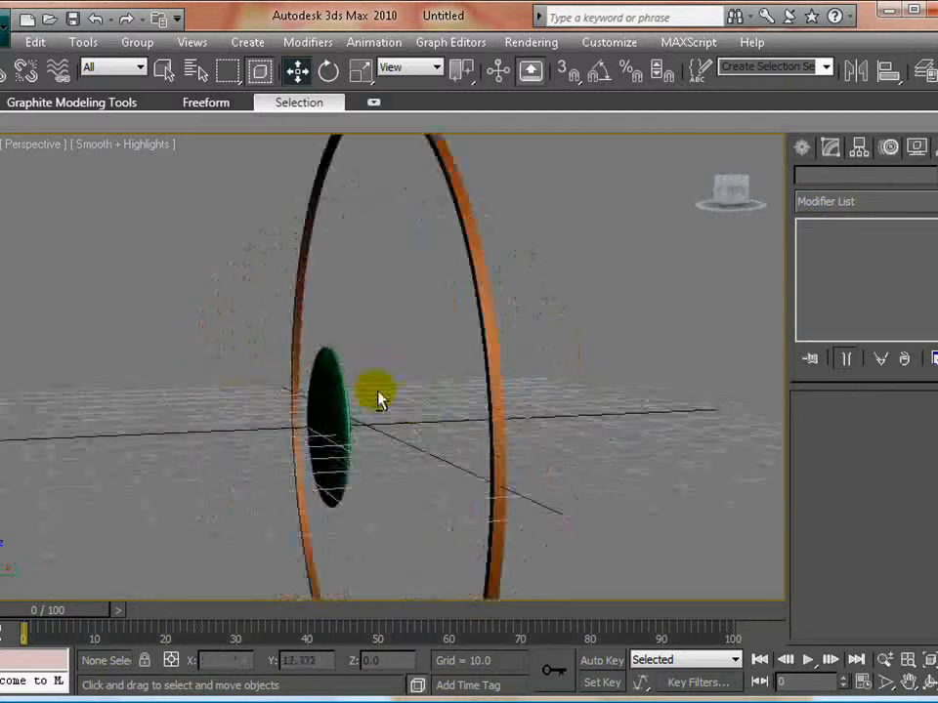
{"action": "middle_click_drag", "start_coordinate": [379, 395], "coordinate": [291, 388], "text": "alt"}
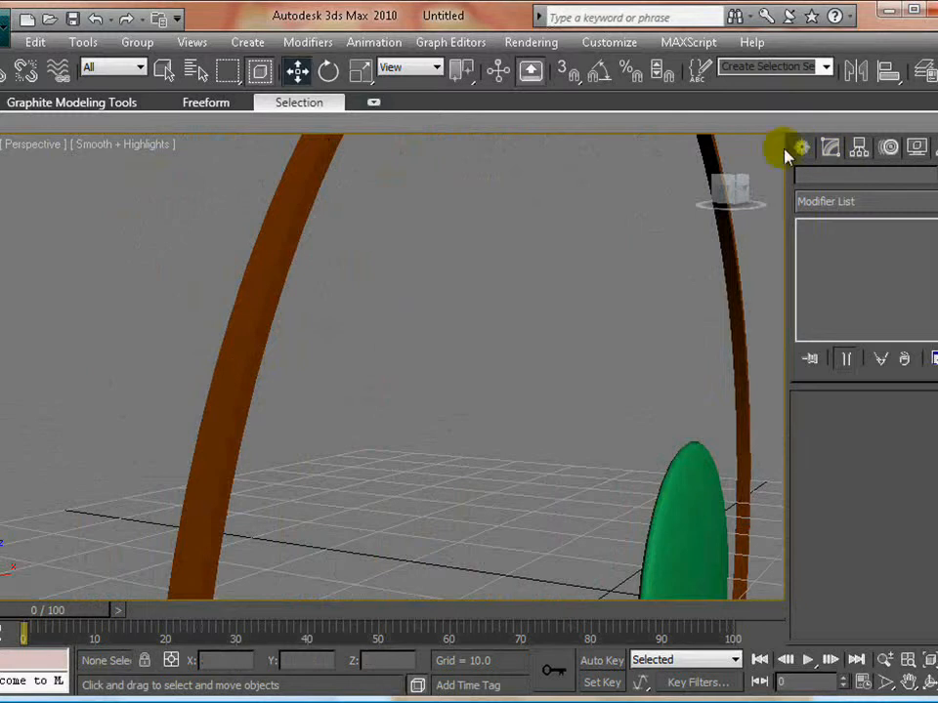
- In the Left view, draw a six-point Line from the ring's top edge, bulging outward, down to the top of the flattened sphere
{"action": "key", "text": "ctrl+shift+z"}
{"action": "key", "text": "alt+w"}
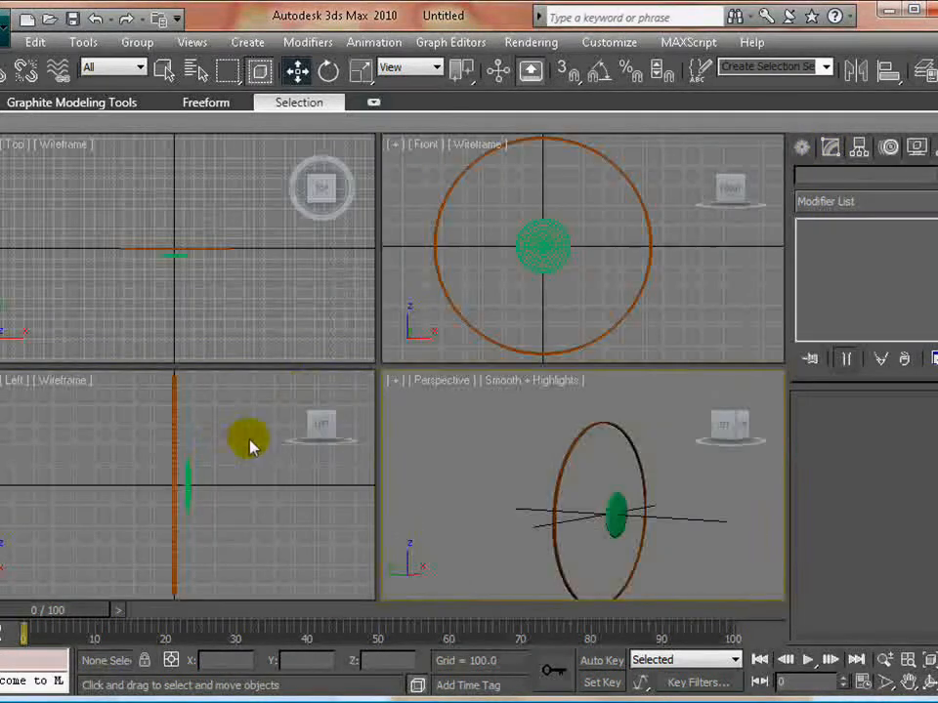
{"action": "key", "text": "alt+w"}
{"action": "middle_click_drag", "start_coordinate": [381, 206], "coordinate": [328, 284]}
{"action": "key", "text": "l"}
{"action": "scroll", "coordinate": [293, 278], "scroll_direction": "up", "scroll_amount": 2}
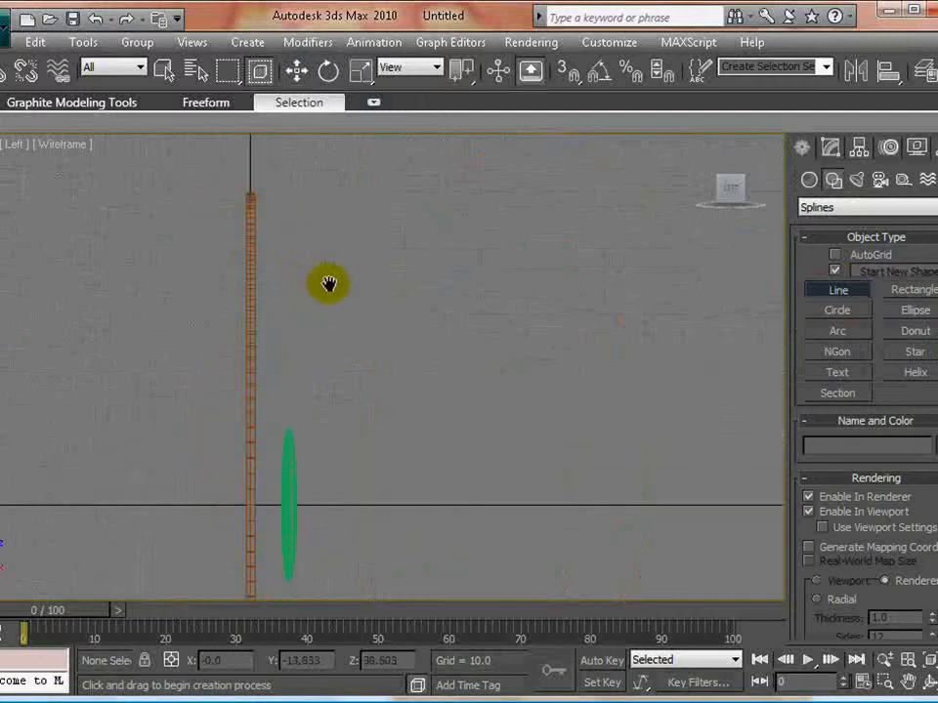
{"action": "left_click", "coordinate": [254, 194]}
{"action": "left_click", "coordinate": [297, 226]}
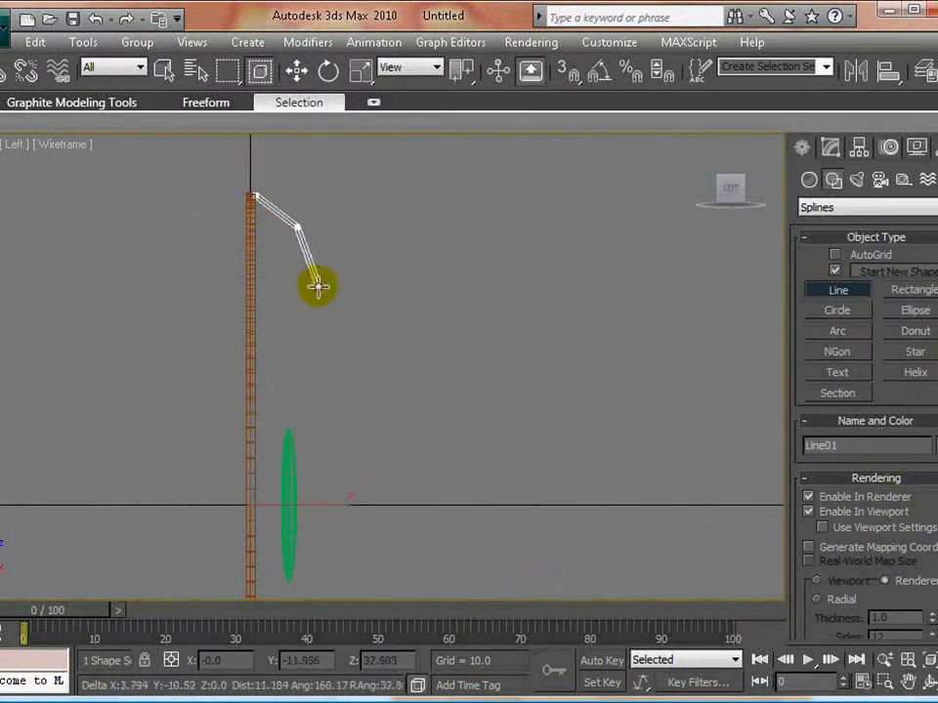
{"action": "left_click", "coordinate": [316, 288]}
{"action": "left_click", "coordinate": [299, 346]}
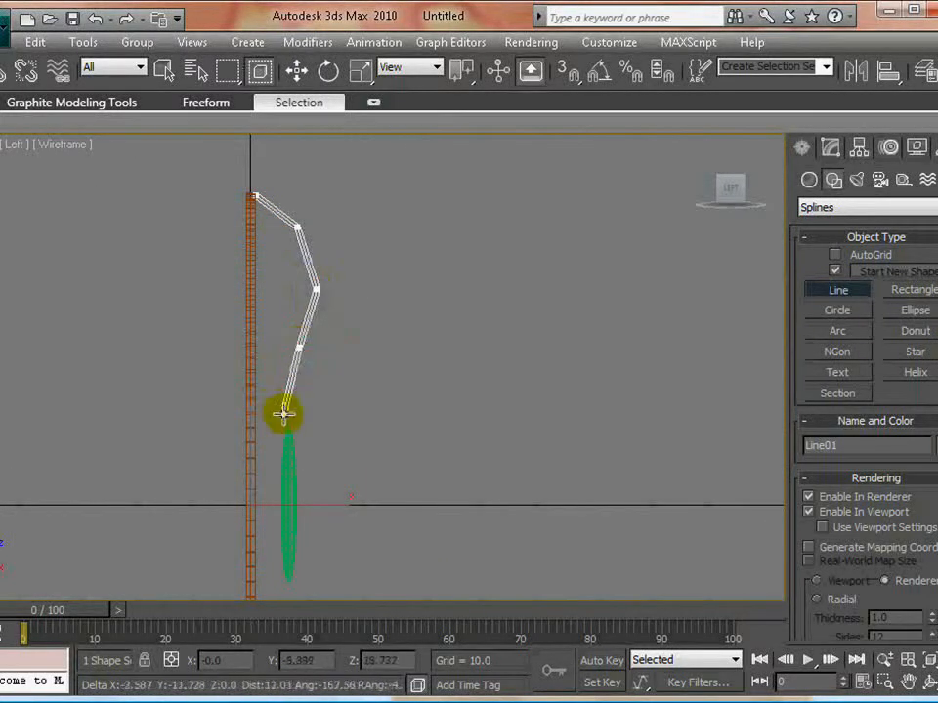
{"action": "left_click", "coordinate": [285, 390]}
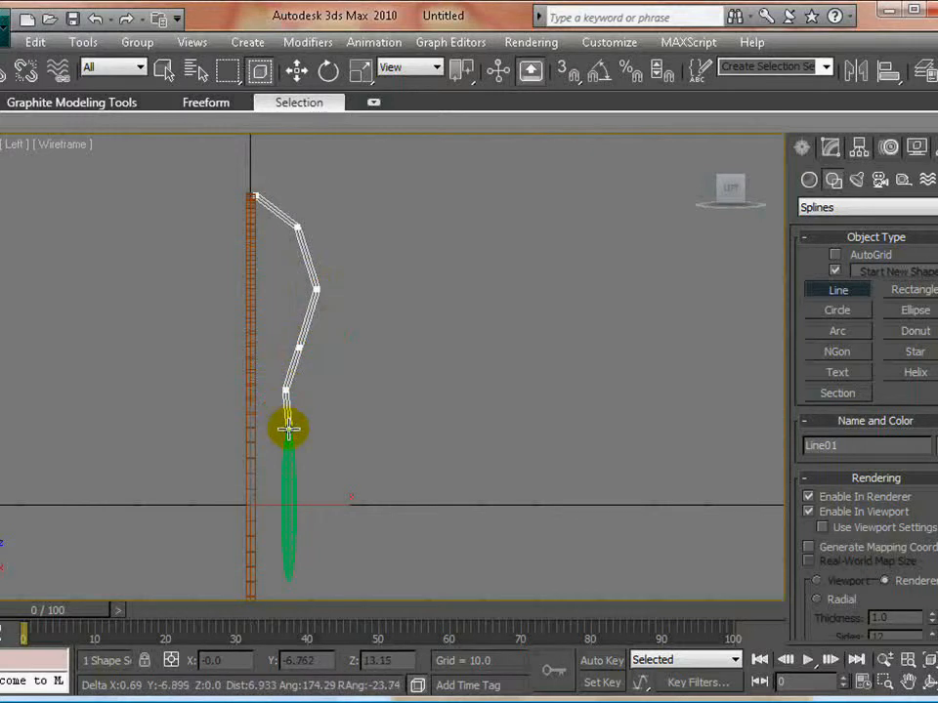
{"action": "left_click", "coordinate": [287, 431]}
{"action": "right_click", "coordinate": [460, 351]}
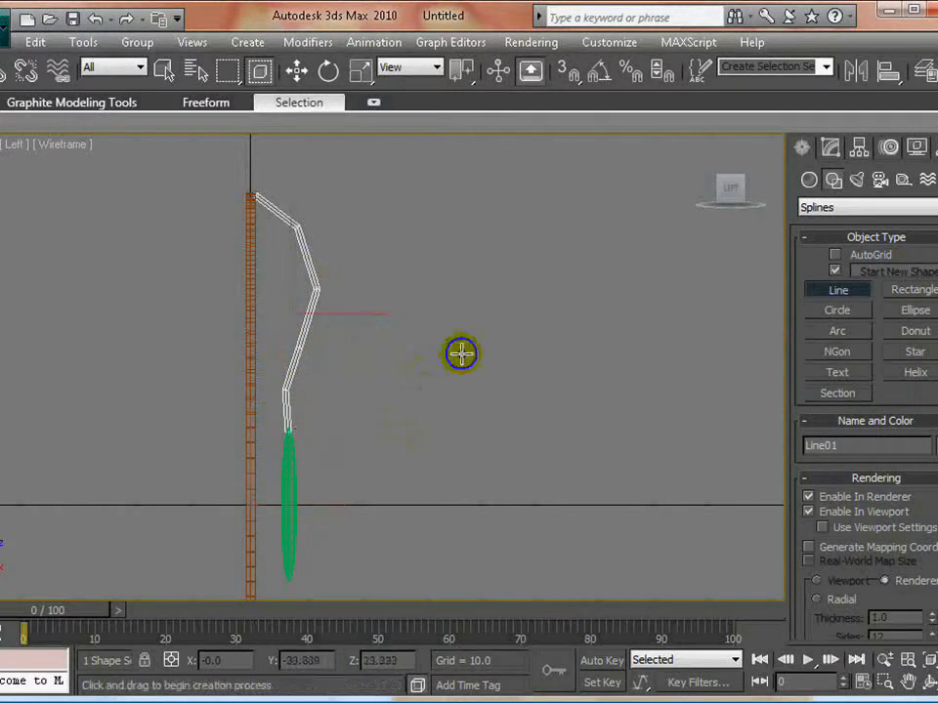
{"action": "right_click", "coordinate": [508, 327]}
- Turn off Enable In Renderer and Enable In Viewport for the new line so it displays as a plain spline
{"action": "left_click", "coordinate": [827, 148]}
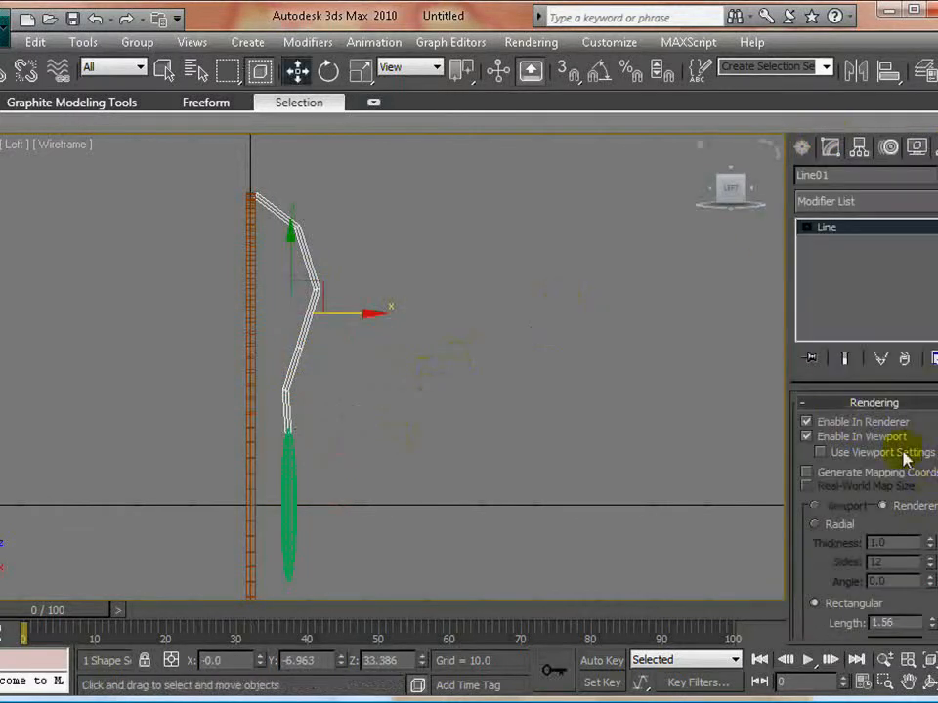
{"action": "left_click", "coordinate": [830, 439]}
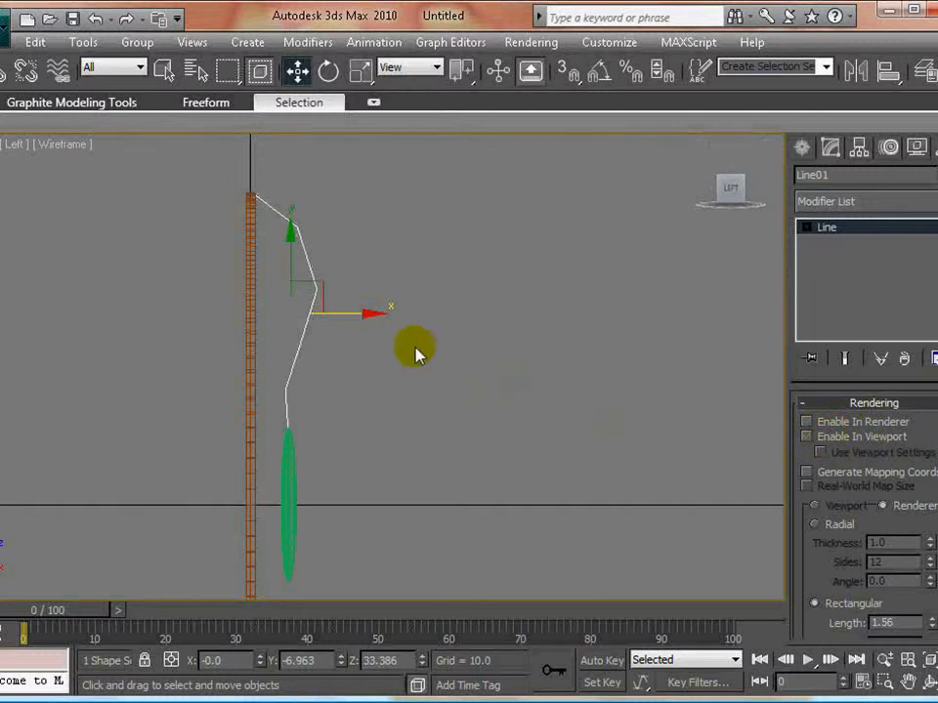
{"action": "middle_click_drag", "start_coordinate": [416, 349], "coordinate": [519, 330]}
{"action": "scroll", "coordinate": [413, 371], "scroll_direction": "up", "scroll_amount": 4}
{"action": "scroll", "coordinate": [452, 404], "scroll_direction": "down", "scroll_amount": 2}
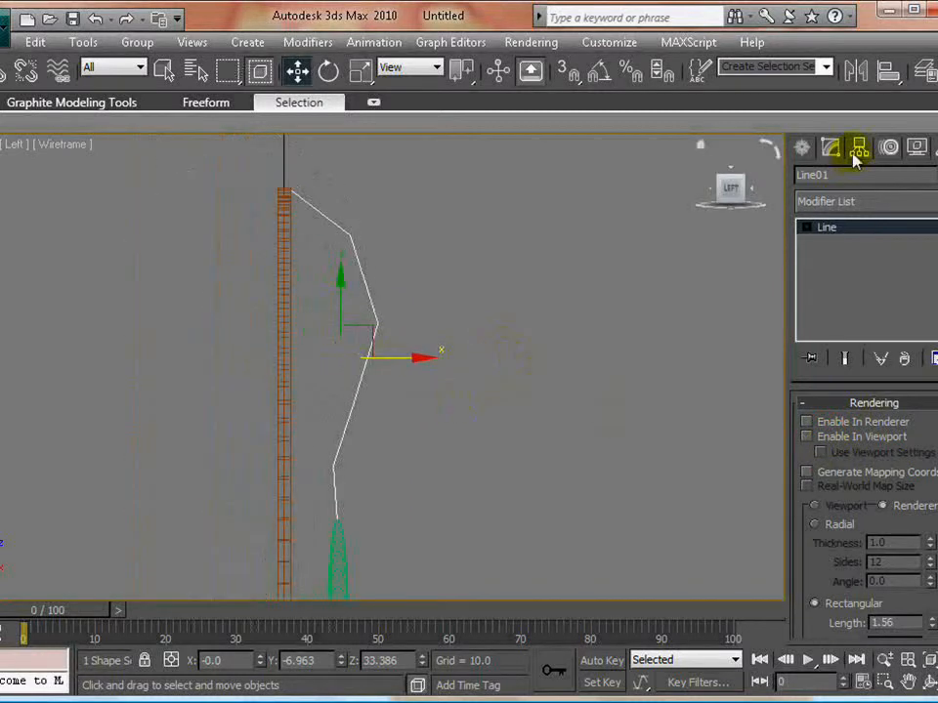
- Select all vertices of the line and convert them to Bezier Corner
{"action": "left_click", "coordinate": [842, 243]}
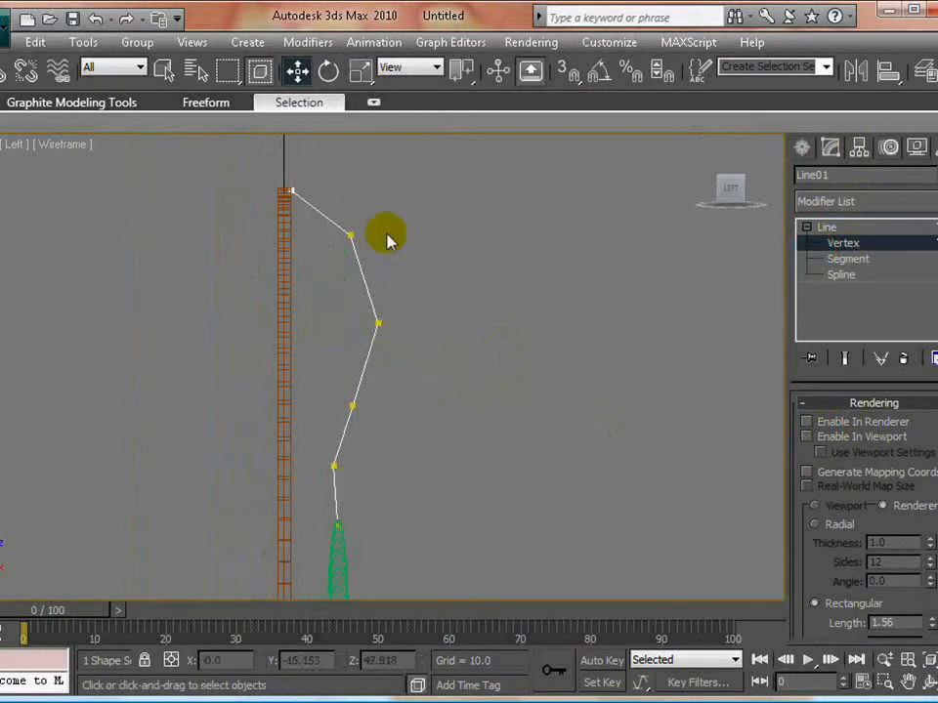
{"action": "left_click_drag", "start_coordinate": [246, 177], "coordinate": [451, 554]}
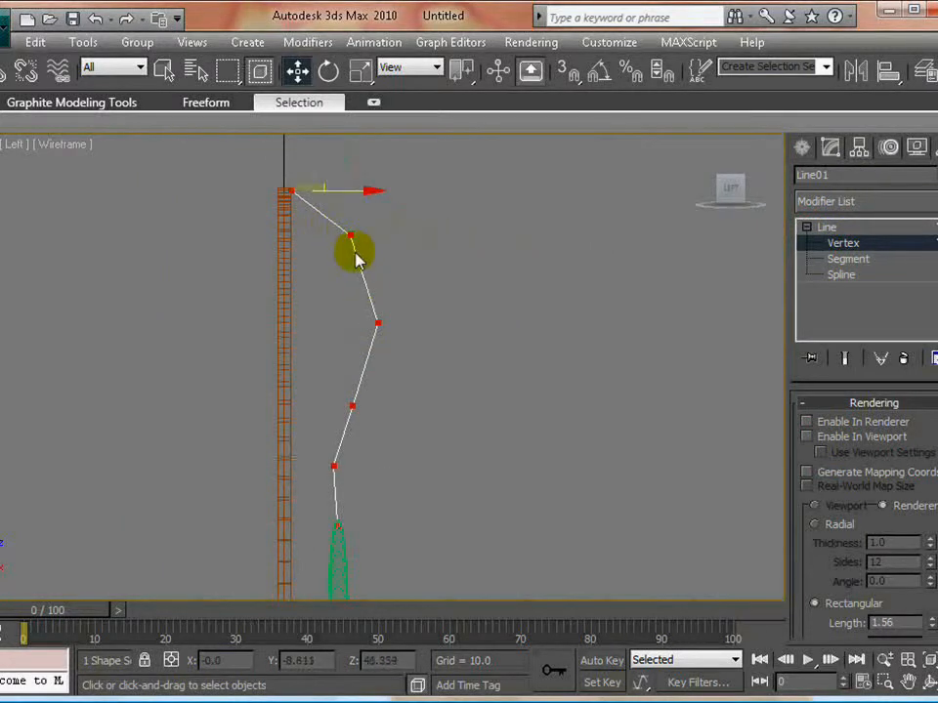
{"action": "left_click", "coordinate": [281, 128]}
- Round the line's topmost segment by adjusting the facing Bezier handles of its first and second vertices
{"action": "middle_click_drag", "start_coordinate": [406, 212], "coordinate": [427, 349]}
{"action": "scroll", "coordinate": [450, 412], "scroll_direction": "up", "scroll_amount": 5}
{"action": "left_click", "coordinate": [245, 331]}
{"action": "left_click_drag", "start_coordinate": [301, 374], "coordinate": [327, 332]}
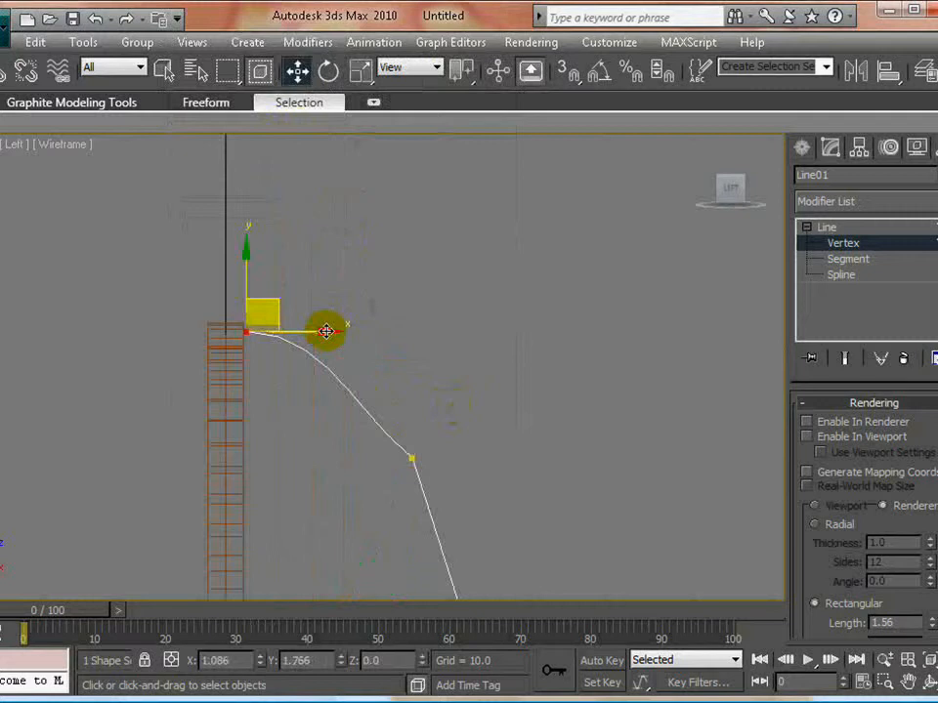
{"action": "left_click", "coordinate": [411, 456]}
{"action": "left_click_drag", "start_coordinate": [355, 421], "coordinate": [373, 385]}
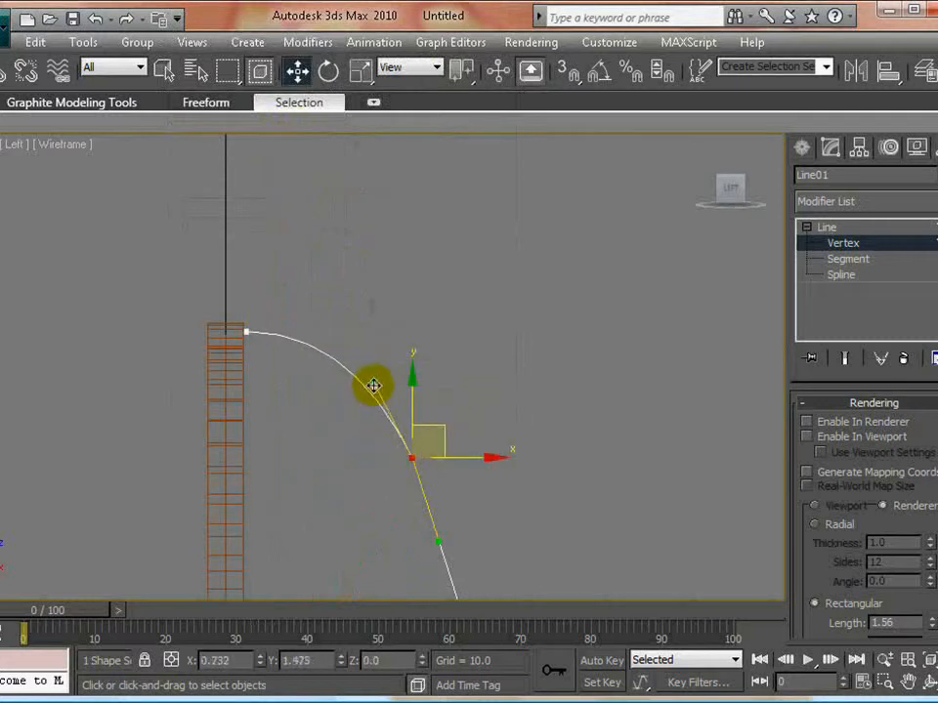
- Adjust both Bezier handles of the third vertex so the curve passes smoothly around the outermost bulge
{"action": "middle_click_drag", "start_coordinate": [472, 430], "coordinate": [435, 237]}
{"action": "left_click_drag", "start_coordinate": [486, 470], "coordinate": [393, 547]}
{"action": "middle_click_drag", "start_coordinate": [475, 513], "coordinate": [466, 394]}
{"action": "left_click_drag", "start_coordinate": [423, 307], "coordinate": [444, 301]}
{"action": "left_click_drag", "start_coordinate": [423, 472], "coordinate": [444, 471]}
- Smooth the bend at the fifth vertex, just above the flattened sphere, with its Bezier handles and nudge the vertex slightly outward
{"action": "scroll", "coordinate": [420, 449], "scroll_direction": "down", "scroll_amount": 5}
{"action": "middle_click_drag", "start_coordinate": [431, 427], "coordinate": [441, 331]}
{"action": "scroll", "coordinate": [442, 331], "scroll_direction": "up", "scroll_amount": 3}
{"action": "left_click", "coordinate": [379, 433]}
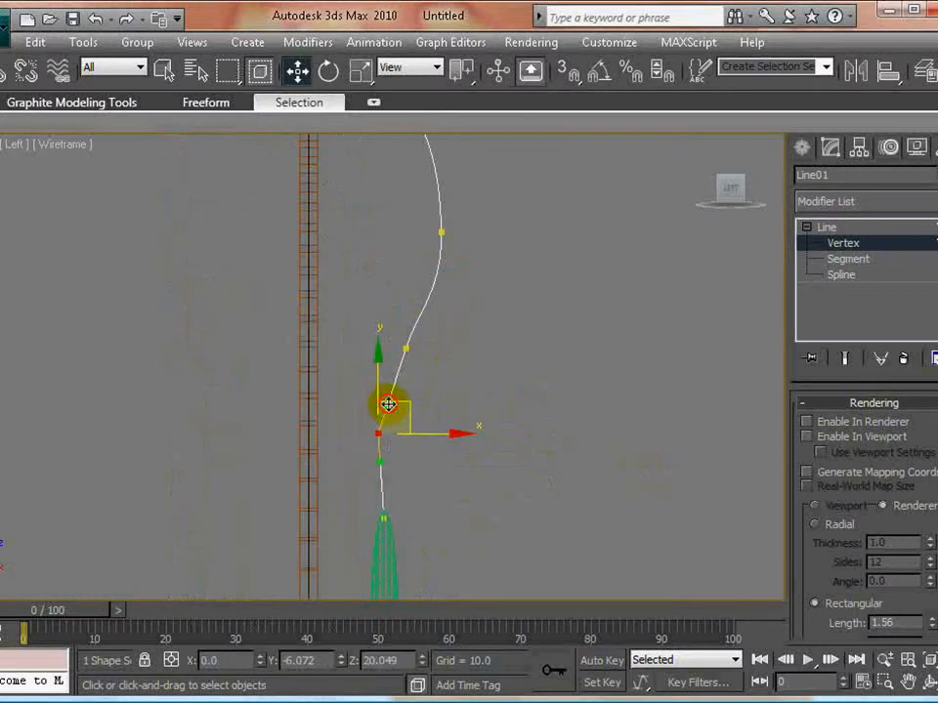
{"action": "left_click_drag", "start_coordinate": [387, 404], "coordinate": [375, 467]}
{"action": "left_click", "coordinate": [432, 459]}
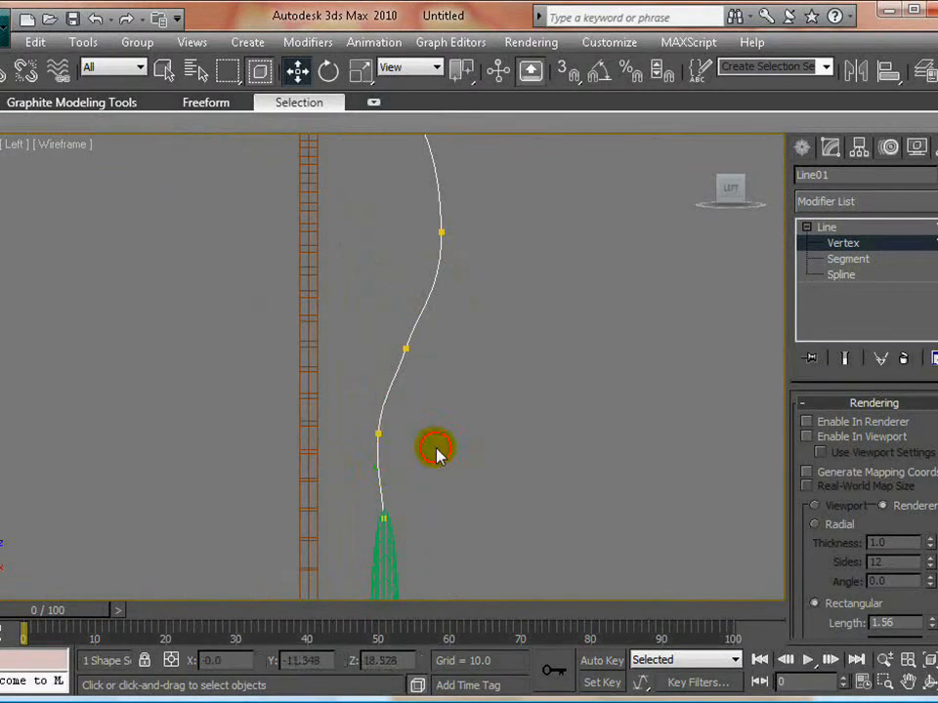
{"action": "left_click", "coordinate": [378, 432]}
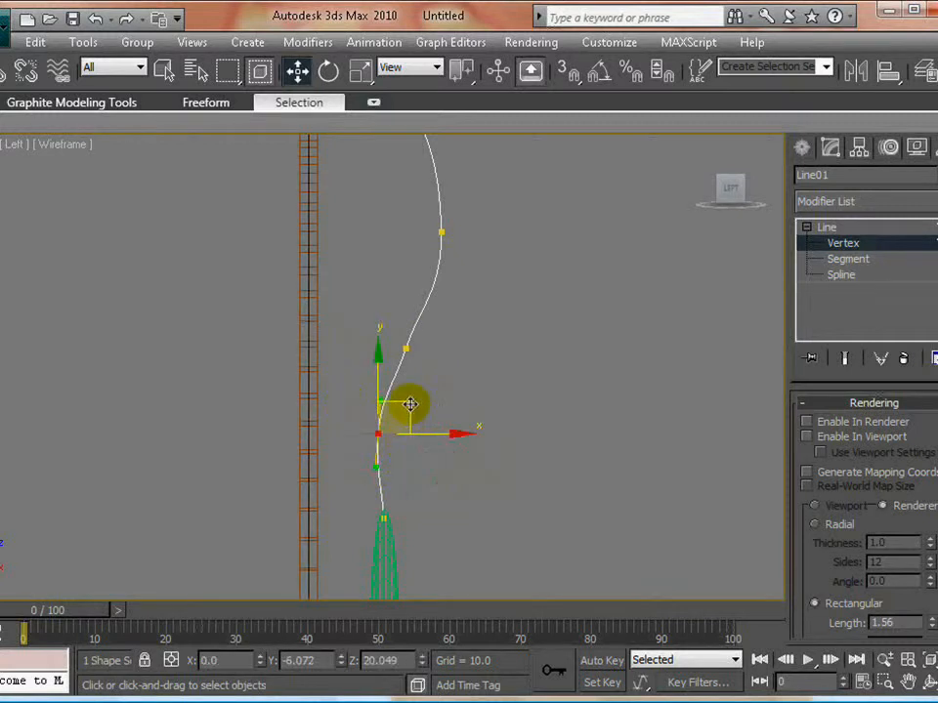
{"action": "left_click_drag", "start_coordinate": [409, 404], "coordinate": [414, 405]}
{"action": "left_click", "coordinate": [544, 396]}
- Pull the lower Bezier handle of the third vertex slightly inward to refine the curve below the bulge
{"action": "middle_click_drag", "start_coordinate": [493, 336], "coordinate": [491, 476]}
{"action": "left_click", "coordinate": [441, 374]}
{"action": "left_click_drag", "start_coordinate": [443, 432], "coordinate": [436, 422]}
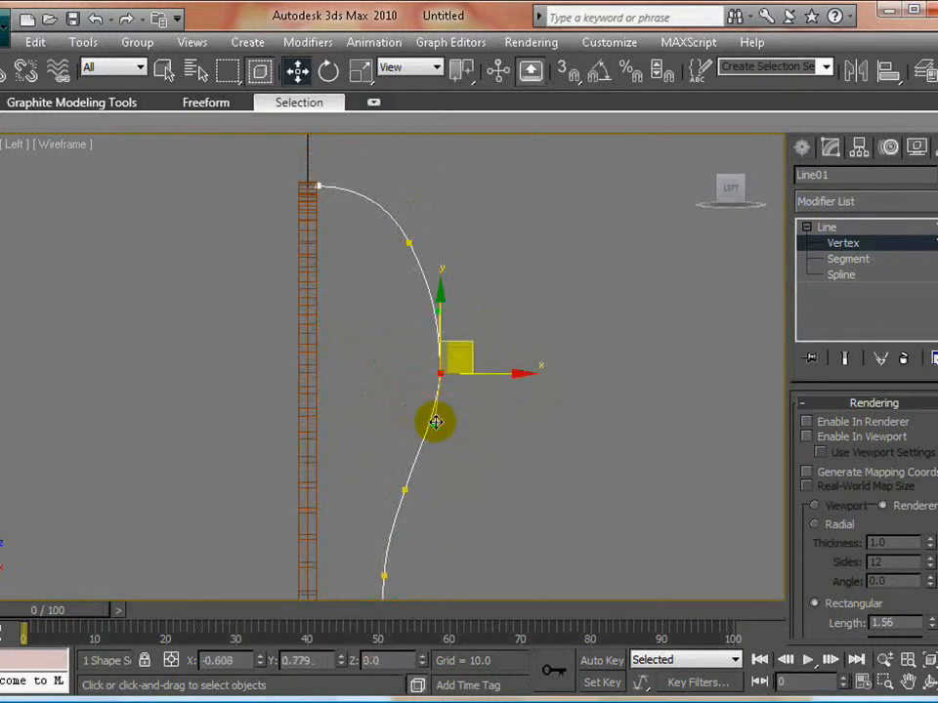
{"action": "left_click", "coordinate": [496, 282]}
- Move the second vertex to about Y -9.56, Z 48.53, and shift the third vertex slightly inward and up
{"action": "left_click_drag", "start_coordinate": [469, 217], "coordinate": [372, 291]}
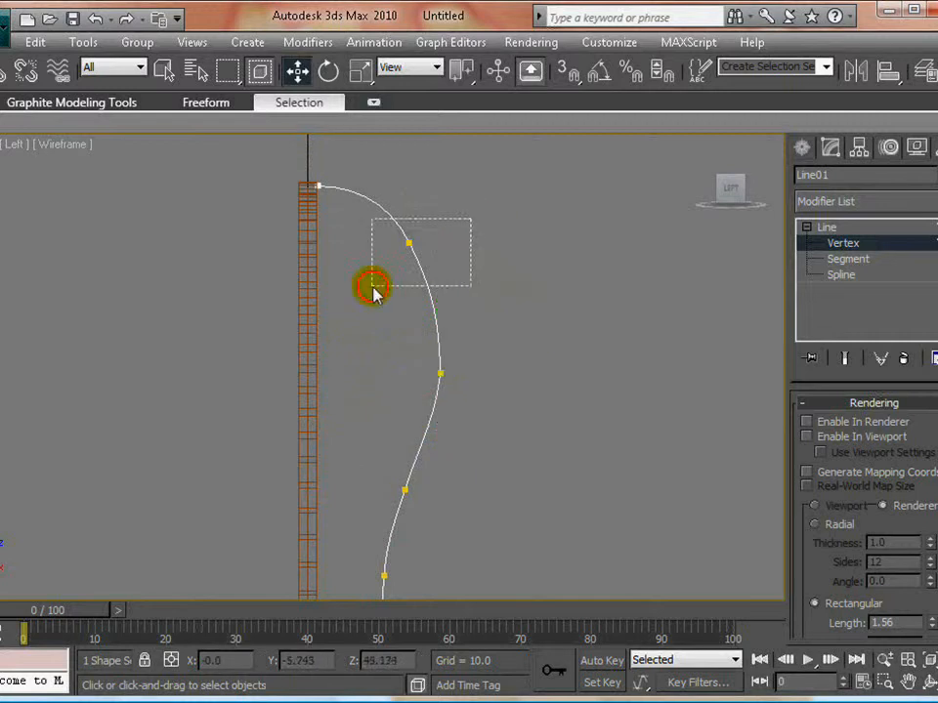
{"action": "left_click_drag", "start_coordinate": [443, 218], "coordinate": [448, 216]}
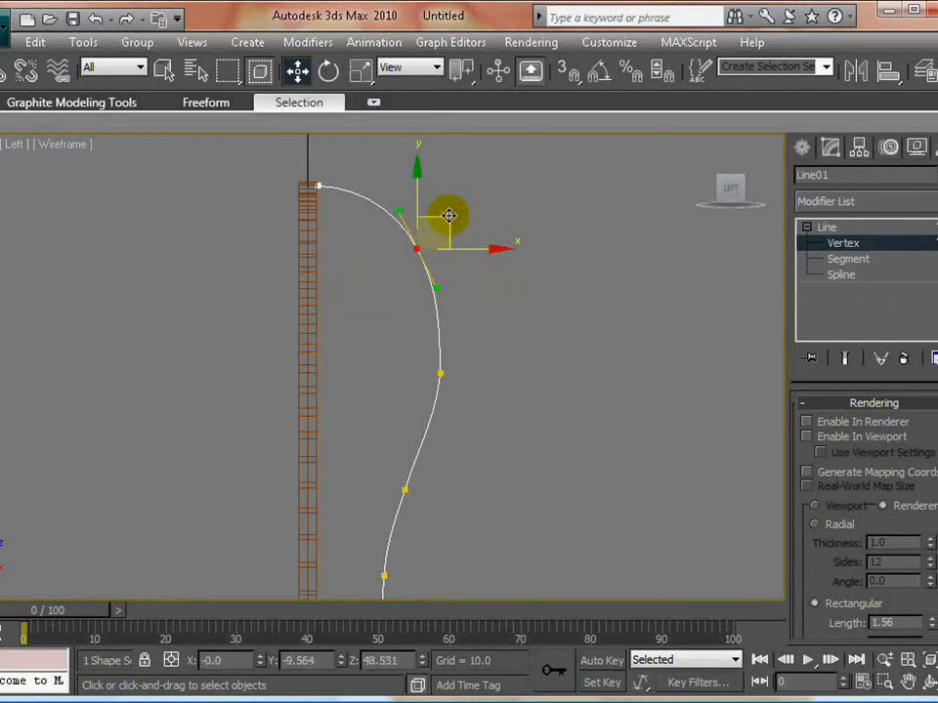
{"action": "left_click", "coordinate": [500, 355]}
{"action": "left_click_drag", "start_coordinate": [459, 341], "coordinate": [399, 428]}
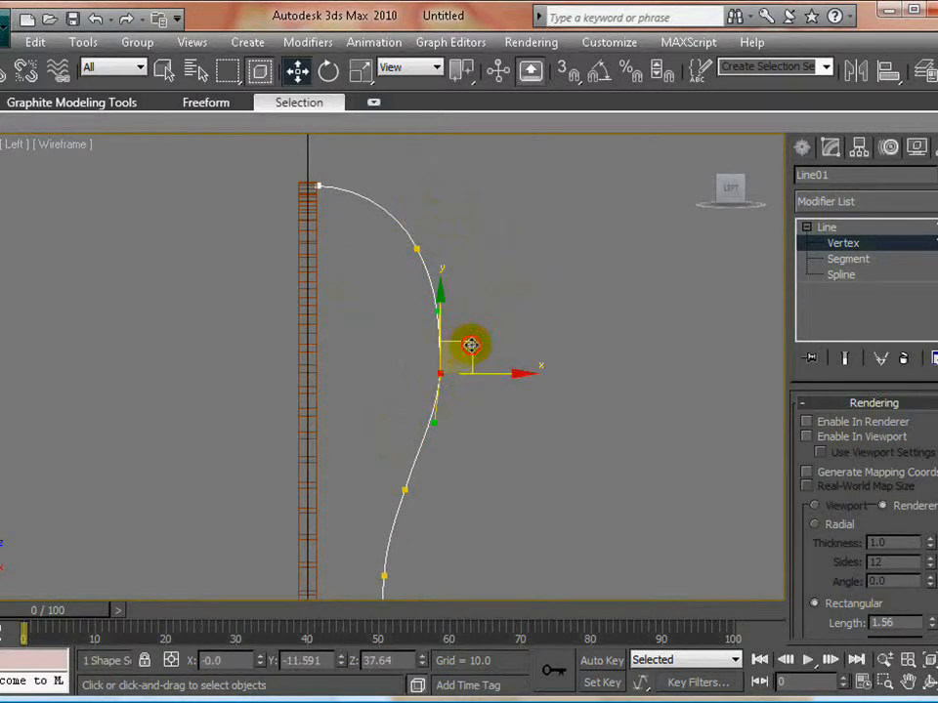
{"action": "left_click_drag", "start_coordinate": [470, 345], "coordinate": [469, 335]}
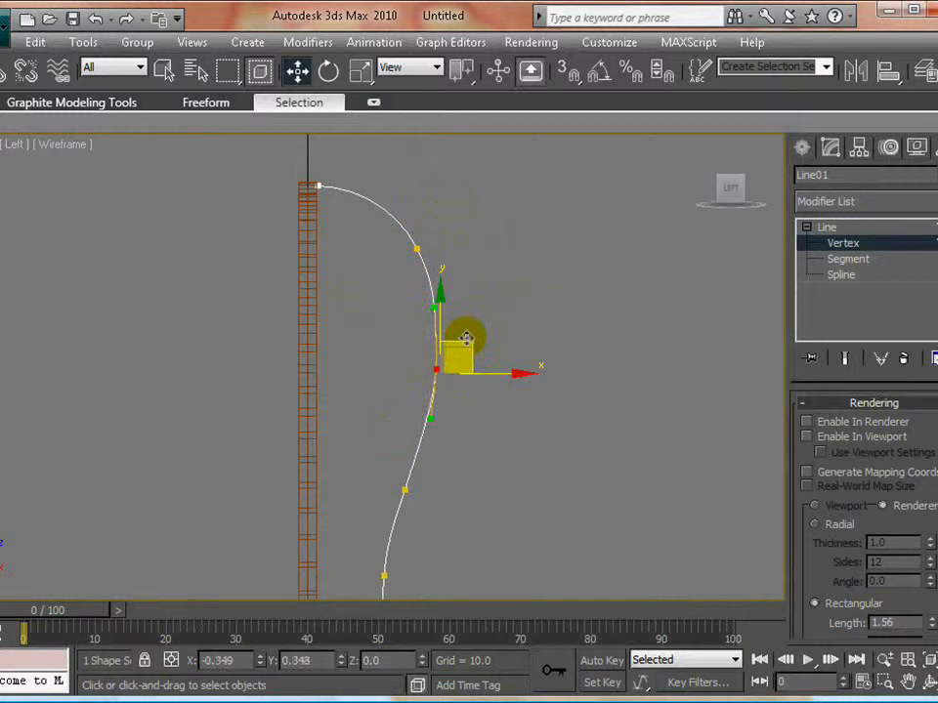
{"action": "left_click", "coordinate": [490, 255]}
- Reposition the second vertex at about Y -8.96, Z 48.86 and refine the Bezier handles to smooth the upper curve
{"action": "left_click_drag", "start_coordinate": [363, 275], "coordinate": [439, 212]}
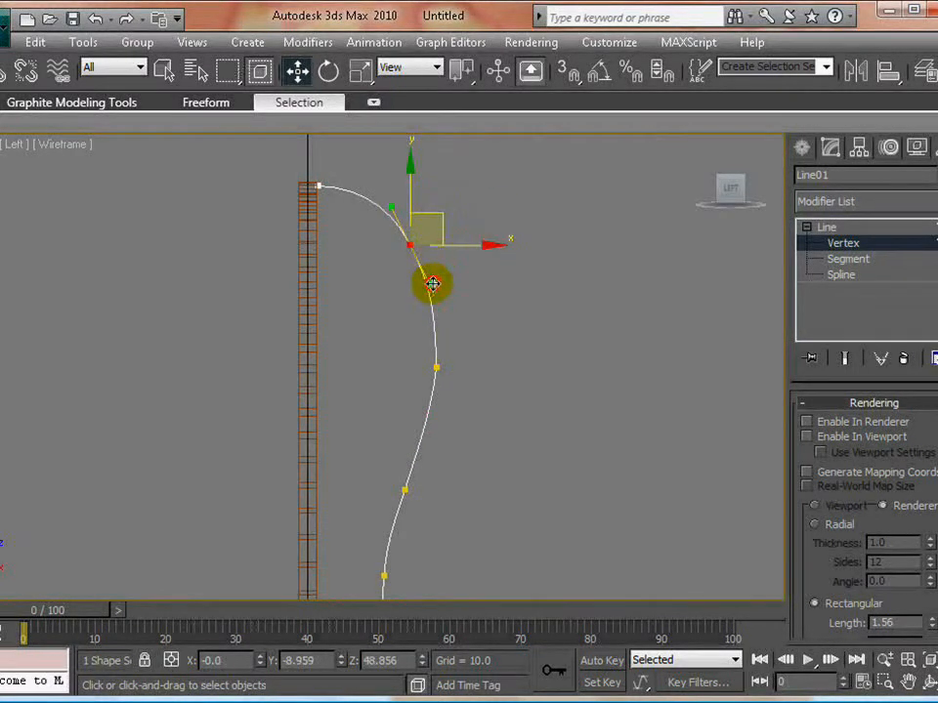
{"action": "left_click_drag", "start_coordinate": [431, 283], "coordinate": [436, 284]}
{"action": "left_click", "coordinate": [394, 203]}
{"action": "left_click_drag", "start_coordinate": [410, 178], "coordinate": [345, 185]}
{"action": "left_click", "coordinate": [474, 267]}
- Leave vertex editing and select the whole line as an object
{"action": "scroll", "coordinate": [420, 440], "scroll_direction": "down", "scroll_amount": 2}
{"action": "key", "text": "1"}
{"action": "left_click", "coordinate": [566, 372]}
{"action": "middle_click_drag", "start_coordinate": [419, 442], "coordinate": [464, 352]}
{"action": "scroll", "coordinate": [500, 369], "scroll_direction": "down", "scroll_amount": 1}
{"action": "scroll", "coordinate": [497, 363], "scroll_direction": "up", "scroll_amount": 2}
{"action": "left_click", "coordinate": [439, 315]}
- Return to the Perspective view and enable the line in both the renderer and the viewport
{"action": "key", "text": "alt+w"}
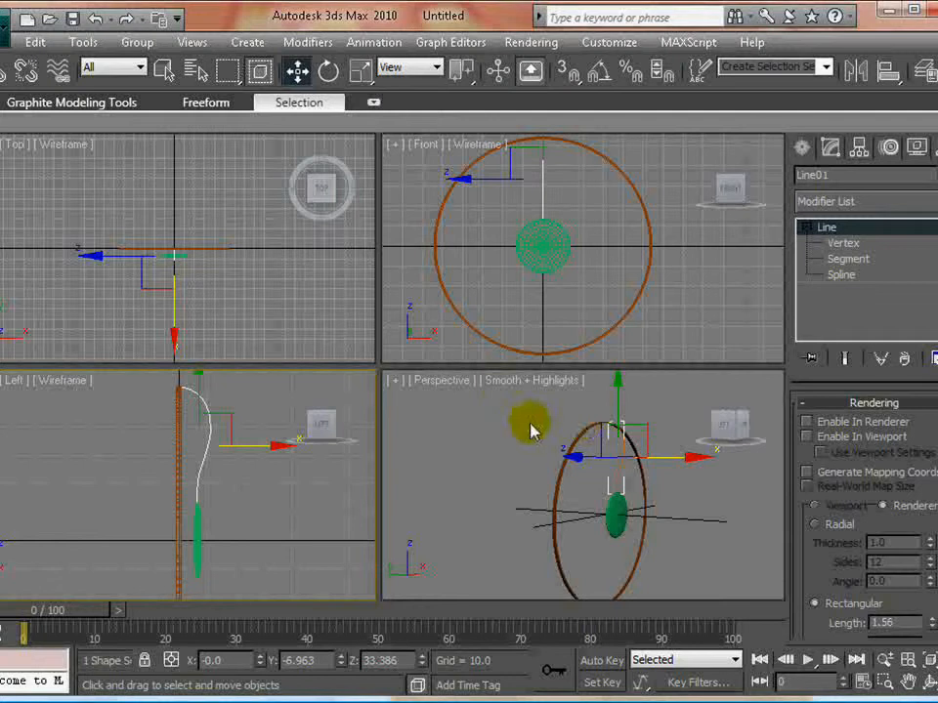
{"action": "right_click", "coordinate": [528, 426]}
{"action": "key", "text": "alt+w"}
{"action": "middle_click_drag", "start_coordinate": [421, 321], "coordinate": [397, 380]}
{"action": "scroll", "coordinate": [402, 378], "scroll_direction": "up", "scroll_amount": 2}
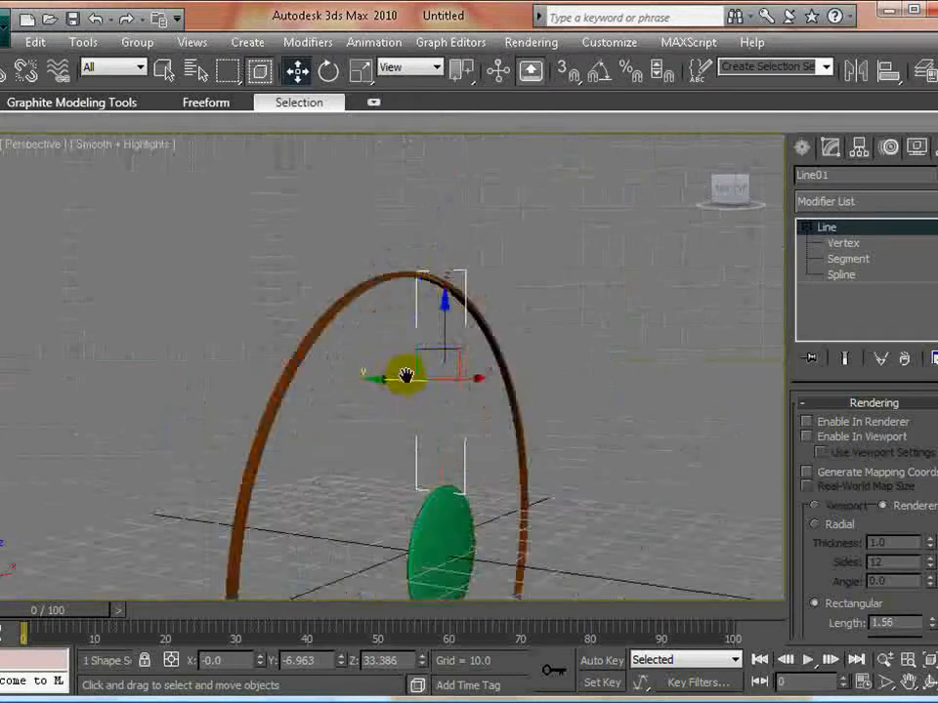
{"action": "scroll", "coordinate": [405, 376], "scroll_direction": "down", "scroll_amount": 1}
{"action": "middle_click_drag", "start_coordinate": [559, 404], "coordinate": [524, 430], "text": "alt"}
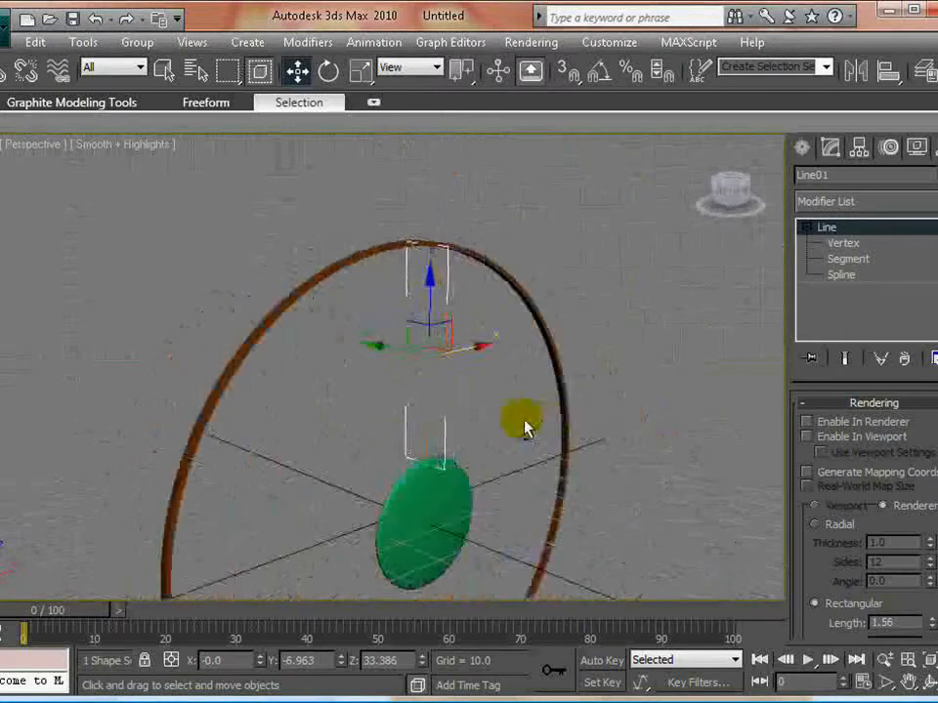
{"action": "left_click", "coordinate": [828, 436]}
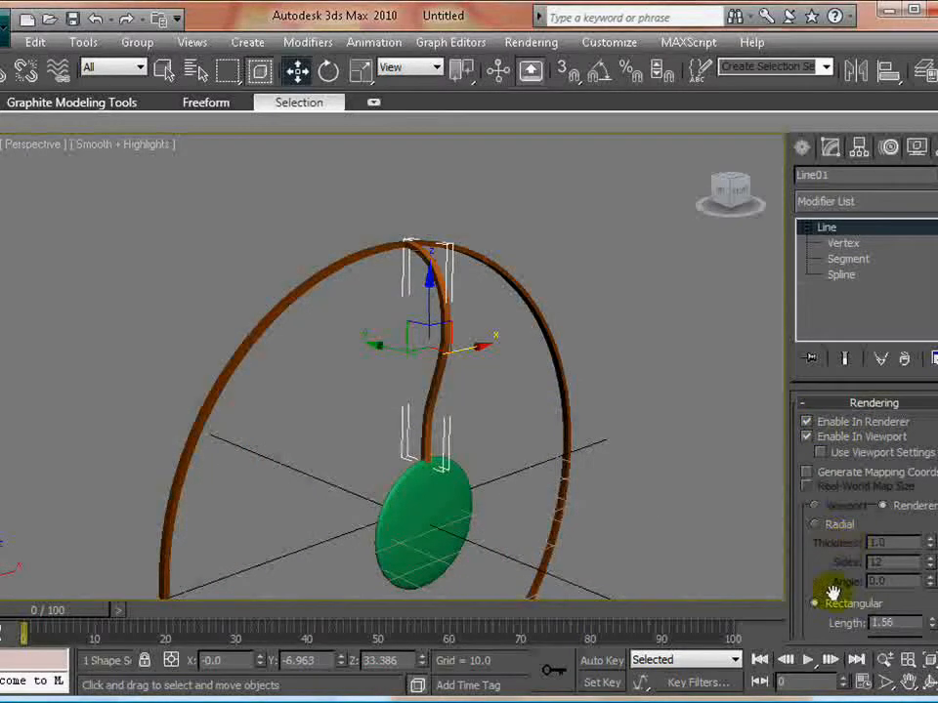
- Give the line a Radial cross-section with a Thickness of 0.5, and clear the selection
{"action": "left_click", "coordinate": [835, 526]}
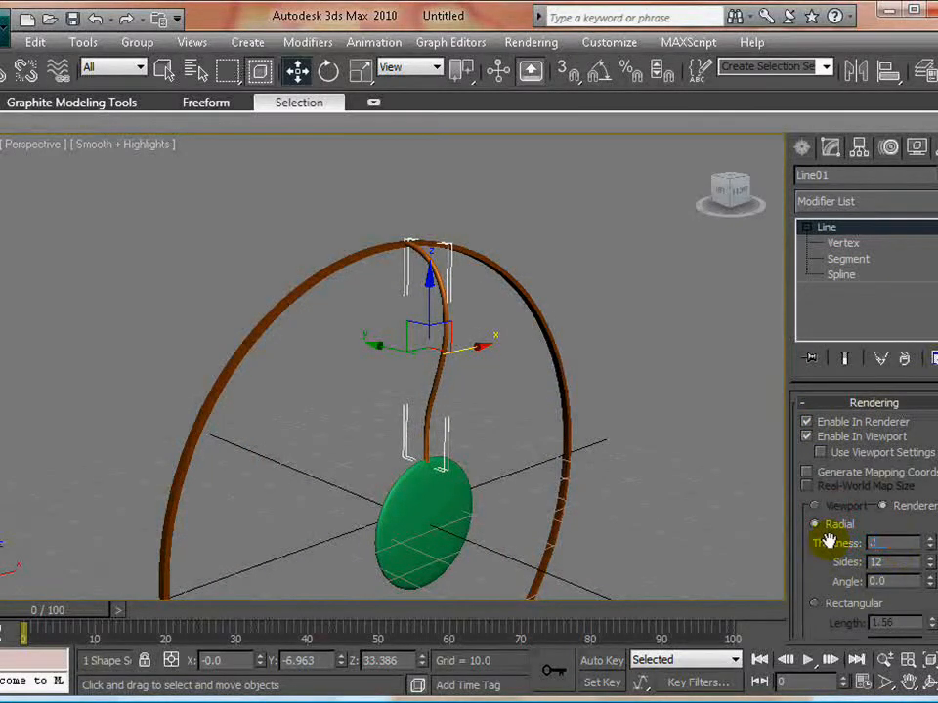
{"action": "type", "text": ".5"}
{"action": "key", "text": "Return"}
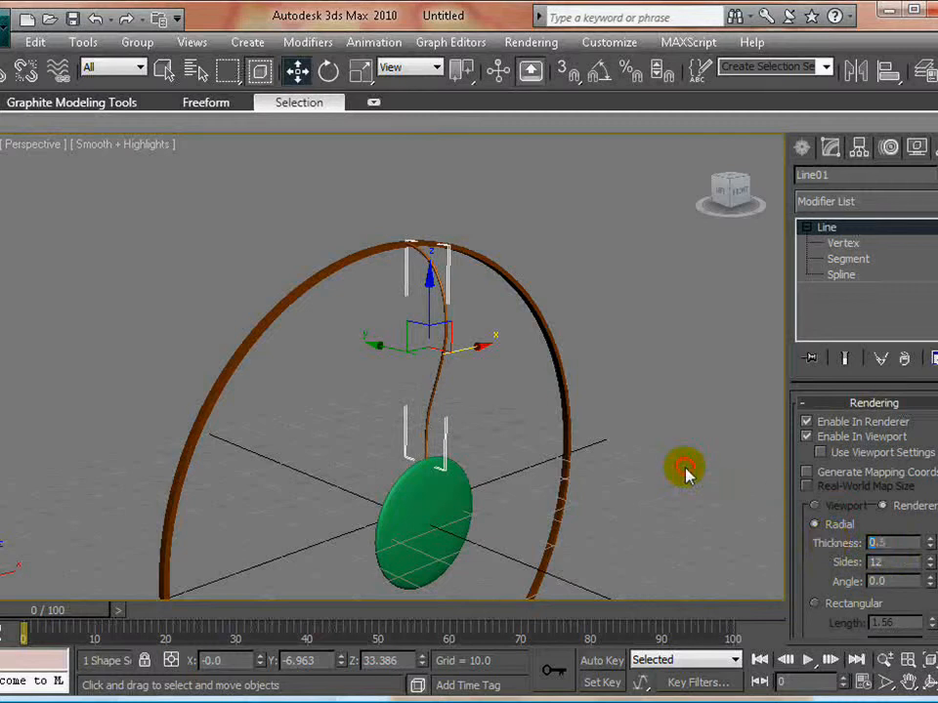
{"action": "left_click", "coordinate": [423, 346]}
- Move the line's top end vertex into the ring, to about Y -0.48, Z 53.91
{"action": "scroll", "coordinate": [417, 333], "scroll_direction": "up", "scroll_amount": 5}
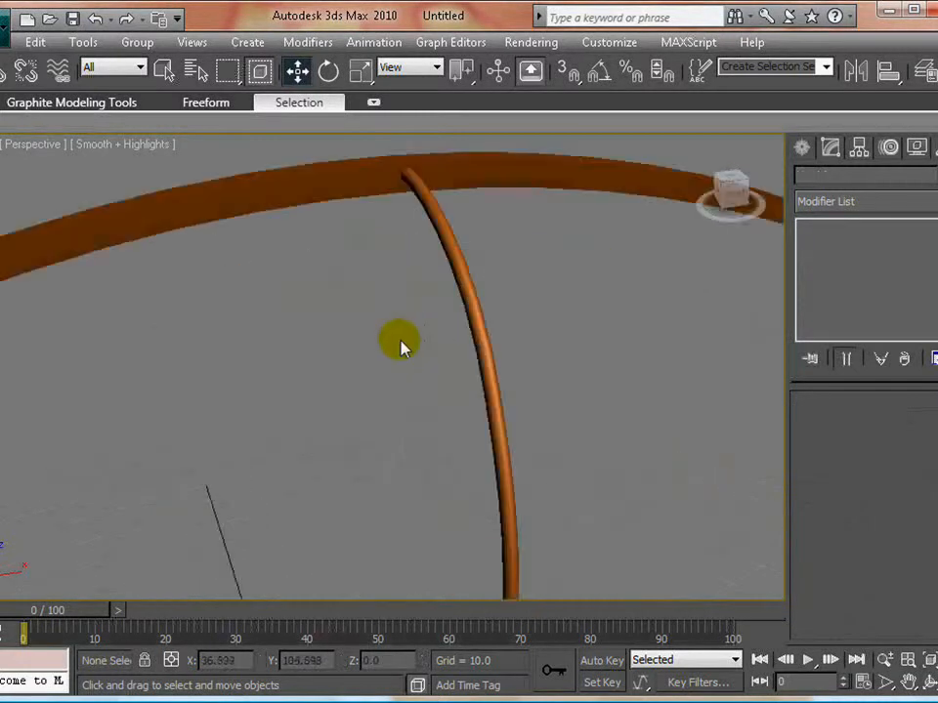
{"action": "left_click", "coordinate": [418, 197]}
{"action": "middle_click_drag", "start_coordinate": [418, 197], "coordinate": [480, 367], "text": "alt"}
{"action": "scroll", "coordinate": [479, 367], "scroll_direction": "up", "scroll_amount": 3}
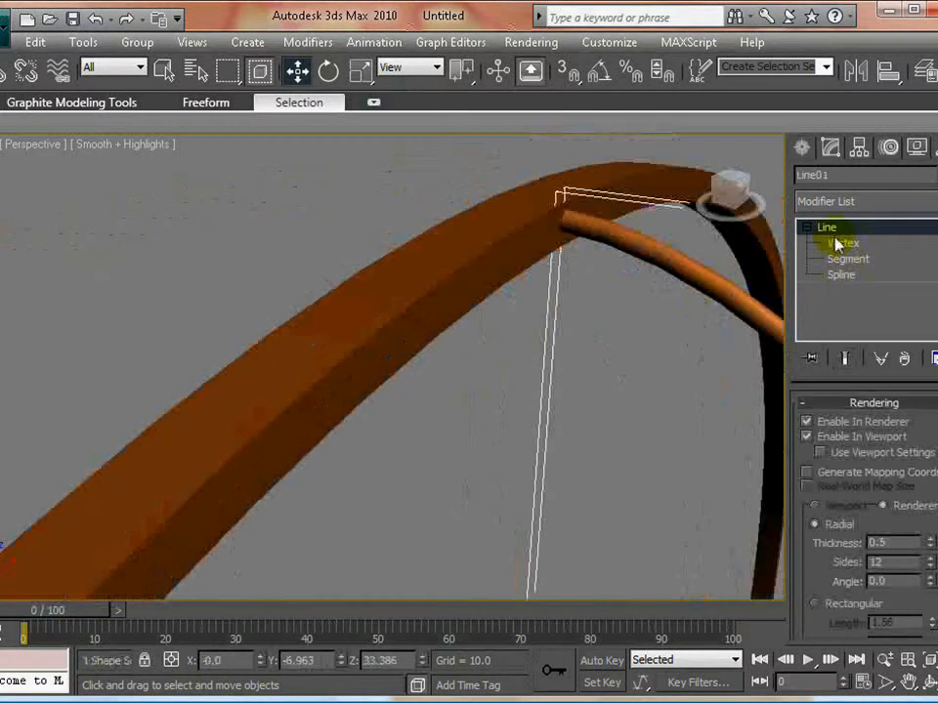
{"action": "left_click", "coordinate": [835, 241]}
{"action": "left_click_drag", "start_coordinate": [444, 189], "coordinate": [602, 270]}
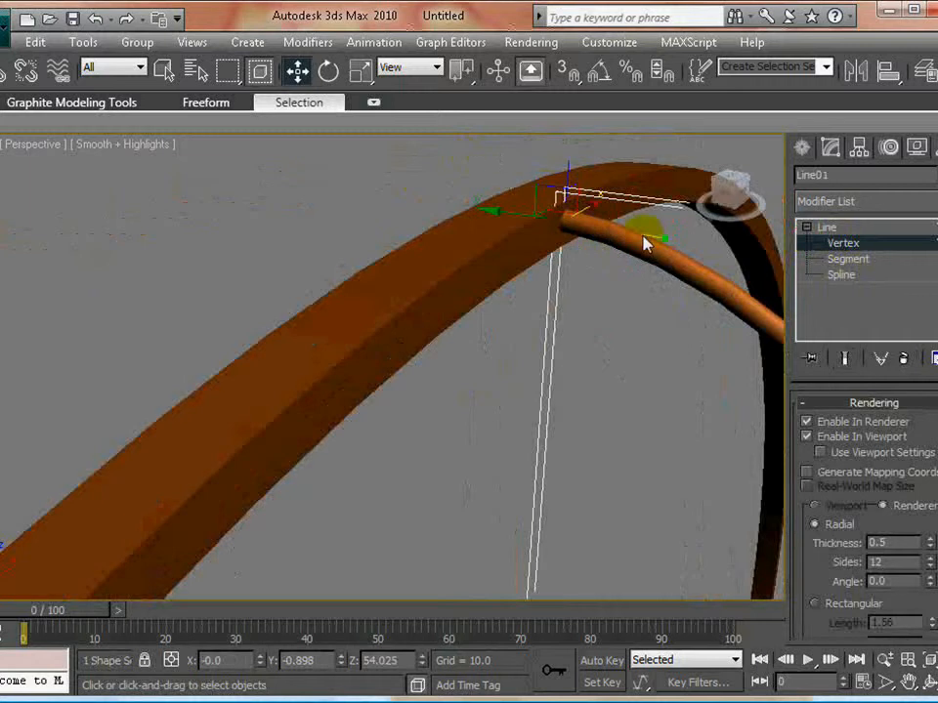
{"action": "left_click_drag", "start_coordinate": [498, 214], "coordinate": [473, 203]}
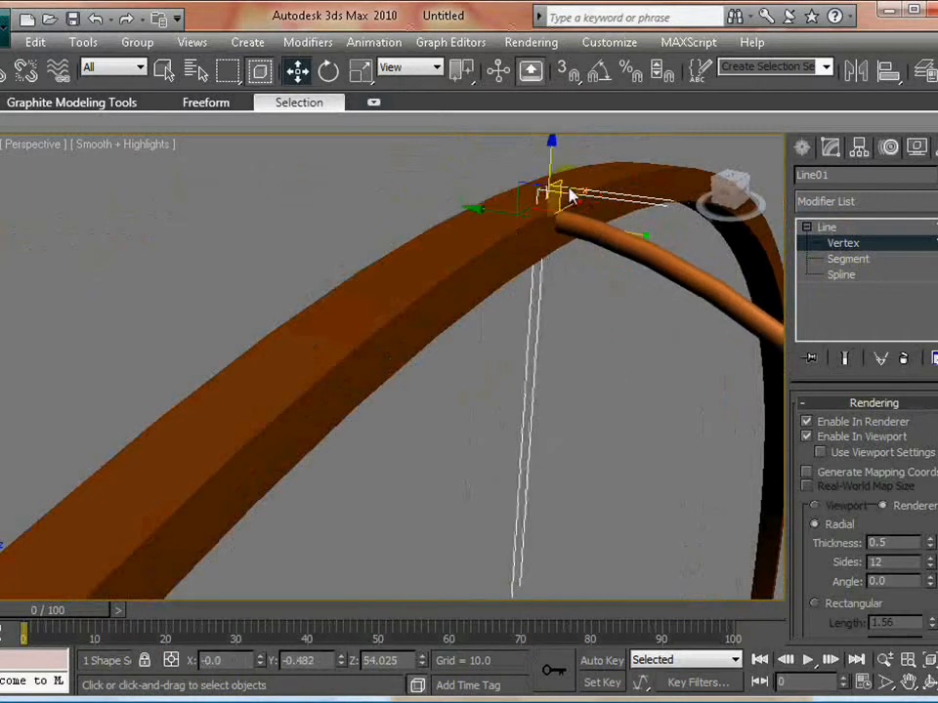
{"action": "left_click_drag", "start_coordinate": [550, 148], "coordinate": [549, 152]}
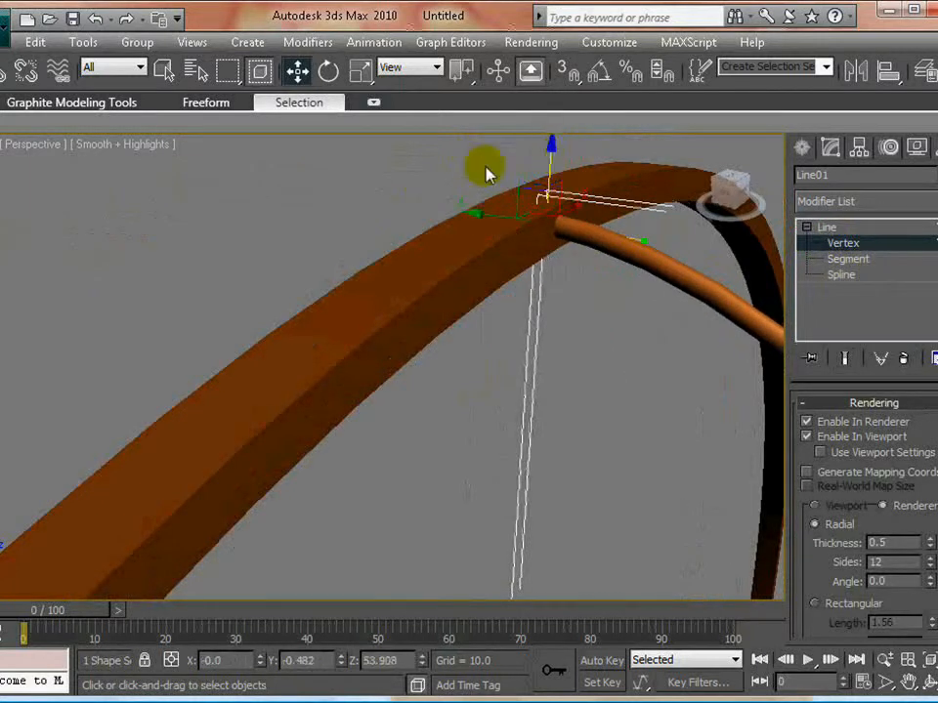
{"action": "left_click", "coordinate": [340, 169]}
- Move the line's lower end vertex onto the flattened sphere's upper edge, to about Y -6.69, Z 13.01
{"action": "scroll", "coordinate": [509, 408], "scroll_direction": "down", "scroll_amount": 3}
{"action": "scroll", "coordinate": [496, 421], "scroll_direction": "down", "scroll_amount": 5}
{"action": "middle_click_drag", "start_coordinate": [490, 423], "coordinate": [456, 287], "text": "alt"}
{"action": "scroll", "coordinate": [449, 417], "scroll_direction": "up", "scroll_amount": 5}
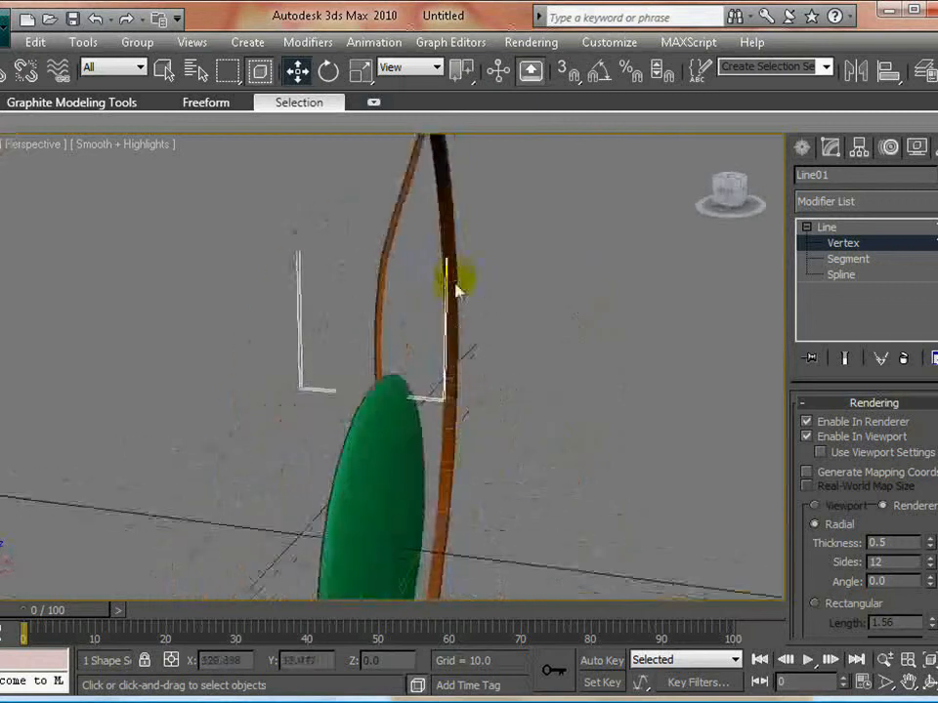
{"action": "scroll", "coordinate": [456, 287], "scroll_direction": "up", "scroll_amount": 3}
{"action": "left_click_drag", "start_coordinate": [329, 358], "coordinate": [422, 440]}
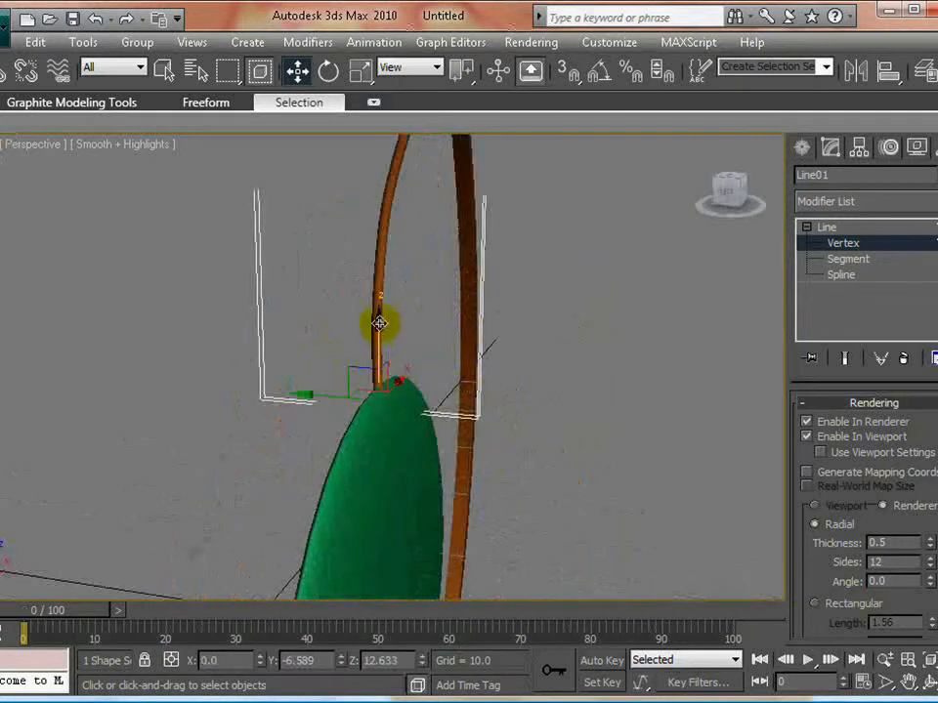
{"action": "left_click_drag", "start_coordinate": [379, 323], "coordinate": [383, 309]}
{"action": "left_click_drag", "start_coordinate": [311, 388], "coordinate": [517, 418]}
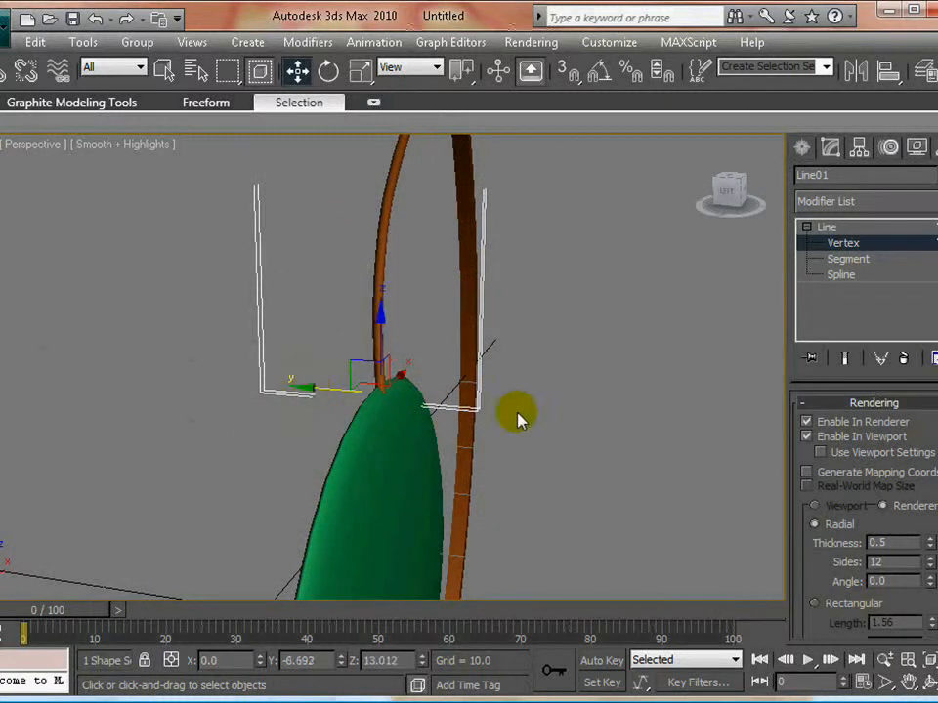
- Leave vertex editing and select the whole curved line as an object
{"action": "left_click", "coordinate": [582, 422]}
{"action": "left_click", "coordinate": [846, 245]}
{"action": "left_click", "coordinate": [524, 478]}
{"action": "scroll", "coordinate": [496, 433], "scroll_direction": "down", "scroll_amount": 5}
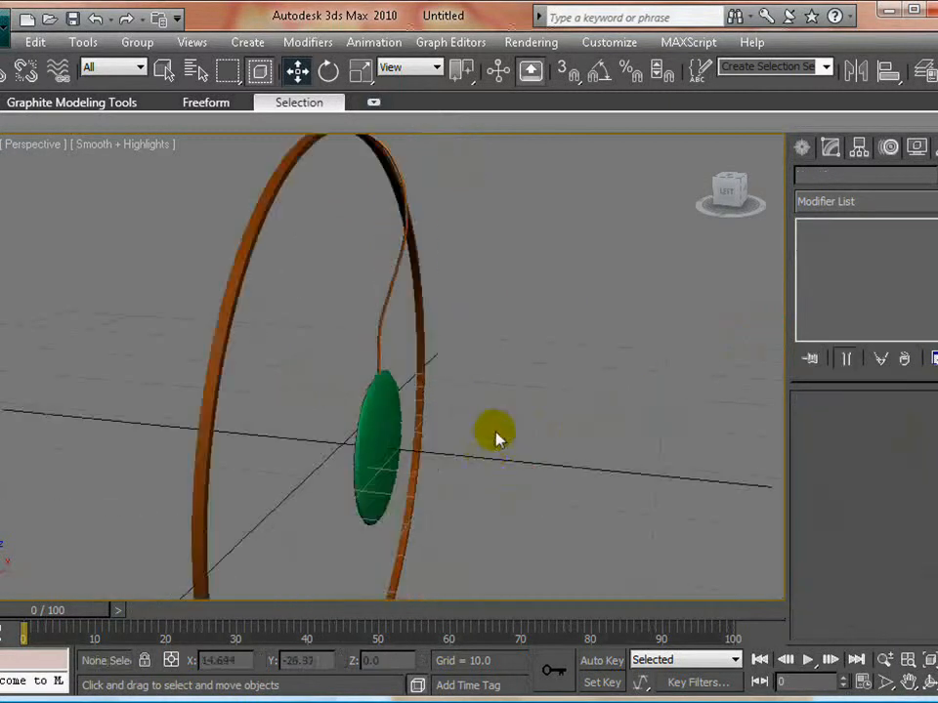
{"action": "middle_click_drag", "start_coordinate": [496, 429], "coordinate": [405, 418], "text": "alt"}
{"action": "scroll", "coordinate": [456, 395], "scroll_direction": "down", "scroll_amount": 5}
{"action": "left_click", "coordinate": [387, 298]}
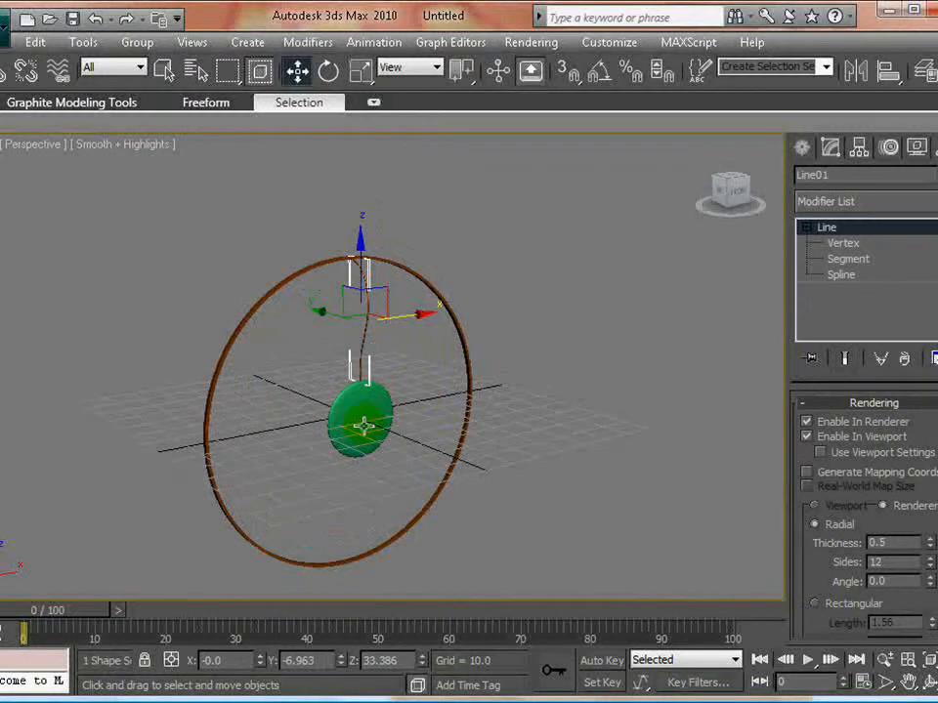
- Examine from several angles how the curved line joins the ring and the flattened sphere
{"action": "middle_click_drag", "start_coordinate": [372, 339], "coordinate": [415, 408], "text": "alt"}
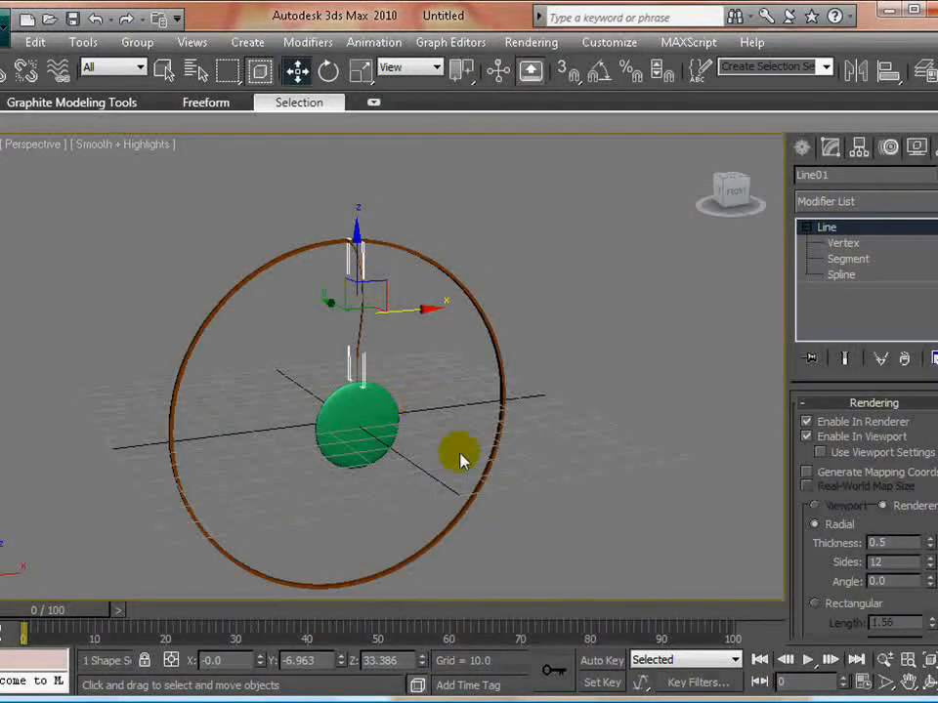
{"action": "middle_click_drag", "start_coordinate": [461, 459], "coordinate": [380, 416], "text": "alt"}
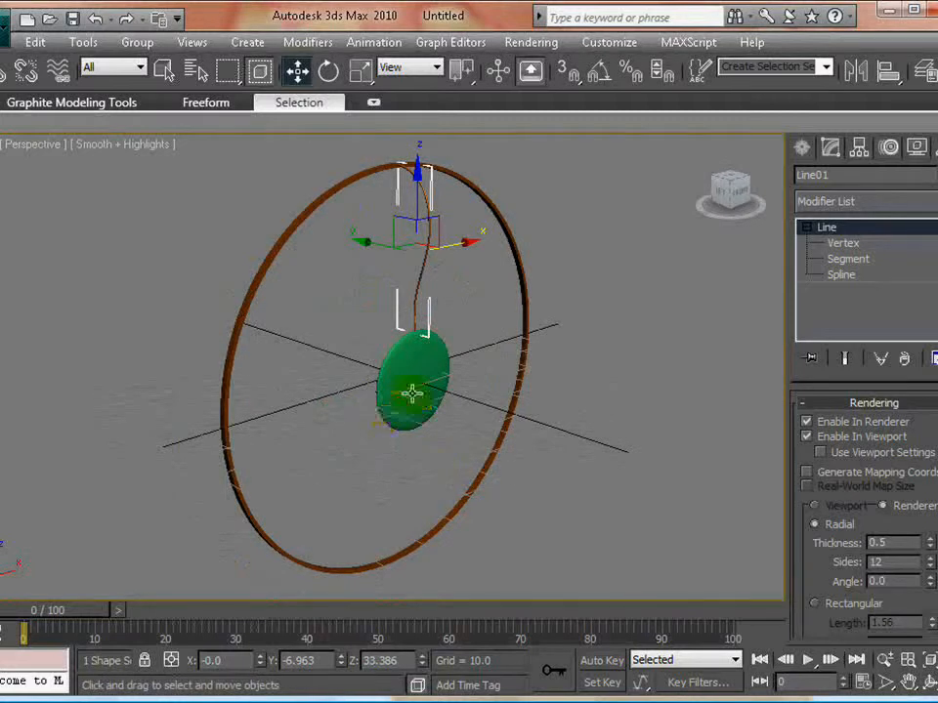
{"action": "middle_click_drag", "start_coordinate": [412, 427], "coordinate": [480, 369], "text": "alt"}
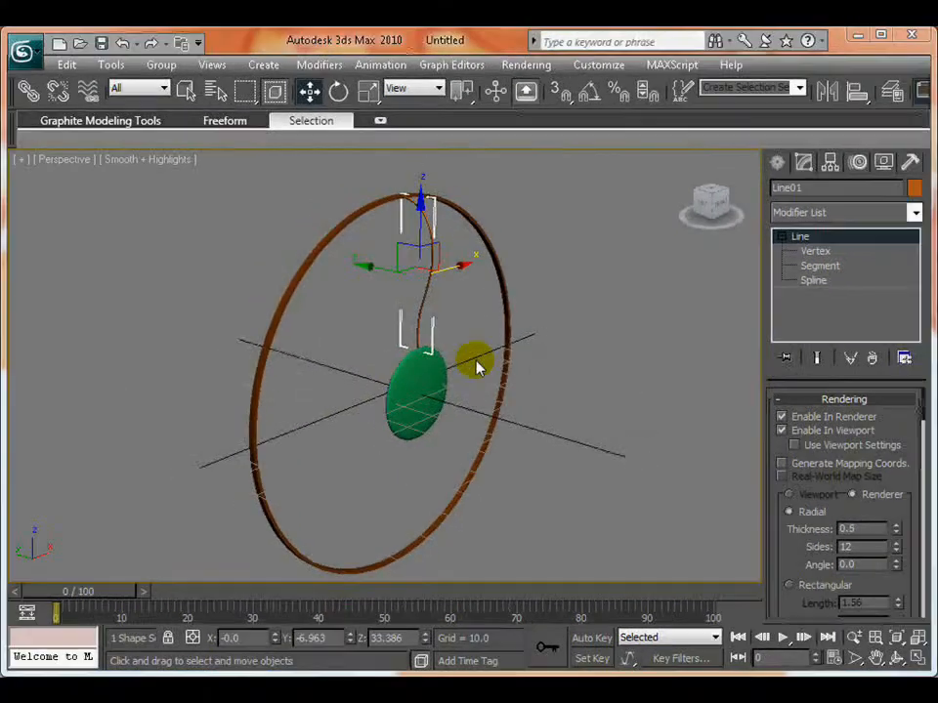
{"action": "middle_click_drag", "start_coordinate": [502, 436], "coordinate": [479, 431], "text": "alt"}
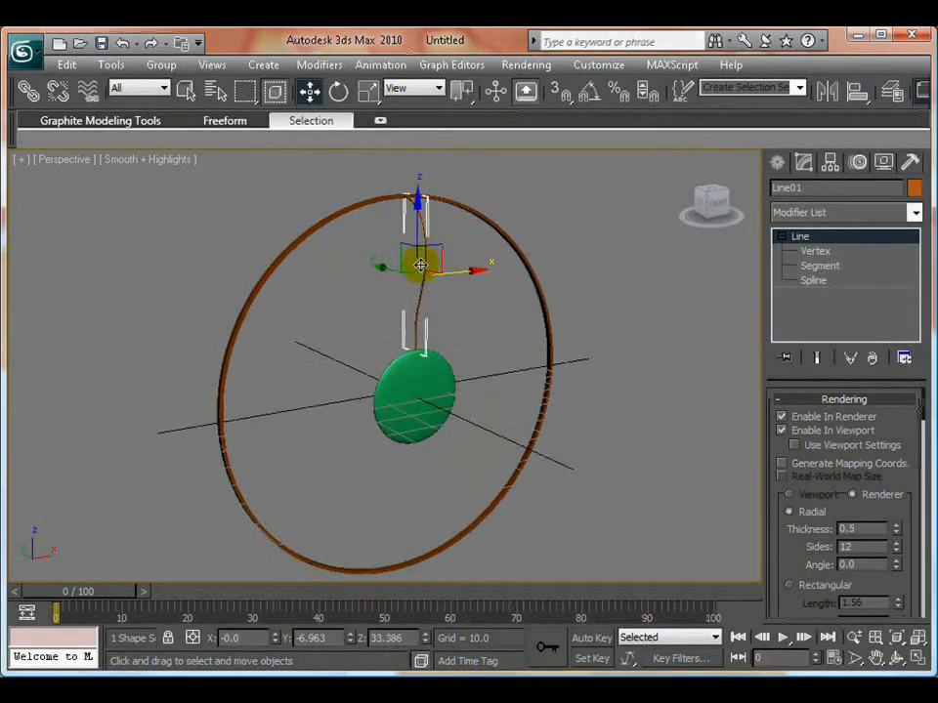
{"action": "middle_click_drag", "start_coordinate": [419, 356], "coordinate": [388, 403], "text": "alt"}
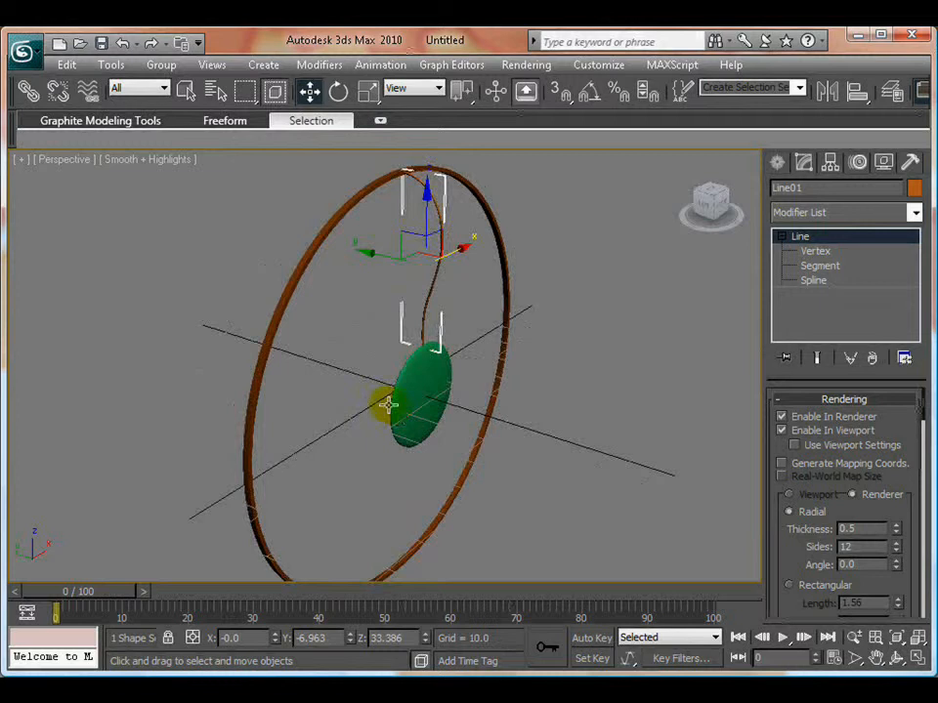
{"action": "middle_click_drag", "start_coordinate": [439, 381], "coordinate": [438, 276], "text": "alt"}
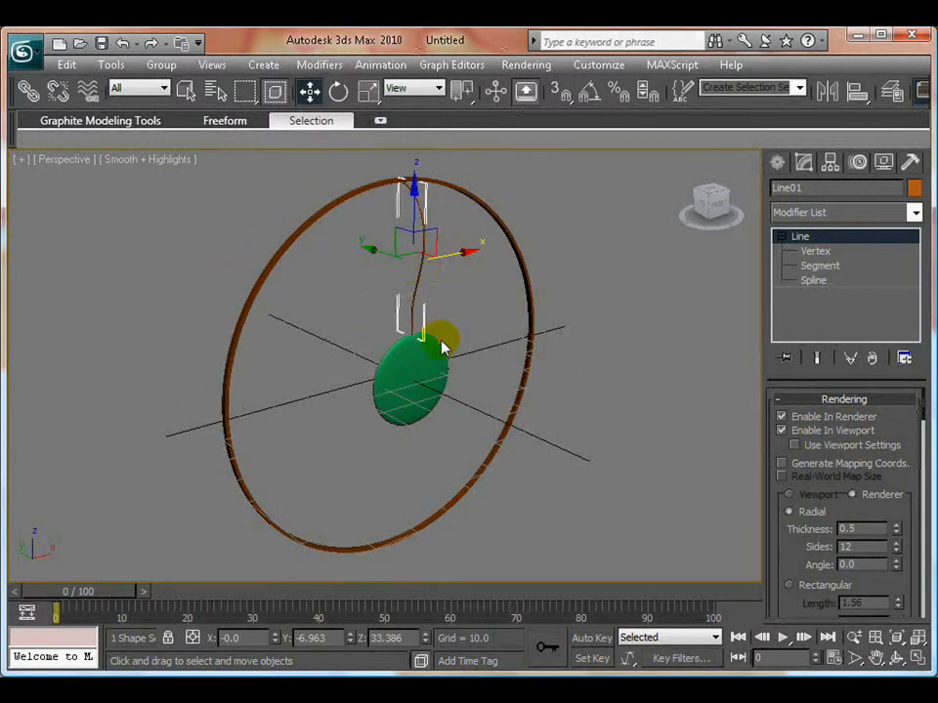
{"action": "right_click", "coordinate": [478, 313]}
{"action": "left_click", "coordinate": [507, 320]}
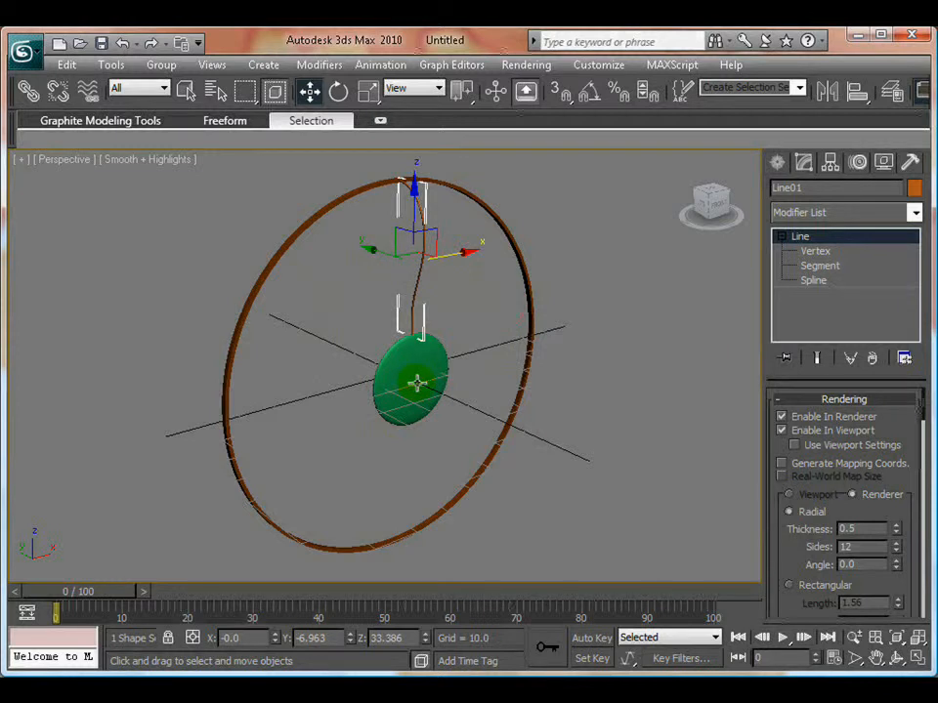
{"action": "middle_click_drag", "start_coordinate": [416, 383], "coordinate": [450, 408], "text": "alt"}
- Align only the line's pivot to the sphere's pivot point in X, Y and Z, and leave pivot editing
{"action": "left_click", "coordinate": [829, 162]}
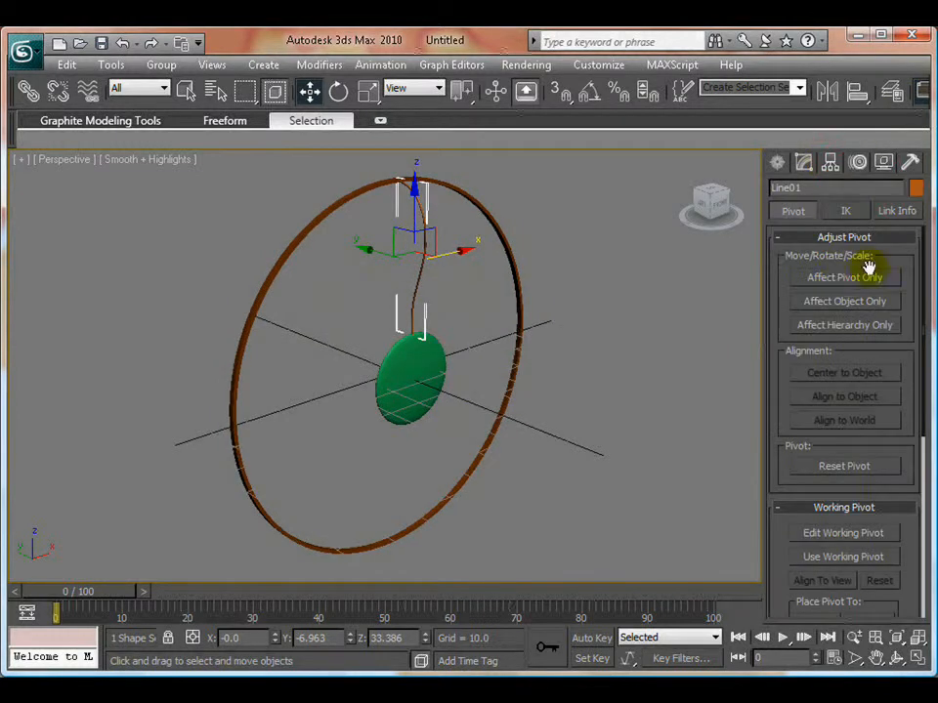
{"action": "left_click", "coordinate": [837, 280]}
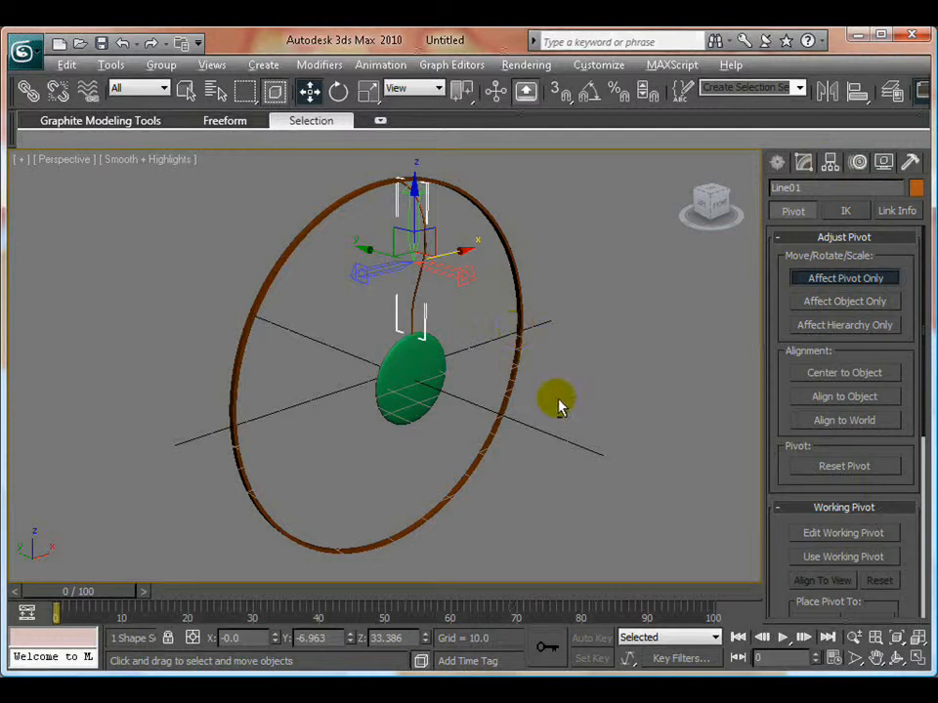
{"action": "key", "text": "alt+a"}
{"action": "left_click", "coordinate": [392, 379]}
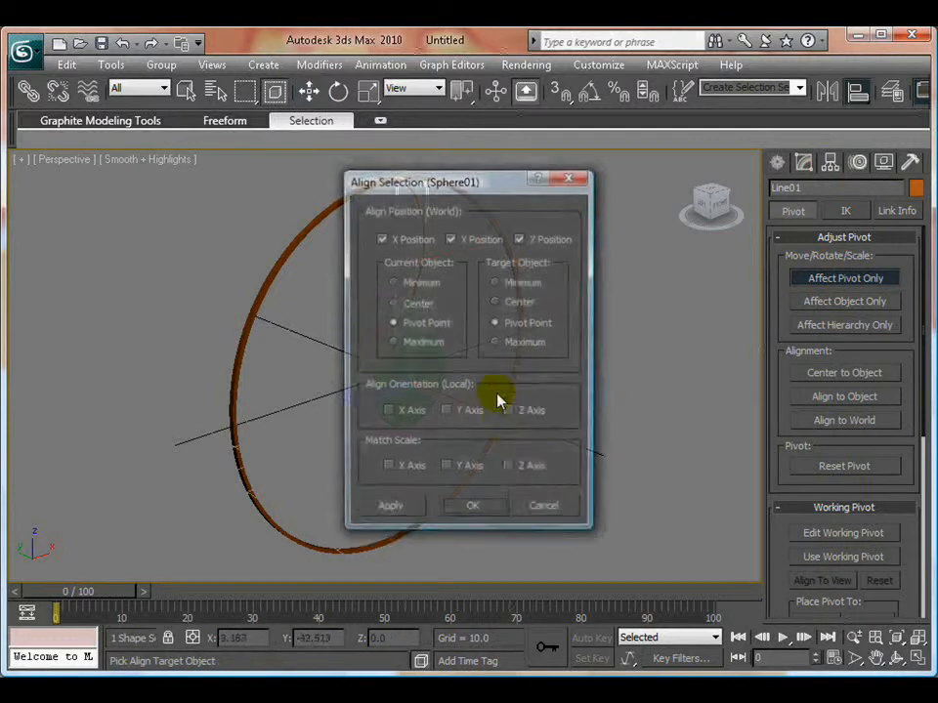
{"action": "left_click_drag", "start_coordinate": [449, 185], "coordinate": [784, 160]}
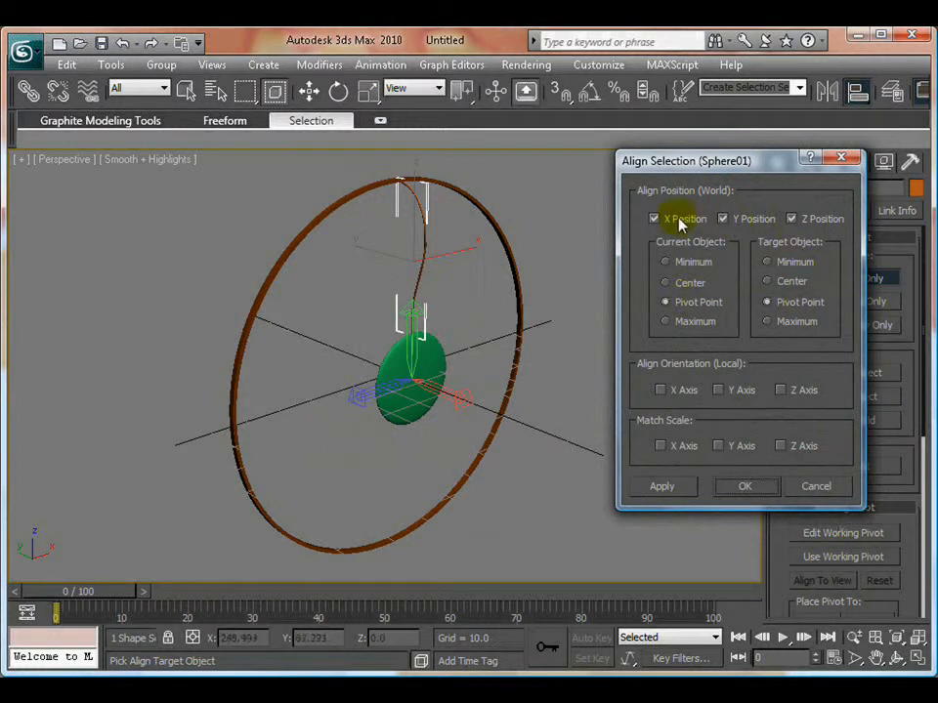
{"action": "left_click", "coordinate": [742, 486]}
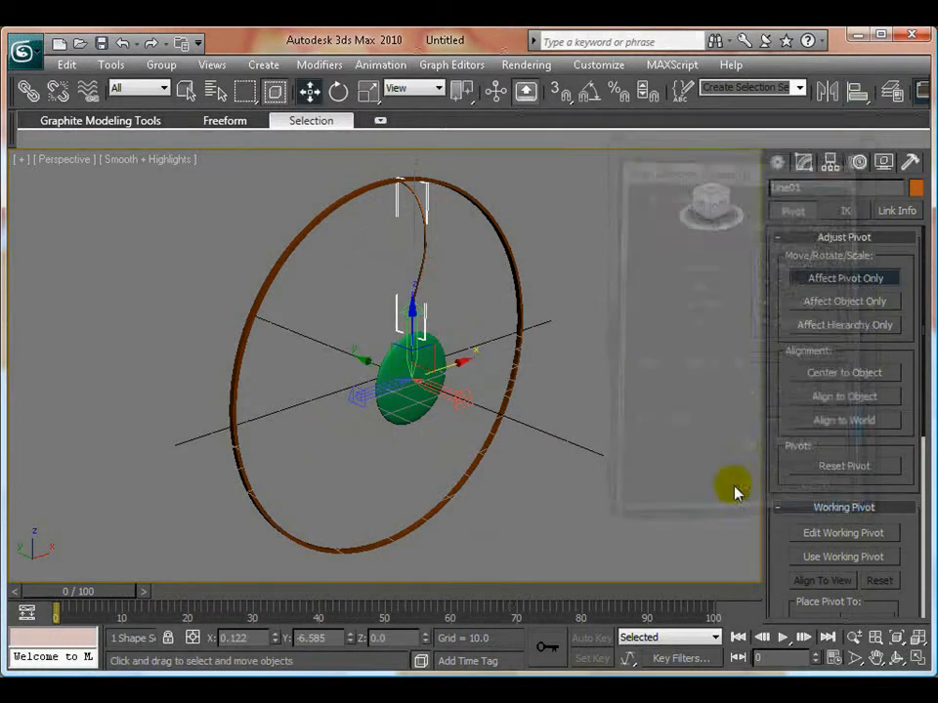
{"action": "left_click", "coordinate": [812, 279]}
- Activate Rotate for the line and examine its rotation axes around the sphere
{"action": "middle_click_drag", "start_coordinate": [311, 476], "coordinate": [282, 471], "text": "alt"}
{"action": "right_click", "coordinate": [500, 415]}
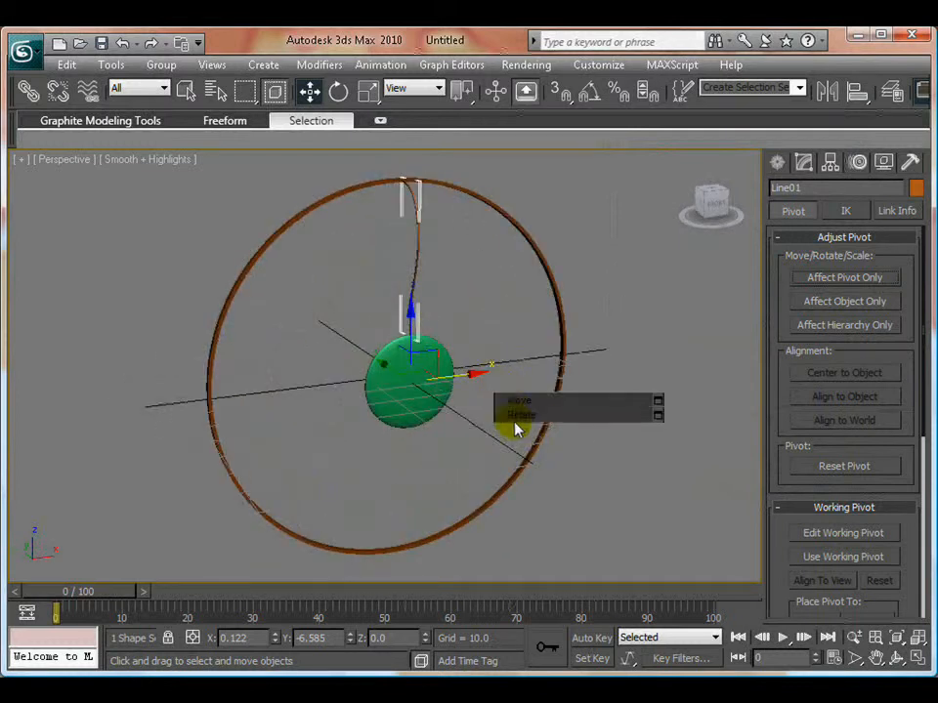
{"action": "left_click", "coordinate": [520, 415]}
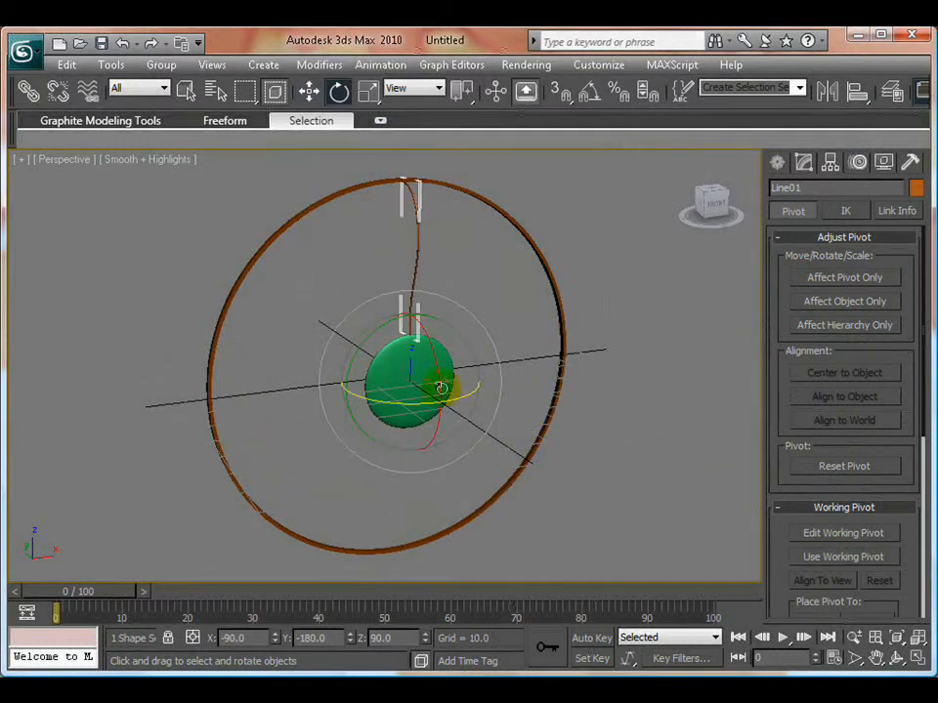
{"action": "middle_click_drag", "start_coordinate": [446, 465], "coordinate": [425, 434], "text": "alt"}
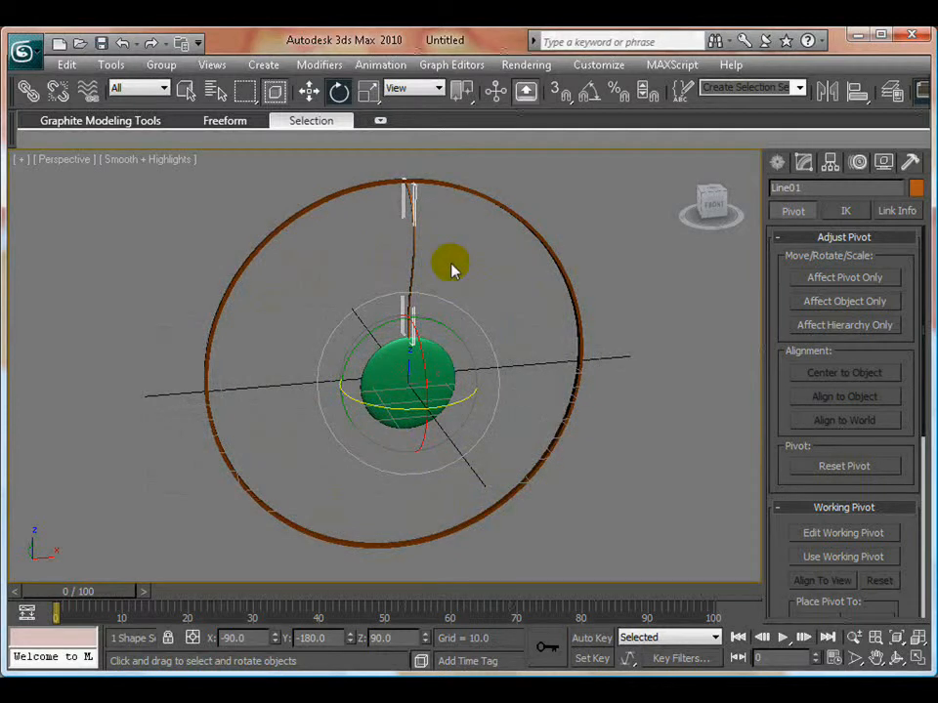
{"action": "middle_click_drag", "start_coordinate": [425, 404], "coordinate": [414, 425]}
{"action": "scroll", "coordinate": [412, 425], "scroll_direction": "up", "scroll_amount": 3}
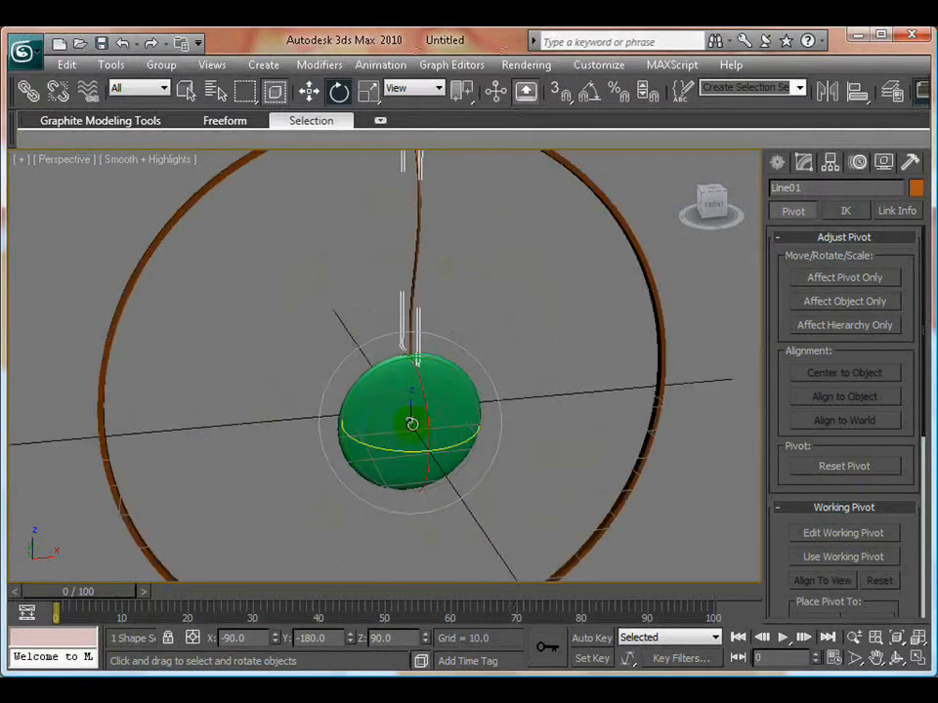
{"action": "mouse_move", "coordinate": [355, 412]}
{"action": "middle_mouse_down"}
{"action": "mouse_move", "coordinate": [345, 453]}
{"action": "mouse_move", "coordinate": [349, 403]}
{"action": "middle_mouse_up"}
{"action": "scroll", "coordinate": [346, 453], "scroll_direction": "down", "scroll_amount": 3}
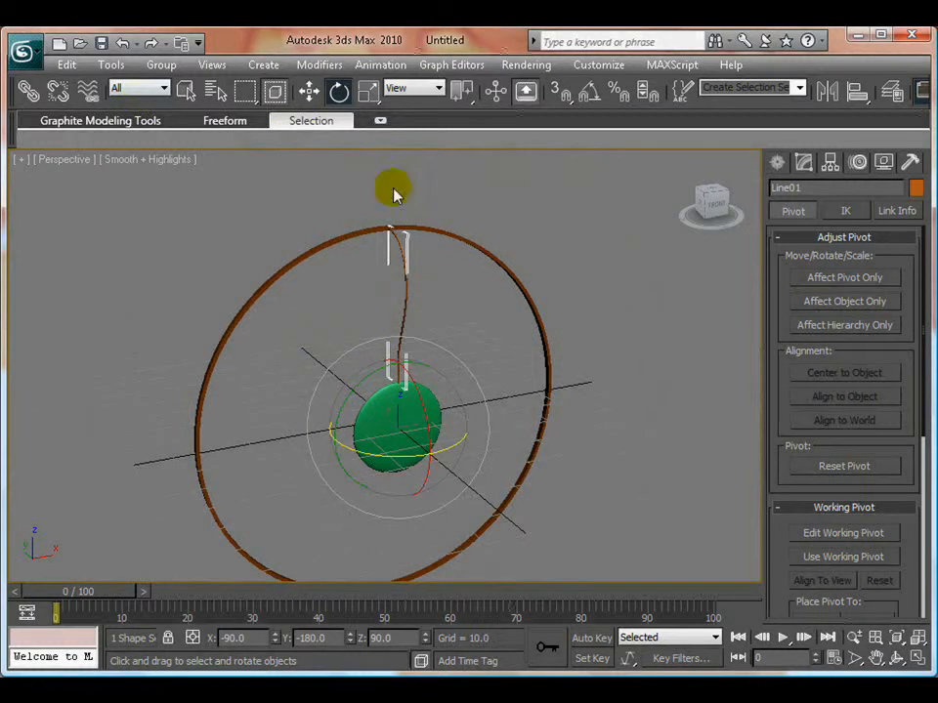
- Set up a 1D Array of 60 instances of the line with a total Y rotation of 360 degrees, and preview it
{"action": "left_click", "coordinate": [111, 66]}
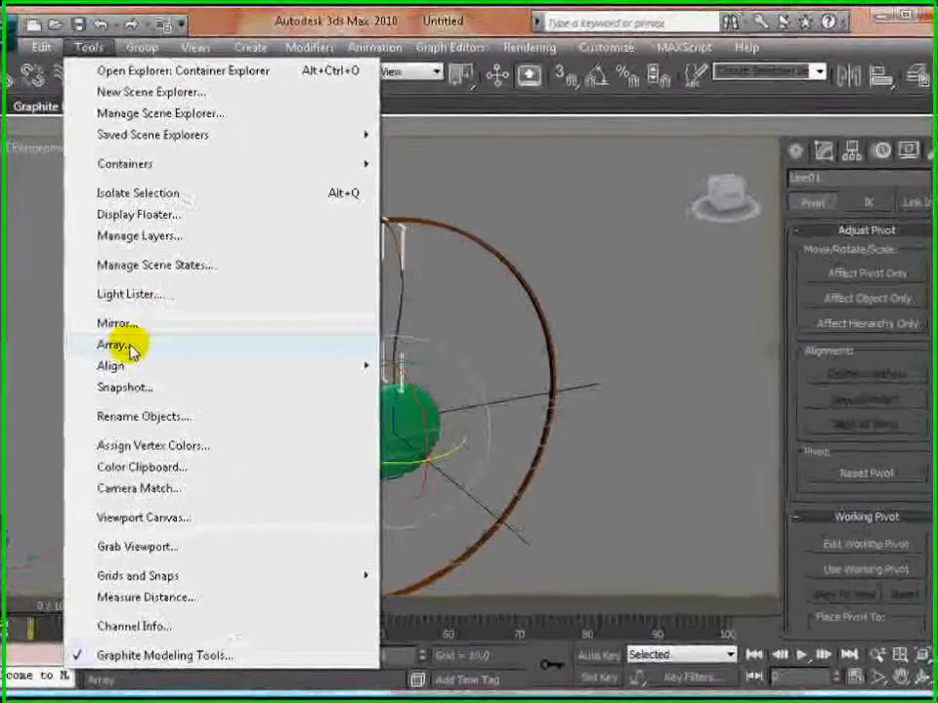
{"action": "left_click", "coordinate": [141, 348]}
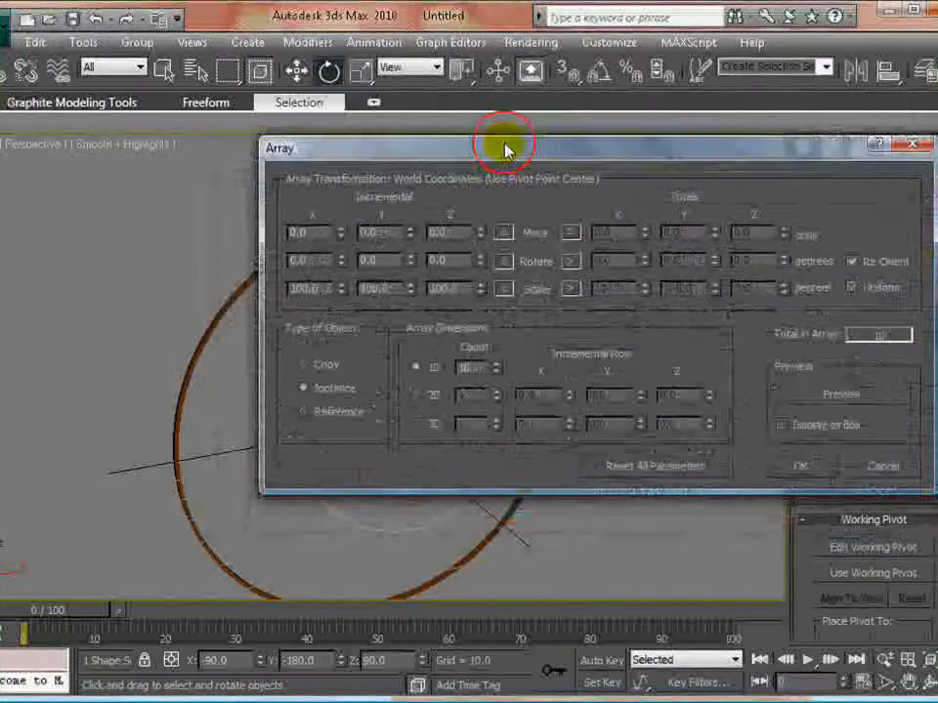
{"action": "left_click_drag", "start_coordinate": [507, 158], "coordinate": [693, 177]}
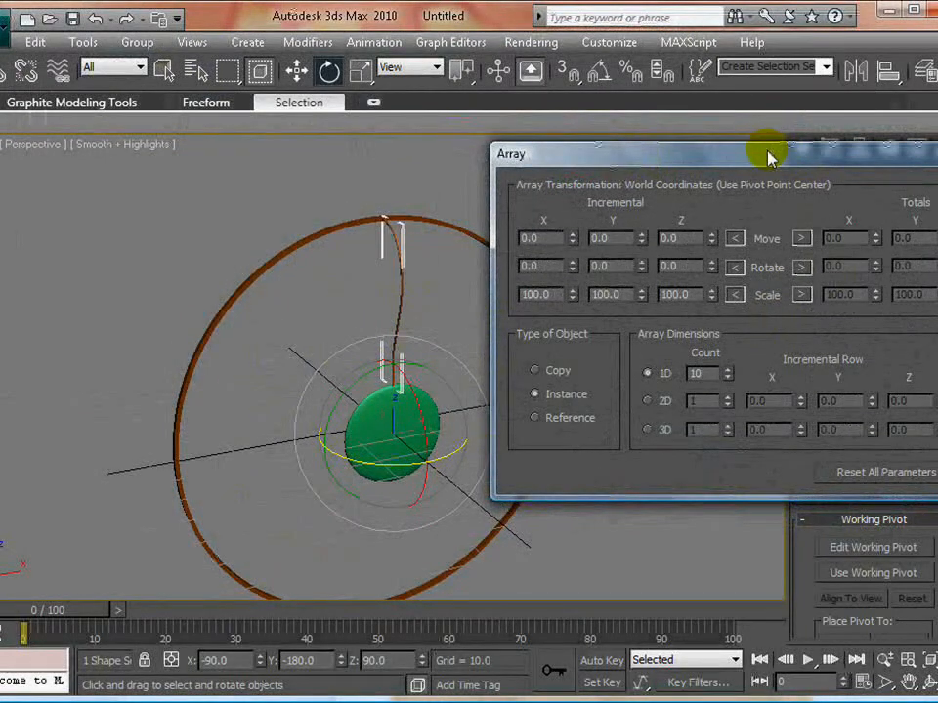
{"action": "left_click_drag", "start_coordinate": [774, 152], "coordinate": [760, 80]}
{"action": "left_click", "coordinate": [689, 304]}
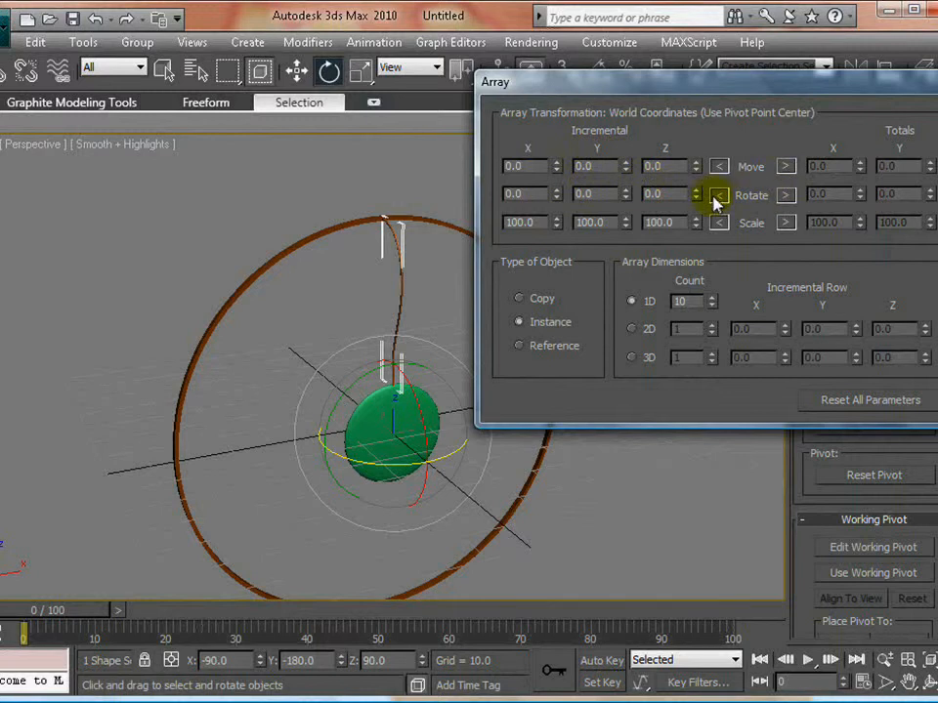
{"action": "left_click_drag", "start_coordinate": [749, 84], "coordinate": [637, 77]}
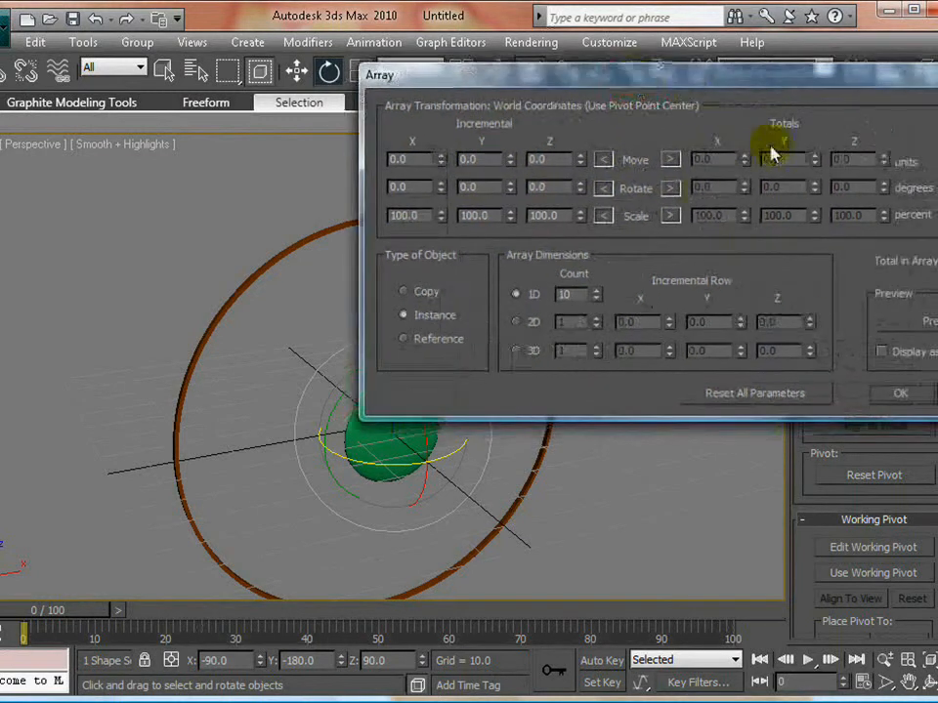
{"action": "left_click_drag", "start_coordinate": [506, 79], "coordinate": [700, 80]}
{"action": "left_click", "coordinate": [586, 226]}
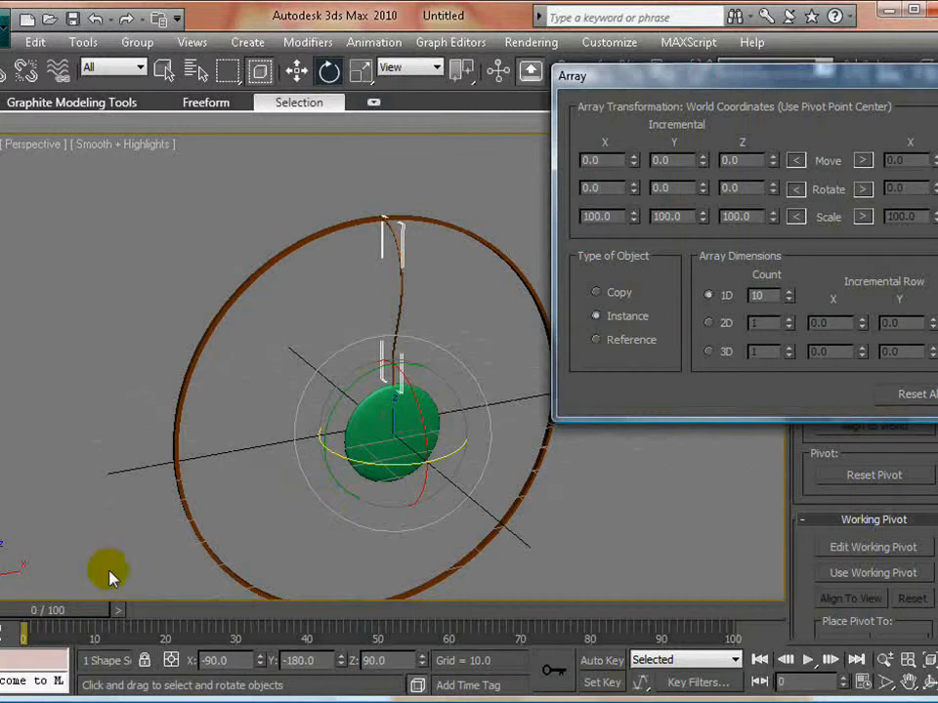
{"action": "left_click_drag", "start_coordinate": [640, 74], "coordinate": [443, 73]}
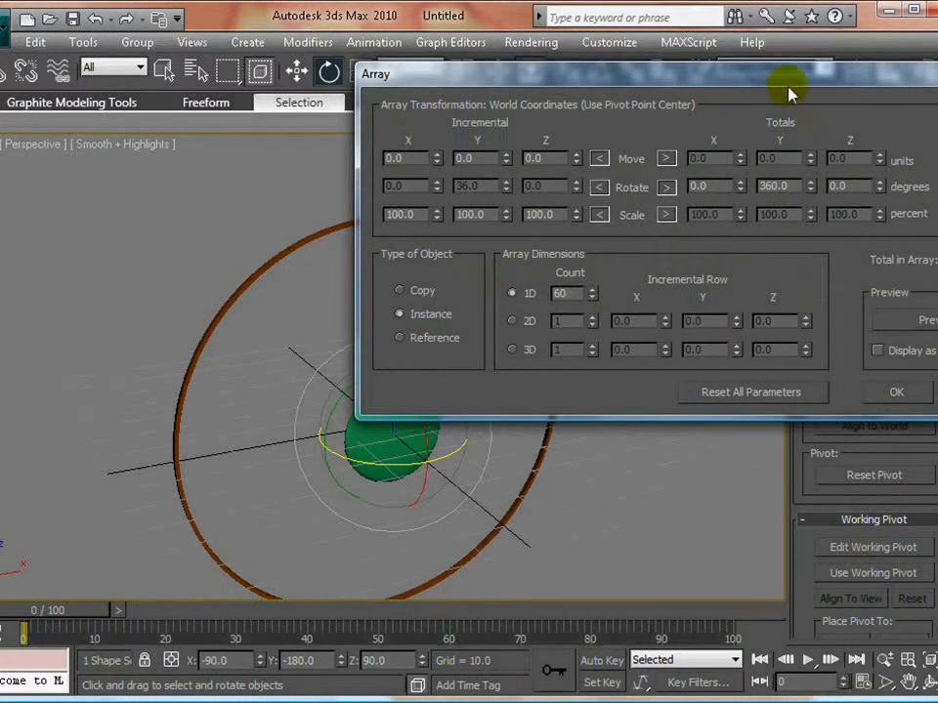
{"action": "left_click", "coordinate": [814, 48]}
{"action": "left_click_drag", "start_coordinate": [814, 51], "coordinate": [84, 51]}
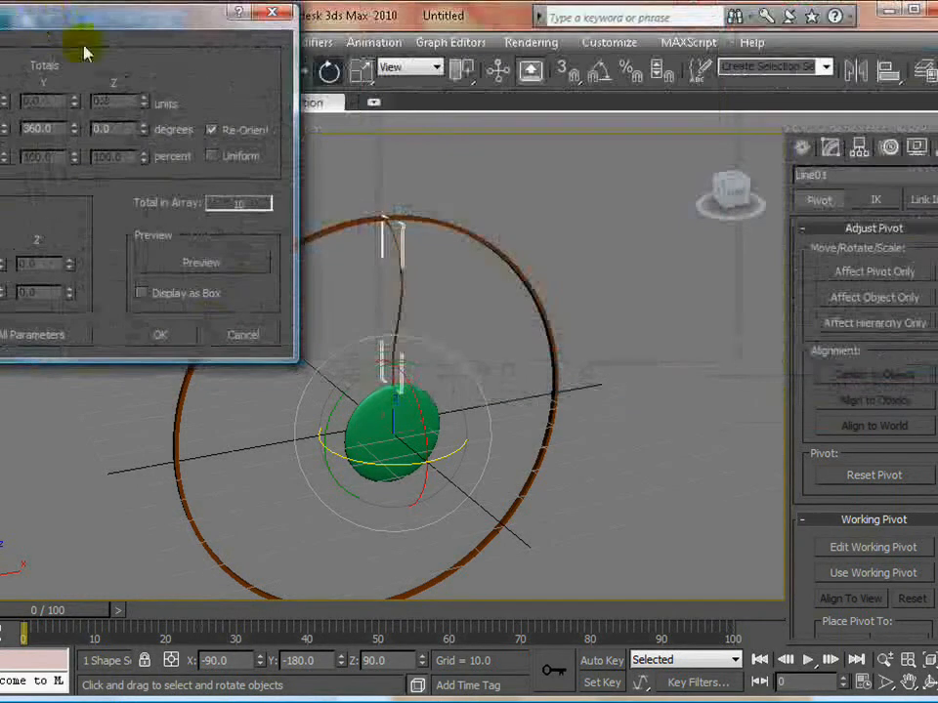
{"action": "left_click", "coordinate": [203, 263]}
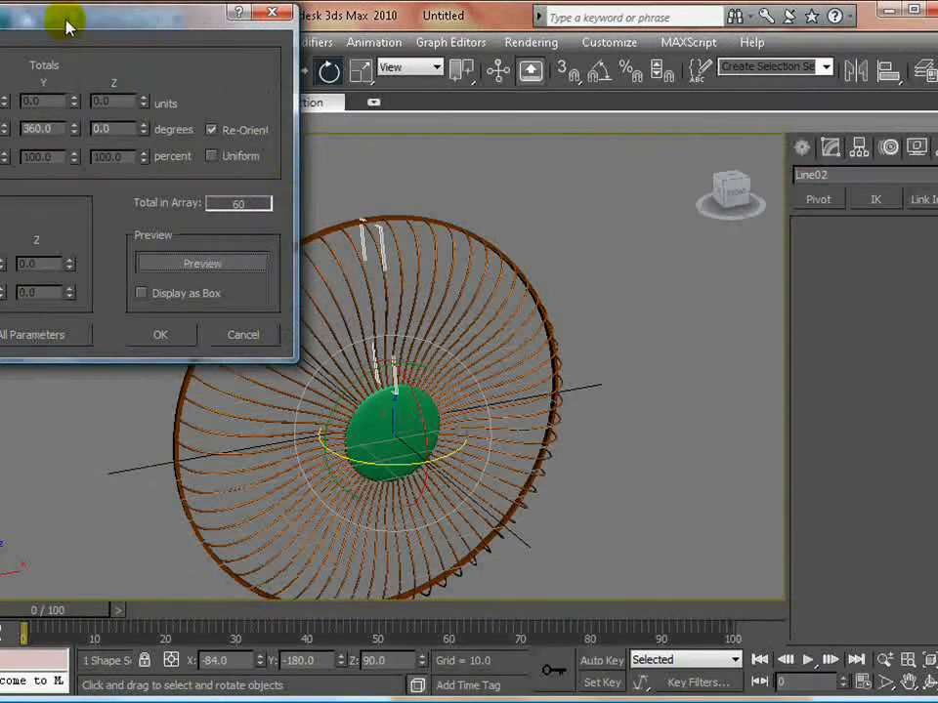
- Raise the array's 1D count to 120, preview it and create the instances
{"action": "left_click_drag", "start_coordinate": [68, 28], "coordinate": [274, 115]}
{"action": "double_click", "coordinate": [142, 267]}
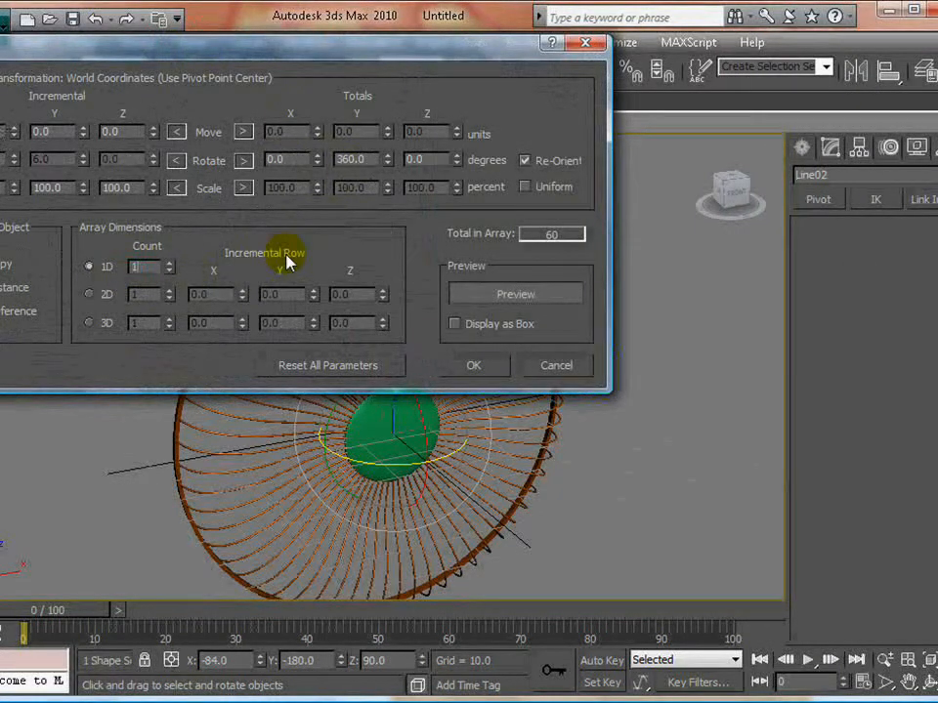
{"action": "type", "text": "120"}
{"action": "left_click_drag", "start_coordinate": [313, 46], "coordinate": [69, 17]}
{"action": "left_click", "coordinate": [270, 271]}
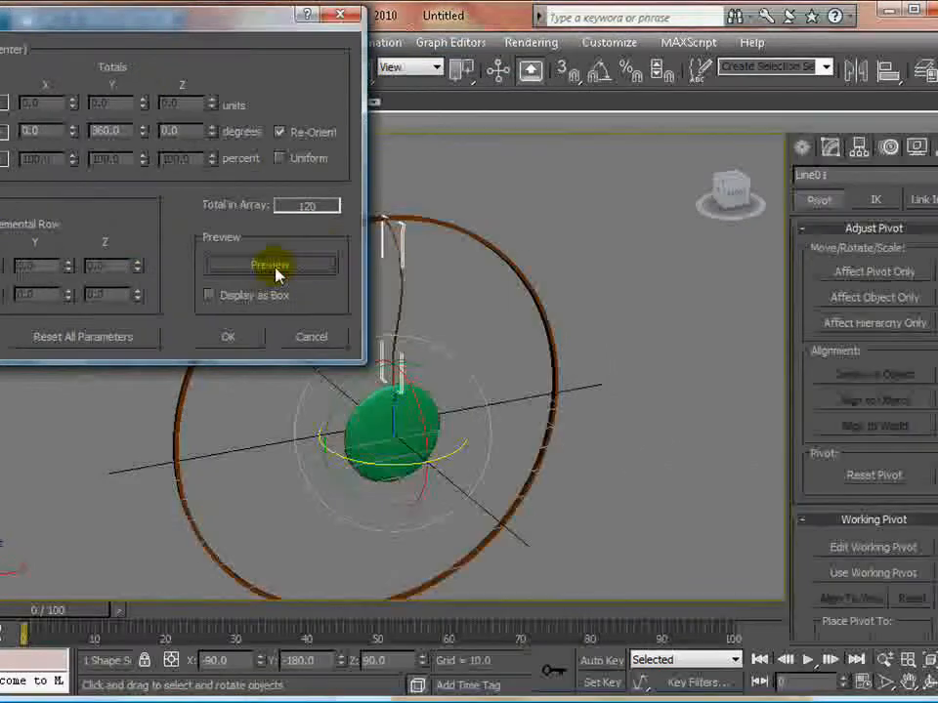
{"action": "left_click", "coordinate": [269, 266]}
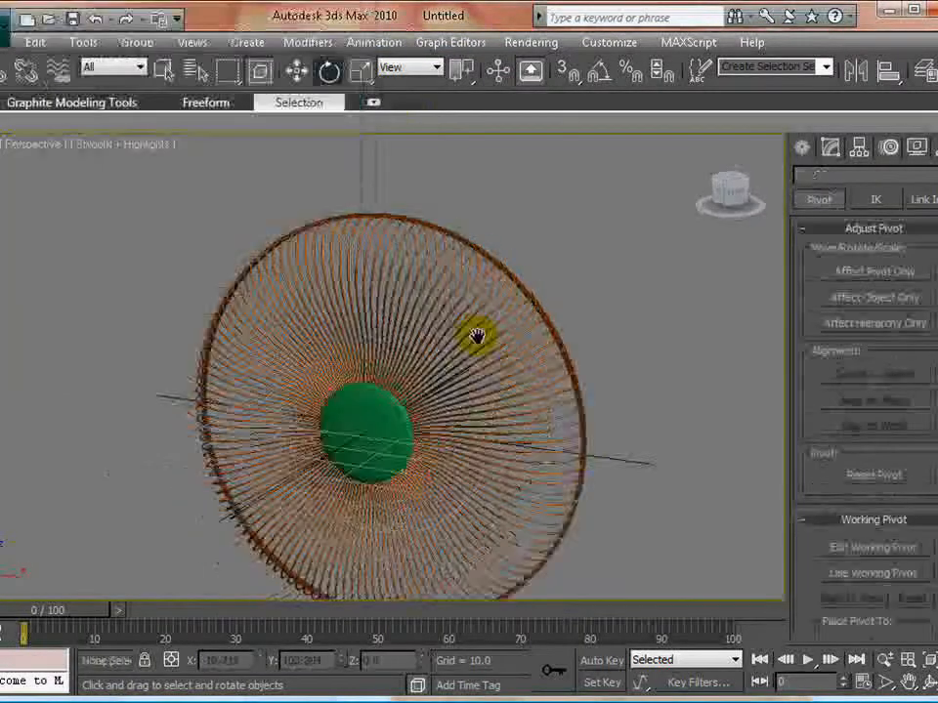
- View the finished grille from the other side and return to the four-viewport layout
{"action": "middle_click_drag", "start_coordinate": [478, 335], "coordinate": [575, 397]}
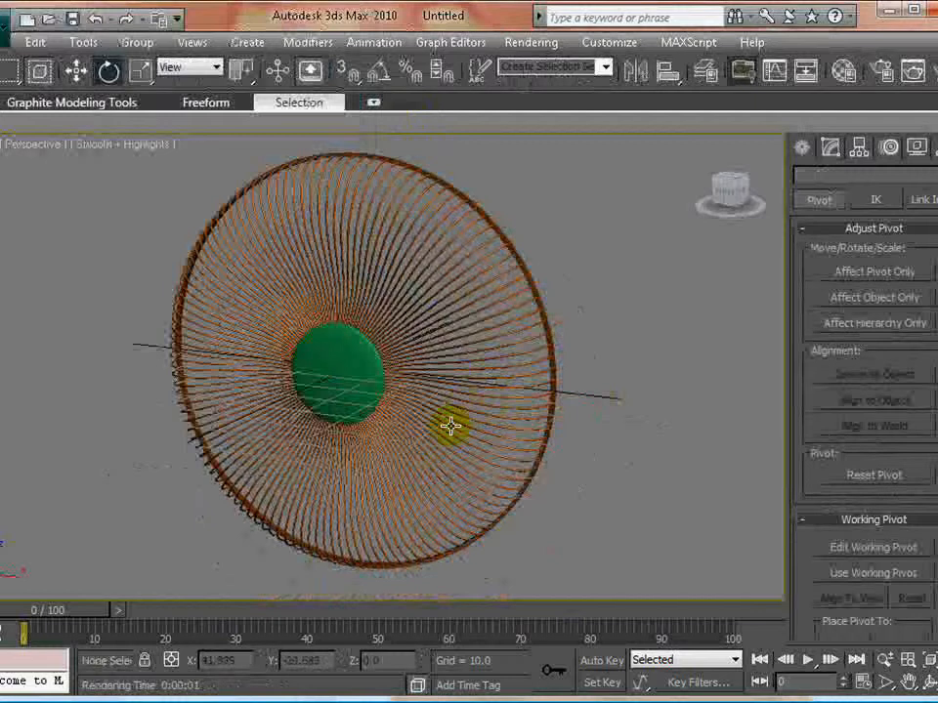
{"action": "key", "text": "alt+w"}
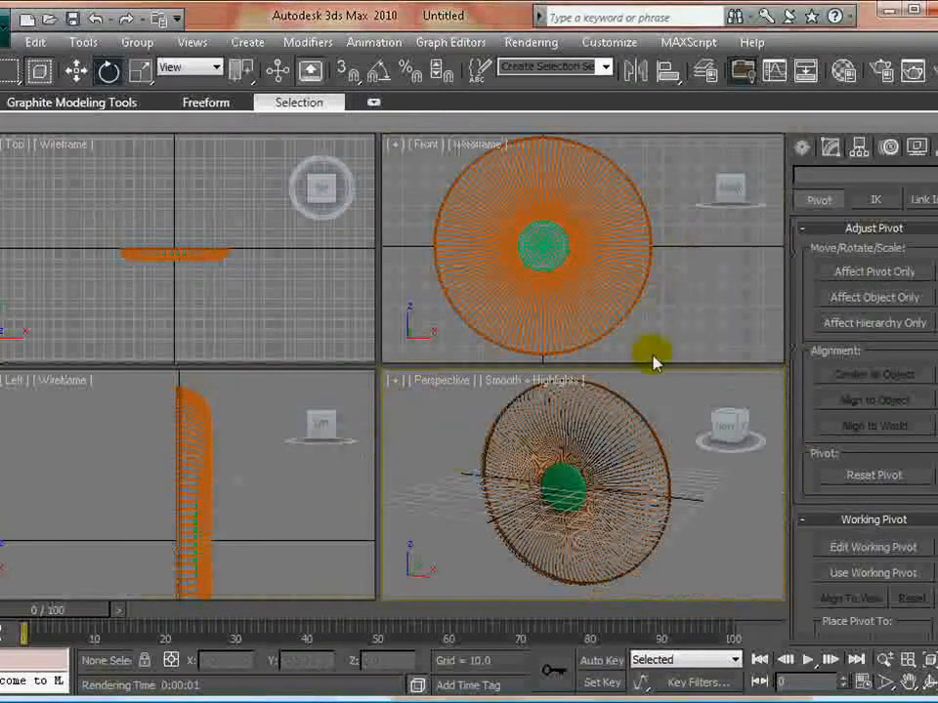
- Select one of the curved wires in the enlarged Left view and examine its rendering parameters
{"action": "left_click", "coordinate": [269, 495]}
{"action": "key", "text": "alt+w"}
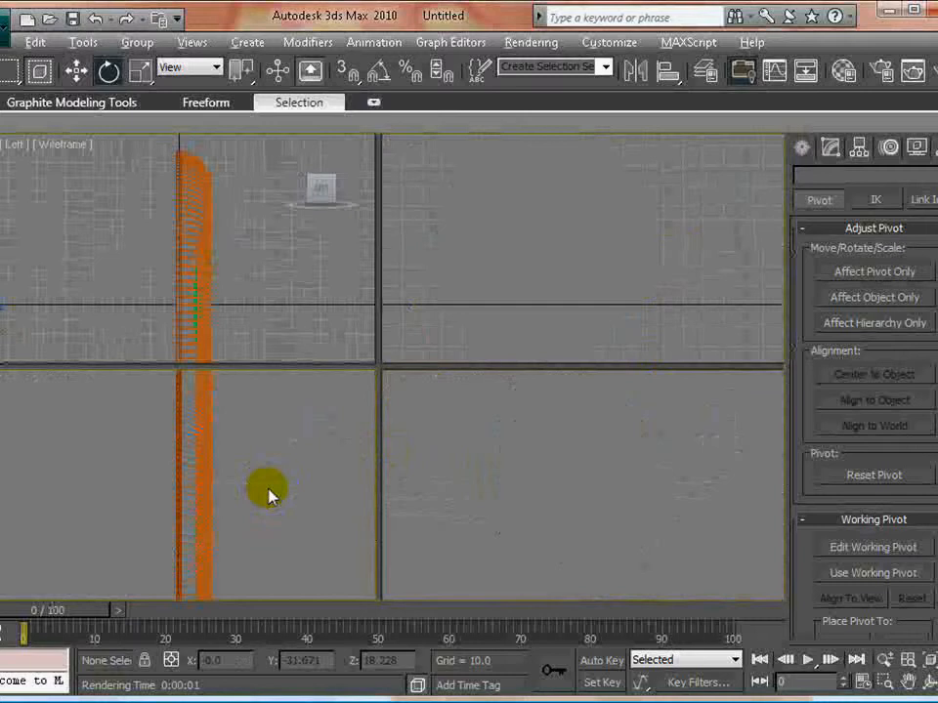
{"action": "middle_click_drag", "start_coordinate": [349, 467], "coordinate": [366, 401]}
{"action": "scroll", "coordinate": [390, 445], "scroll_direction": "down", "scroll_amount": 4}
{"action": "scroll", "coordinate": [366, 400], "scroll_direction": "up", "scroll_amount": 2}
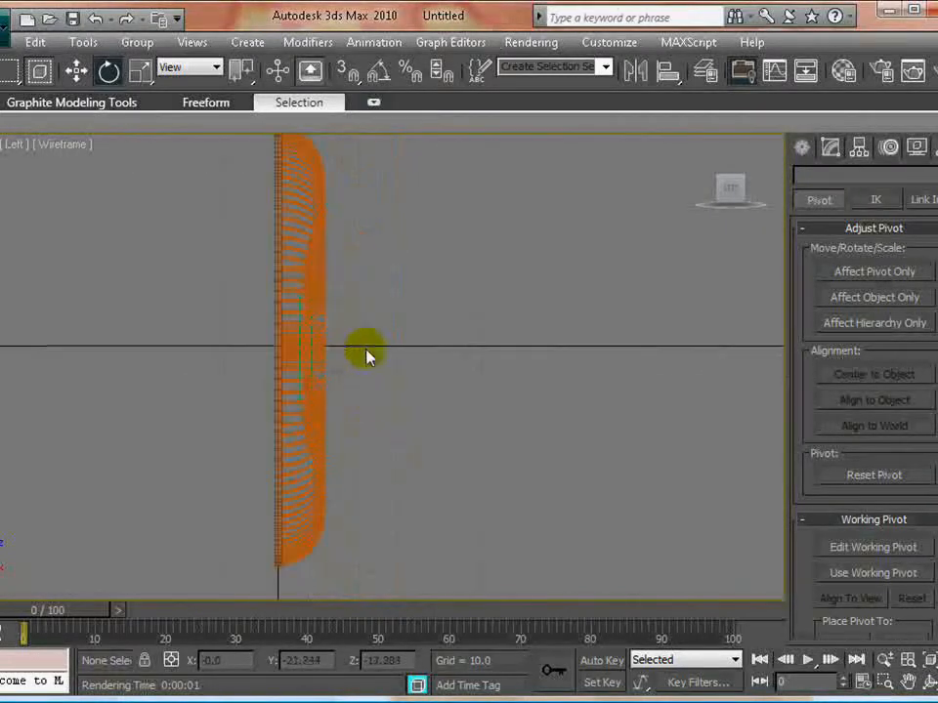
{"action": "left_click", "coordinate": [304, 202]}
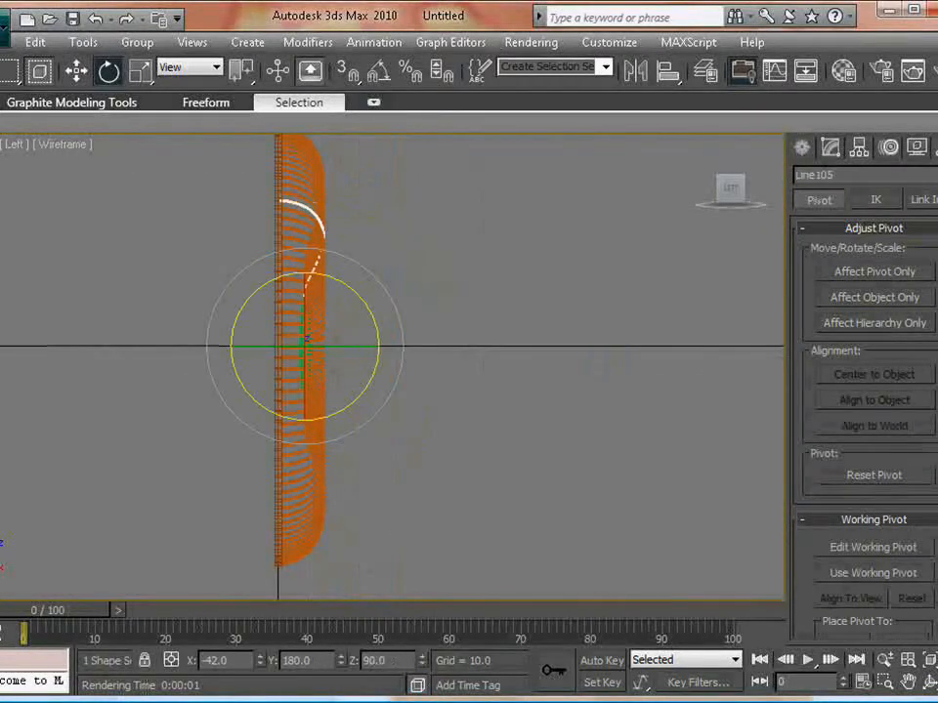
{"action": "left_click", "coordinate": [828, 147]}
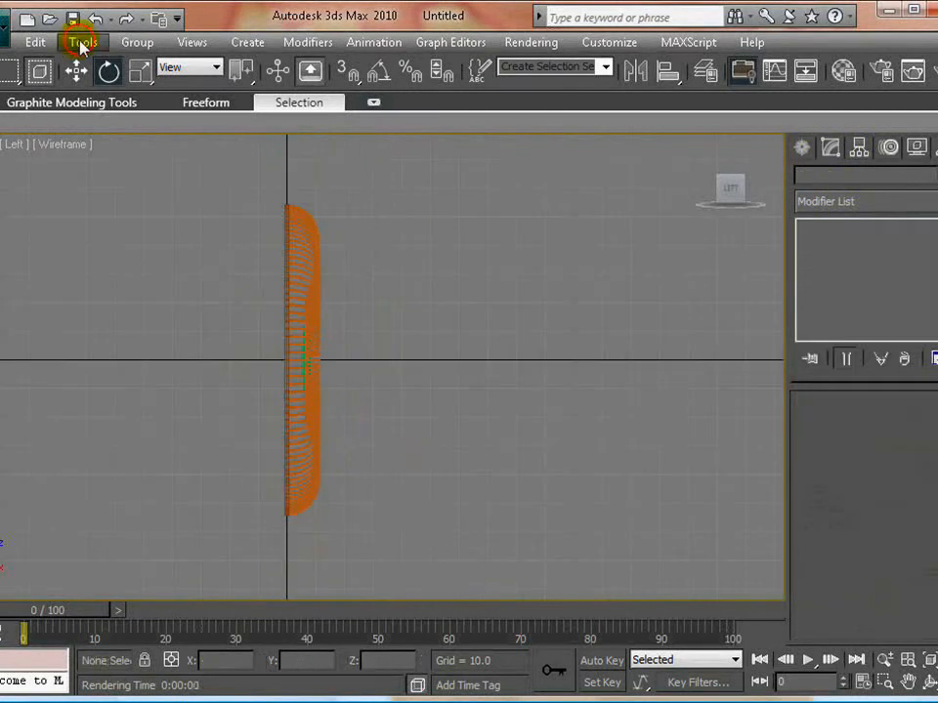
- Open the layer manager and create a new layer in addition to 0 (default)
{"action": "left_click", "coordinate": [81, 45]}
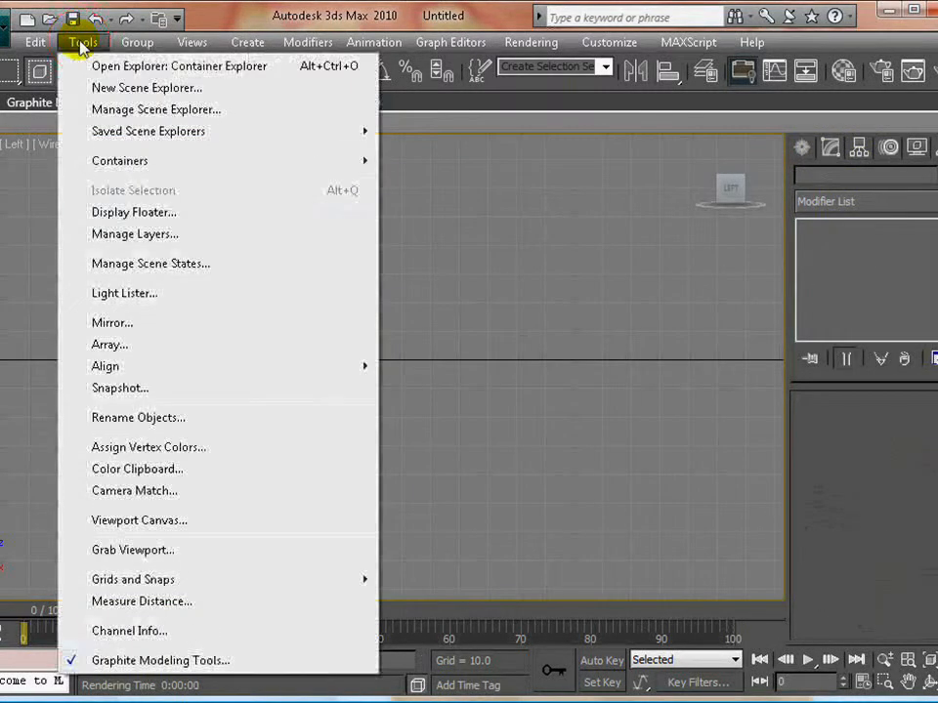
{"action": "left_click", "coordinate": [152, 235]}
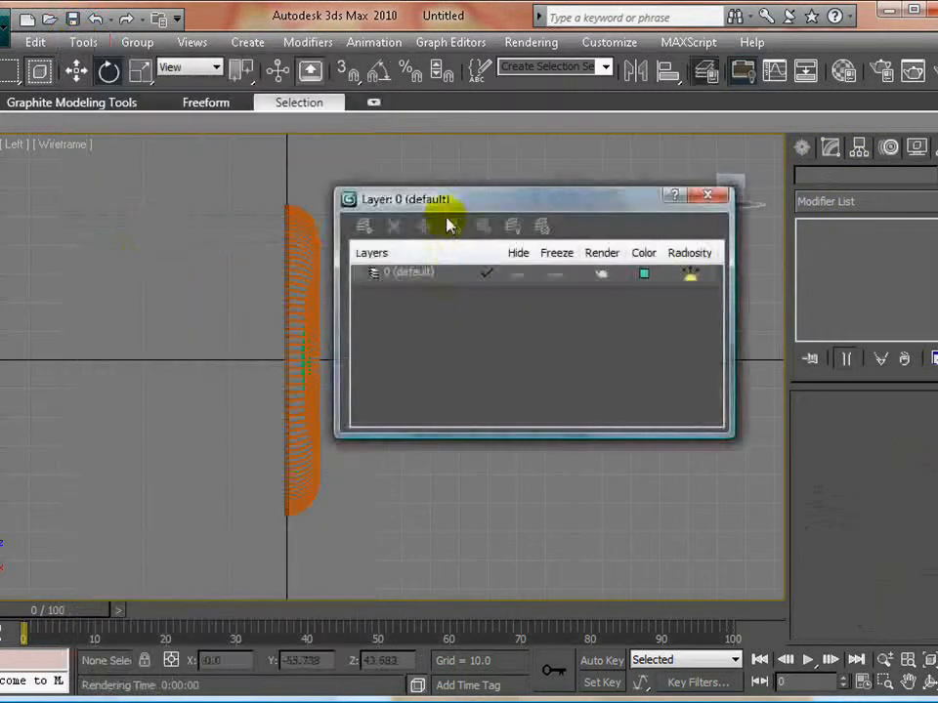
{"action": "left_click_drag", "start_coordinate": [444, 199], "coordinate": [581, 165]}
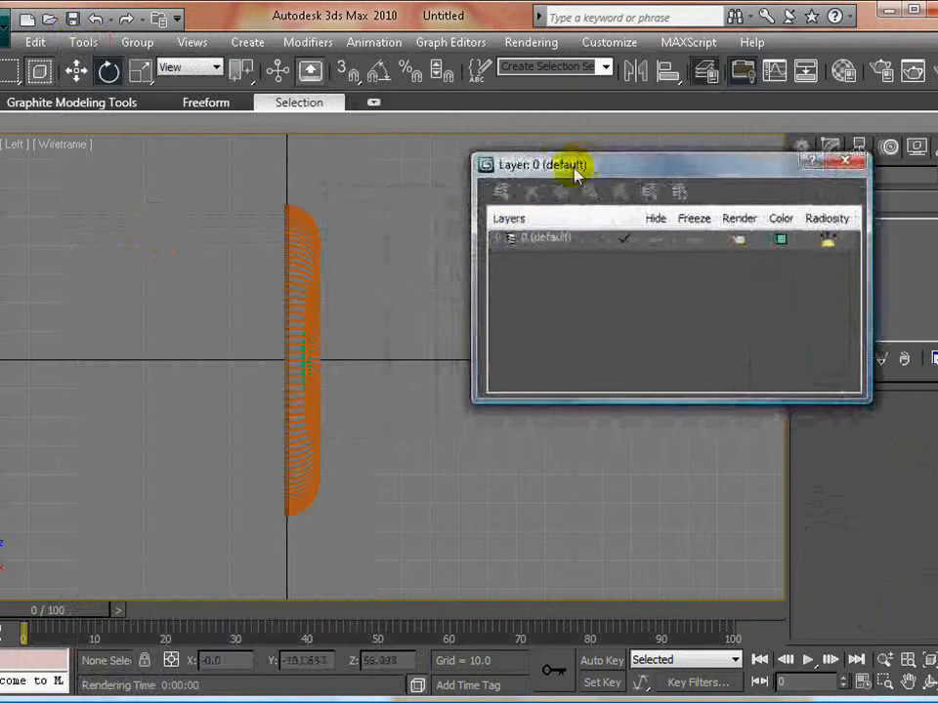
{"action": "left_click", "coordinate": [494, 237]}
{"action": "left_click", "coordinate": [494, 238]}
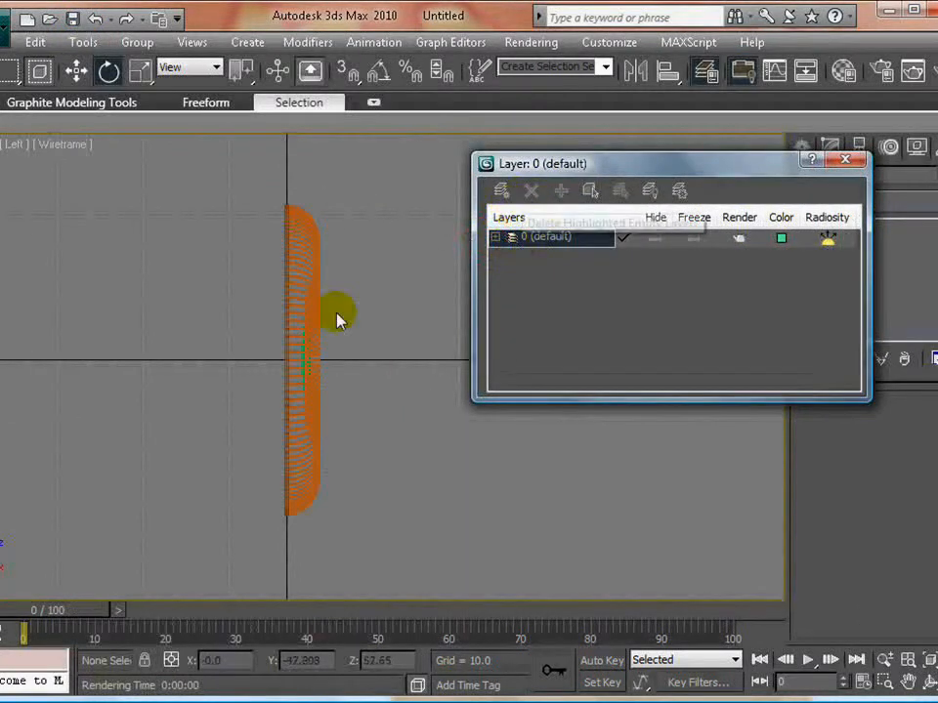
{"action": "left_click", "coordinate": [500, 190]}
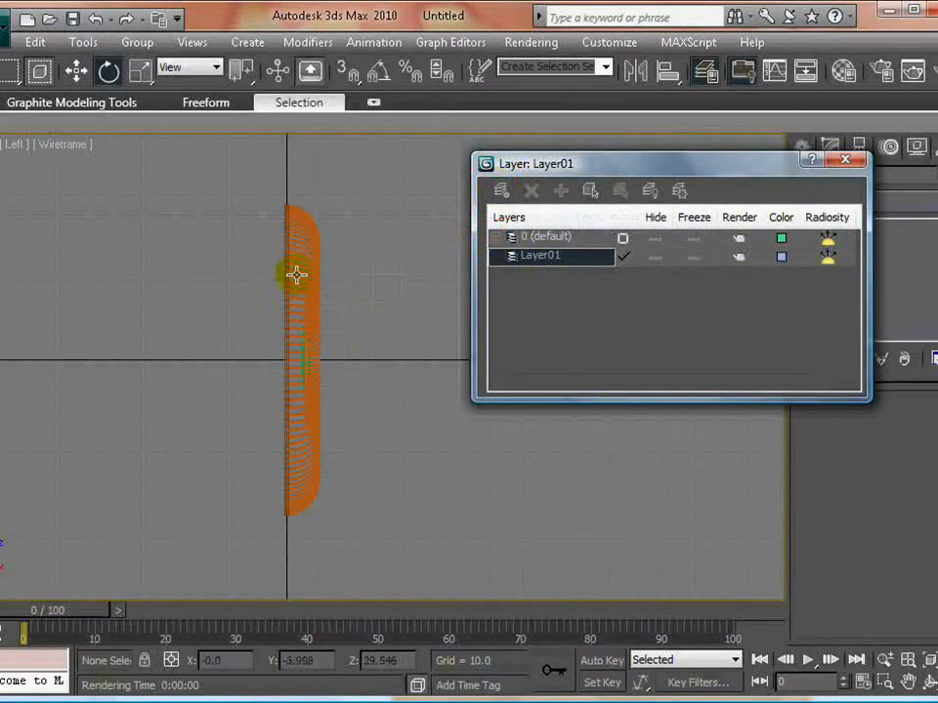
- Add the grille's outer ring to the new layer and hide that layer
{"action": "key", "text": "alt+w"}
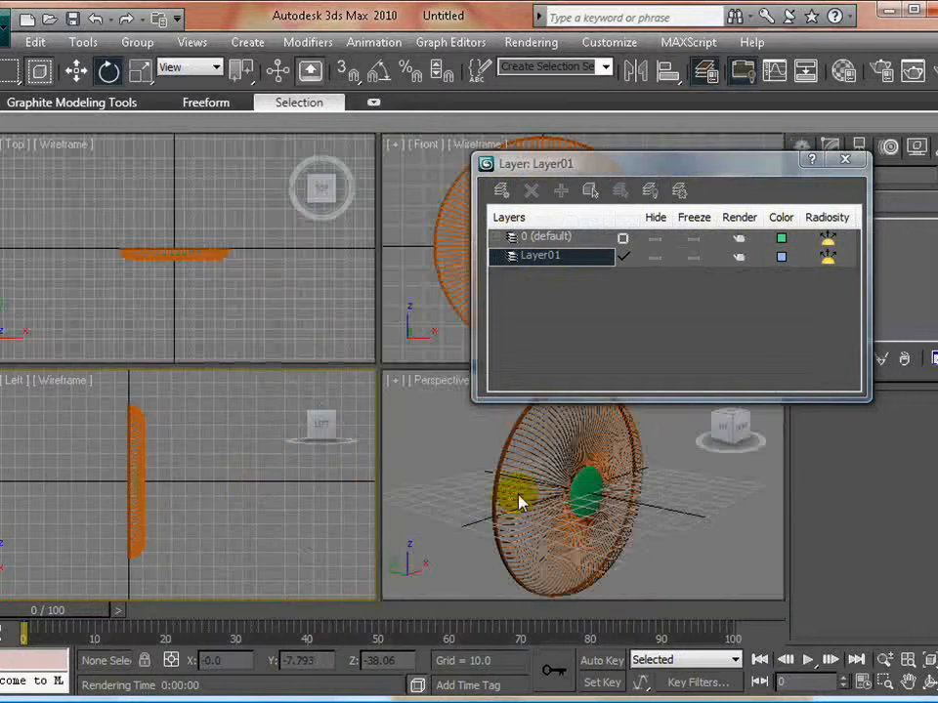
{"action": "key", "text": "alt+w"}
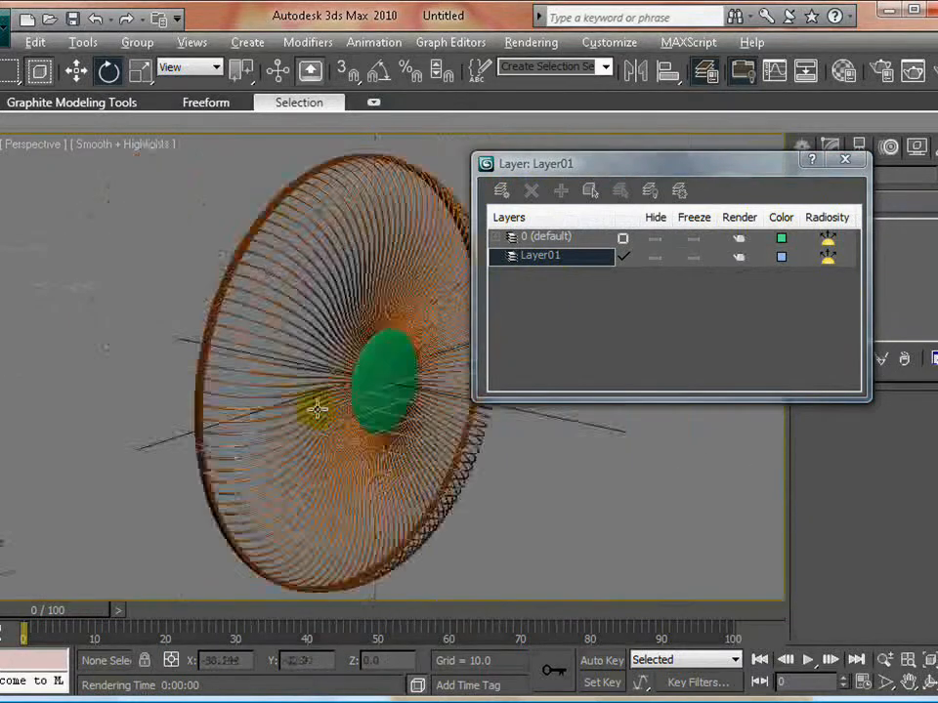
{"action": "scroll", "coordinate": [114, 315], "scroll_direction": "up", "scroll_amount": 5}
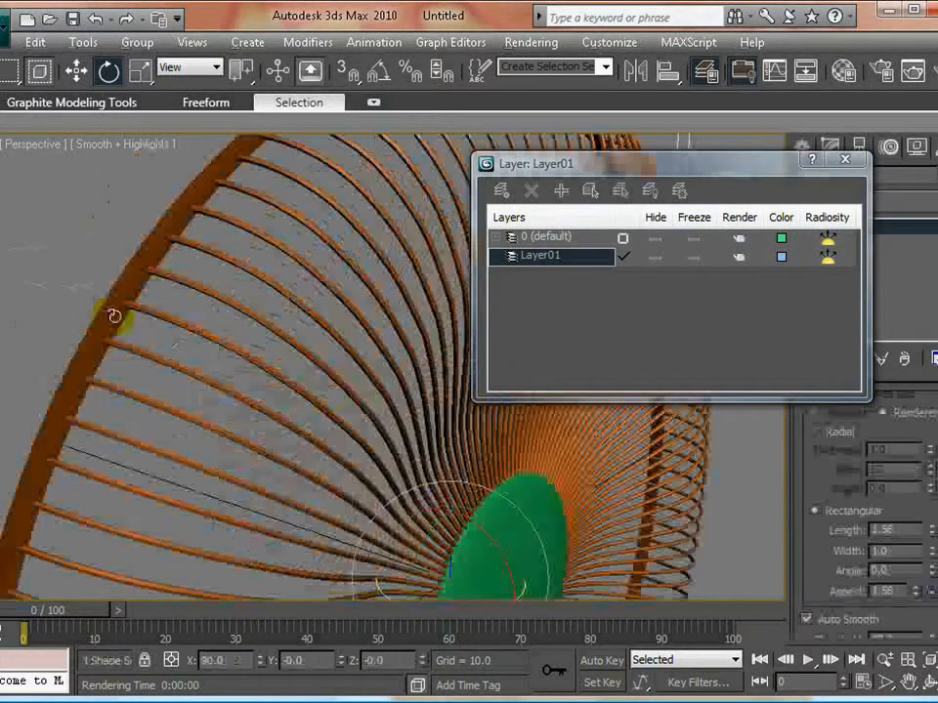
{"action": "left_click", "coordinate": [561, 192]}
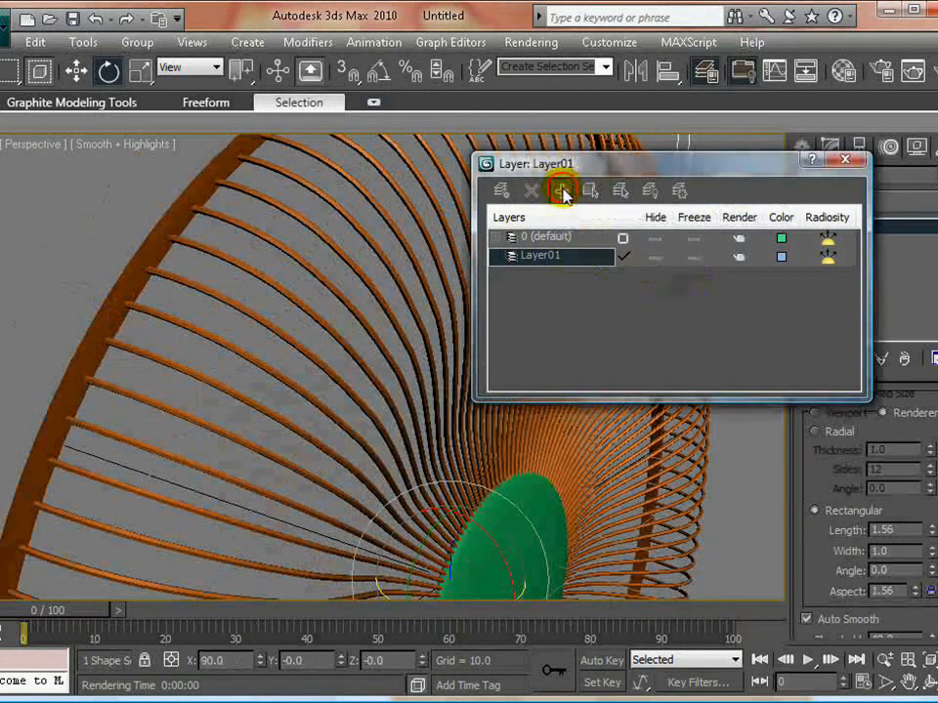
{"action": "left_click", "coordinate": [651, 257]}
{"action": "left_click", "coordinate": [90, 281]}
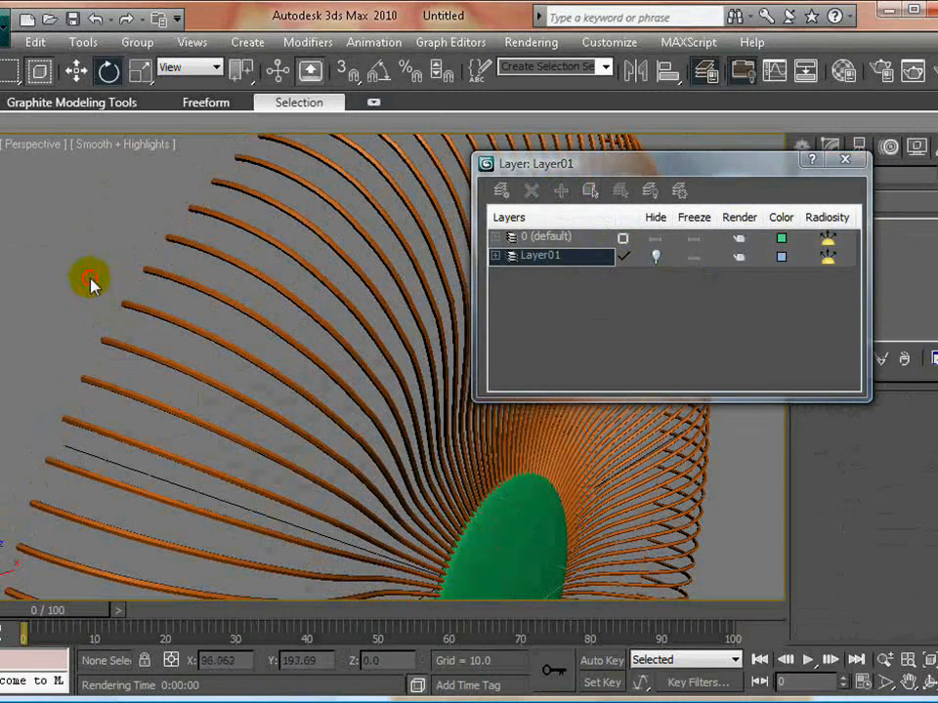
{"action": "scroll", "coordinate": [308, 366], "scroll_direction": "down", "scroll_amount": 3}
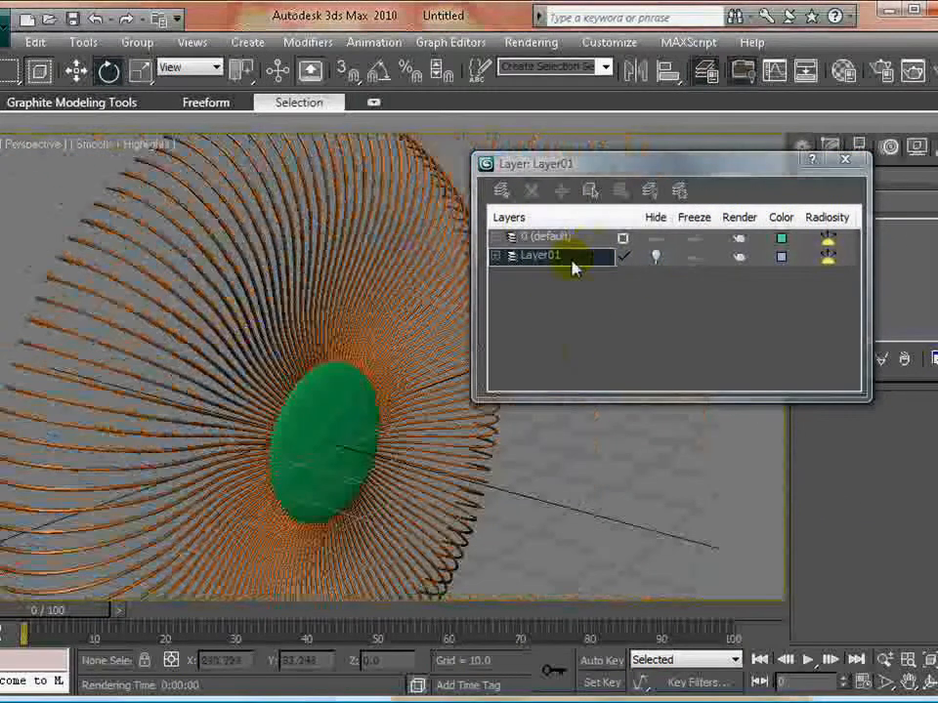
- Rename the new layer as wiresSupport
{"action": "double_click", "coordinate": [566, 257]}
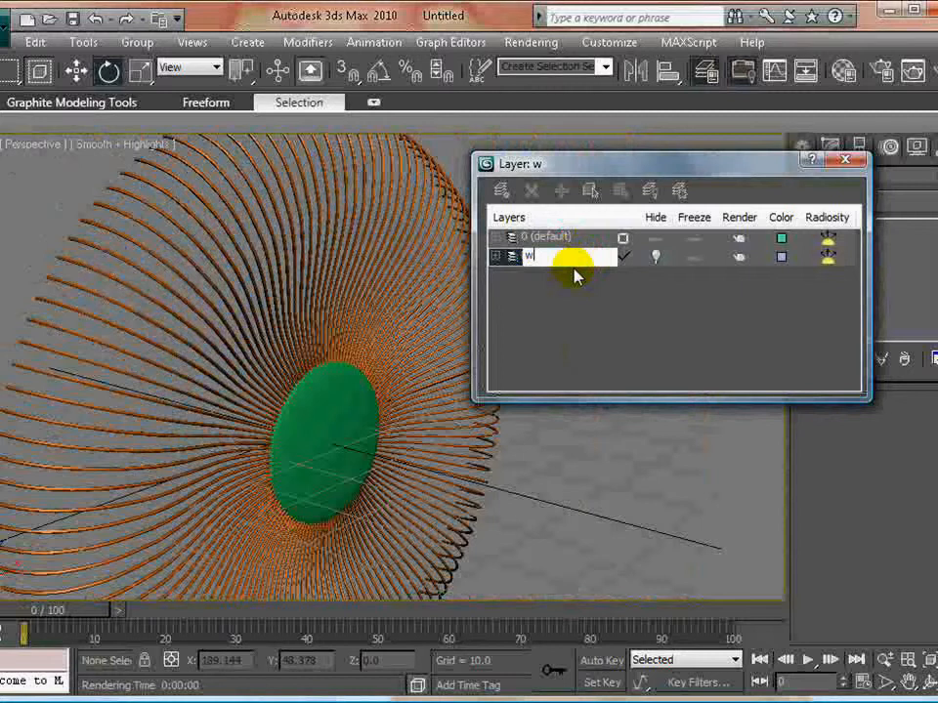
{"action": "type", "text": "wires"}
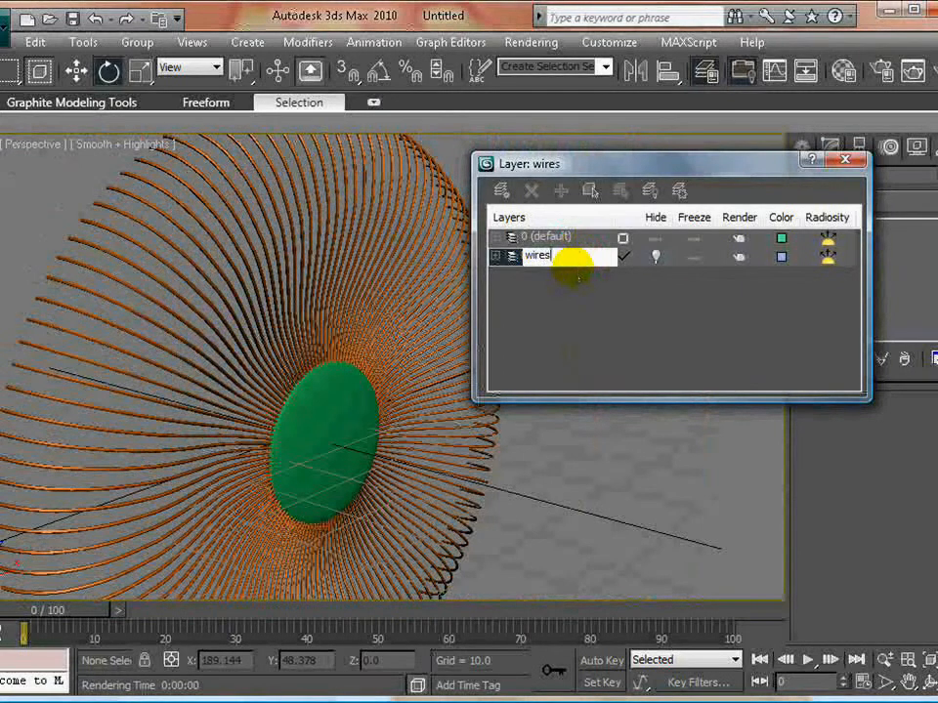
{"action": "type", "text": "Support"}
{"action": "key", "text": "Return"}
- Hide the 0 (default) layer and unhide wiresSupport to isolate the outer ring
{"action": "left_click", "coordinate": [655, 238]}
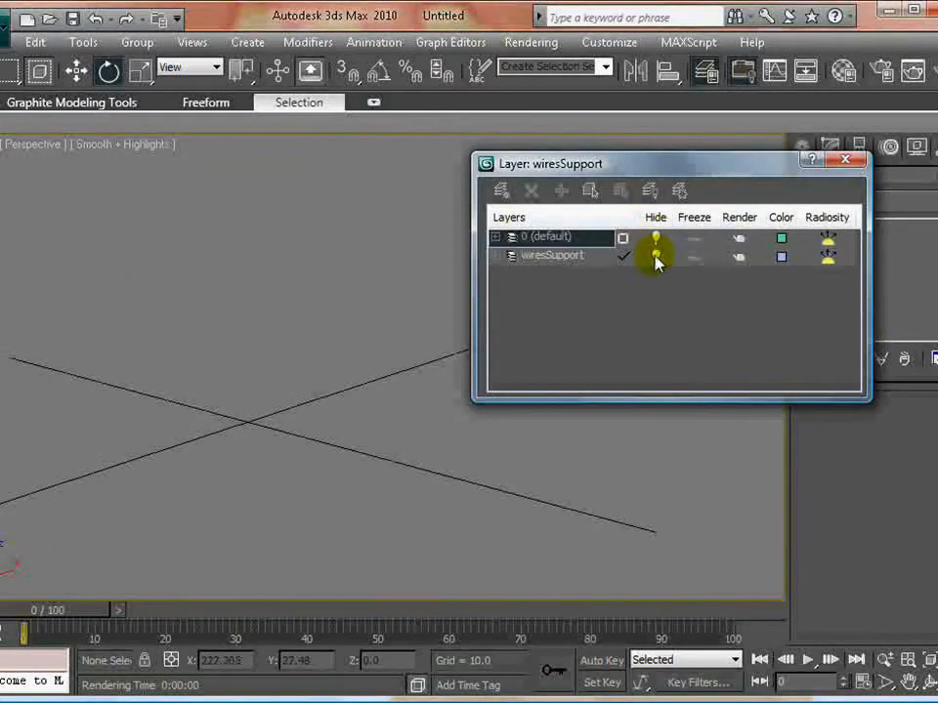
{"action": "left_click", "coordinate": [655, 258]}
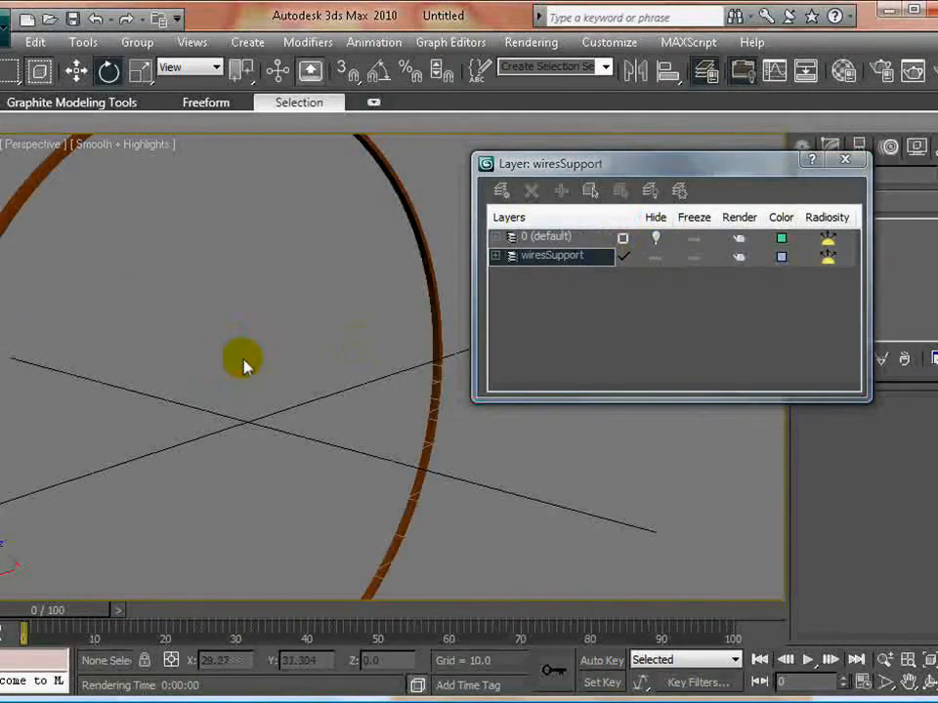
{"action": "scroll", "coordinate": [246, 361], "scroll_direction": "down", "scroll_amount": 4}
{"action": "middle_click_drag", "start_coordinate": [257, 352], "coordinate": [288, 359]}
{"action": "scroll", "coordinate": [262, 349], "scroll_direction": "up", "scroll_amount": 2}
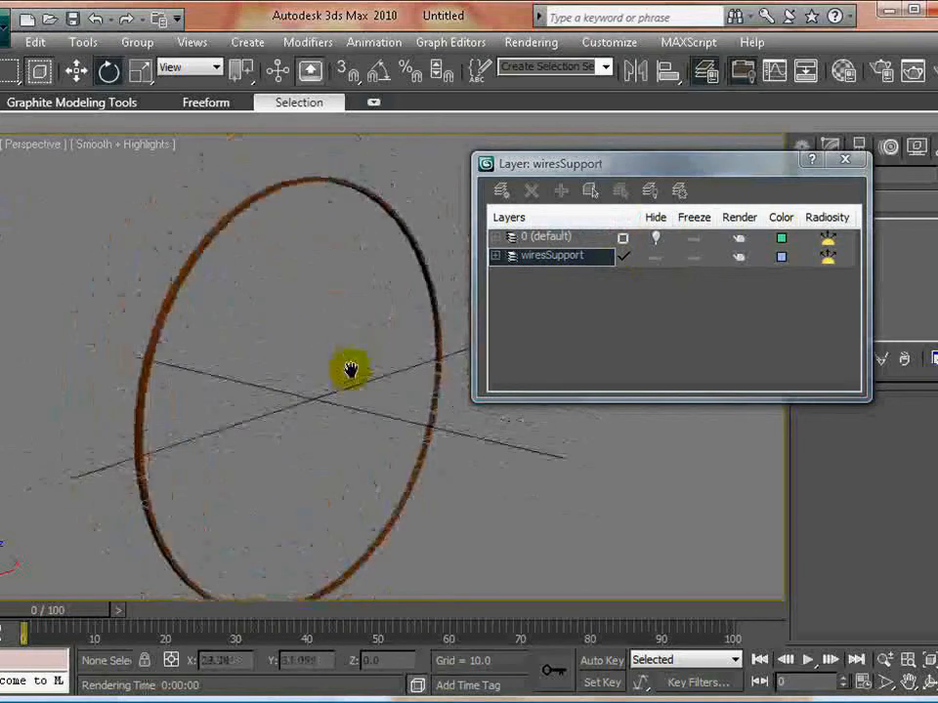
- Draw a circle in the Front view, concentric with the outer ring and about 80% of its radius
{"action": "key", "text": "alt+w"}
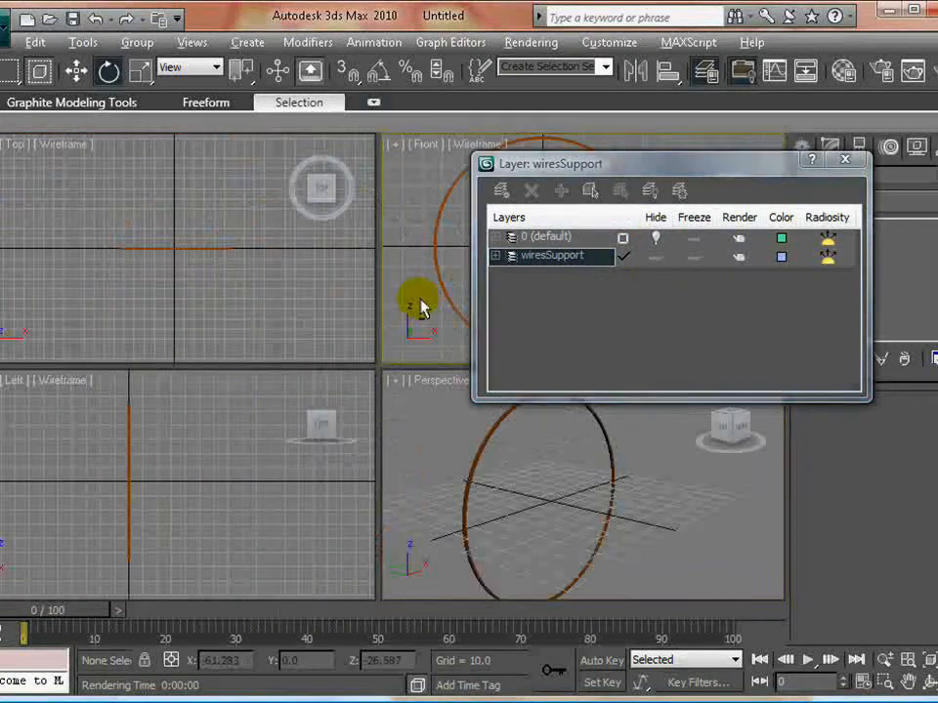
{"action": "key", "text": "alt+w"}
{"action": "middle_click_drag", "start_coordinate": [299, 320], "coordinate": [289, 328]}
{"action": "left_click_drag", "start_coordinate": [738, 169], "coordinate": [914, 349]}
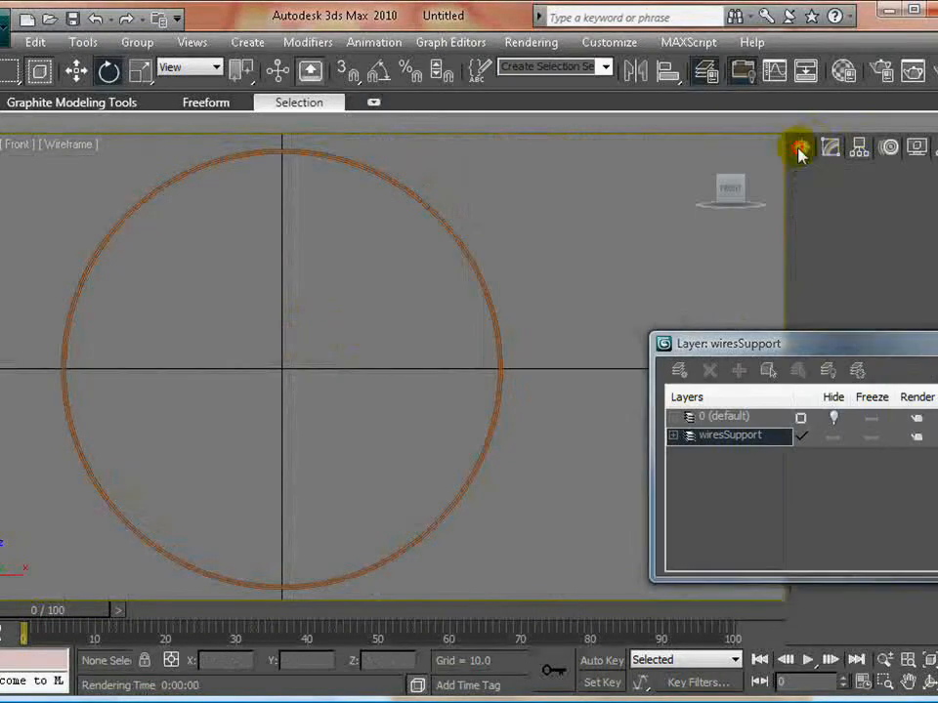
{"action": "left_click", "coordinate": [799, 148]}
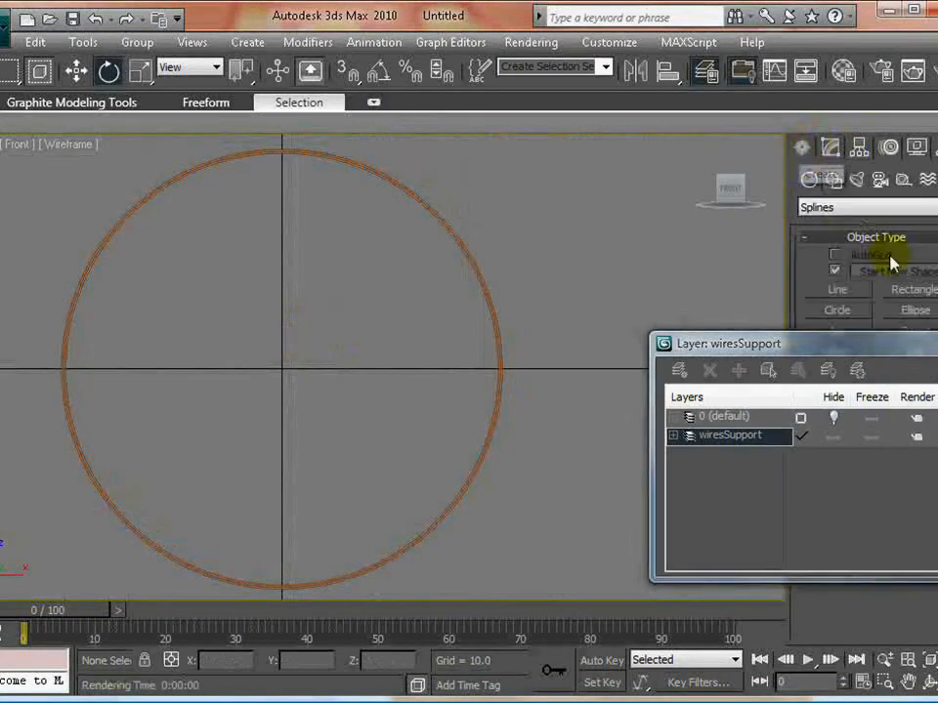
{"action": "left_click", "coordinate": [838, 310]}
{"action": "left_click_drag", "start_coordinate": [283, 370], "coordinate": [427, 463]}
{"action": "key", "text": "e"}
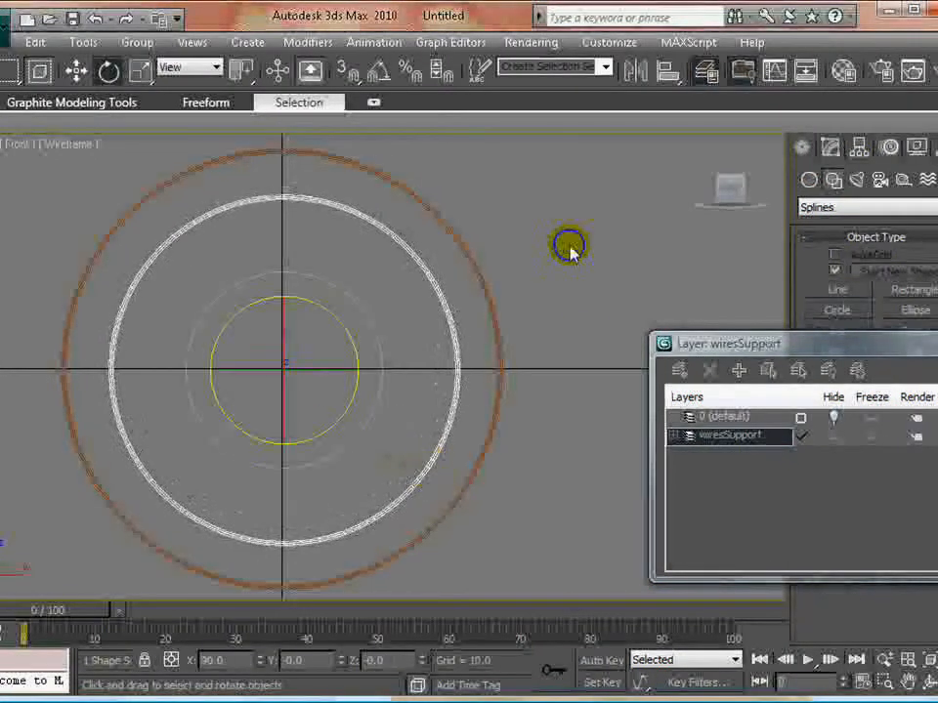
- Unhide the 0 (default) layer and return to the four-viewport layout
{"action": "left_click_drag", "start_coordinate": [730, 341], "coordinate": [671, 277]}
{"action": "left_click", "coordinate": [773, 352]}
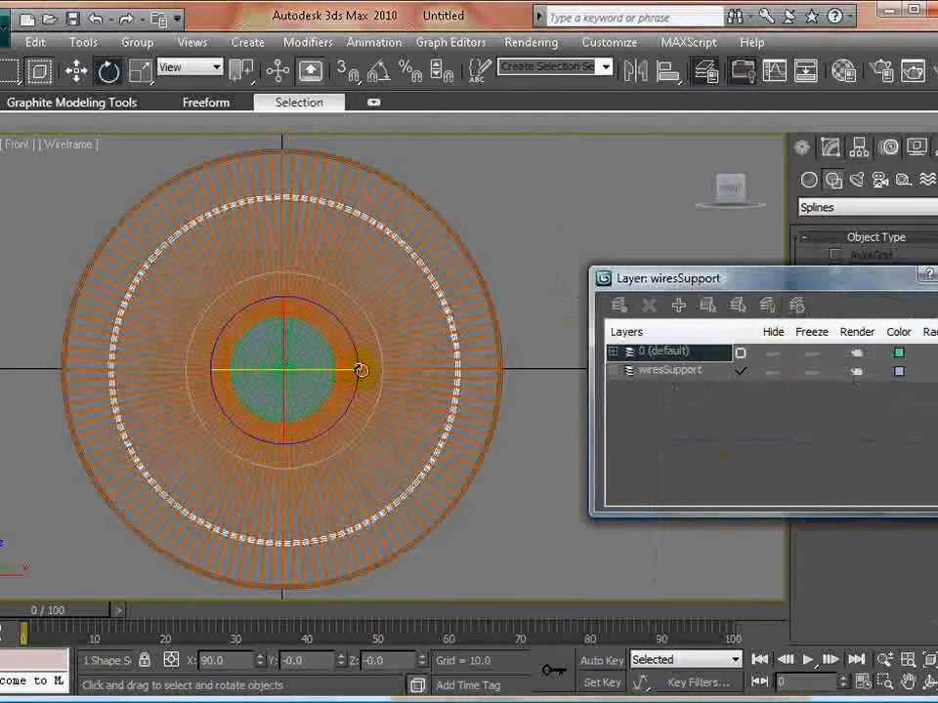
{"action": "key", "text": "alt+w"}
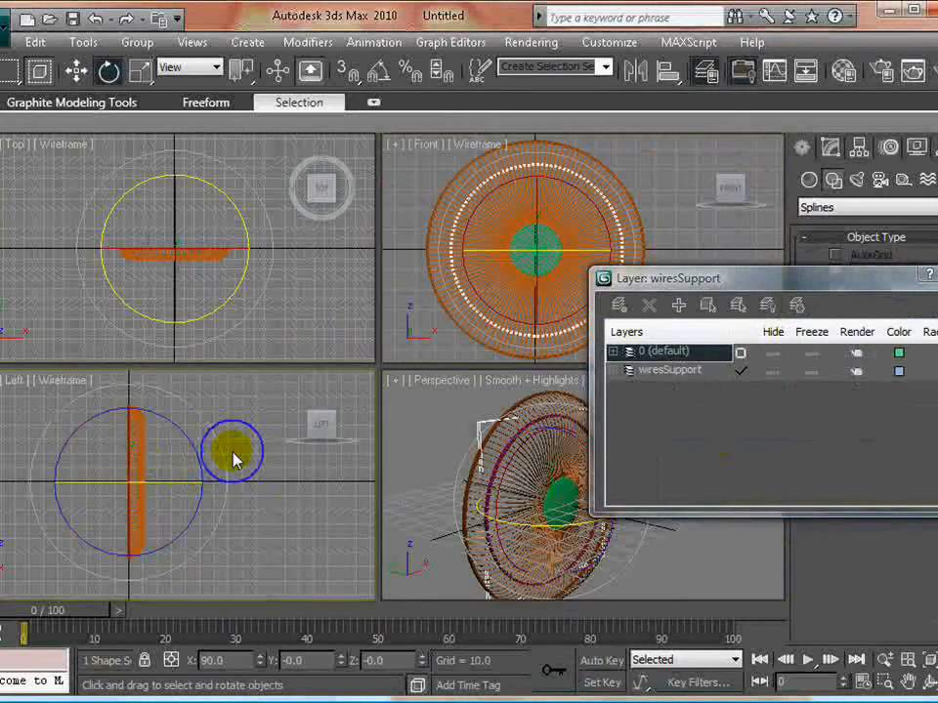
- Give the new circle a radial thickness of 0.75 and move it in the Left view onto the wires' outermost face
{"action": "key", "text": "alt+w"}
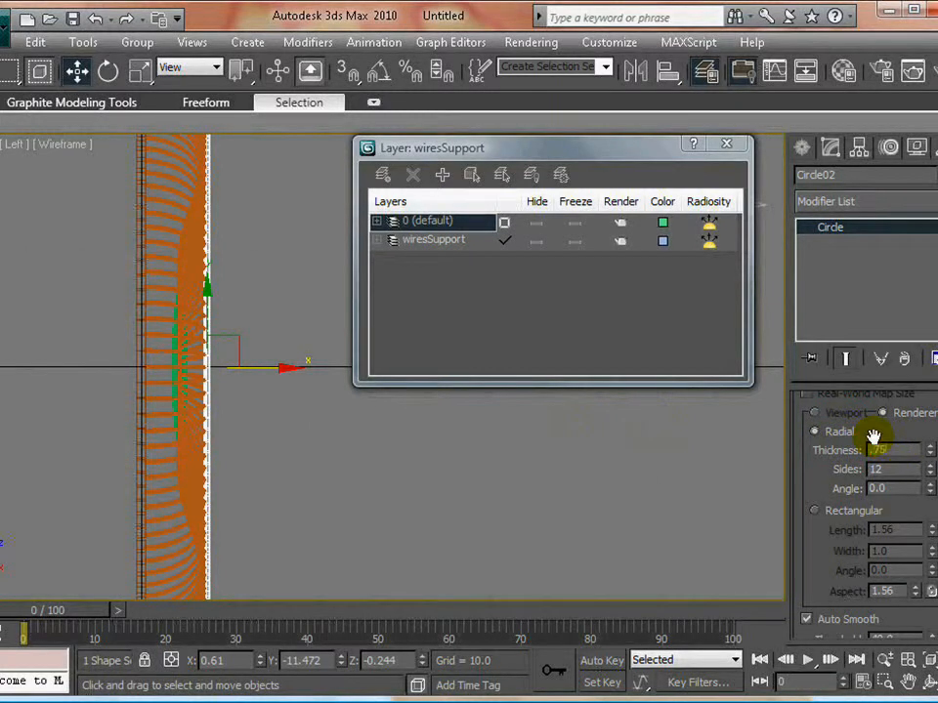
{"action": "key", "text": "Return"}
{"action": "middle_click_drag", "start_coordinate": [280, 458], "coordinate": [335, 499]}
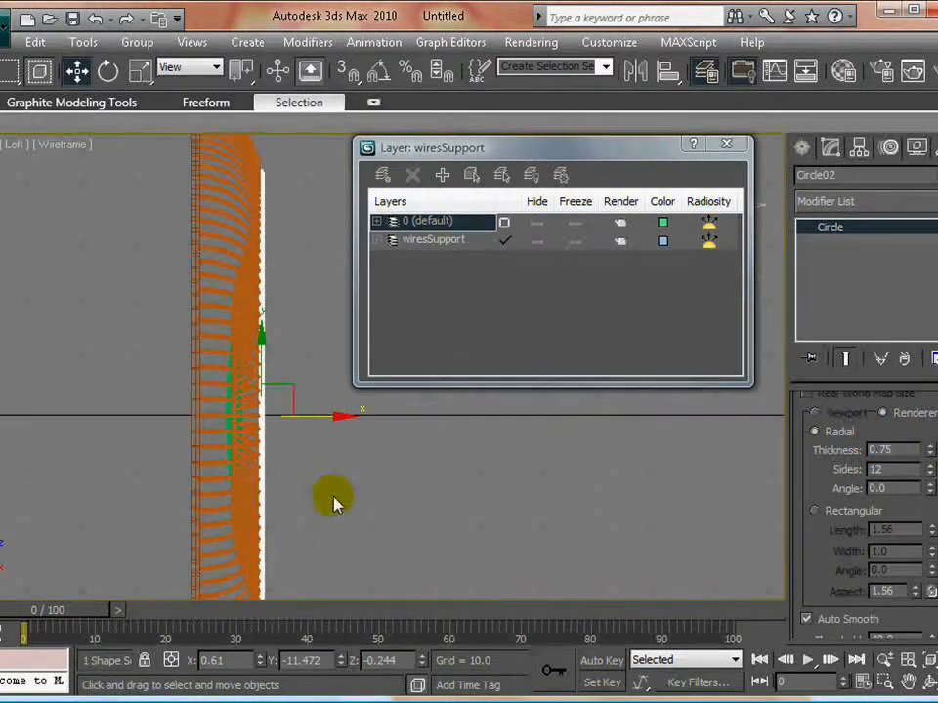
{"action": "scroll", "coordinate": [312, 432], "scroll_direction": "up", "scroll_amount": 4}
{"action": "middle_click_drag", "start_coordinate": [218, 455], "coordinate": [354, 451]}
{"action": "scroll", "coordinate": [353, 451], "scroll_direction": "up", "scroll_amount": 4}
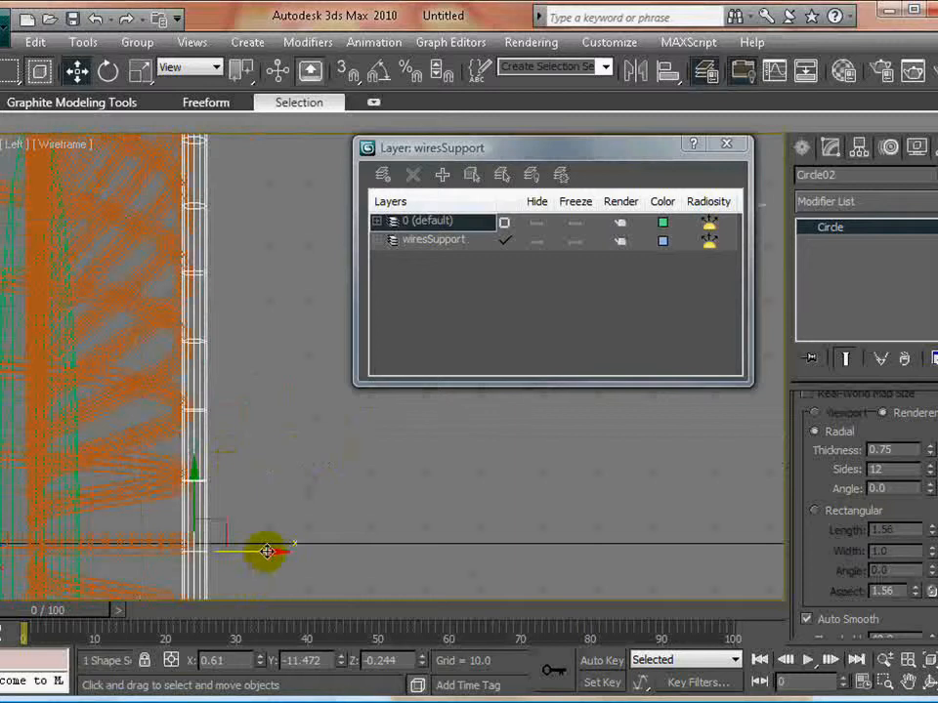
{"action": "mouse_move", "coordinate": [266, 552]}
{"action": "left_mouse_down"}
{"action": "mouse_move", "coordinate": [259, 552]}
{"action": "mouse_move", "coordinate": [272, 552]}
{"action": "left_mouse_up"}
{"action": "left_click", "coordinate": [413, 525]}
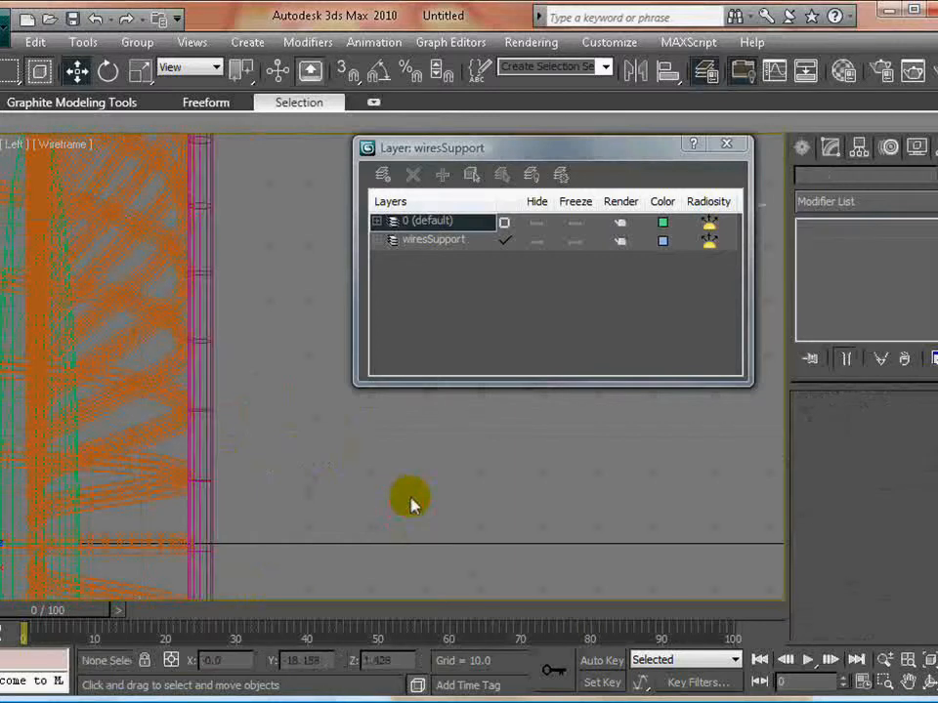
- Check the new support ring against the wires in Perspective and set its thickness to 0.5
{"action": "scroll", "coordinate": [413, 502], "scroll_direction": "down", "scroll_amount": 5}
{"action": "key", "text": "alt+w"}
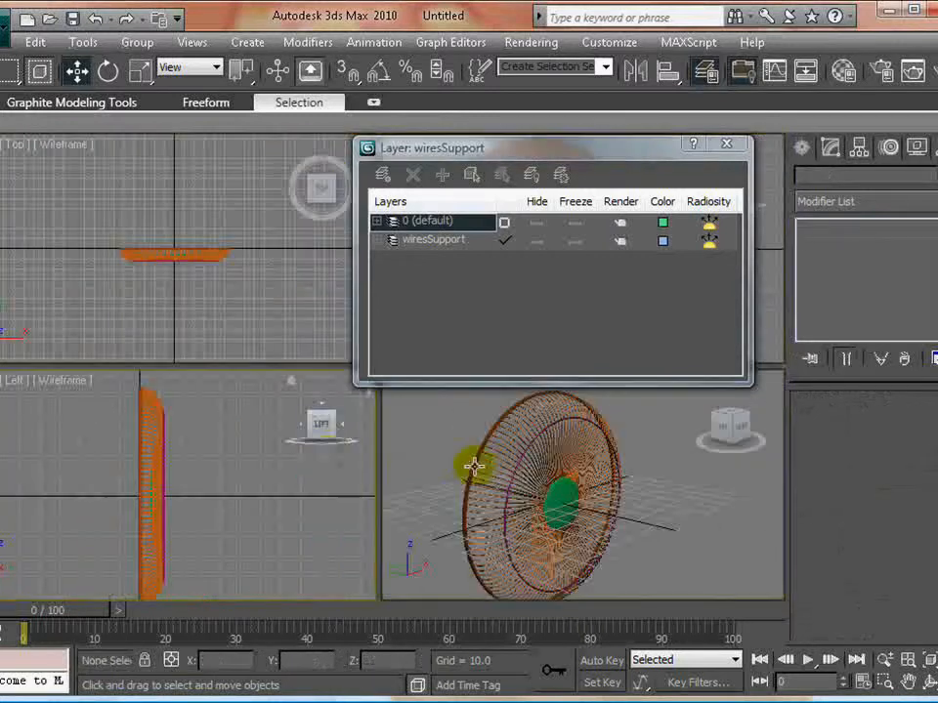
{"action": "key", "text": "alt+w"}
{"action": "scroll", "coordinate": [322, 431], "scroll_direction": "up", "scroll_amount": 4}
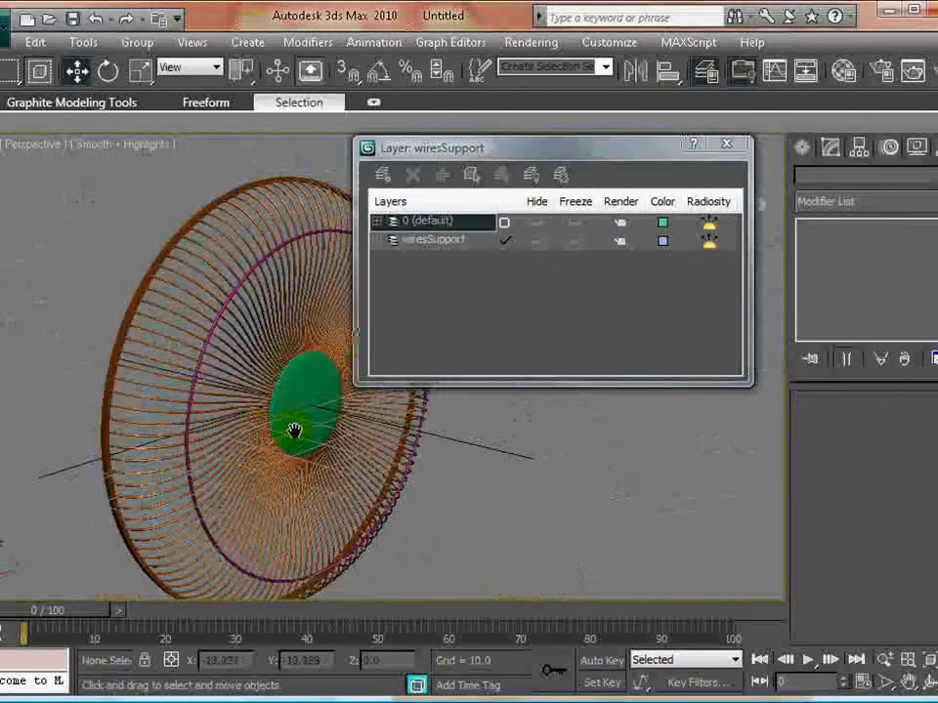
{"action": "scroll", "coordinate": [211, 332], "scroll_direction": "up", "scroll_amount": 8}
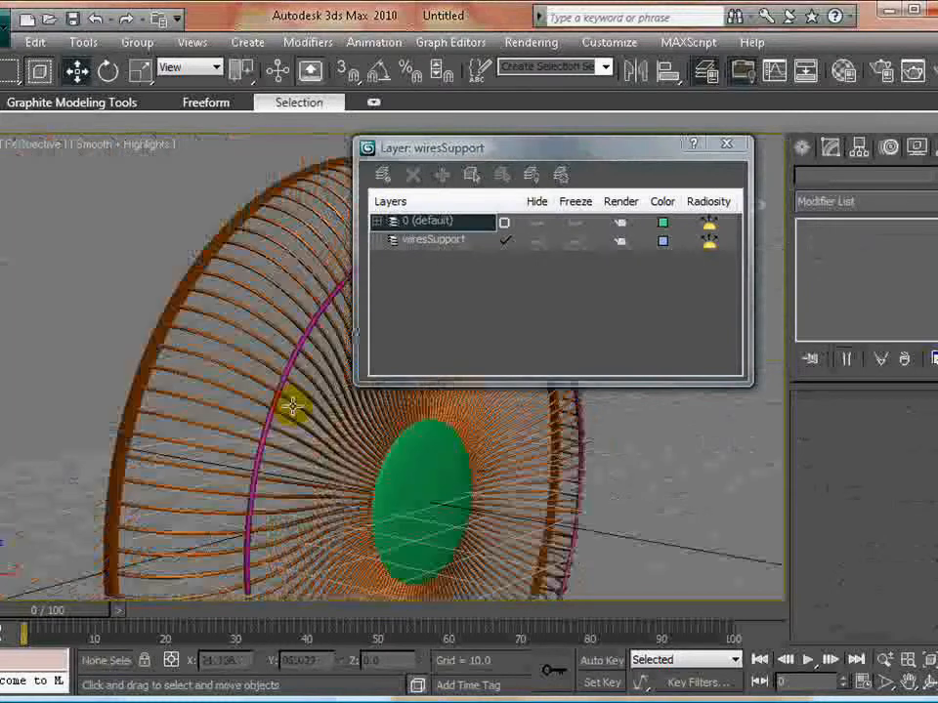
{"action": "left_click", "coordinate": [58, 311]}
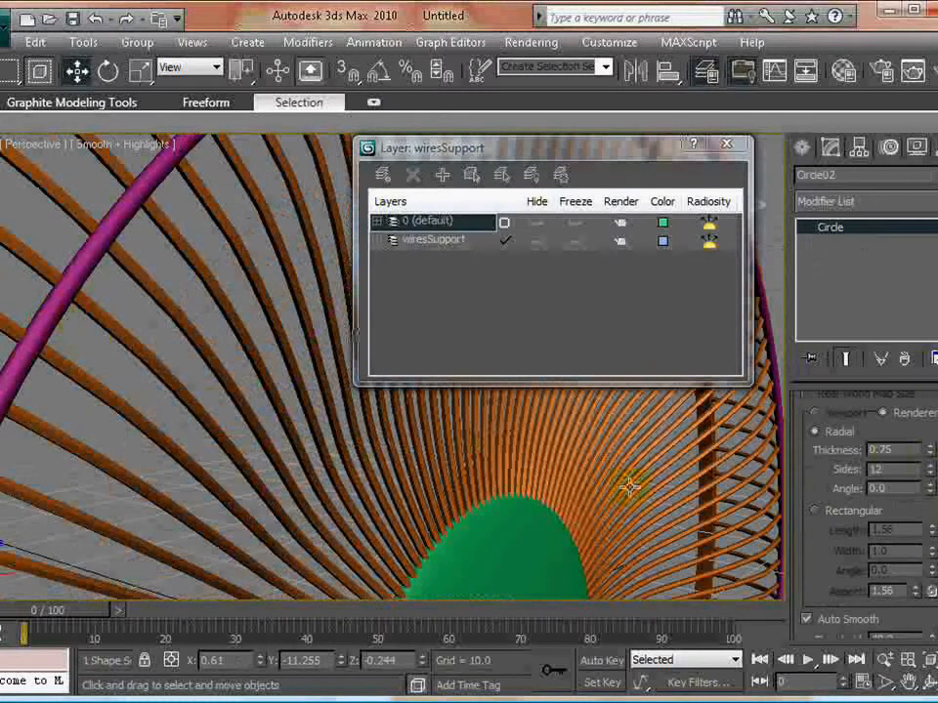
{"action": "double_click", "coordinate": [896, 449]}
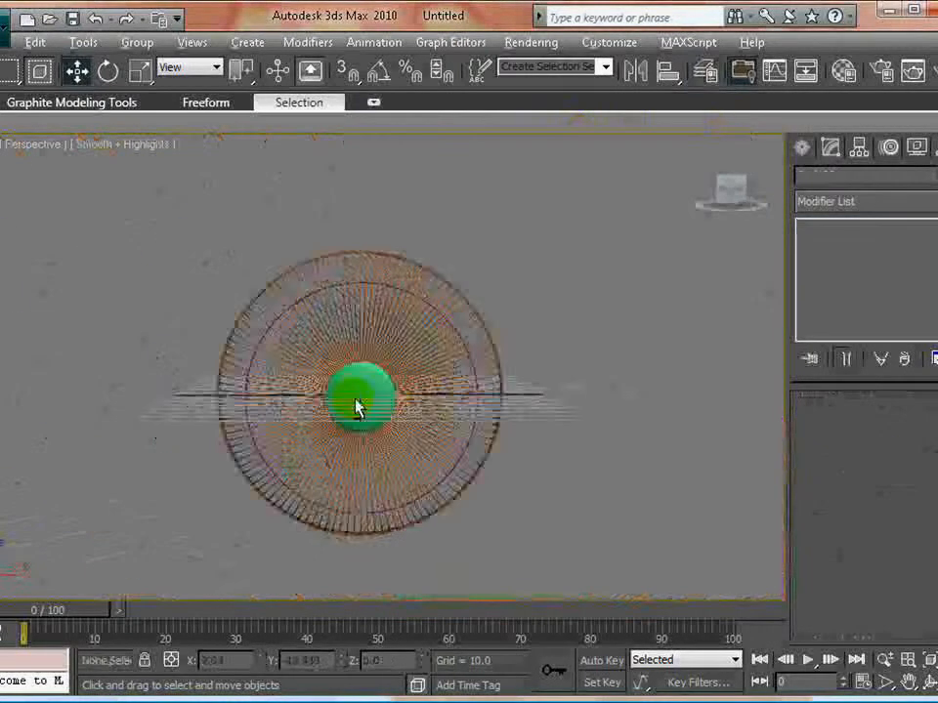
- Hide the 0 (default) layer so only the outer ring and the support ring remain displayed
{"action": "middle_click_drag", "start_coordinate": [356, 408], "coordinate": [389, 379], "text": "alt"}
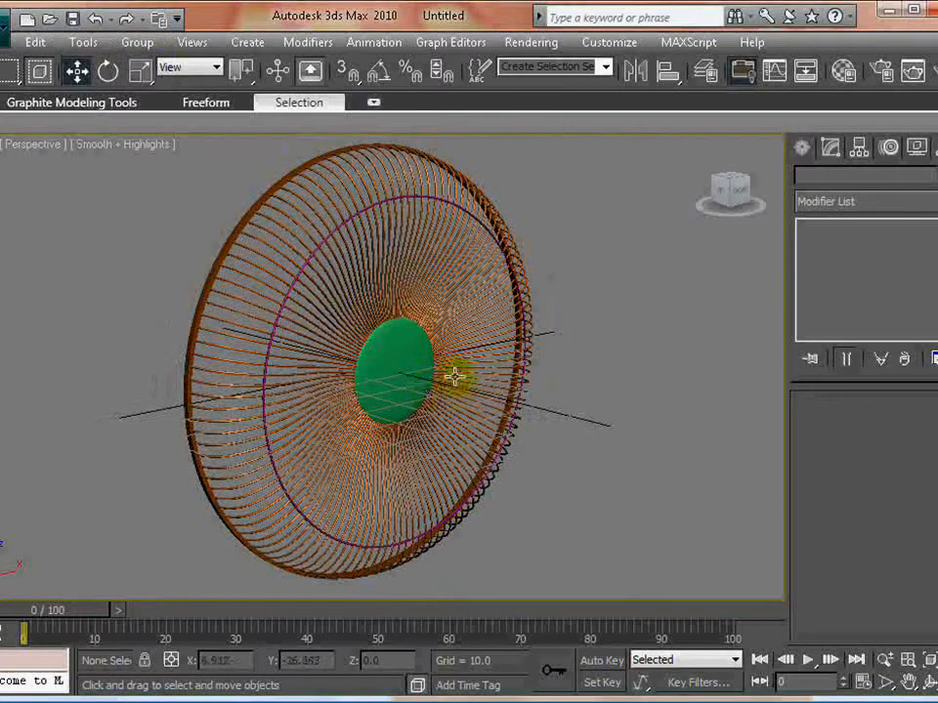
{"action": "left_click", "coordinate": [78, 42]}
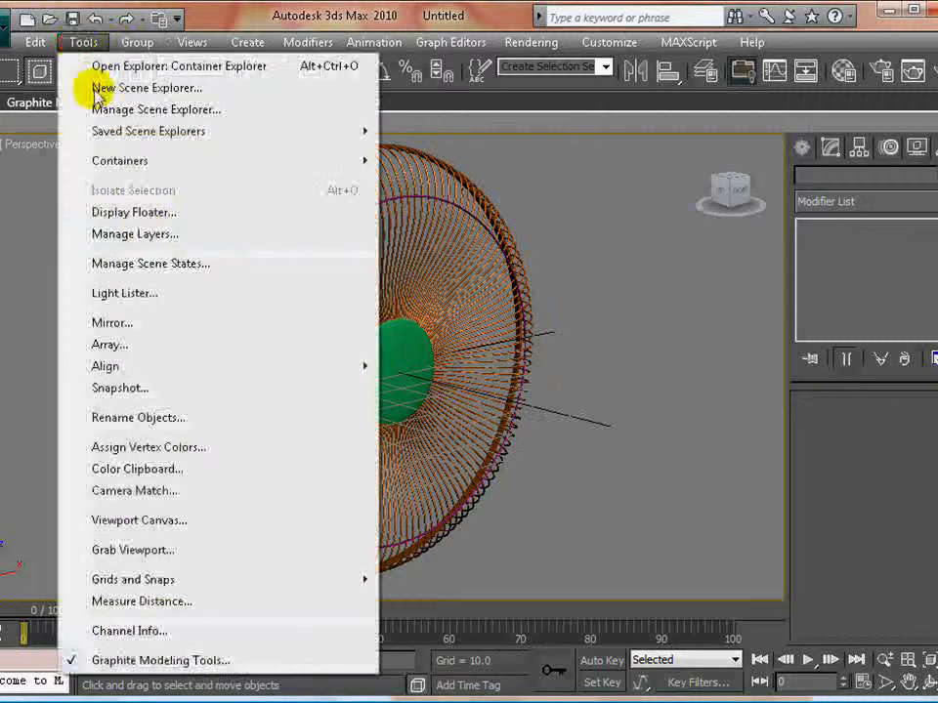
{"action": "left_click", "coordinate": [143, 234]}
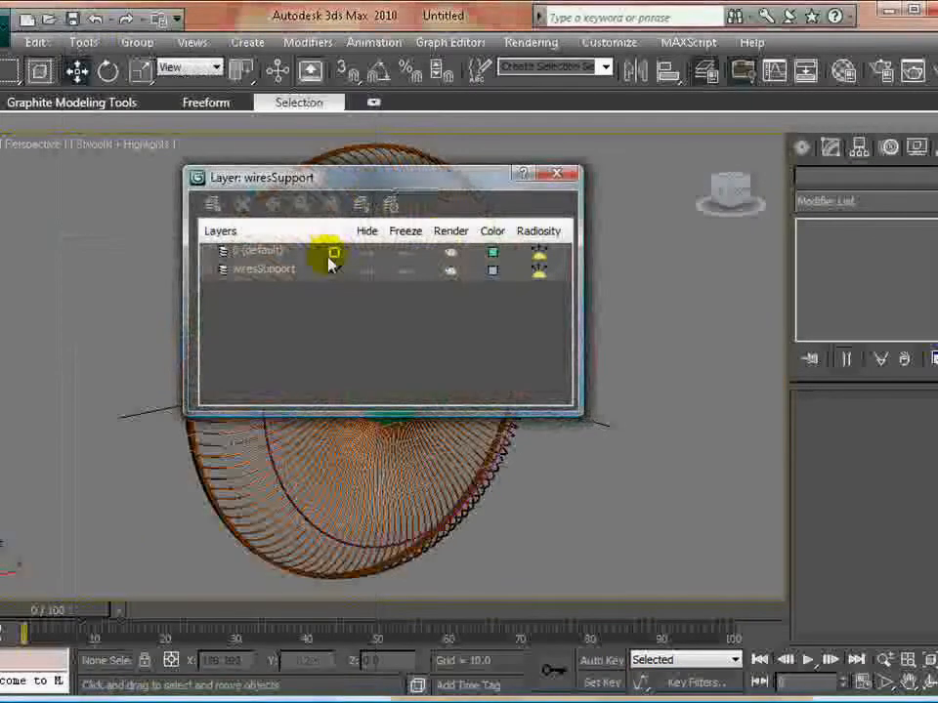
{"action": "left_click", "coordinate": [367, 252]}
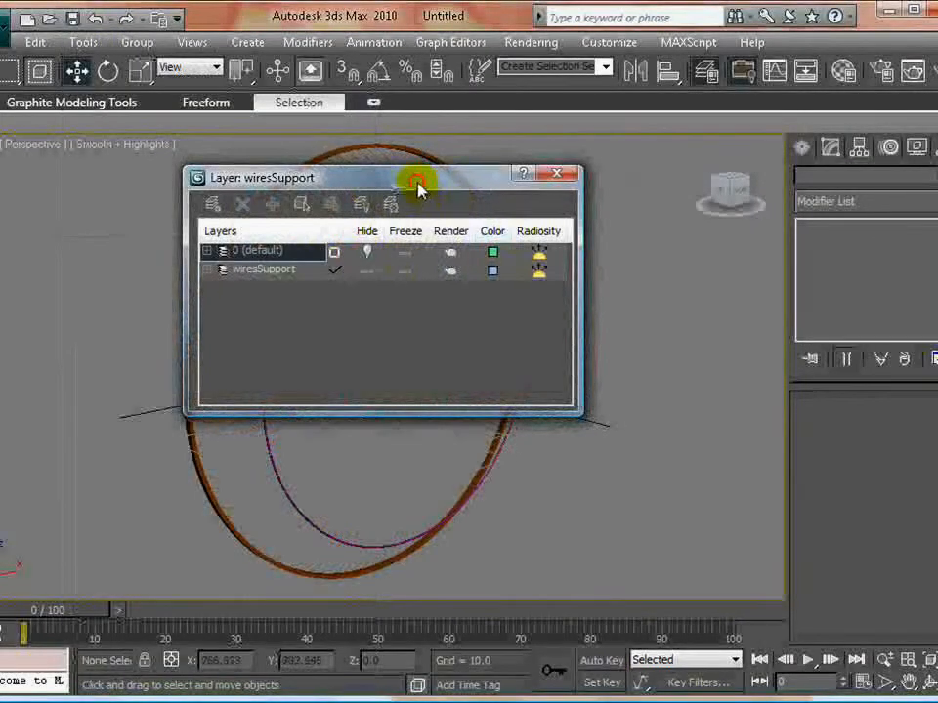
{"action": "left_click_drag", "start_coordinate": [417, 189], "coordinate": [716, 221]}
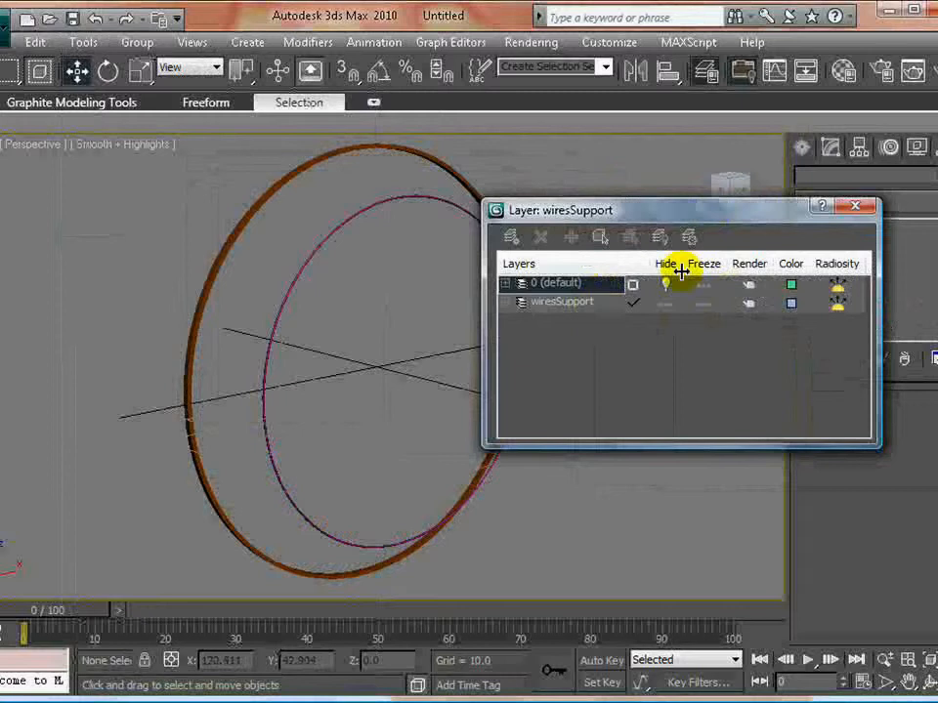
{"action": "left_click", "coordinate": [855, 206]}
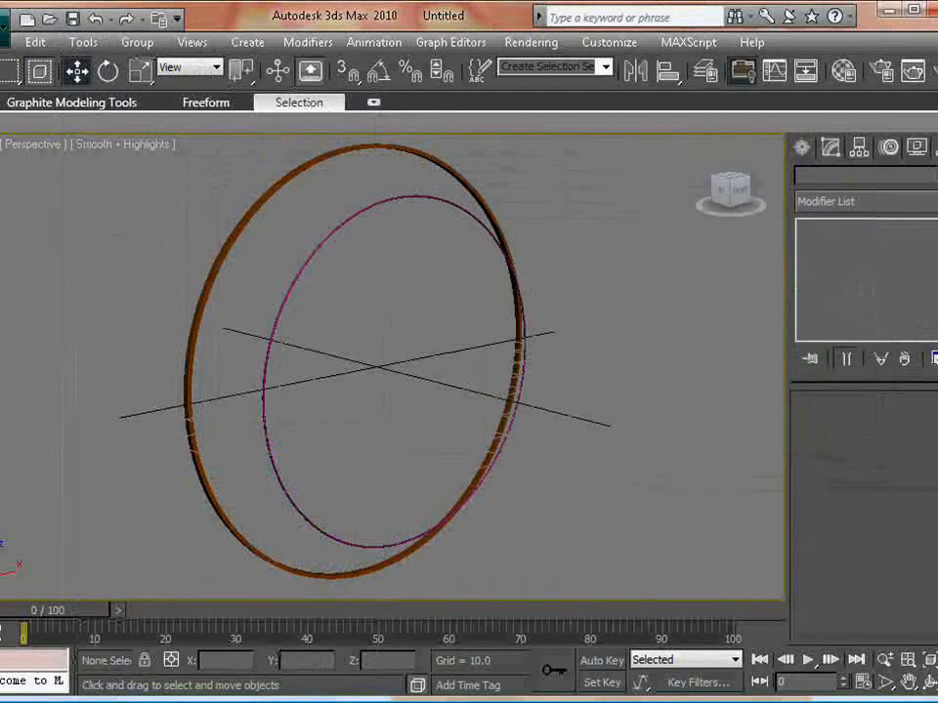
- Save the scene as TableFan_01.max
{"action": "left_click", "coordinate": [4, 27]}
{"action": "left_click", "coordinate": [45, 203]}
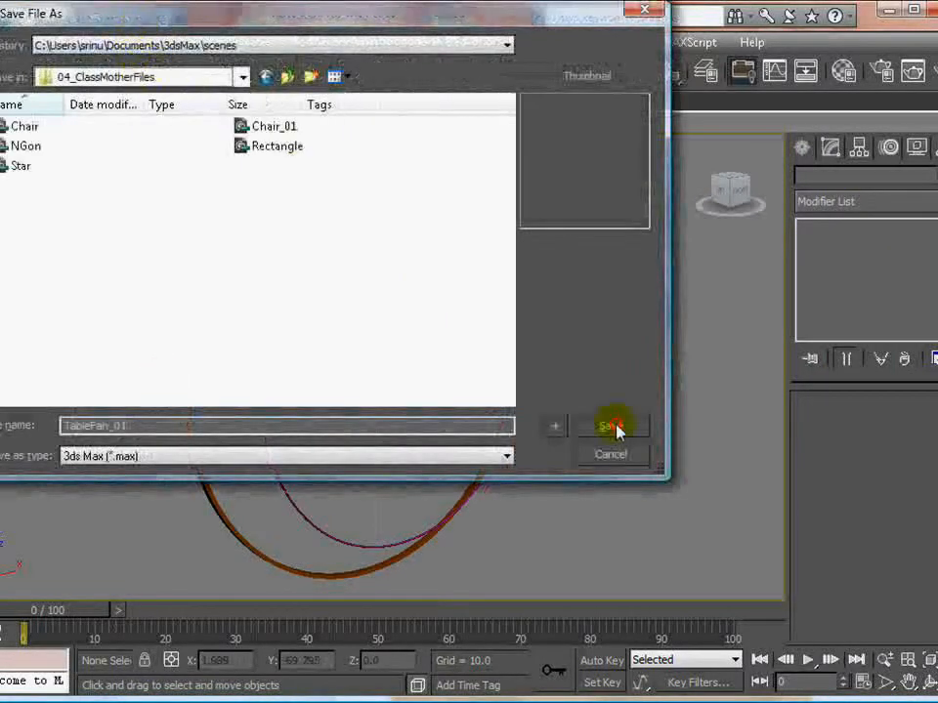
{"action": "left_click", "coordinate": [610, 427]}
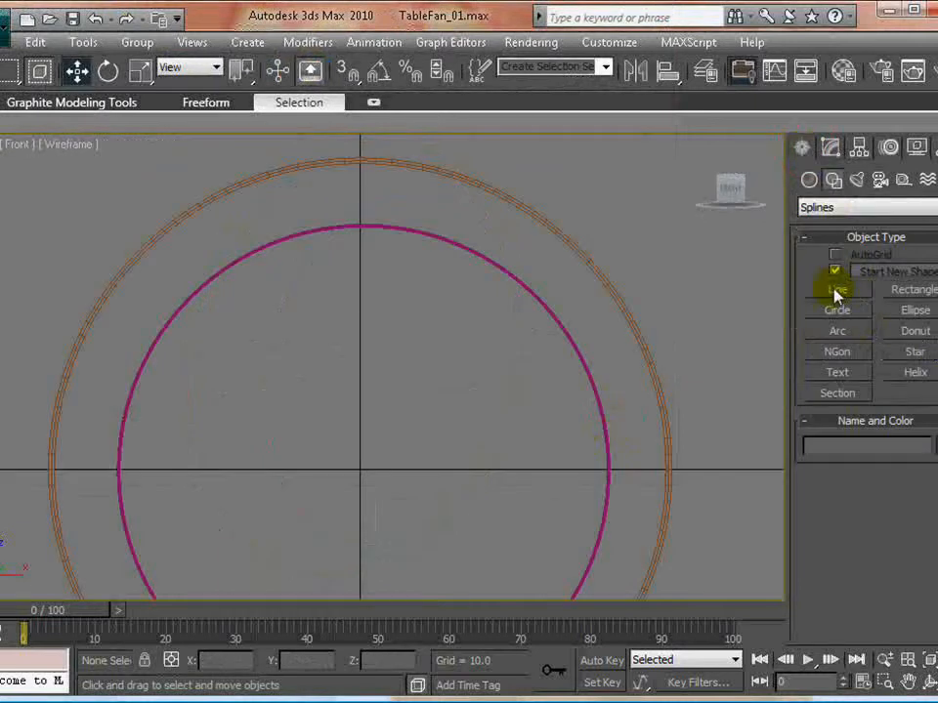
- Create a 32-sided chamfer cylinder at the rings' centre in the Front view, radius about 10.4, height about 5.9 and fillet about 0.35
{"action": "left_click", "coordinate": [816, 213]}
{"action": "left_click", "coordinate": [809, 179]}
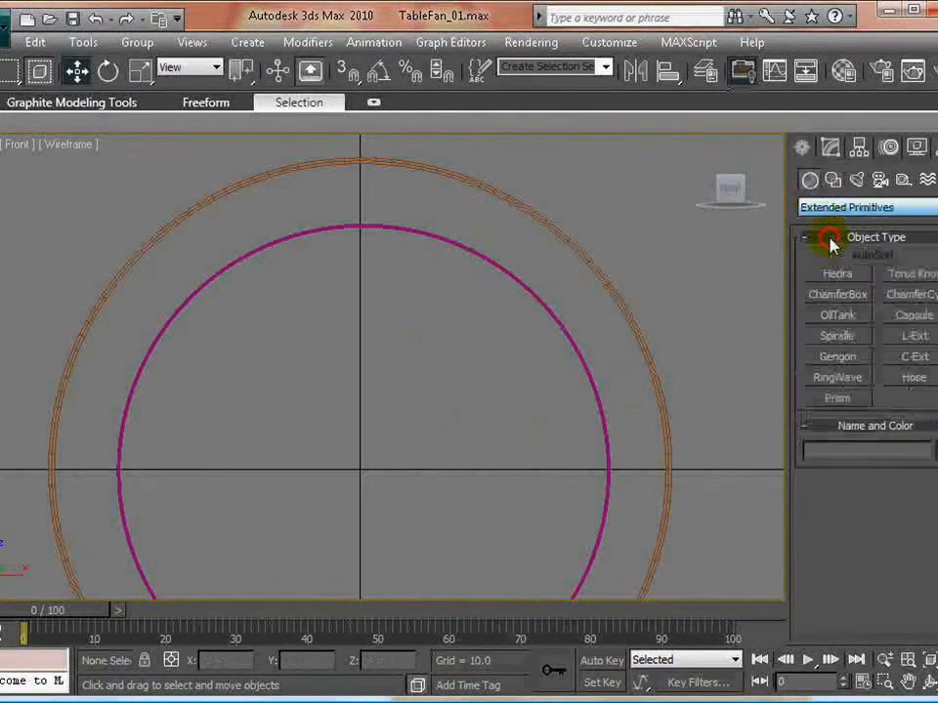
{"action": "left_click", "coordinate": [902, 301]}
{"action": "left_click_drag", "start_coordinate": [360, 469], "coordinate": [411, 493]}
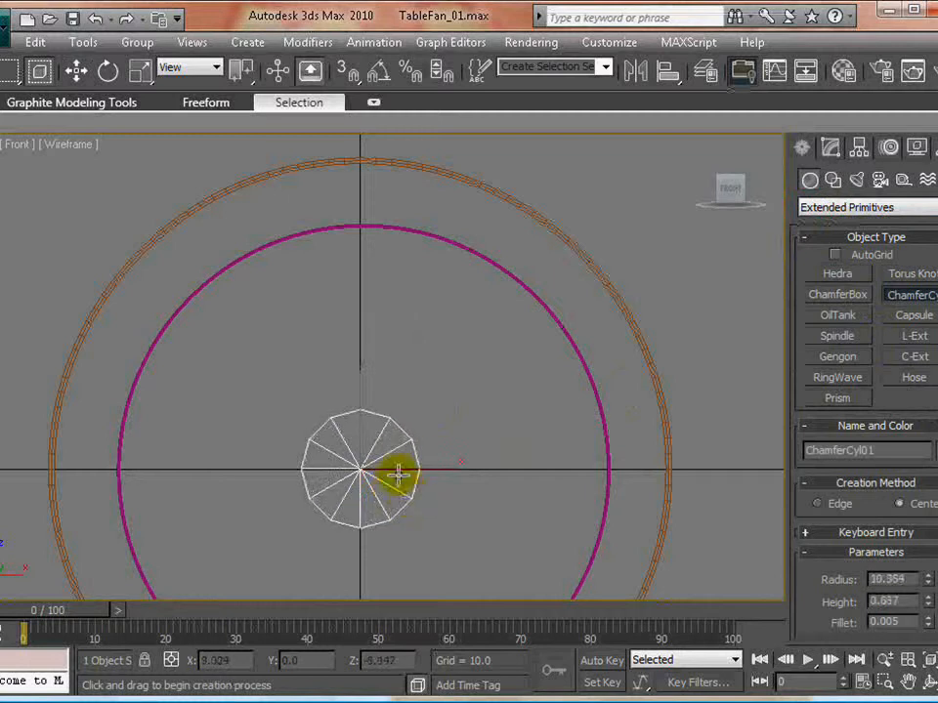
{"action": "left_click", "coordinate": [385, 463]}
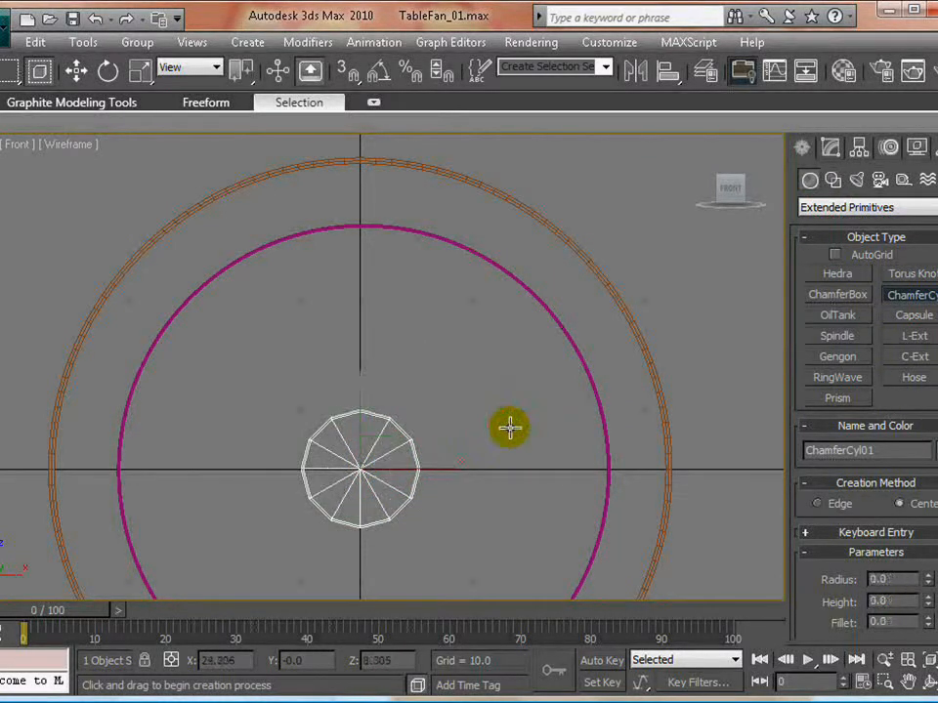
{"action": "key", "text": "w"}
{"action": "left_click", "coordinate": [827, 149]}
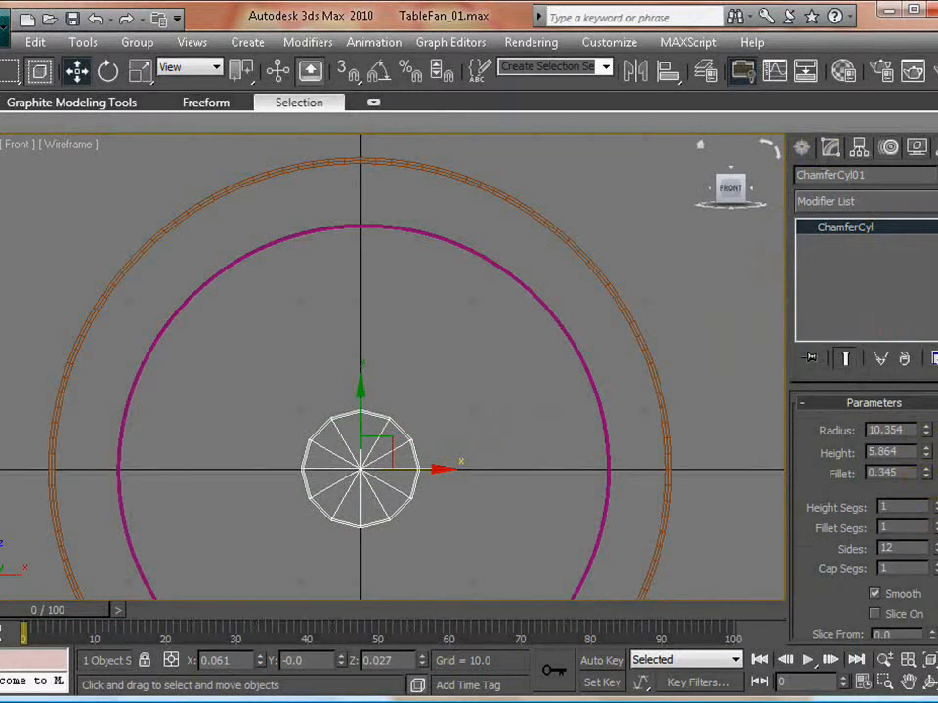
{"action": "left_click_drag", "start_coordinate": [928, 545], "coordinate": [918, 353]}
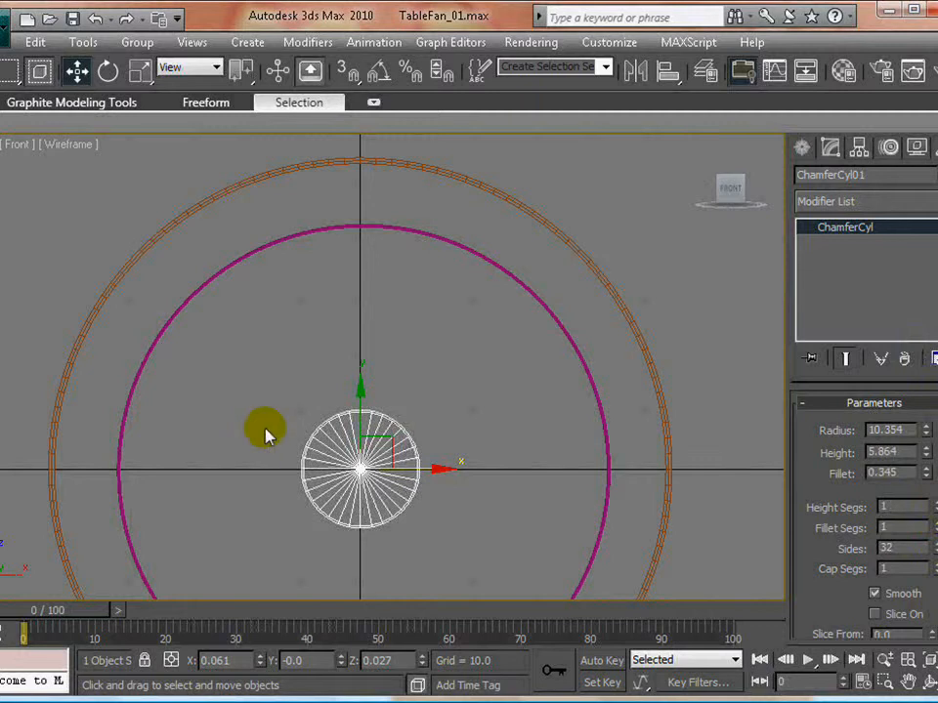
- Reduce the chamfer cylinder's height to about 3.4 and centre it on the outer ring's plane in the Left view
{"action": "key", "text": "alt+w"}
{"action": "right_click", "coordinate": [213, 493]}
{"action": "key", "text": "alt+w"}
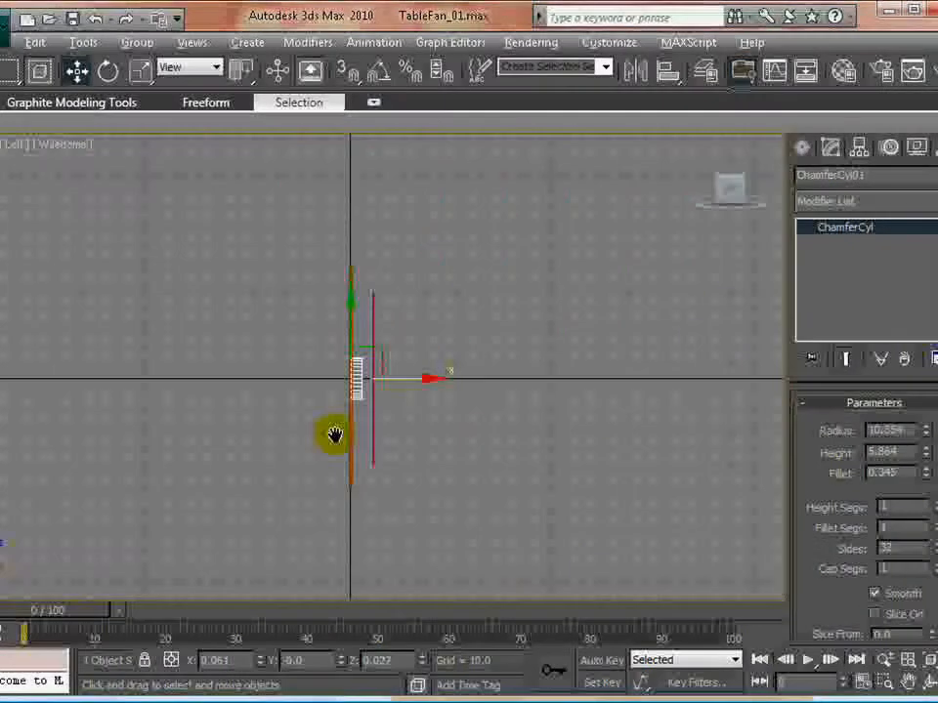
{"action": "scroll", "coordinate": [339, 420], "scroll_direction": "up", "scroll_amount": 5}
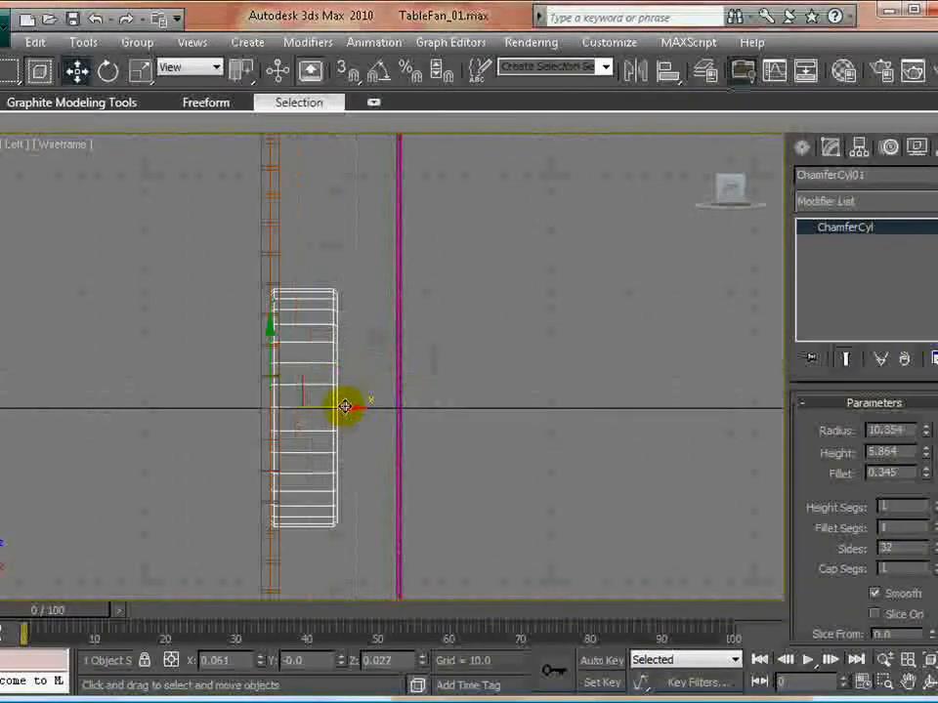
{"action": "left_click_drag", "start_coordinate": [346, 407], "coordinate": [375, 406]}
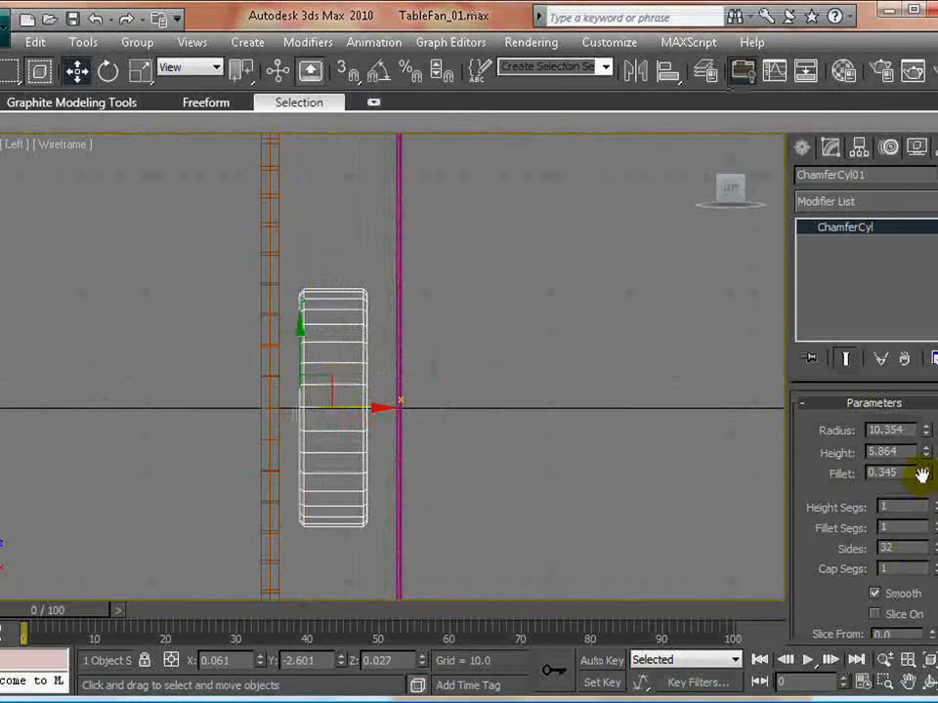
{"action": "left_click_drag", "start_coordinate": [924, 452], "coordinate": [915, 484]}
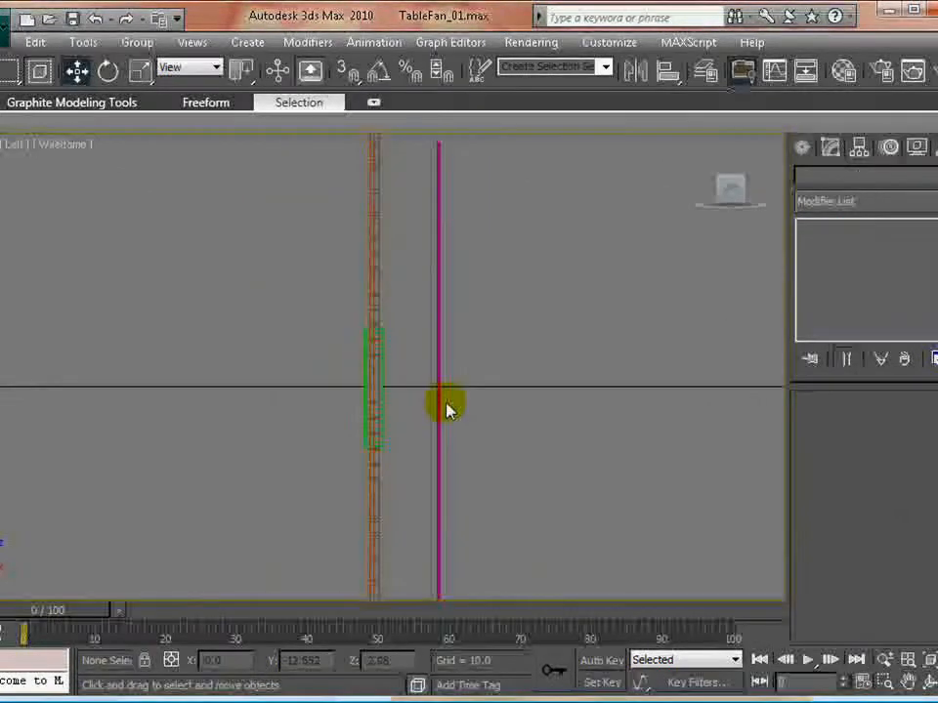
{"action": "scroll", "coordinate": [429, 397], "scroll_direction": "down", "scroll_amount": 4}
{"action": "scroll", "coordinate": [427, 398], "scroll_direction": "up", "scroll_amount": 3}
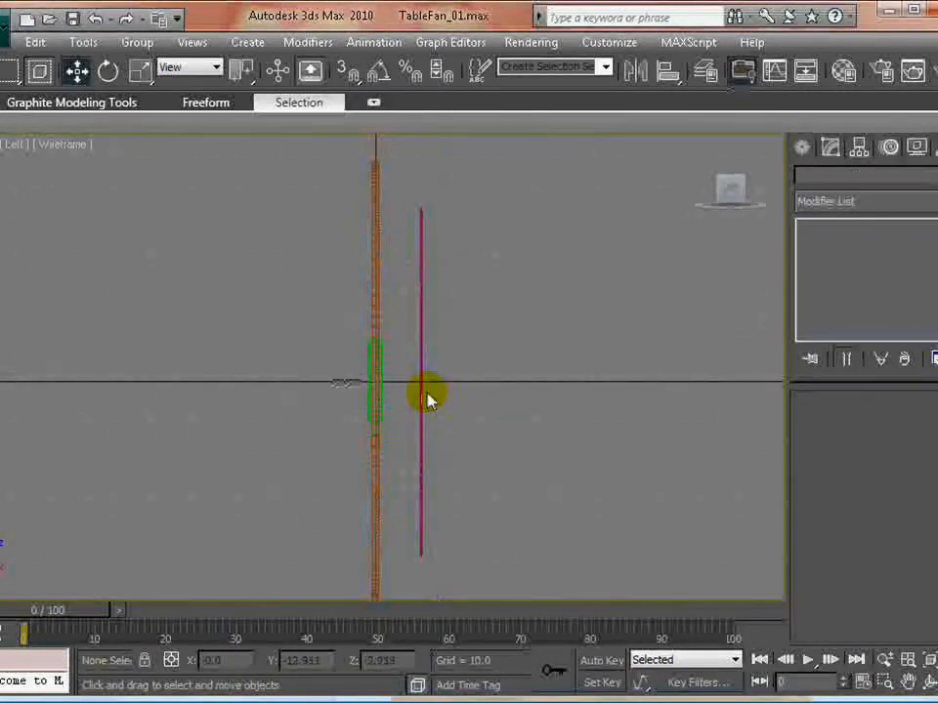
- Toggle the 0 (default) layer on and off in the Front view to compare the hub cylinder with the grille, leaving the layer hidden
{"action": "key", "text": "alt+w"}
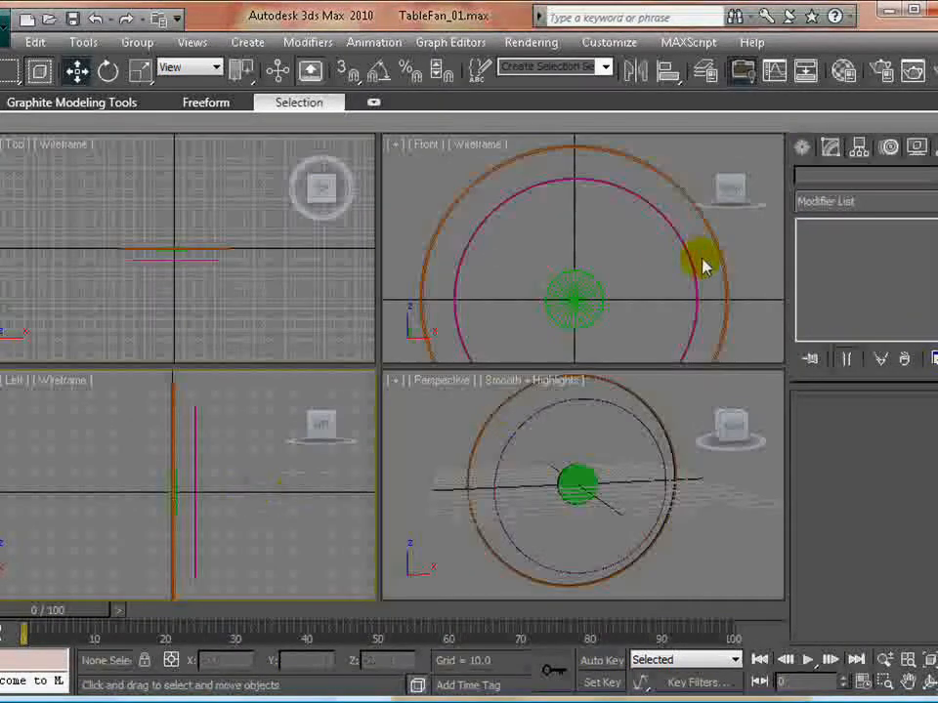
{"action": "left_click", "coordinate": [656, 262]}
{"action": "key", "text": "alt+w"}
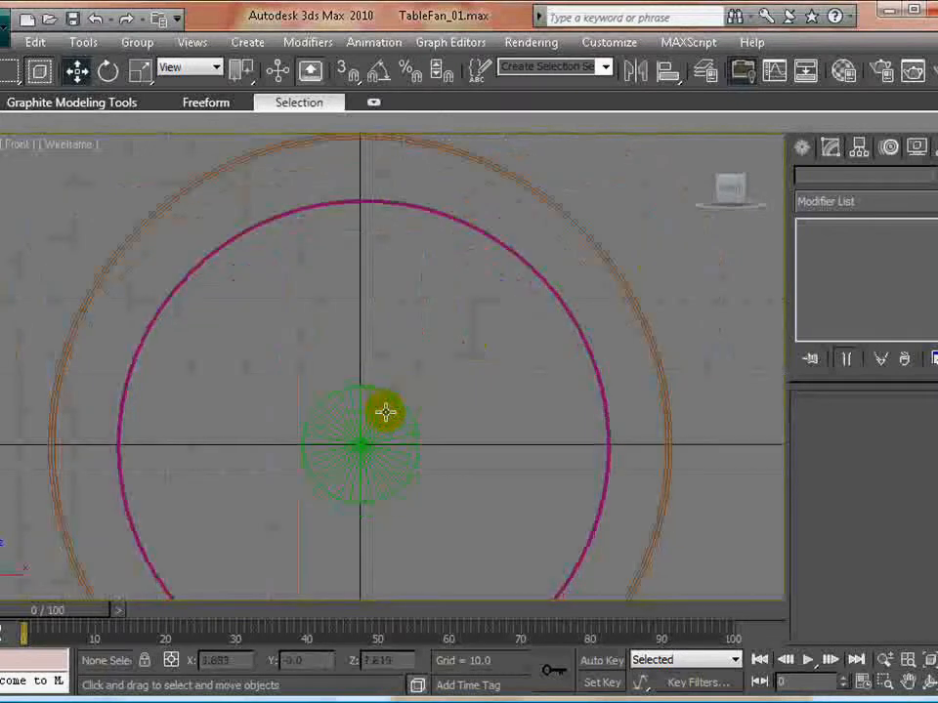
{"action": "left_click", "coordinate": [84, 46]}
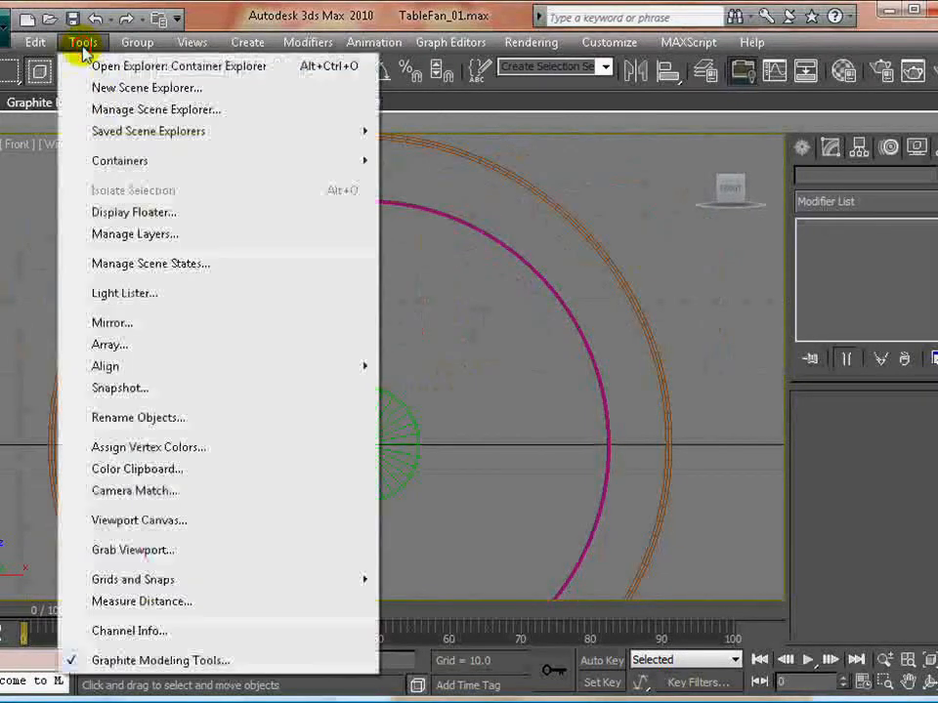
{"action": "left_click", "coordinate": [136, 234]}
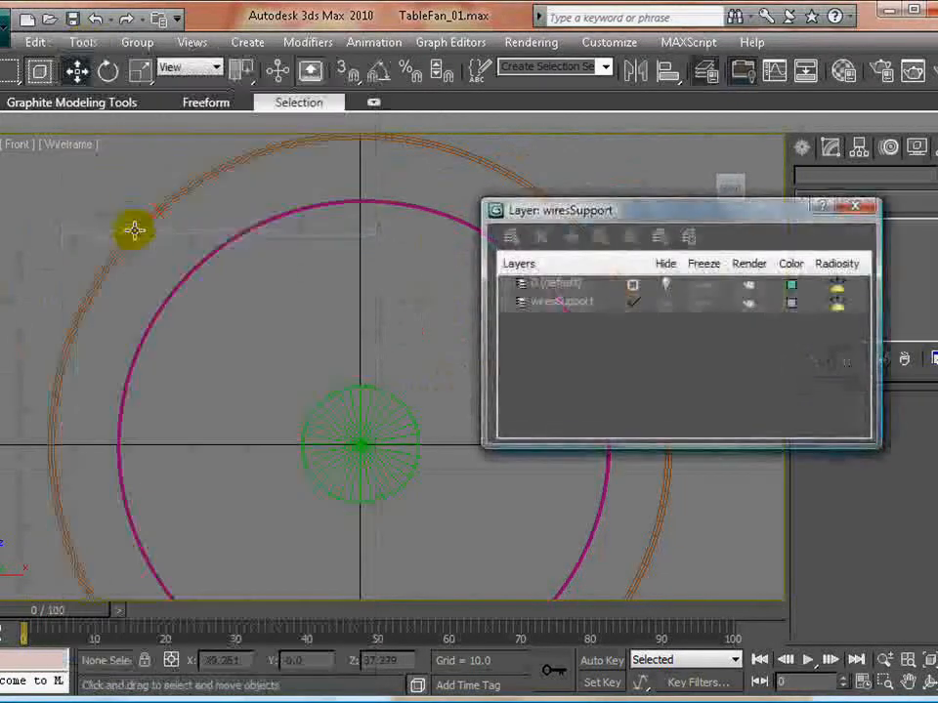
{"action": "left_click", "coordinate": [666, 285]}
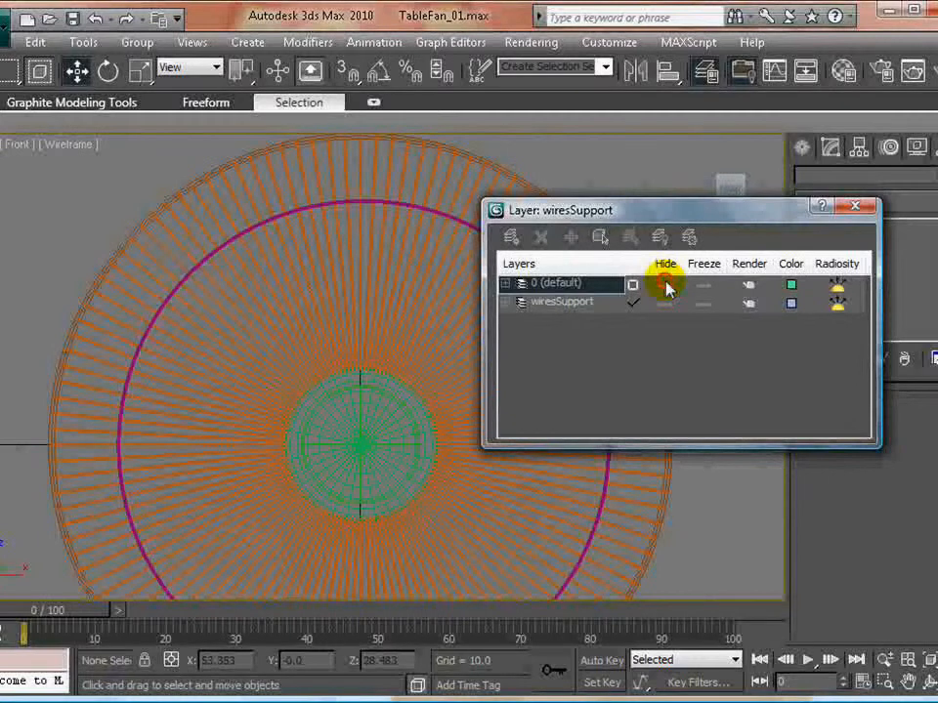
{"action": "left_click", "coordinate": [666, 285]}
{"action": "left_click", "coordinate": [666, 285]}
{"action": "left_click", "coordinate": [666, 286]}
{"action": "left_click", "coordinate": [666, 285]}
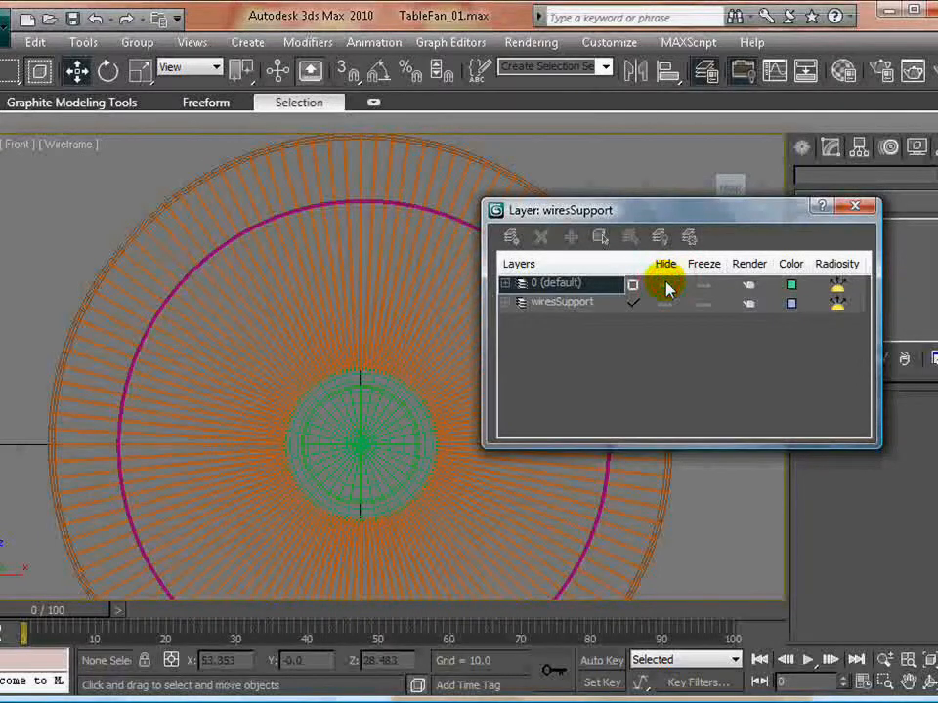
{"action": "left_click", "coordinate": [666, 285]}
{"action": "left_click", "coordinate": [856, 206]}
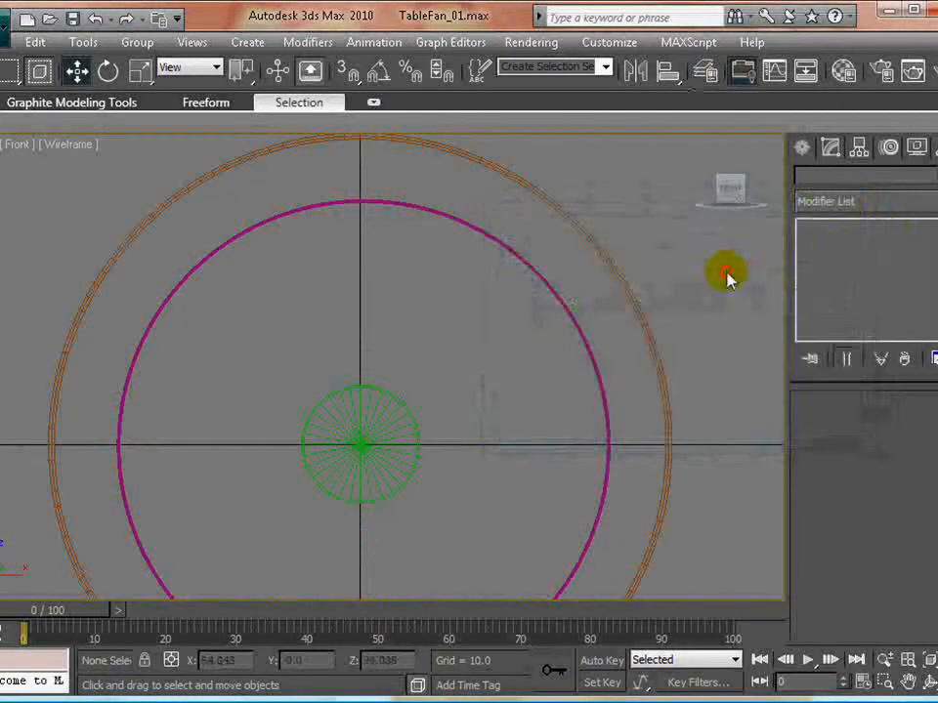
- Draw a closed 14-point line in the Front view, outlining a mushroom-shaped fan blade from the hub's upper edge to just inside the outer ring
{"action": "middle_click_drag", "start_coordinate": [366, 445], "coordinate": [368, 478]}
{"action": "middle_click_drag", "start_coordinate": [405, 441], "coordinate": [395, 417]}
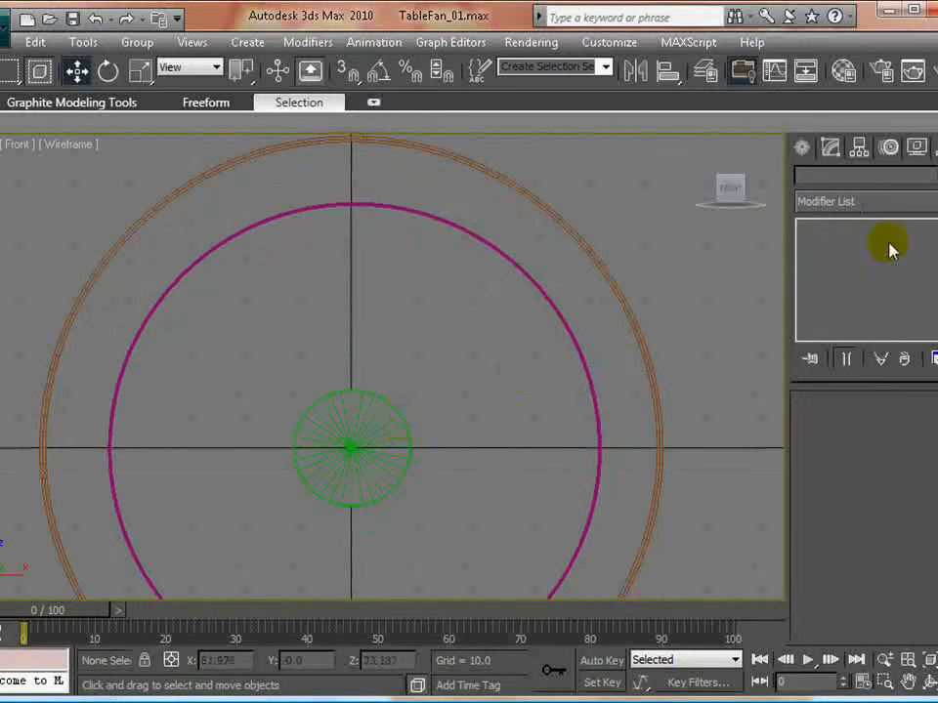
{"action": "left_click", "coordinate": [802, 149]}
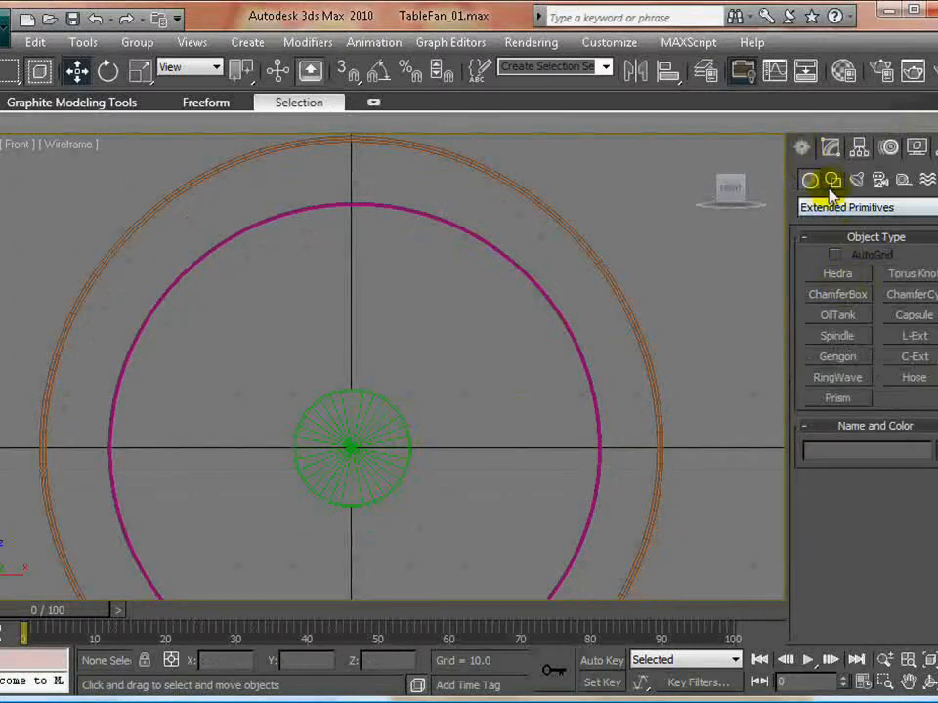
{"action": "left_click", "coordinate": [831, 181]}
{"action": "middle_click_drag", "start_coordinate": [389, 360], "coordinate": [420, 379]}
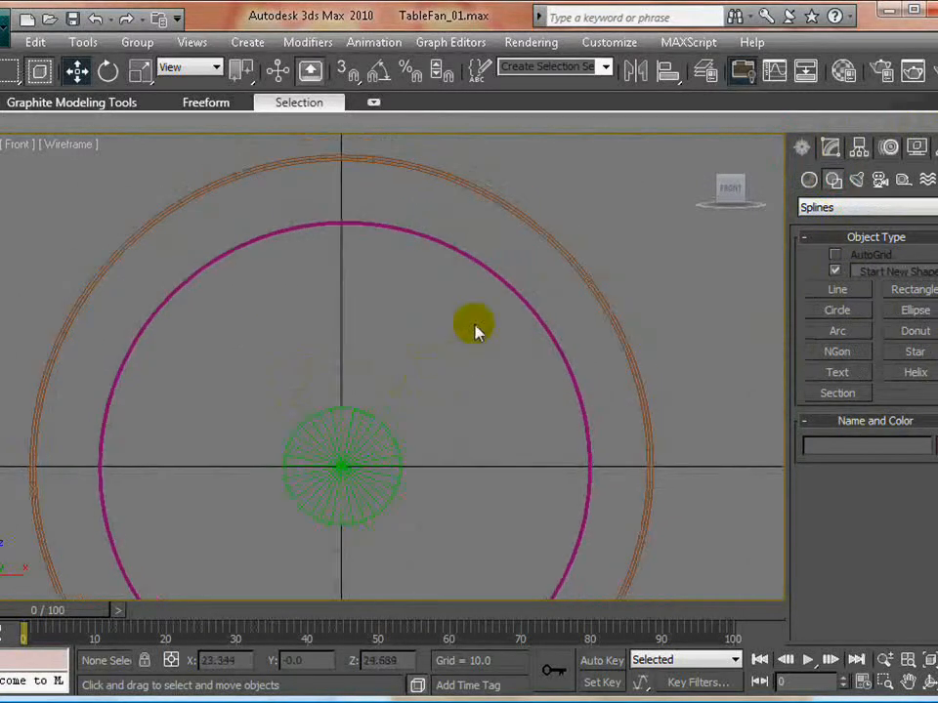
{"action": "left_click", "coordinate": [838, 290]}
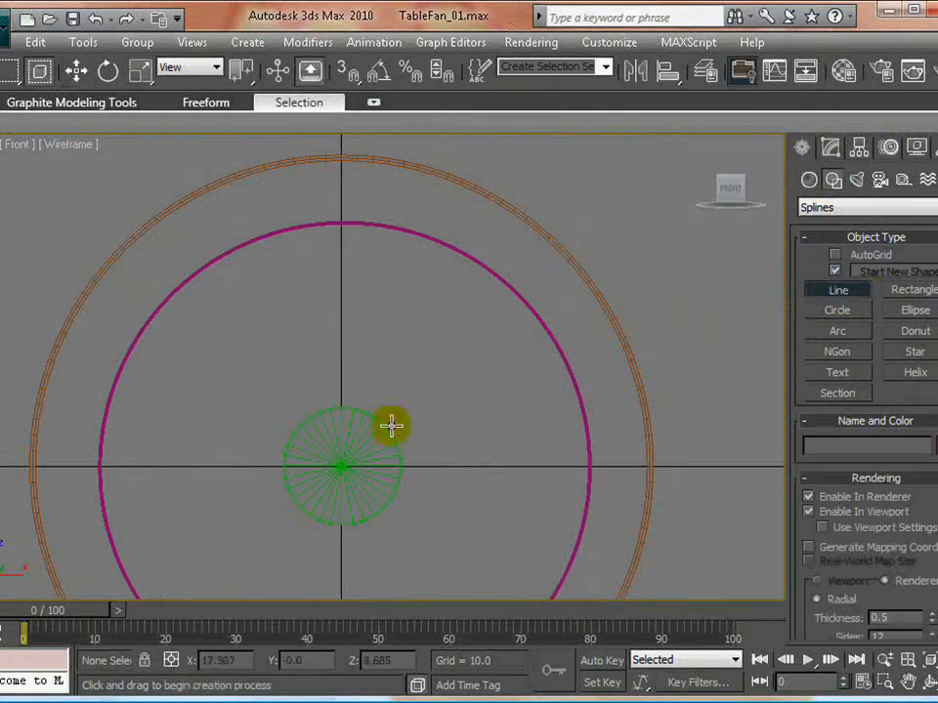
{"action": "left_click", "coordinate": [308, 418]}
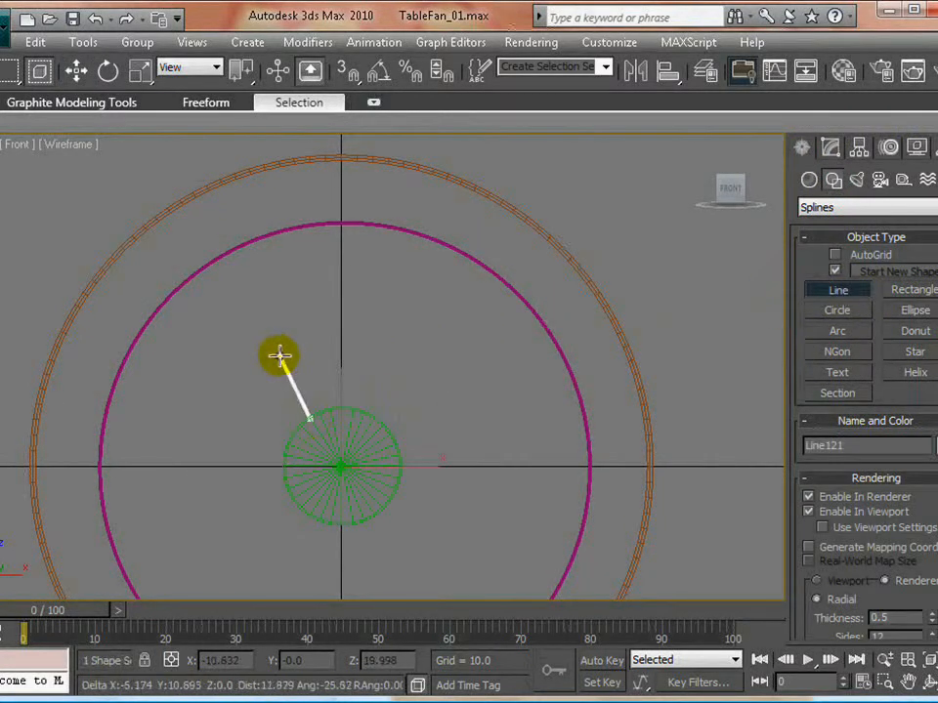
{"action": "left_click", "coordinate": [290, 363]}
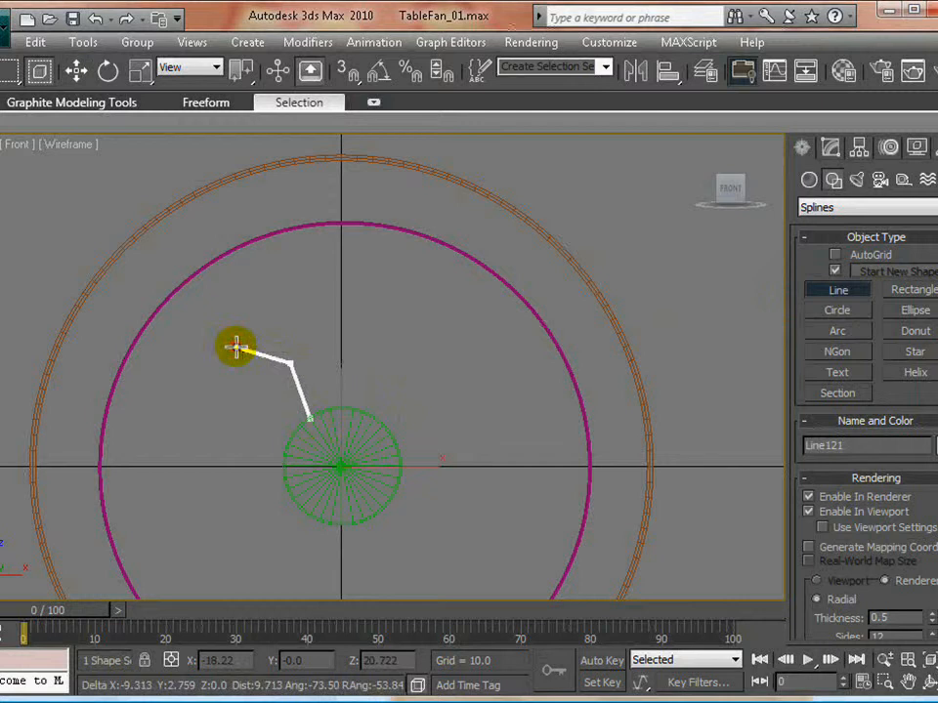
{"action": "left_click", "coordinate": [235, 347]}
{"action": "left_click", "coordinate": [167, 315]}
{"action": "left_click", "coordinate": [189, 234]}
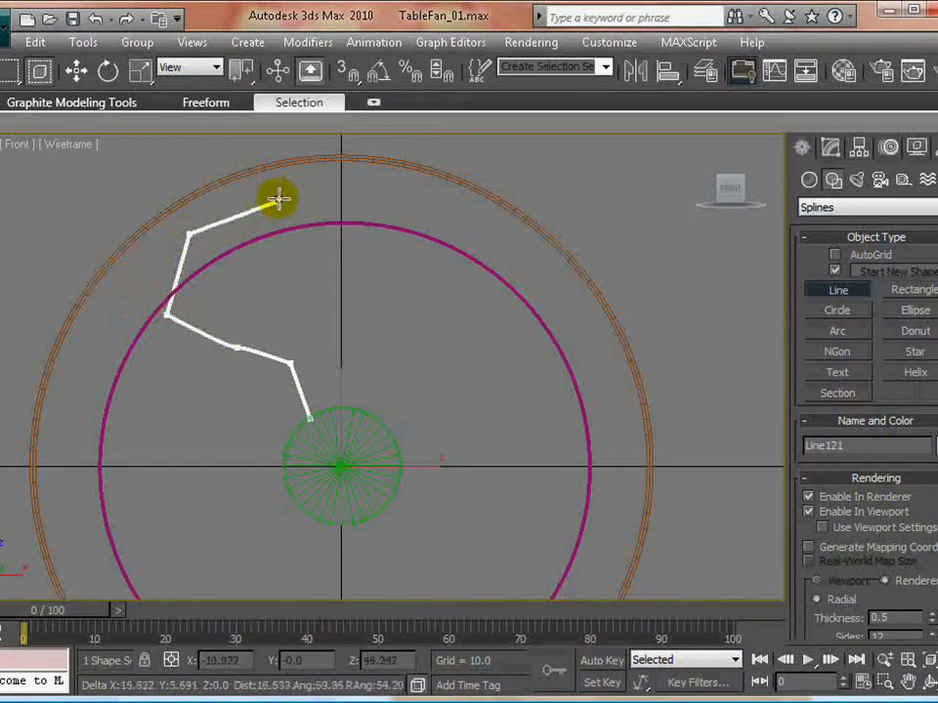
{"action": "left_click", "coordinate": [277, 190]}
{"action": "left_click", "coordinate": [391, 190]}
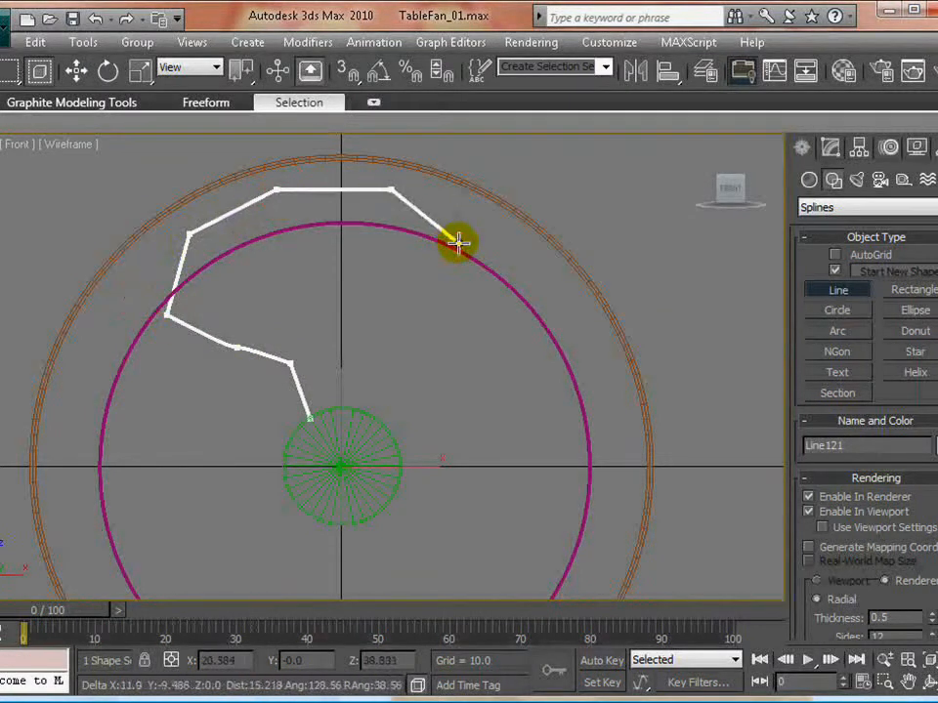
{"action": "left_click", "coordinate": [458, 241]}
{"action": "left_click", "coordinate": [494, 318]}
{"action": "left_click", "coordinate": [445, 340]}
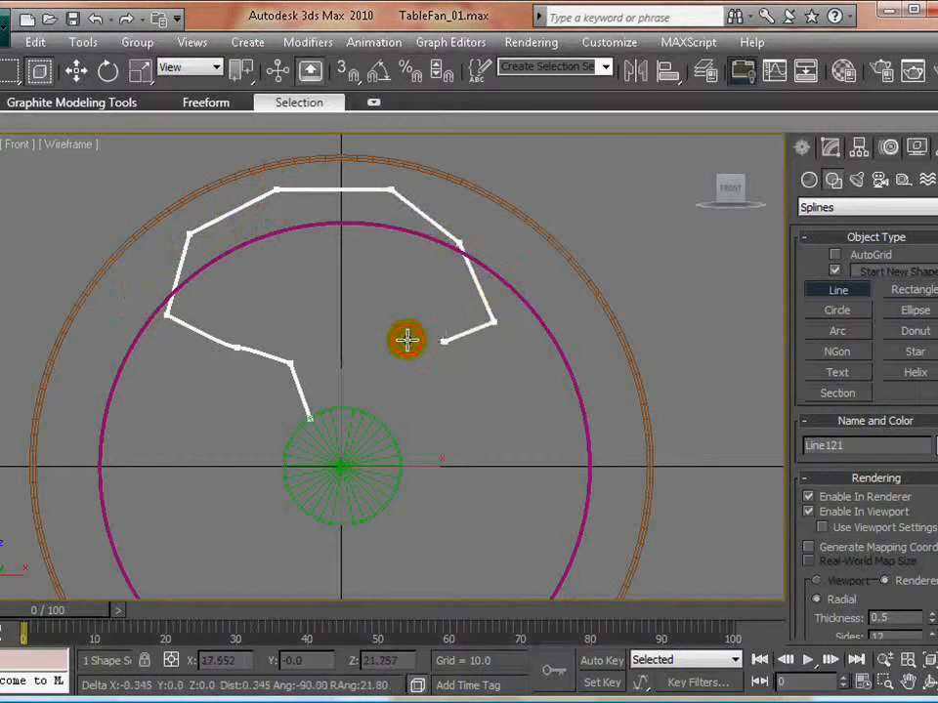
{"action": "left_click", "coordinate": [388, 323]}
{"action": "left_click", "coordinate": [357, 363]}
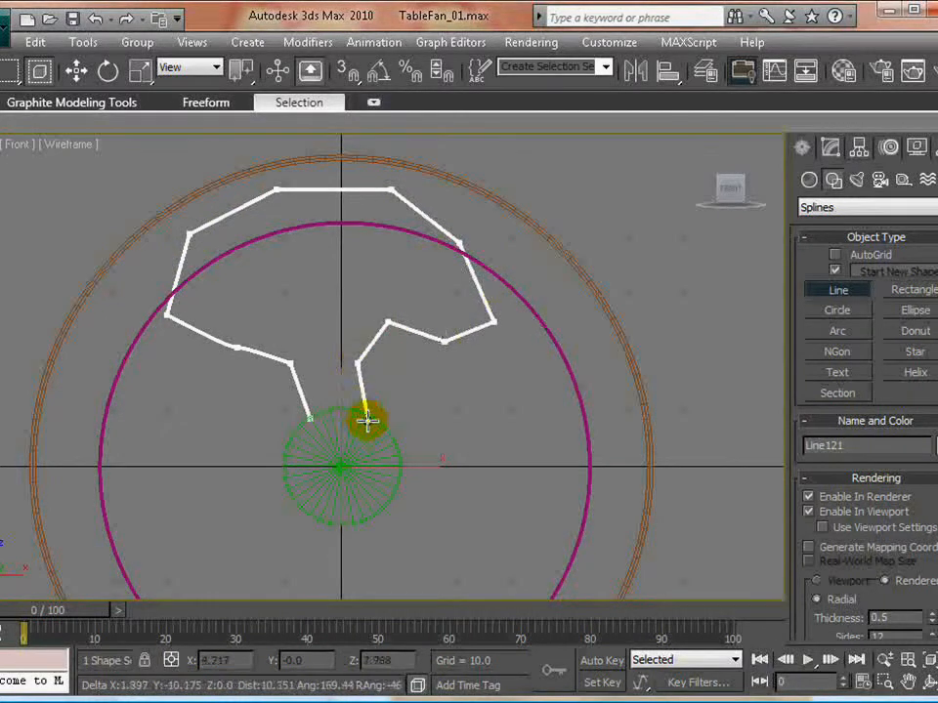
{"action": "left_click", "coordinate": [367, 420]}
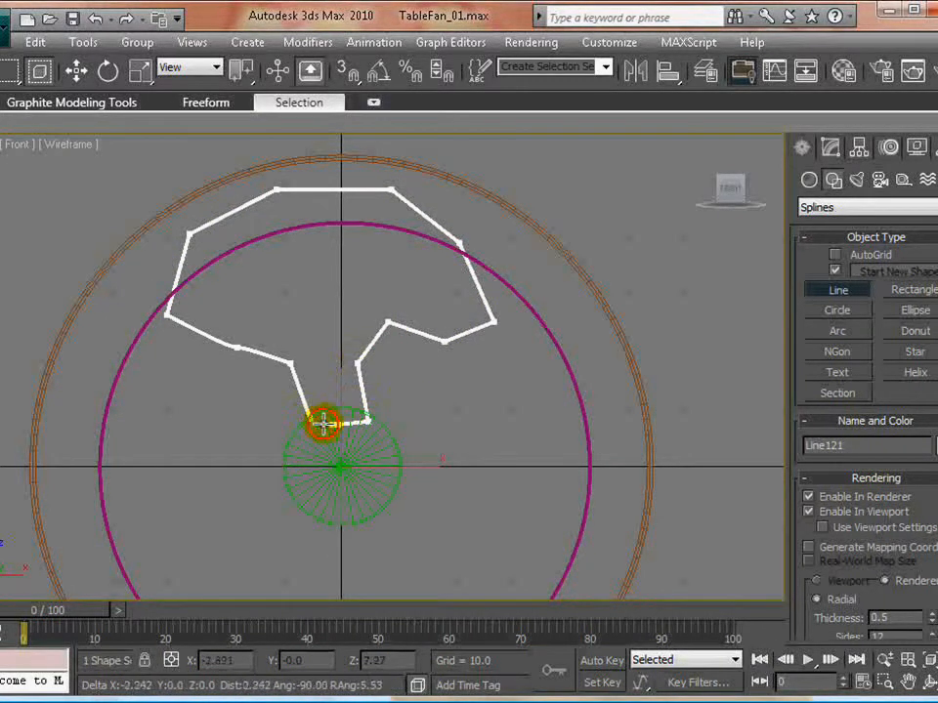
{"action": "left_click", "coordinate": [309, 418]}
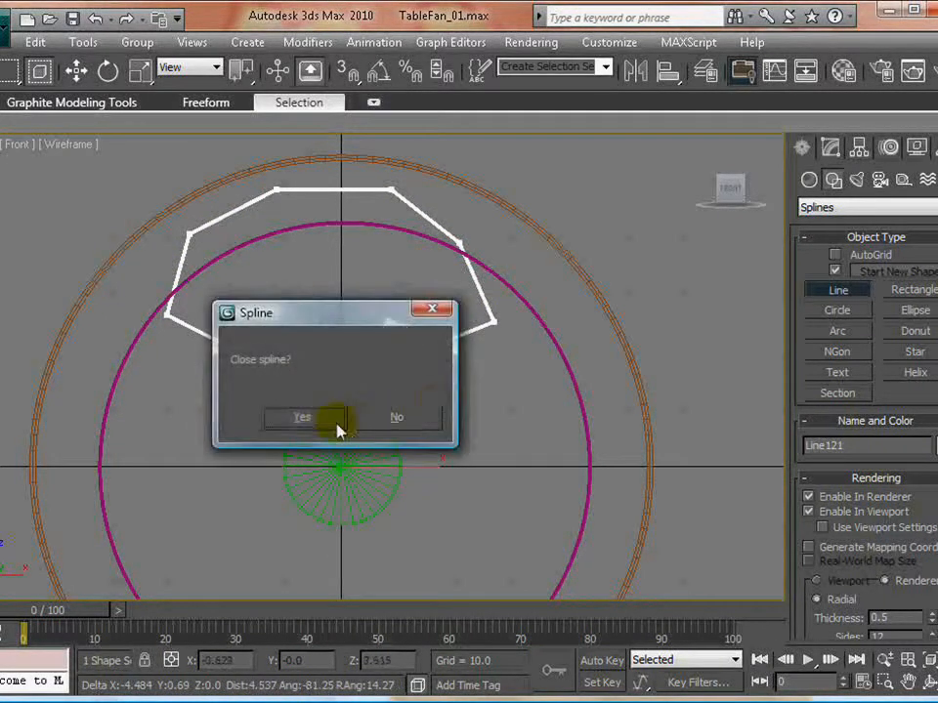
{"action": "left_click", "coordinate": [328, 421]}
{"action": "key", "text": "w"}
- Disable Enable In Renderer and Enable In Viewport for the blade outline and expand its sub-object levels
{"action": "left_click", "coordinate": [831, 148]}
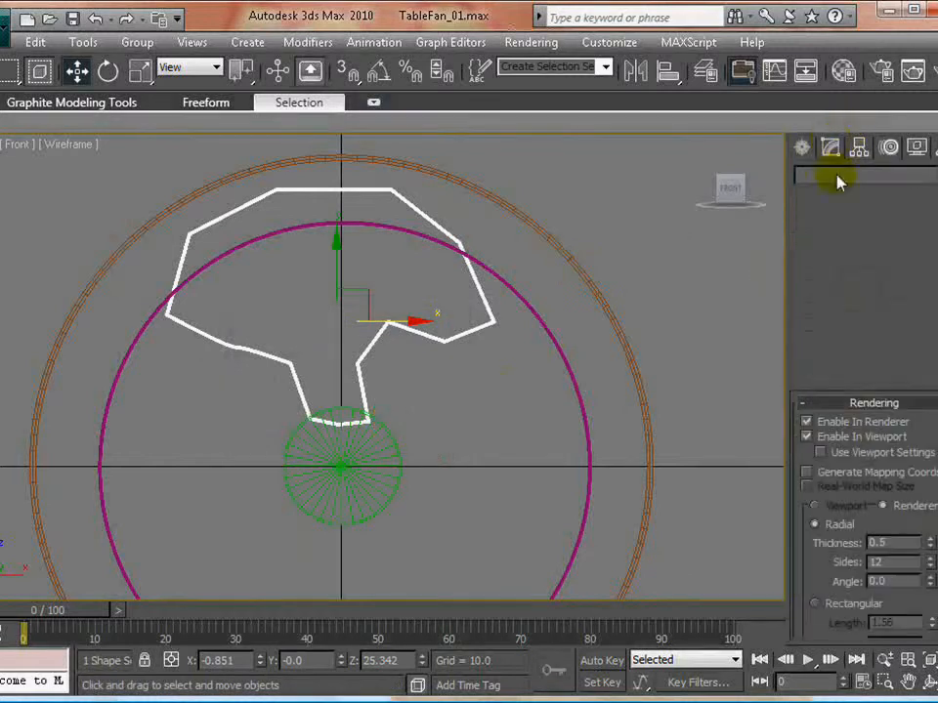
{"action": "left_click", "coordinate": [806, 227]}
{"action": "scroll", "coordinate": [398, 373], "scroll_direction": "up", "scroll_amount": 2}
{"action": "middle_click_drag", "start_coordinate": [399, 373], "coordinate": [420, 427]}
{"action": "scroll", "coordinate": [420, 427], "scroll_direction": "down", "scroll_amount": 3}
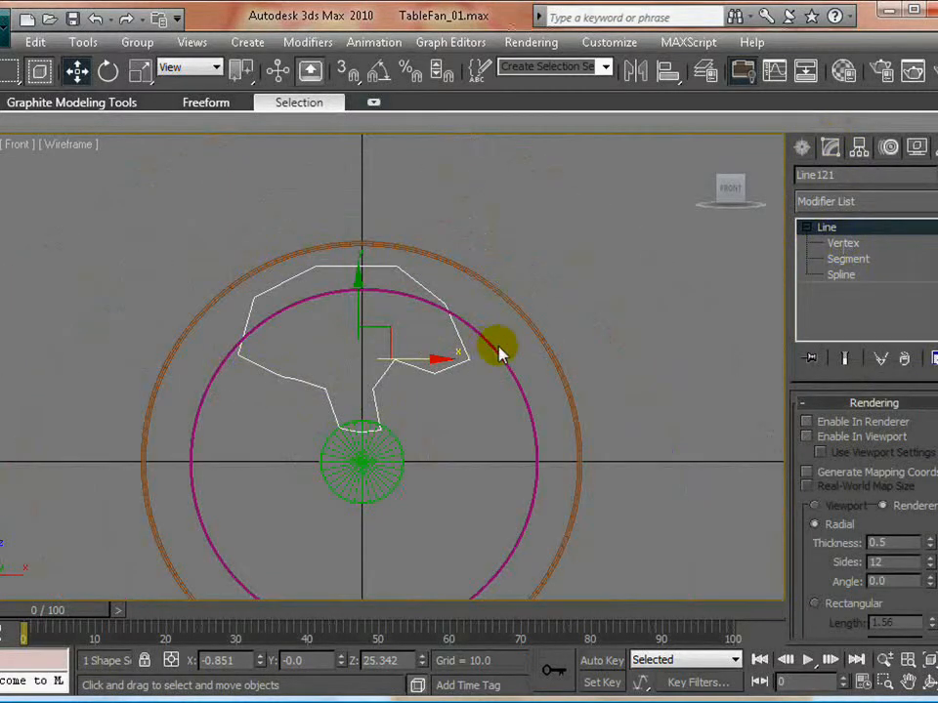
{"action": "scroll", "coordinate": [449, 381], "scroll_direction": "up", "scroll_amount": 3}
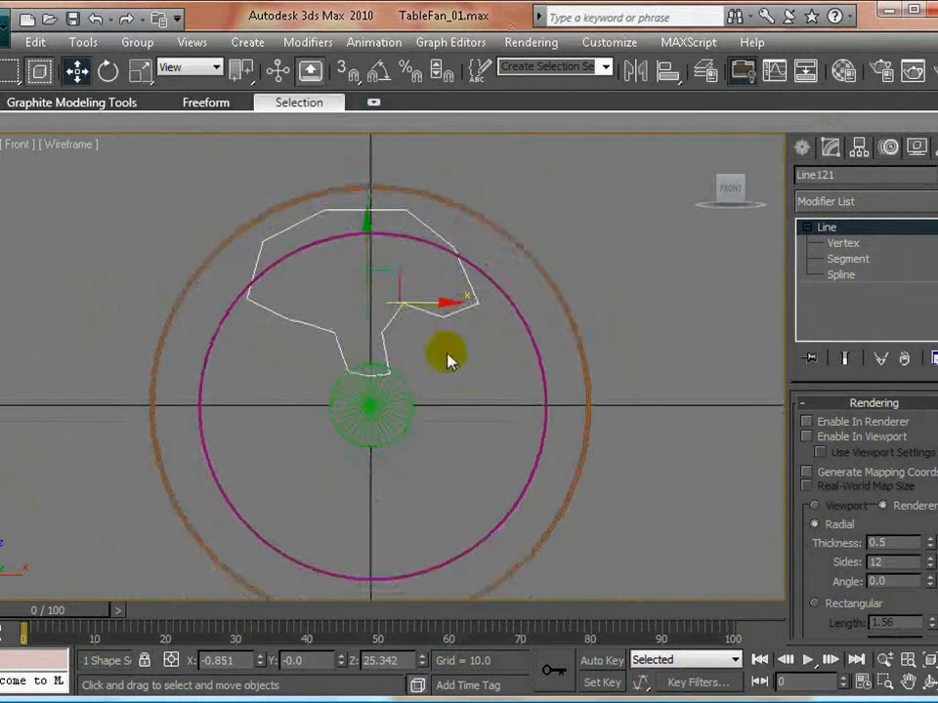
{"action": "middle_click_drag", "start_coordinate": [442, 400], "coordinate": [435, 381]}
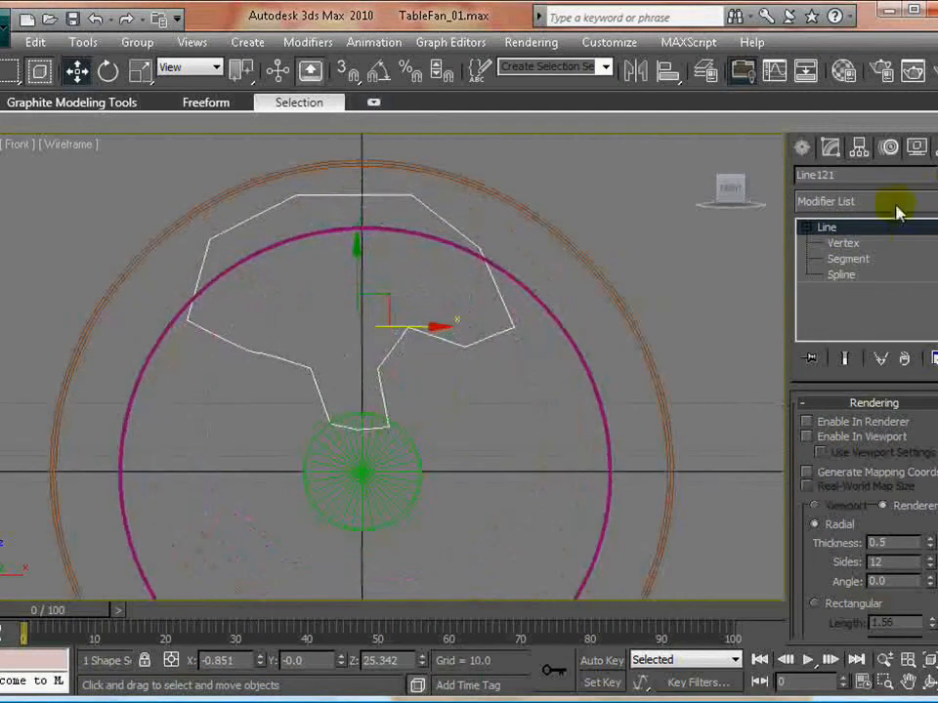
- Select all vertices of the blade outline and convert them to smooth points, turning the straight edges into curves
{"action": "left_click", "coordinate": [835, 243]}
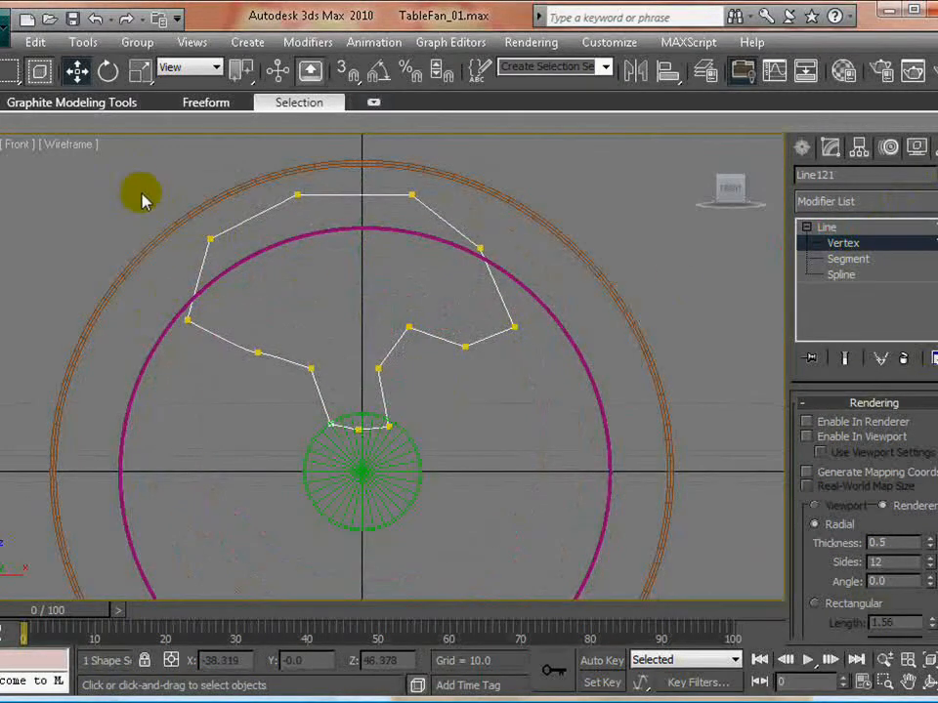
{"action": "left_click_drag", "start_coordinate": [140, 170], "coordinate": [601, 486]}
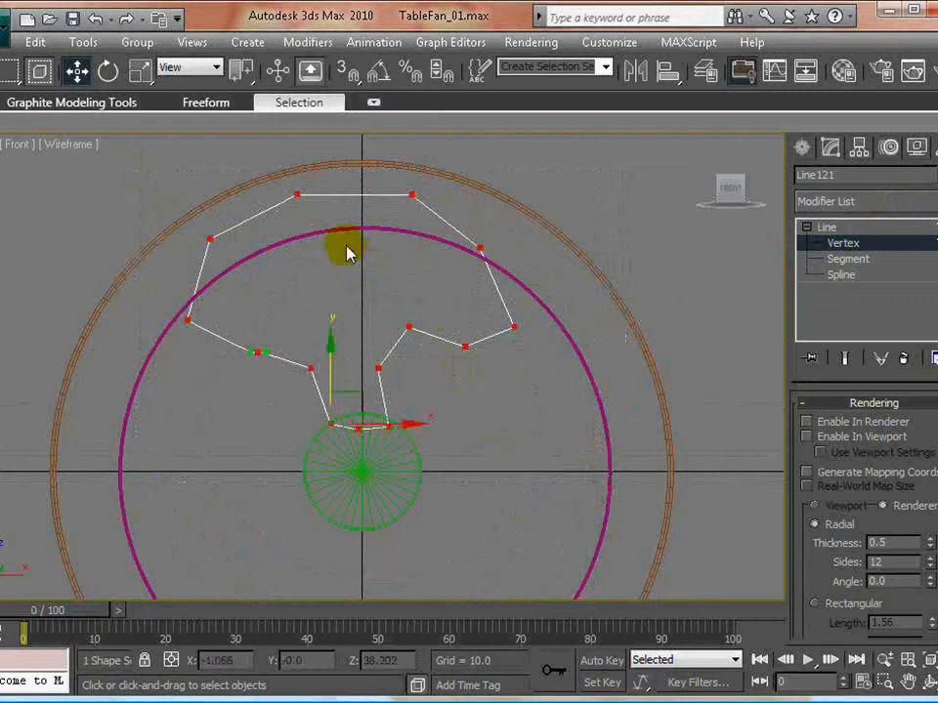
{"action": "right_click", "coordinate": [297, 195]}
{"action": "left_click", "coordinate": [297, 241]}
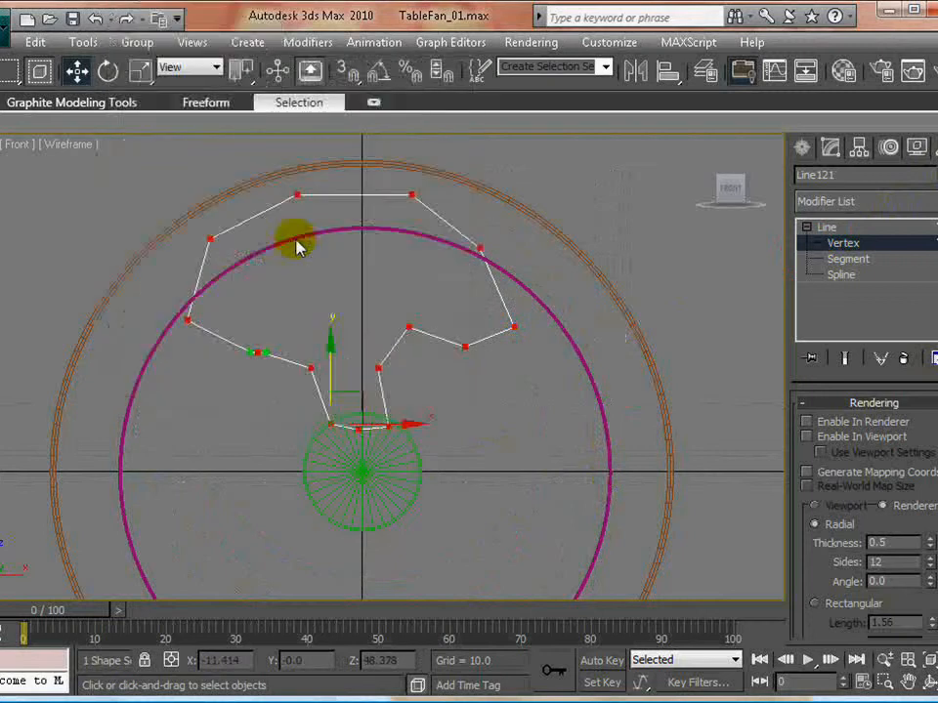
{"action": "left_click", "coordinate": [297, 310]}
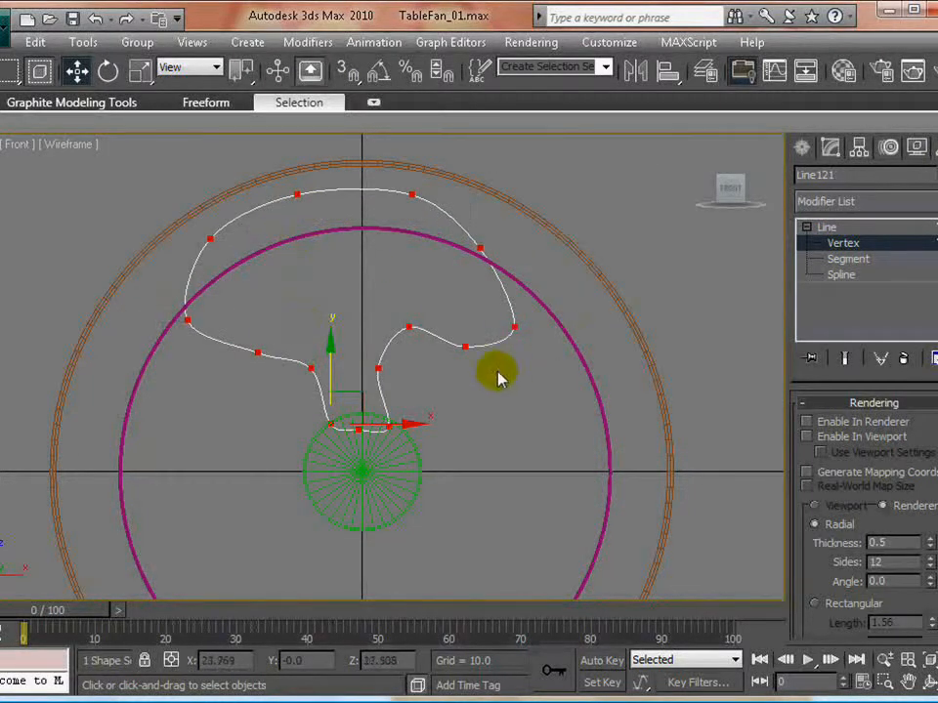
- Refine the blade's left side by moving its neck vertex slightly down and outward and the lobe's outermost vertex slightly up and inward
{"action": "middle_click_drag", "start_coordinate": [415, 333], "coordinate": [437, 379]}
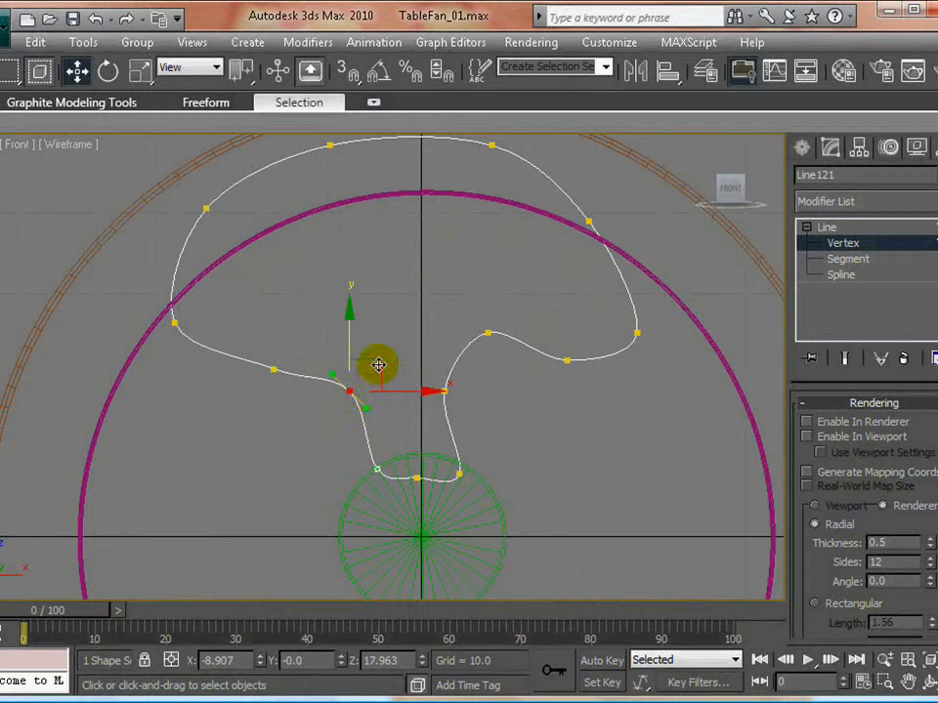
{"action": "left_click_drag", "start_coordinate": [381, 359], "coordinate": [377, 365]}
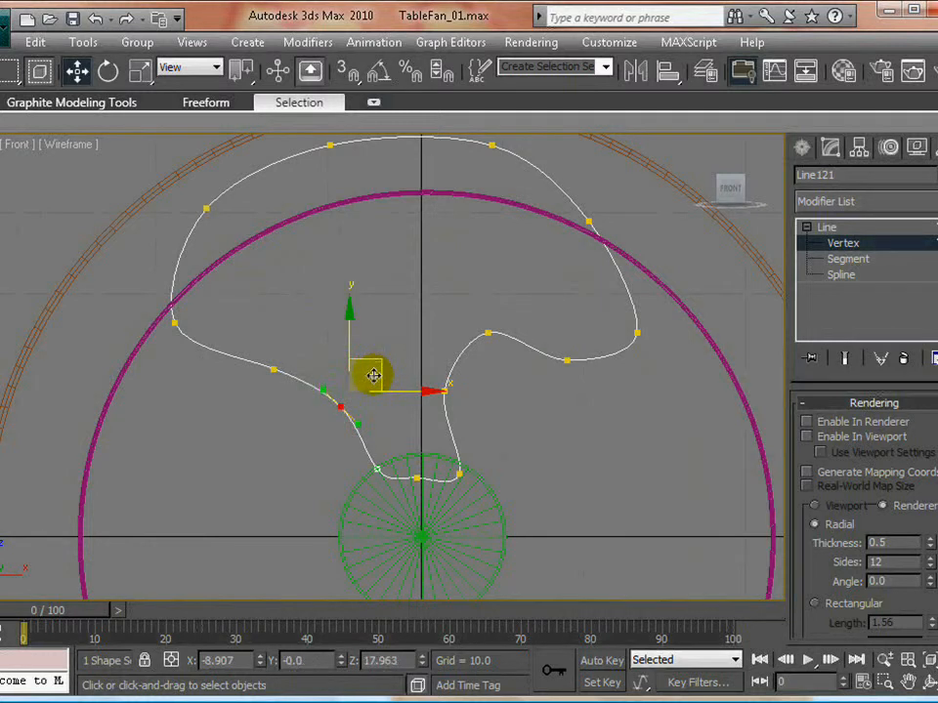
{"action": "middle_click_drag", "start_coordinate": [279, 293], "coordinate": [282, 355]}
{"action": "left_click_drag", "start_coordinate": [203, 372], "coordinate": [131, 418]}
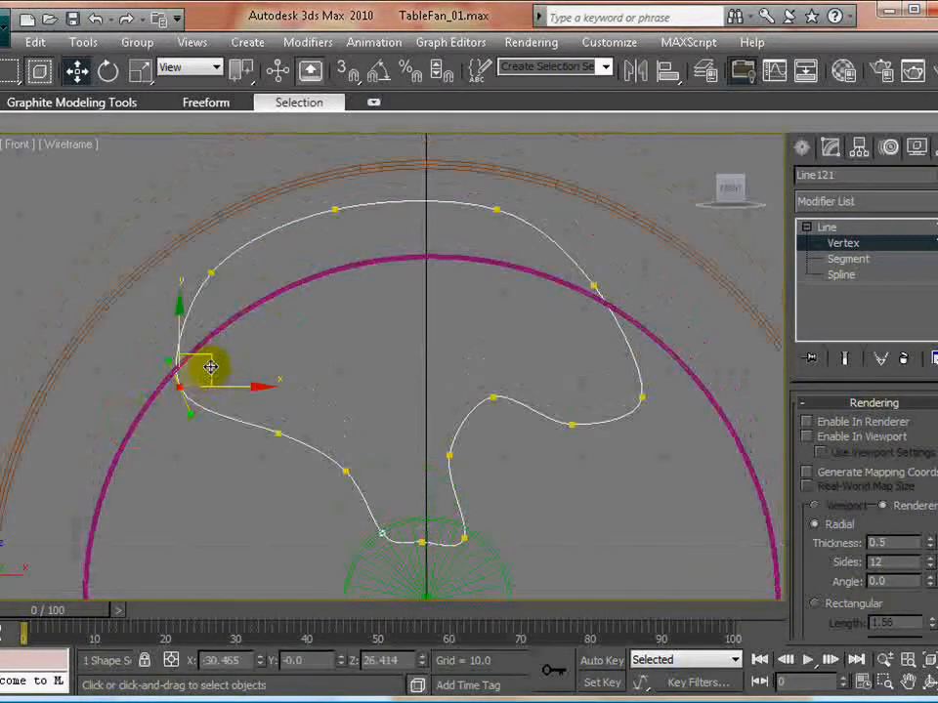
{"action": "left_click_drag", "start_coordinate": [210, 367], "coordinate": [223, 349]}
{"action": "left_click", "coordinate": [322, 312]}
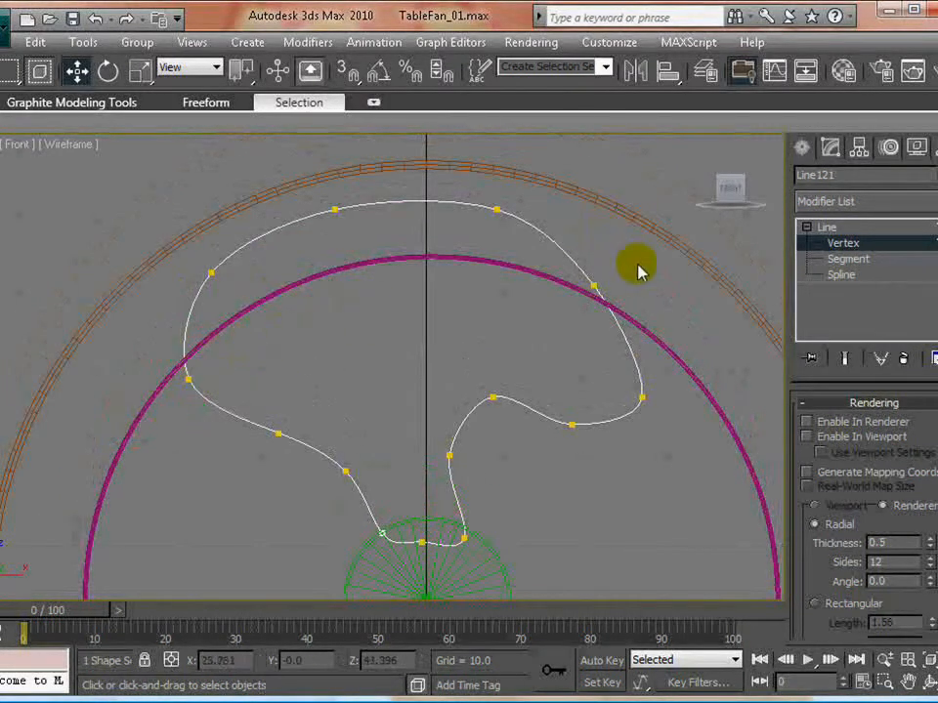
- Reshape the blade's right lobe by moving its upper vertex outward and the tip and underside vertices upward for a rounder, flatter contour
{"action": "left_click_drag", "start_coordinate": [635, 264], "coordinate": [539, 331]}
{"action": "left_click_drag", "start_coordinate": [627, 253], "coordinate": [642, 245]}
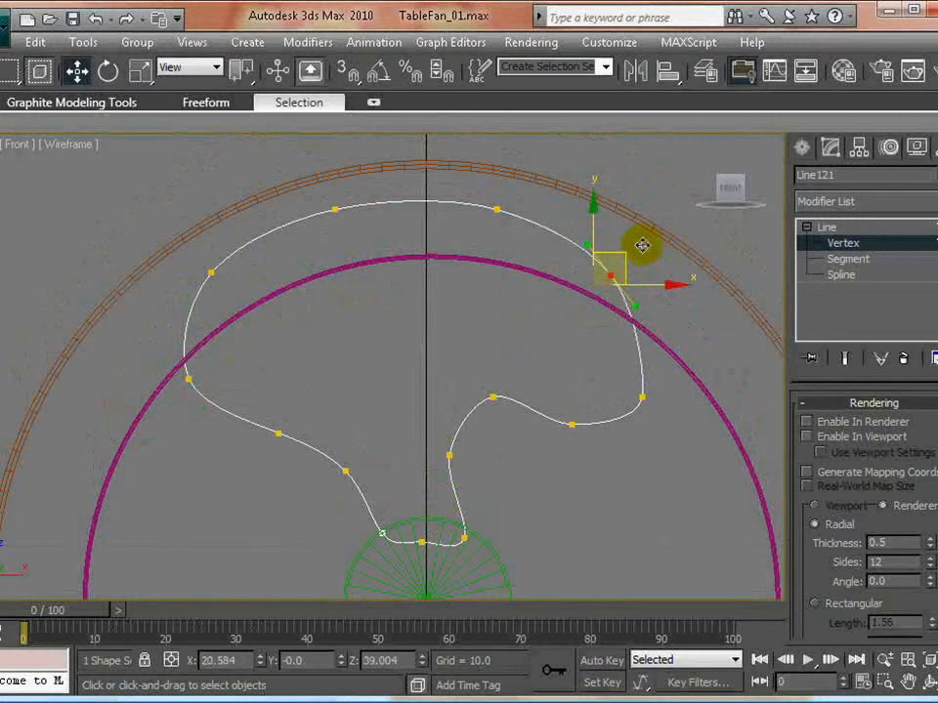
{"action": "left_click_drag", "start_coordinate": [680, 383], "coordinate": [676, 346]}
{"action": "left_click", "coordinate": [616, 450]}
{"action": "left_click_drag", "start_coordinate": [546, 451], "coordinate": [599, 371]}
{"action": "left_click", "coordinate": [620, 478]}
{"action": "middle_click_drag", "start_coordinate": [521, 463], "coordinate": [459, 386]}
- Adjust the blade's right neck and base vertices to meet the hub's upper edge, then leave vertex editing
{"action": "left_click_drag", "start_coordinate": [348, 369], "coordinate": [409, 394]}
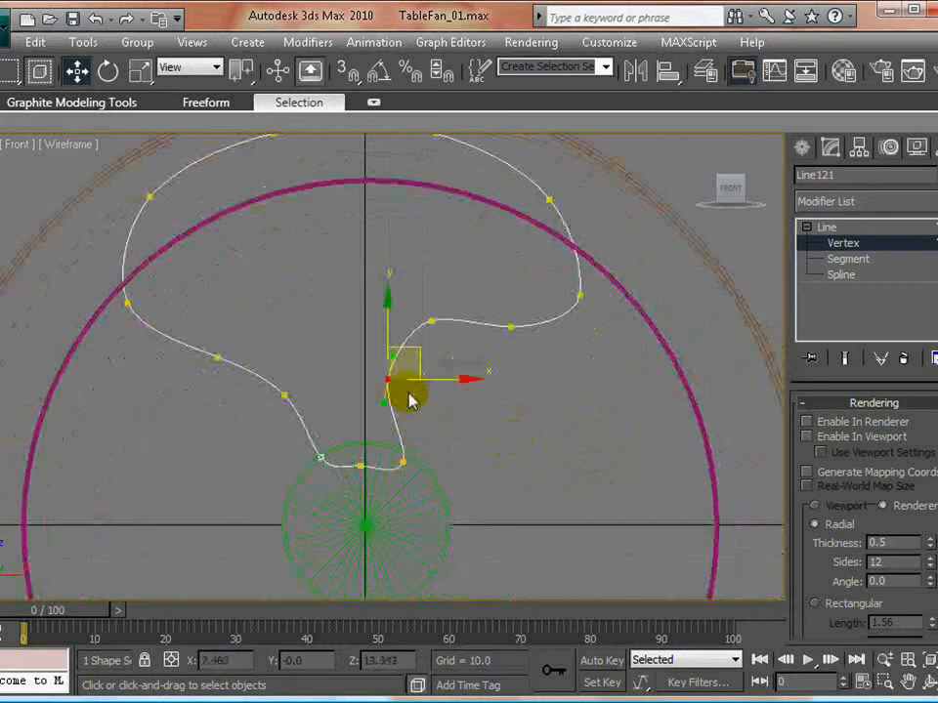
{"action": "left_click", "coordinate": [477, 469]}
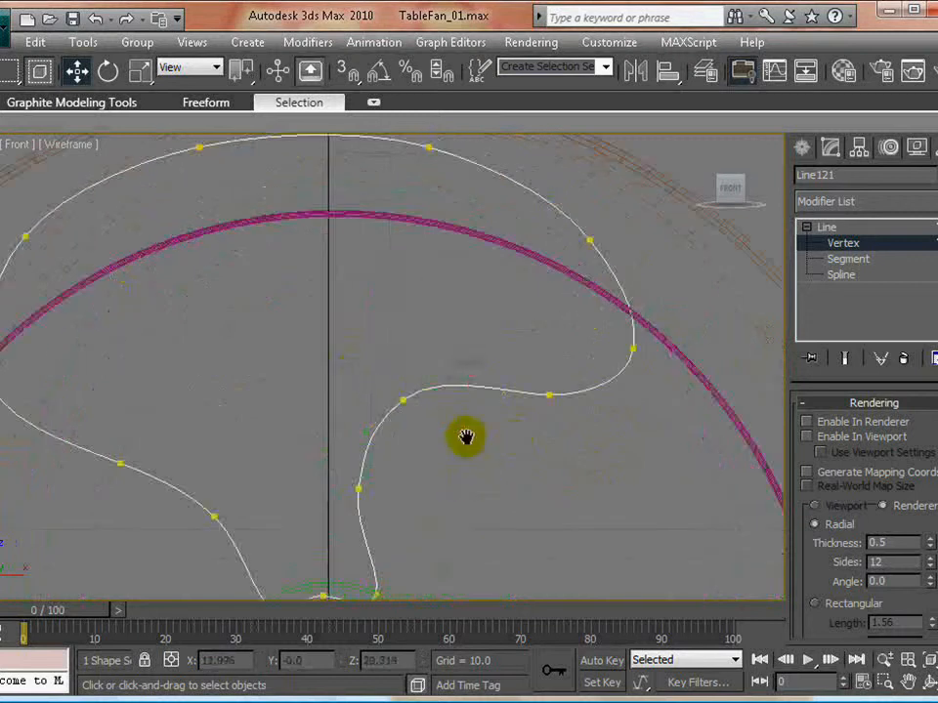
{"action": "middle_click_drag", "start_coordinate": [467, 438], "coordinate": [461, 375]}
{"action": "left_click_drag", "start_coordinate": [339, 493], "coordinate": [399, 545]}
{"action": "left_click_drag", "start_coordinate": [400, 500], "coordinate": [391, 499]}
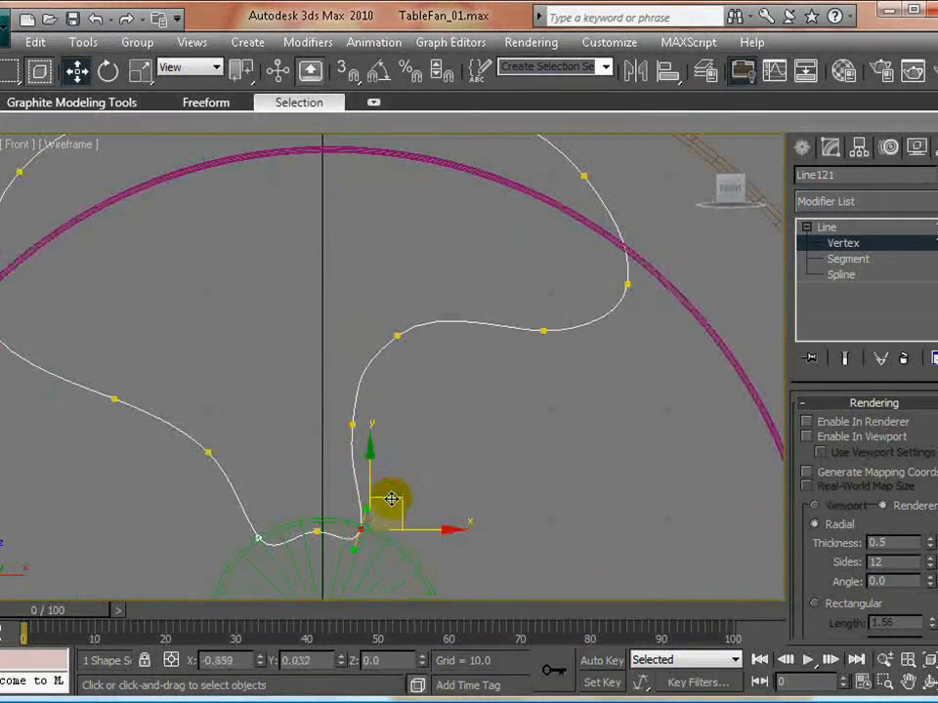
{"action": "scroll", "coordinate": [507, 444], "scroll_direction": "down", "scroll_amount": 6}
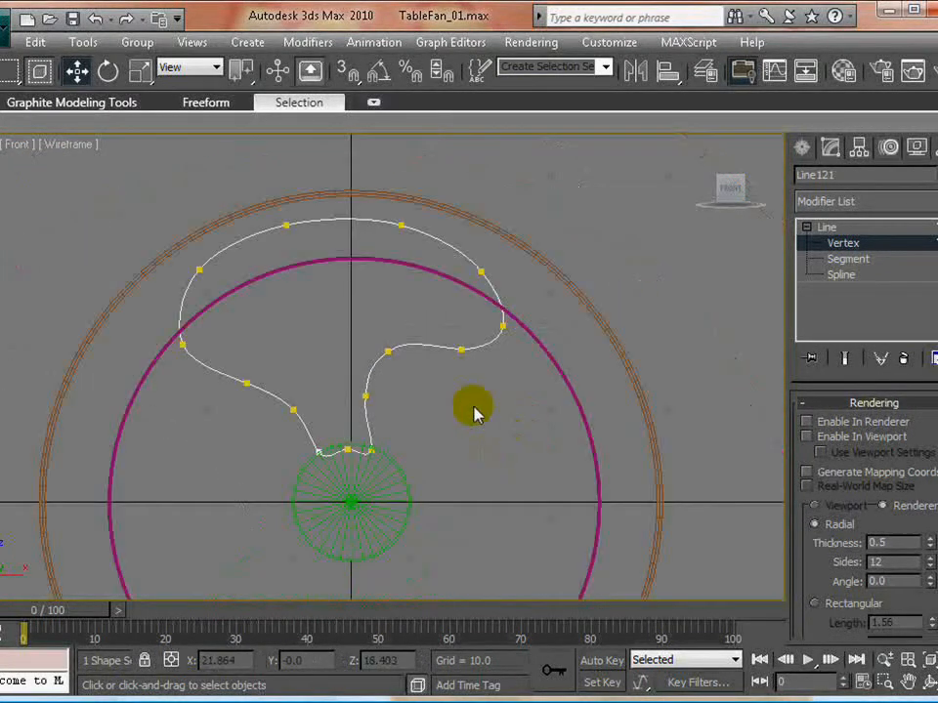
{"action": "left_click", "coordinate": [823, 247]}
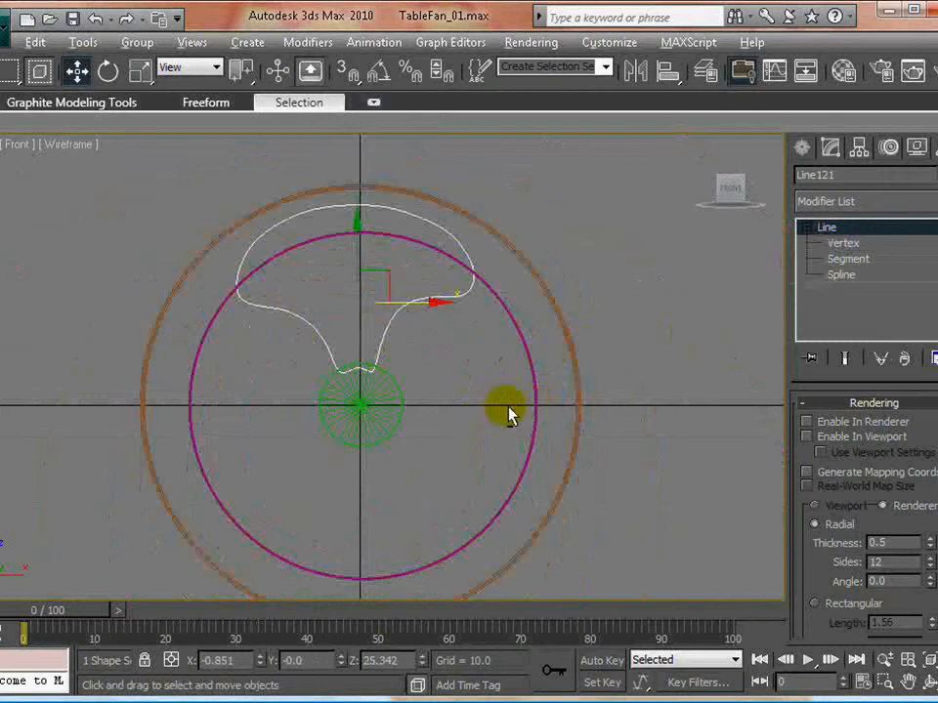
- Apply an Extrude modifier to the blade outline with an amount of 0.5 to give it thickness
{"action": "key", "text": "alt+w"}
{"action": "right_click", "coordinate": [565, 513]}
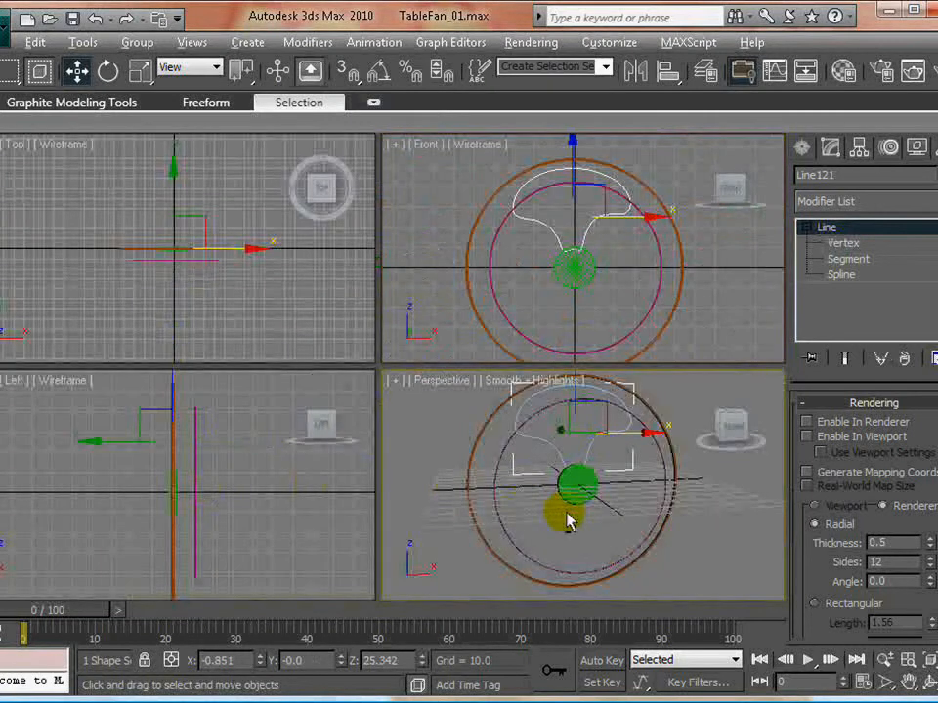
{"action": "key", "text": "alt+w"}
{"action": "middle_click_drag", "start_coordinate": [570, 520], "coordinate": [364, 384], "text": "alt"}
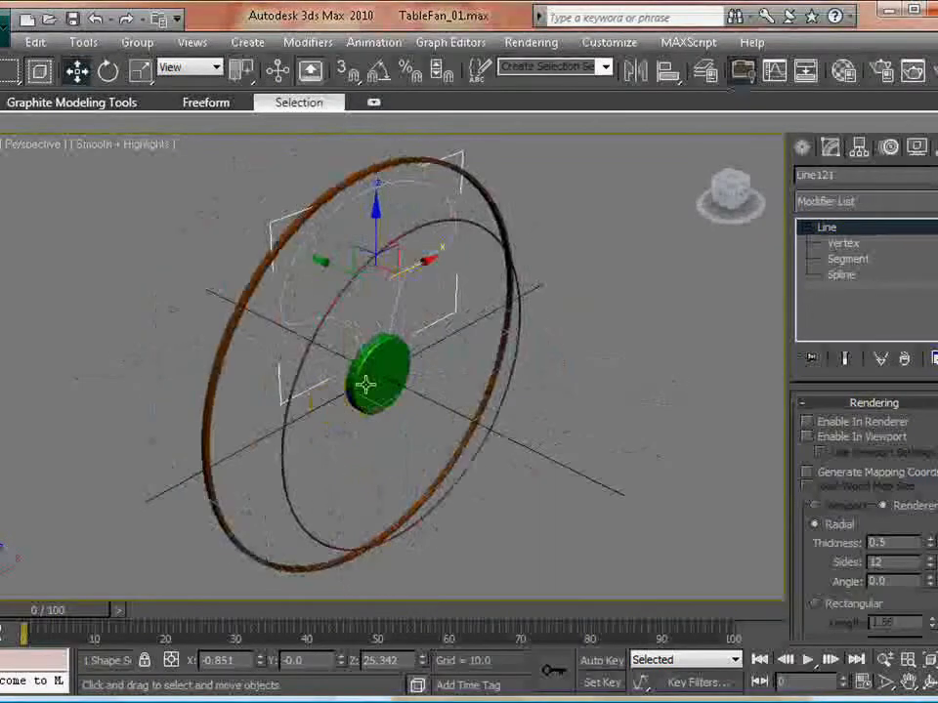
{"action": "scroll", "coordinate": [379, 437], "scroll_direction": "up", "scroll_amount": 8}
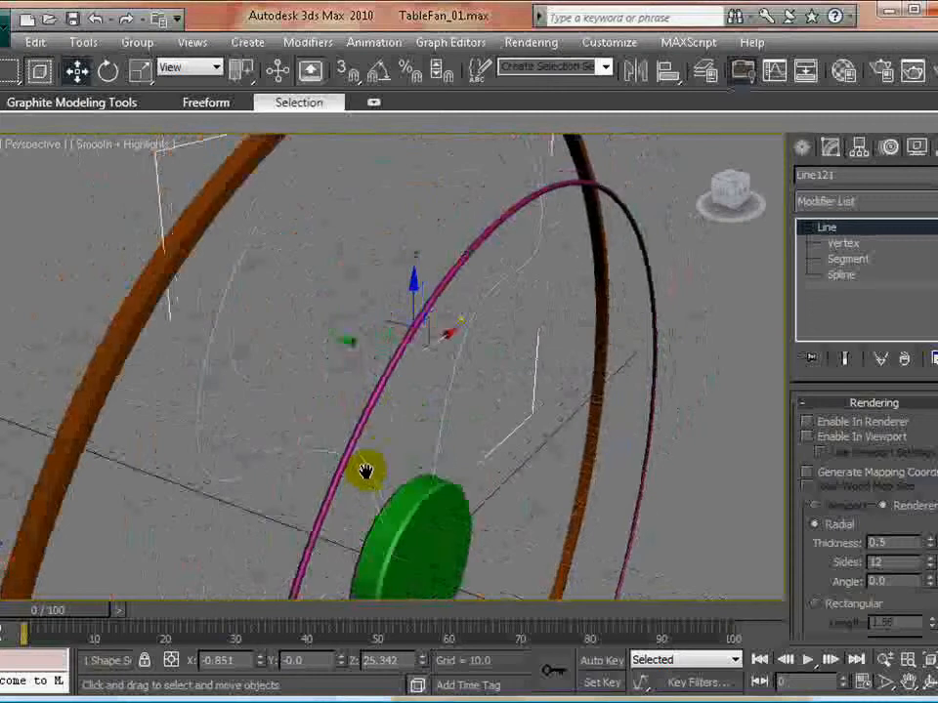
{"action": "scroll", "coordinate": [364, 471], "scroll_direction": "down", "scroll_amount": 4}
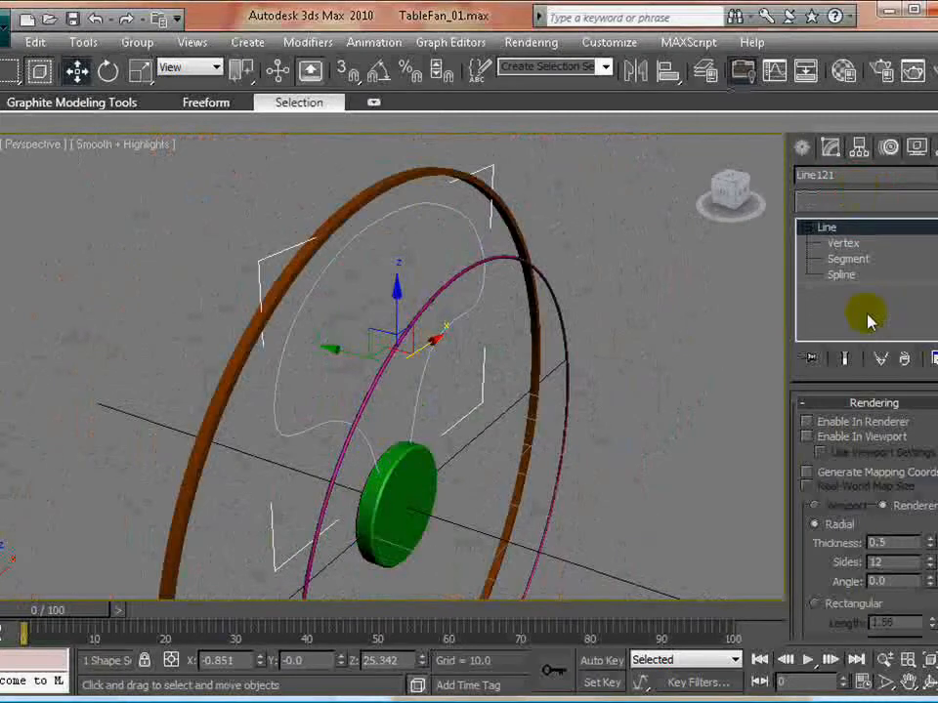
{"action": "left_click", "coordinate": [861, 201]}
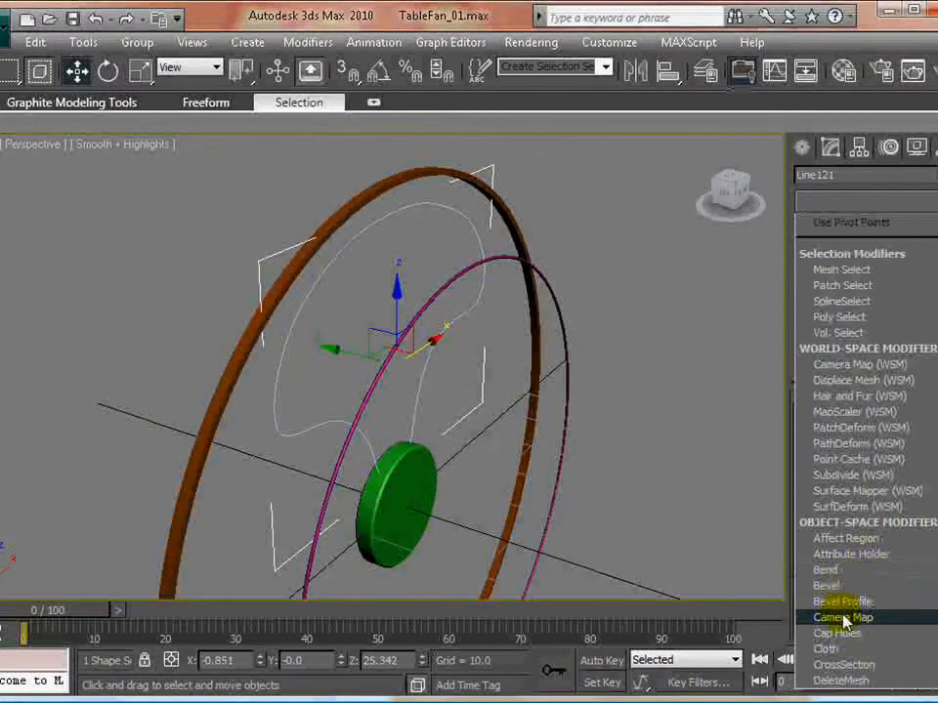
{"action": "scroll", "coordinate": [849, 586], "scroll_direction": "down", "scroll_amount": 10}
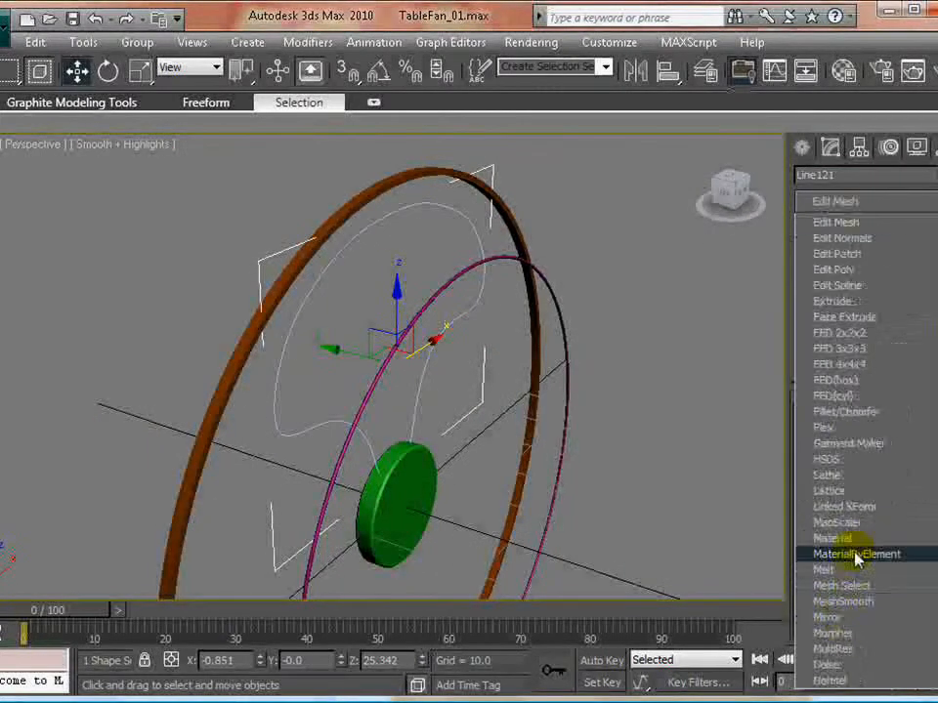
{"action": "left_click", "coordinate": [832, 302]}
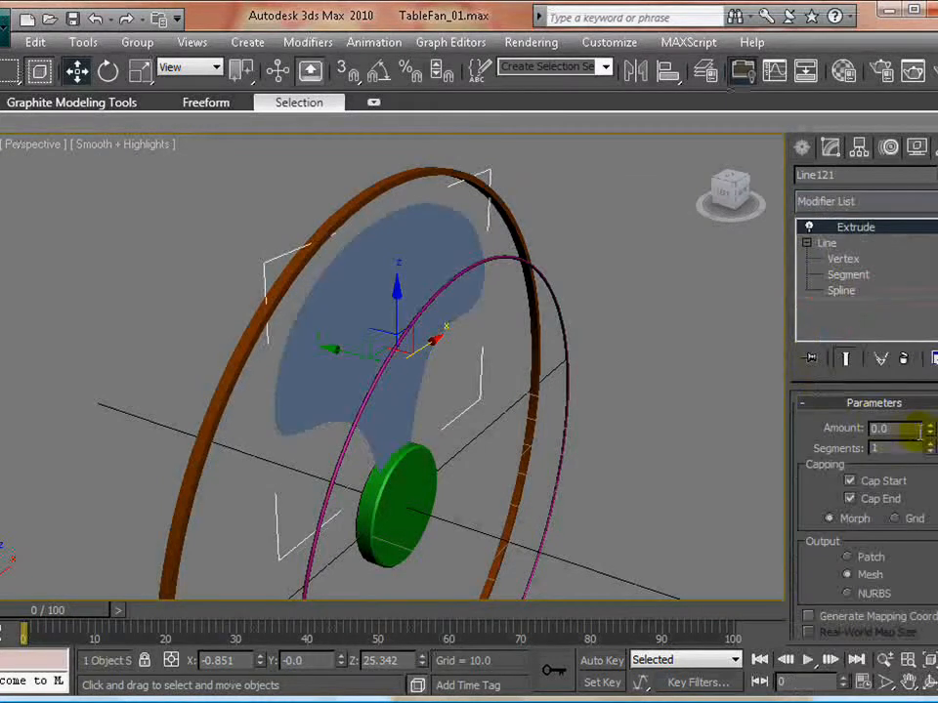
{"action": "left_click_drag", "start_coordinate": [930, 430], "coordinate": [930, 441]}
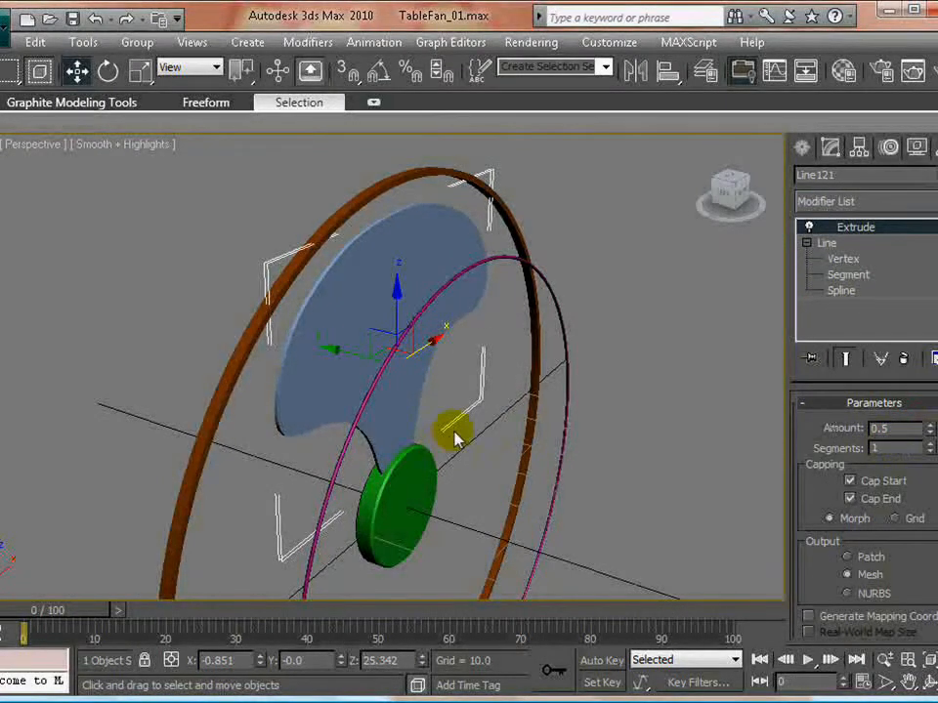
- Add a Twist modifier to the extruded blade, with a twist angle of -17.0 about the Y axis
{"action": "middle_click_drag", "start_coordinate": [433, 451], "coordinate": [272, 425], "text": "alt"}
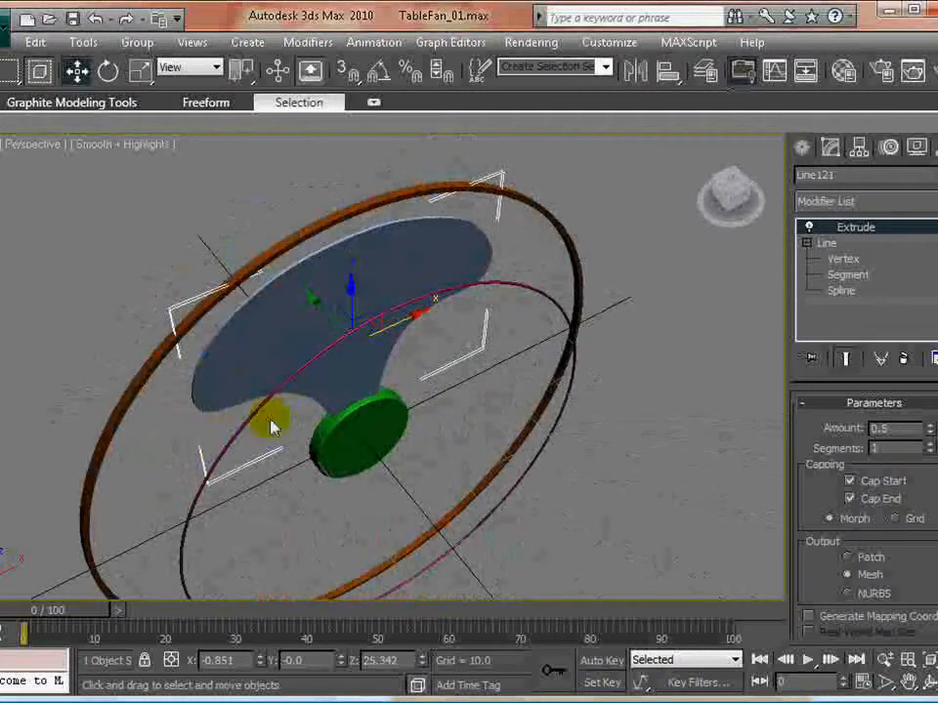
{"action": "left_click", "coordinate": [862, 201]}
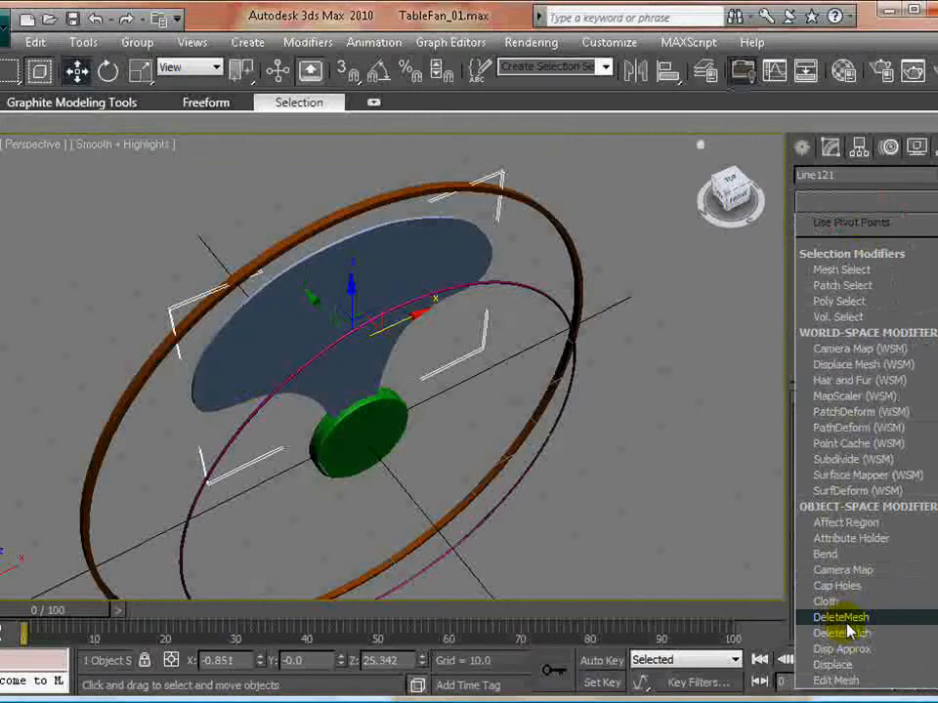
{"action": "scroll", "coordinate": [847, 625], "scroll_direction": "down", "scroll_amount": 15}
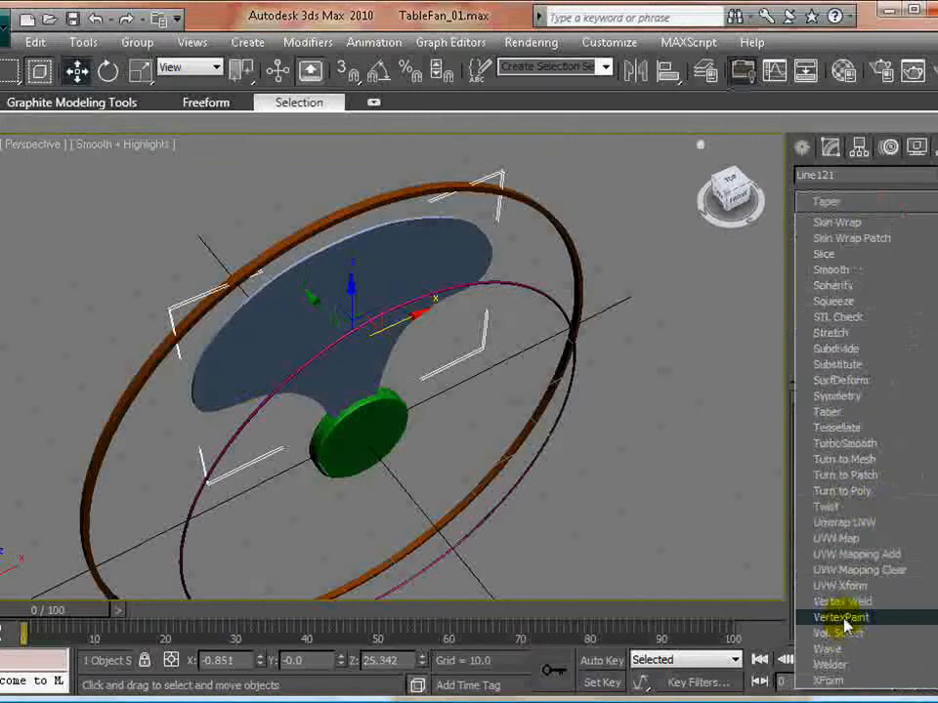
{"action": "left_click", "coordinate": [826, 508]}
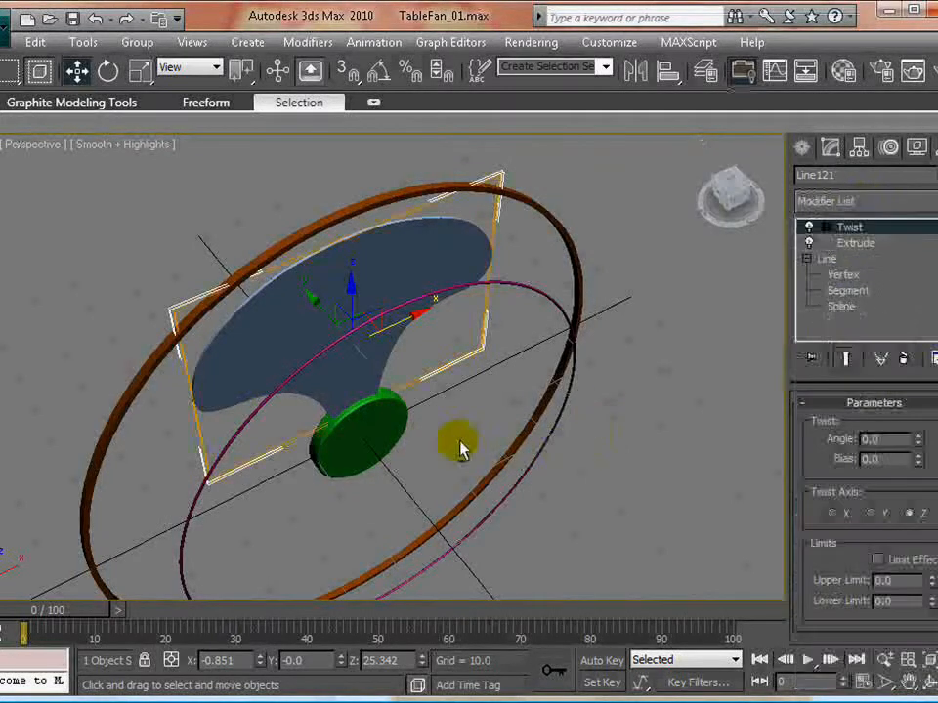
{"action": "middle_click_drag", "start_coordinate": [456, 444], "coordinate": [462, 416], "text": "alt"}
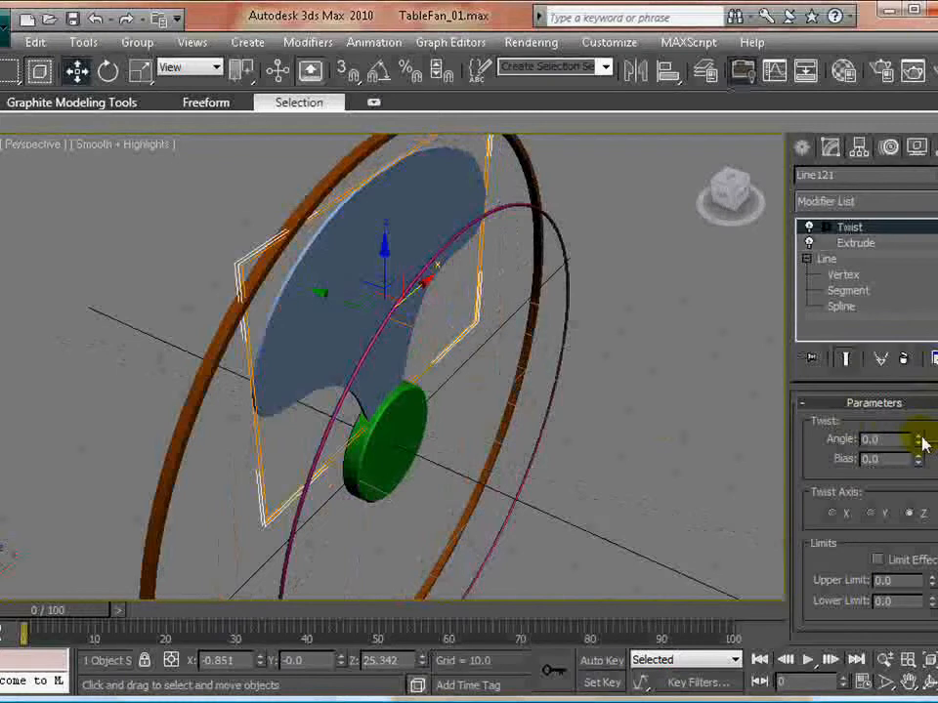
{"action": "left_click_drag", "start_coordinate": [921, 438], "coordinate": [920, 426]}
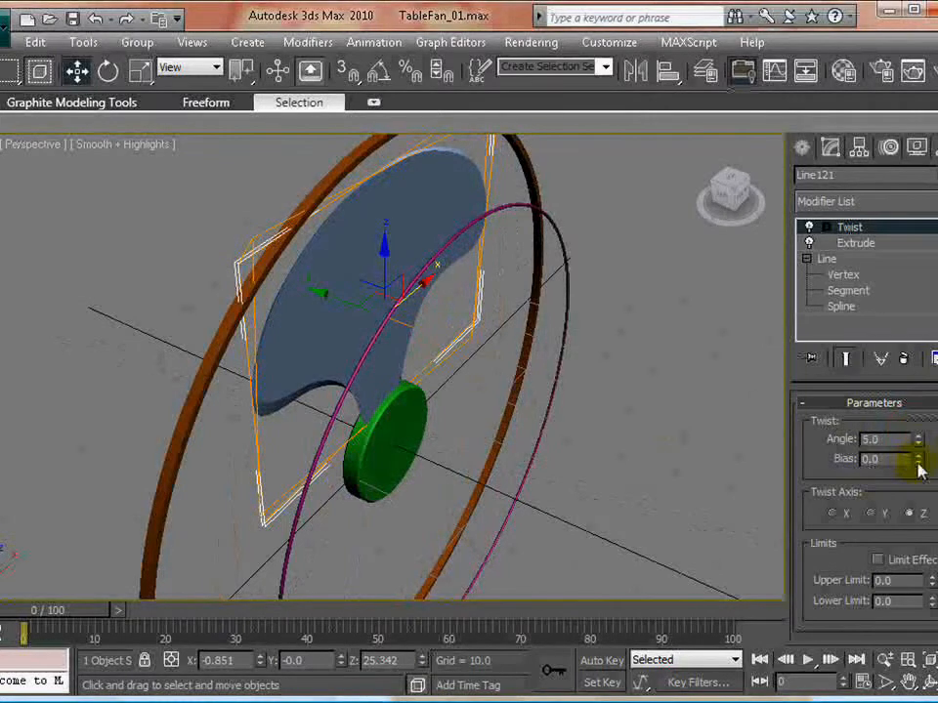
{"action": "left_click", "coordinate": [870, 513]}
{"action": "middle_click_drag", "start_coordinate": [529, 428], "coordinate": [913, 456], "text": "alt"}
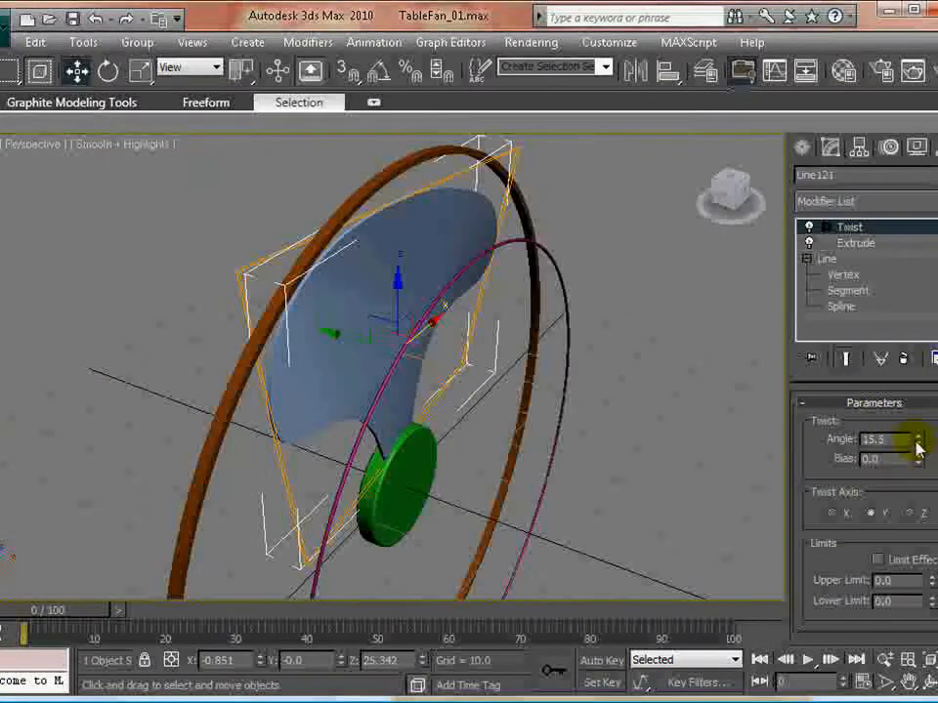
{"action": "left_click_drag", "start_coordinate": [920, 441], "coordinate": [919, 464]}
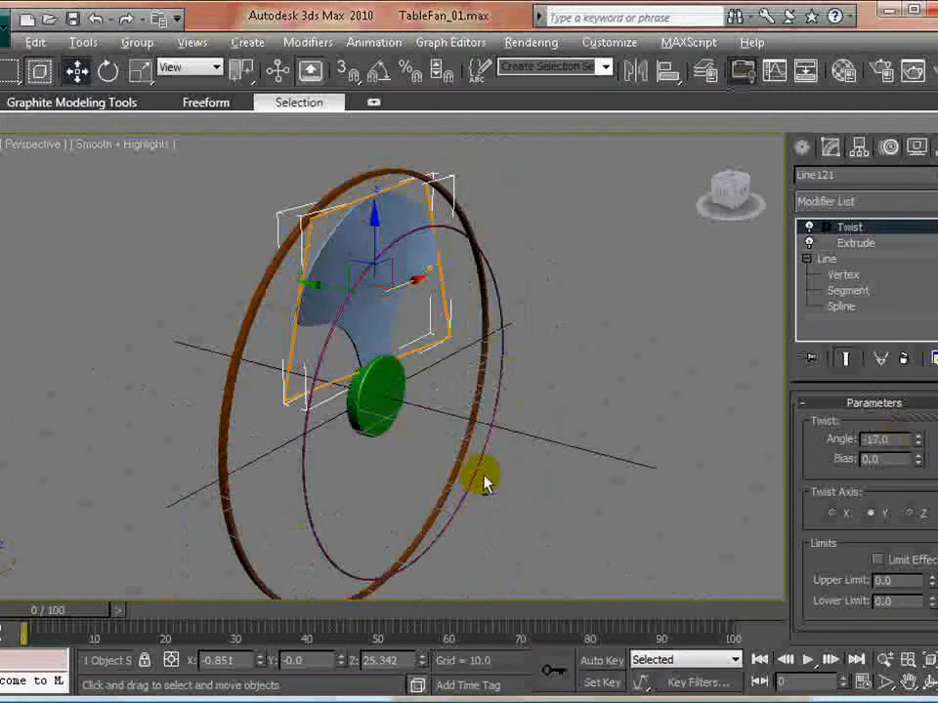
{"action": "middle_click_drag", "start_coordinate": [484, 482], "coordinate": [437, 484], "text": "alt"}
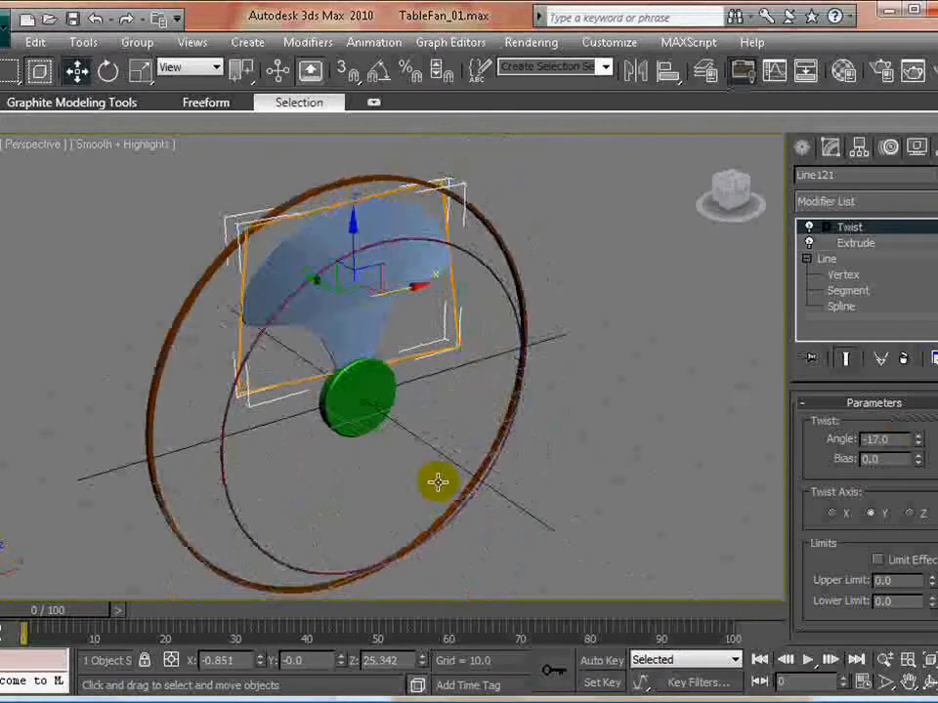
- Align only the blade's pivot to the chamfered hub's pivot point in X, Y and Z, then stop pivot editing
{"action": "left_click", "coordinate": [362, 389]}
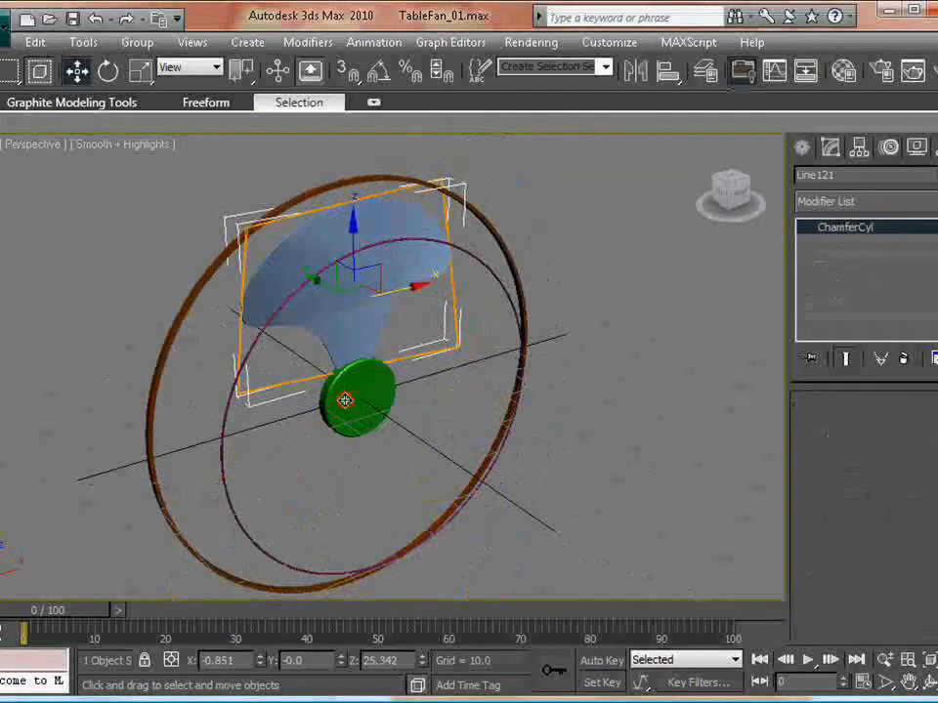
{"action": "left_click", "coordinate": [639, 329]}
{"action": "left_click", "coordinate": [380, 221]}
{"action": "middle_click_drag", "start_coordinate": [456, 445], "coordinate": [429, 436], "text": "alt"}
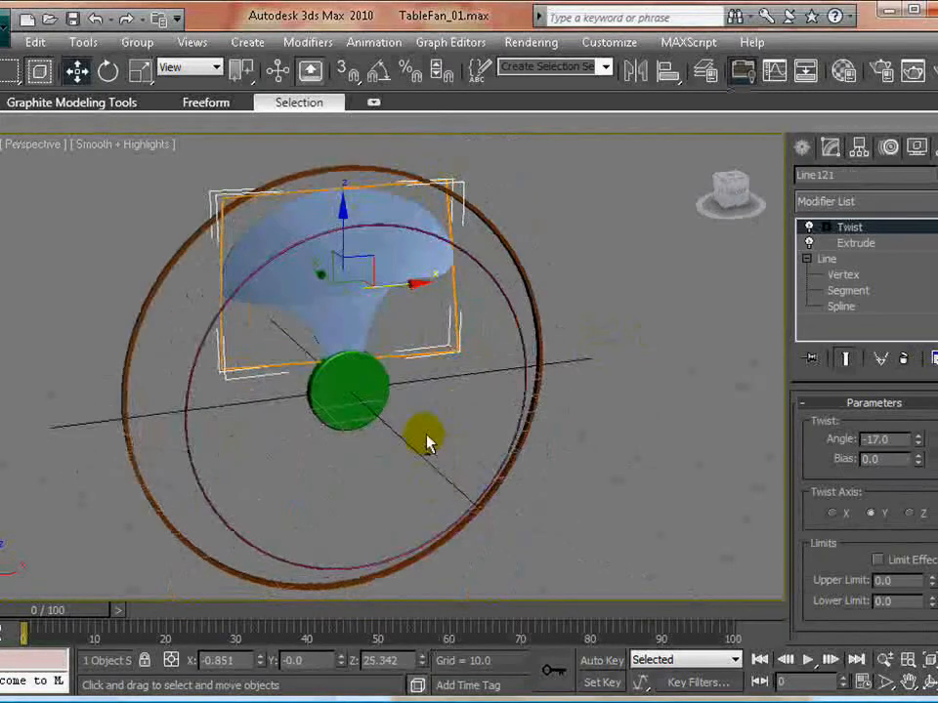
{"action": "left_click", "coordinate": [858, 149]}
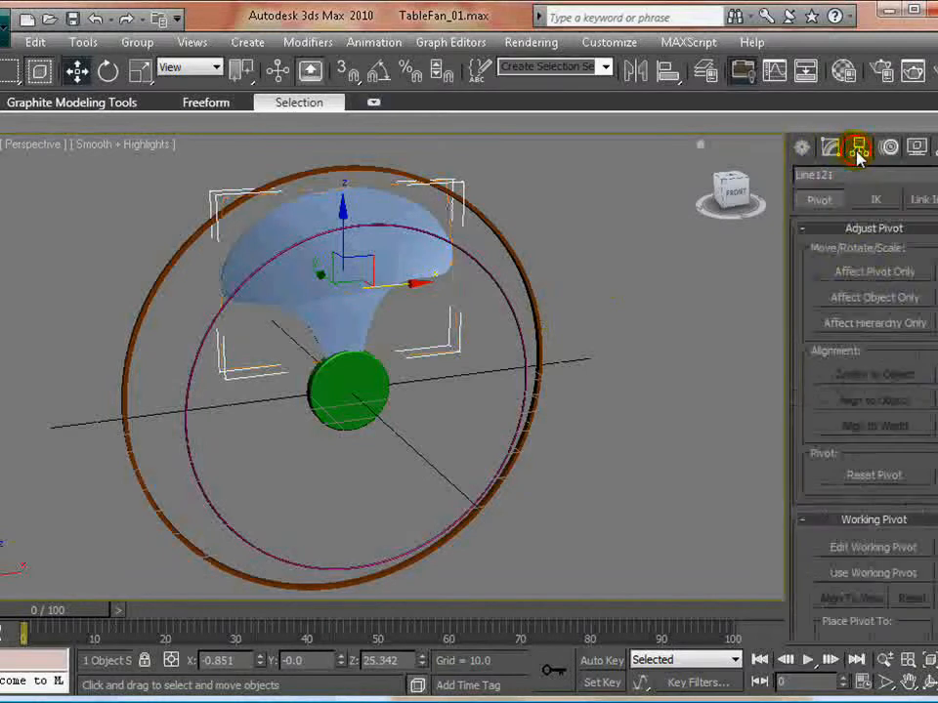
{"action": "left_click", "coordinate": [858, 275]}
{"action": "key", "text": "alt+a"}
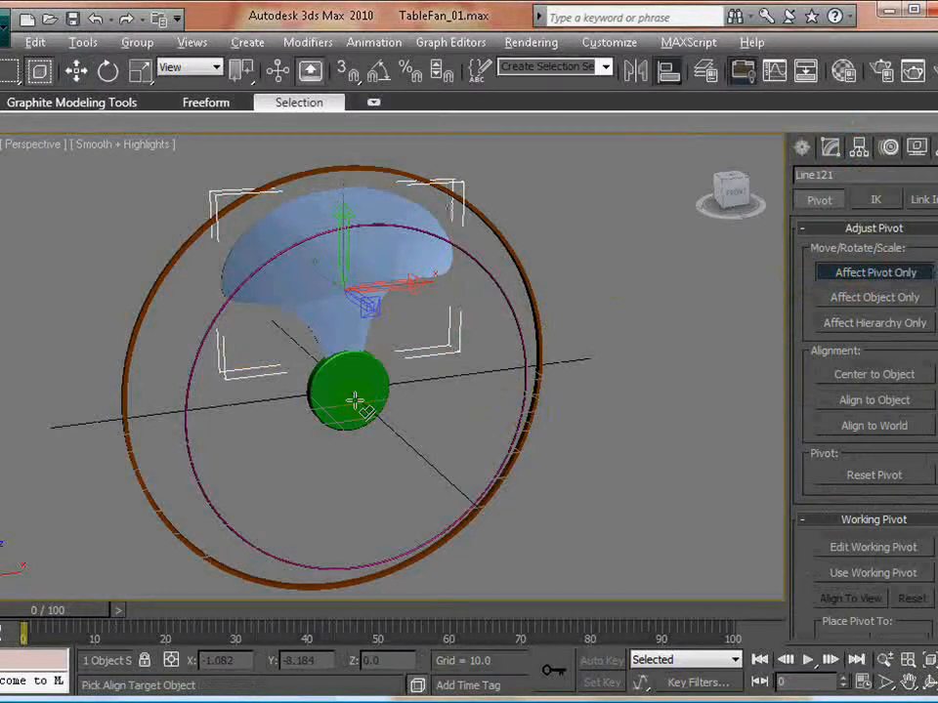
{"action": "left_click", "coordinate": [352, 397]}
{"action": "left_click_drag", "start_coordinate": [442, 174], "coordinate": [630, 161]}
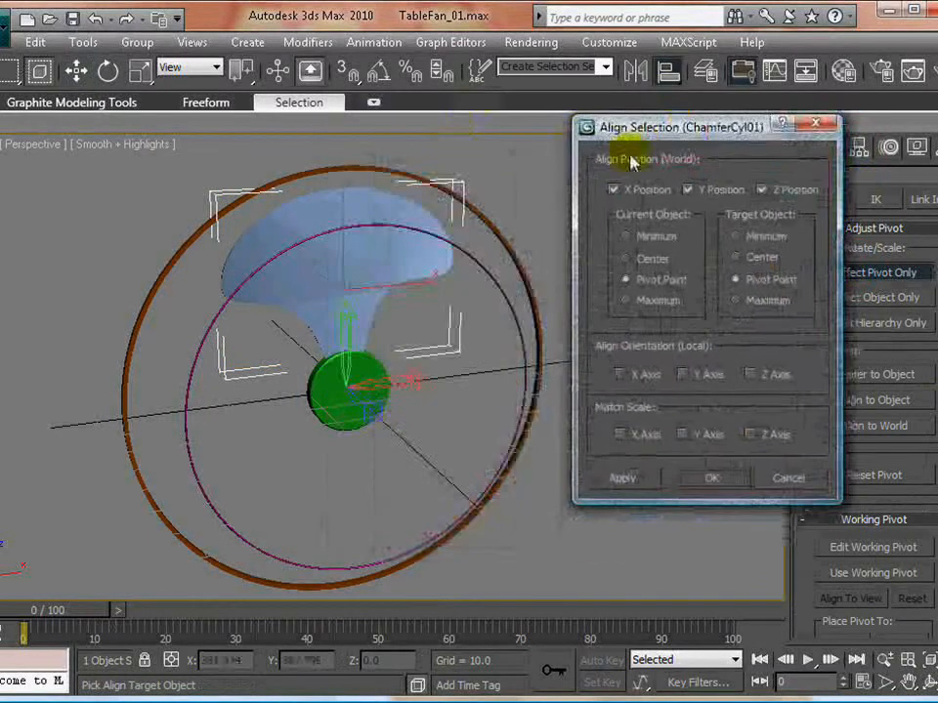
{"action": "left_click", "coordinate": [713, 481]}
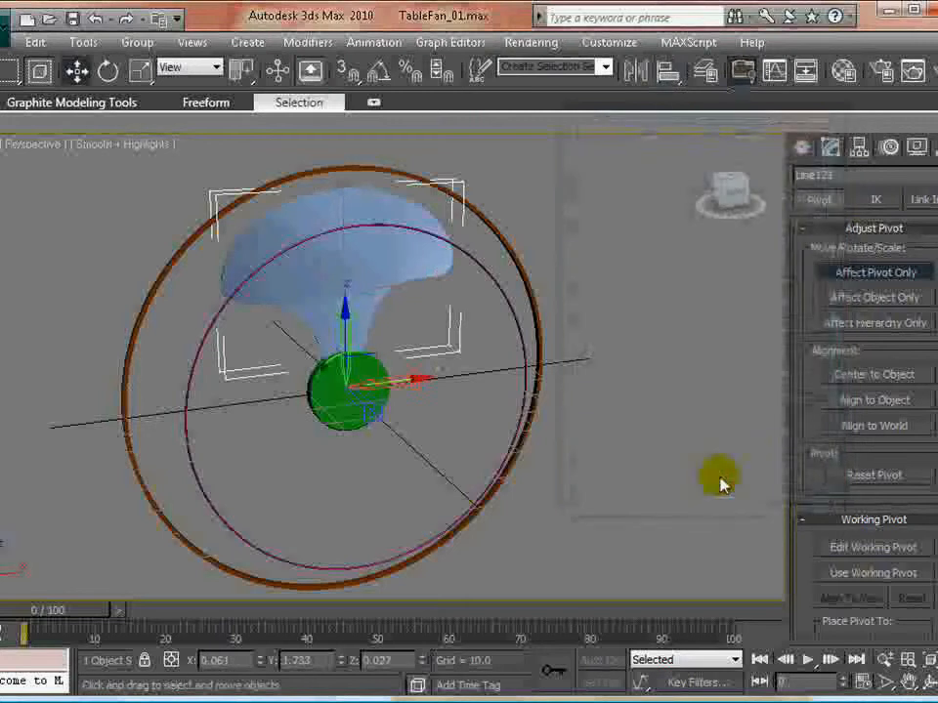
{"action": "left_click", "coordinate": [865, 271]}
- Clone the blade by rotating it around the hub with angle snap, making 2 instances so three blades are evenly spaced
{"action": "right_click", "coordinate": [576, 360]}
{"action": "left_click", "coordinate": [598, 386]}
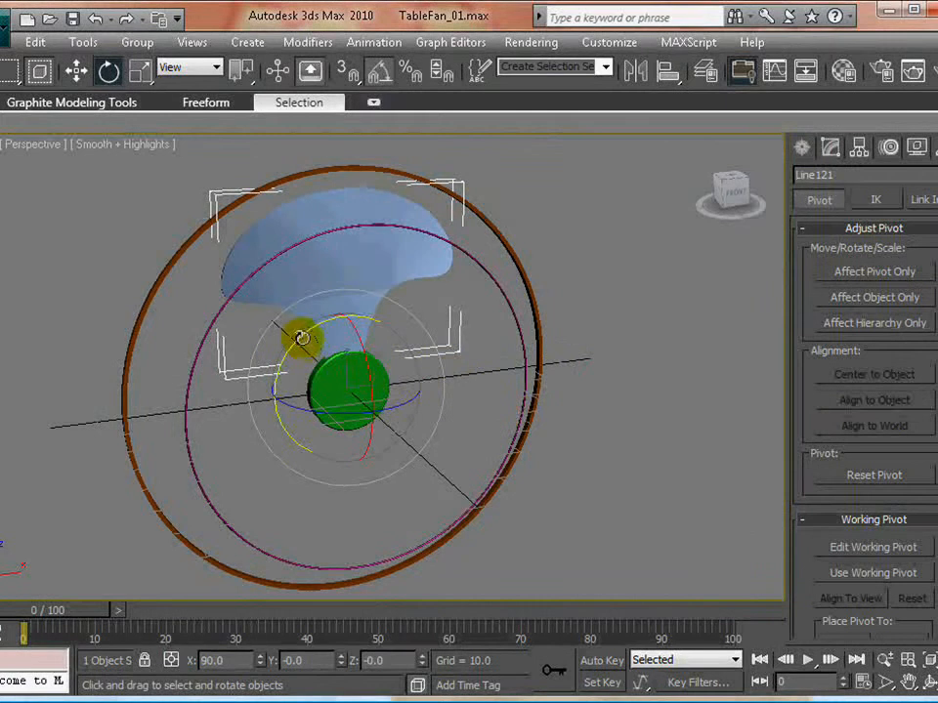
{"action": "mouse_move", "coordinate": [300, 339]}
{"action": "left_mouse_down", "text": "shift"}
{"action": "mouse_move", "coordinate": [335, 325]}
{"action": "mouse_move", "coordinate": [440, 318]}
{"action": "left_mouse_up", "text": "shift"}
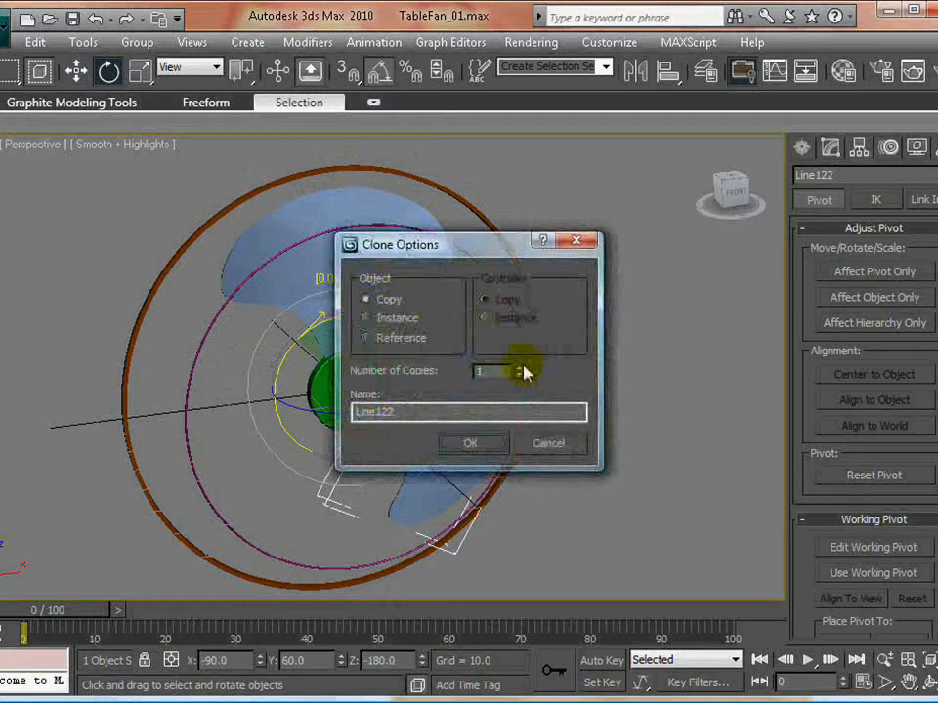
{"action": "left_click", "coordinate": [397, 319]}
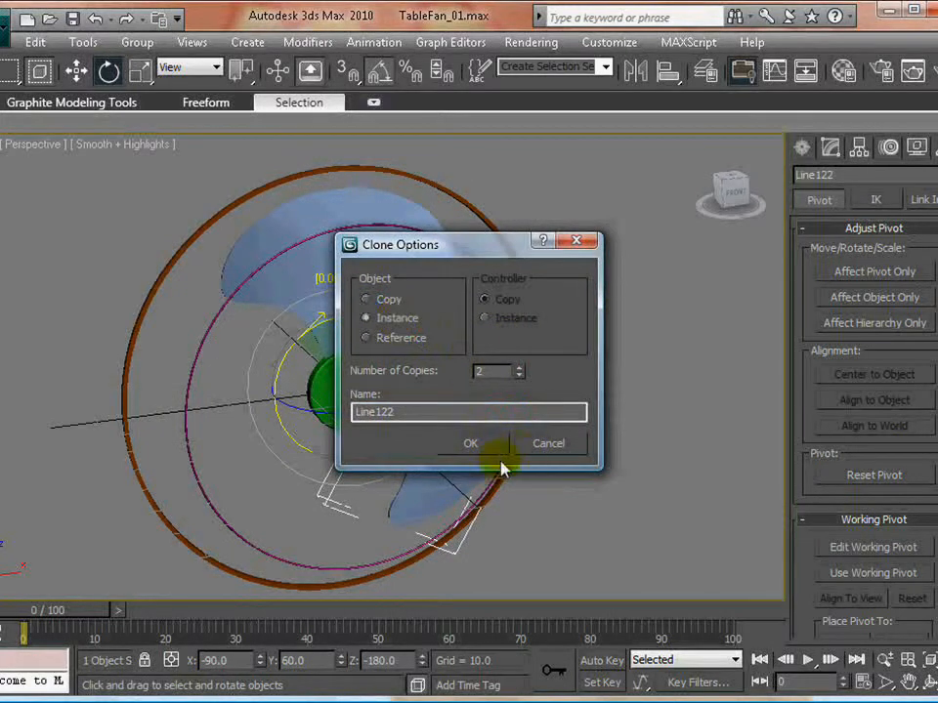
{"action": "left_click", "coordinate": [473, 445]}
{"action": "left_click", "coordinate": [635, 437]}
{"action": "mouse_move", "coordinate": [440, 428]}
{"action": "middle_mouse_down", "text": "alt"}
{"action": "mouse_move", "coordinate": [462, 424]}
{"action": "mouse_move", "coordinate": [492, 396]}
{"action": "mouse_move", "coordinate": [346, 435]}
{"action": "mouse_move", "coordinate": [203, 450]}
{"action": "mouse_move", "coordinate": [519, 435]}
{"action": "mouse_move", "coordinate": [391, 444]}
{"action": "middle_mouse_up", "text": "alt"}
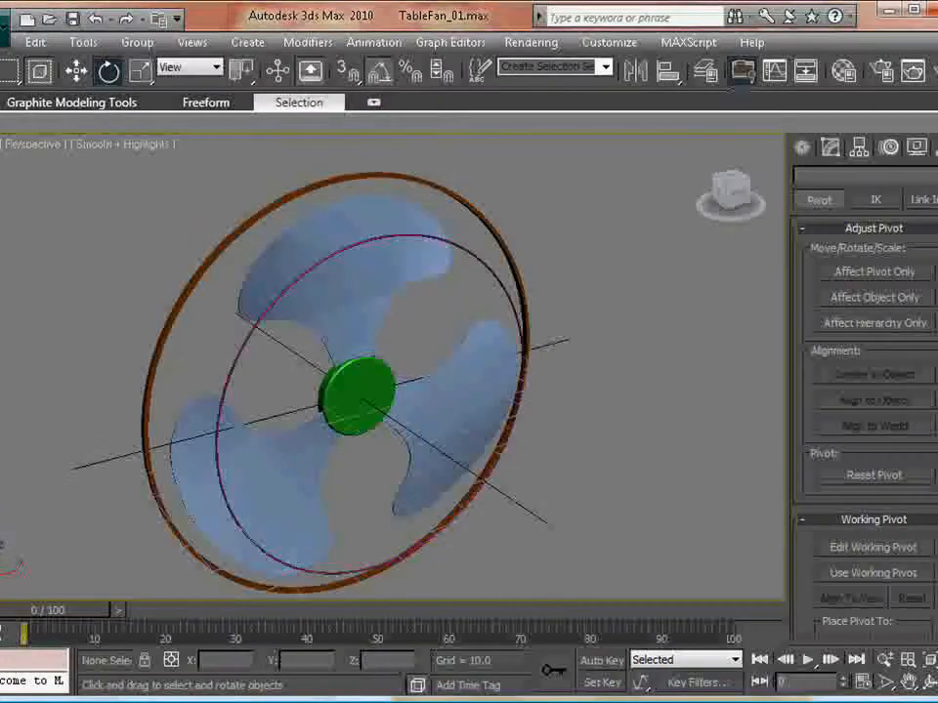
- Unhide the 0 (default) layer to bring back the fan's wire grille around the blades
{"action": "left_click", "coordinate": [83, 43]}
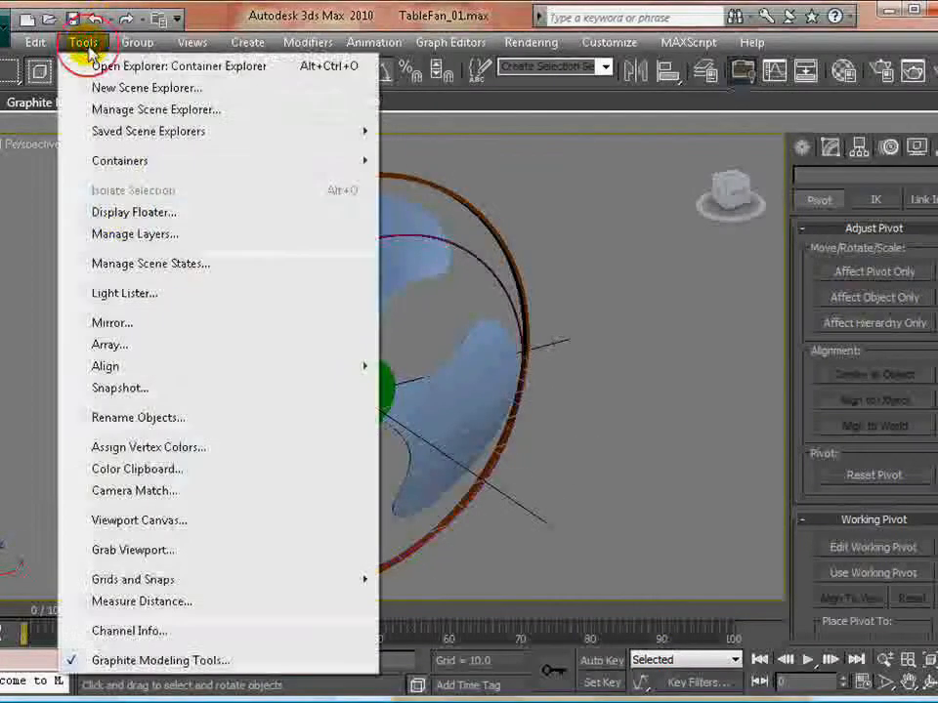
{"action": "left_click", "coordinate": [134, 234]}
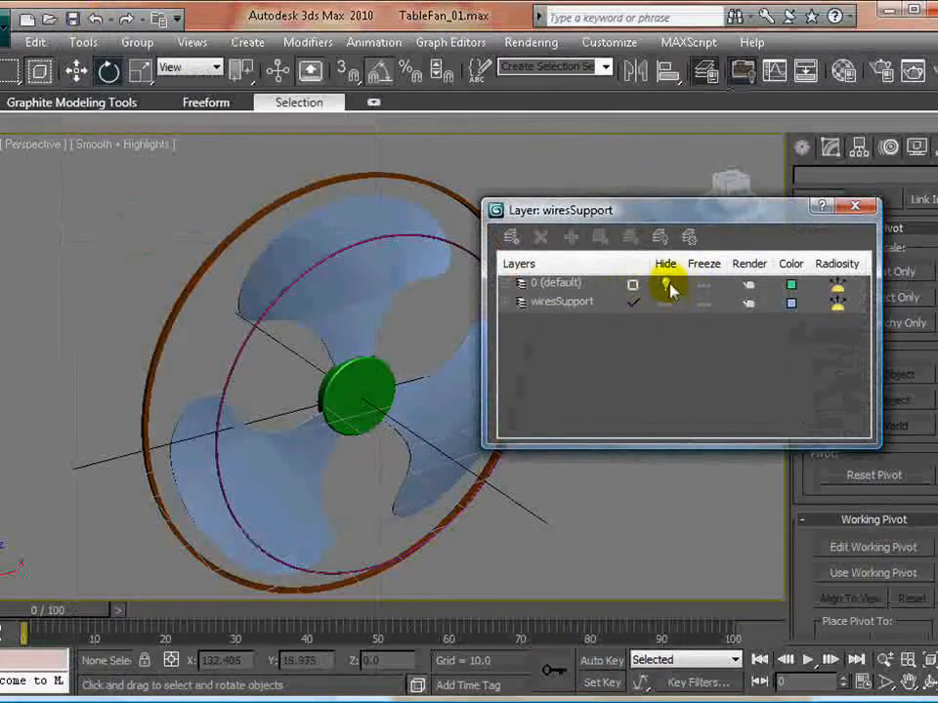
{"action": "left_click", "coordinate": [667, 293]}
{"action": "left_click_drag", "start_coordinate": [547, 209], "coordinate": [758, 192]}
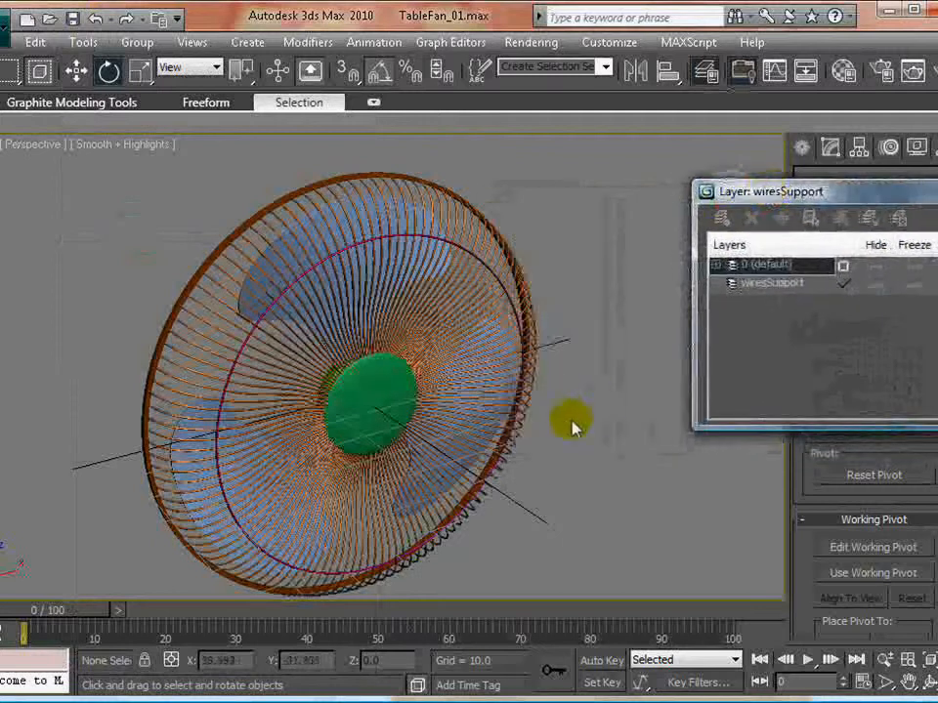
- Switch from rotating to moving objects and render the Perspective view from a more frontal angle
{"action": "right_click", "coordinate": [590, 427]}
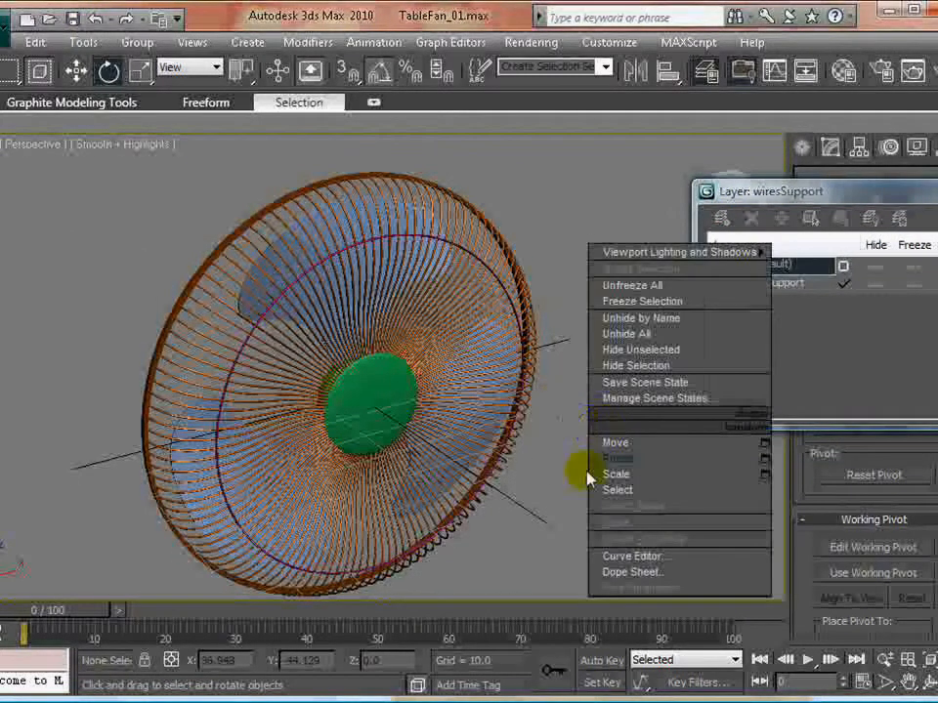
{"action": "left_click", "coordinate": [620, 442]}
{"action": "middle_click_drag", "start_coordinate": [619, 444], "coordinate": [516, 407], "text": "alt"}
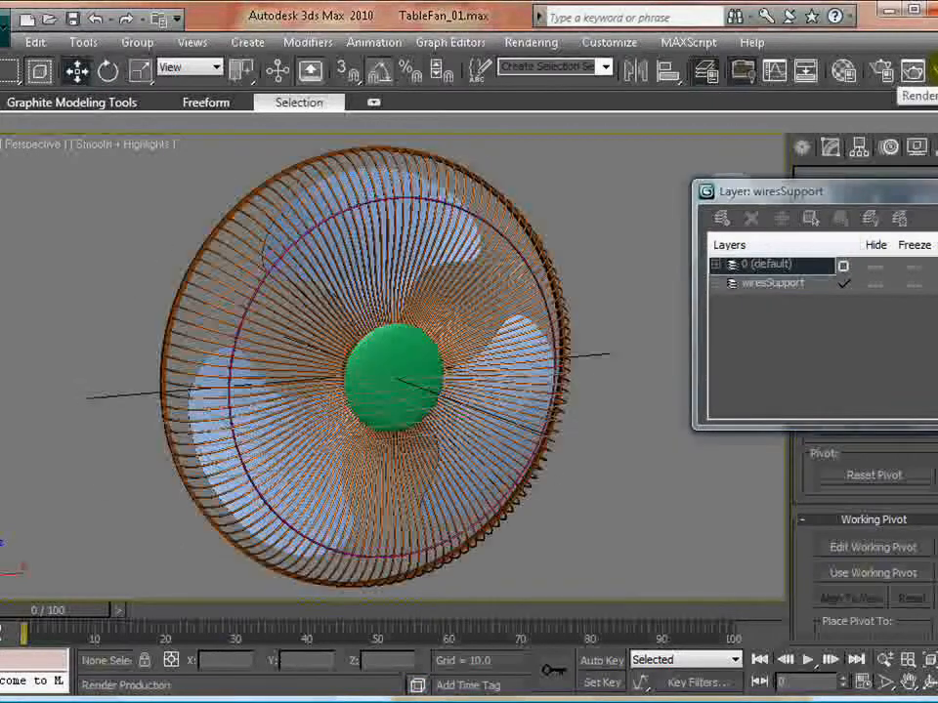
{"action": "left_click", "coordinate": [913, 73]}
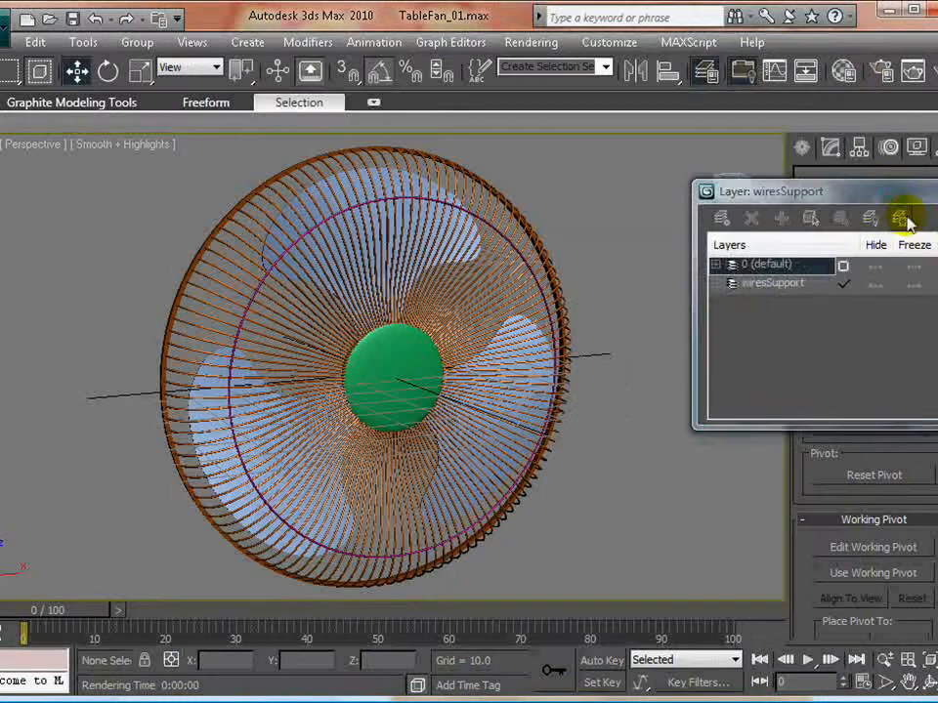
- Add a new layer alongside 0 (default) and wiresSupport
{"action": "left_click_drag", "start_coordinate": [896, 216], "coordinate": [734, 196]}
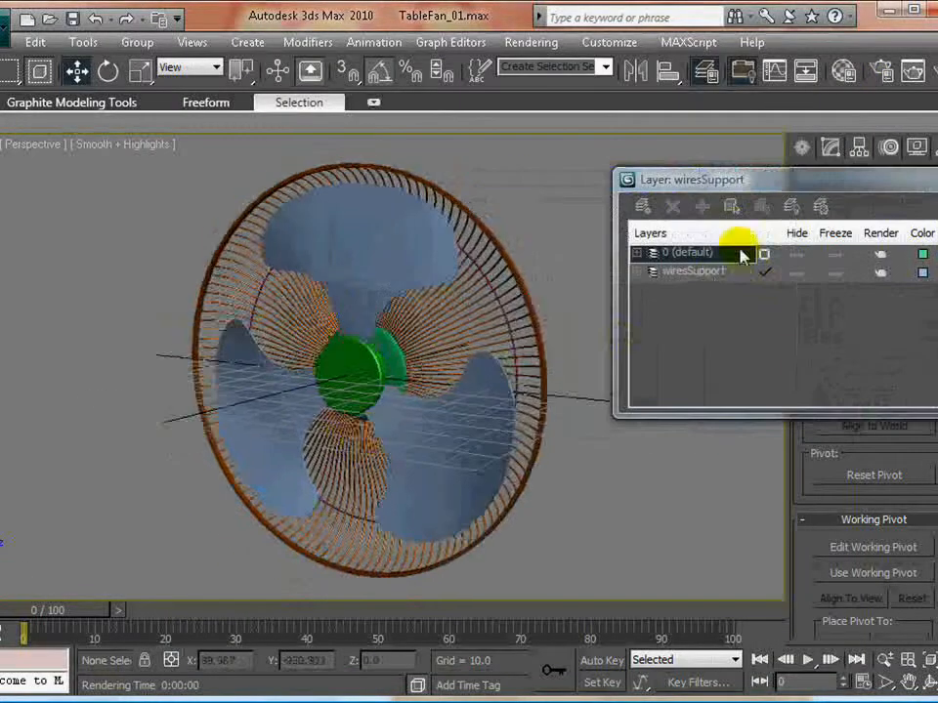
{"action": "left_click", "coordinate": [699, 275]}
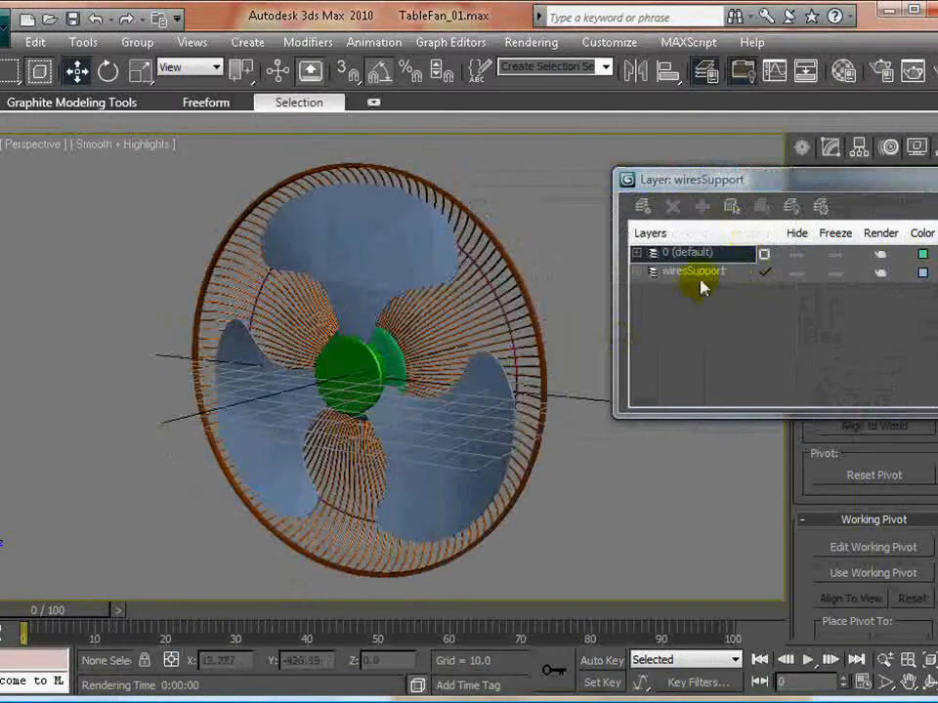
{"action": "left_click", "coordinate": [641, 206]}
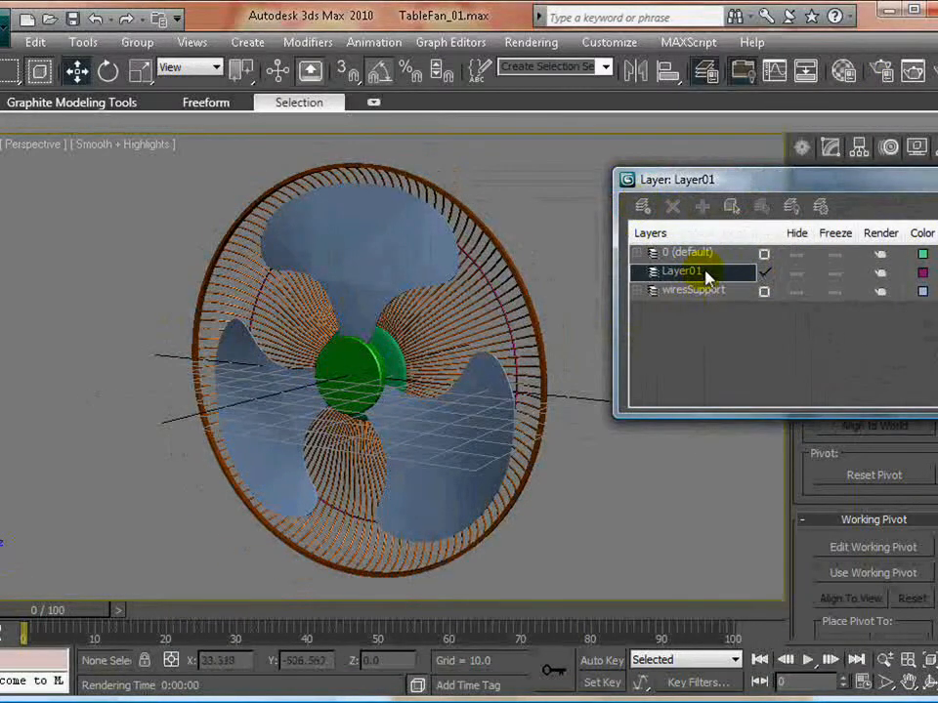
- Assign the three fan blades to Layer01 and hide that layer
{"action": "left_click", "coordinate": [385, 260]}
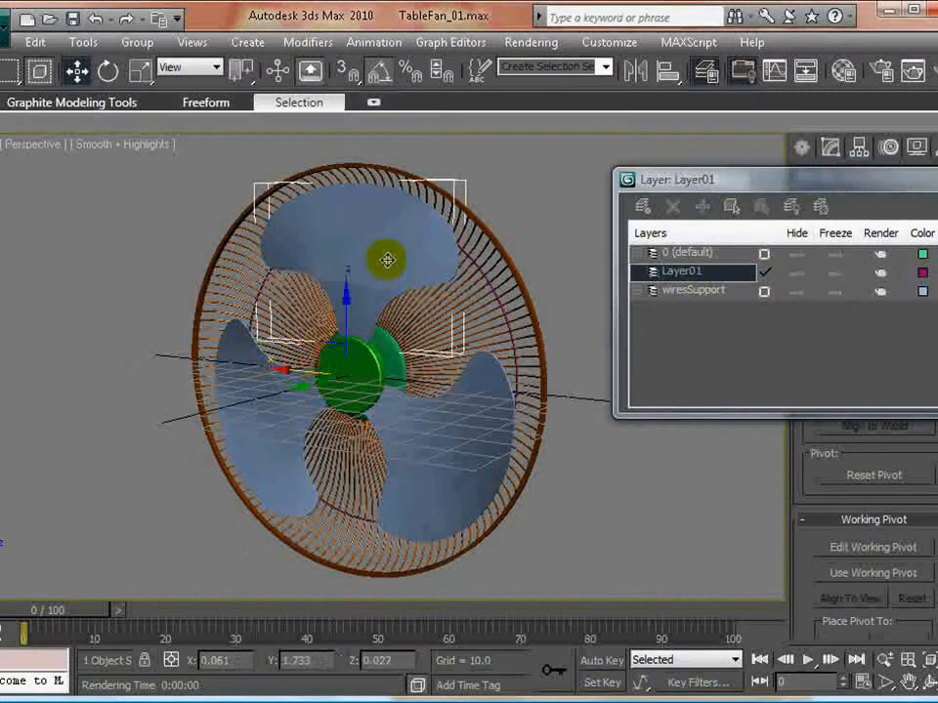
{"action": "left_click", "coordinate": [278, 469], "text": "ctrl"}
{"action": "left_click", "coordinate": [550, 403], "text": "ctrl"}
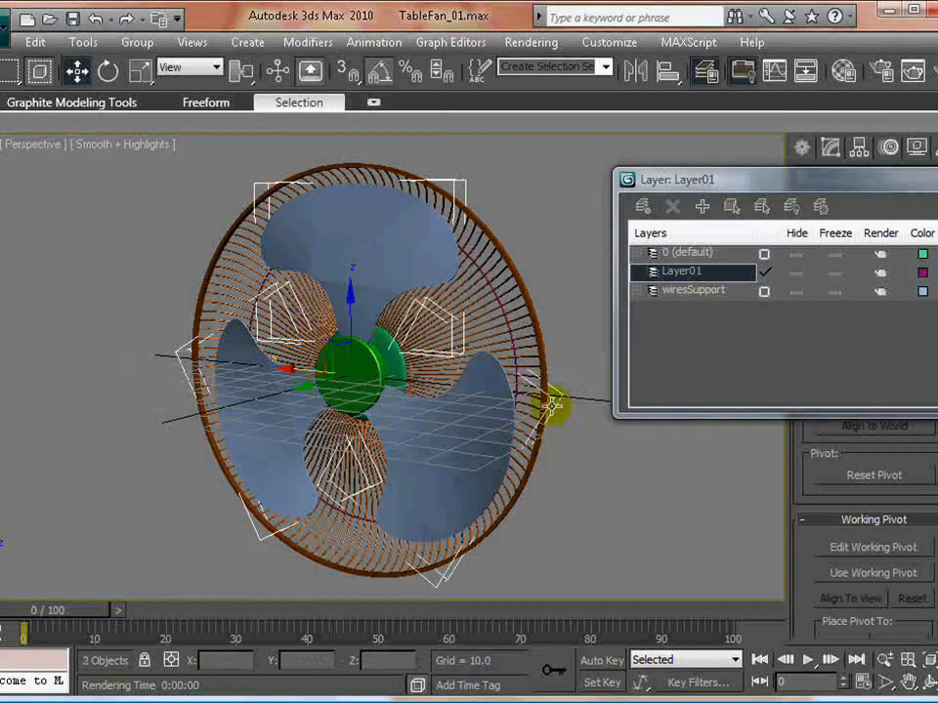
{"action": "left_click", "coordinate": [701, 206]}
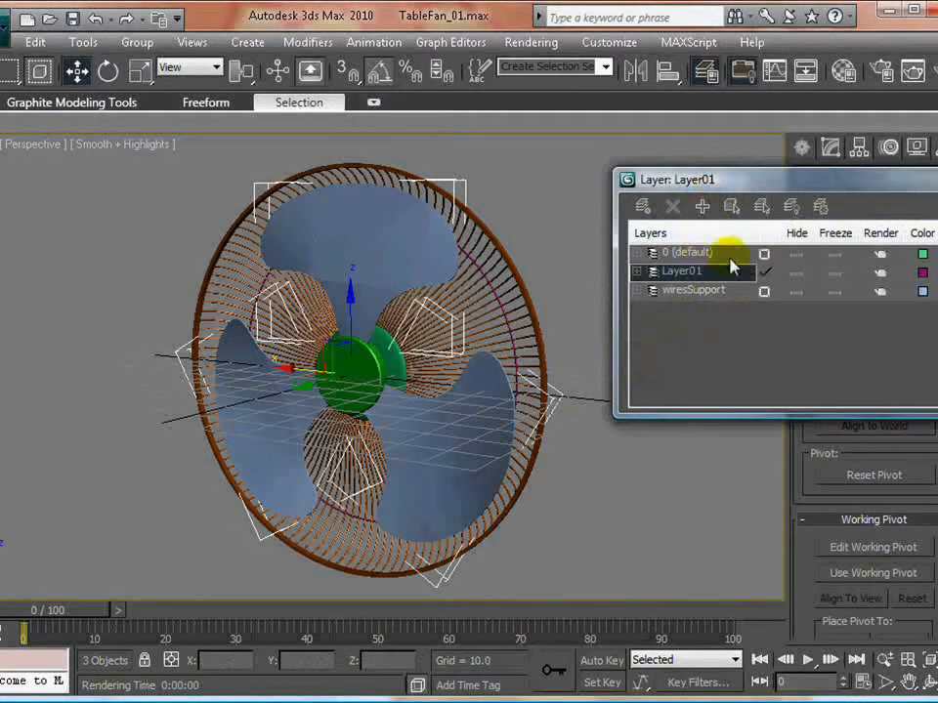
{"action": "left_click", "coordinate": [796, 272]}
- Add the bright green hub at the blades' centre to the hidden Layer01 and clear the selection
{"action": "left_click", "coordinate": [376, 373]}
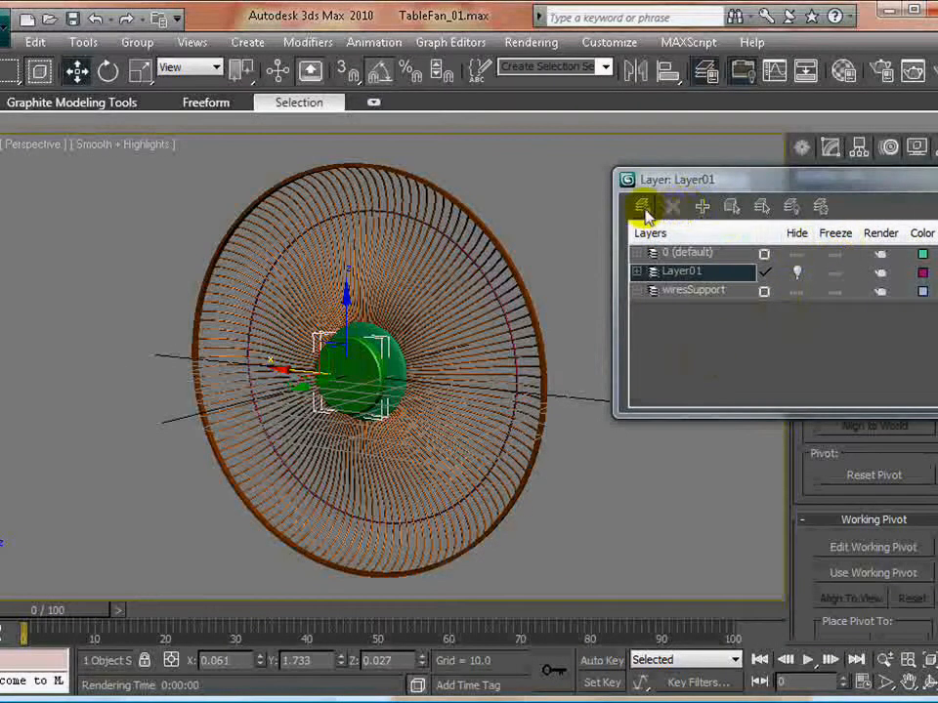
{"action": "left_click", "coordinate": [704, 208]}
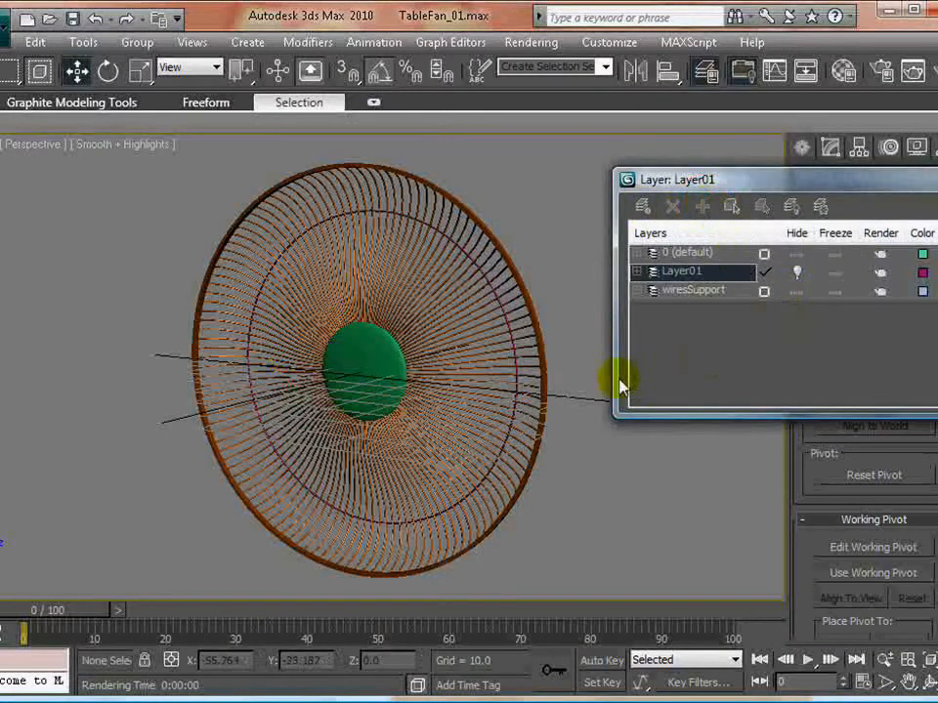
{"action": "left_click", "coordinate": [498, 514]}
- Rename Layer01 to fanRakes and make 0 (default) the current layer
{"action": "left_click", "coordinate": [700, 273]}
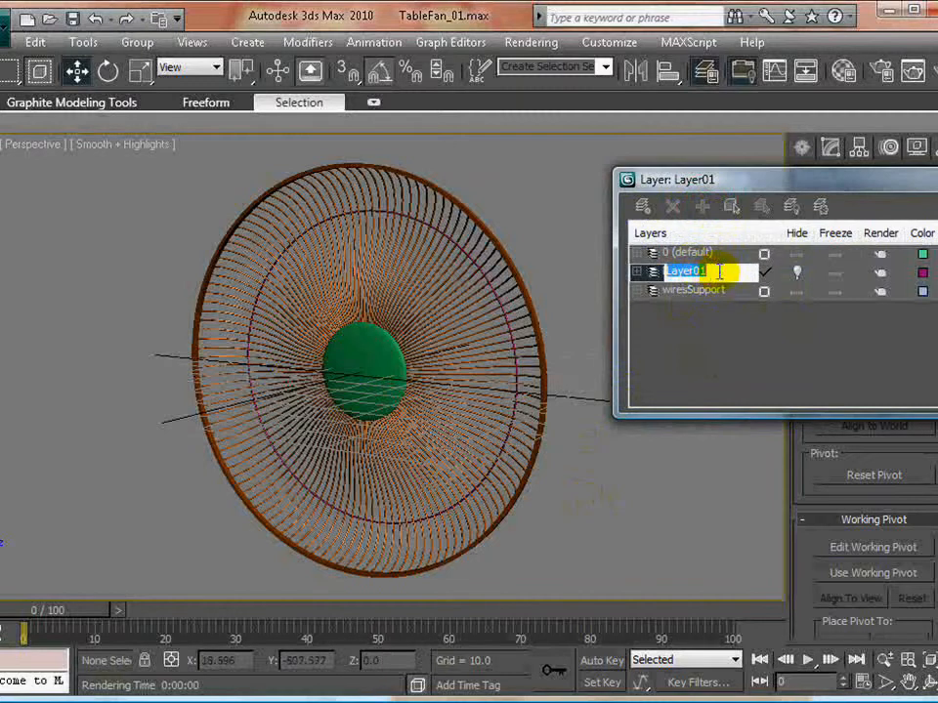
{"action": "type", "text": "fanRake"}
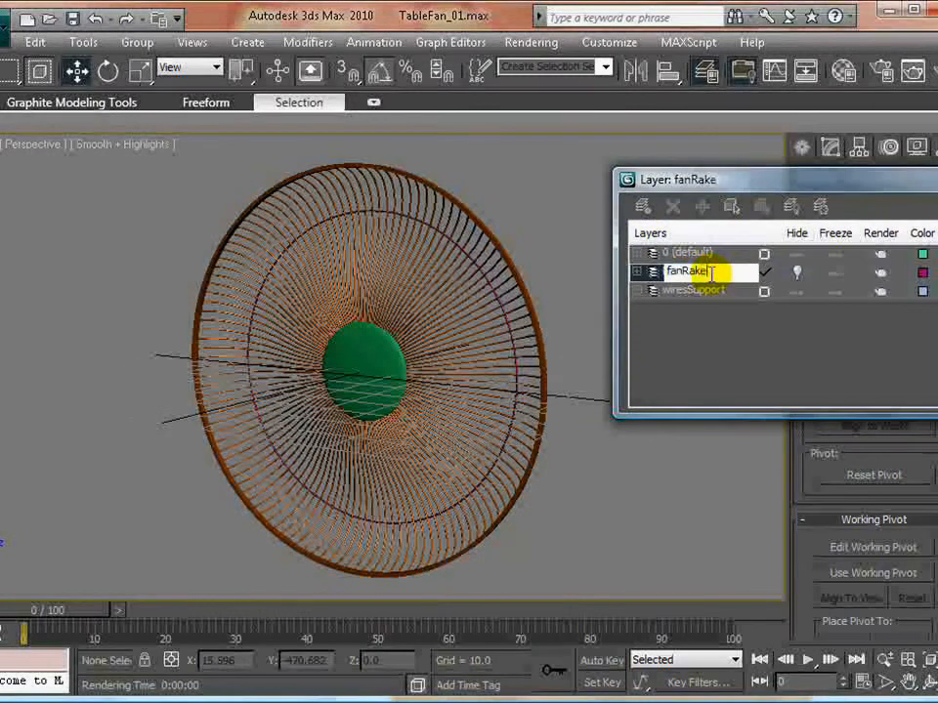
{"action": "type", "text": "s"}
{"action": "left_click", "coordinate": [701, 253]}
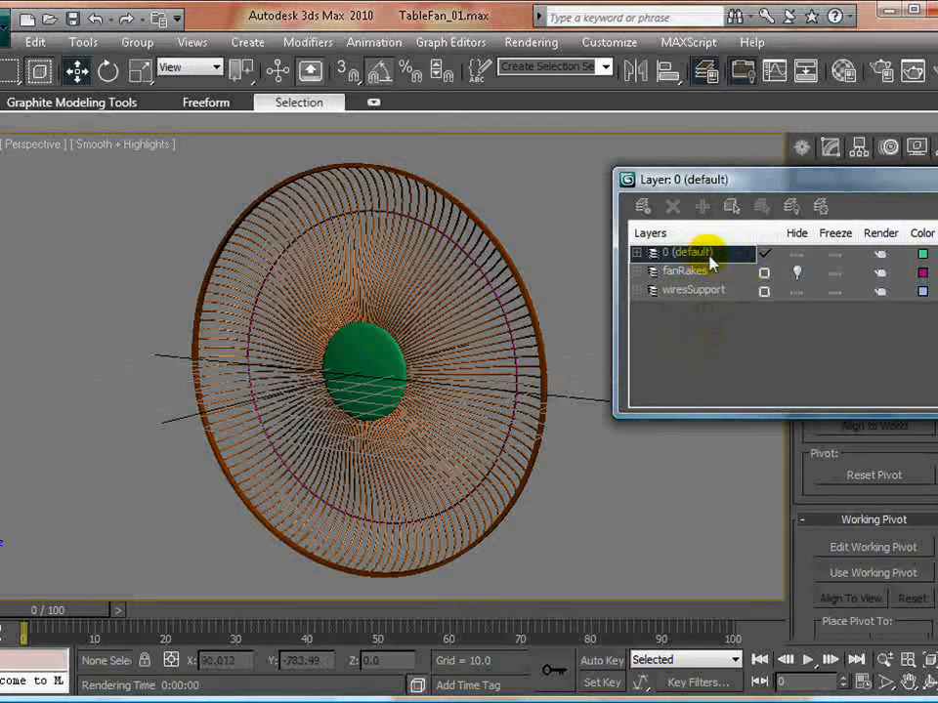
{"action": "left_click", "coordinate": [704, 273]}
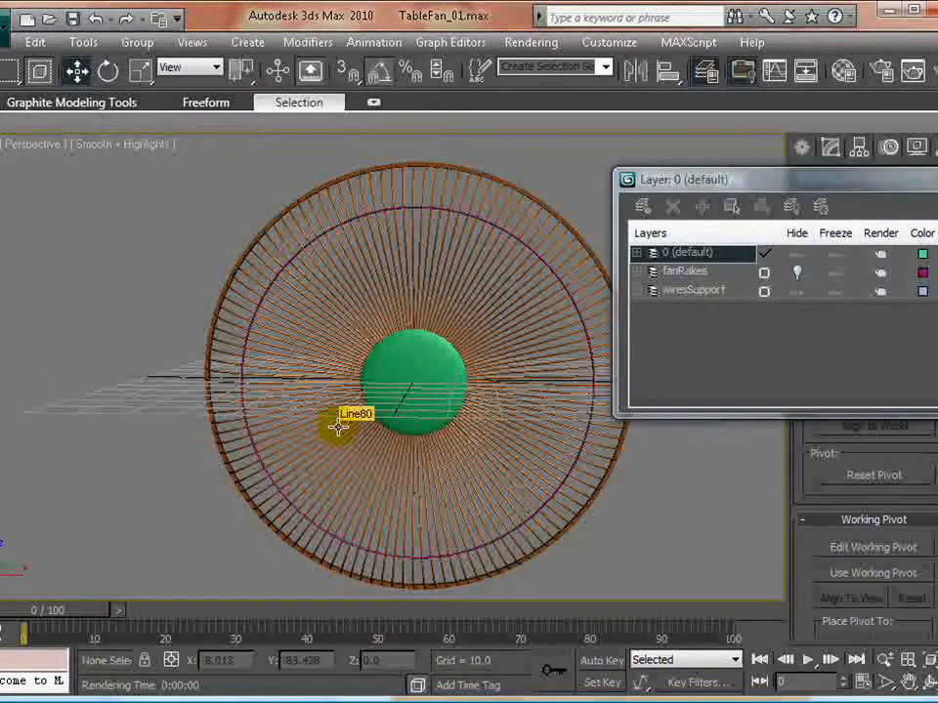
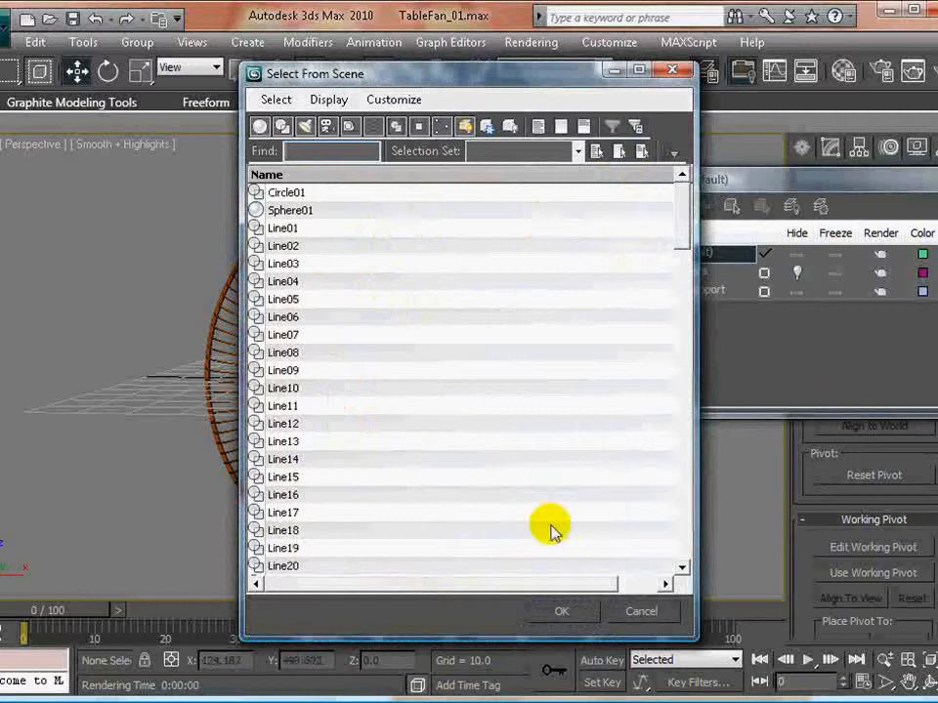
- Select all remaining visible fan parts and place them on a new layer
{"action": "left_click", "coordinate": [277, 101]}
{"action": "left_click", "coordinate": [310, 121]}
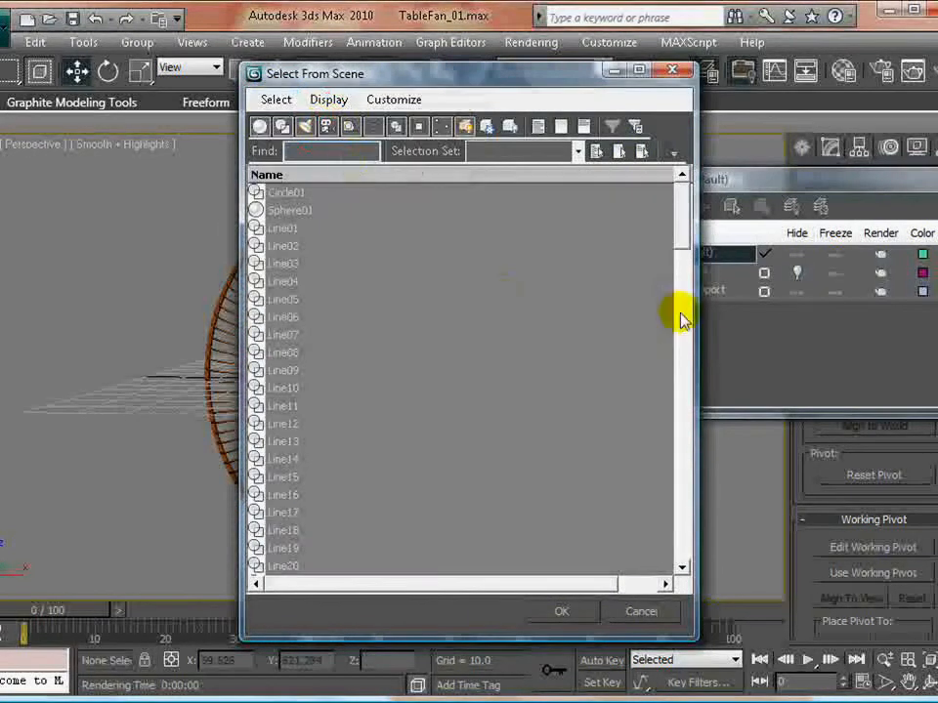
{"action": "left_click_drag", "start_coordinate": [530, 84], "coordinate": [249, 90]}
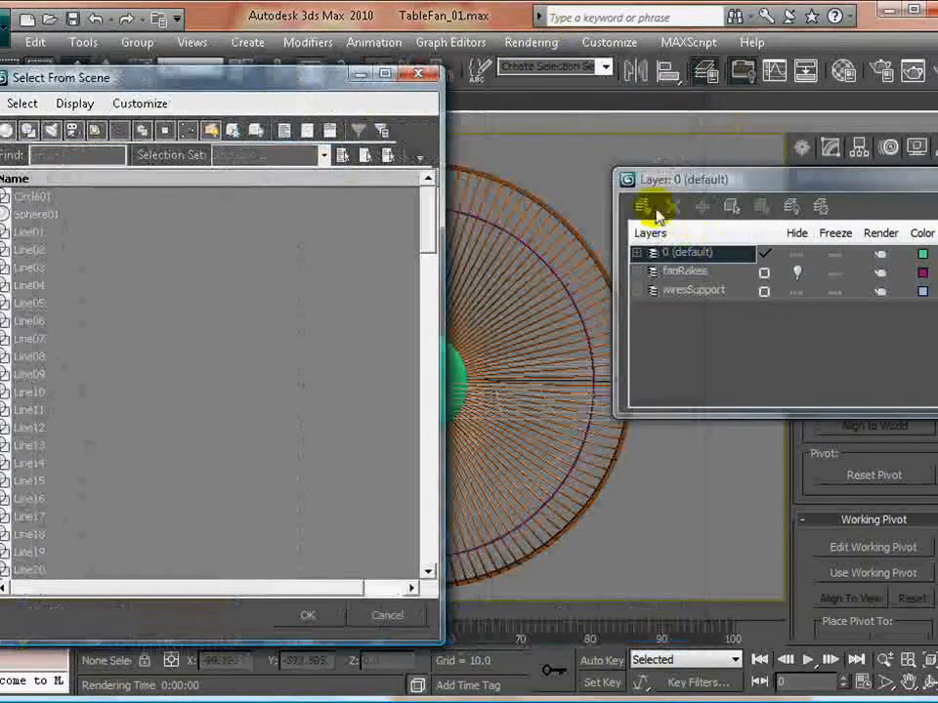
{"action": "left_click", "coordinate": [322, 615]}
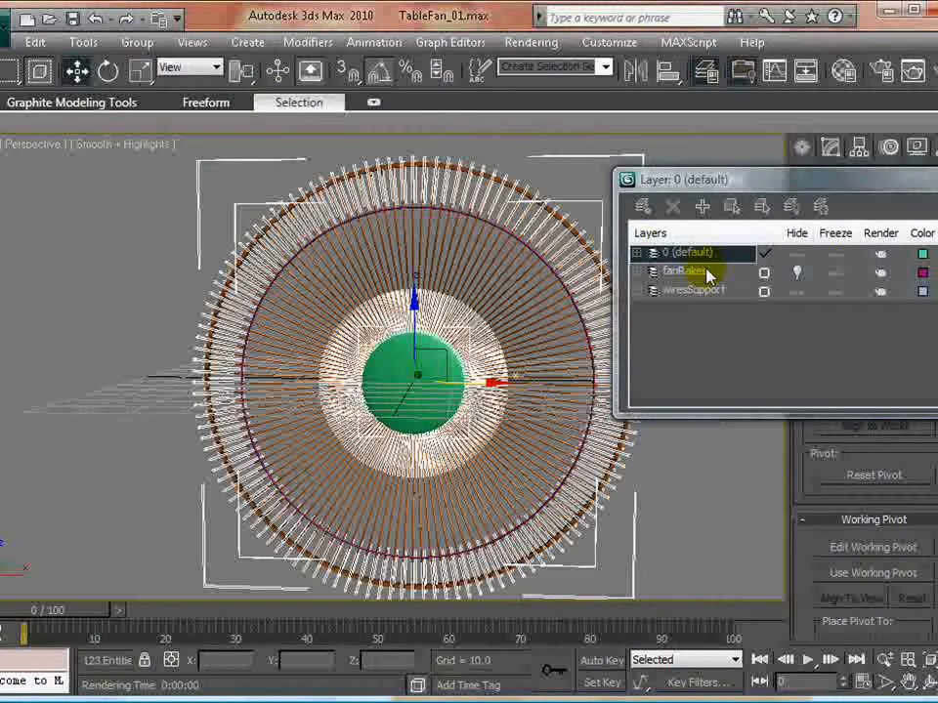
{"action": "left_click", "coordinate": [645, 206]}
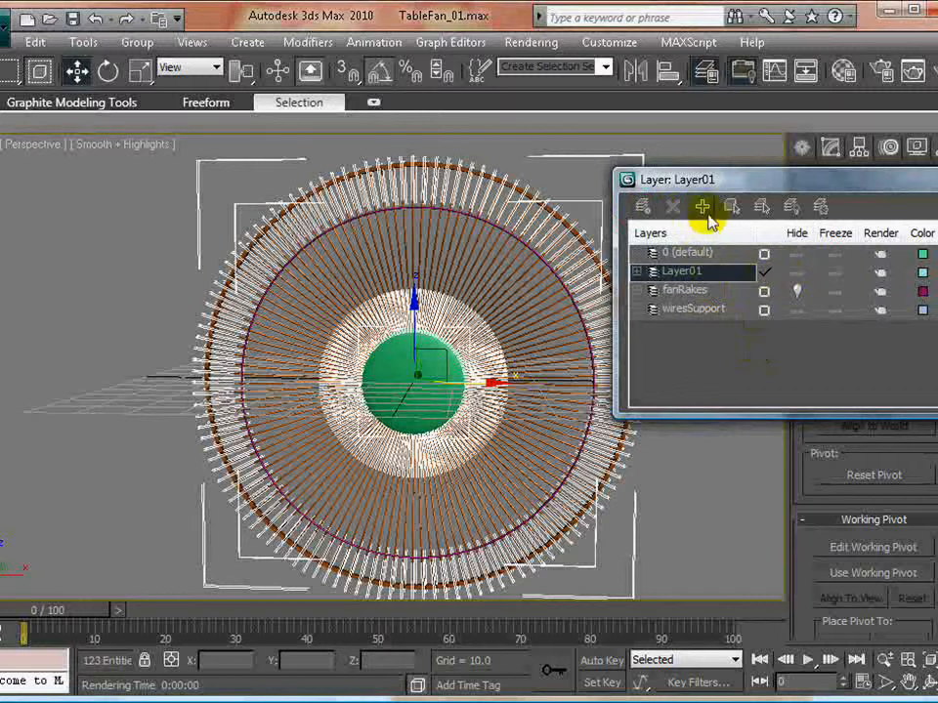
- Hide Layer01 and show the fanRakes layer to check the blades and hub on their own
{"action": "left_click", "coordinate": [796, 276]}
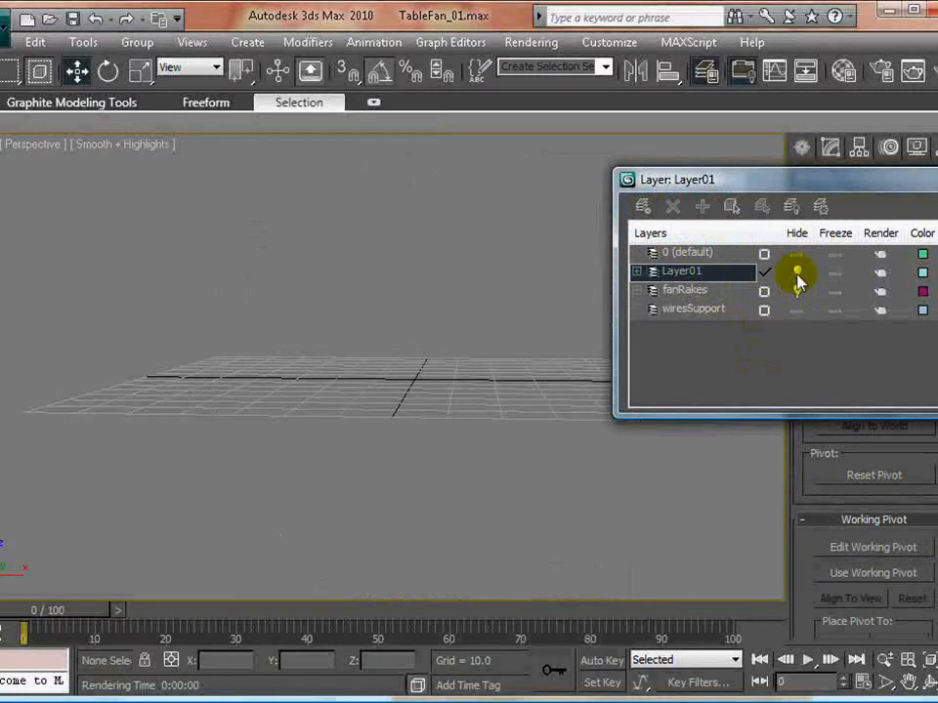
{"action": "left_click", "coordinate": [796, 291]}
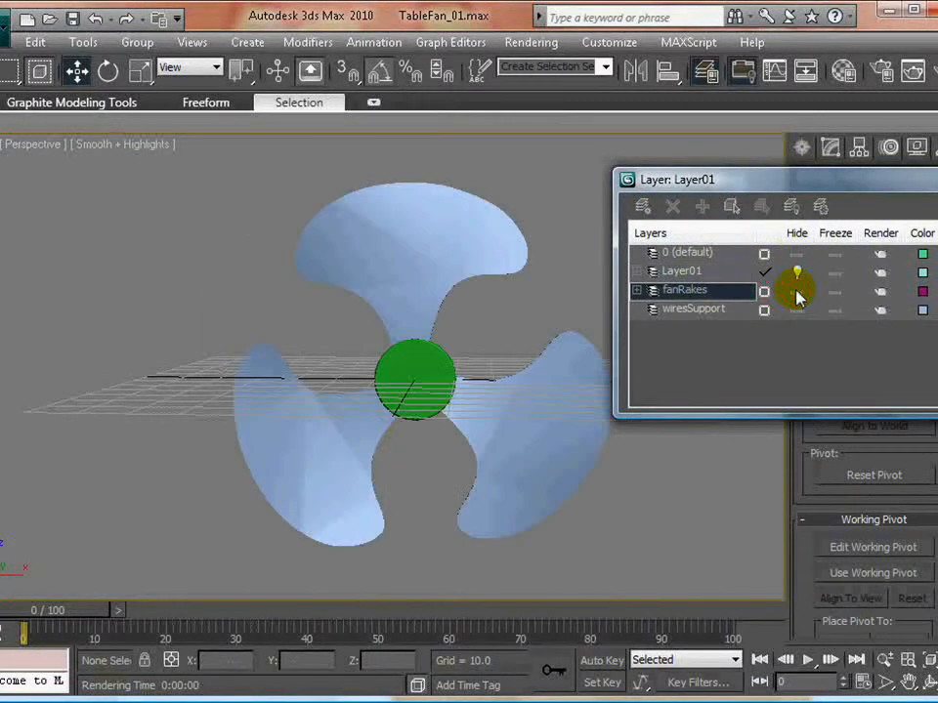
{"action": "middle_click_drag", "start_coordinate": [222, 397], "coordinate": [351, 404], "text": "alt"}
- Rename Layer01 to frontGrill
{"action": "left_click", "coordinate": [702, 272]}
{"action": "left_click", "coordinate": [701, 273]}
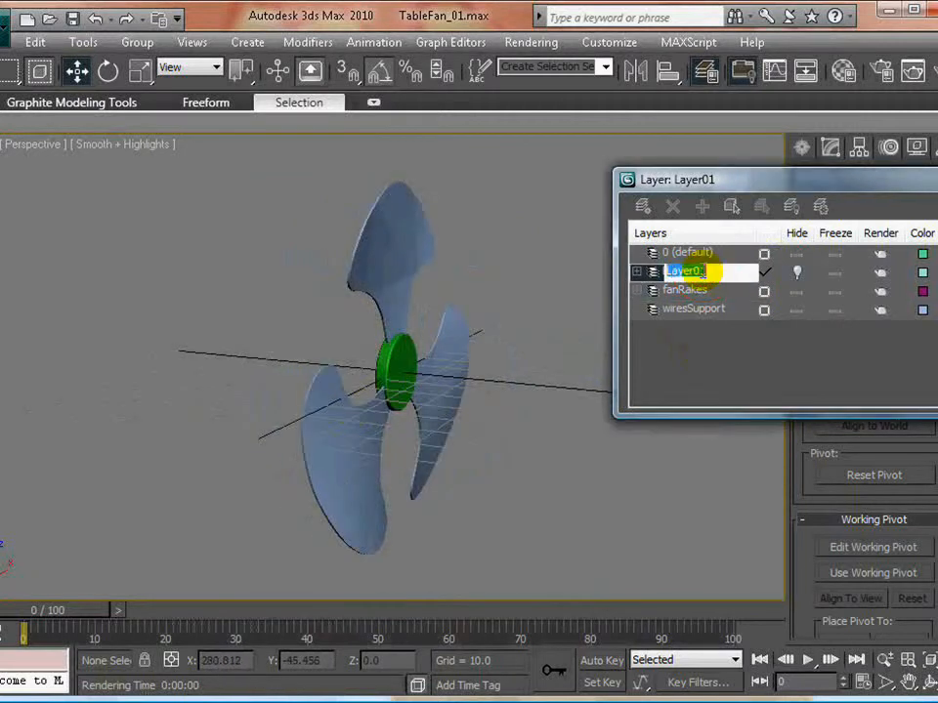
{"action": "left_click_drag", "start_coordinate": [716, 272], "coordinate": [606, 268]}
{"action": "type", "text": "f"}
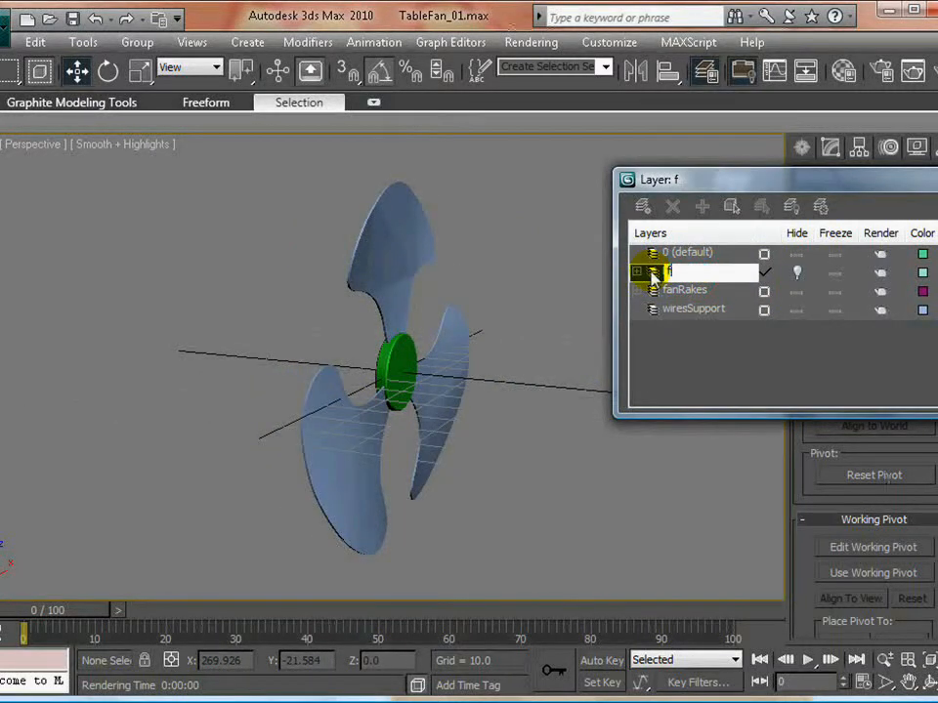
{"action": "type", "text": "rontGrill"}
{"action": "key", "text": "Return"}
- Hide the fanRakes and frontGrill layers, leaving the wiresSupport ring displayed, and save the scene
{"action": "left_click", "coordinate": [796, 292]}
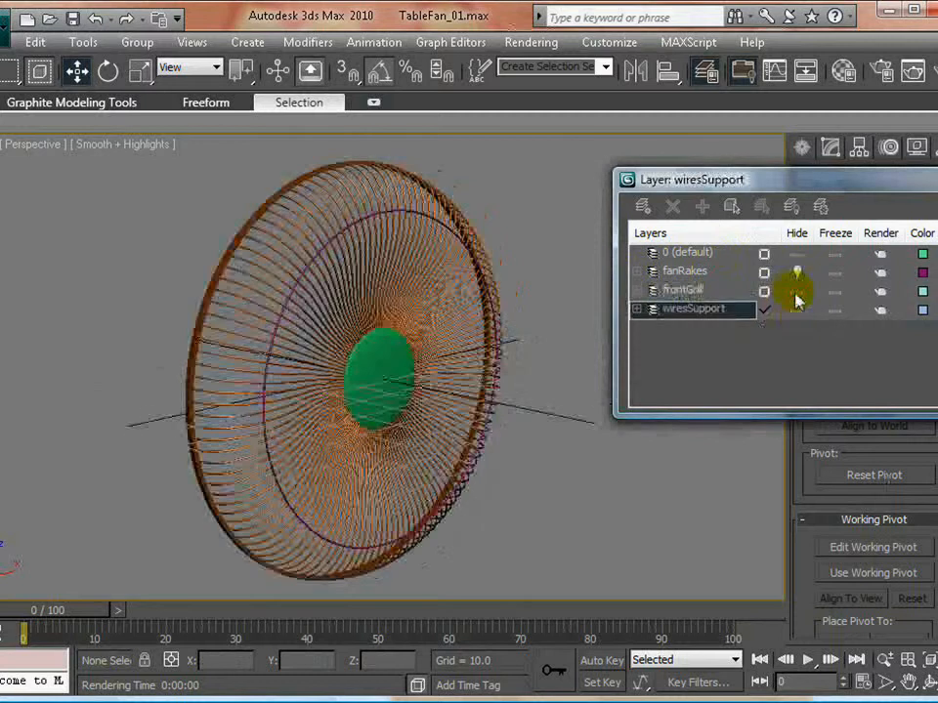
{"action": "left_click", "coordinate": [796, 293]}
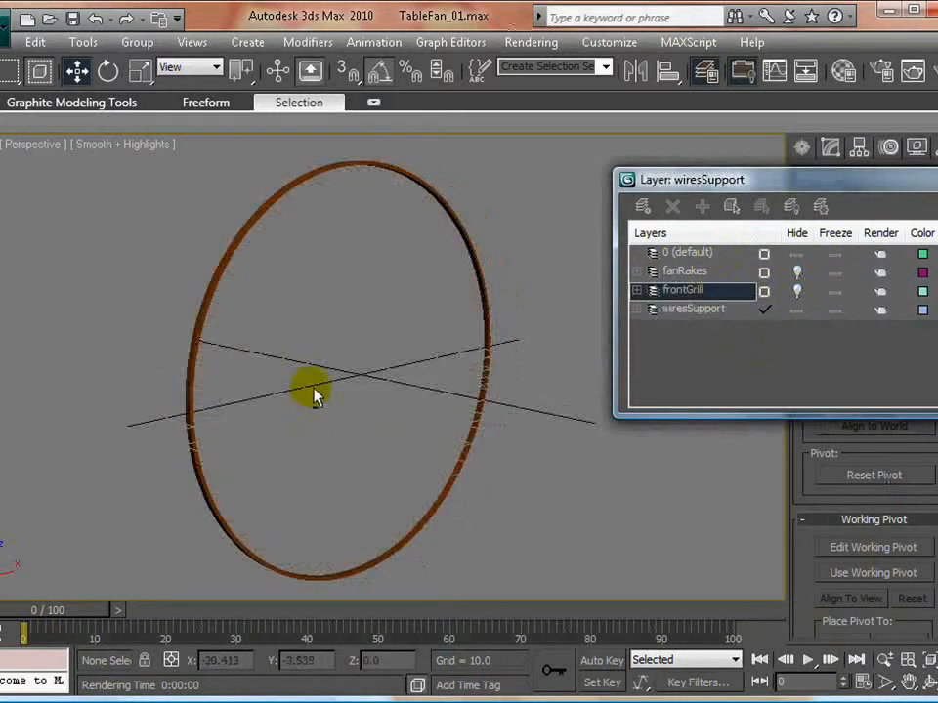
{"action": "mouse_move", "coordinate": [313, 388]}
{"action": "middle_mouse_down", "text": "alt"}
{"action": "mouse_move", "coordinate": [226, 388]}
{"action": "mouse_move", "coordinate": [339, 387]}
{"action": "mouse_move", "coordinate": [311, 388]}
{"action": "middle_mouse_up", "text": "alt"}
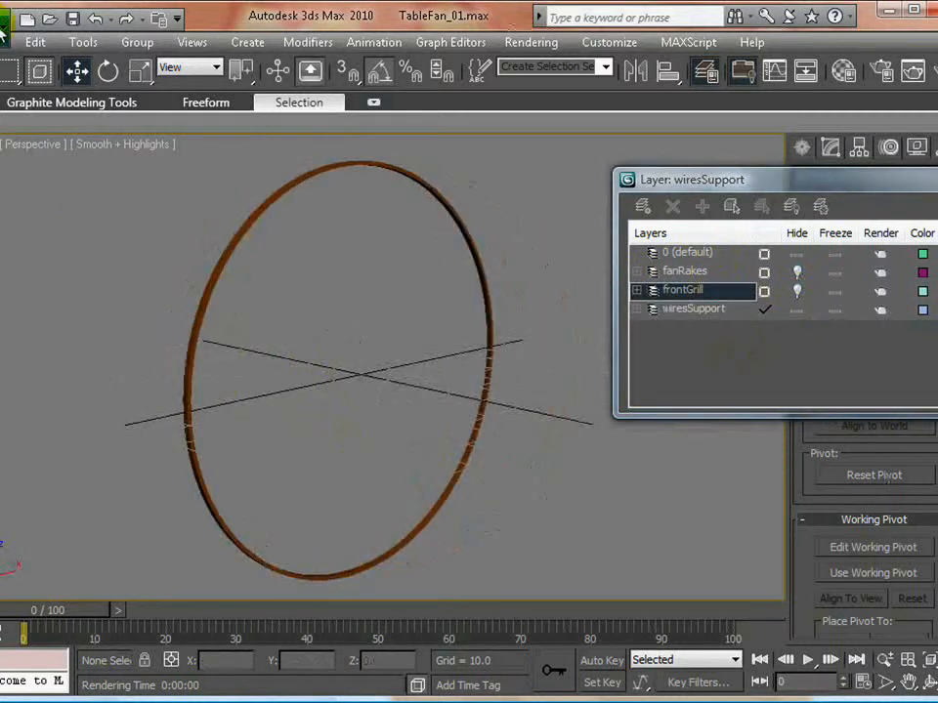
{"action": "left_click", "coordinate": [5, 22]}
{"action": "left_click", "coordinate": [53, 205]}
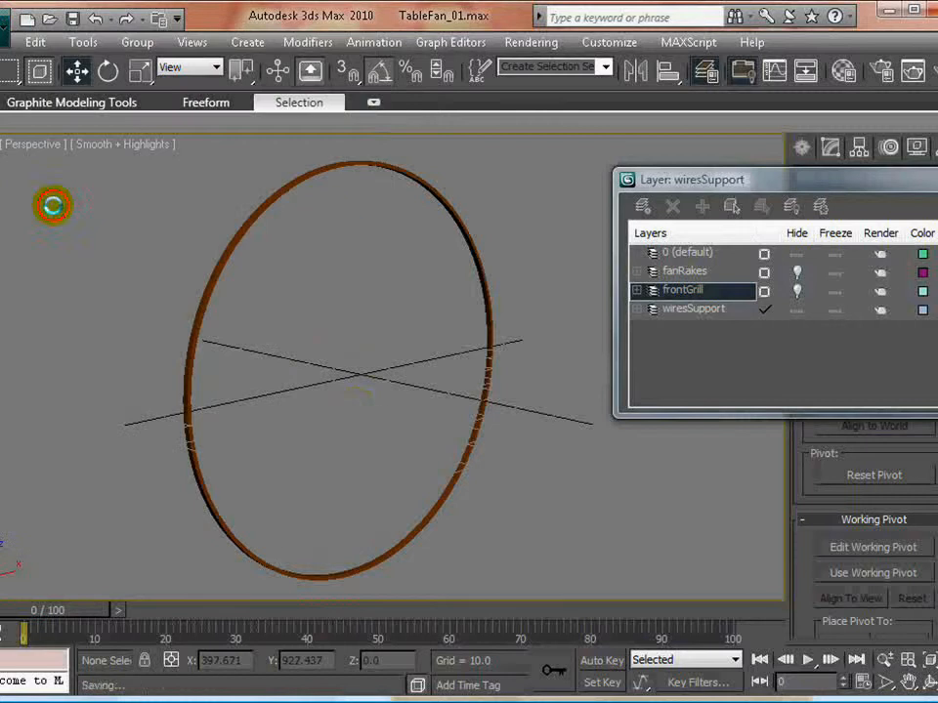
- Show the frontGrill and fanRakes layers again and examine the assembled fan with its ring
{"action": "middle_click_drag", "start_coordinate": [367, 404], "coordinate": [355, 403], "text": "alt"}
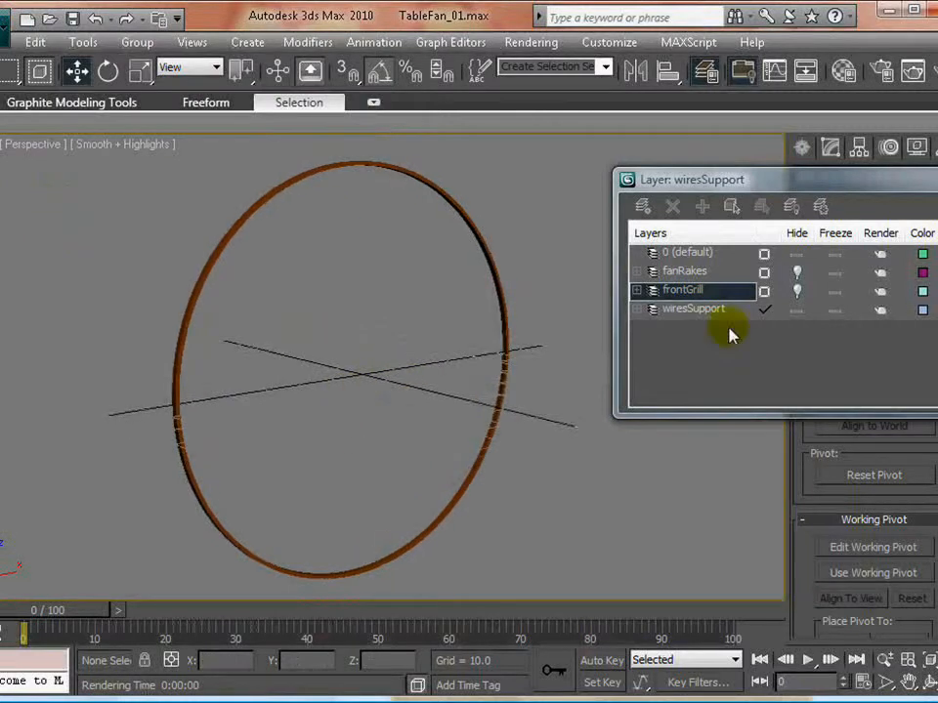
{"action": "left_click", "coordinate": [799, 291]}
{"action": "left_click", "coordinate": [799, 271]}
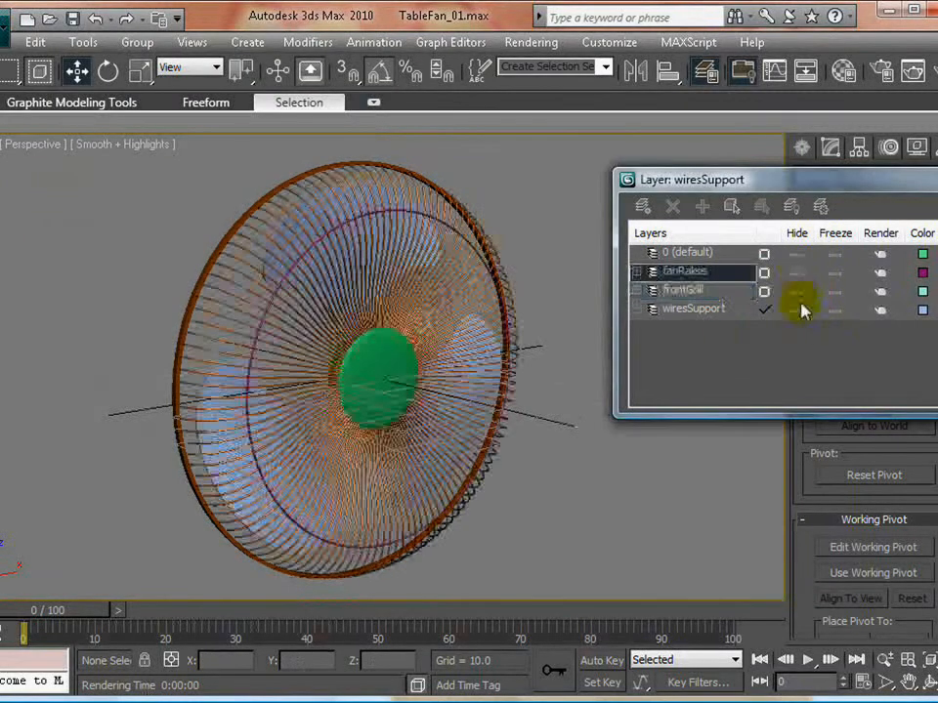
{"action": "middle_click_drag", "start_coordinate": [465, 383], "coordinate": [499, 411], "text": "alt"}
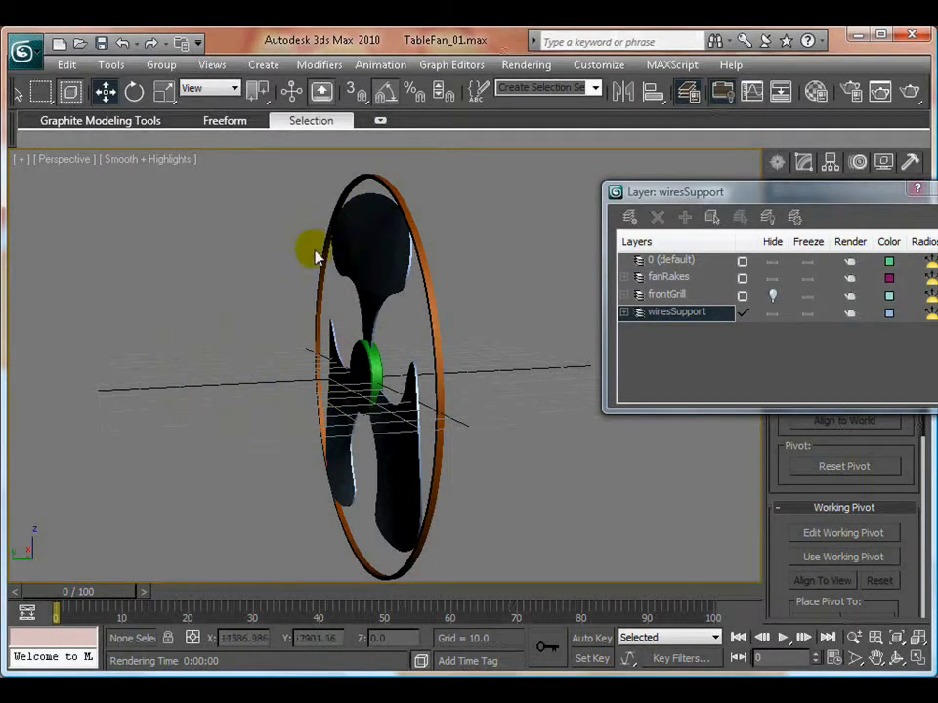
- Return to the four-view layout, make the Front view active and close the layer manager
{"action": "key", "text": "alt+w"}
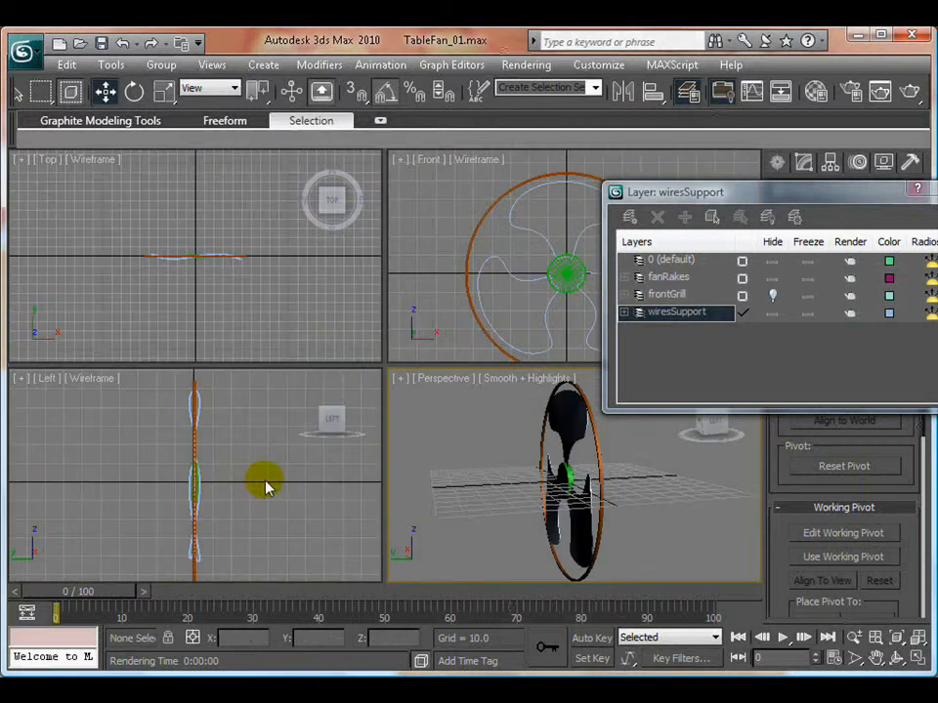
{"action": "left_click", "coordinate": [510, 315]}
{"action": "left_click", "coordinate": [689, 90]}
- Draw a standard sphere with a radius of about 22.4 at the hub in the Front view and zero its X, Y and Z position
{"action": "left_click", "coordinate": [779, 165]}
{"action": "left_click", "coordinate": [806, 192]}
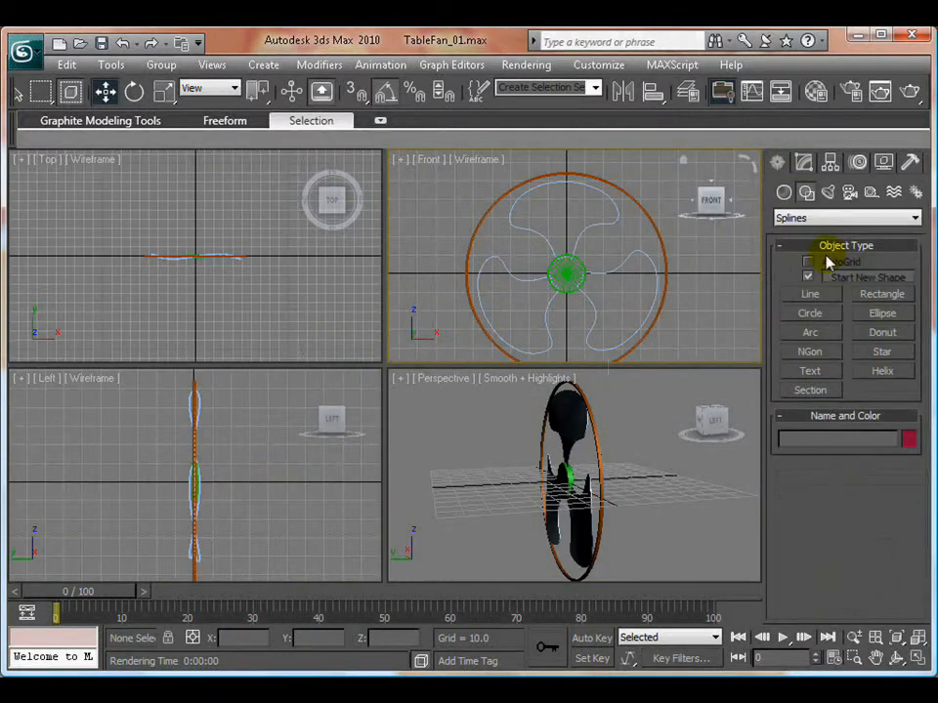
{"action": "left_click", "coordinate": [783, 193]}
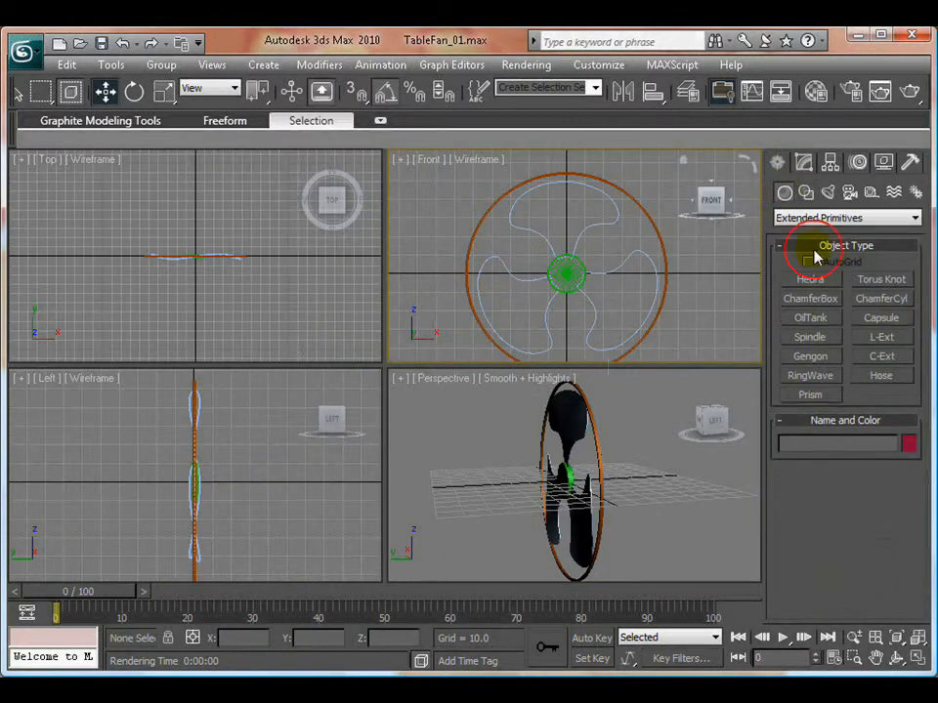
{"action": "left_click", "coordinate": [810, 328]}
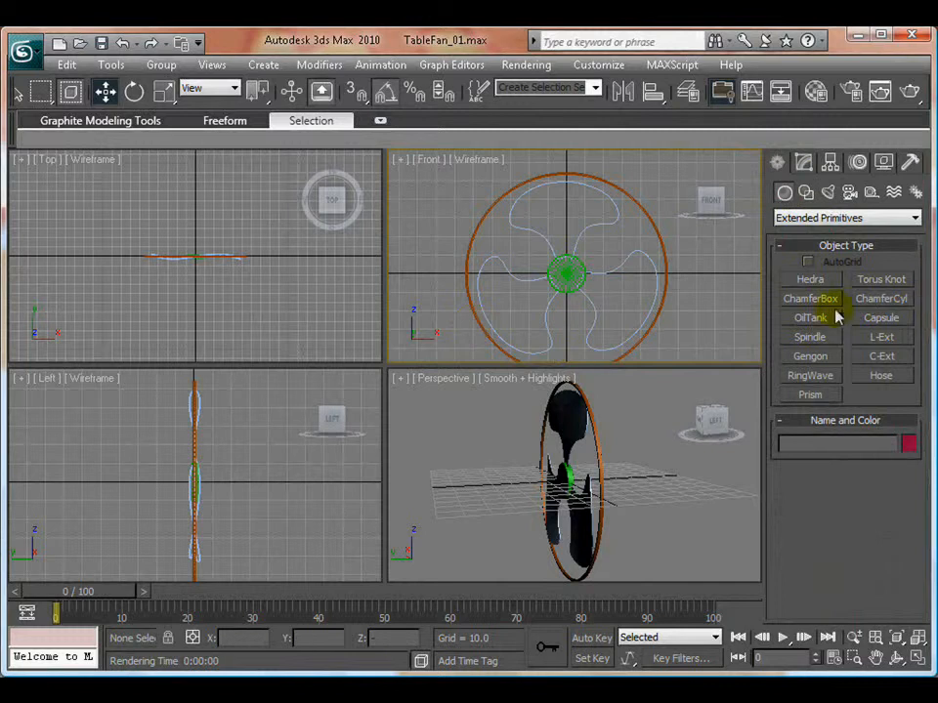
{"action": "left_click", "coordinate": [806, 221]}
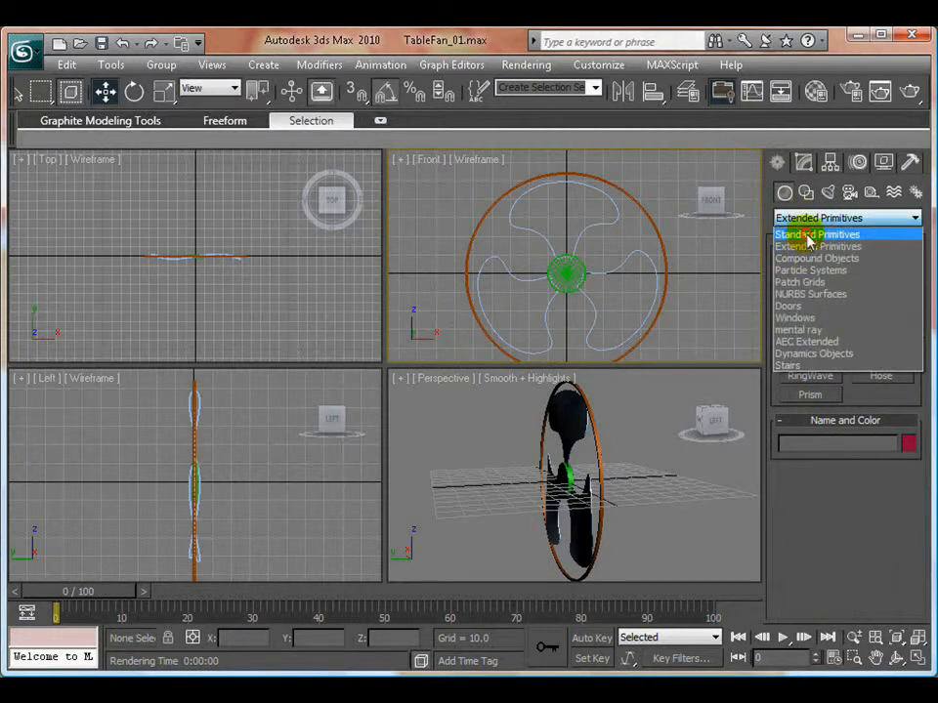
{"action": "left_click", "coordinate": [810, 237]}
{"action": "left_click", "coordinate": [815, 300]}
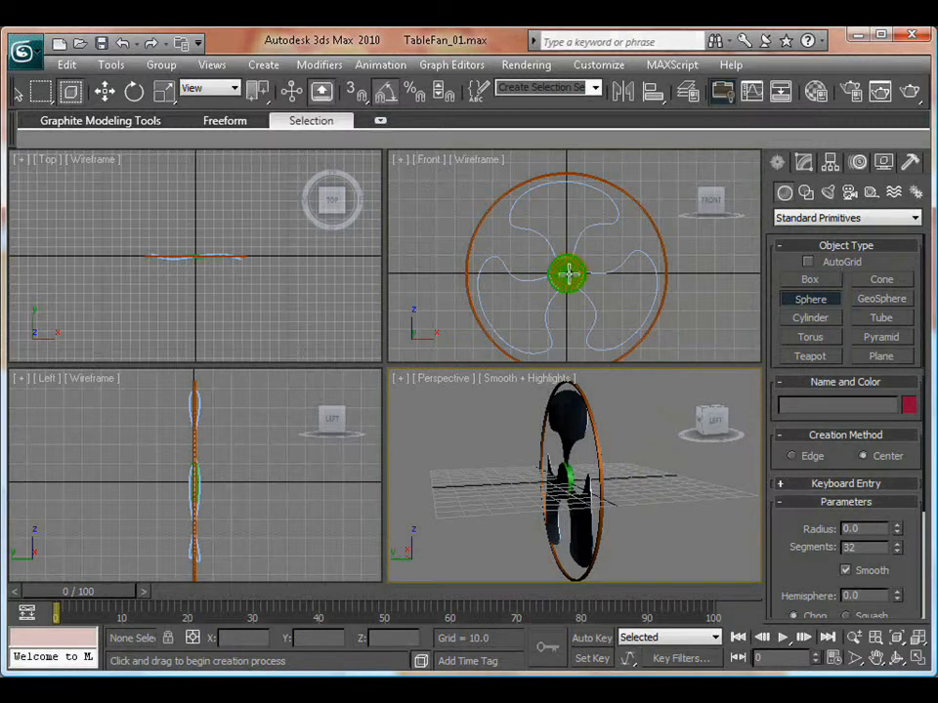
{"action": "key", "text": "alt+w"}
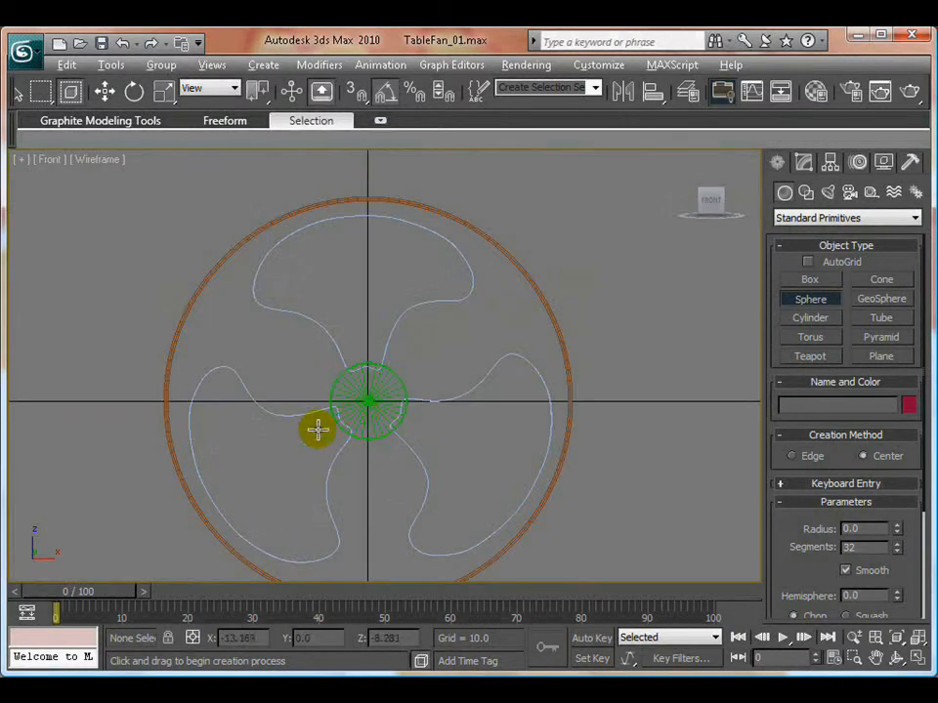
{"action": "left_click_drag", "start_coordinate": [367, 402], "coordinate": [432, 454]}
{"action": "key", "text": "w"}
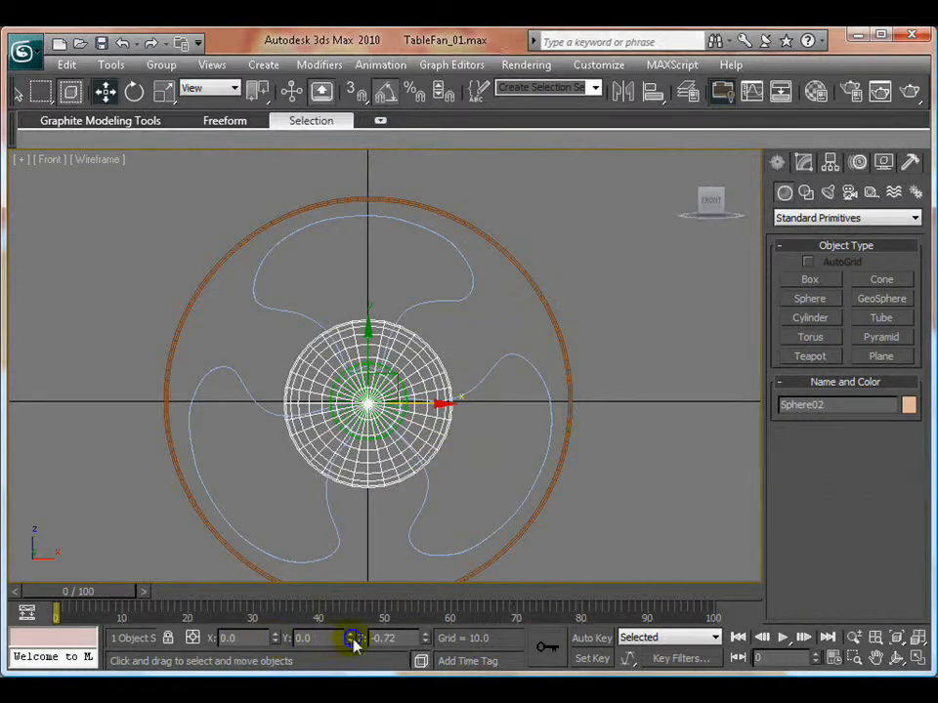
{"action": "right_click", "coordinate": [425, 637]}
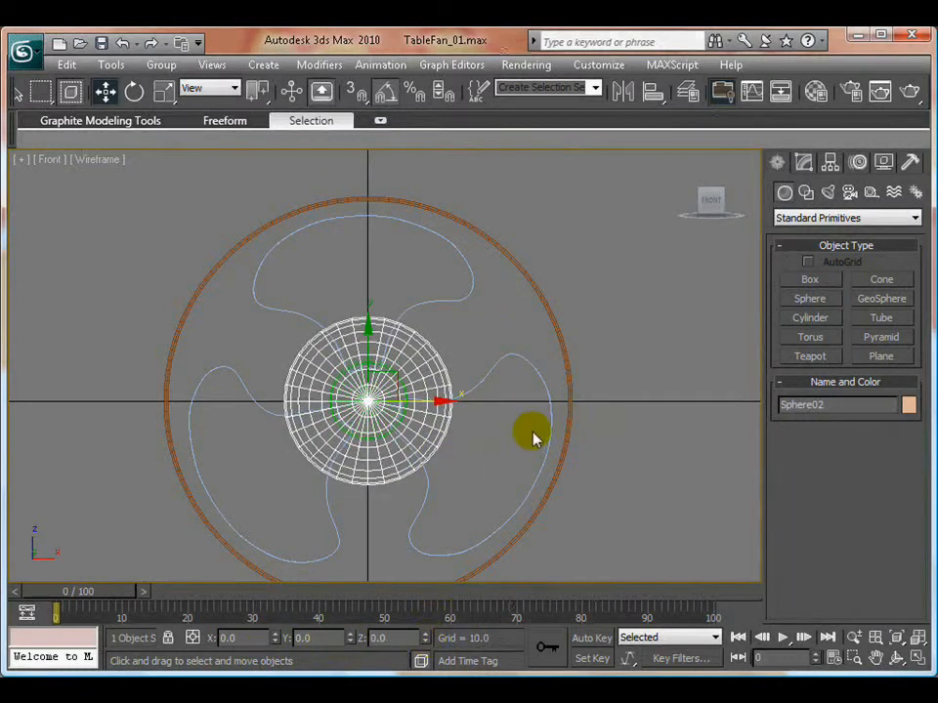
- Raise the new sphere's segment count to 41
{"action": "key", "text": "alt+w"}
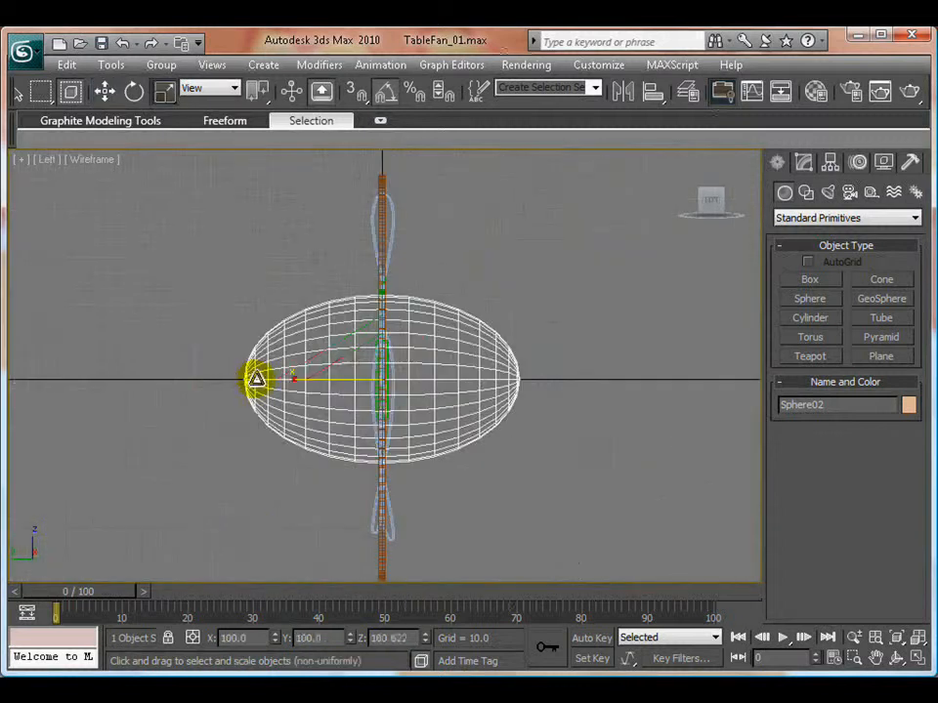
{"action": "key", "text": "ctrl+z"}
{"action": "left_click", "coordinate": [807, 165]}
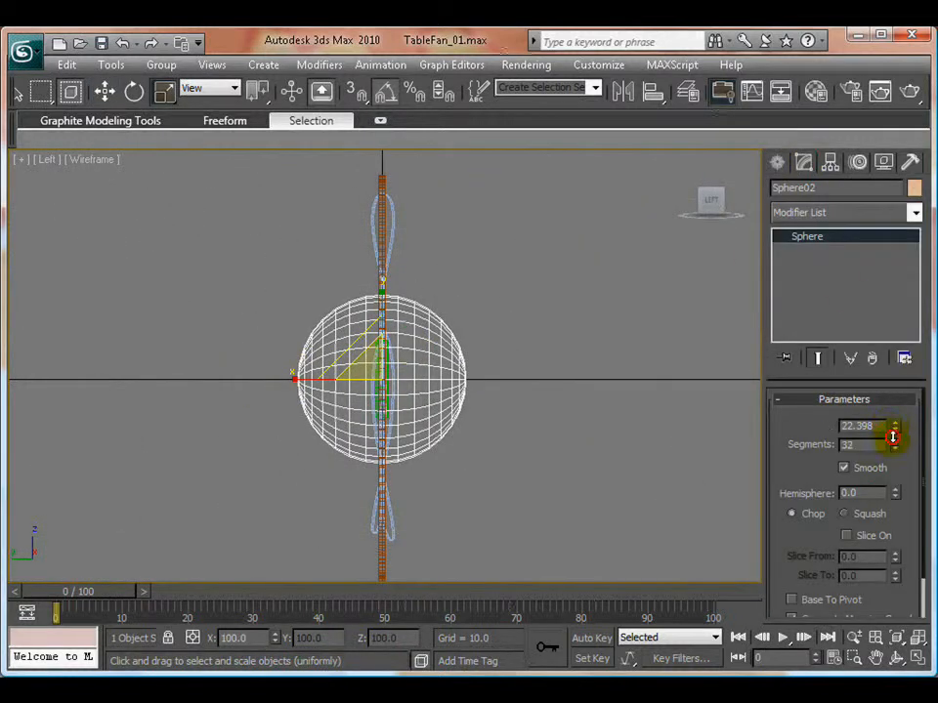
{"action": "left_click_drag", "start_coordinate": [892, 437], "coordinate": [904, 359]}
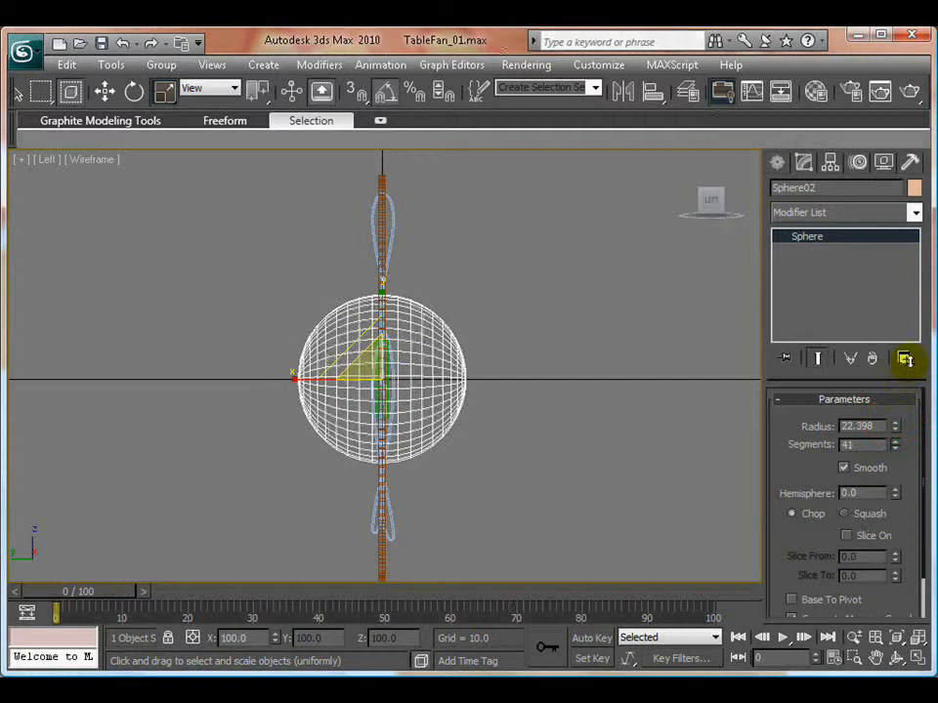
{"action": "scroll", "coordinate": [509, 464], "scroll_direction": "up", "scroll_amount": 8}
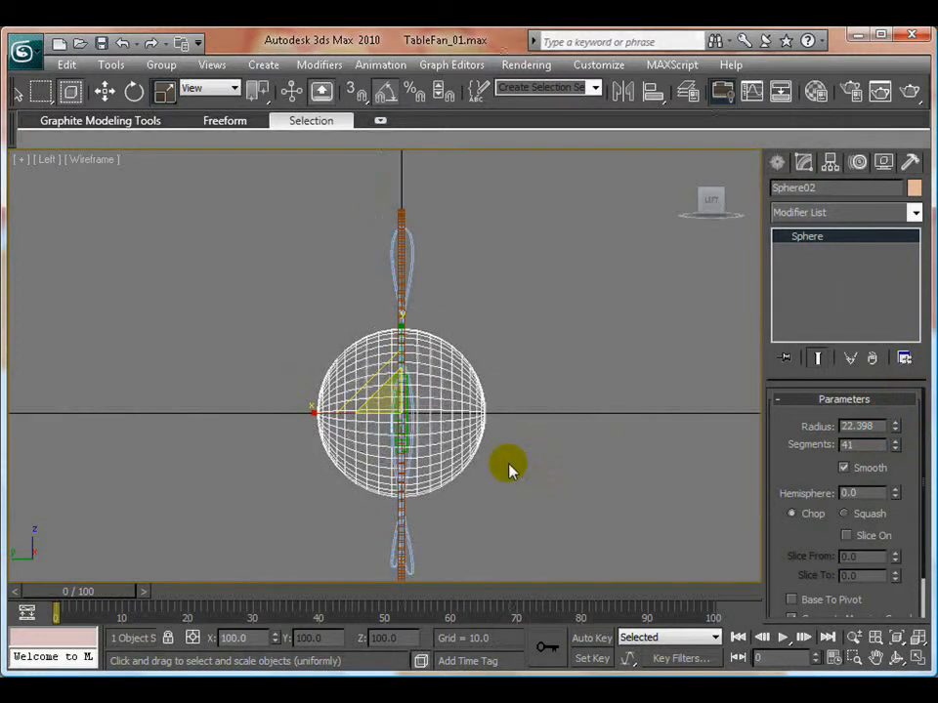
- Scale the sphere into an elongated ellipsoid, about 46.7% in X and Y and about 127.7% in Z
{"action": "middle_click_drag", "start_coordinate": [509, 465], "coordinate": [465, 364]}
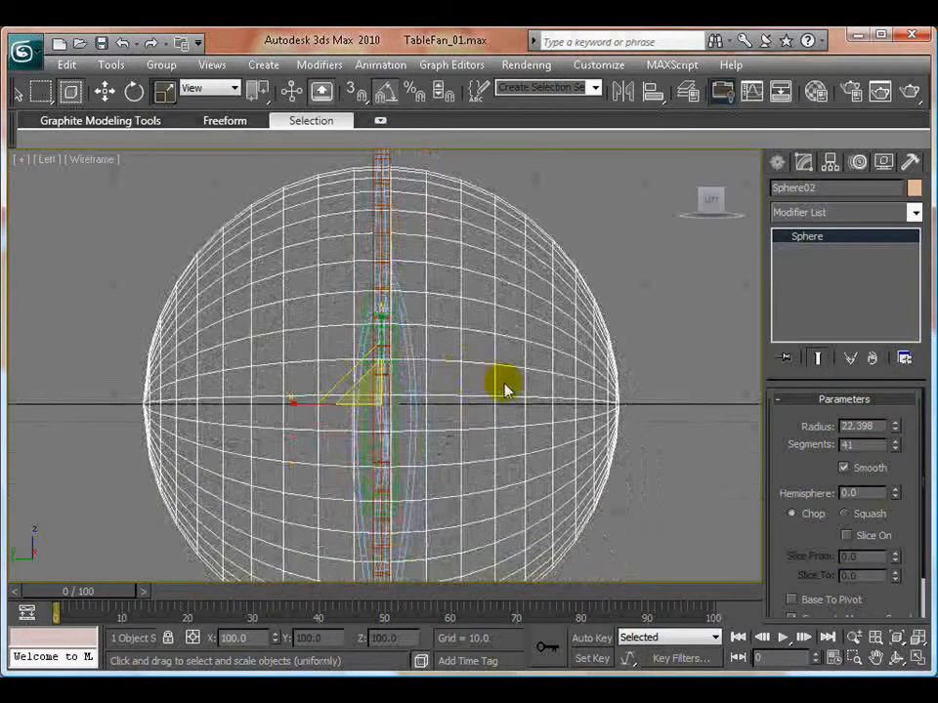
{"action": "scroll", "coordinate": [504, 387], "scroll_direction": "down", "scroll_amount": 2}
{"action": "left_click_drag", "start_coordinate": [297, 394], "coordinate": [202, 396]}
{"action": "scroll", "coordinate": [381, 412], "scroll_direction": "down", "scroll_amount": 3}
{"action": "left_click_drag", "start_coordinate": [381, 379], "coordinate": [246, 489]}
{"action": "scroll", "coordinate": [395, 426], "scroll_direction": "up", "scroll_amount": 2}
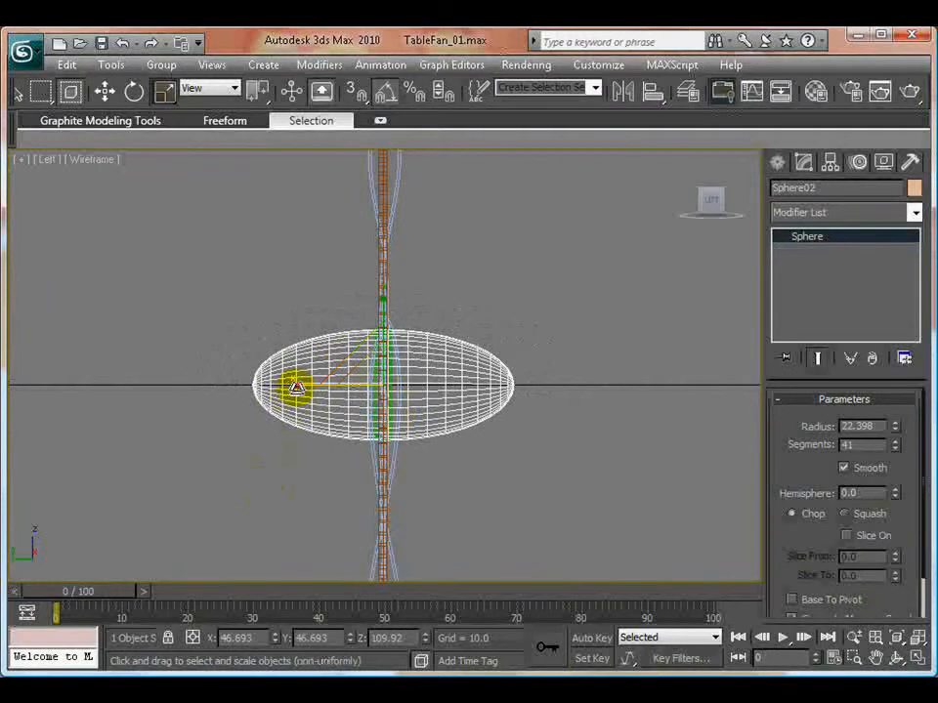
{"action": "left_click_drag", "start_coordinate": [297, 387], "coordinate": [286, 390]}
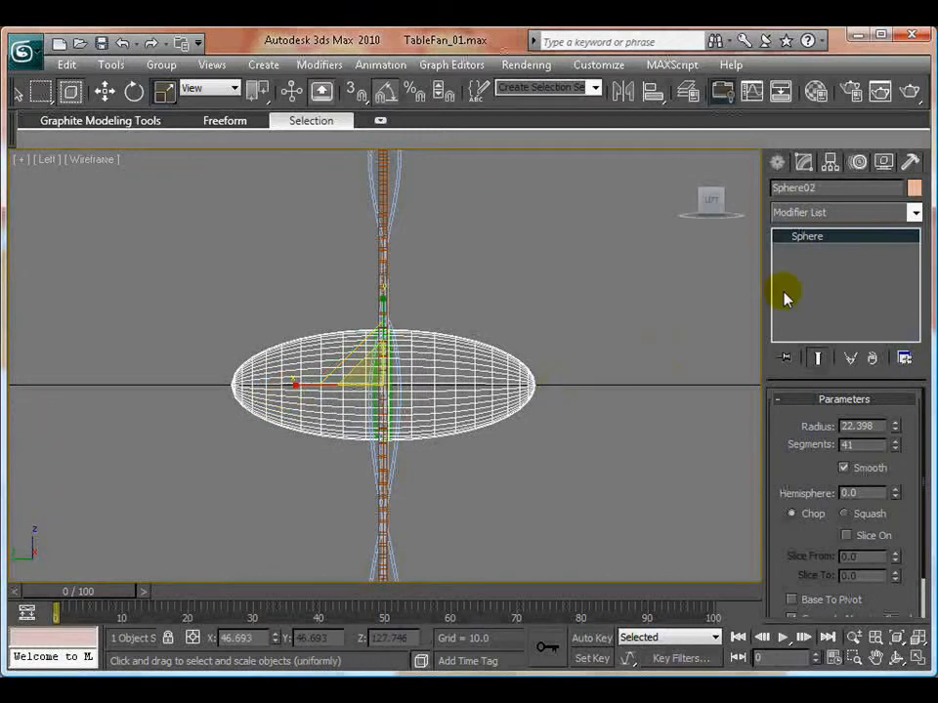
- Convert the ellipsoid to an Editable Poly and enter its Polygon sub-object level
{"action": "right_click", "coordinate": [809, 244]}
{"action": "left_click", "coordinate": [718, 375]}
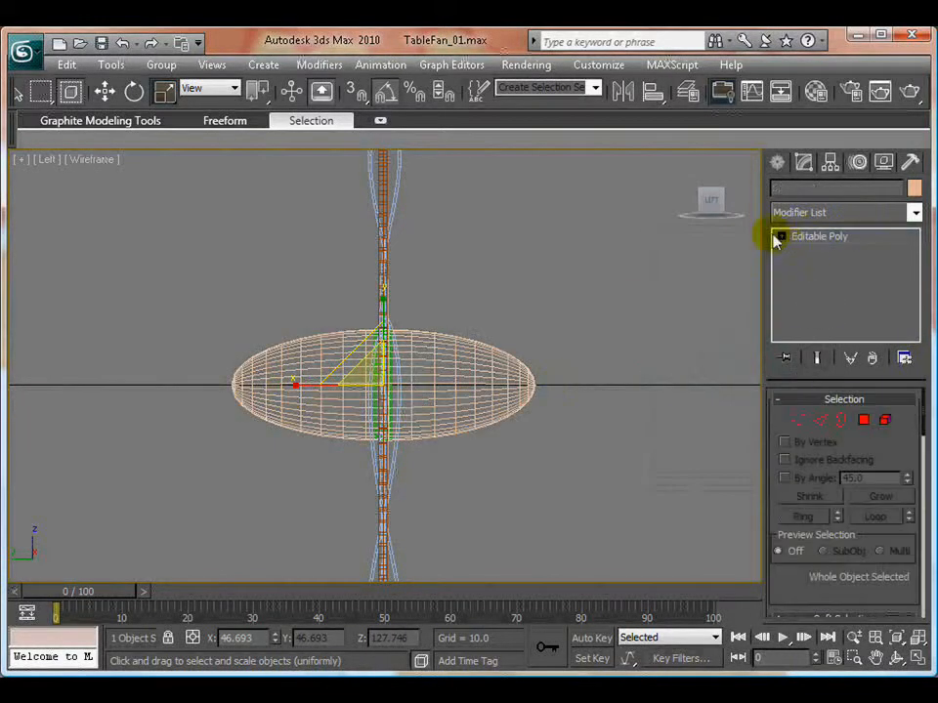
{"action": "left_click", "coordinate": [781, 237]}
{"action": "left_click", "coordinate": [817, 297]}
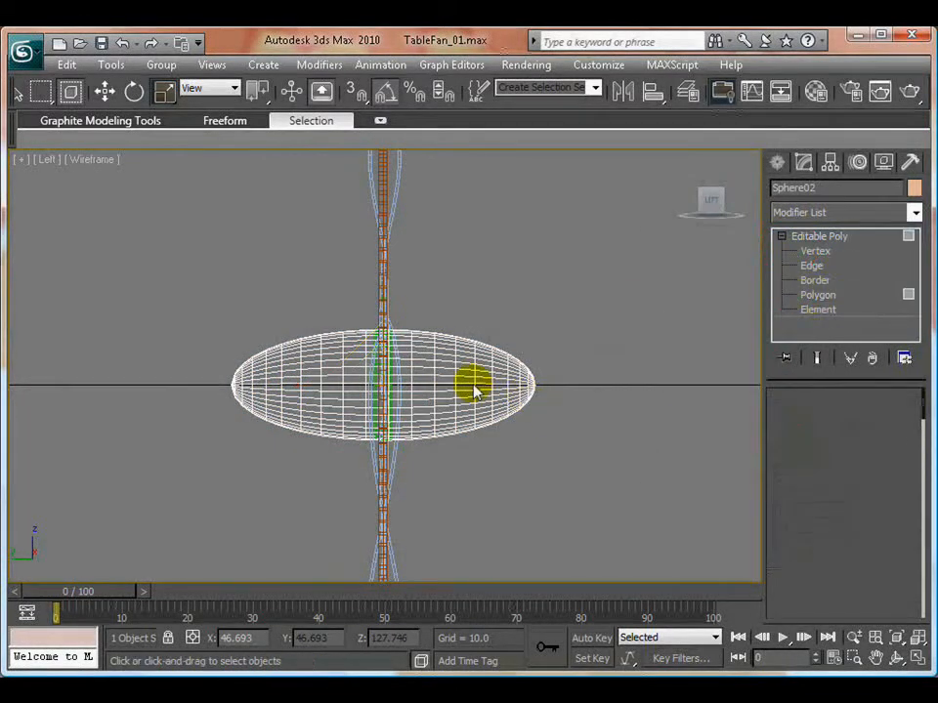
- Delete the ellipsoid's polygons in front of the fan, leaving an open half shell, and leave the Polygon level
{"action": "scroll", "coordinate": [478, 381], "scroll_direction": "up", "scroll_amount": 5}
{"action": "scroll", "coordinate": [499, 371], "scroll_direction": "down", "scroll_amount": 2}
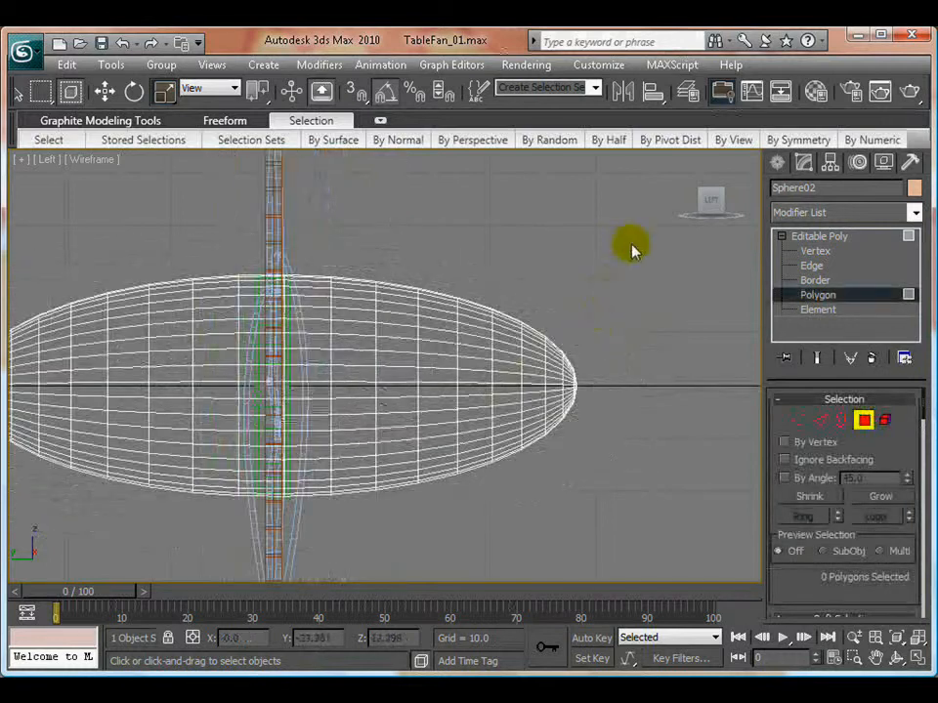
{"action": "left_click_drag", "start_coordinate": [632, 239], "coordinate": [321, 560]}
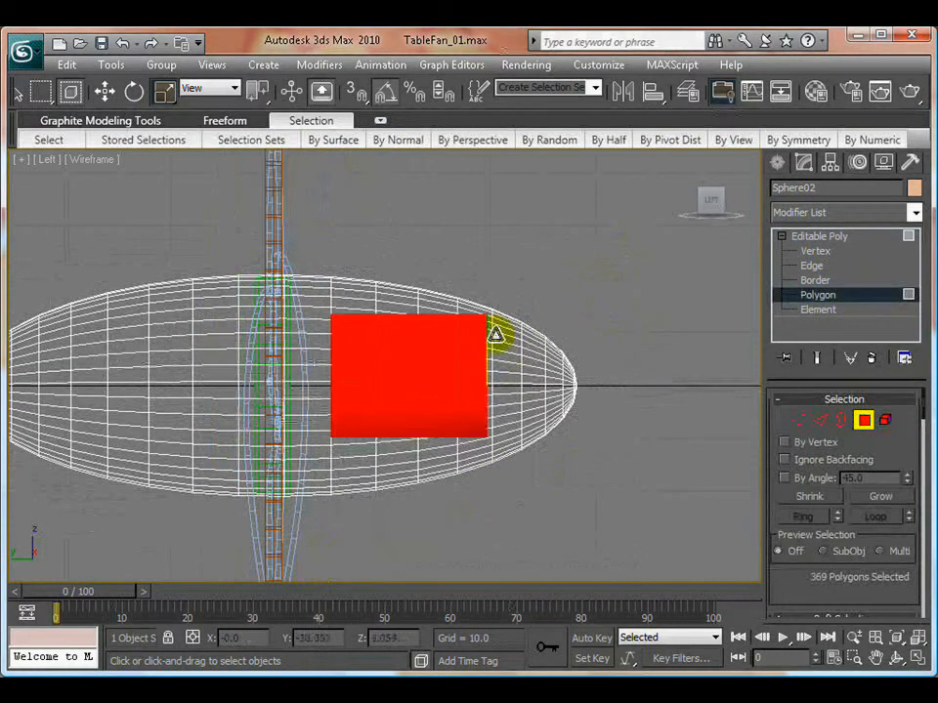
{"action": "key", "text": "Delete"}
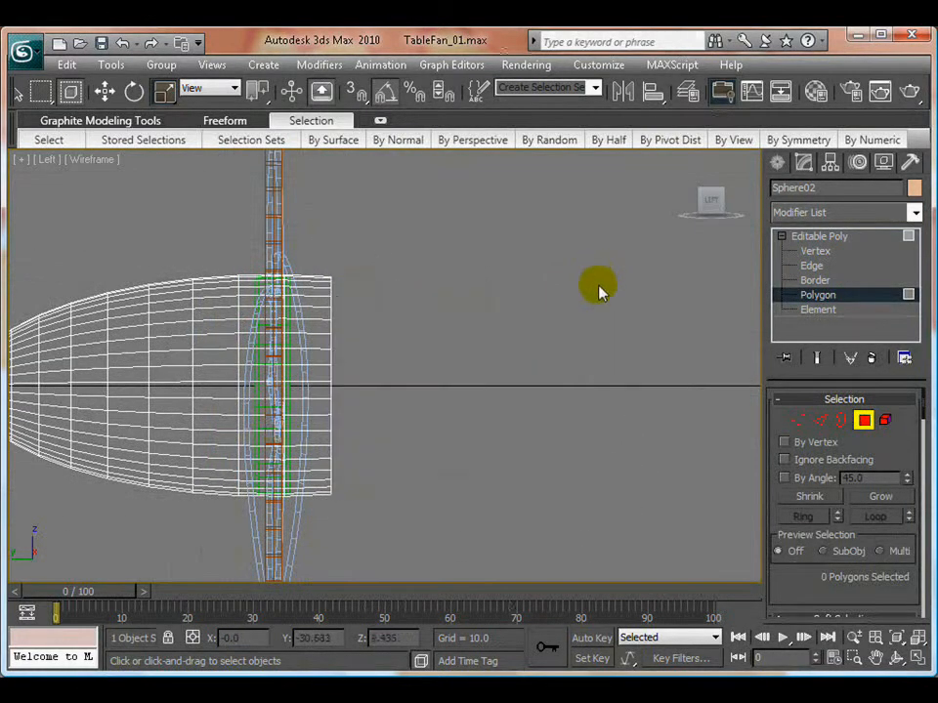
{"action": "left_click", "coordinate": [818, 295]}
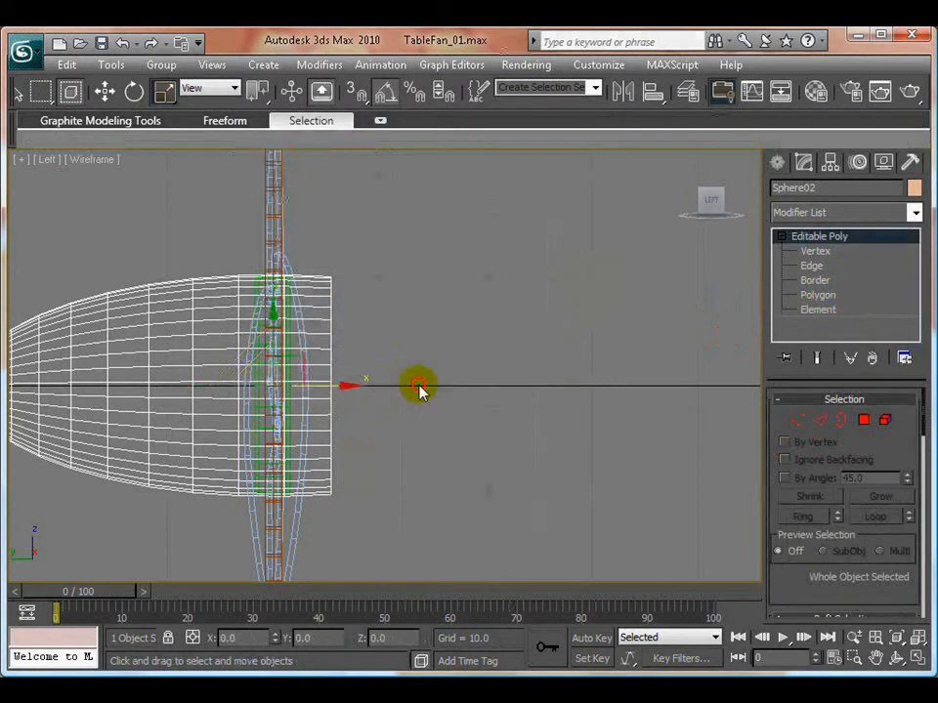
- Move the half shell behind the blades along the Y axis, to a Y position of about 11.04
{"action": "key", "text": "w"}
{"action": "middle_click_drag", "start_coordinate": [385, 407], "coordinate": [520, 402]}
{"action": "left_click_drag", "start_coordinate": [481, 382], "coordinate": [363, 381]}
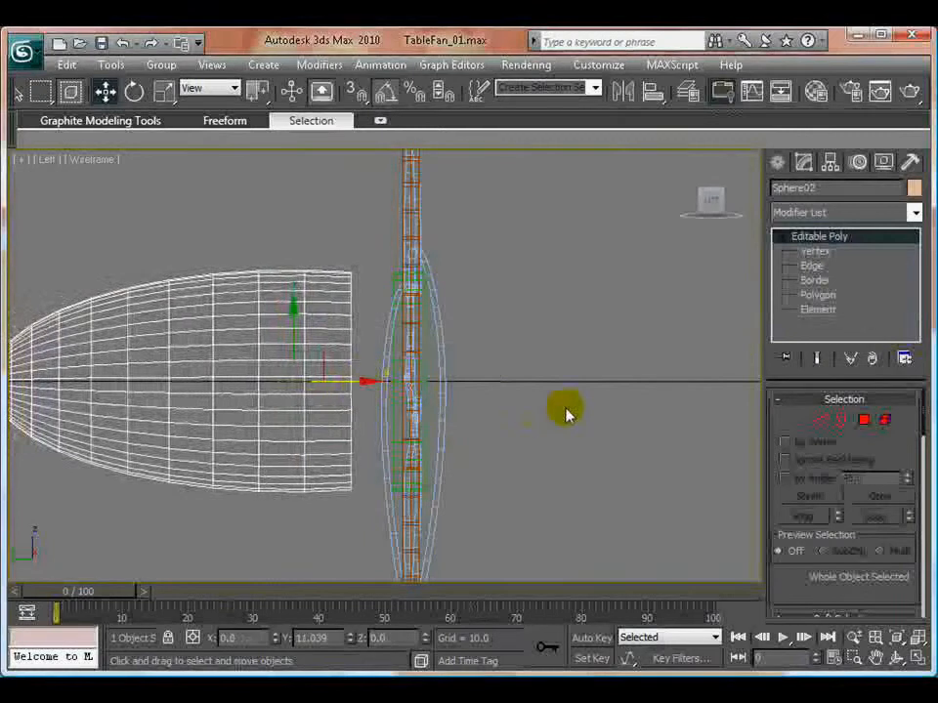
{"action": "left_click", "coordinate": [564, 412]}
{"action": "scroll", "coordinate": [519, 435], "scroll_direction": "down", "scroll_amount": 10}
{"action": "scroll", "coordinate": [456, 402], "scroll_direction": "up", "scroll_amount": 3}
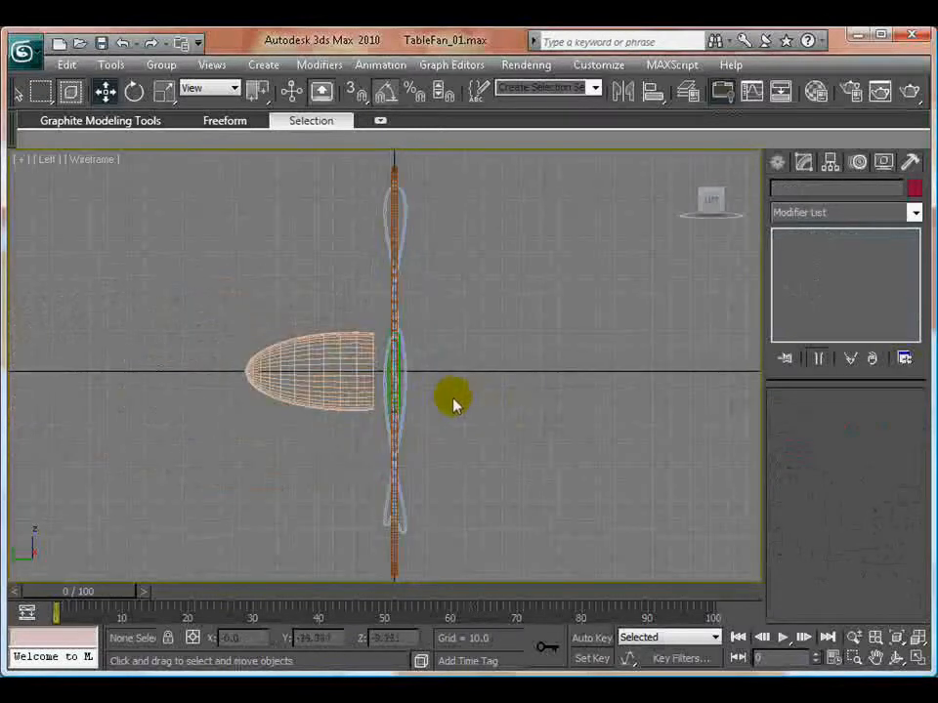
- Apply an FFD(cyl) modifier to the half shell and enter its Control Points level
{"action": "key", "text": "alt+w"}
{"action": "left_click", "coordinate": [479, 451]}
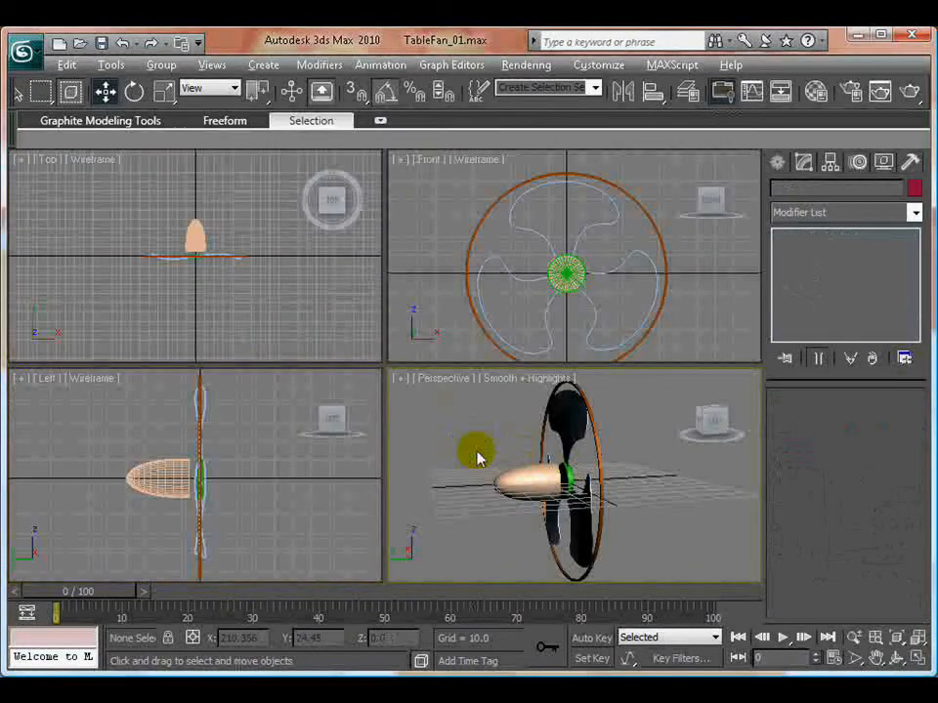
{"action": "key", "text": "alt+w"}
{"action": "middle_click_drag", "start_coordinate": [395, 440], "coordinate": [320, 420], "text": "alt"}
{"action": "left_click", "coordinate": [330, 389]}
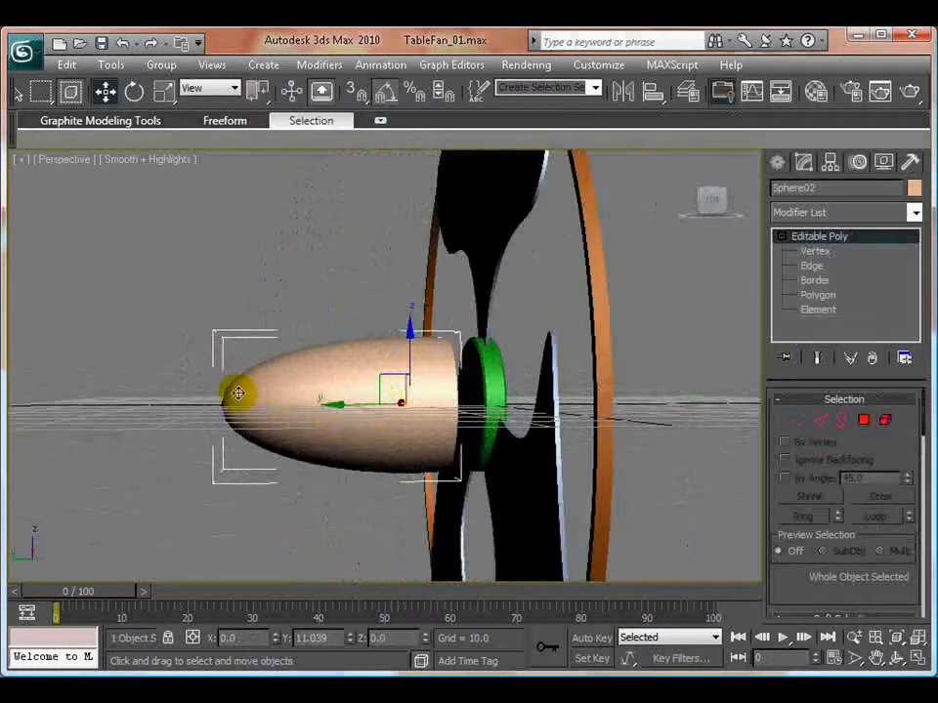
{"action": "key", "text": "alt+w"}
{"action": "right_click", "coordinate": [267, 456]}
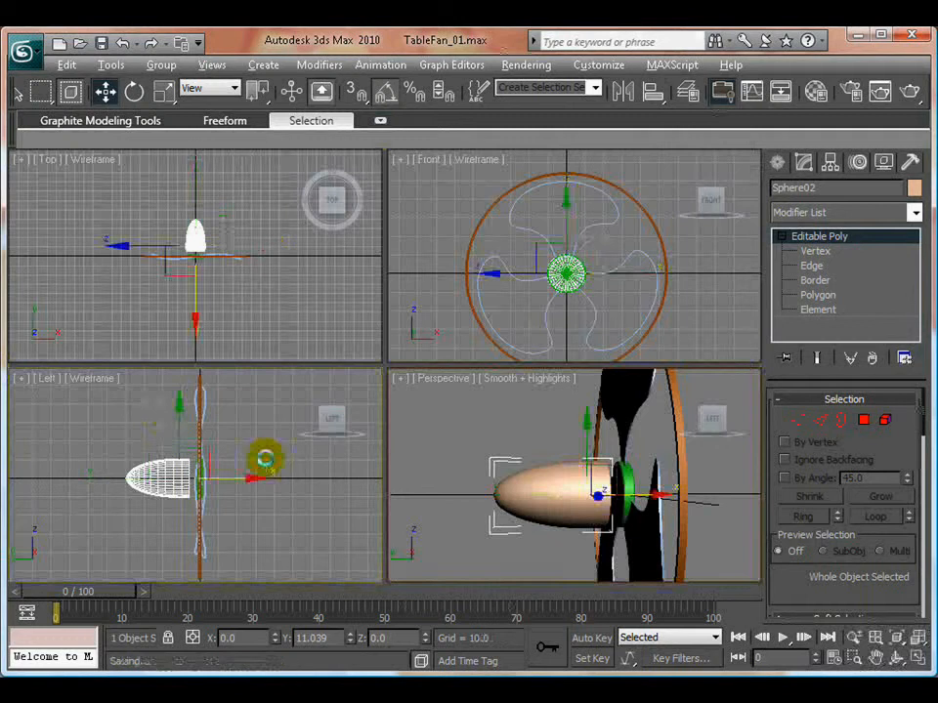
{"action": "key", "text": "alt+w"}
{"action": "scroll", "coordinate": [515, 388], "scroll_direction": "up", "scroll_amount": 2}
{"action": "left_click", "coordinate": [836, 212]}
{"action": "scroll", "coordinate": [868, 509], "scroll_direction": "up", "scroll_amount": 4}
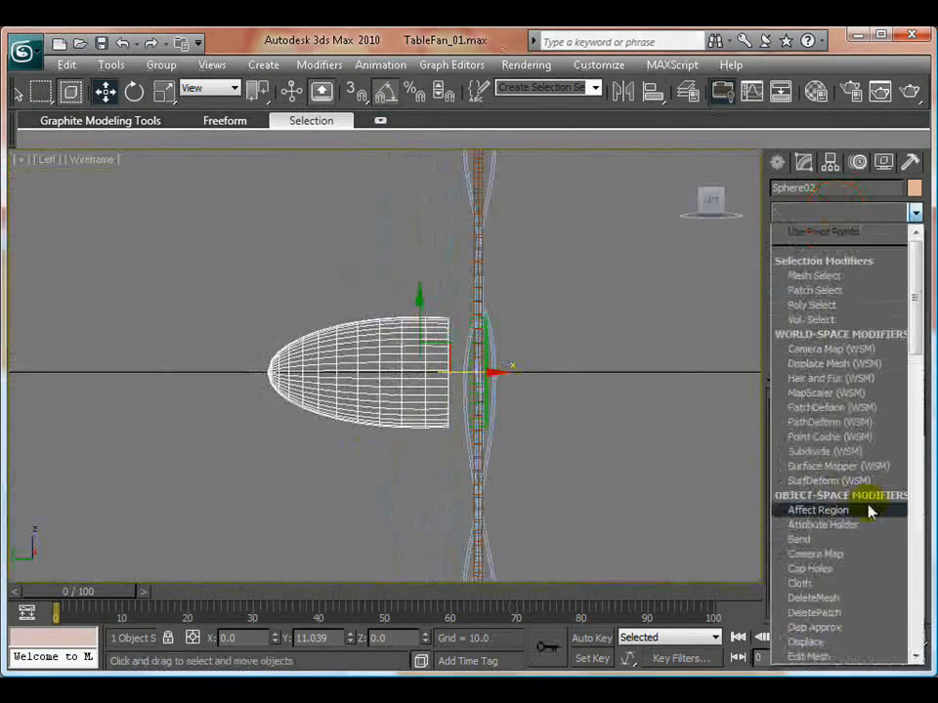
{"action": "scroll", "coordinate": [830, 586], "scroll_direction": "down", "scroll_amount": 12}
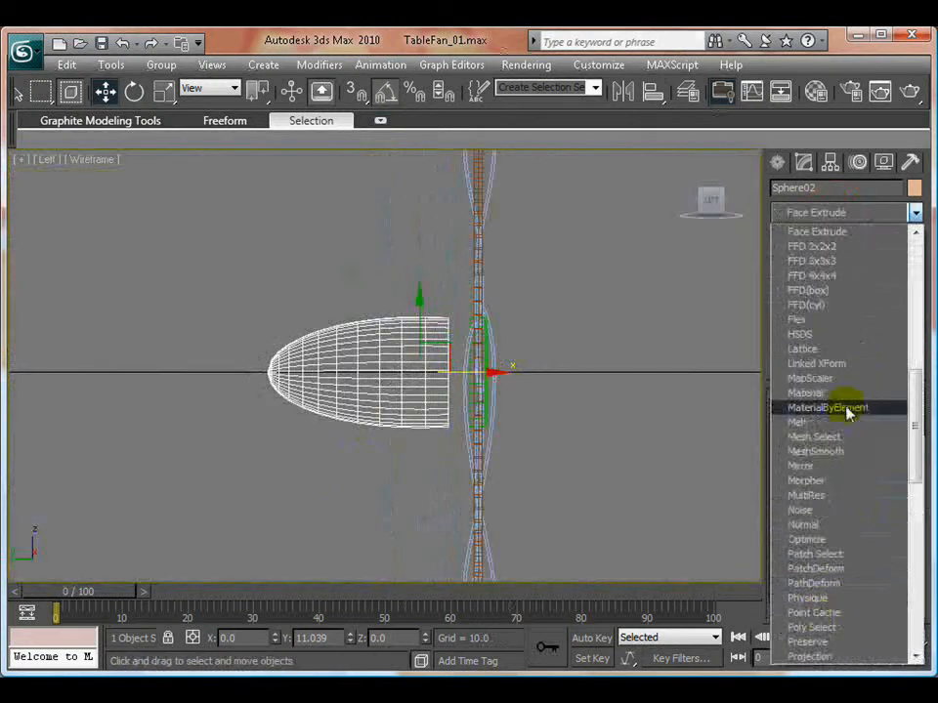
{"action": "left_click", "coordinate": [819, 305]}
{"action": "scroll", "coordinate": [369, 416], "scroll_direction": "up", "scroll_amount": 3}
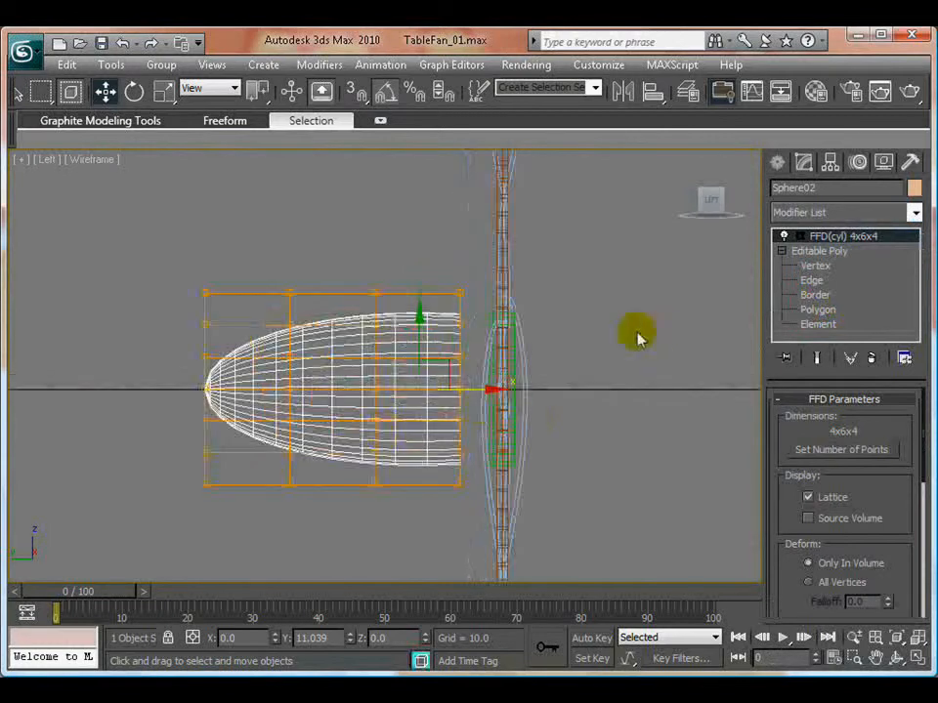
{"action": "left_click", "coordinate": [800, 238]}
{"action": "left_click", "coordinate": [839, 251]}
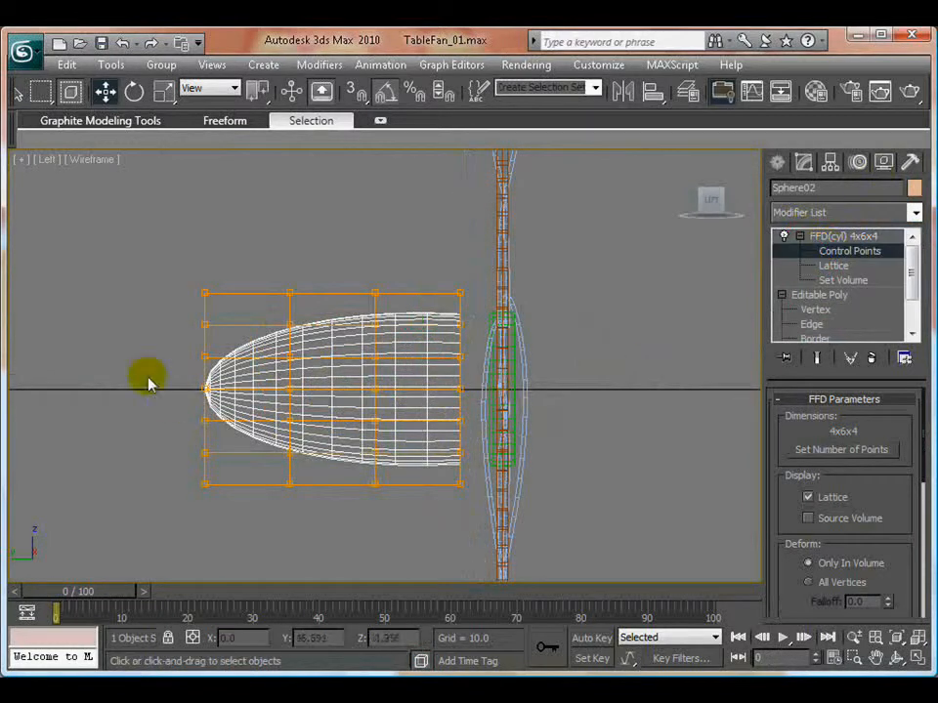
- Move the two rear rows of control points forward to flatten the housing's back, with the rearmost at about Y 31.2, and leave the Control Points level
{"action": "left_click_drag", "start_coordinate": [123, 250], "coordinate": [219, 522]}
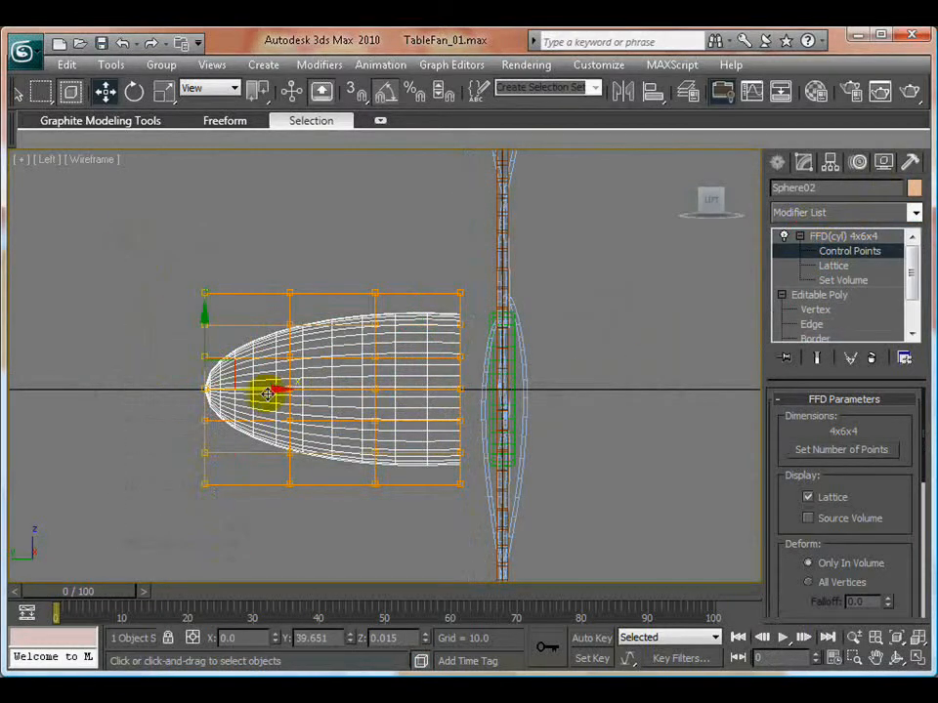
{"action": "left_click_drag", "start_coordinate": [280, 388], "coordinate": [328, 548]}
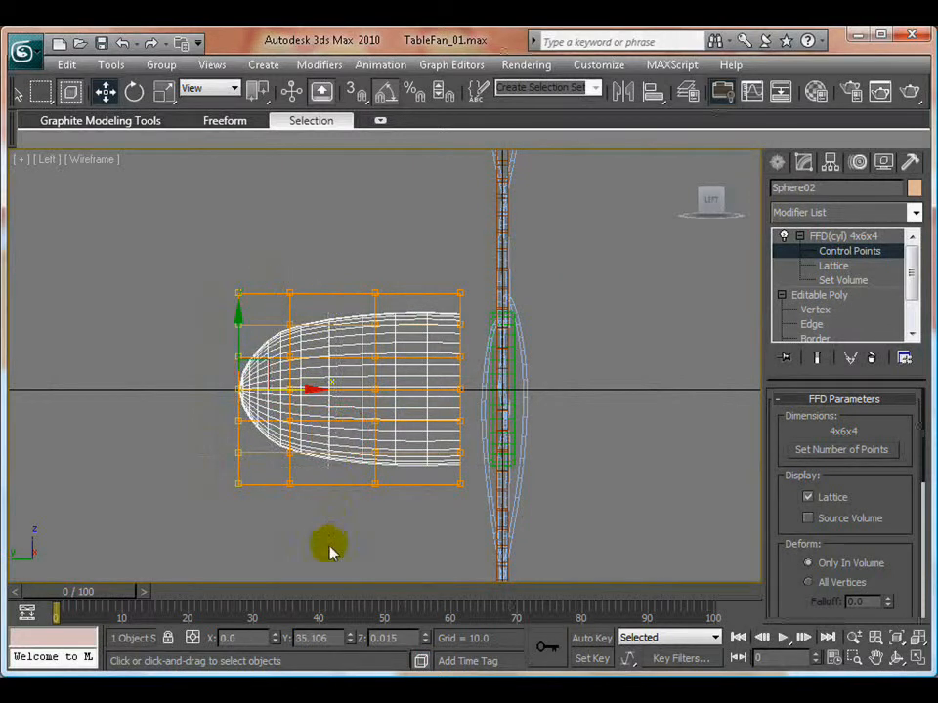
{"action": "left_click_drag", "start_coordinate": [357, 387], "coordinate": [362, 386]}
{"action": "left_click_drag", "start_coordinate": [201, 256], "coordinate": [257, 560]}
{"action": "left_click_drag", "start_coordinate": [310, 387], "coordinate": [337, 388]}
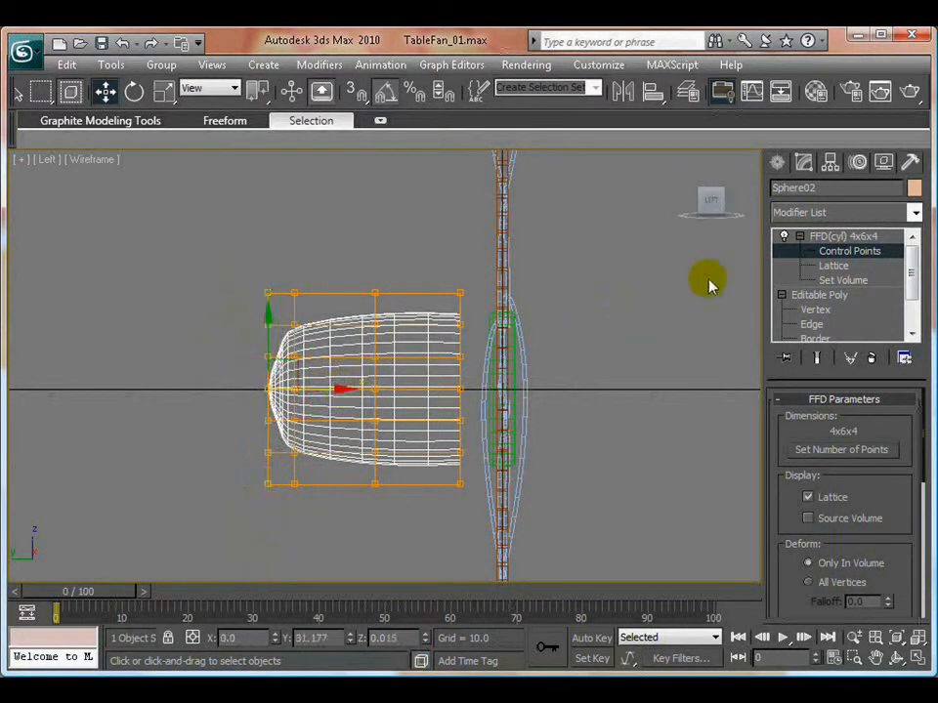
{"action": "left_click", "coordinate": [306, 271]}
{"action": "left_click", "coordinate": [842, 235]}
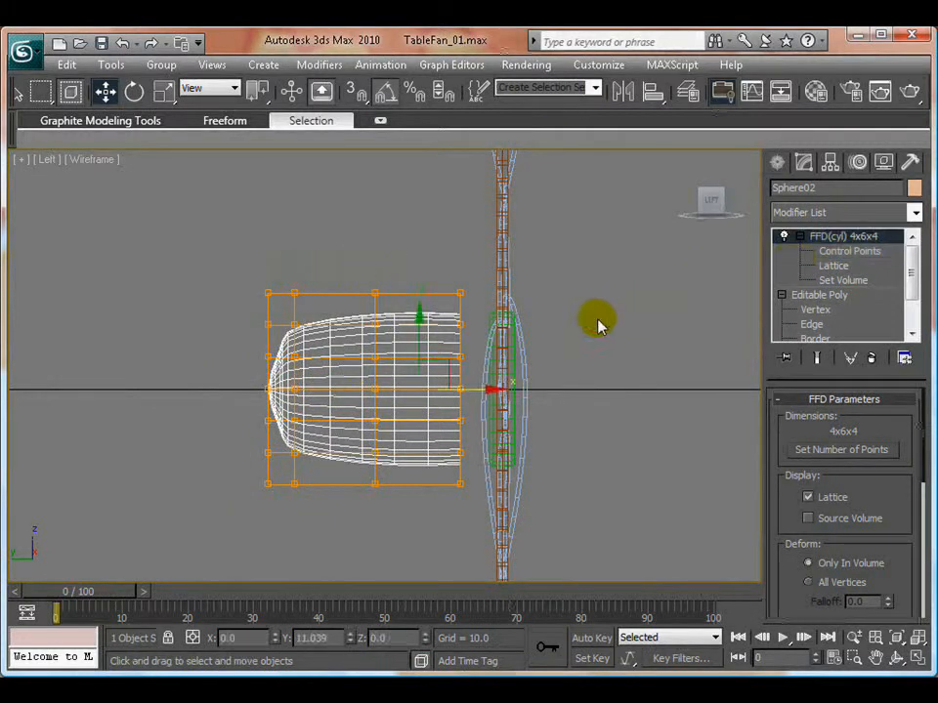
- Examine the reshaped motor housing beside the hub and blades from the side and in perspective
{"action": "left_click", "coordinate": [598, 325]}
{"action": "key", "text": "z"}
{"action": "scroll", "coordinate": [385, 367], "scroll_direction": "up", "scroll_amount": 5}
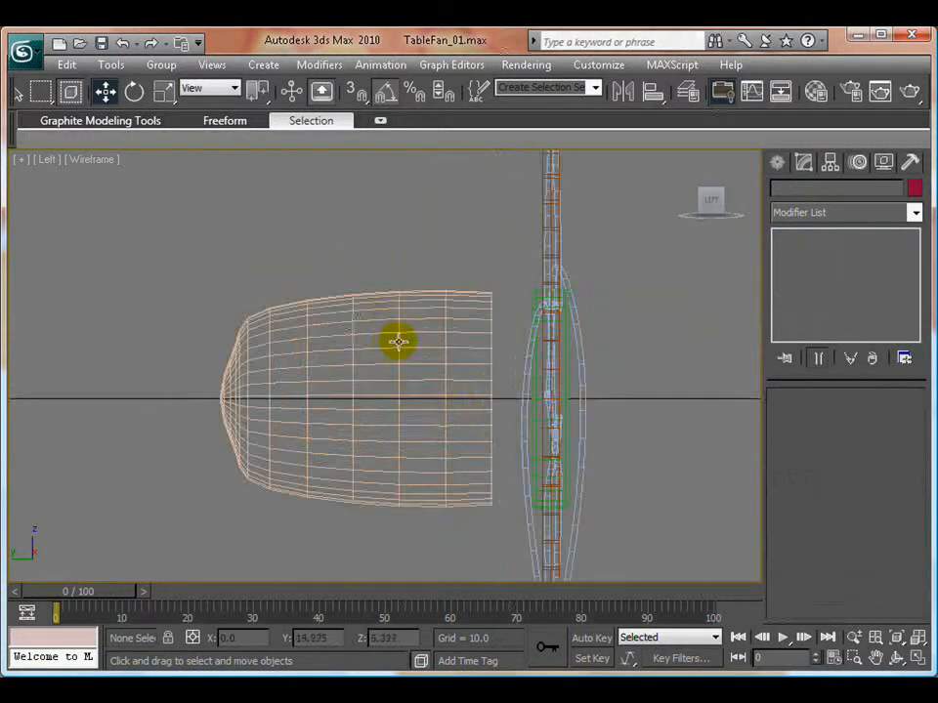
{"action": "left_click", "coordinate": [400, 344]}
{"action": "scroll", "coordinate": [435, 377], "scroll_direction": "down", "scroll_amount": 4}
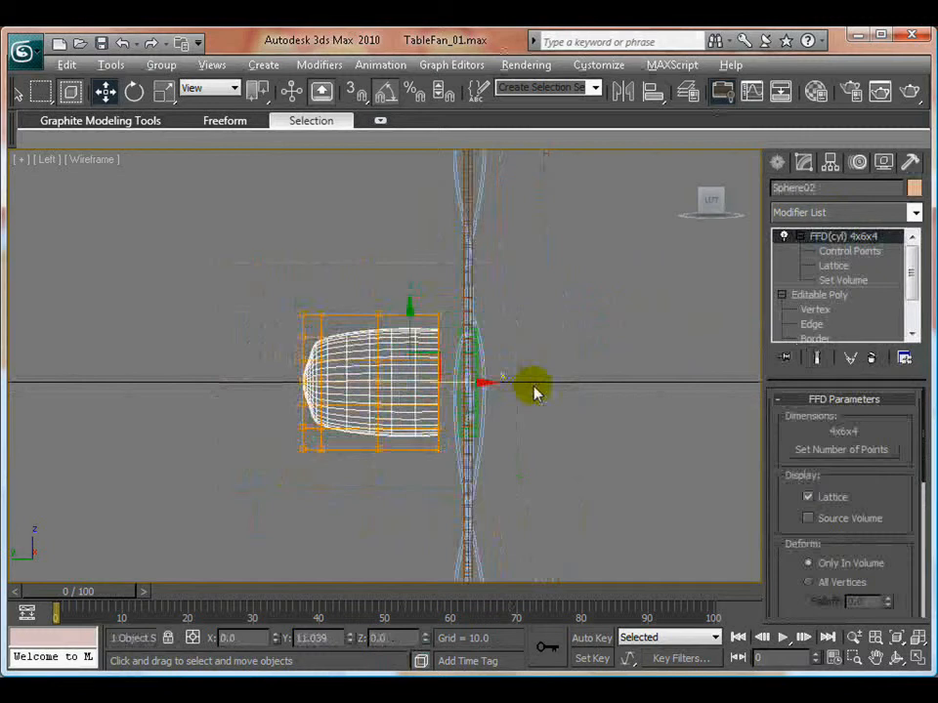
{"action": "key", "text": "alt+w"}
{"action": "right_click", "coordinate": [487, 431]}
{"action": "key", "text": "alt+w"}
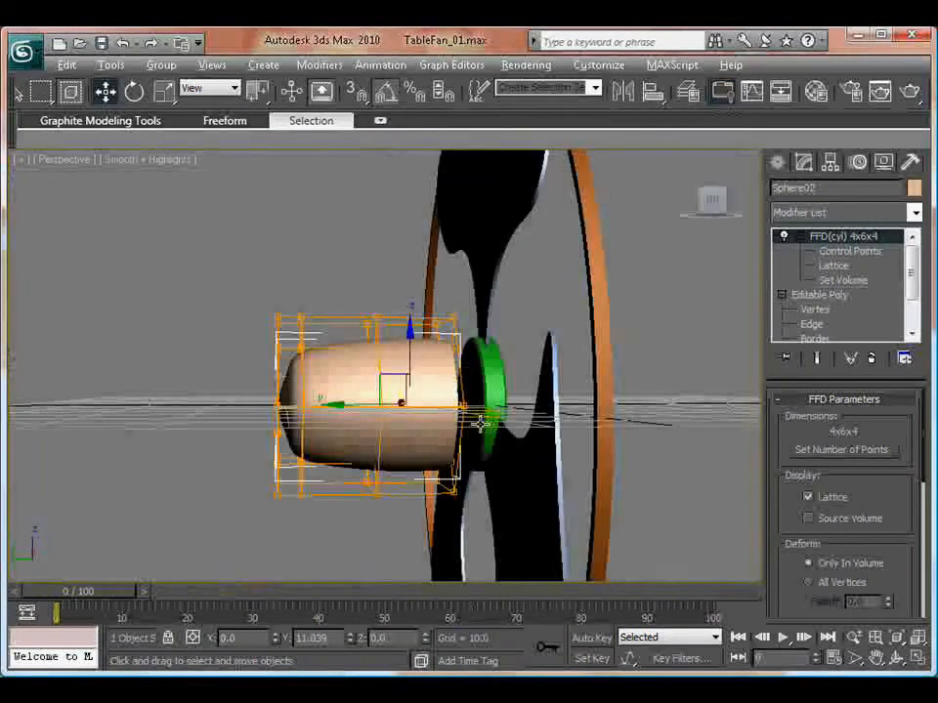
{"action": "middle_click_drag", "start_coordinate": [290, 380], "coordinate": [586, 435], "text": "alt"}
- Save the scene as a new file version named TableFan_02.max and clear the selection
{"action": "left_click", "coordinate": [21, 56]}
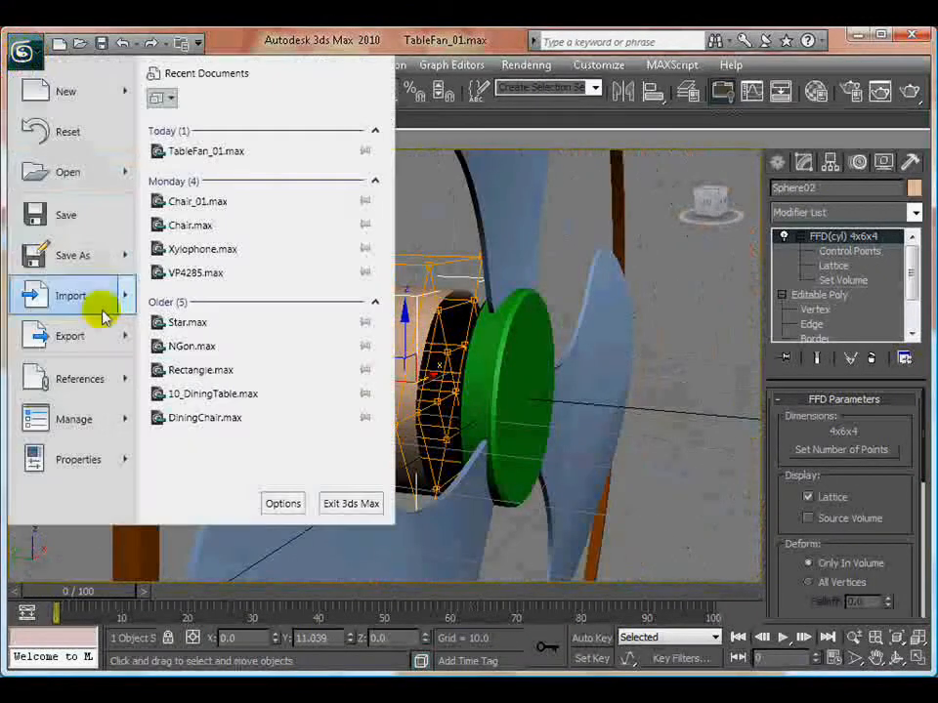
{"action": "left_click", "coordinate": [75, 255]}
{"action": "left_click", "coordinate": [548, 420]}
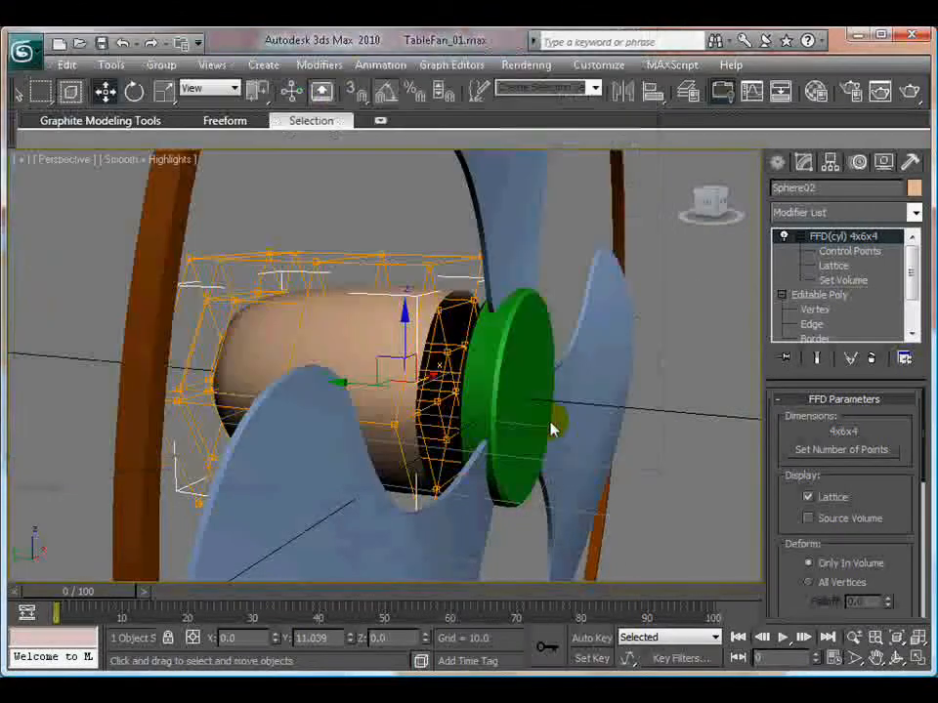
{"action": "middle_click_drag", "start_coordinate": [548, 420], "coordinate": [589, 369], "text": "alt"}
{"action": "left_click", "coordinate": [710, 479]}
- Move the motor housing slightly farther from the blades along Y, to a position of about 11.54
{"action": "scroll", "coordinate": [563, 473], "scroll_direction": "down", "scroll_amount": 5}
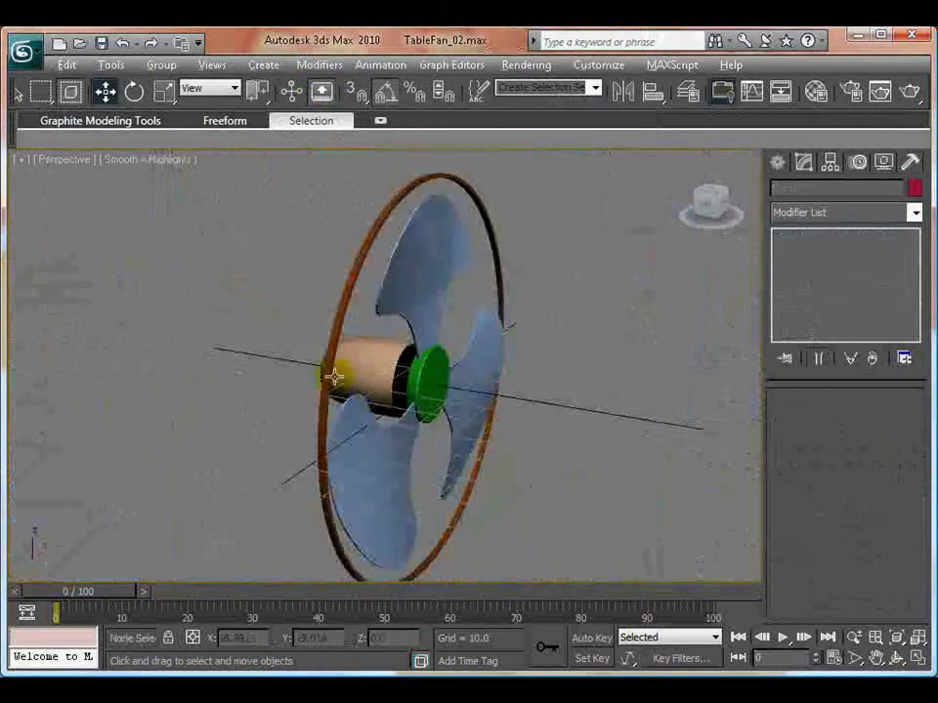
{"action": "middle_click_drag", "start_coordinate": [334, 376], "coordinate": [250, 283], "text": "alt"}
{"action": "scroll", "coordinate": [429, 376], "scroll_direction": "up", "scroll_amount": 2}
{"action": "left_click", "coordinate": [429, 376]}
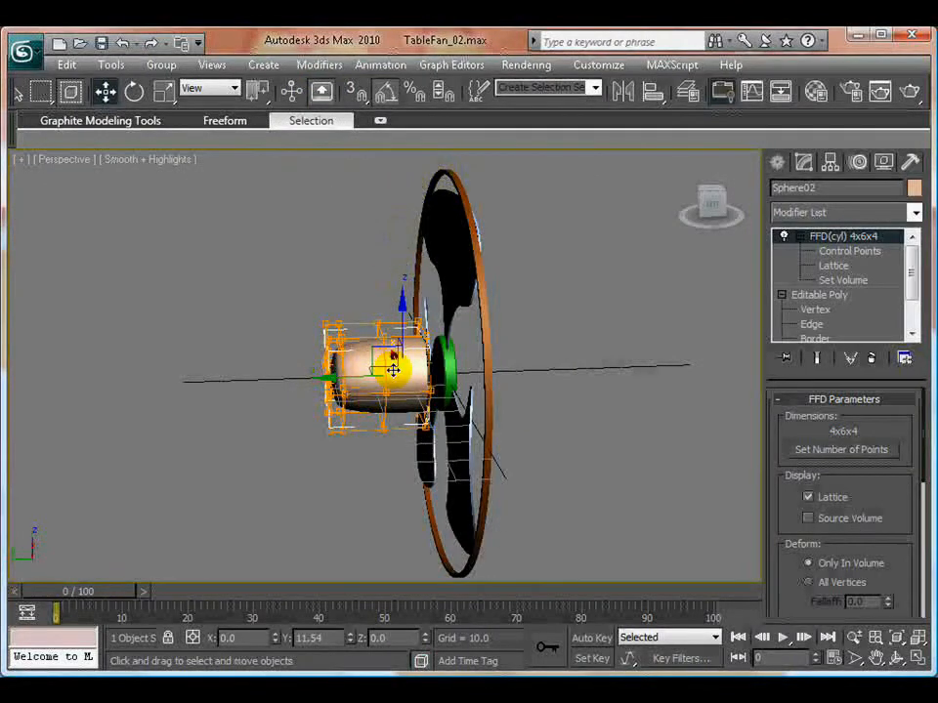
- Draw a five-vertex line in the Left view from the top of the outer ring, bowing rearward, to the housing's upper front edge
{"action": "key", "text": "alt+w"}
{"action": "right_click", "coordinate": [290, 466]}
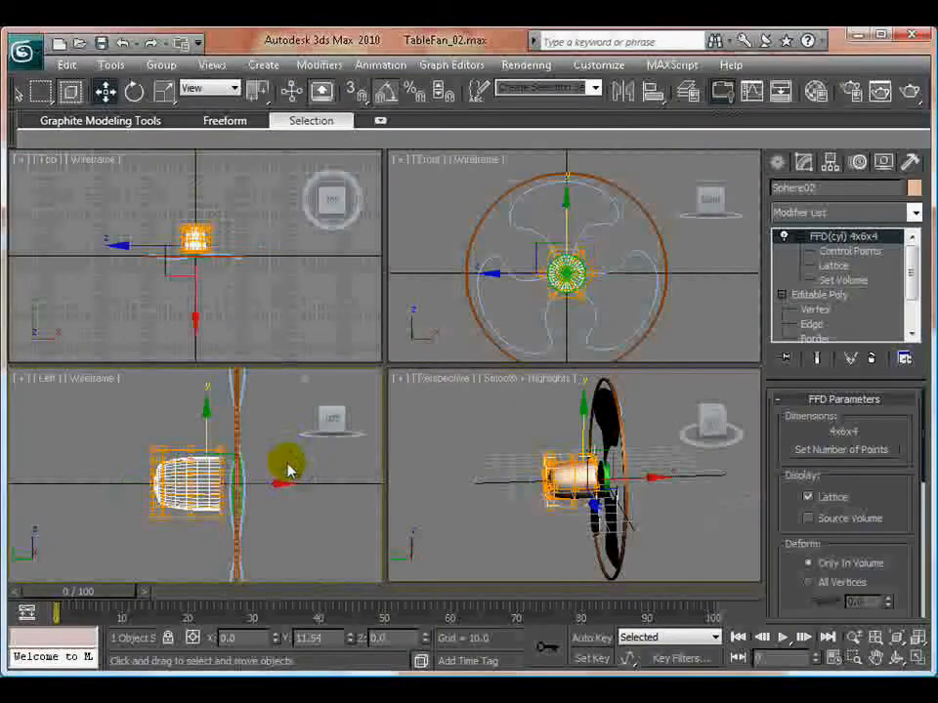
{"action": "key", "text": "alt+w"}
{"action": "middle_click_drag", "start_coordinate": [404, 390], "coordinate": [372, 506]}
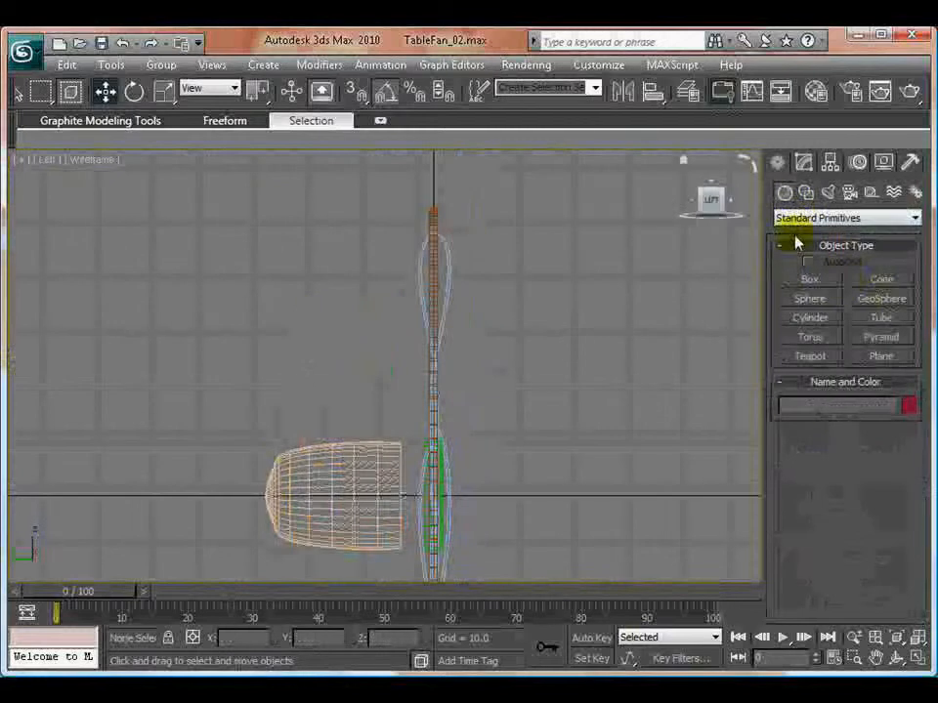
{"action": "left_click", "coordinate": [805, 195]}
{"action": "left_click", "coordinate": [810, 295]}
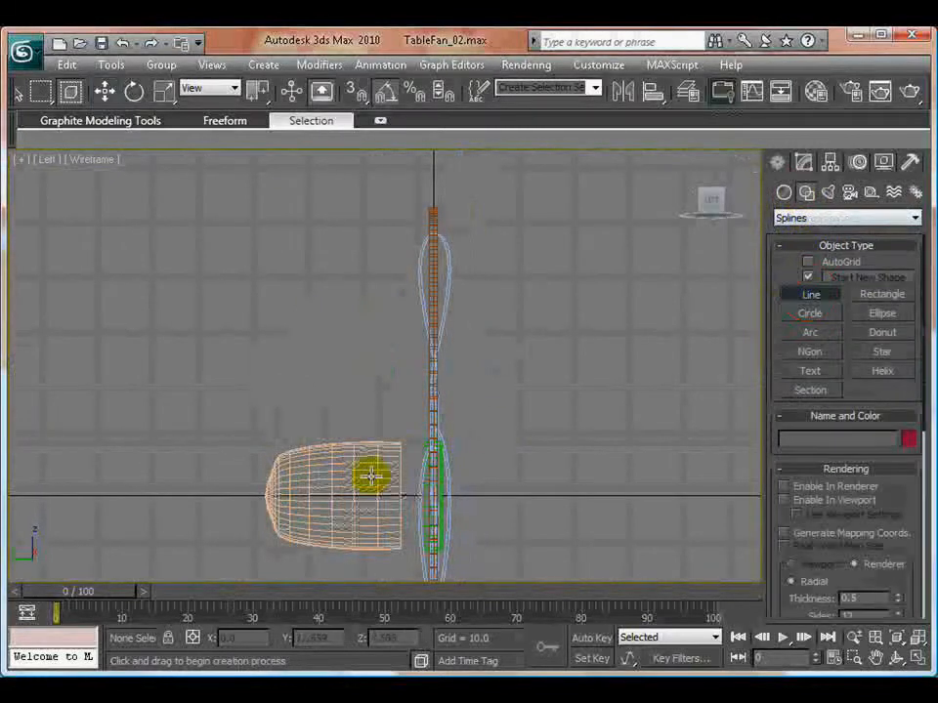
{"action": "left_click", "coordinate": [426, 208]}
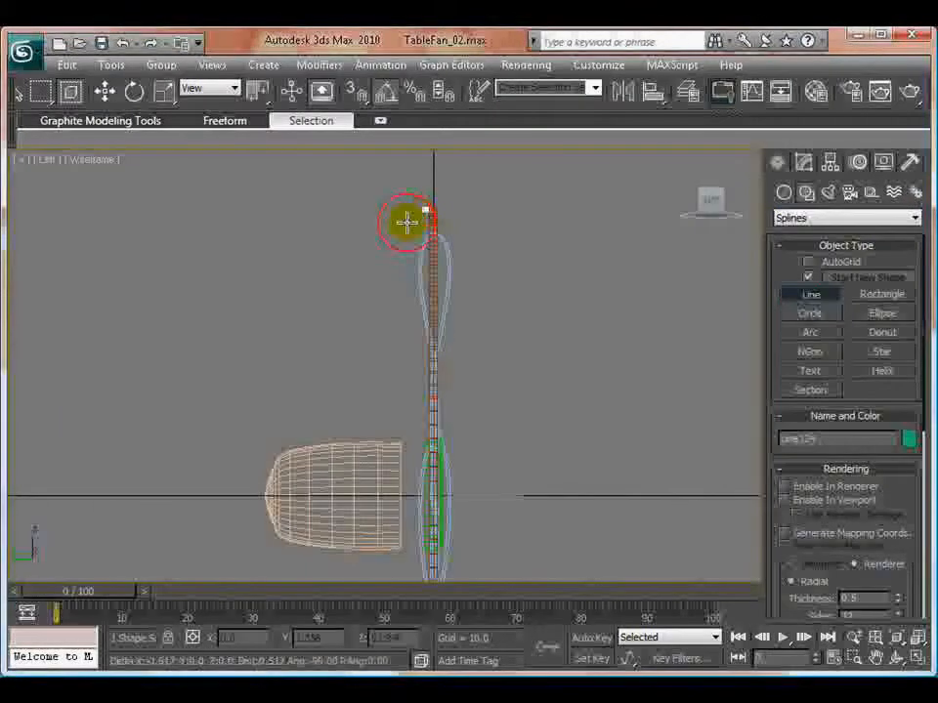
{"action": "left_click", "coordinate": [388, 253]}
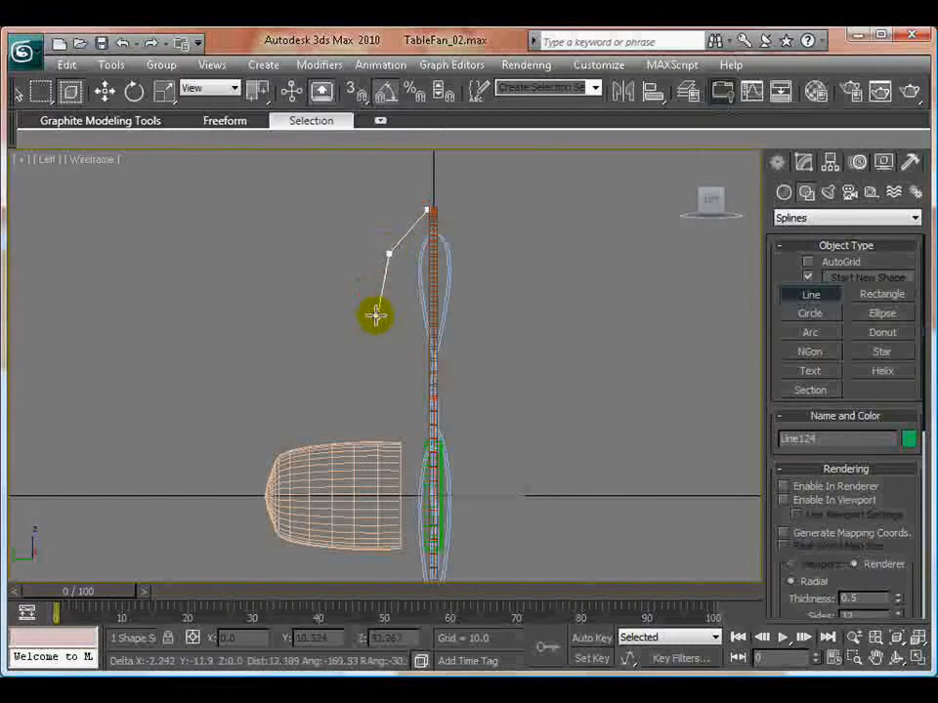
{"action": "left_click", "coordinate": [378, 323]}
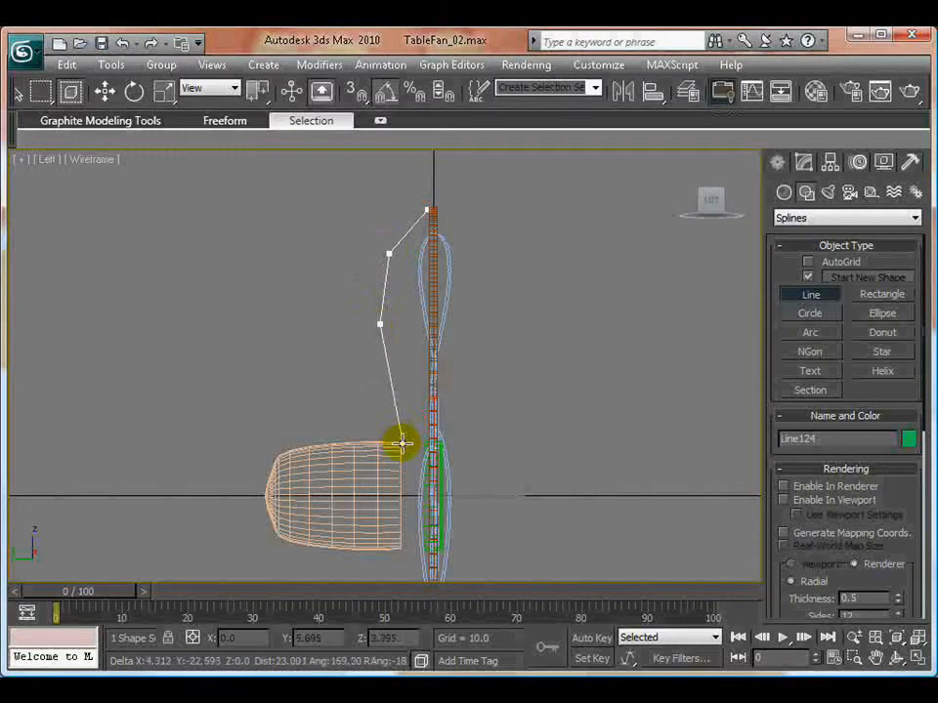
{"action": "left_click", "coordinate": [392, 387]}
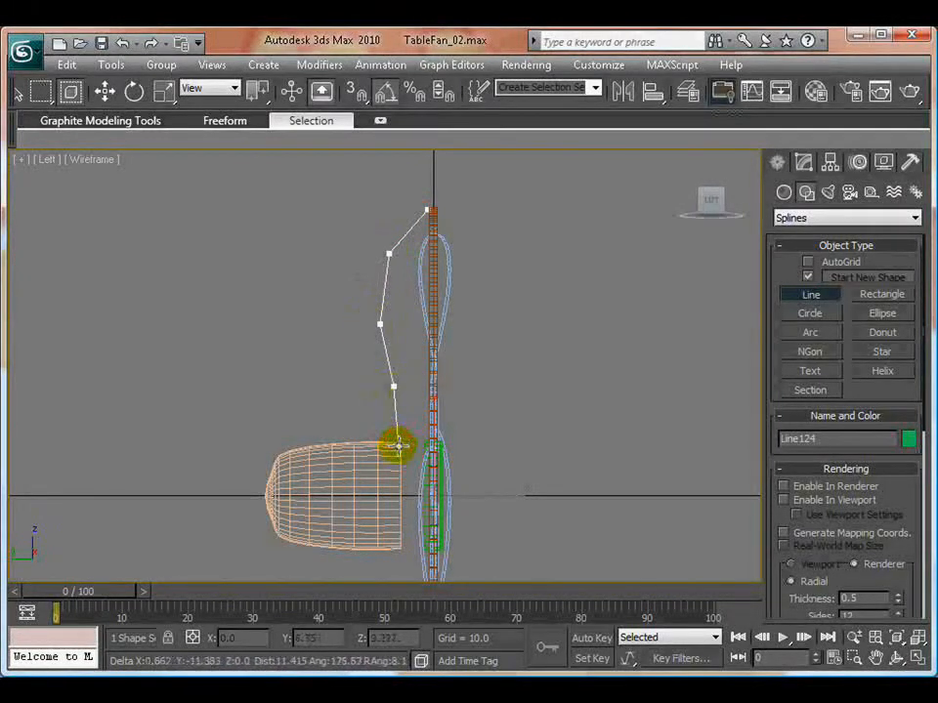
{"action": "left_click", "coordinate": [398, 441]}
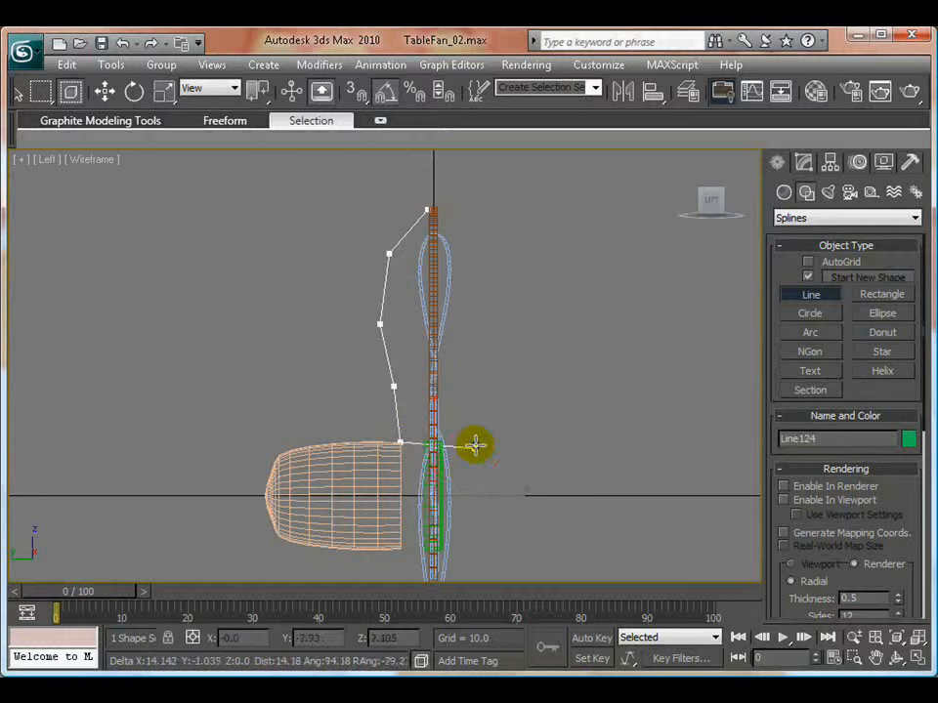
{"action": "right_click", "coordinate": [535, 362]}
{"action": "key", "text": "w"}
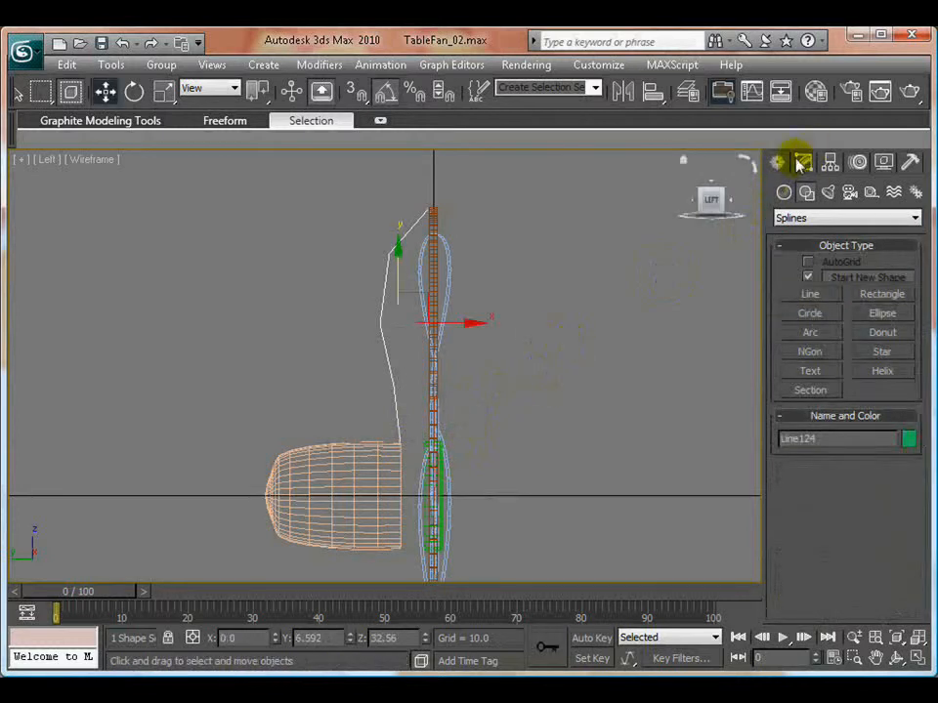
- Smooth the line's vertices and fine-tune the end vertex at the motor housing's front edge and the vertex just above it
{"action": "left_click", "coordinate": [801, 163]}
{"action": "left_click", "coordinate": [780, 236]}
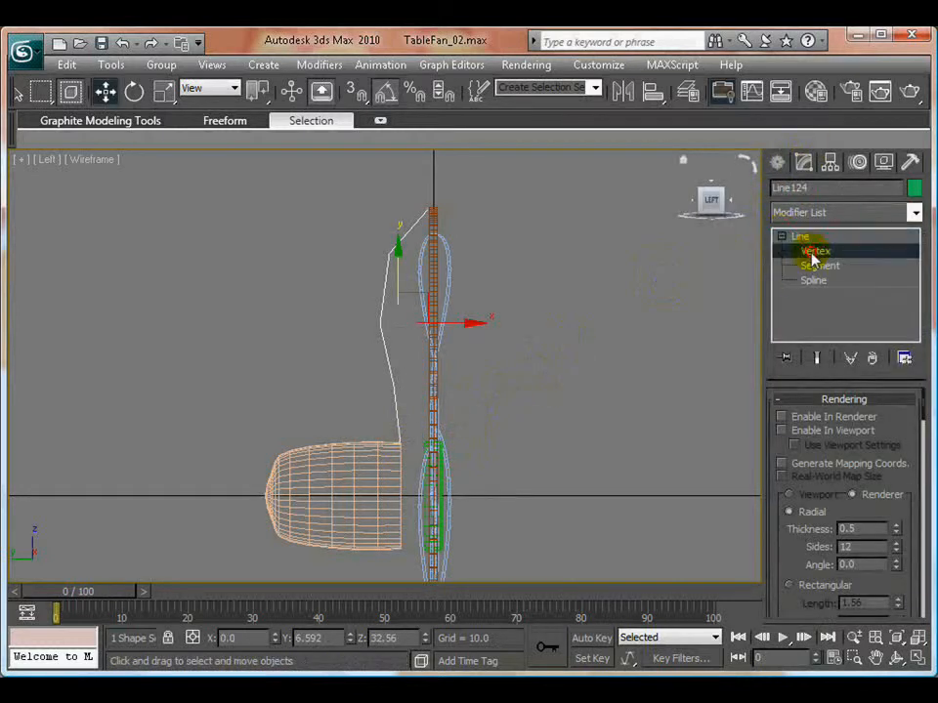
{"action": "left_click", "coordinate": [814, 251]}
{"action": "scroll", "coordinate": [427, 513], "scroll_direction": "up", "scroll_amount": 4}
{"action": "scroll", "coordinate": [471, 429], "scroll_direction": "up", "scroll_amount": 3}
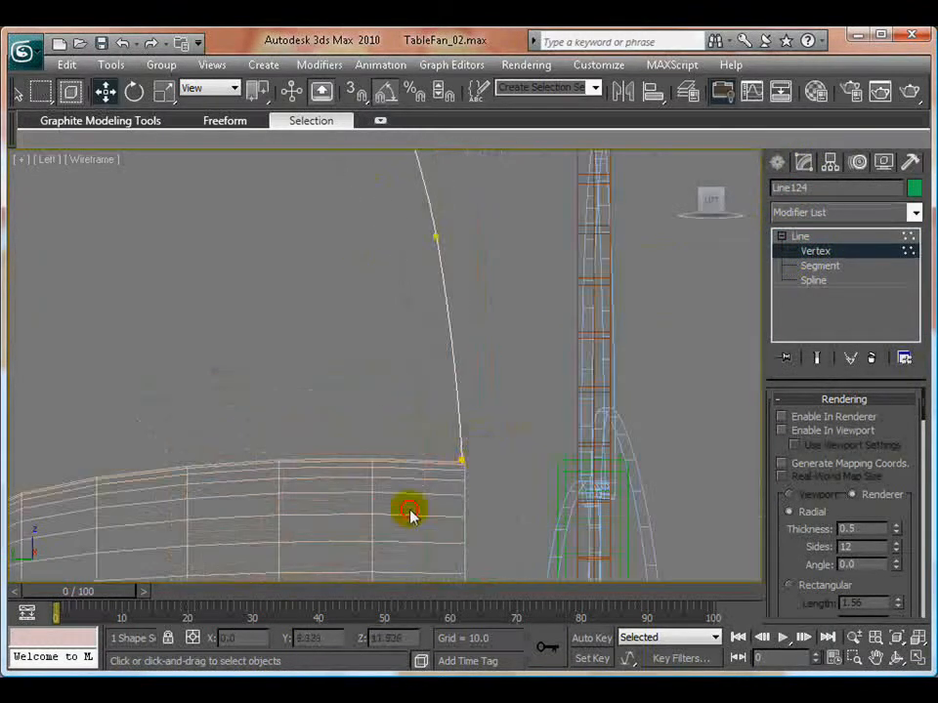
{"action": "left_click", "coordinate": [463, 459]}
{"action": "left_click_drag", "start_coordinate": [486, 430], "coordinate": [486, 433]}
{"action": "middle_click_drag", "start_coordinate": [477, 337], "coordinate": [478, 459]}
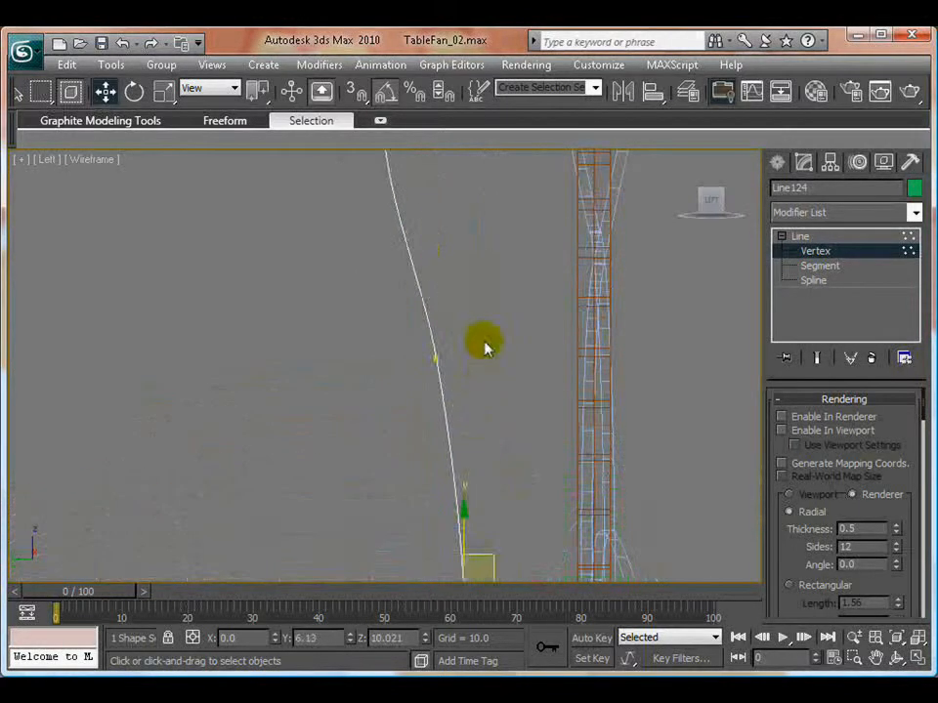
{"action": "left_click", "coordinate": [435, 358]}
{"action": "left_click_drag", "start_coordinate": [456, 327], "coordinate": [461, 331]}
{"action": "left_click", "coordinate": [519, 332]}
- Move the line's top vertex slightly so that it sits on the outer ring's rear edge
{"action": "scroll", "coordinate": [511, 353], "scroll_direction": "down", "scroll_amount": 3}
{"action": "middle_click_drag", "start_coordinate": [485, 324], "coordinate": [511, 556]}
{"action": "left_click", "coordinate": [506, 387]}
{"action": "scroll", "coordinate": [551, 448], "scroll_direction": "up", "scroll_amount": 6}
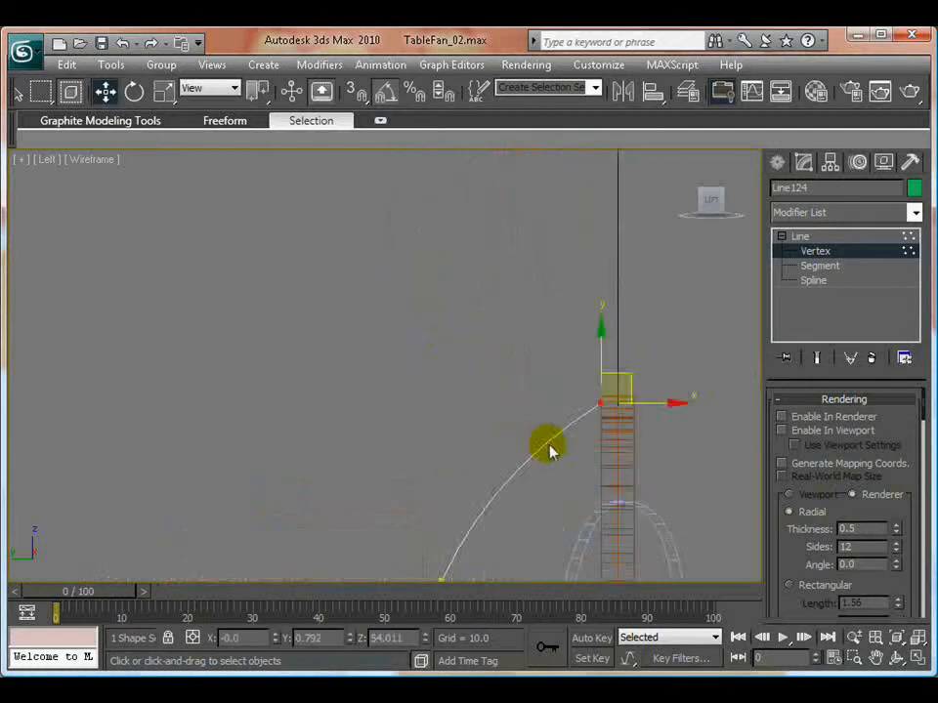
{"action": "middle_click_drag", "start_coordinate": [571, 423], "coordinate": [240, 305]}
{"action": "middle_click_drag", "start_coordinate": [464, 397], "coordinate": [362, 506]}
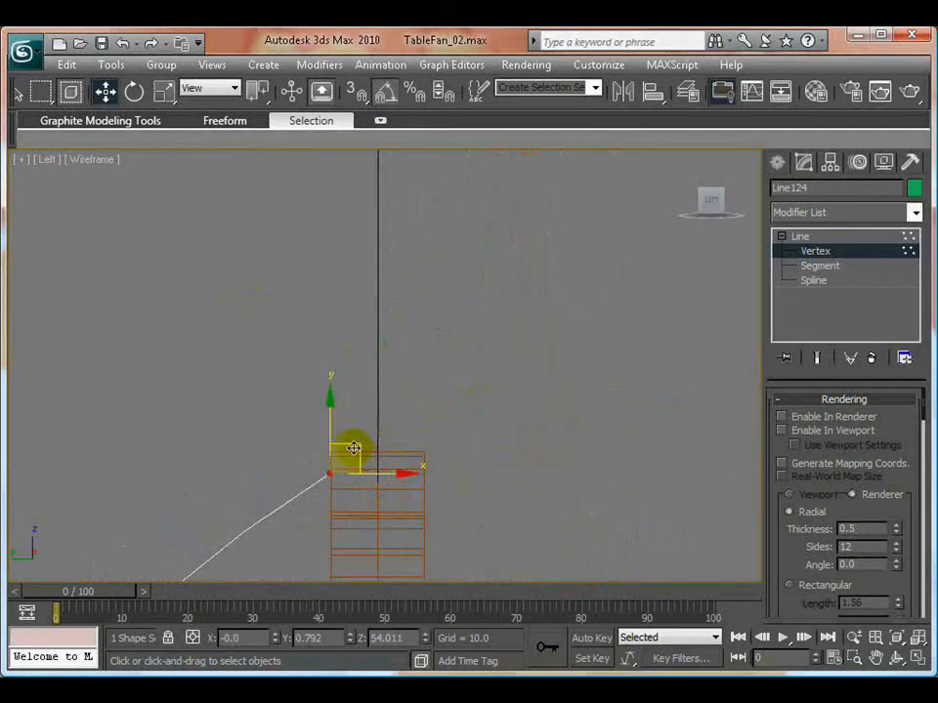
{"action": "left_click_drag", "start_coordinate": [353, 449], "coordinate": [364, 445]}
{"action": "left_click", "coordinate": [529, 398]}
{"action": "scroll", "coordinate": [395, 479], "scroll_direction": "down", "scroll_amount": 6}
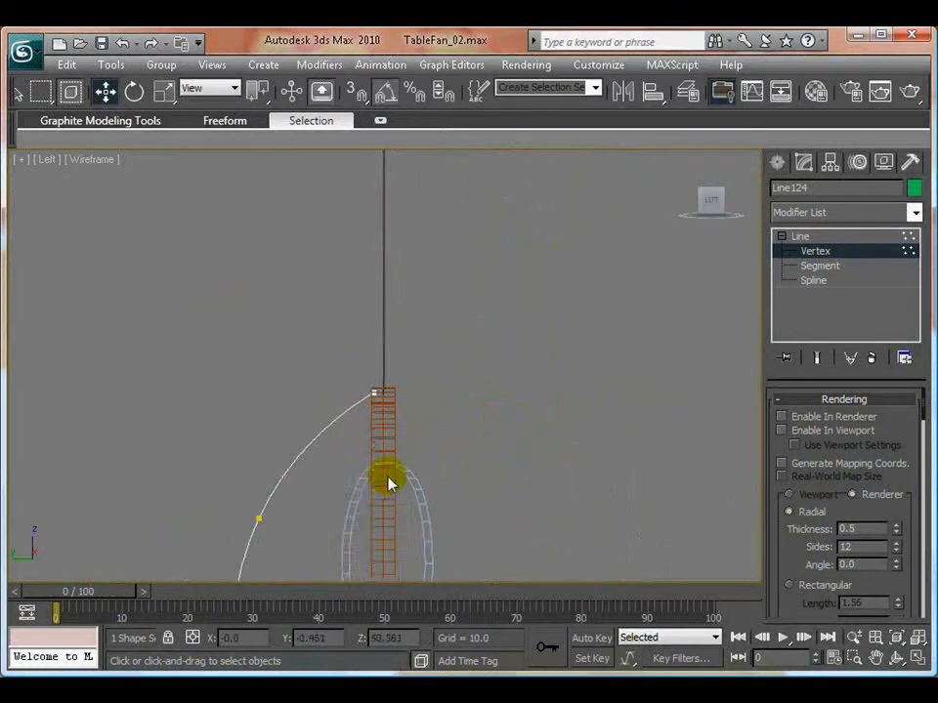
- Leave vertex editing, enable the curved rear wire in both renderer and viewport, and clear the selection
{"action": "middle_click_drag", "start_coordinate": [376, 481], "coordinate": [402, 439]}
{"action": "left_click_drag", "start_coordinate": [258, 448], "coordinate": [344, 536]}
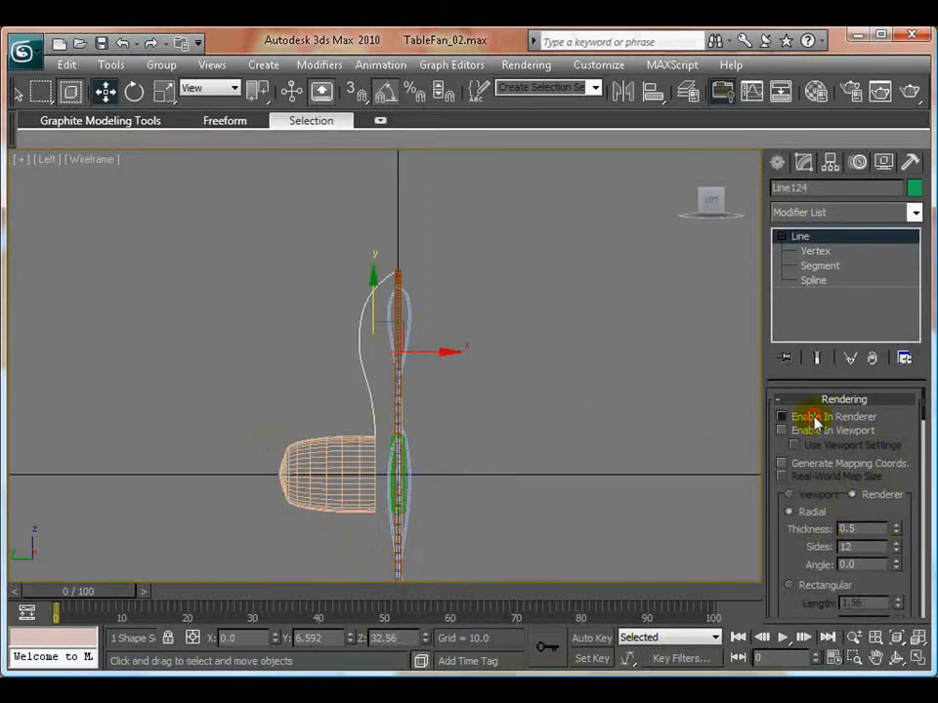
{"action": "left_click", "coordinate": [586, 436]}
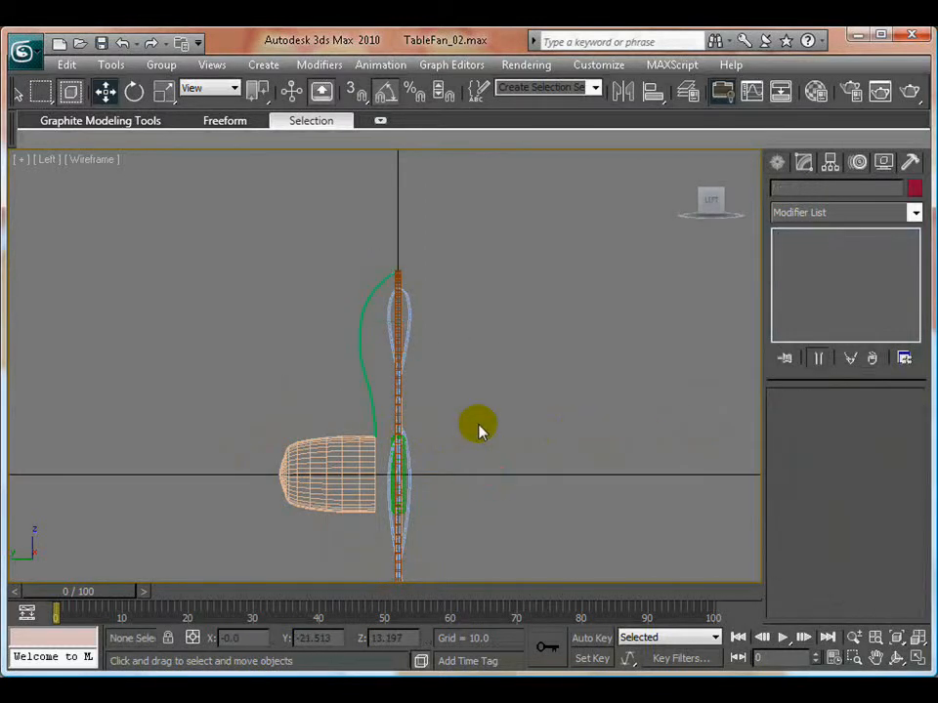
- Align only the rear wire's pivot to the motor housing's pivot point in X, Y and Z
{"action": "key", "text": "alt+w"}
{"action": "left_click", "coordinate": [487, 465]}
{"action": "key", "text": "alt+w"}
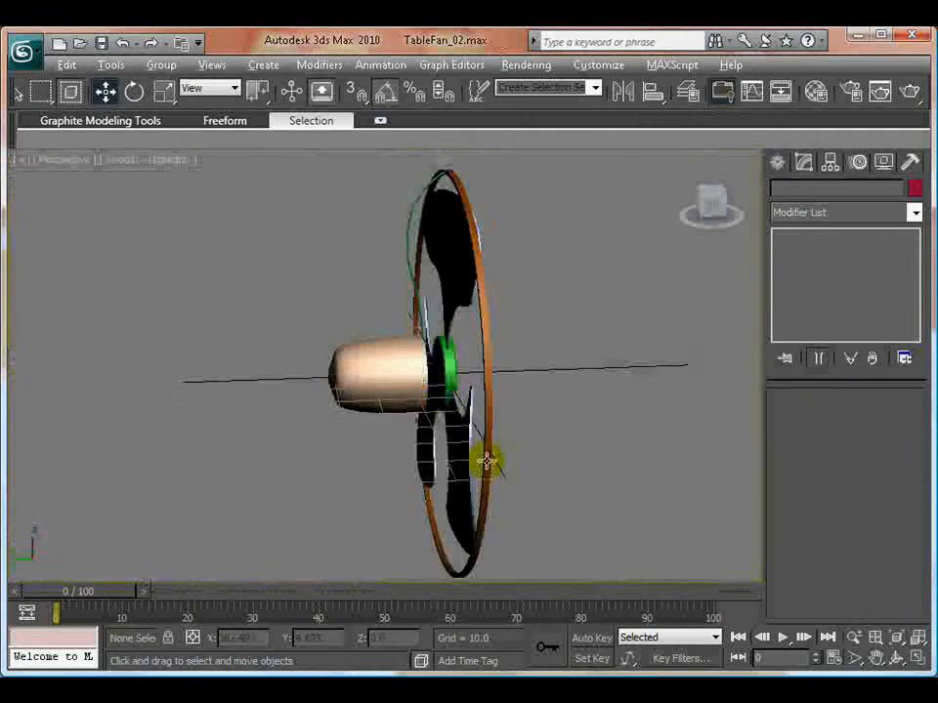
{"action": "middle_click_drag", "start_coordinate": [318, 379], "coordinate": [454, 260], "text": "alt"}
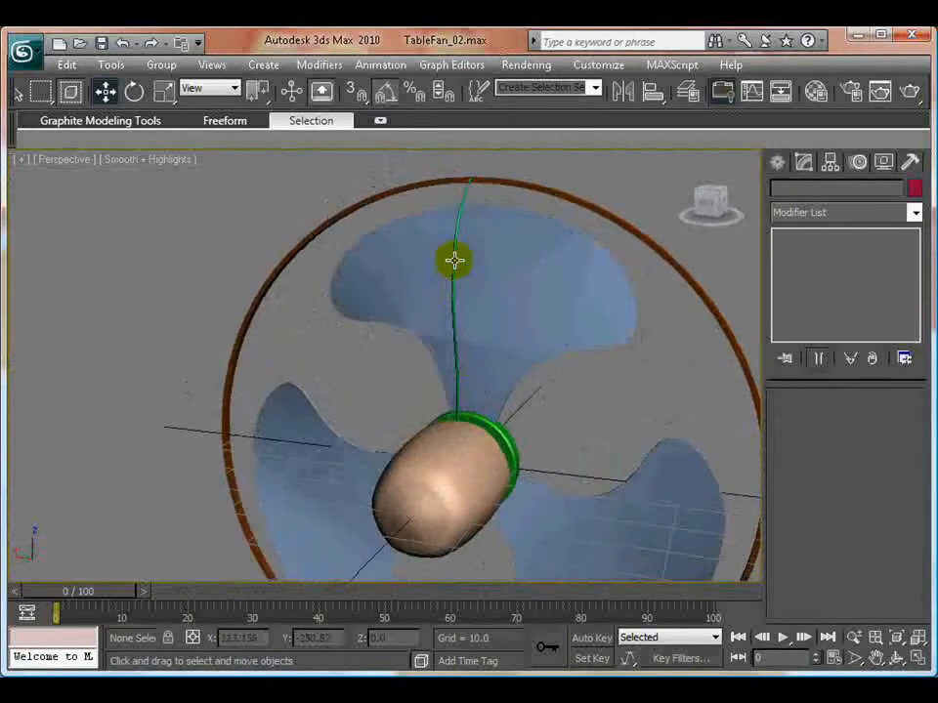
{"action": "left_click", "coordinate": [463, 197]}
{"action": "middle_click_drag", "start_coordinate": [369, 415], "coordinate": [335, 363], "text": "alt"}
{"action": "left_click", "coordinate": [830, 162]}
{"action": "left_click", "coordinate": [844, 278]}
{"action": "left_click", "coordinate": [653, 92]}
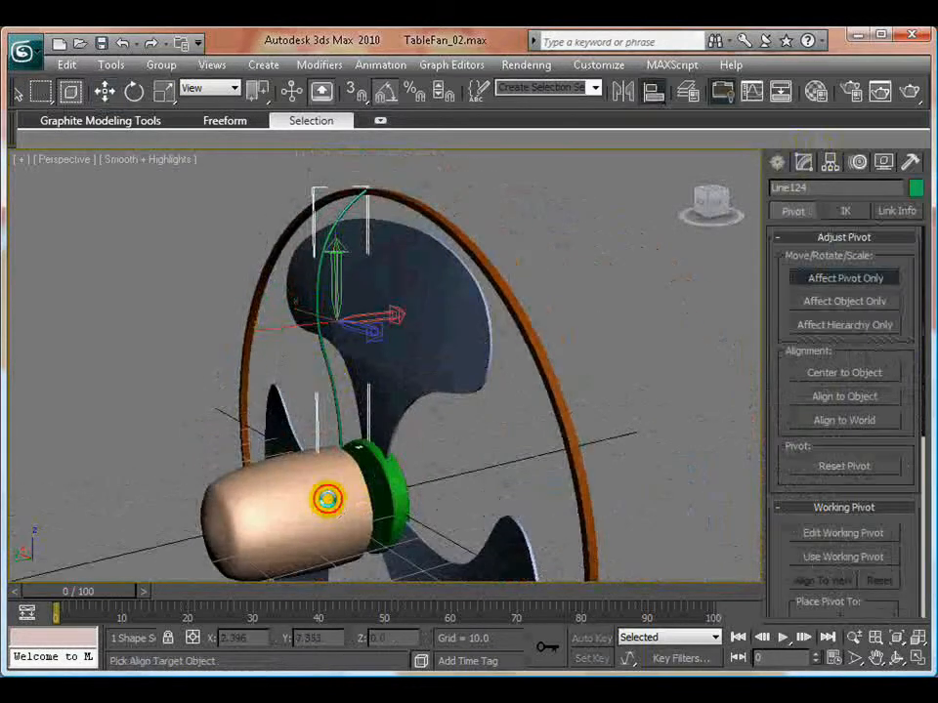
{"action": "left_click", "coordinate": [327, 499]}
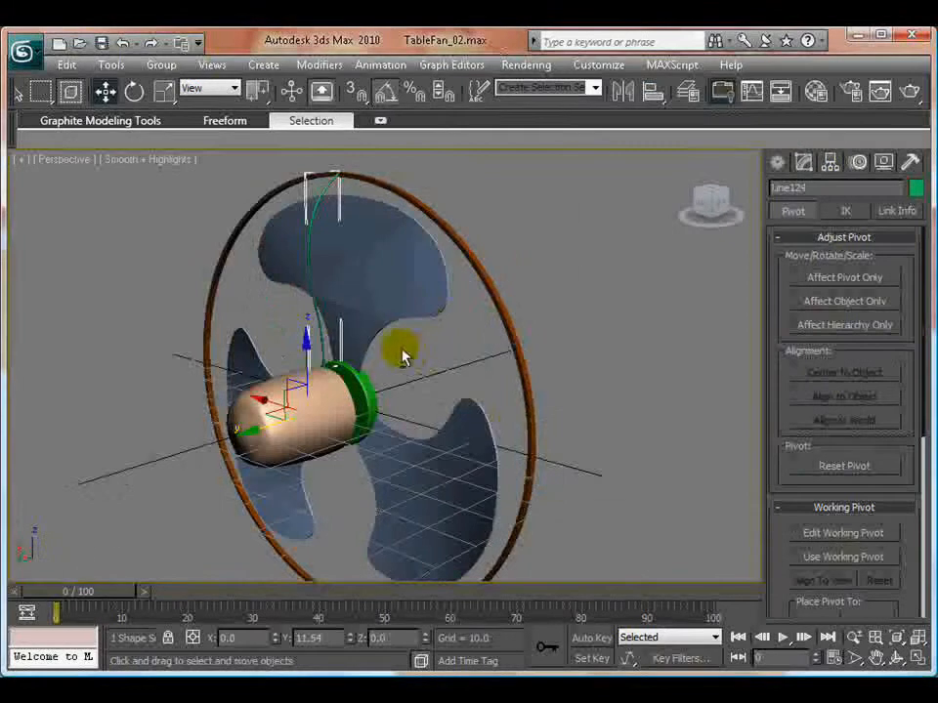
{"action": "middle_click_drag", "start_coordinate": [403, 357], "coordinate": [361, 319], "text": "alt"}
- Array the rear wire as 120 instances rotated over a total of 360 degrees about Y, and clear the selection
{"action": "left_click", "coordinate": [110, 64]}
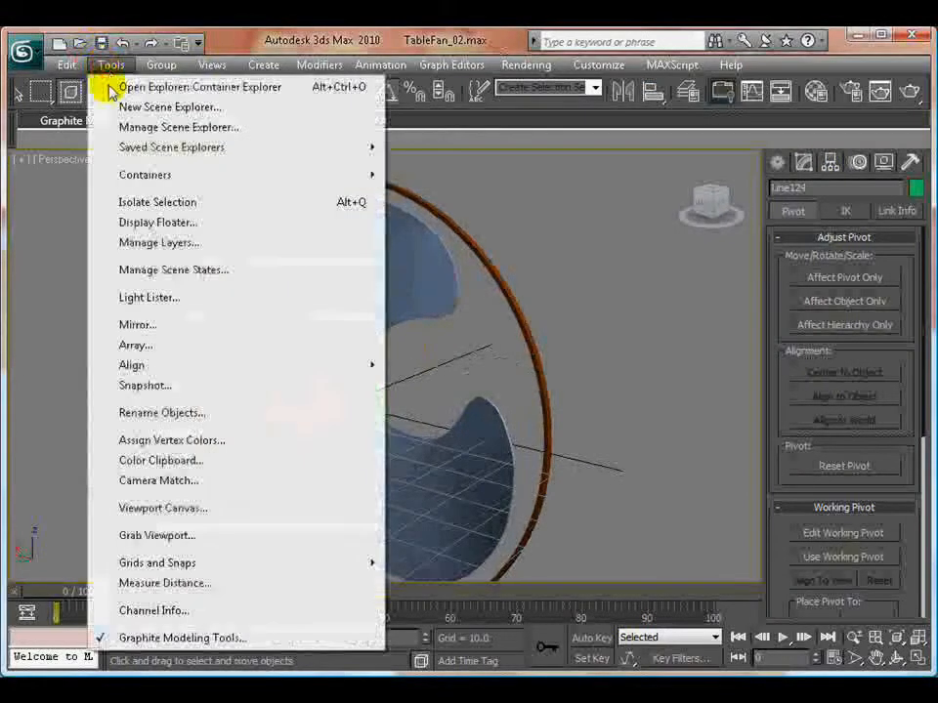
{"action": "left_click", "coordinate": [149, 347]}
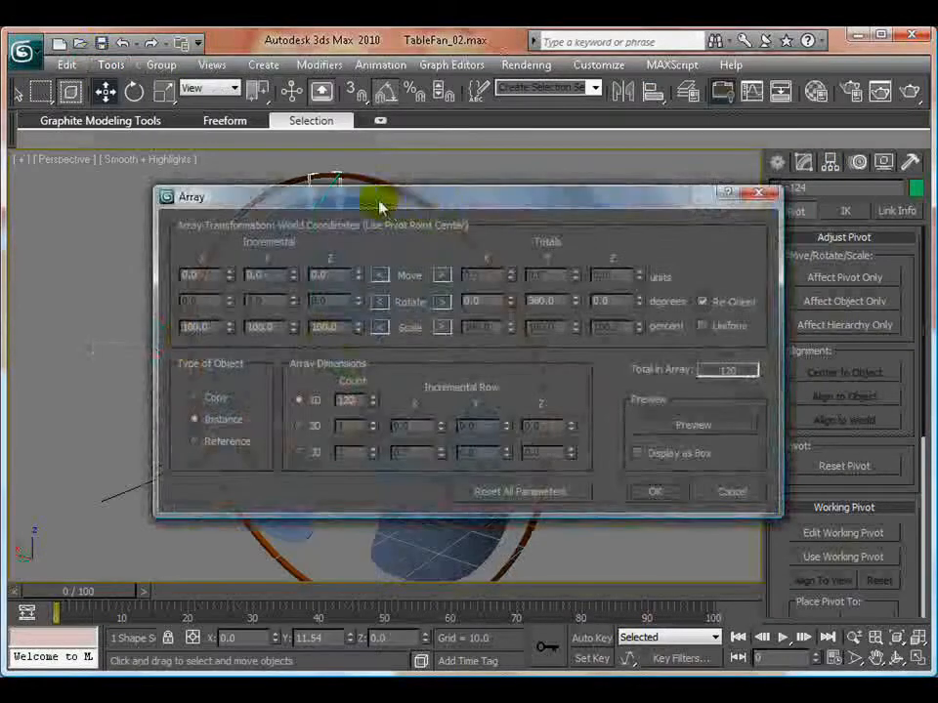
{"action": "left_click_drag", "start_coordinate": [372, 198], "coordinate": [650, 237]}
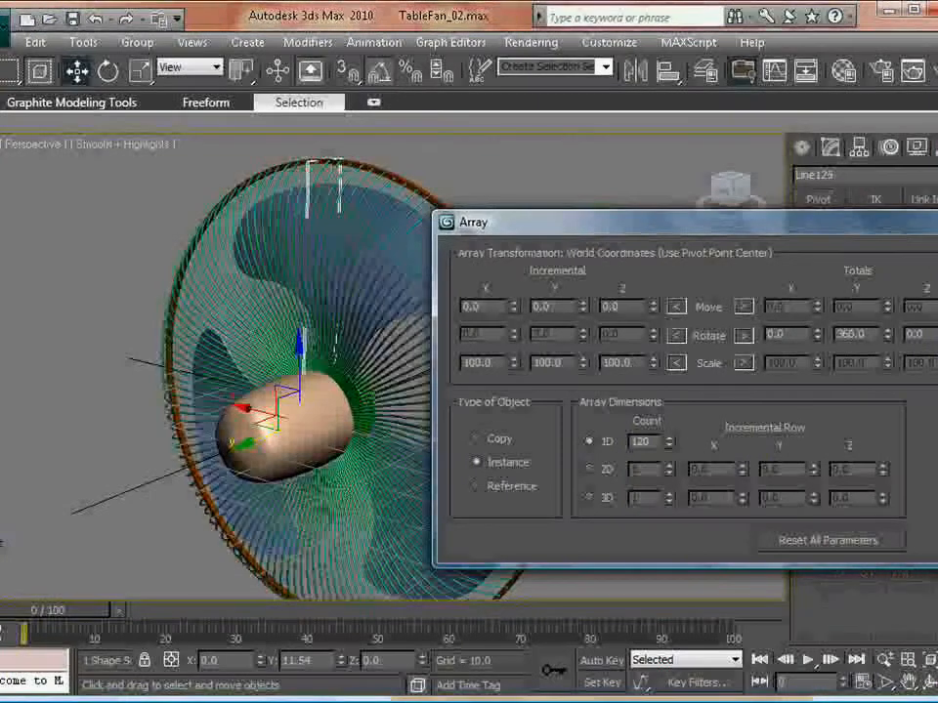
{"action": "left_click_drag", "start_coordinate": [703, 244], "coordinate": [517, 127]}
{"action": "left_click", "coordinate": [789, 448]}
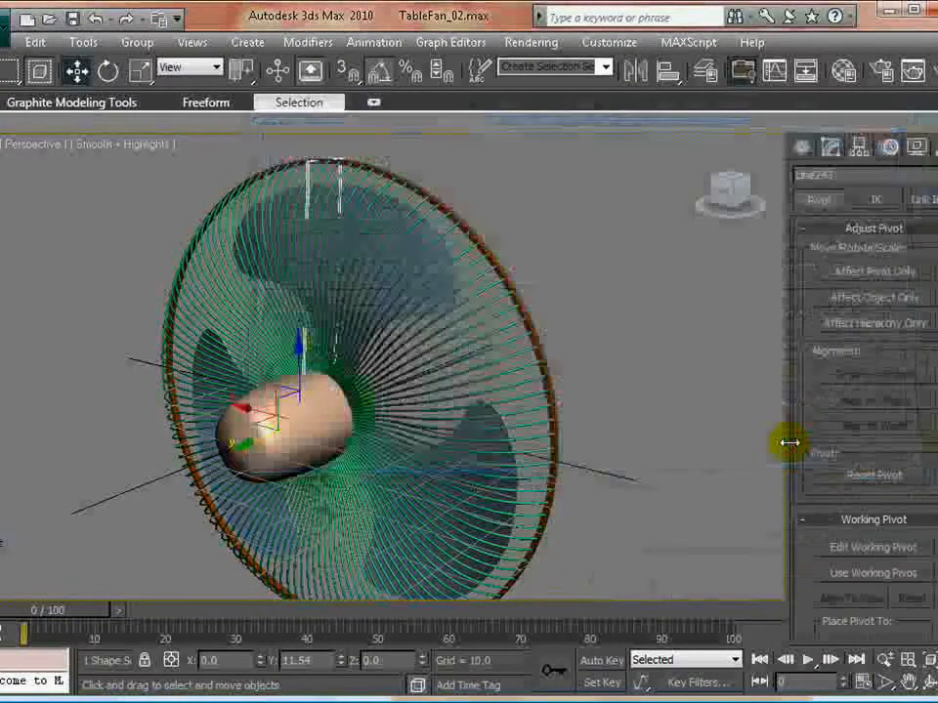
{"action": "left_click", "coordinate": [653, 476]}
{"action": "middle_click_drag", "start_coordinate": [510, 466], "coordinate": [220, 230], "text": "alt"}
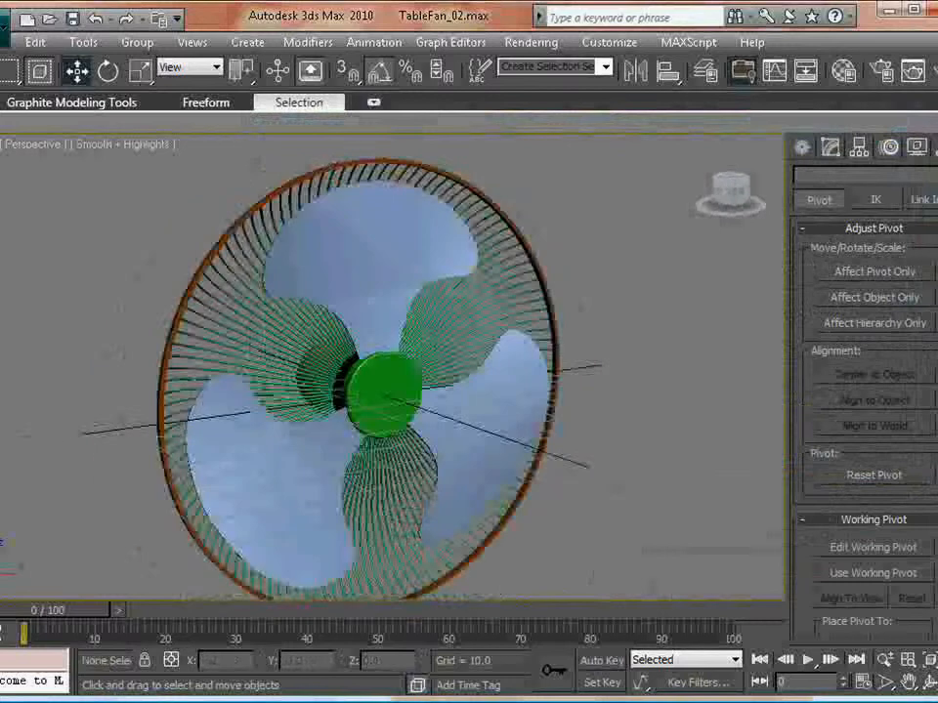
- Open the layer manager and scale up the motor housing behind the rear grille
{"action": "left_click", "coordinate": [82, 43]}
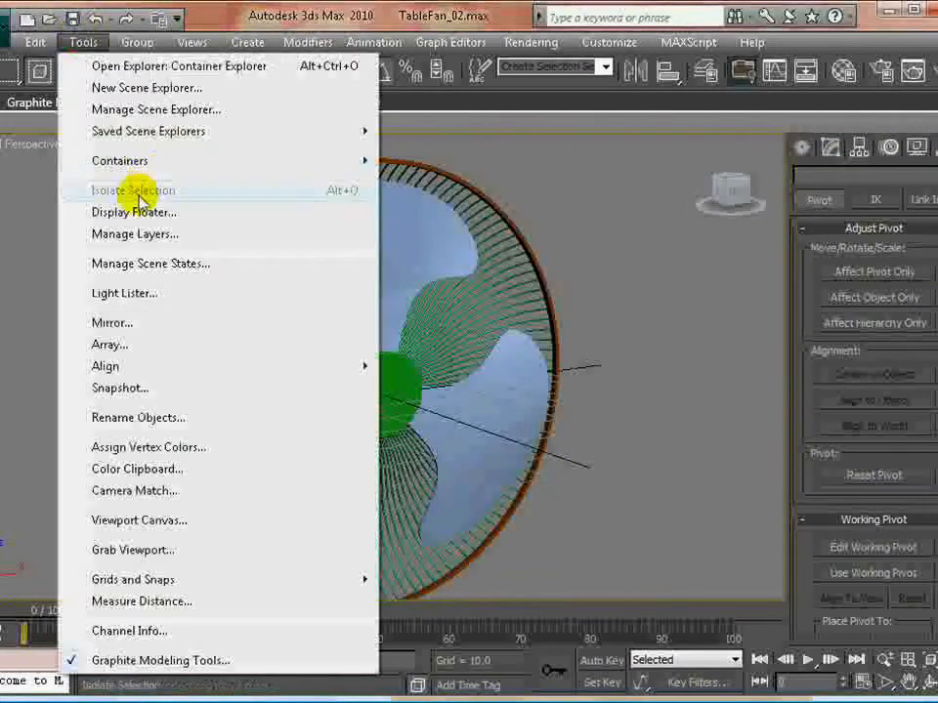
{"action": "left_click", "coordinate": [167, 235]}
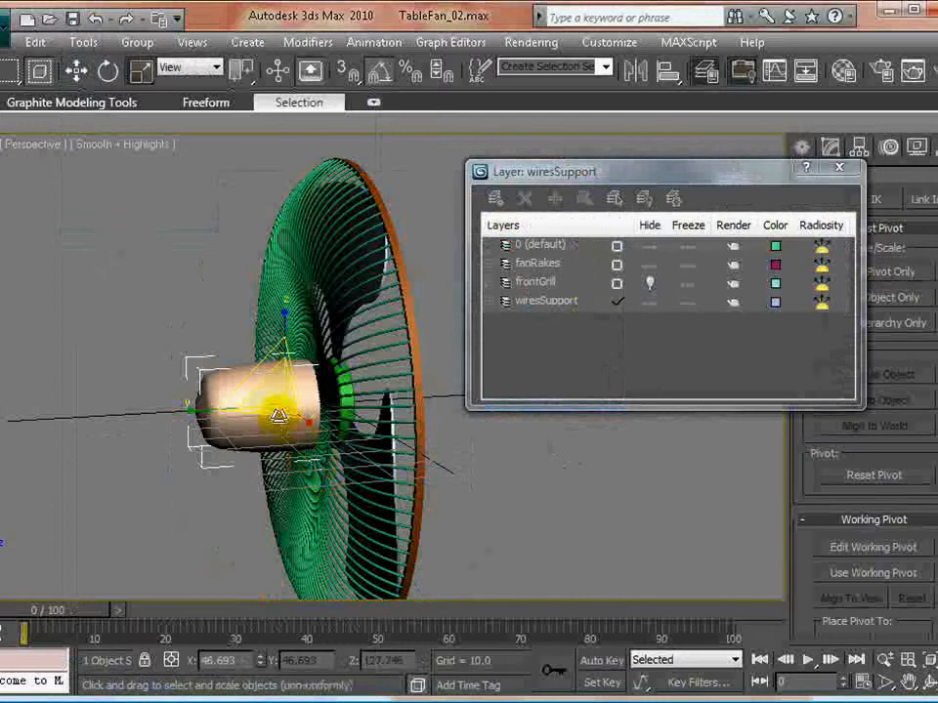
{"action": "left_click_drag", "start_coordinate": [281, 410], "coordinate": [550, 310]}
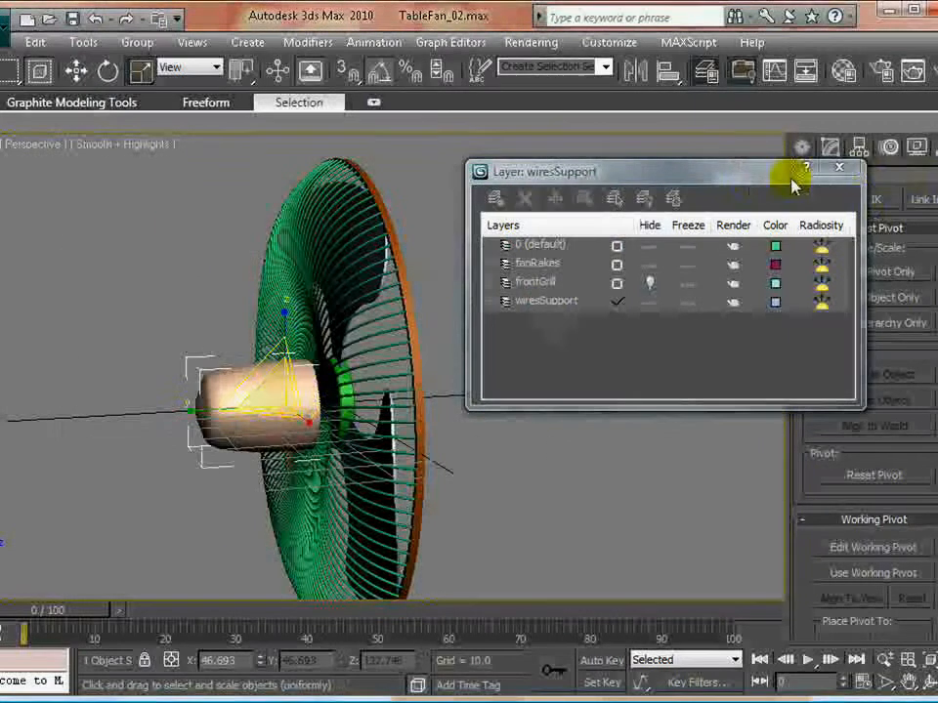
{"action": "left_click_drag", "start_coordinate": [795, 182], "coordinate": [590, 51]}
- Reposition the motor housing along Y to about 16.94 so its front end sits inside the rear wires
{"action": "left_click", "coordinate": [830, 147]}
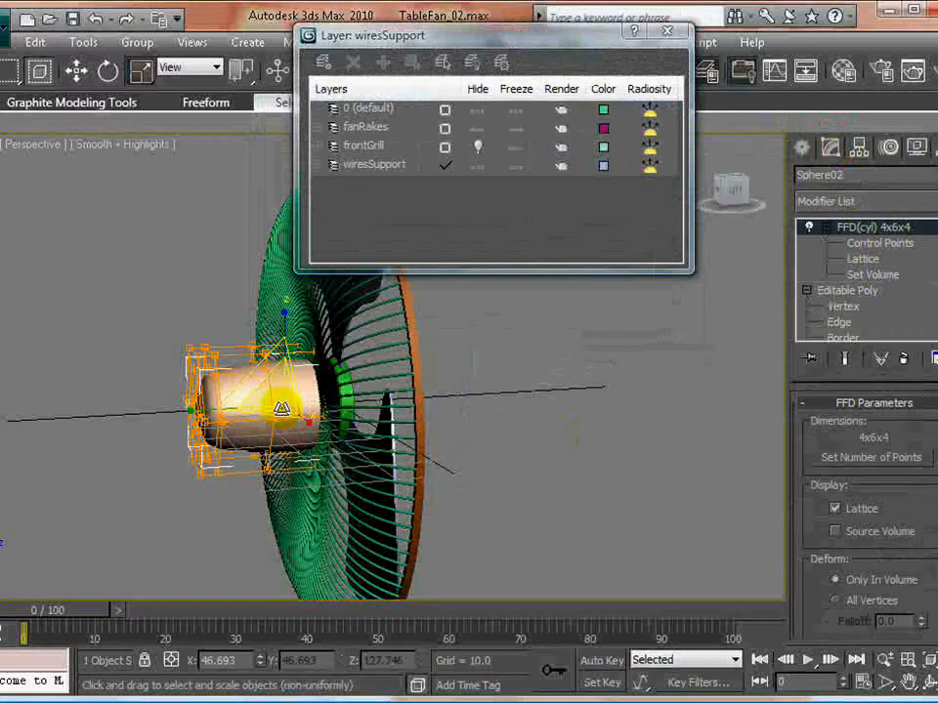
{"action": "left_click", "coordinate": [854, 244]}
{"action": "left_click_drag", "start_coordinate": [142, 304], "coordinate": [481, 554]}
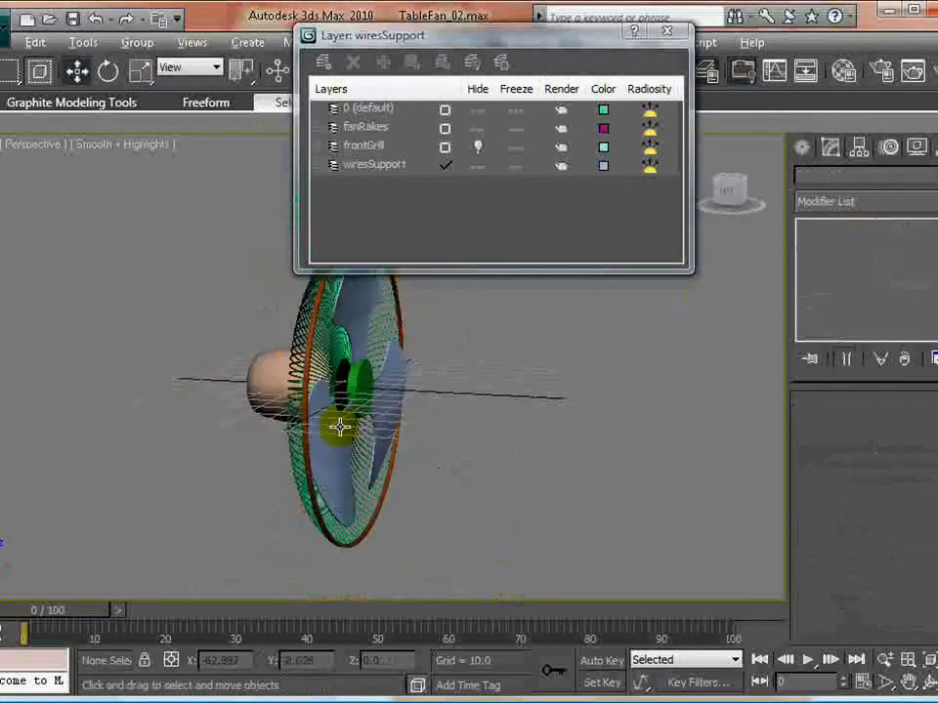
{"action": "middle_click_drag", "start_coordinate": [340, 427], "coordinate": [335, 438], "text": "alt"}
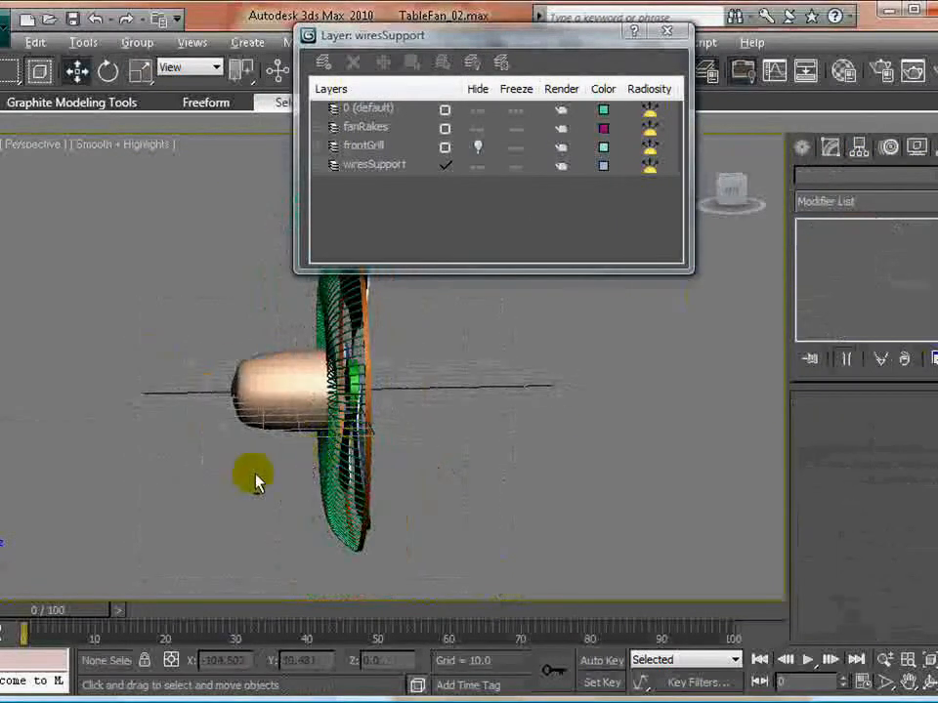
{"action": "key", "text": "alt+w"}
{"action": "left_click", "coordinate": [249, 490]}
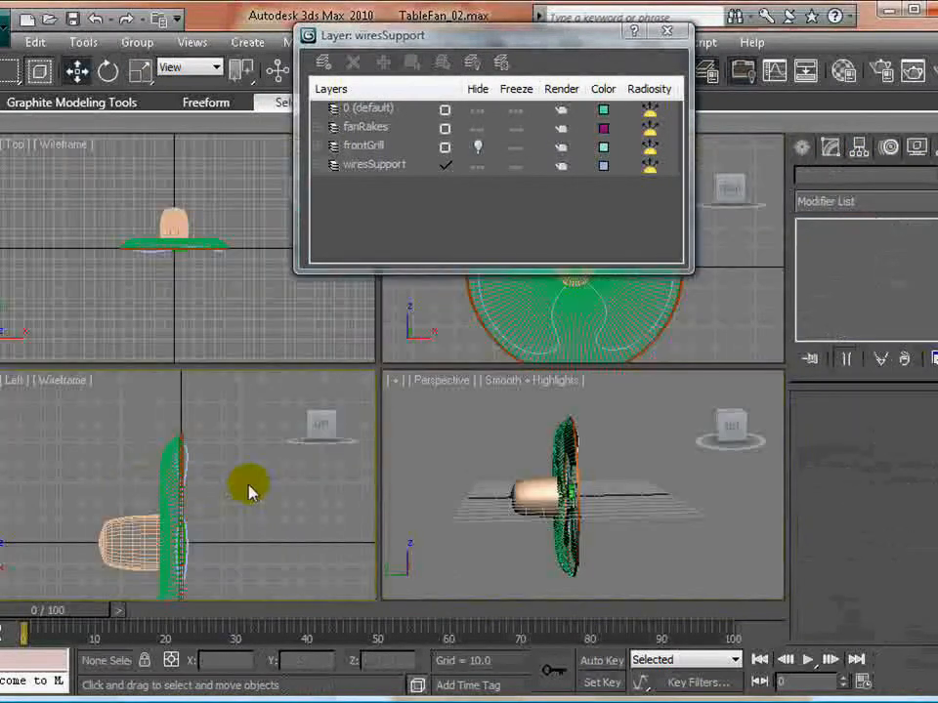
{"action": "key", "text": "alt+w"}
{"action": "middle_click_drag", "start_coordinate": [354, 477], "coordinate": [357, 415]}
{"action": "scroll", "coordinate": [352, 422], "scroll_direction": "up", "scroll_amount": 6}
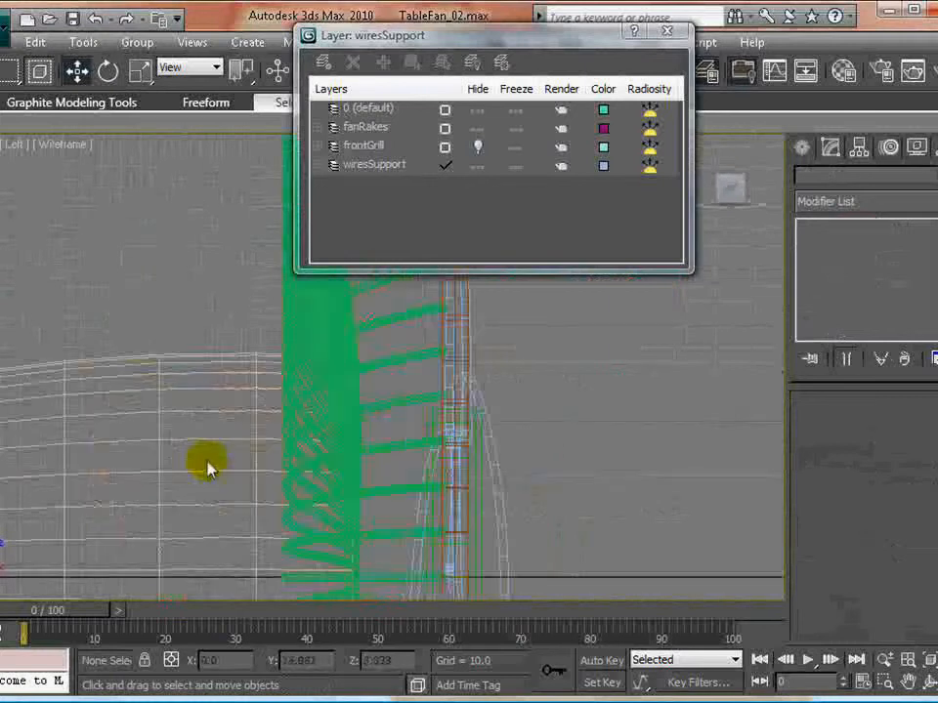
{"action": "left_click", "coordinate": [216, 440]}
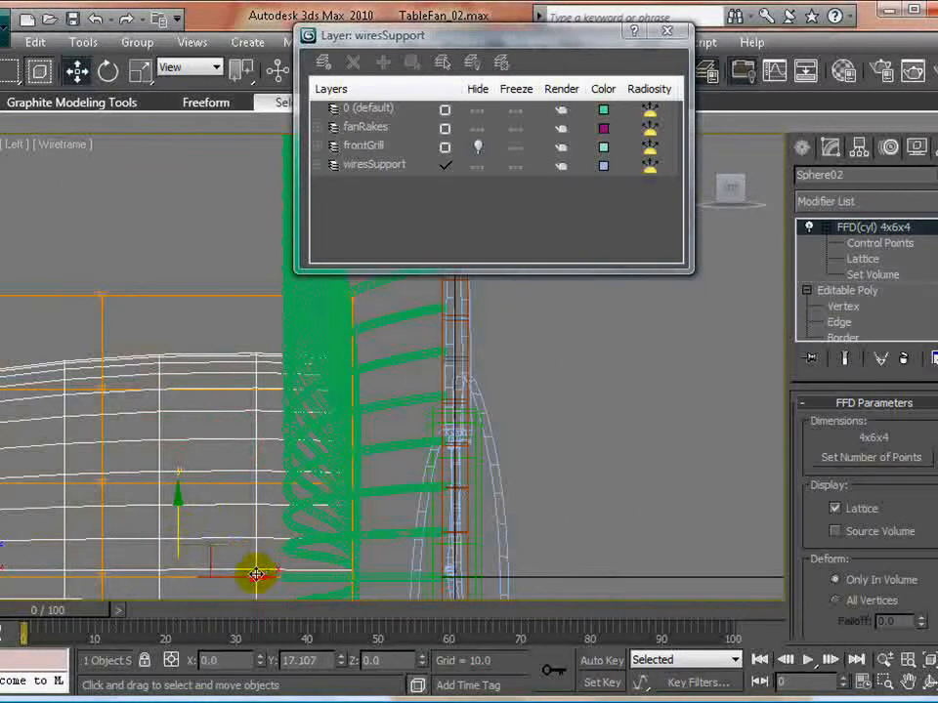
{"action": "left_click_drag", "start_coordinate": [255, 574], "coordinate": [256, 574]}
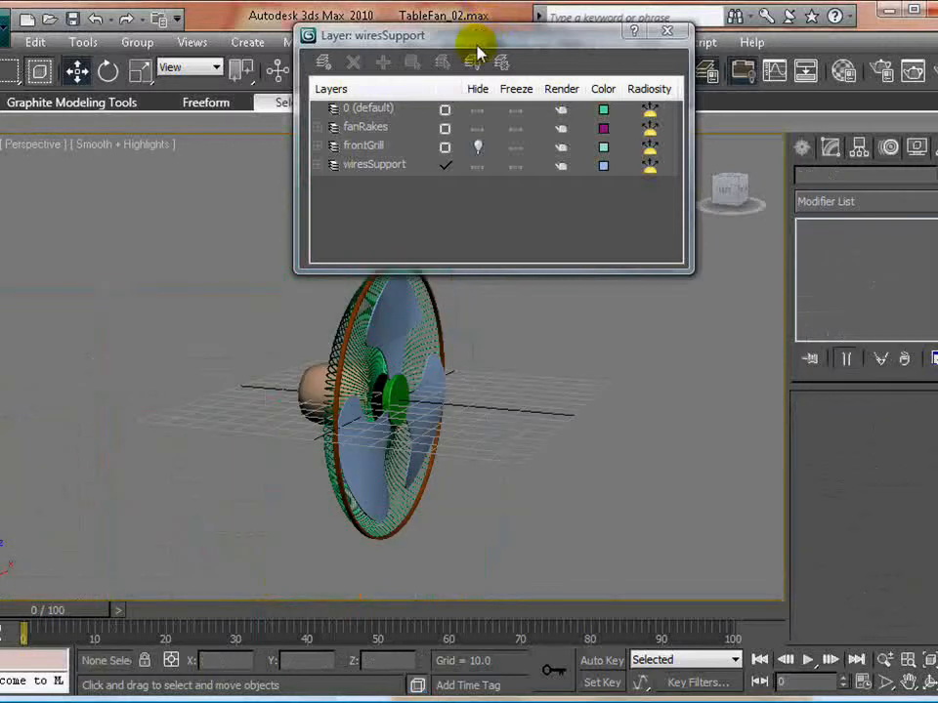
- Unhide the frontGrill layer and create a new current layer named backEngine for the motor housing
{"action": "left_click_drag", "start_coordinate": [476, 48], "coordinate": [779, 76]}
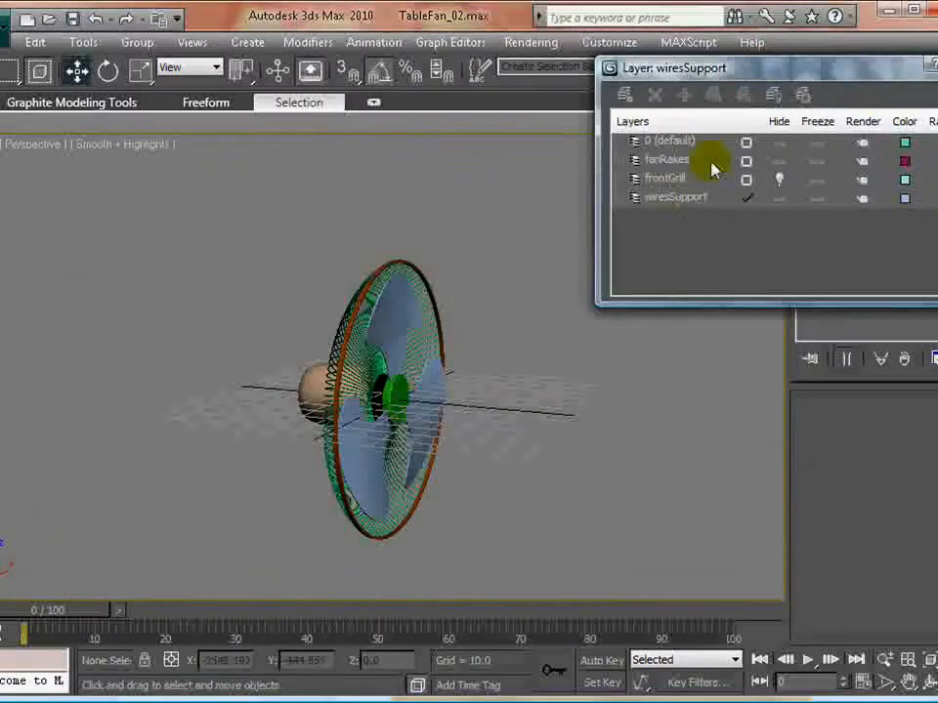
{"action": "left_click", "coordinate": [780, 181]}
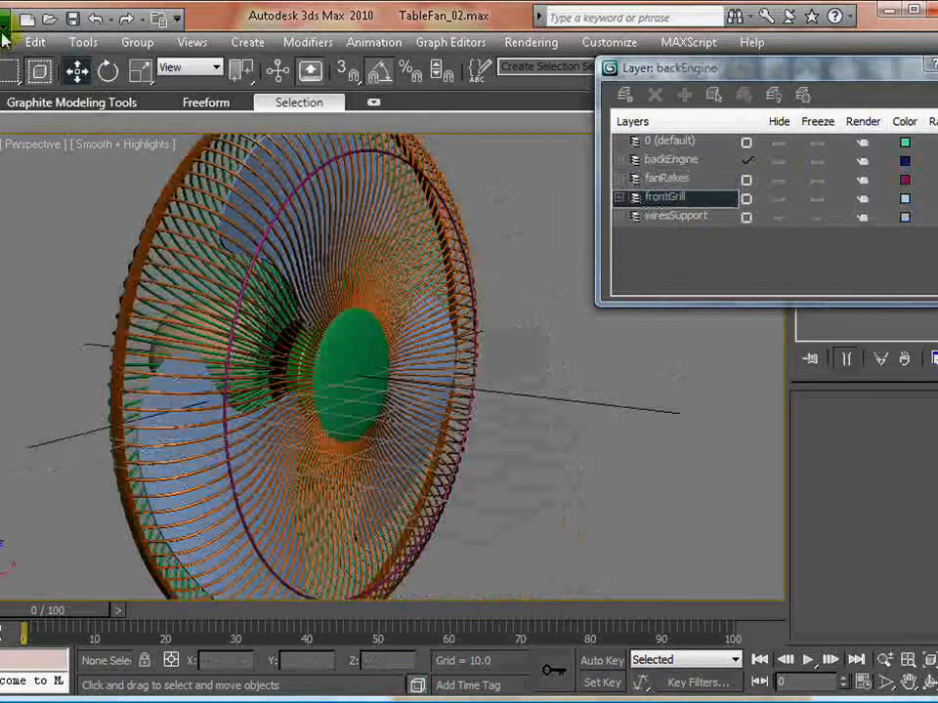
- Save the scene and hide the fanRakes, frontGrill and wiresSupport layers to leave the motor housing exposed
{"action": "left_click", "coordinate": [5, 29]}
{"action": "left_click", "coordinate": [39, 203]}
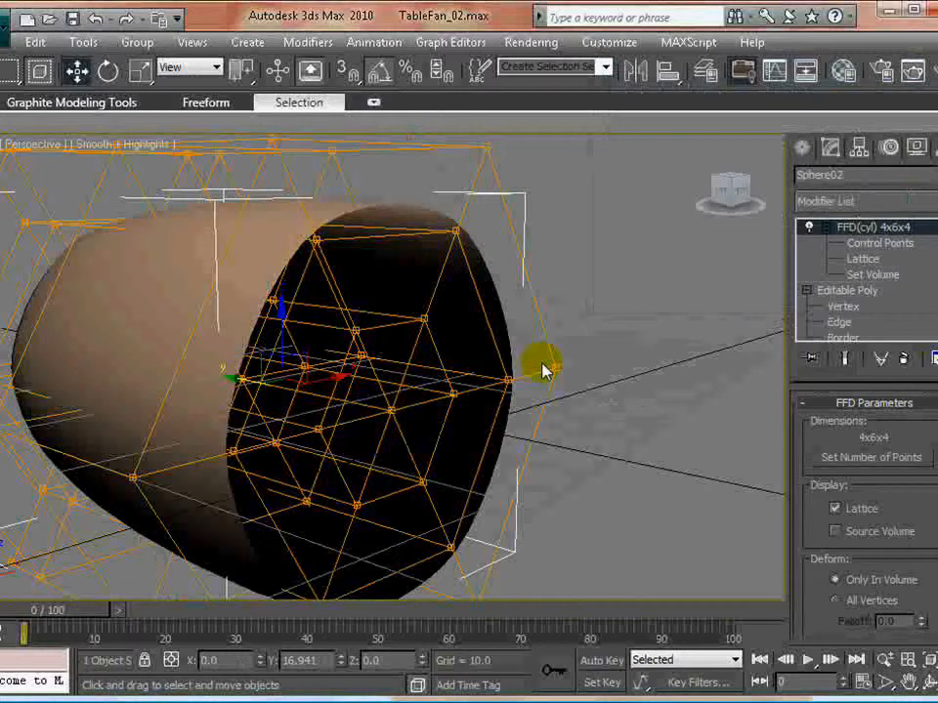
{"action": "scroll", "coordinate": [527, 335], "scroll_direction": "down", "scroll_amount": 5}
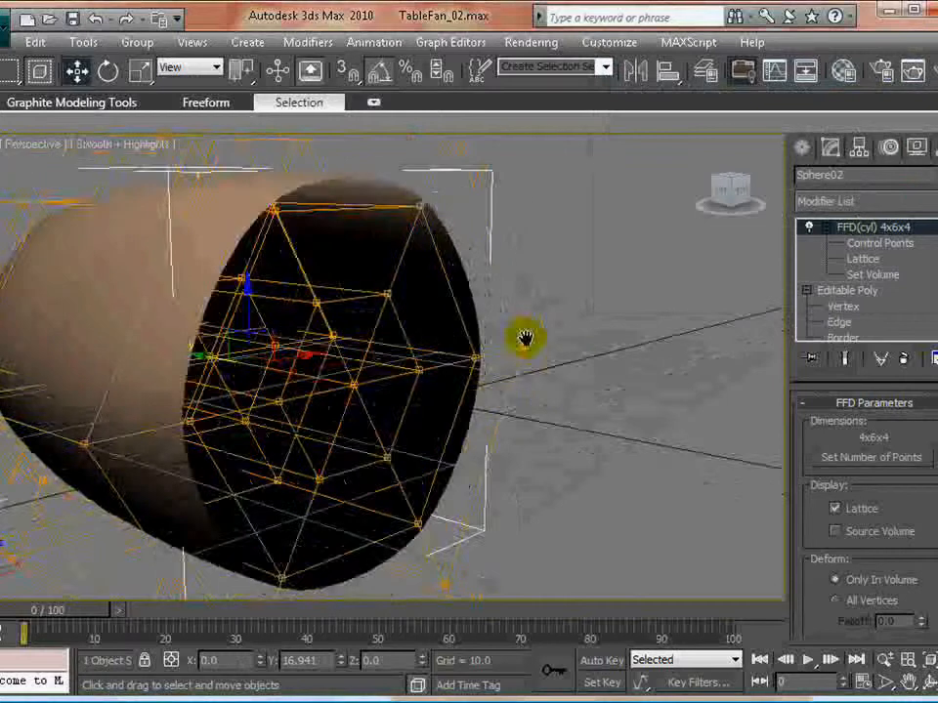
{"action": "scroll", "coordinate": [469, 395], "scroll_direction": "up", "scroll_amount": 5}
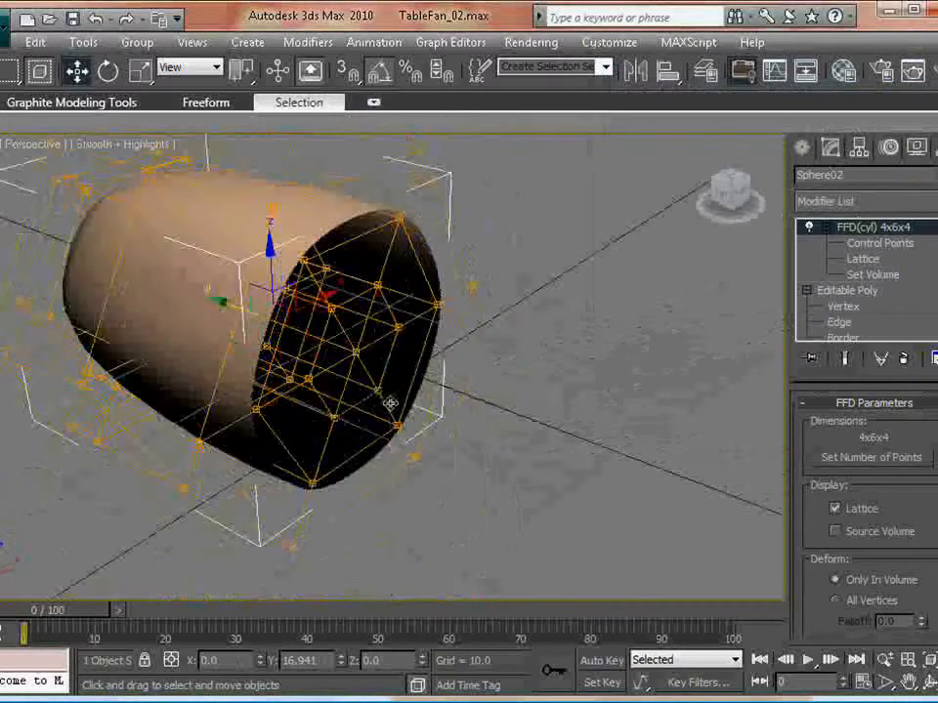
- Collapse the motor housing's stack up to the FFD(cyl) 4x6x4 modifier with a scene hold, and expand the Editable Poly sub-object levels
{"action": "right_click", "coordinate": [859, 226]}
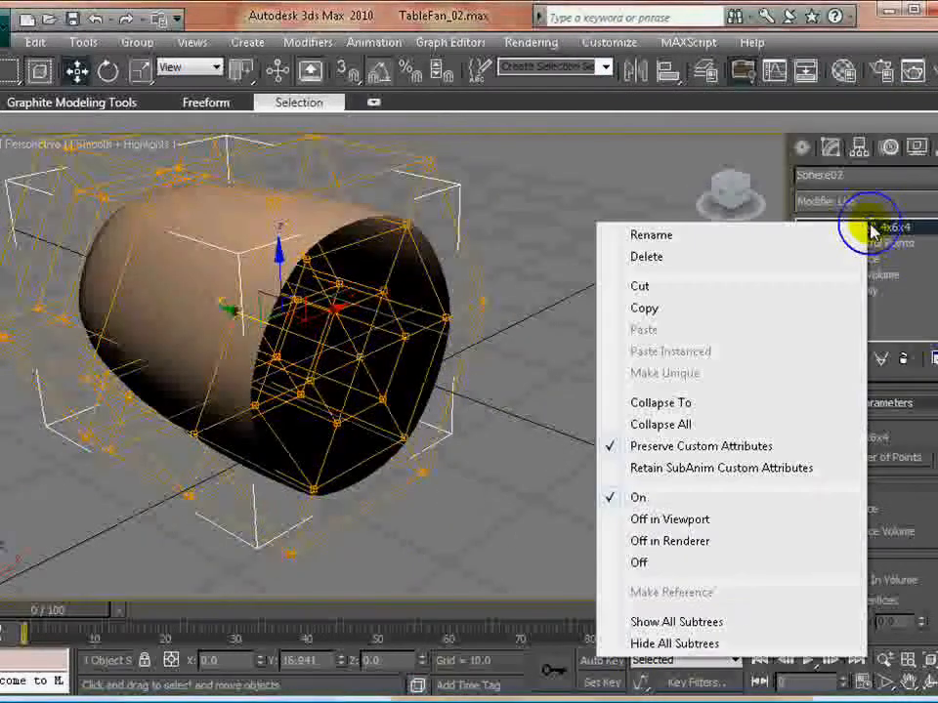
{"action": "left_click", "coordinate": [672, 403]}
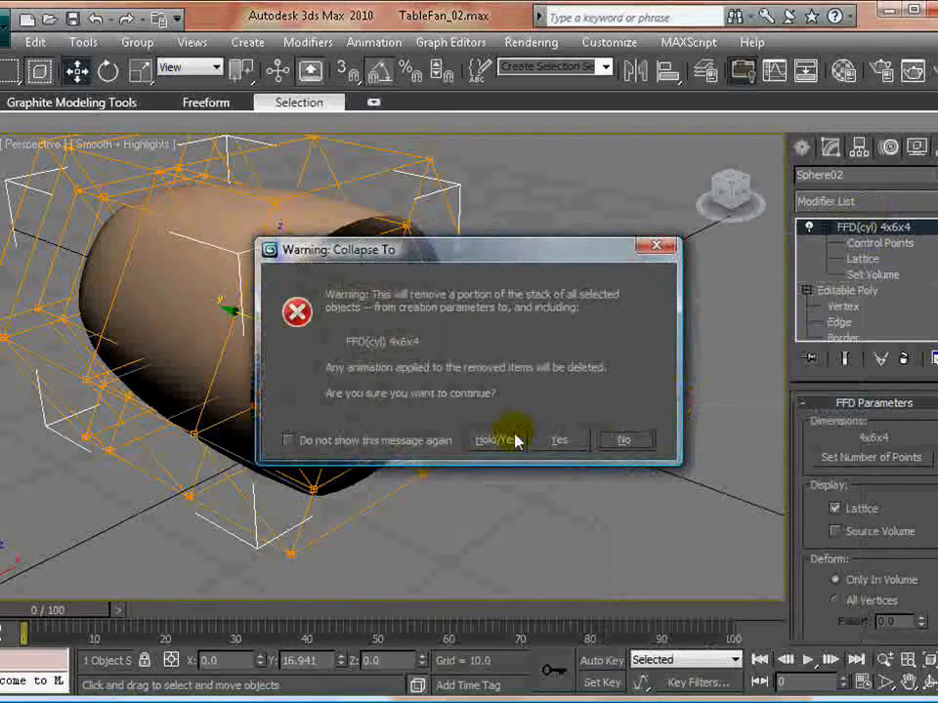
{"action": "left_click", "coordinate": [512, 440]}
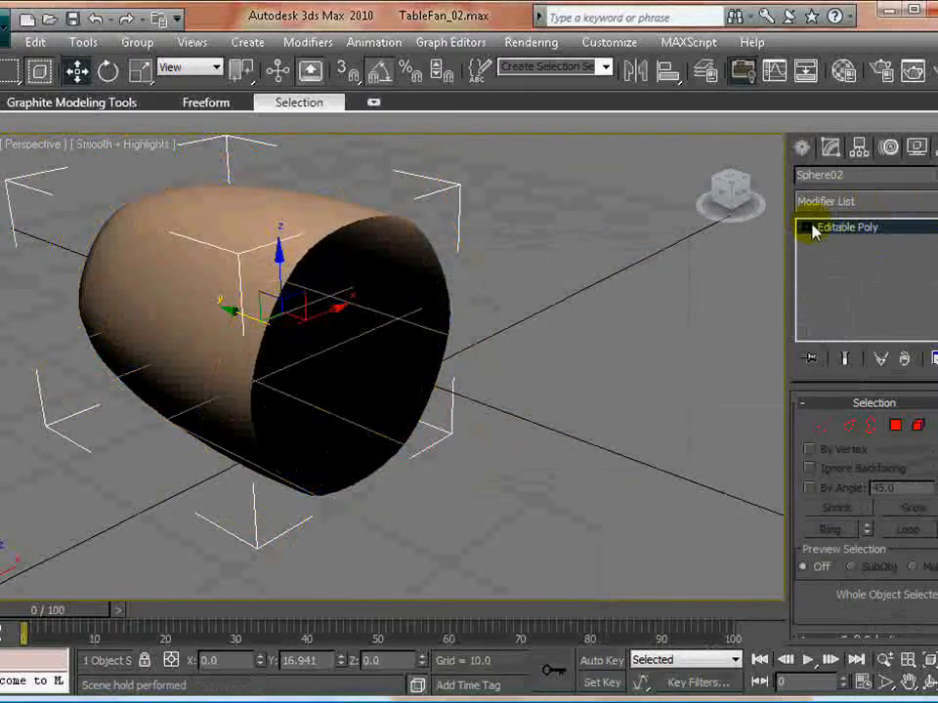
{"action": "left_click", "coordinate": [492, 450]}
{"action": "left_click", "coordinate": [295, 235]}
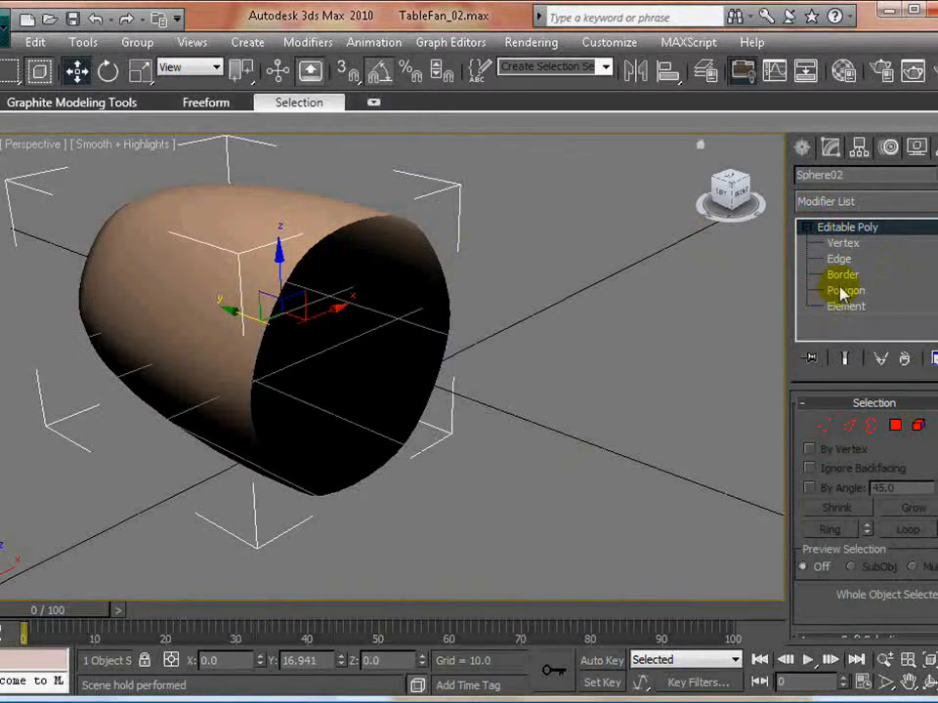
- Enter the motor housing's Edge sub-object level and display edged faces in the perspective view
{"action": "left_click", "coordinate": [840, 259]}
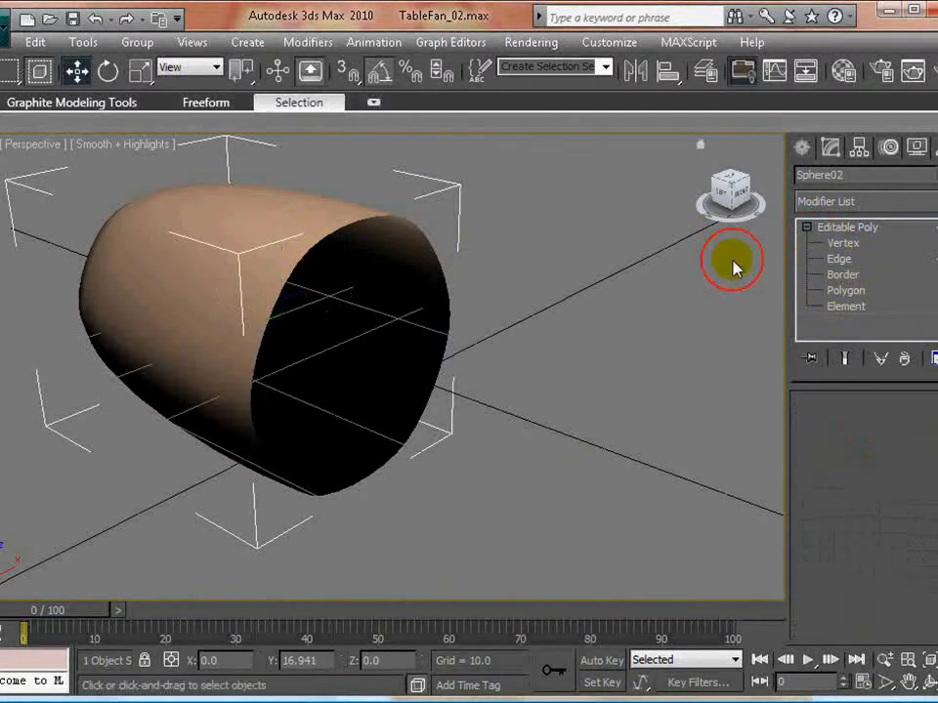
{"action": "left_click", "coordinate": [362, 219]}
{"action": "middle_click_drag", "start_coordinate": [456, 293], "coordinate": [464, 320]}
{"action": "left_click", "coordinate": [558, 342]}
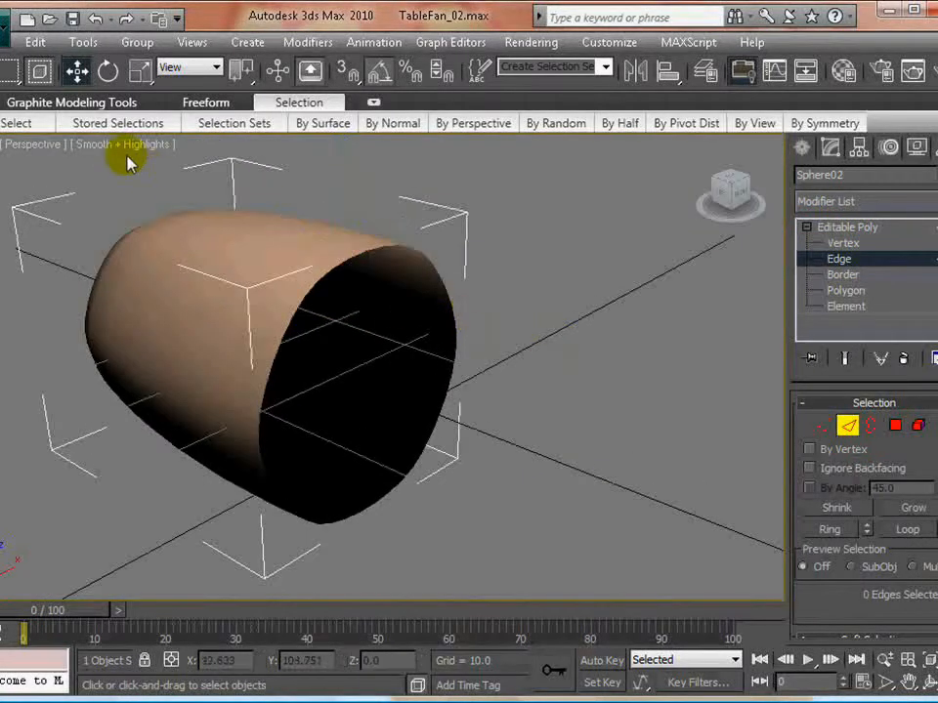
{"action": "left_click", "coordinate": [119, 146]}
{"action": "left_click", "coordinate": [156, 254]}
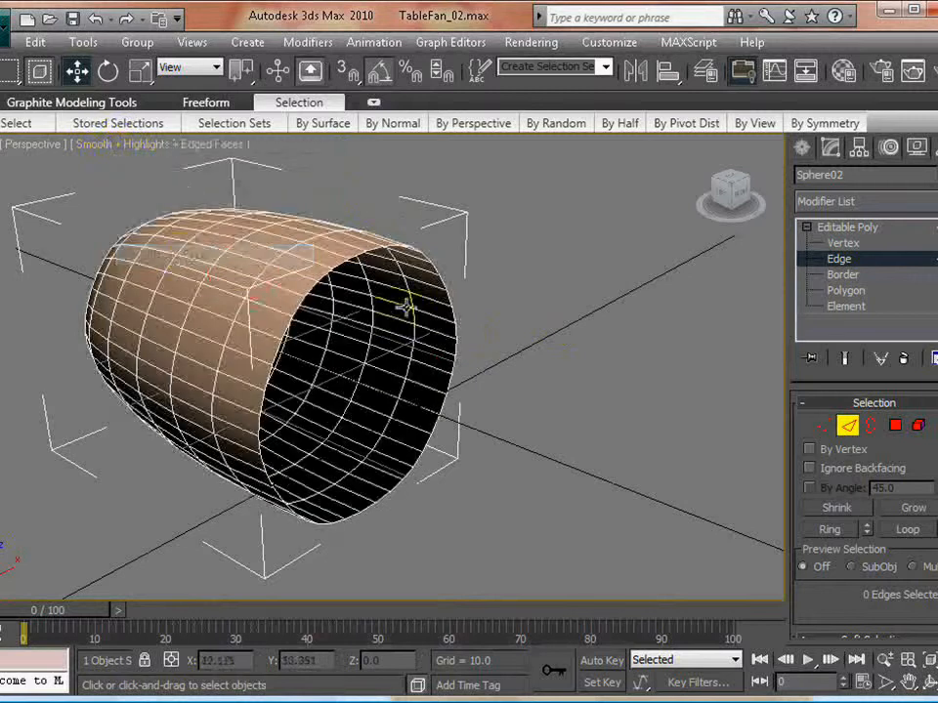
{"action": "scroll", "coordinate": [410, 318], "scroll_direction": "up", "scroll_amount": 5}
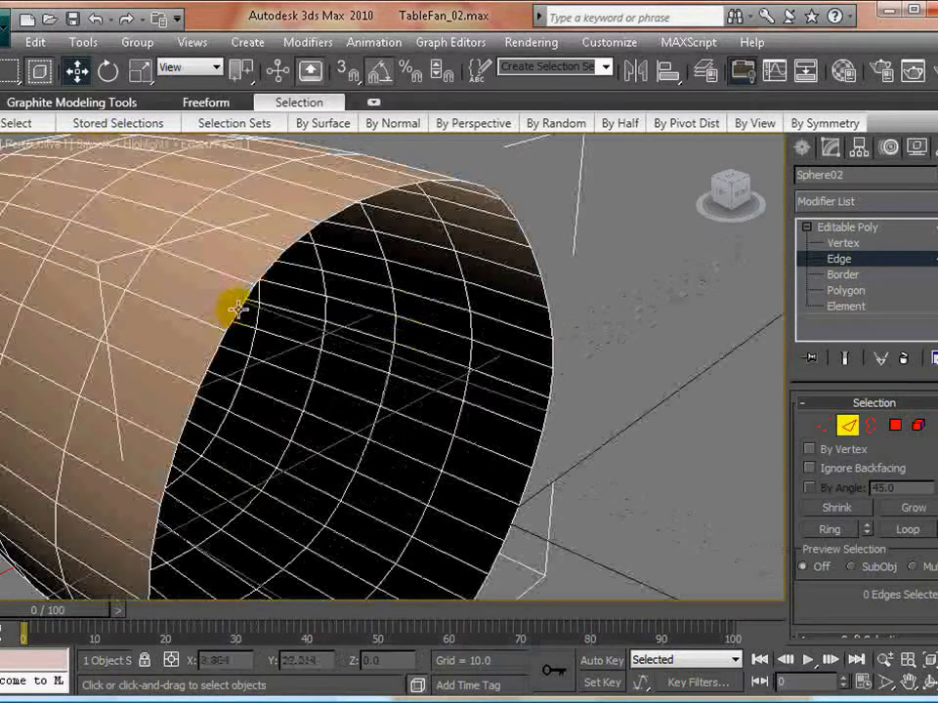
- Select the full edge loop around the motor housing's open front rim
{"action": "left_click", "coordinate": [237, 308]}
{"action": "left_click", "coordinate": [837, 530]}
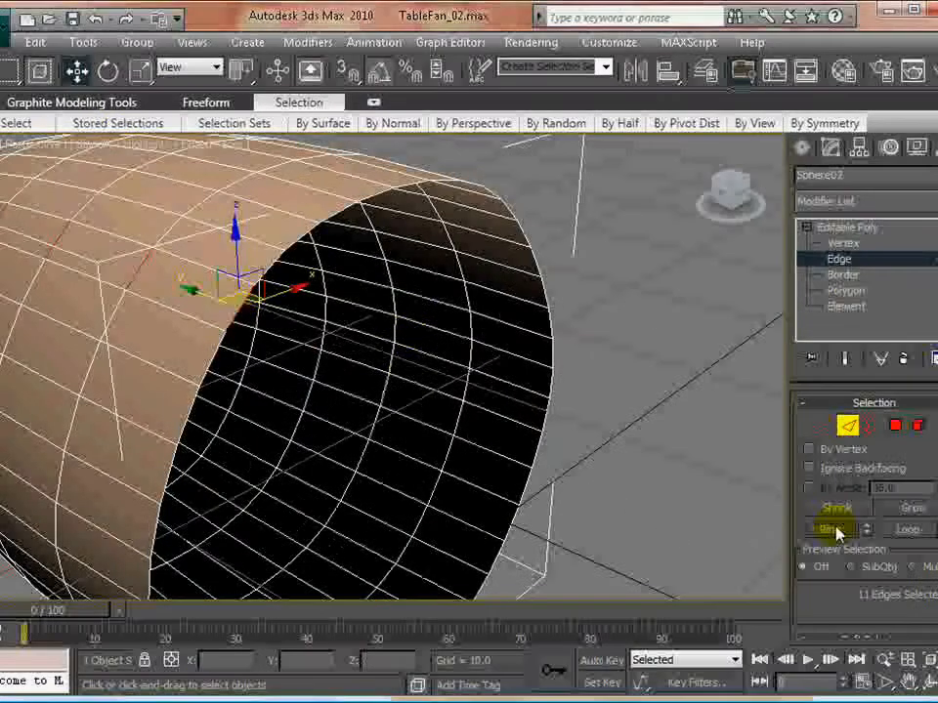
{"action": "left_click", "coordinate": [912, 531]}
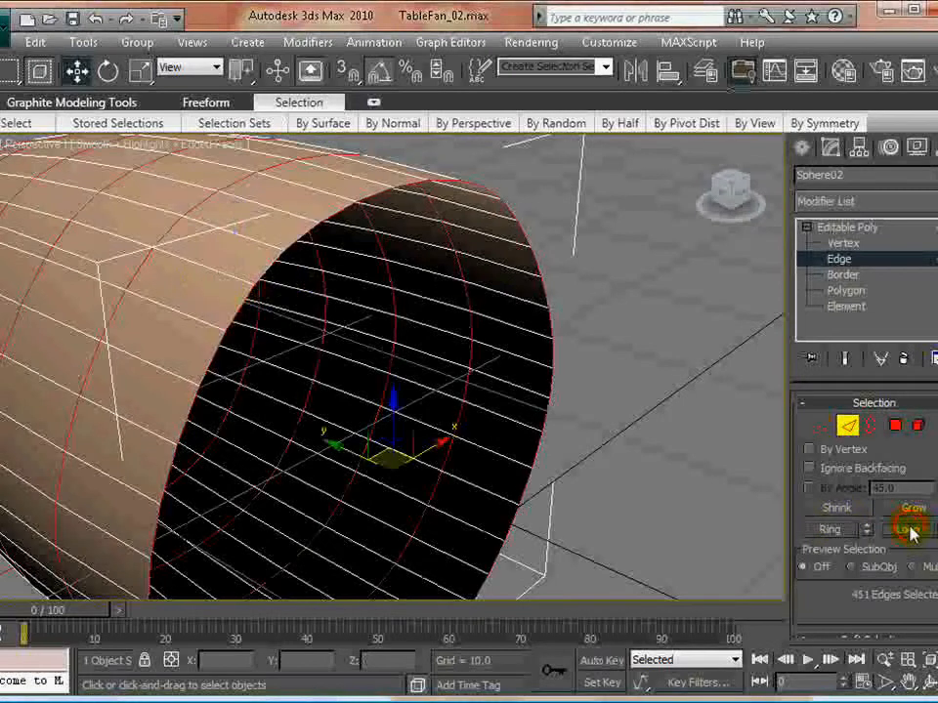
{"action": "left_click", "coordinate": [291, 237]}
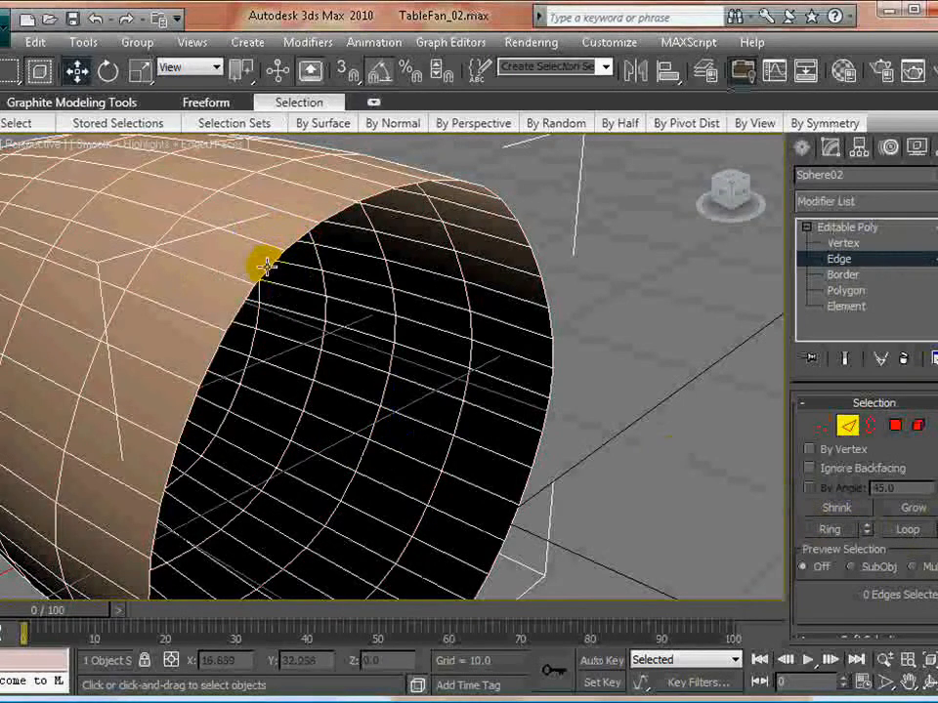
{"action": "left_click", "coordinate": [266, 265]}
{"action": "left_click", "coordinate": [911, 529]}
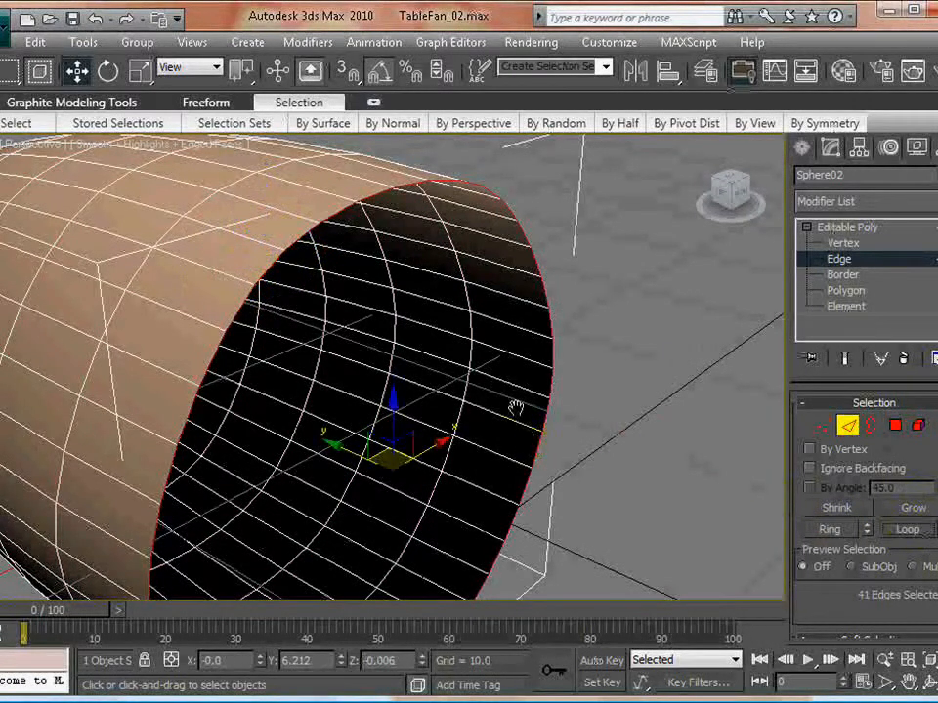
- Extrude the selected rim edges with an extrusion height of 0.1 and a base width of 0.18
{"action": "middle_click_drag", "start_coordinate": [514, 408], "coordinate": [498, 428], "text": "alt"}
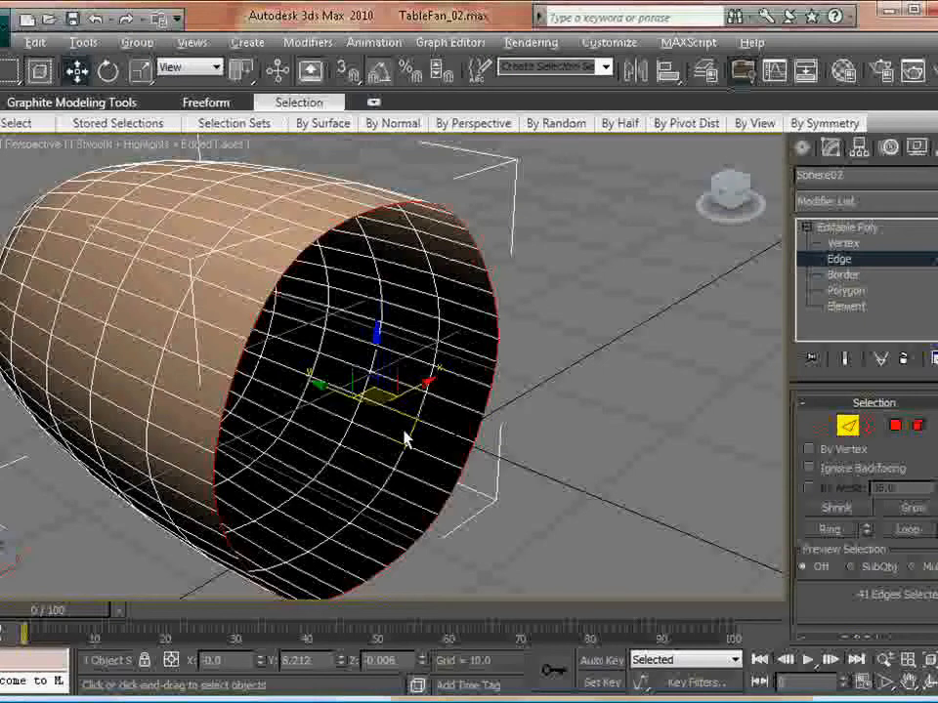
{"action": "middle_click_drag", "start_coordinate": [404, 440], "coordinate": [476, 451], "text": "alt"}
{"action": "left_click_drag", "start_coordinate": [825, 618], "coordinate": [830, 381]}
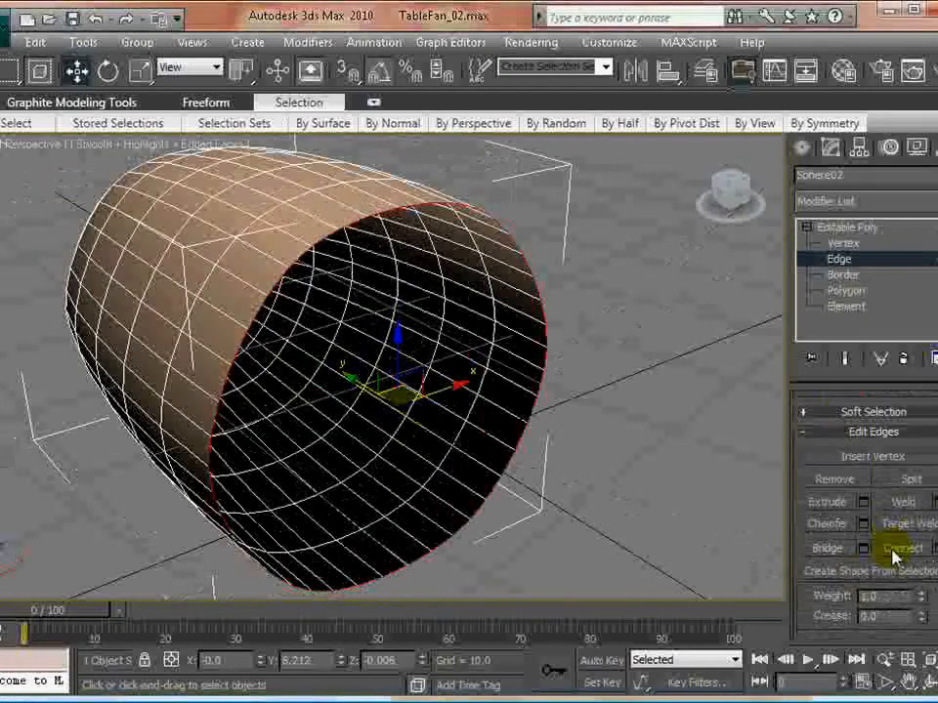
{"action": "left_click", "coordinate": [863, 502]}
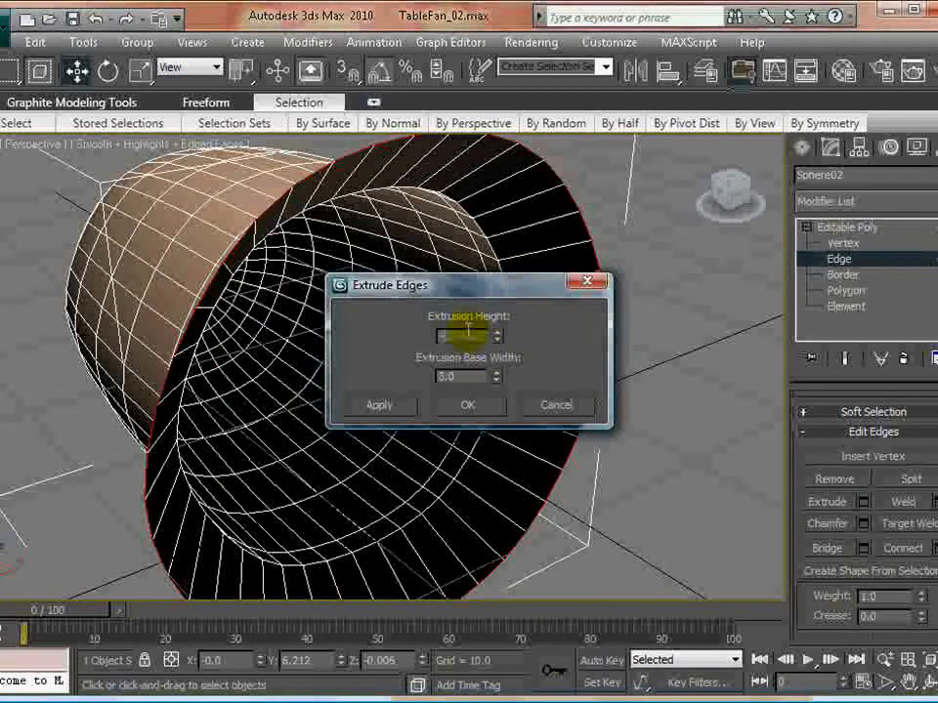
{"action": "left_click", "coordinate": [470, 375]}
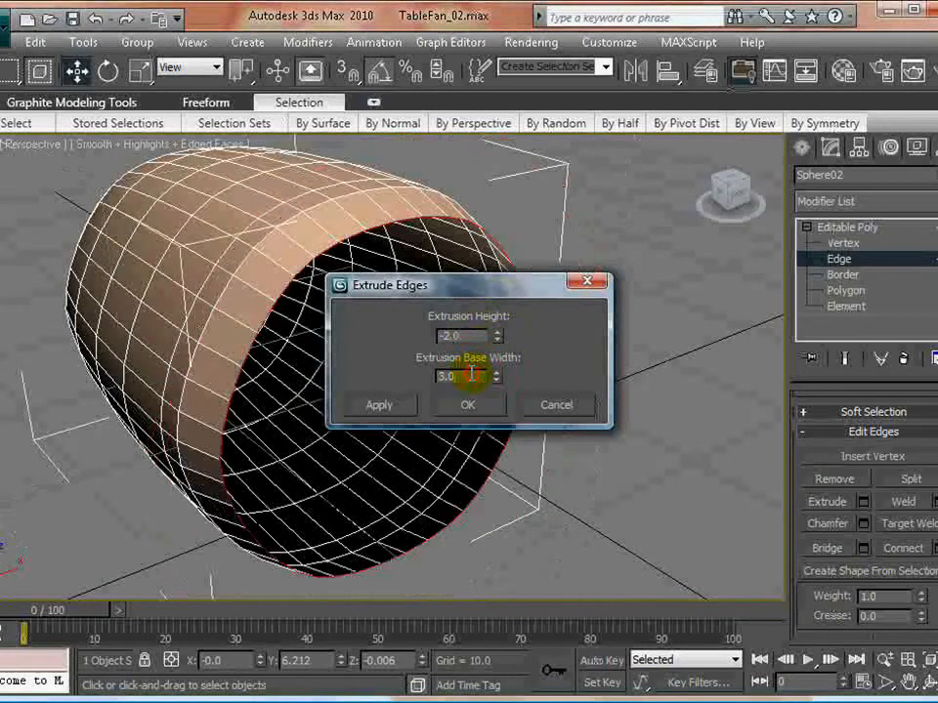
{"action": "left_click_drag", "start_coordinate": [444, 293], "coordinate": [658, 292]}
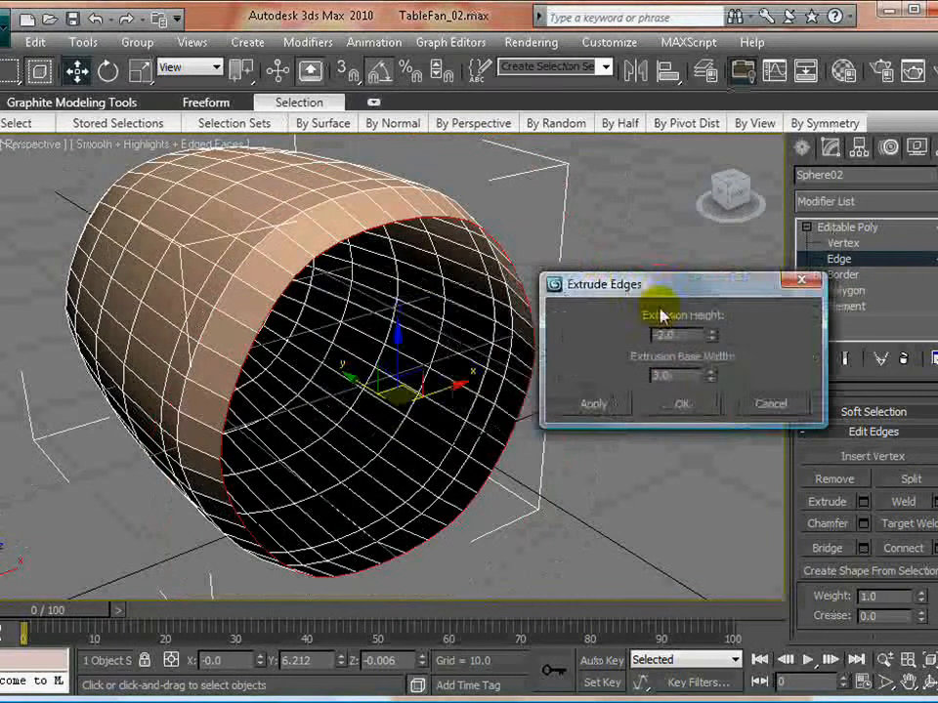
{"action": "right_click", "coordinate": [711, 379]}
{"action": "left_click_drag", "start_coordinate": [710, 372], "coordinate": [710, 329]}
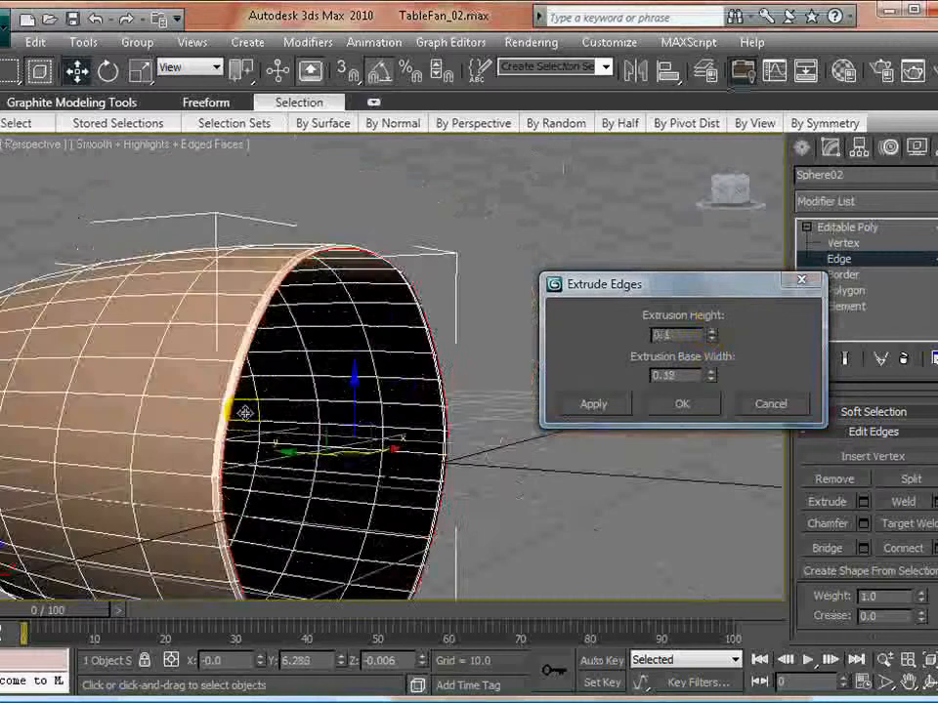
{"action": "middle_click_drag", "start_coordinate": [244, 413], "coordinate": [449, 459], "text": "alt"}
{"action": "left_click", "coordinate": [670, 405]}
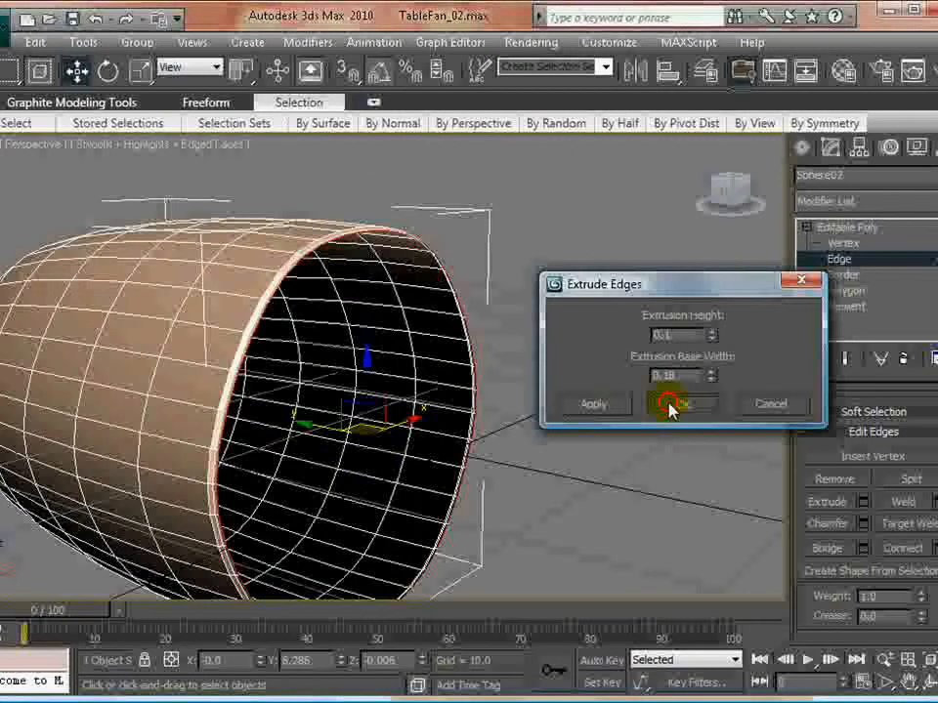
- Scale the rim edges uniformly inward to cap the housing's front, leaving a small round hole at the centre
{"action": "right_click", "coordinate": [380, 437]}
{"action": "left_click", "coordinate": [383, 439]}
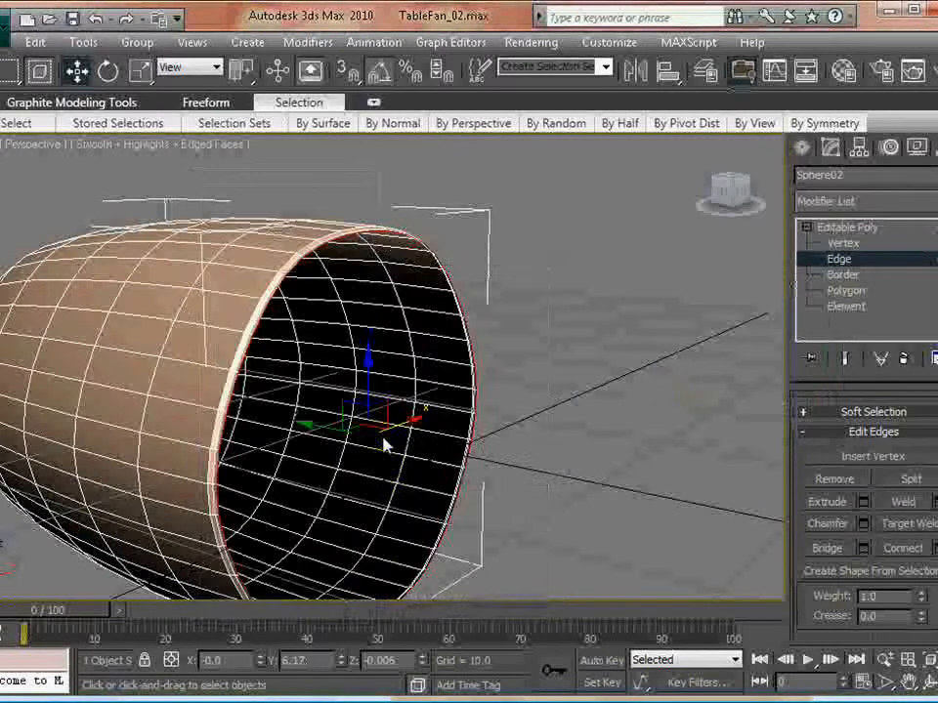
{"action": "right_click", "coordinate": [382, 445]}
{"action": "left_click", "coordinate": [410, 486]}
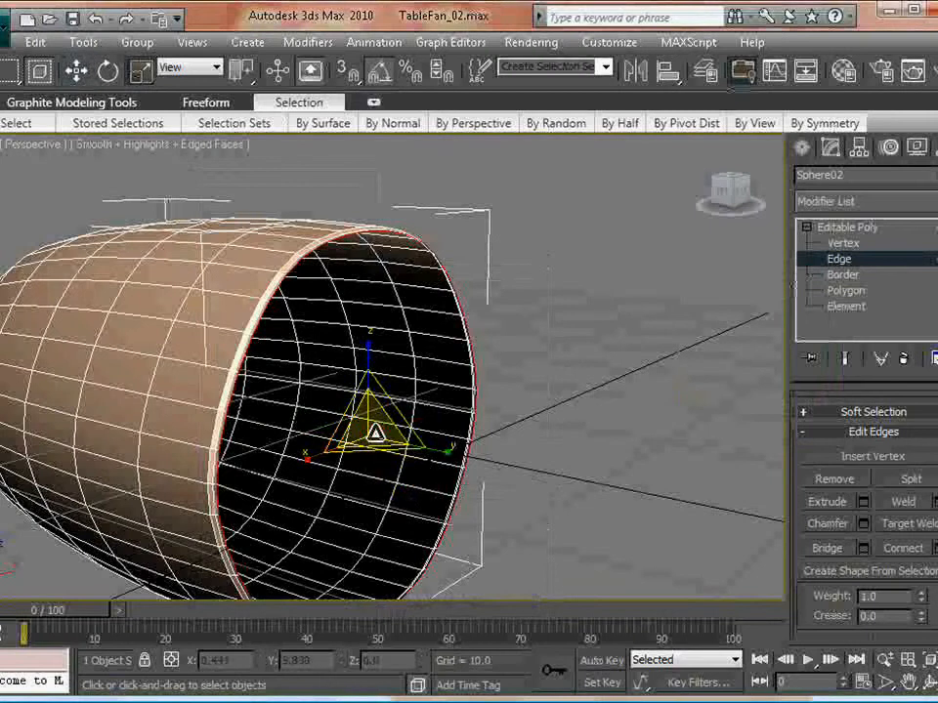
{"action": "left_click_drag", "start_coordinate": [376, 433], "coordinate": [304, 4]}
{"action": "middle_click_drag", "start_coordinate": [528, 405], "coordinate": [434, 415], "text": "alt"}
{"action": "left_click_drag", "start_coordinate": [430, 421], "coordinate": [421, 456]}
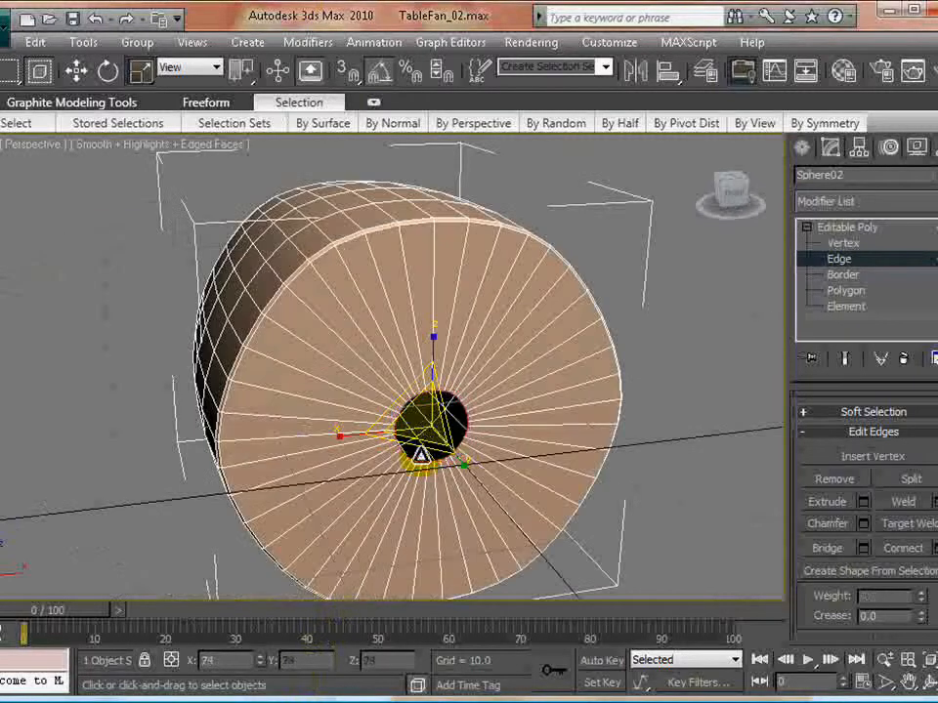
- Leave edge editing on the motor housing, clear the selection and turn off the edged-faces display
{"action": "left_click", "coordinate": [696, 496]}
{"action": "scroll", "coordinate": [433, 496], "scroll_direction": "down", "scroll_amount": 5}
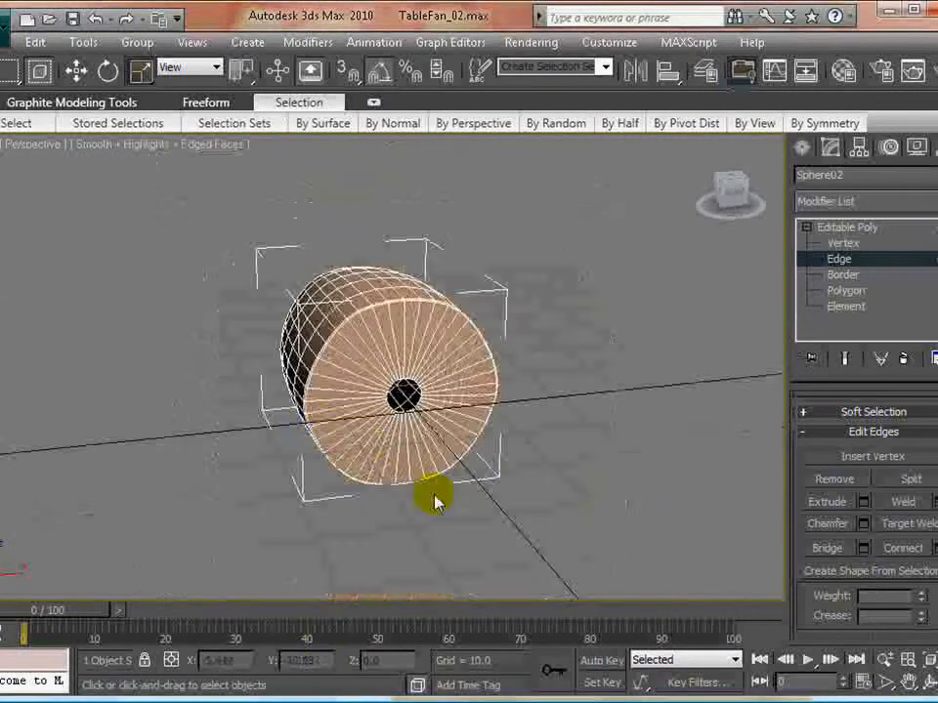
{"action": "middle_click_drag", "start_coordinate": [334, 426], "coordinate": [405, 420], "text": "alt"}
{"action": "left_click", "coordinate": [840, 259]}
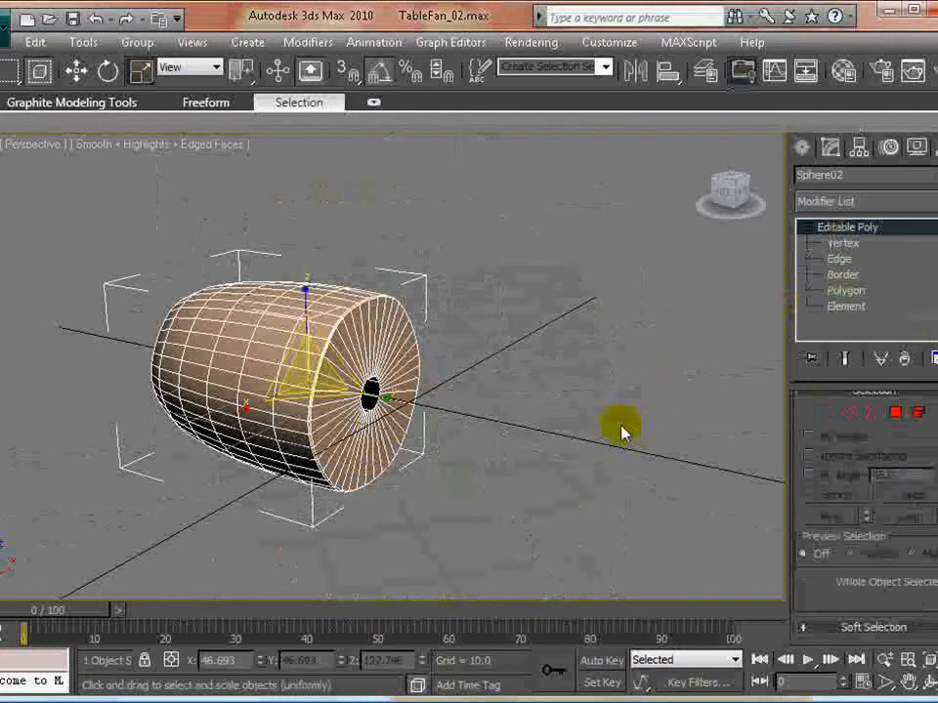
{"action": "left_click", "coordinate": [433, 423]}
{"action": "right_click", "coordinate": [125, 139]}
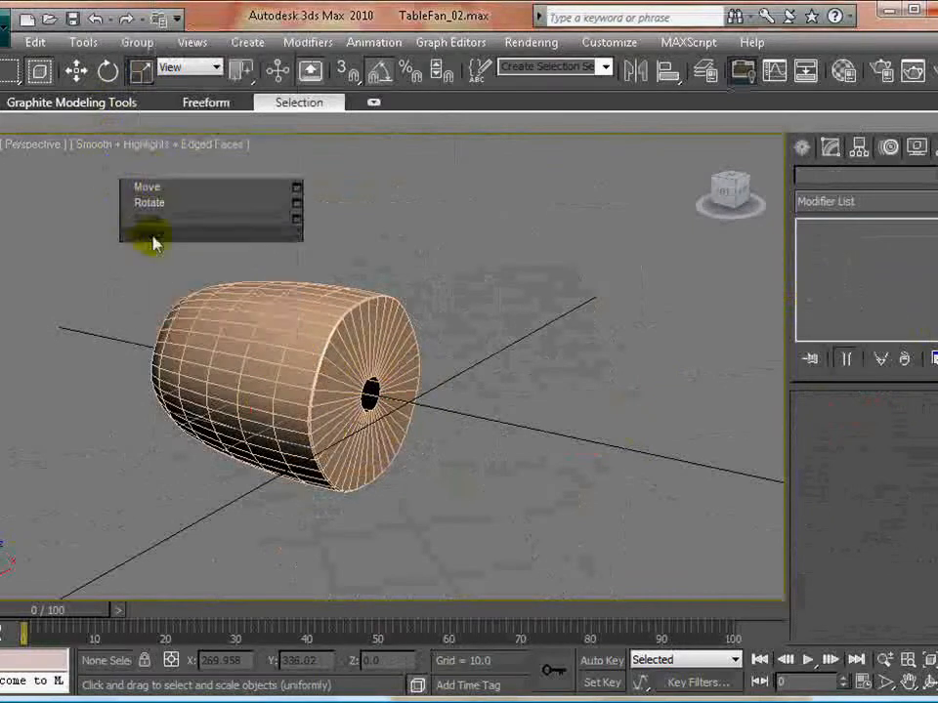
{"action": "right_click", "coordinate": [125, 113]}
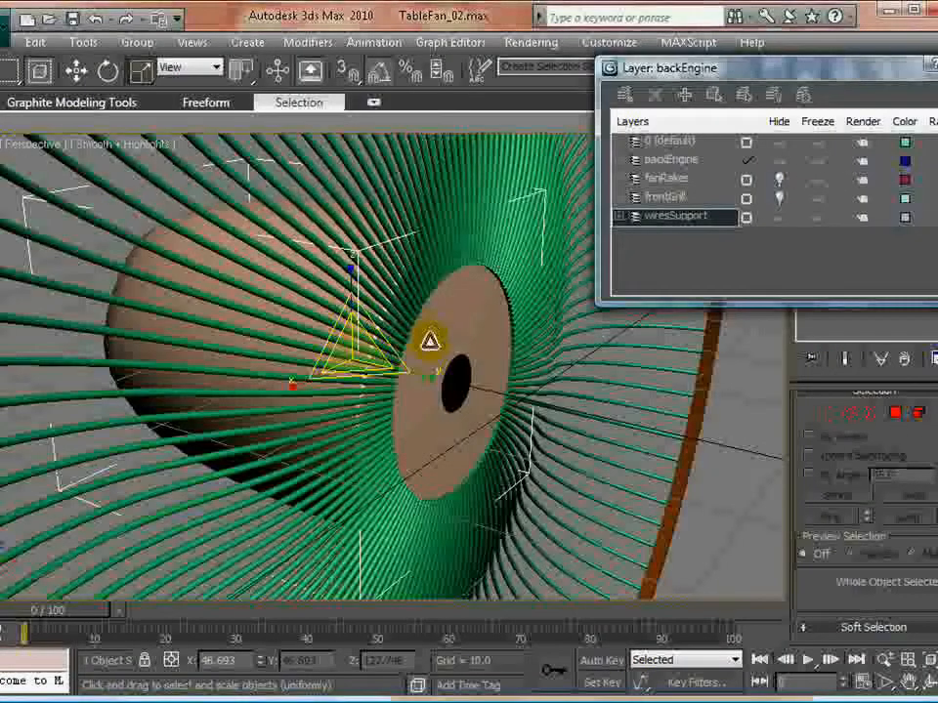
- Unhide the wiresSupport and fanRakes layers, leaving frontGrill hidden, and close the layer manager
{"action": "middle_click_drag", "start_coordinate": [460, 408], "coordinate": [422, 394], "text": "alt"}
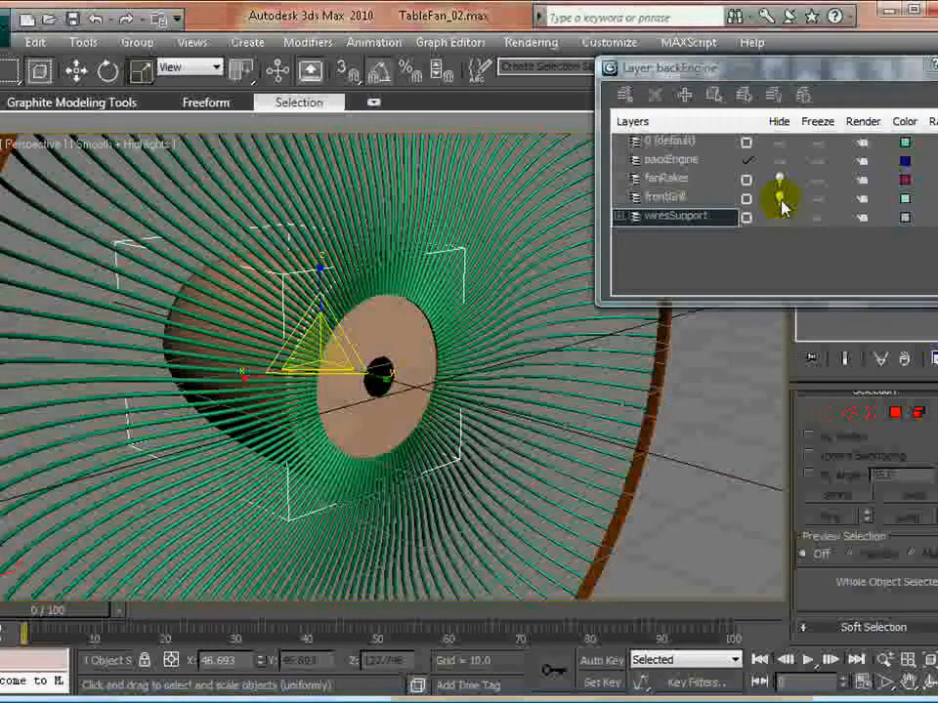
{"action": "left_click", "coordinate": [669, 195]}
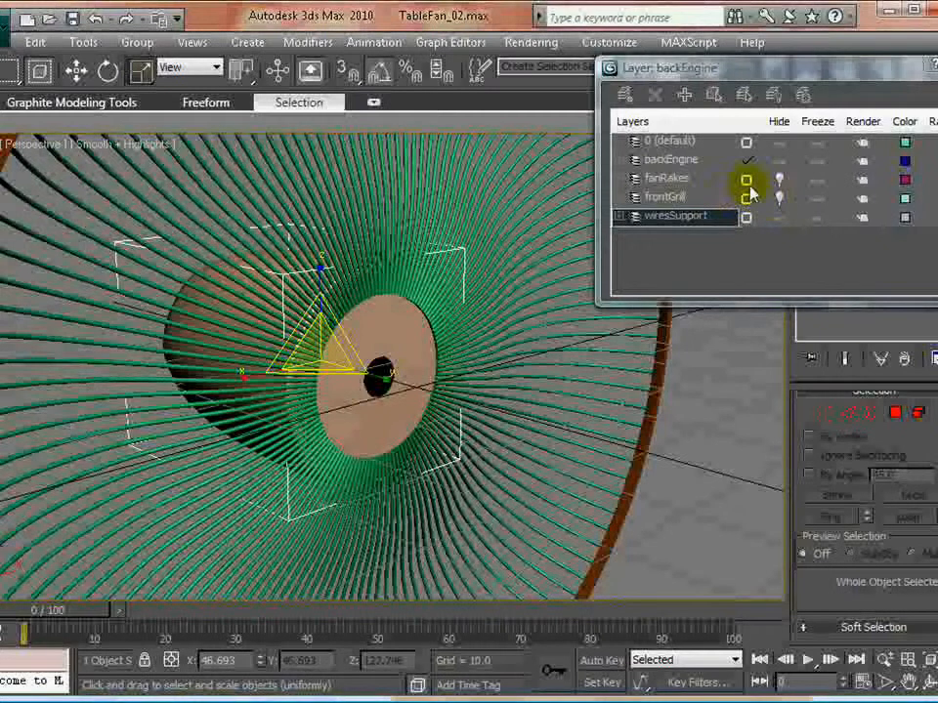
{"action": "left_click", "coordinate": [779, 180]}
{"action": "scroll", "coordinate": [253, 473], "scroll_direction": "up", "scroll_amount": 3}
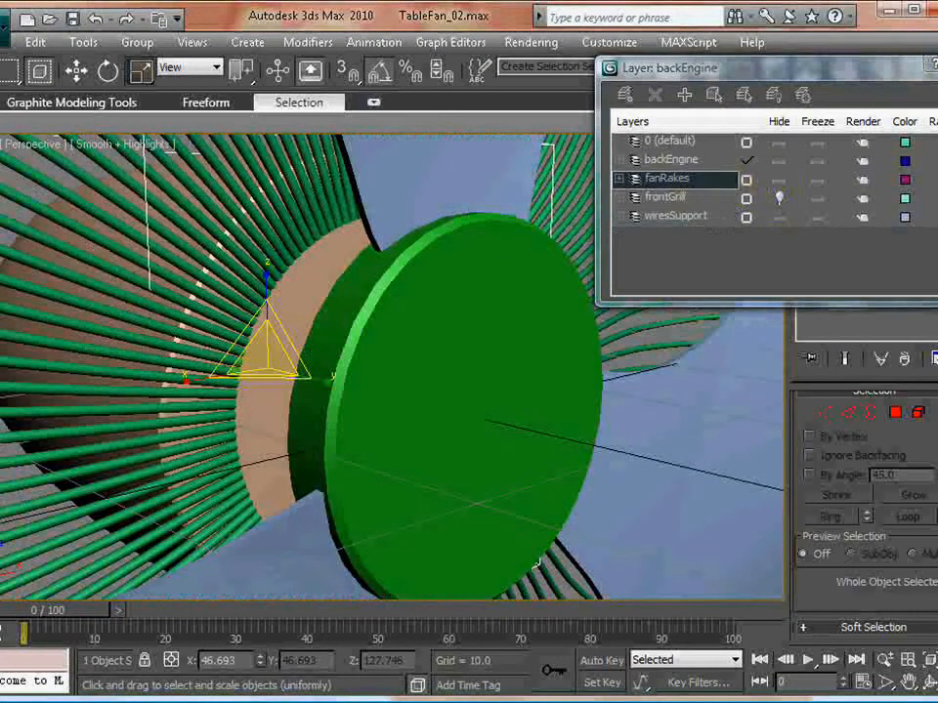
{"action": "left_click", "coordinate": [936, 65]}
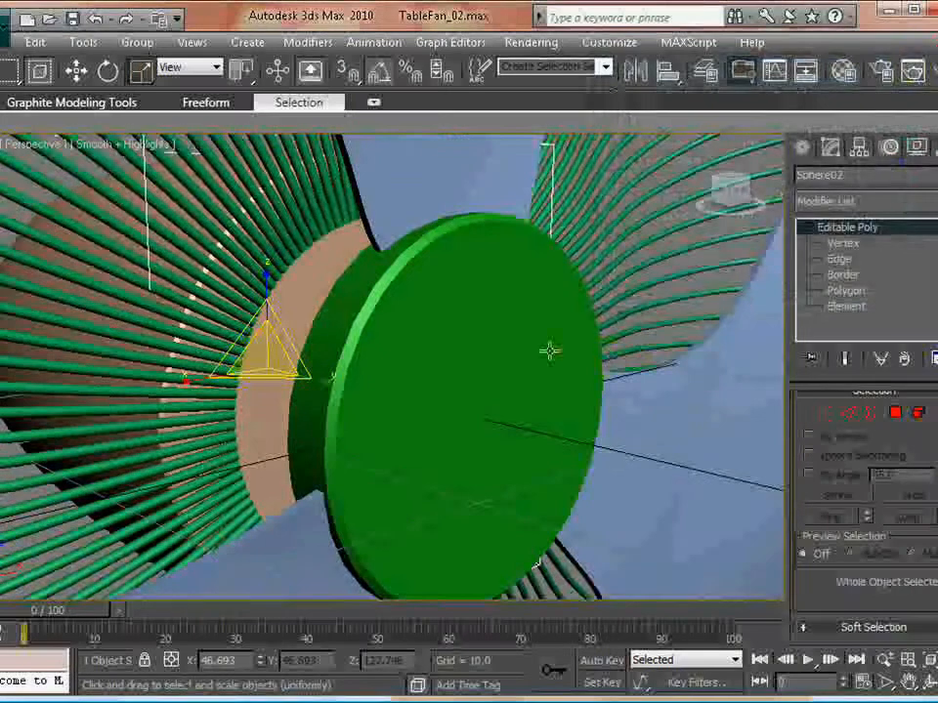
- Create a cylinder with a radius of about 2.51 at the fan's centre in the Front view
{"action": "key", "text": "alt+w"}
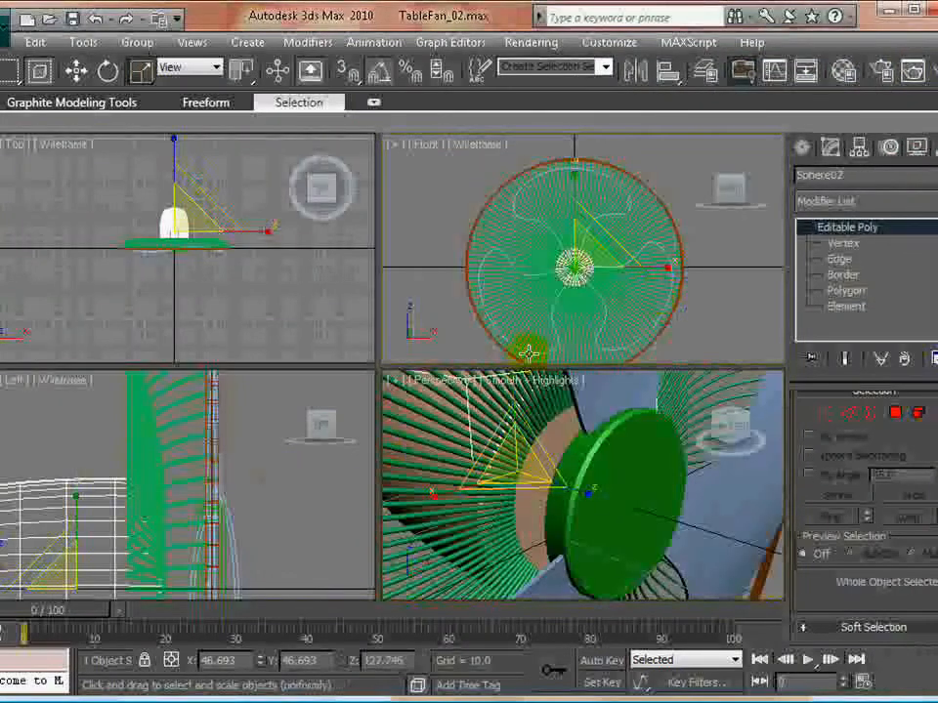
{"action": "key", "text": "alt+w"}
{"action": "left_click", "coordinate": [76, 326]}
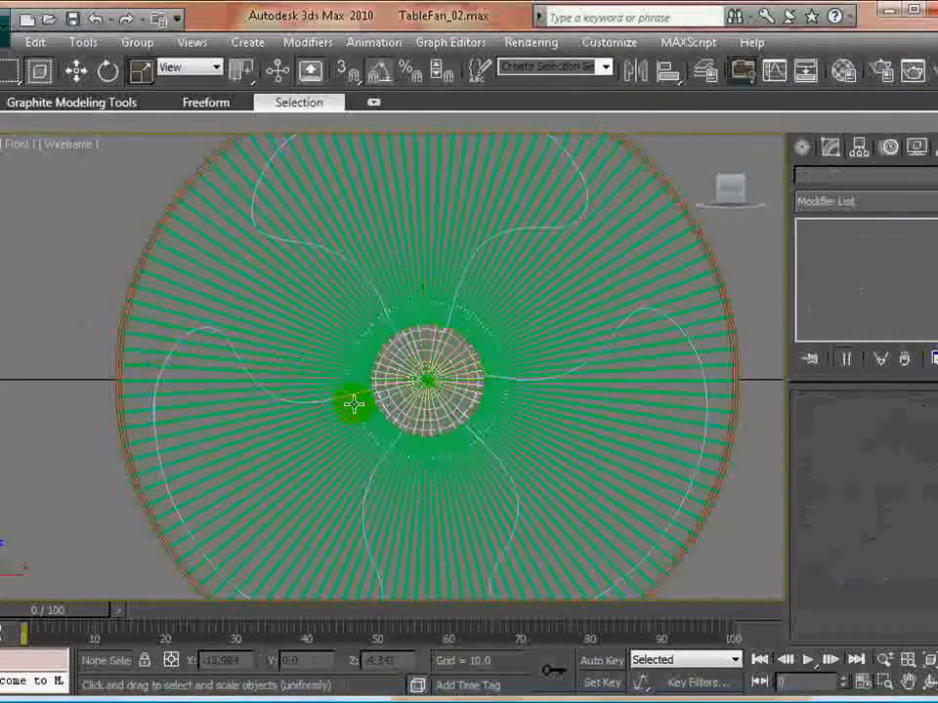
{"action": "scroll", "coordinate": [379, 371], "scroll_direction": "up", "scroll_amount": 6}
{"action": "middle_click_drag", "start_coordinate": [578, 436], "coordinate": [348, 423]}
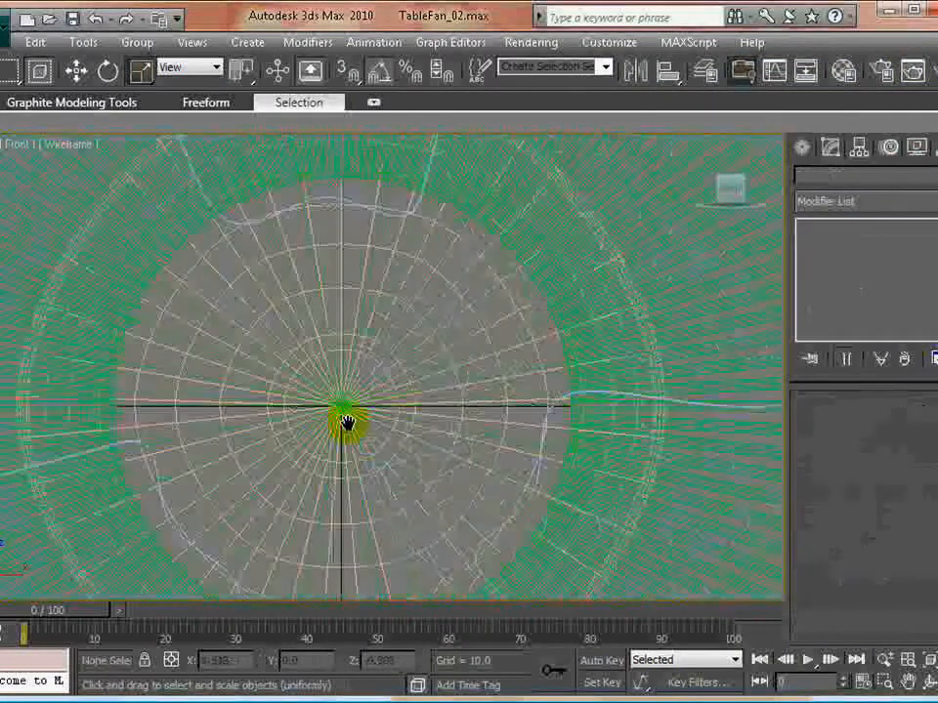
{"action": "left_click", "coordinate": [801, 148]}
{"action": "left_click", "coordinate": [808, 181]}
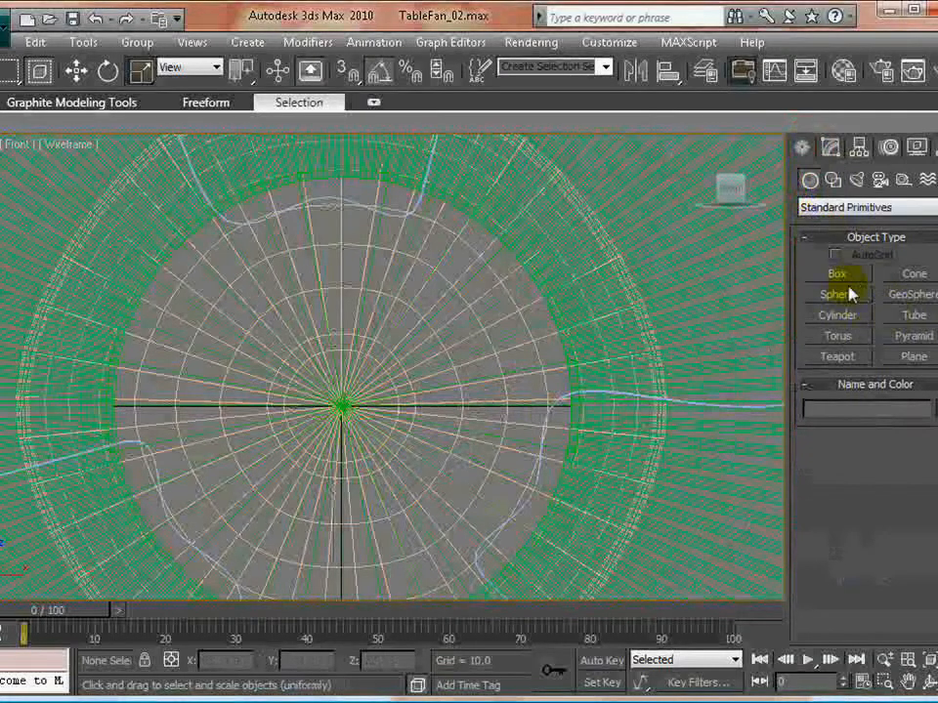
{"action": "left_click", "coordinate": [837, 315]}
{"action": "left_click_drag", "start_coordinate": [342, 408], "coordinate": [378, 449]}
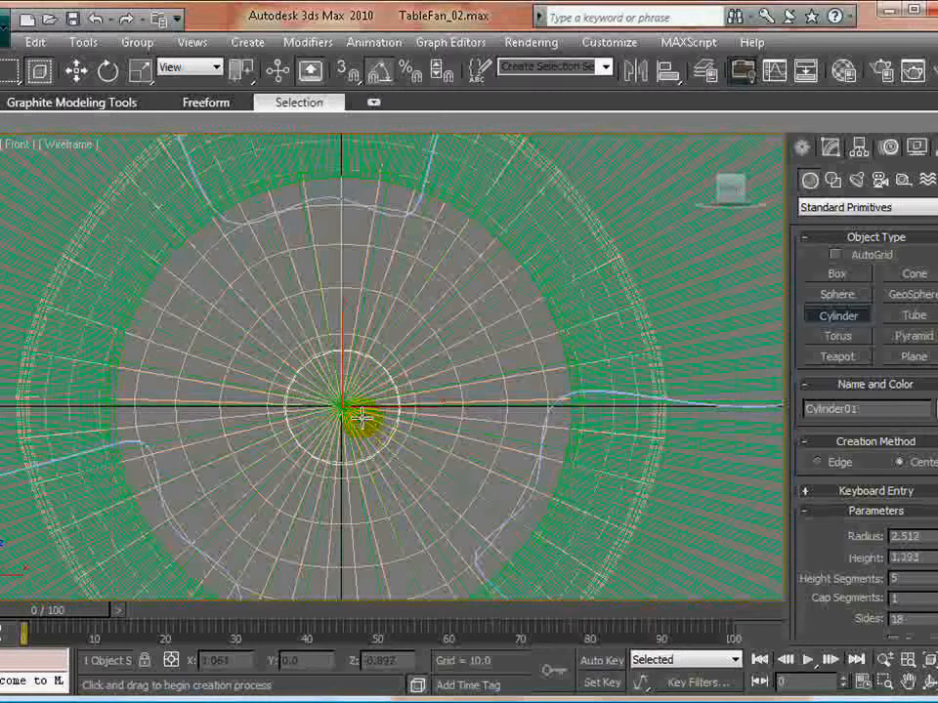
{"action": "right_click", "coordinate": [410, 382]}
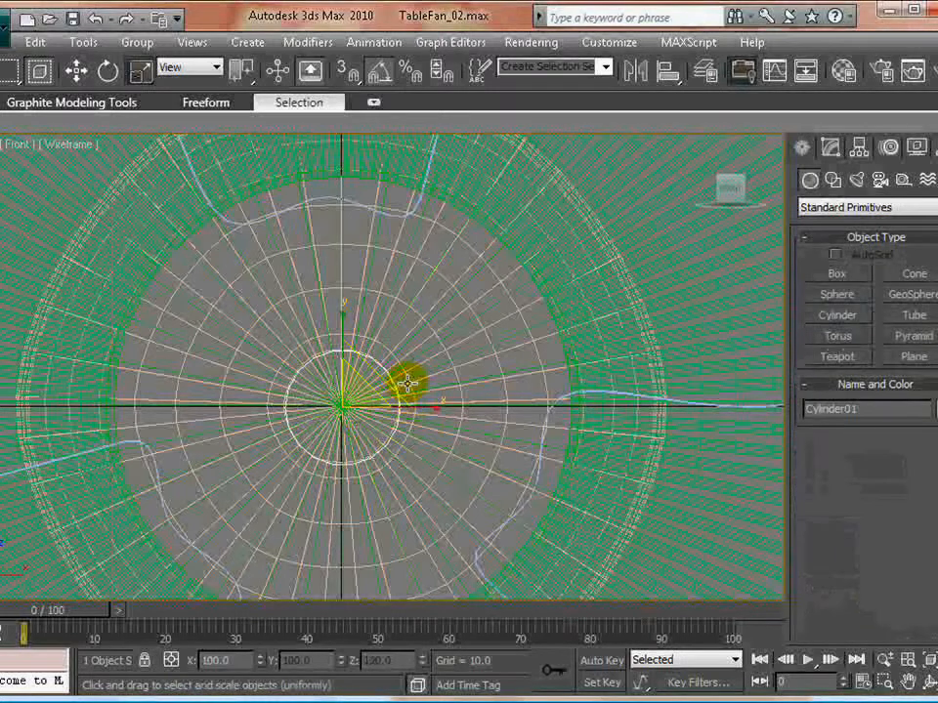
- Move the cylinder to about Y 10.12 between the hub and motor housing, and set its height to about 7.11
{"action": "key", "text": "alt+w"}
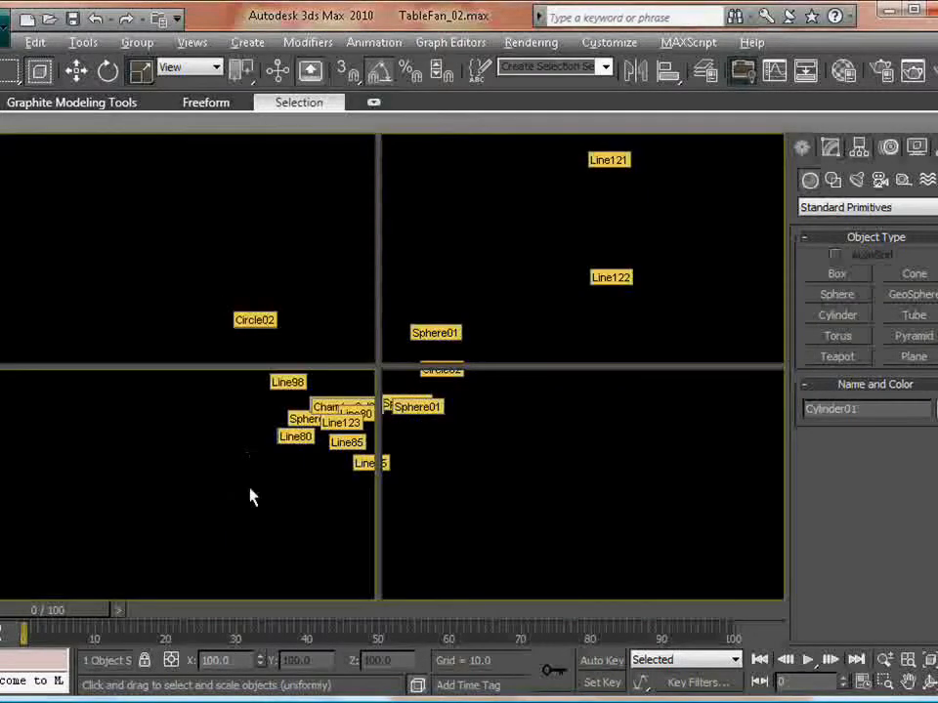
{"action": "right_click", "coordinate": [252, 491]}
{"action": "key", "text": "alt+w"}
{"action": "middle_click_drag", "start_coordinate": [328, 487], "coordinate": [318, 436]}
{"action": "scroll", "coordinate": [508, 496], "scroll_direction": "down", "scroll_amount": 3}
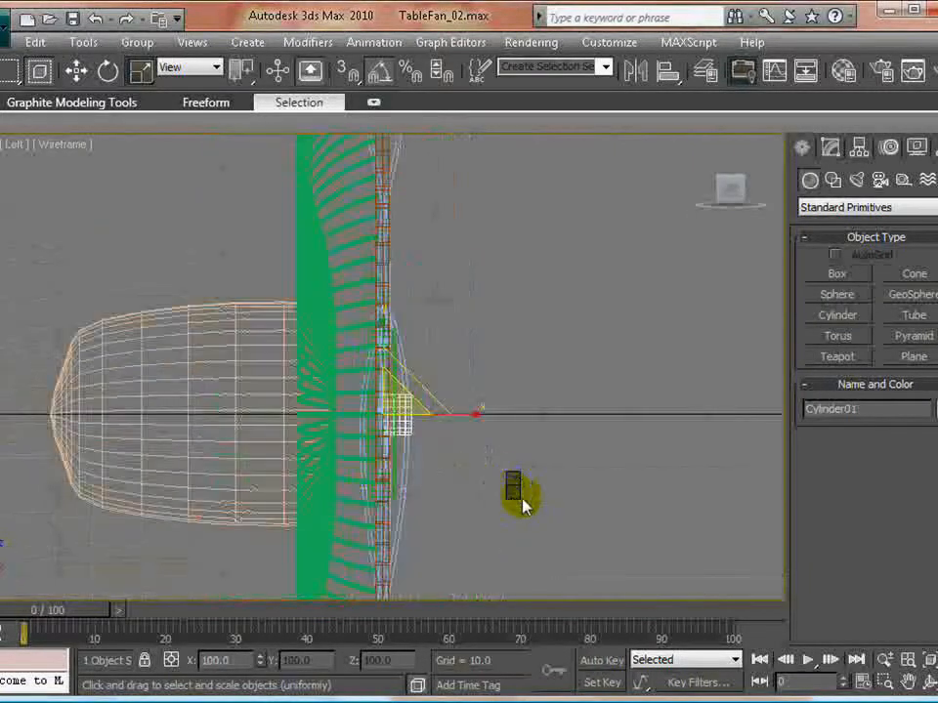
{"action": "key", "text": "w"}
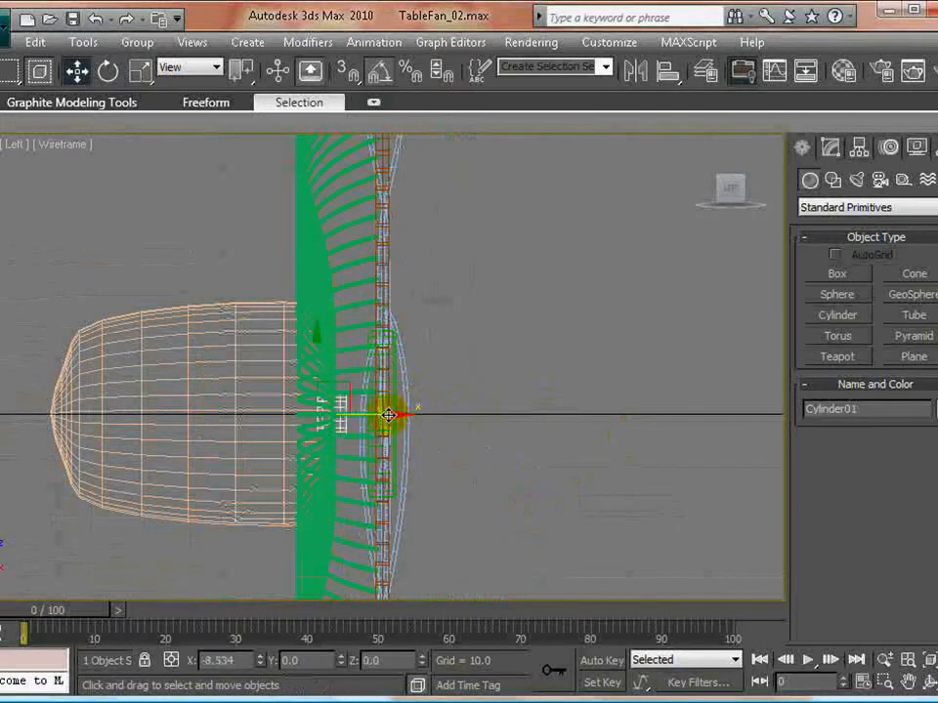
{"action": "left_click_drag", "start_coordinate": [388, 415], "coordinate": [376, 415]}
{"action": "left_click", "coordinate": [831, 146]}
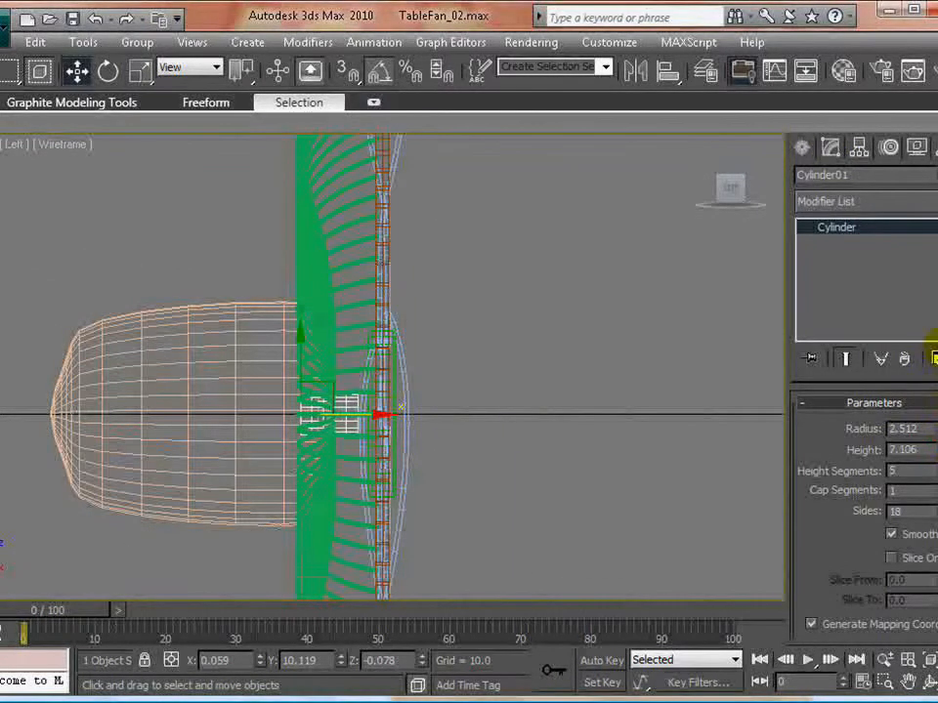
- Clone the green hub's chamfer cylinder as an independent copy and reduce the copy's radius
{"action": "left_click", "coordinate": [669, 427]}
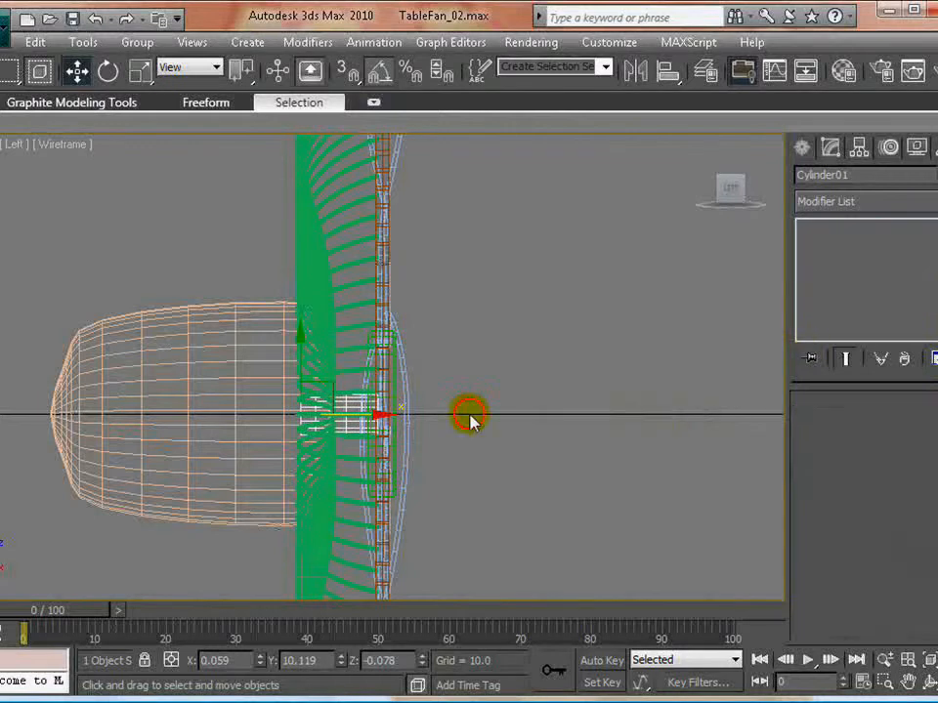
{"action": "scroll", "coordinate": [393, 412], "scroll_direction": "down", "scroll_amount": 3}
{"action": "key", "text": "alt+w"}
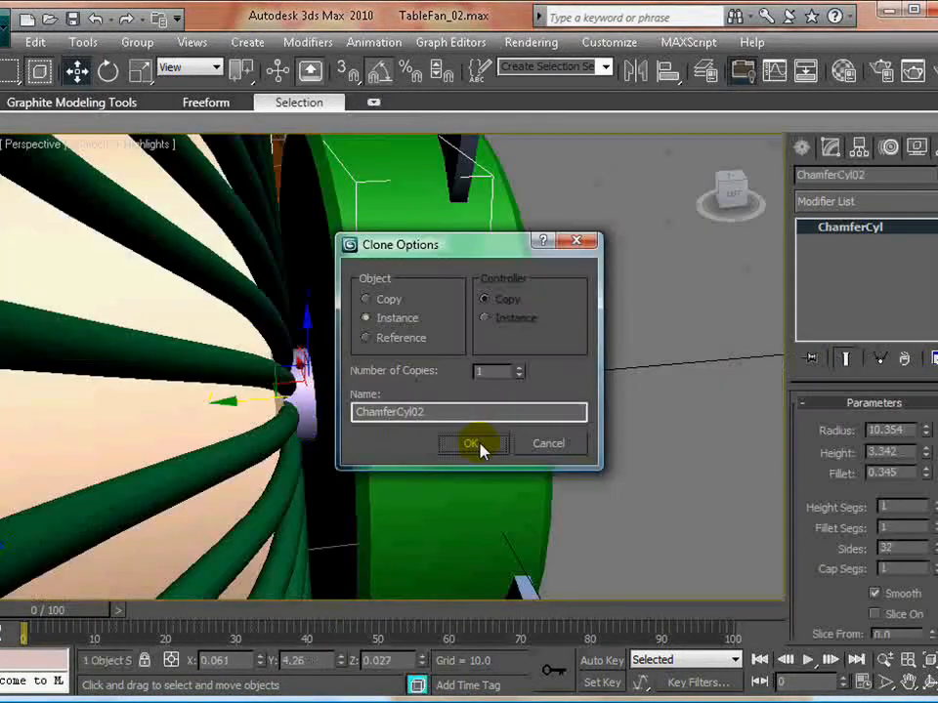
{"action": "left_click", "coordinate": [379, 301]}
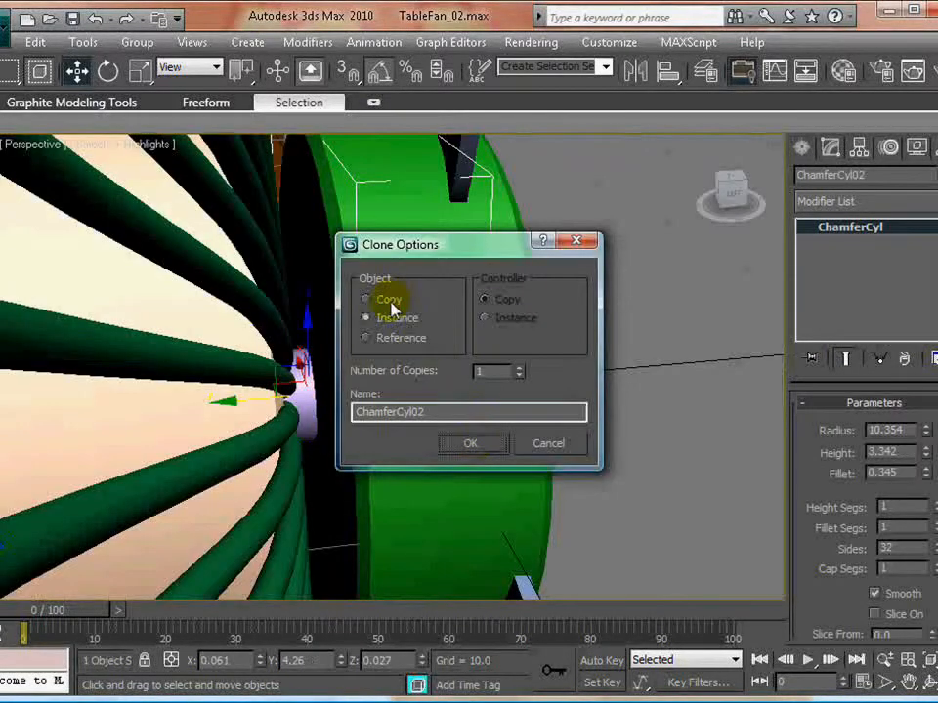
{"action": "left_click", "coordinate": [480, 452]}
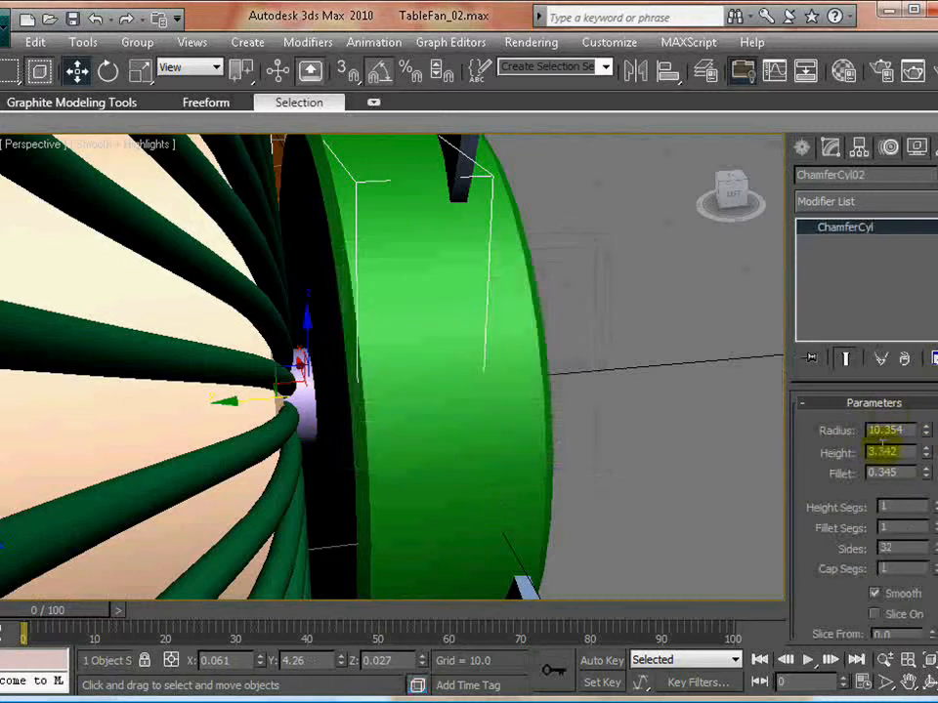
{"action": "left_click_drag", "start_coordinate": [923, 437], "coordinate": [899, 502]}
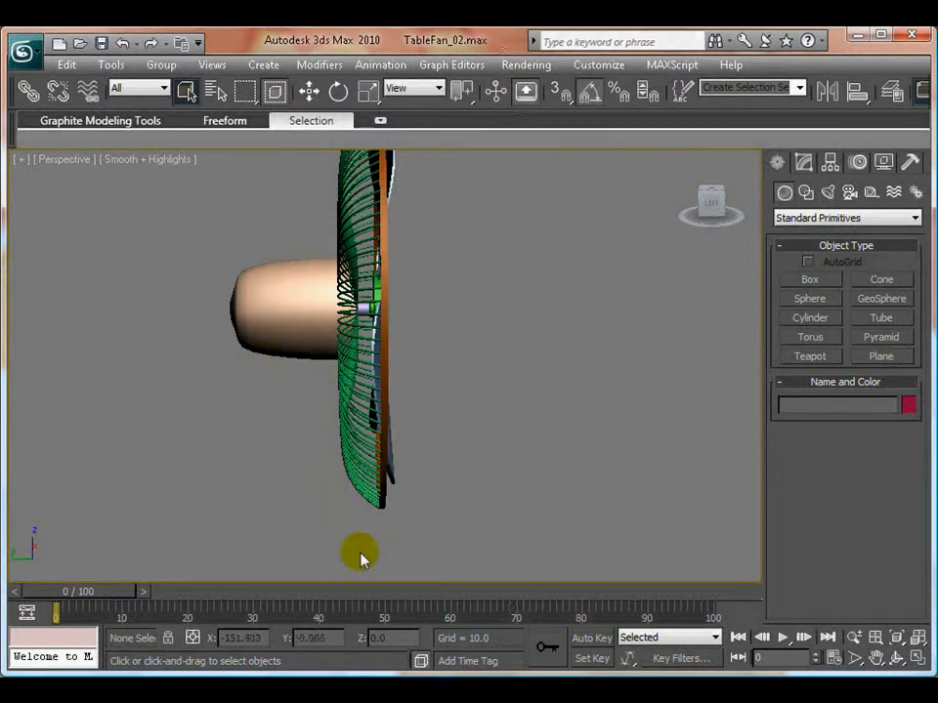
- Hide the wiresSupport and fanRakes layers along with the other fan parts, keeping only the backEngine layer's housing and shaft displayed
{"action": "middle_click_drag", "start_coordinate": [355, 434], "coordinate": [349, 377], "text": "alt"}
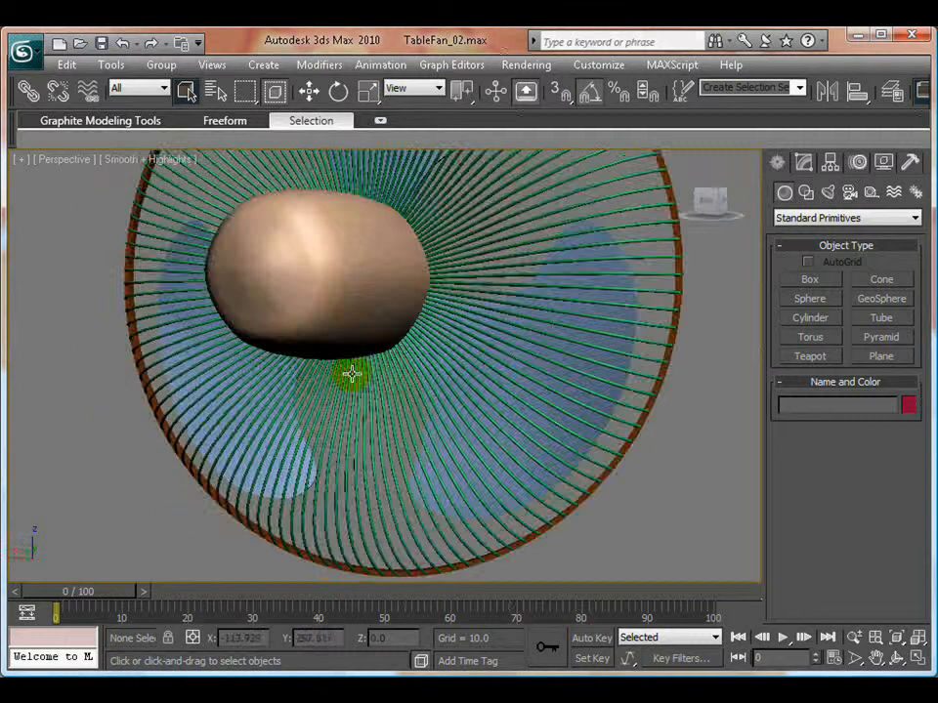
{"action": "key", "text": "alt+w"}
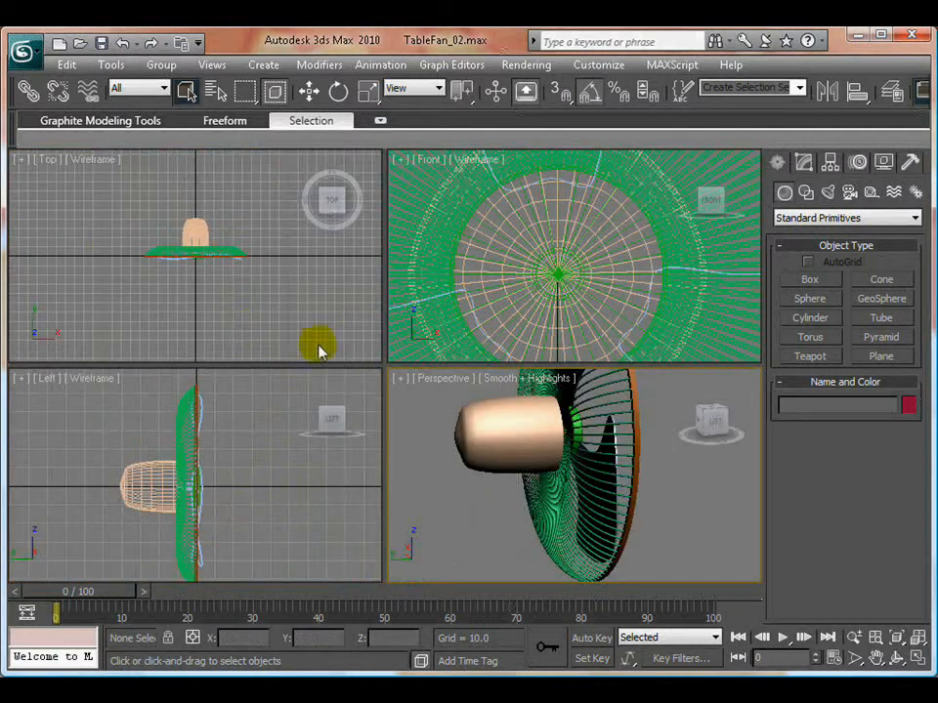
{"action": "left_click", "coordinate": [245, 465]}
{"action": "scroll", "coordinate": [607, 254], "scroll_direction": "down", "scroll_amount": 10}
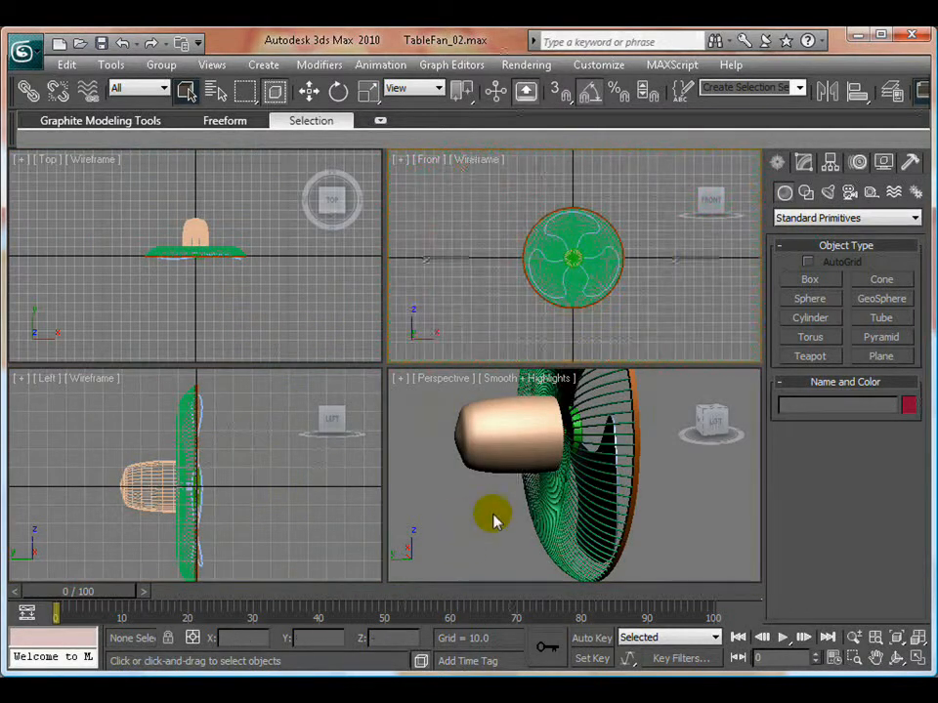
{"action": "left_click", "coordinate": [513, 430]}
{"action": "key", "text": "alt+w"}
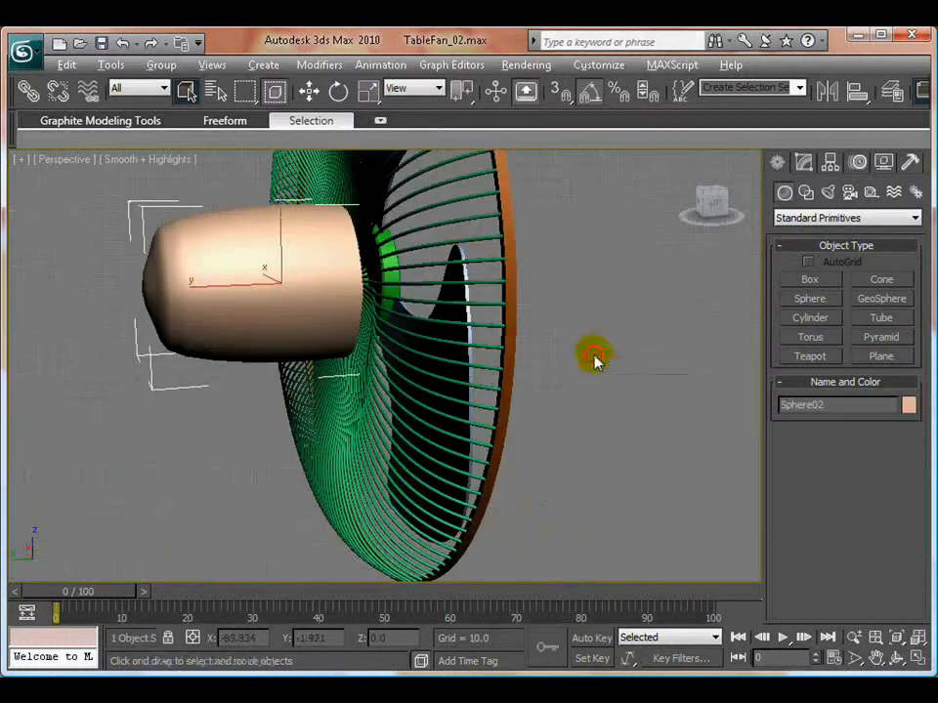
{"action": "key", "text": "w"}
{"action": "left_click", "coordinate": [593, 362]}
{"action": "left_click", "coordinate": [122, 67]}
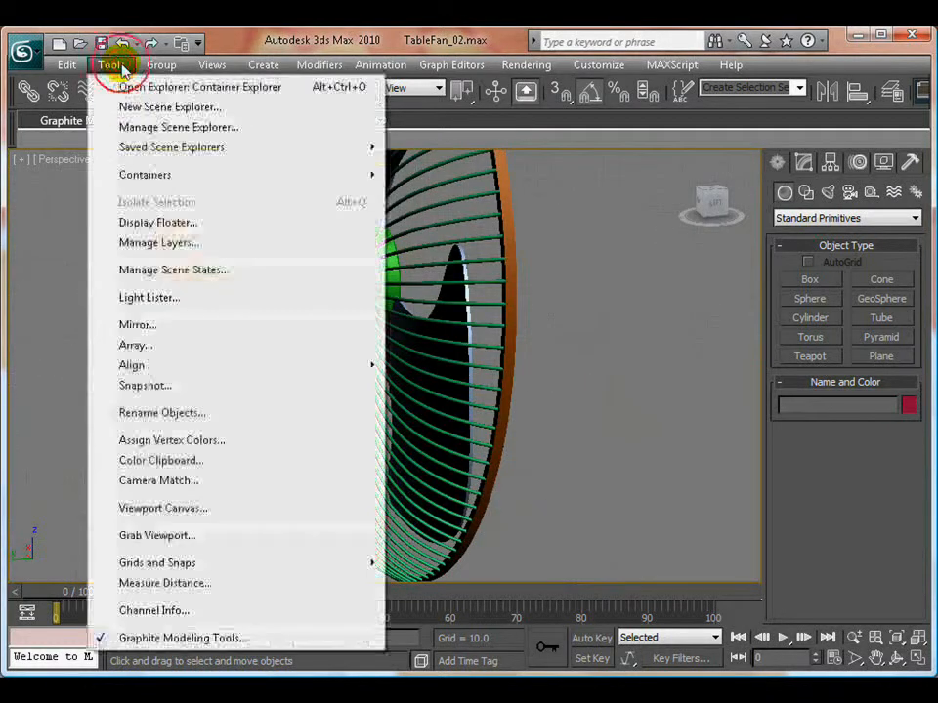
{"action": "left_click", "coordinate": [160, 243]}
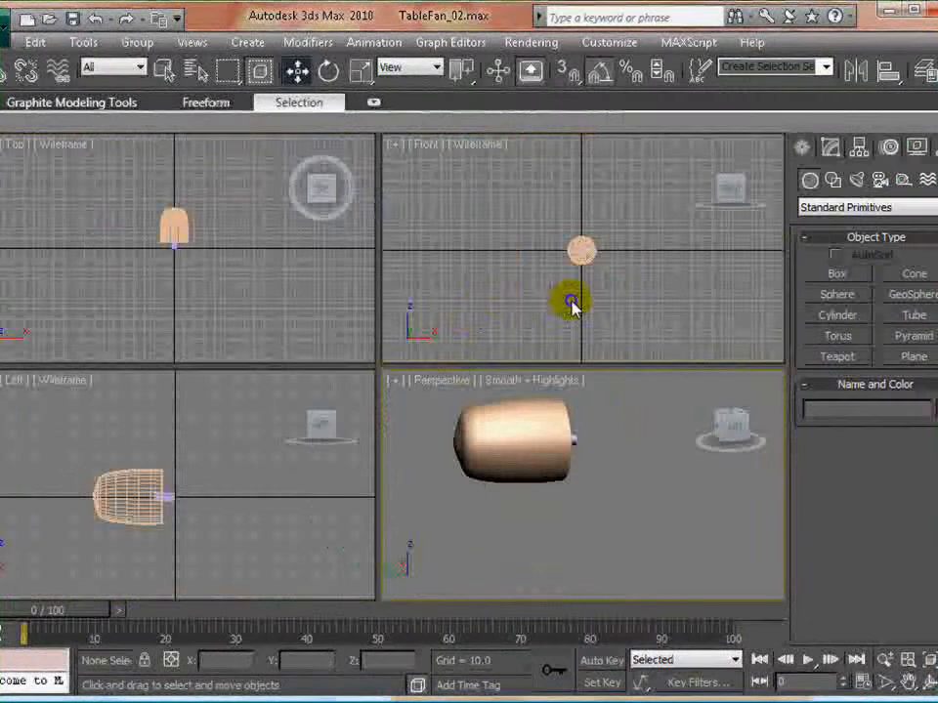
- Draw a rectangle spline about 53.9 long and 23.2 wide in the Front view, centred below the motor housing and overlapping its lower edge
{"action": "key", "text": "alt+w"}
{"action": "scroll", "coordinate": [452, 335], "scroll_direction": "up", "scroll_amount": 8}
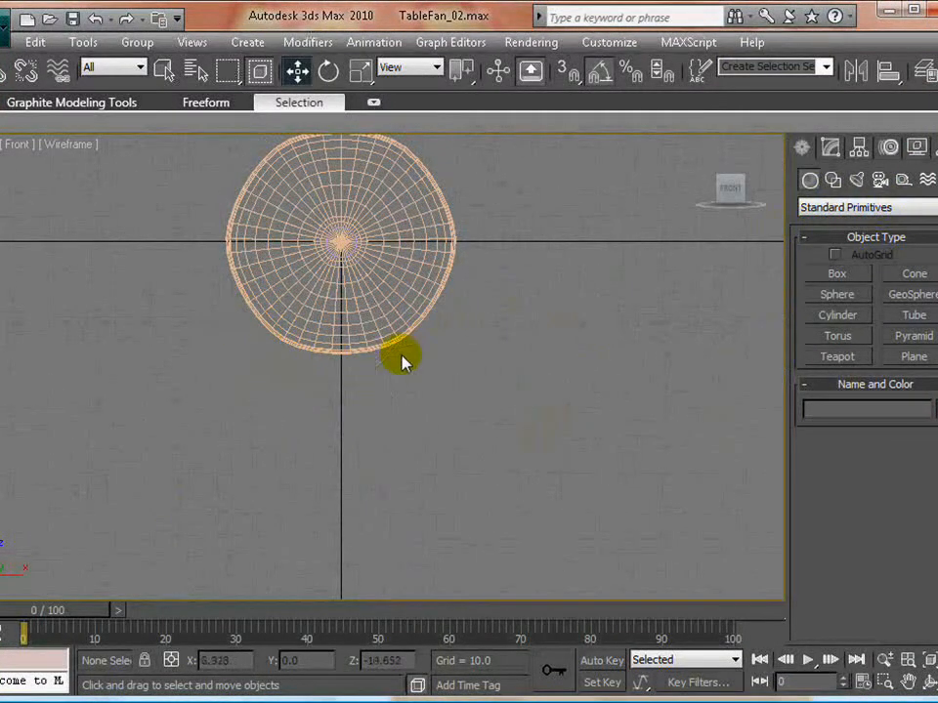
{"action": "scroll", "coordinate": [420, 410], "scroll_direction": "down", "scroll_amount": 4}
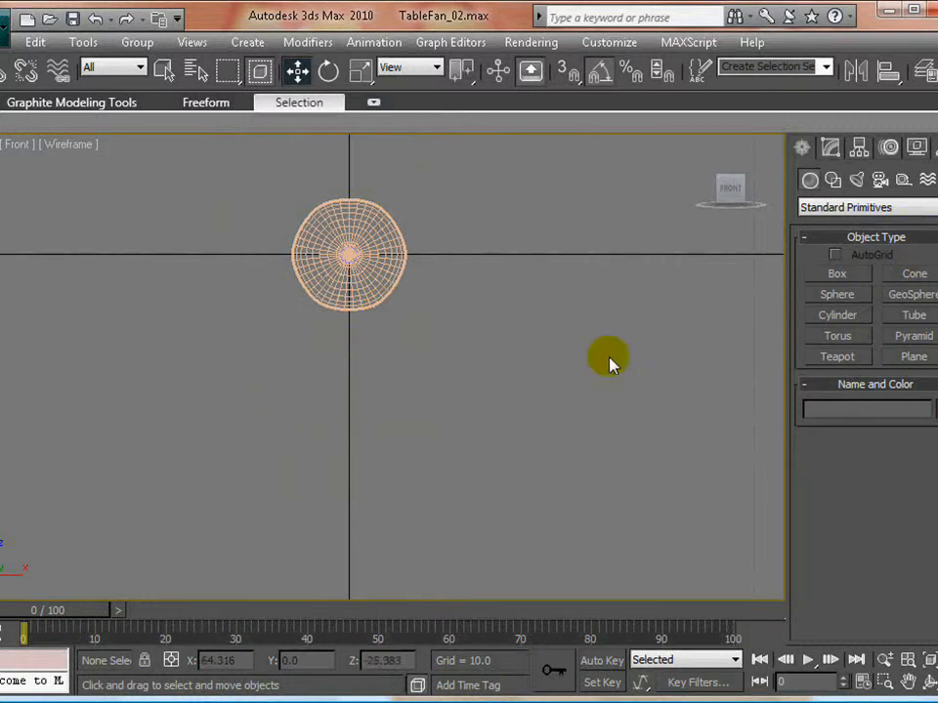
{"action": "left_click", "coordinate": [832, 179]}
{"action": "left_click", "coordinate": [908, 290]}
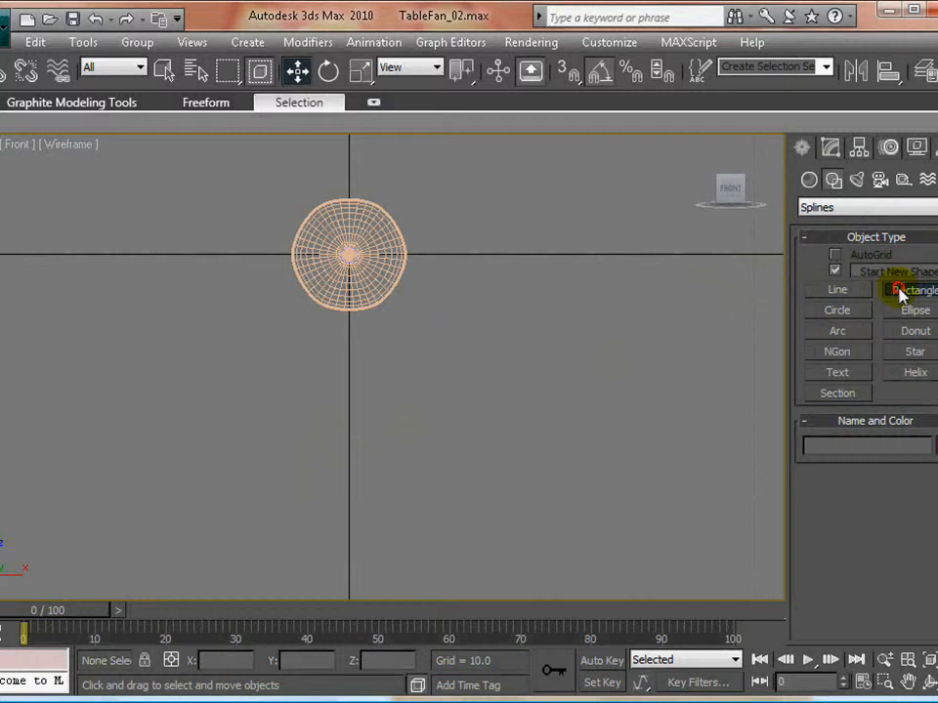
{"action": "left_click_drag", "start_coordinate": [301, 284], "coordinate": [396, 504]}
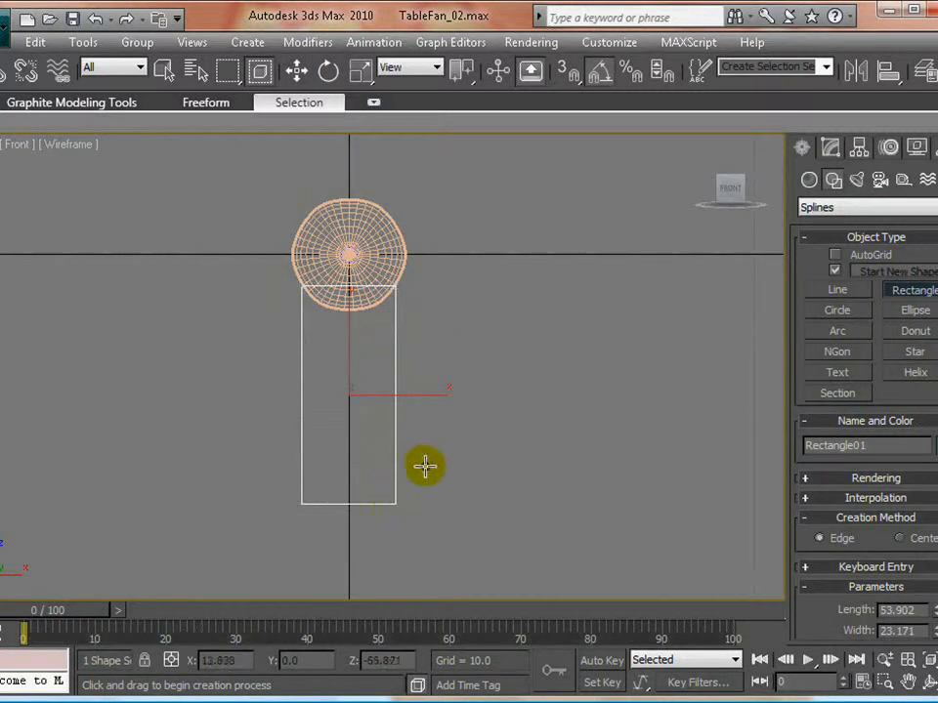
{"action": "key", "text": "w"}
- Move the rectangle back along Y to about 14.93 so it sits beneath the motor housing
{"action": "middle_click_drag", "start_coordinate": [484, 358], "coordinate": [479, 404]}
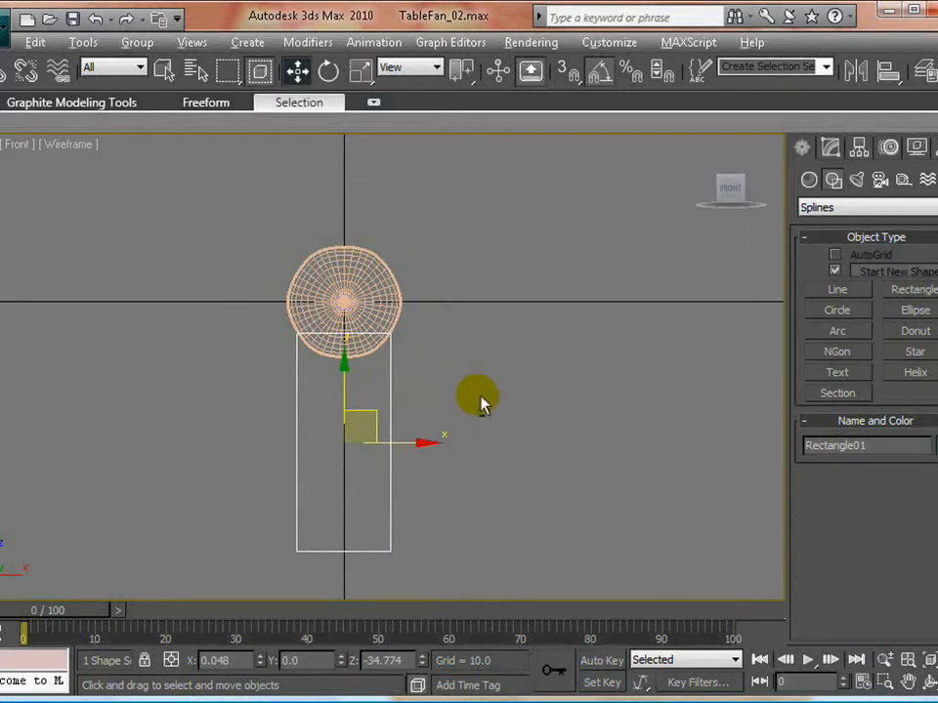
{"action": "key", "text": "alt+w"}
{"action": "middle_click", "coordinate": [481, 507]}
{"action": "key", "text": "alt+w"}
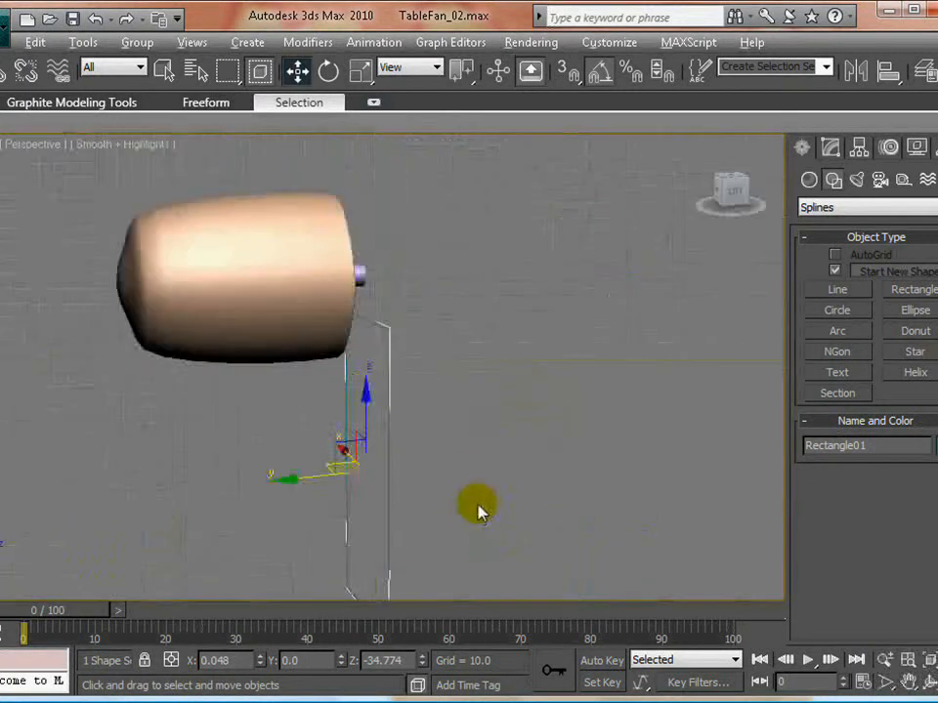
{"action": "middle_click_drag", "start_coordinate": [478, 508], "coordinate": [428, 381]}
{"action": "left_click_drag", "start_coordinate": [285, 424], "coordinate": [204, 432]}
{"action": "left_click", "coordinate": [449, 426]}
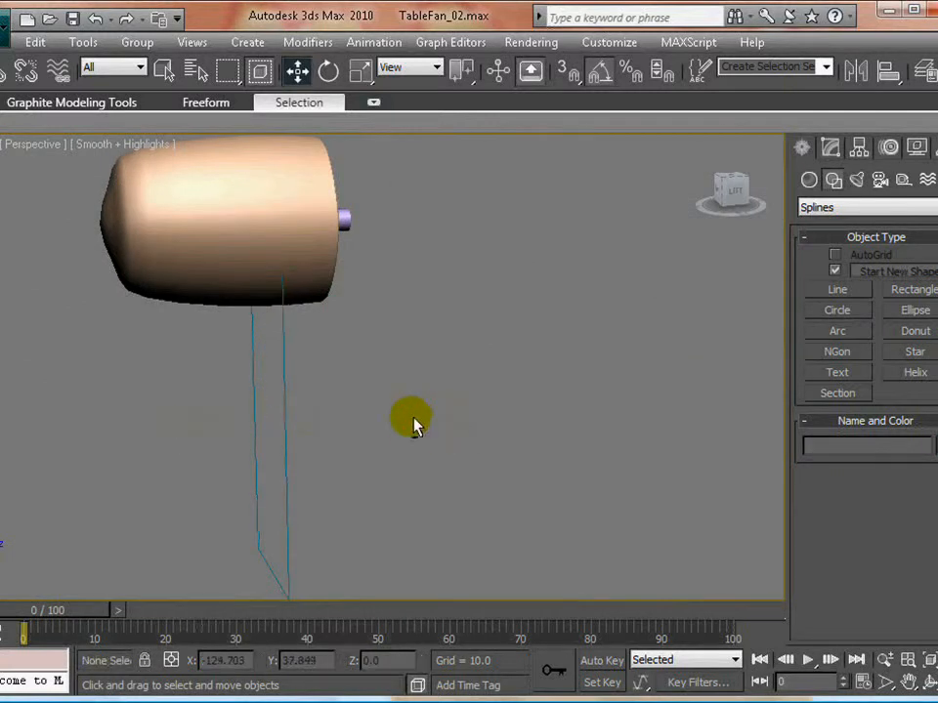
{"action": "middle_click_drag", "start_coordinate": [413, 425], "coordinate": [256, 380], "text": "alt"}
{"action": "left_click_drag", "start_coordinate": [251, 384], "coordinate": [306, 407]}
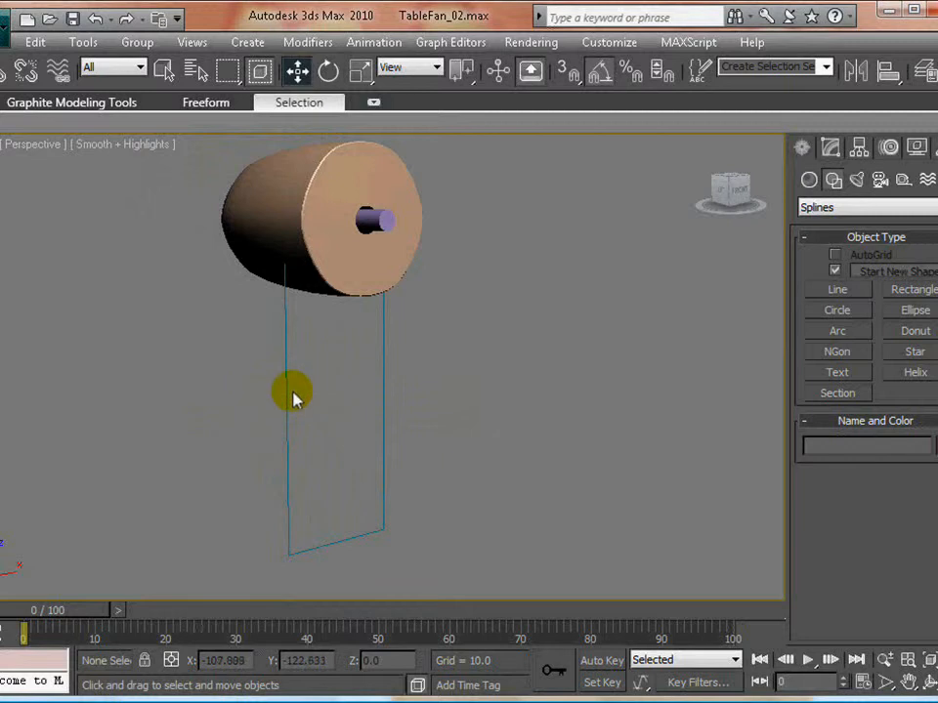
{"action": "left_click", "coordinate": [286, 386]}
{"action": "middle_click_drag", "start_coordinate": [225, 401], "coordinate": [350, 421], "text": "alt"}
- Convert the rectangle to an editable spline, working in the maximized Front view
{"action": "key", "text": "alt+w"}
{"action": "right_click", "coordinate": [501, 322]}
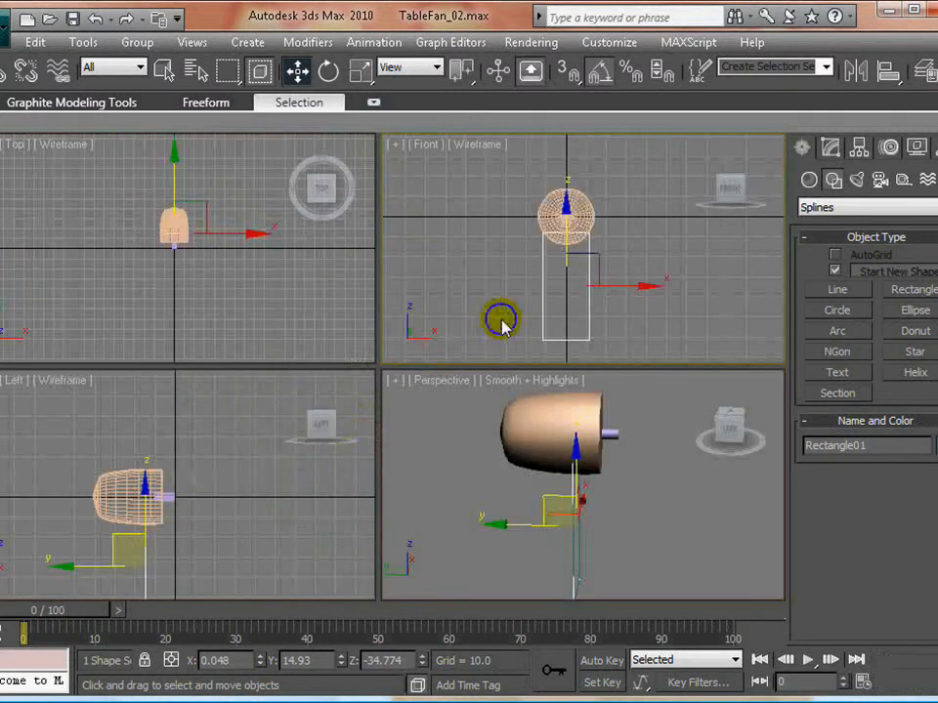
{"action": "key", "text": "alt+w"}
{"action": "middle_click_drag", "start_coordinate": [425, 439], "coordinate": [392, 404]}
{"action": "left_click", "coordinate": [829, 147]}
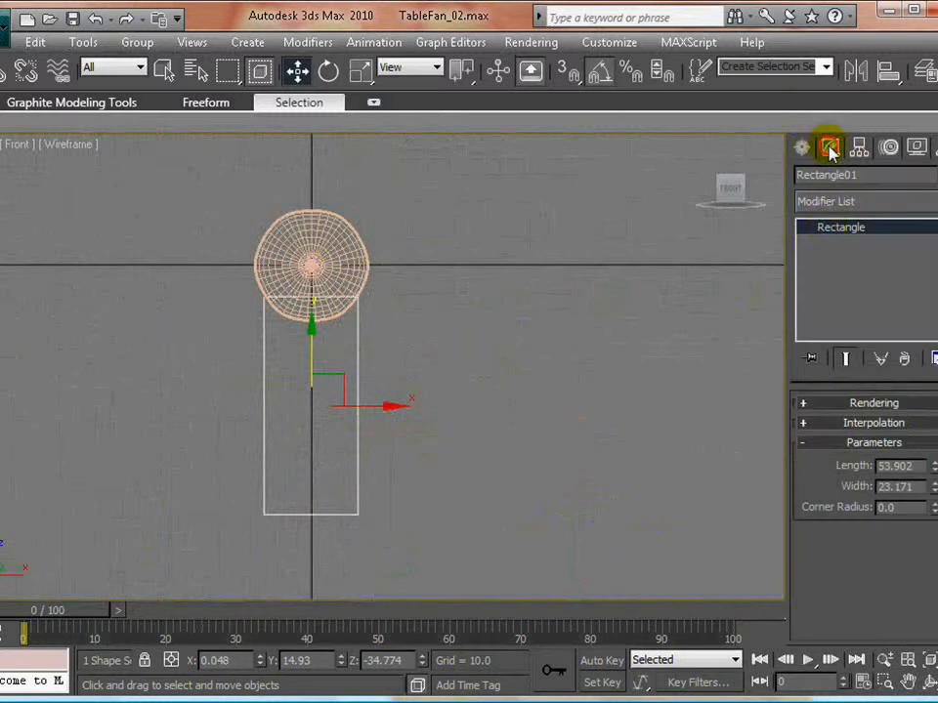
{"action": "right_click", "coordinate": [825, 231]}
{"action": "left_click", "coordinate": [859, 353]}
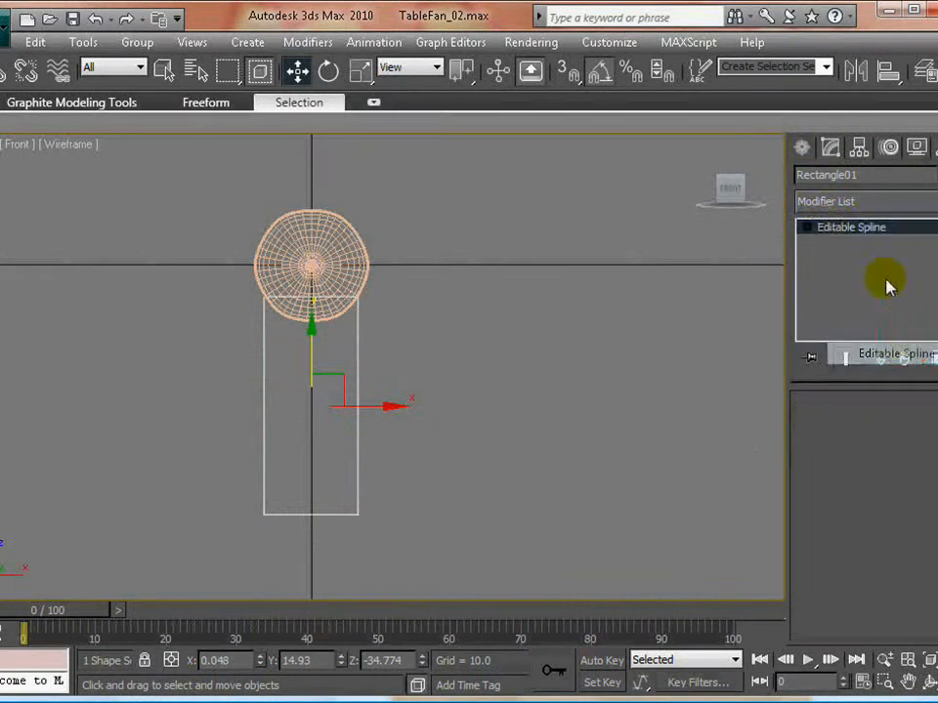
- Divide the rectangle's top segment with 2 evenly spaced new vertices
{"action": "left_click", "coordinate": [807, 227]}
{"action": "left_click", "coordinate": [841, 243]}
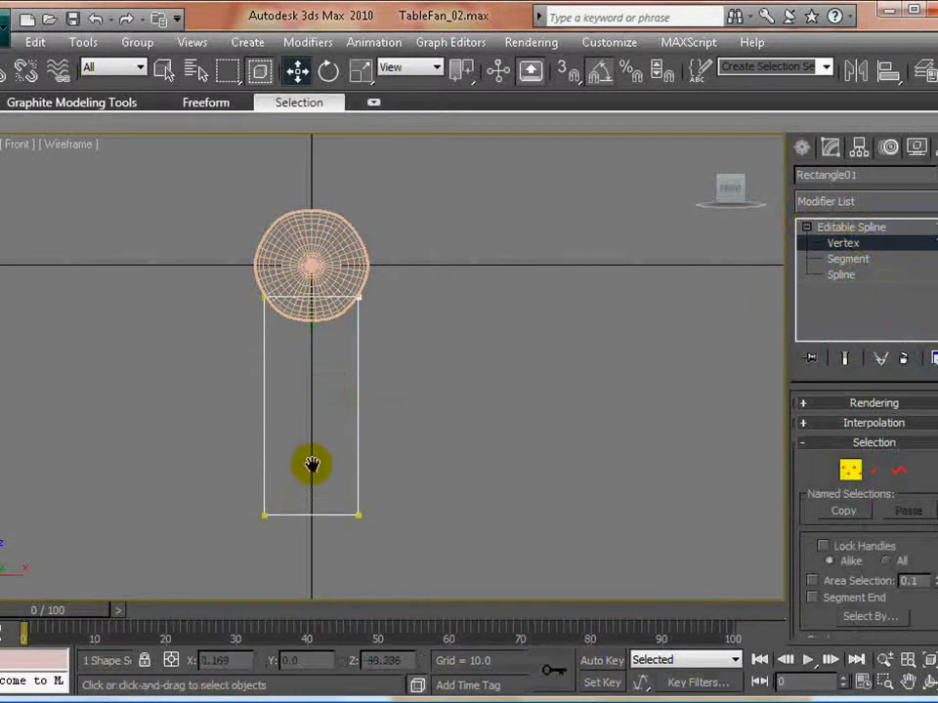
{"action": "middle_click_drag", "start_coordinate": [340, 424], "coordinate": [358, 448]}
{"action": "scroll", "coordinate": [359, 448], "scroll_direction": "up", "scroll_amount": 2}
{"action": "left_click", "coordinate": [847, 259]}
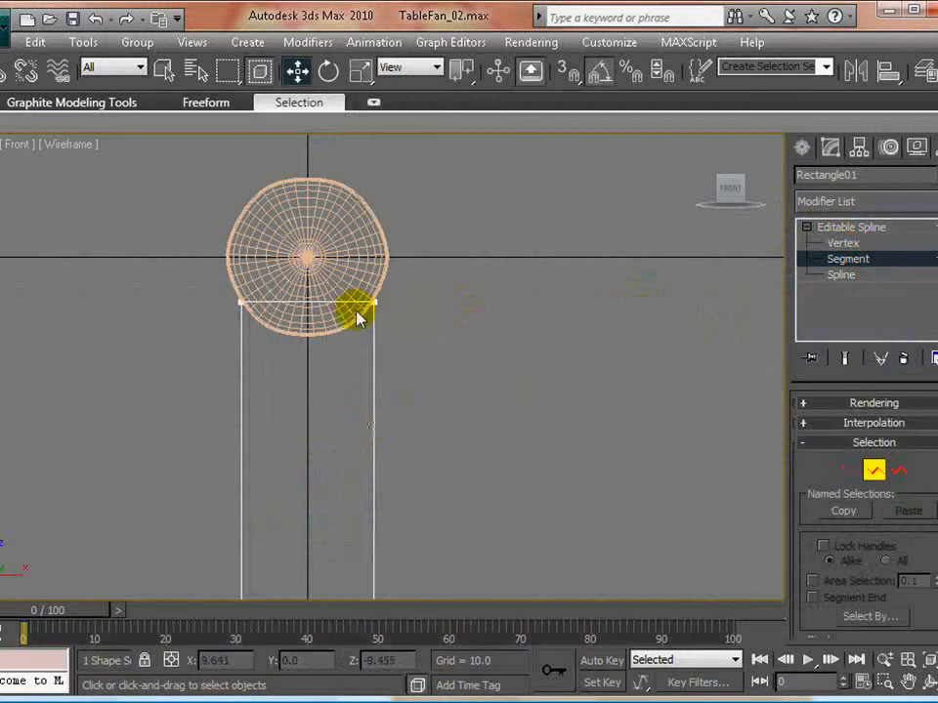
{"action": "left_click", "coordinate": [325, 302]}
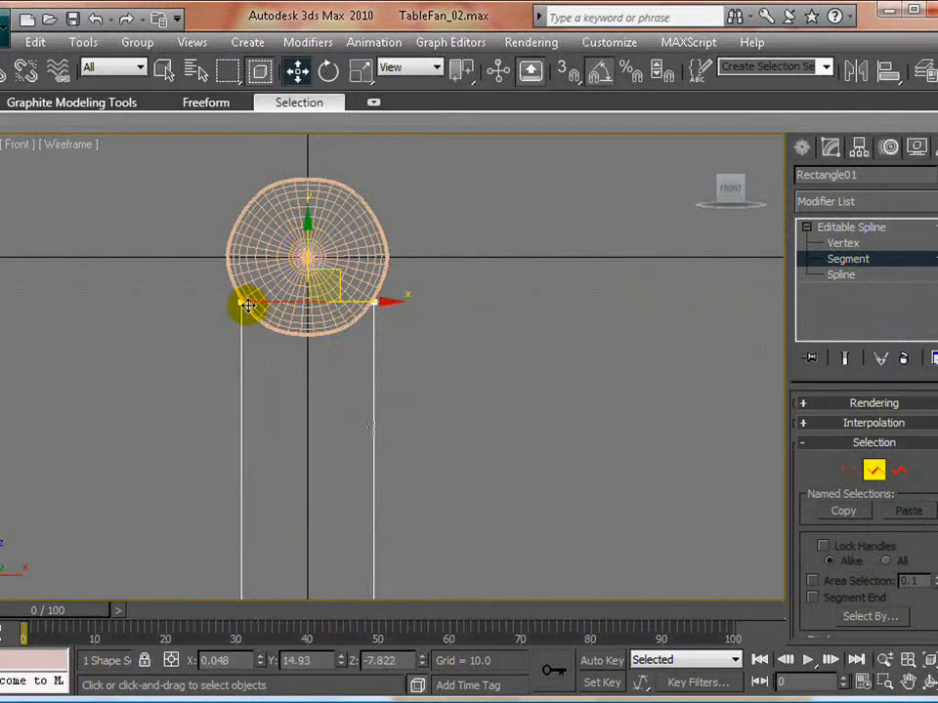
{"action": "scroll", "coordinate": [454, 404], "scroll_direction": "up", "scroll_amount": 3}
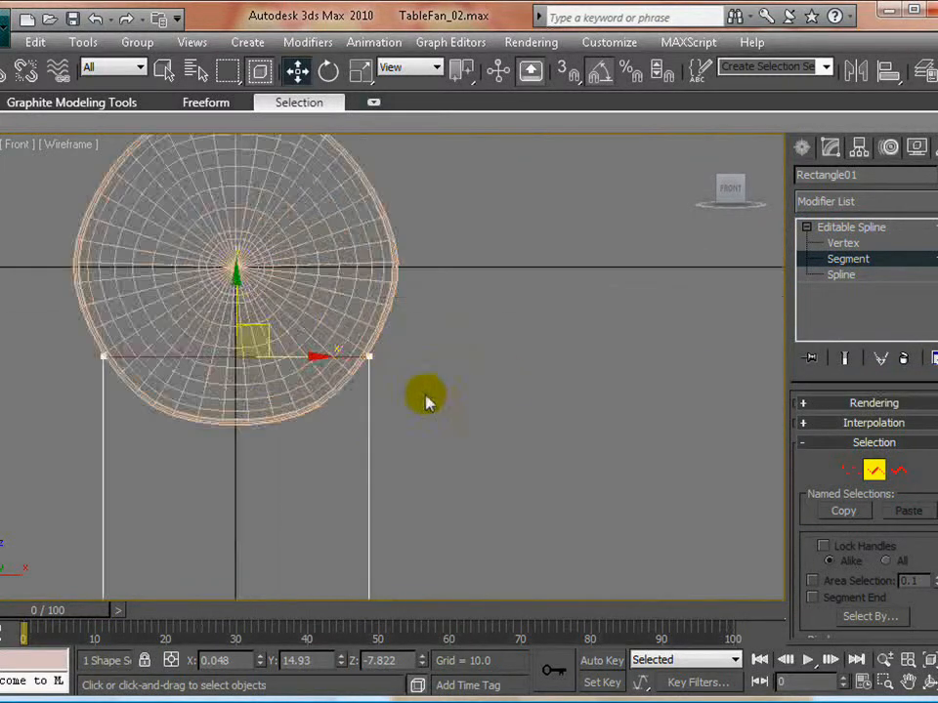
{"action": "middle_click_drag", "start_coordinate": [540, 359], "coordinate": [548, 352]}
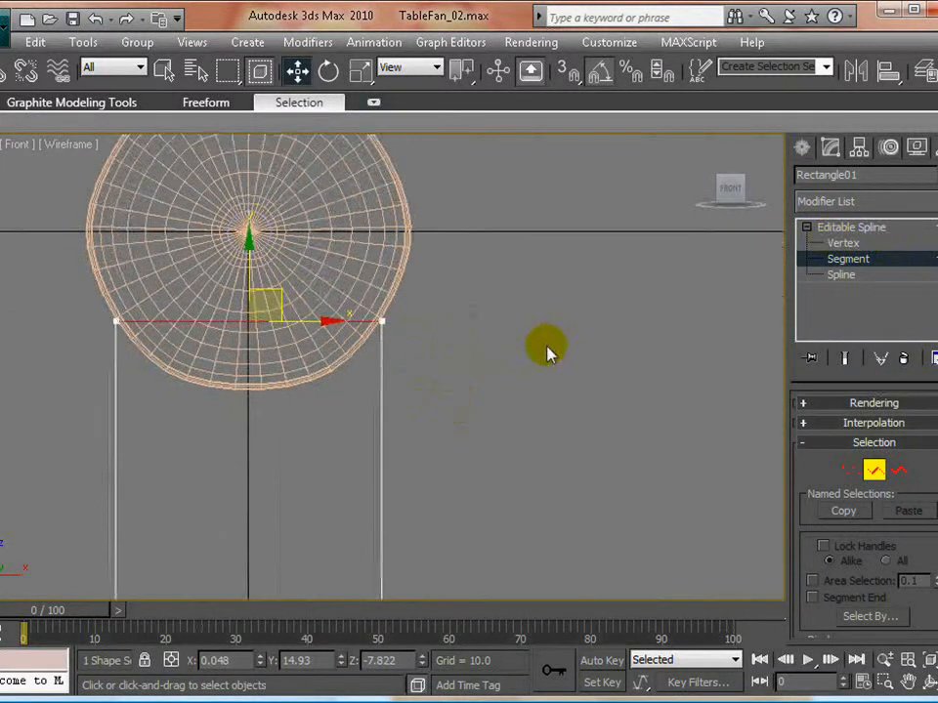
{"action": "scroll", "coordinate": [821, 508], "scroll_direction": "down", "scroll_amount": 15}
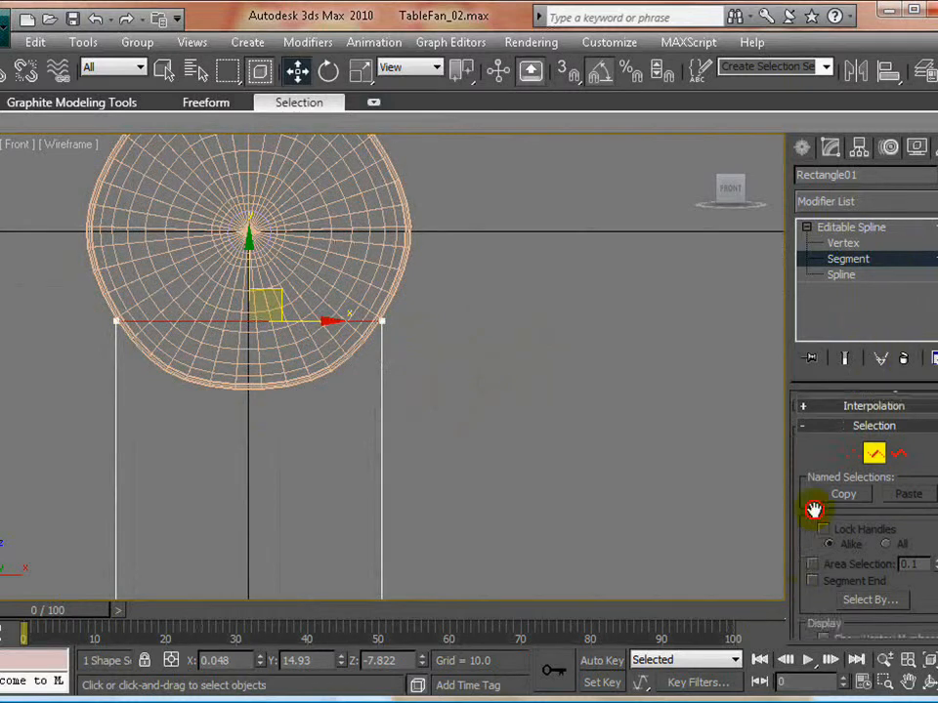
{"action": "scroll", "coordinate": [833, 522], "scroll_direction": "down", "scroll_amount": 5}
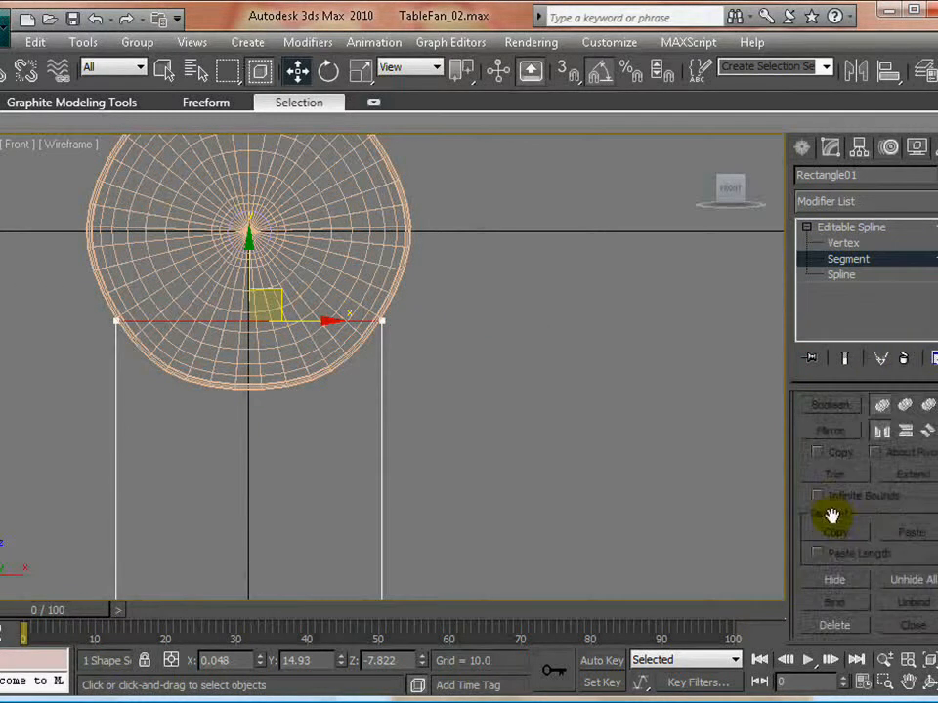
{"action": "left_click", "coordinate": [538, 398]}
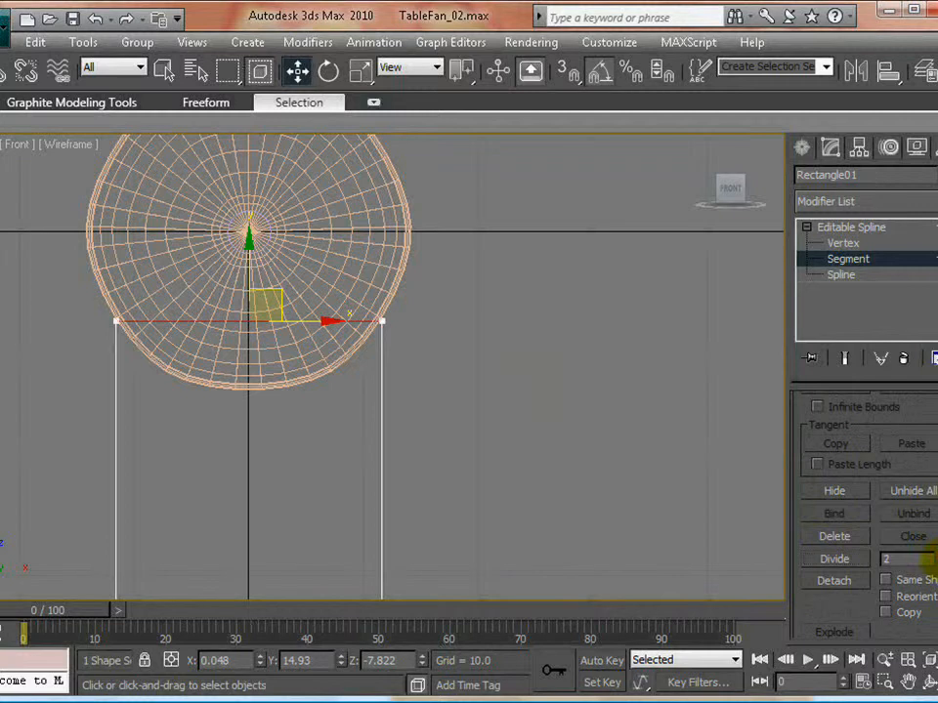
{"action": "left_click", "coordinate": [837, 561]}
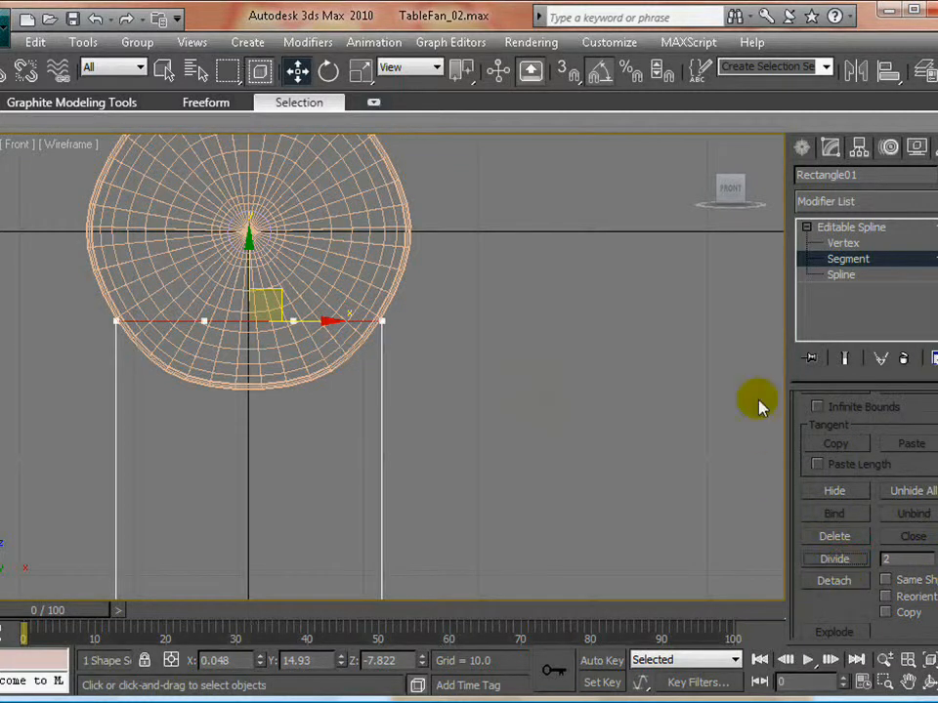
- Move the two new top-edge vertices down about 6.13 units so the edge curves along the bottom of the motor housing
{"action": "left_click", "coordinate": [842, 242]}
{"action": "left_click_drag", "start_coordinate": [140, 423], "coordinate": [332, 291]}
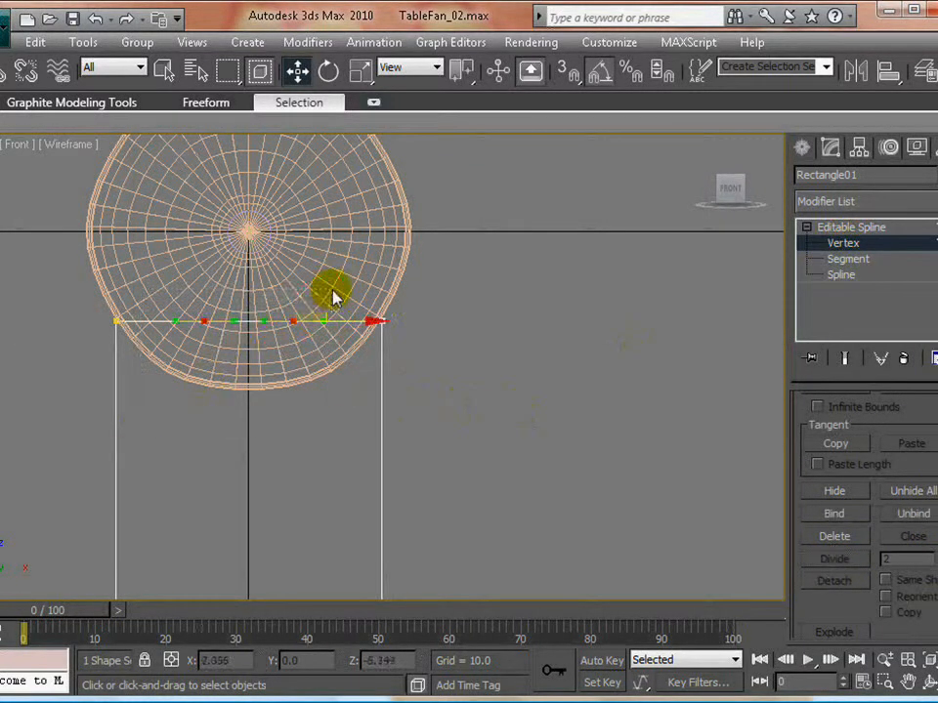
{"action": "left_click_drag", "start_coordinate": [293, 255], "coordinate": [292, 315]}
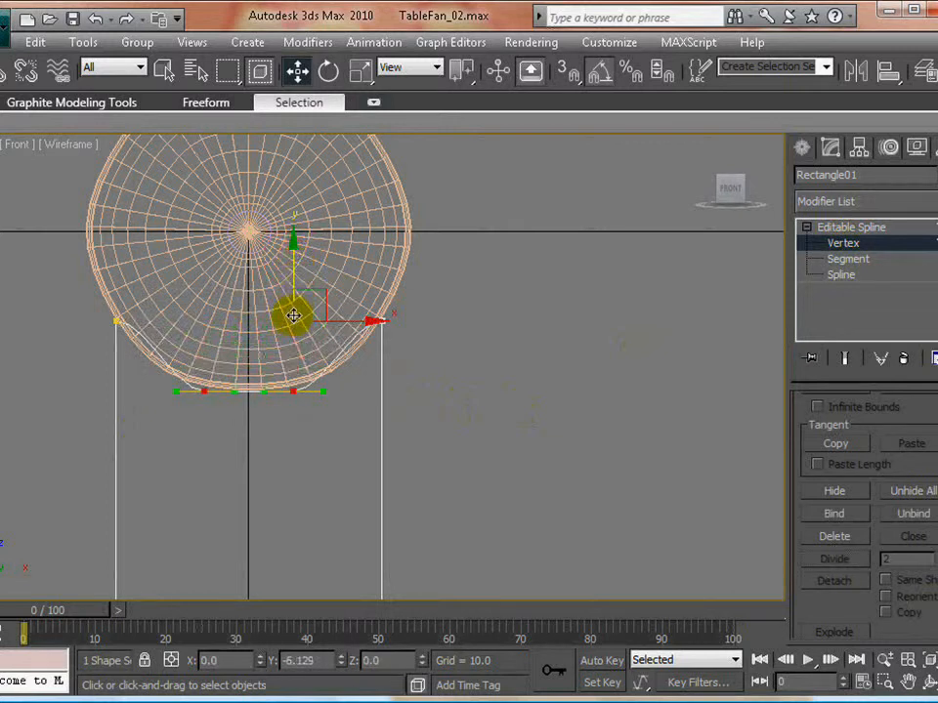
{"action": "left_click", "coordinate": [442, 383]}
{"action": "middle_click_drag", "start_coordinate": [428, 341], "coordinate": [475, 360]}
{"action": "scroll", "coordinate": [467, 351], "scroll_direction": "up", "scroll_amount": 4}
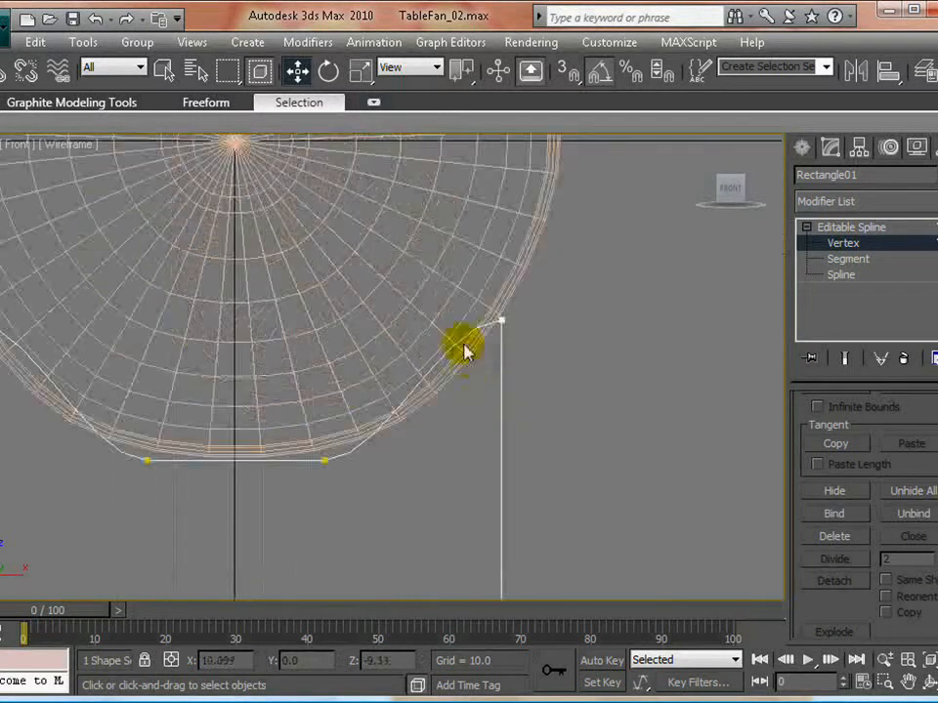
{"action": "middle_click_drag", "start_coordinate": [390, 456], "coordinate": [473, 421]}
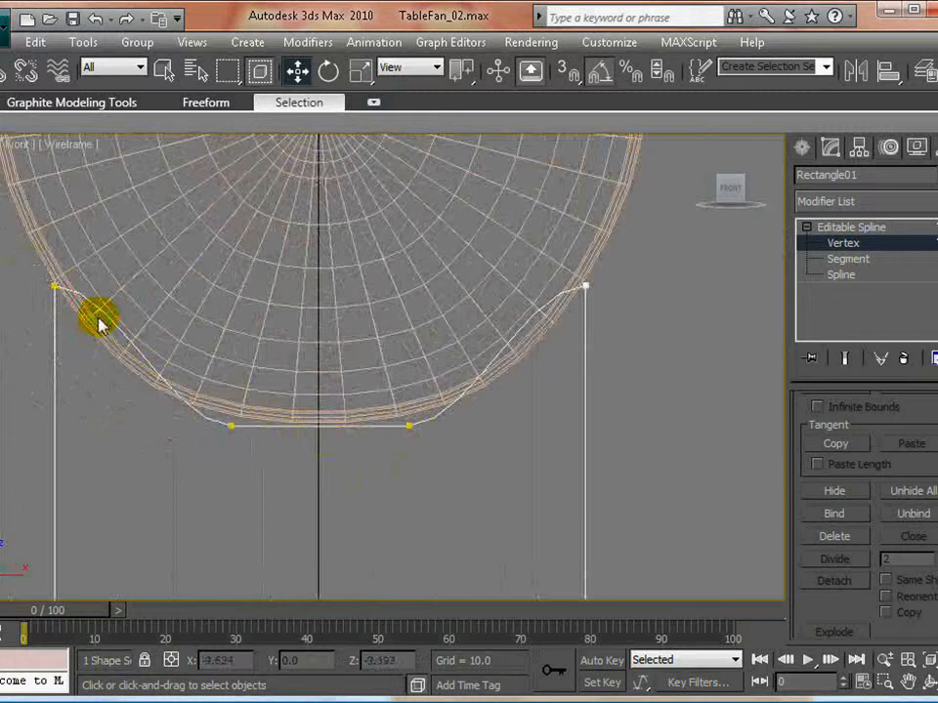
- Adjust the tangent handles of the upper-left corner and left inner vertex, raising the inner vertex slightly so the edge follows the housing curve
{"action": "left_click", "coordinate": [55, 284]}
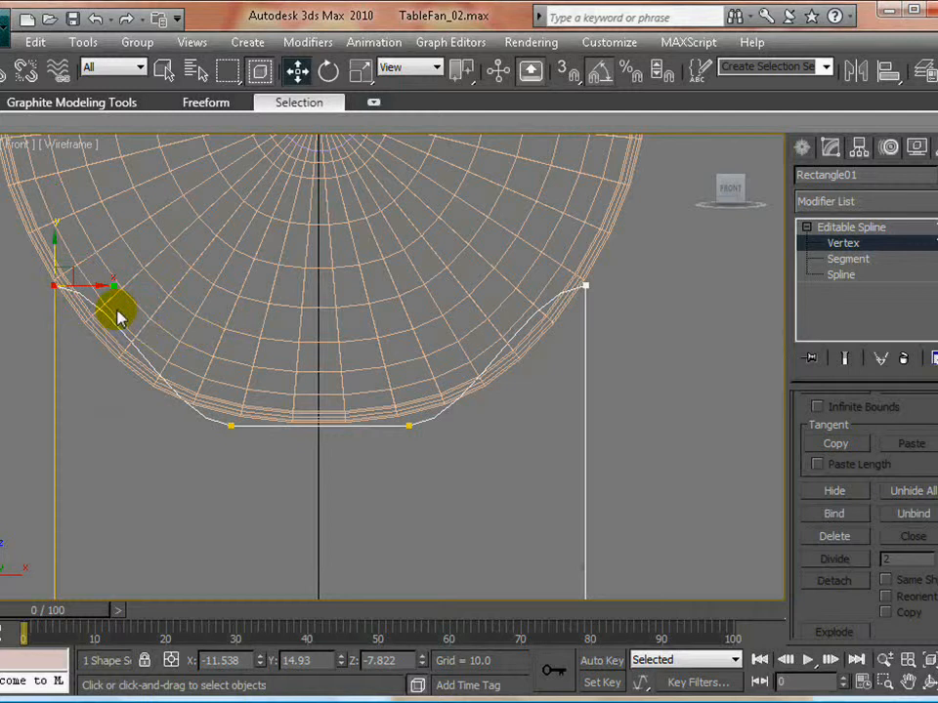
{"action": "left_click_drag", "start_coordinate": [115, 287], "coordinate": [84, 359]}
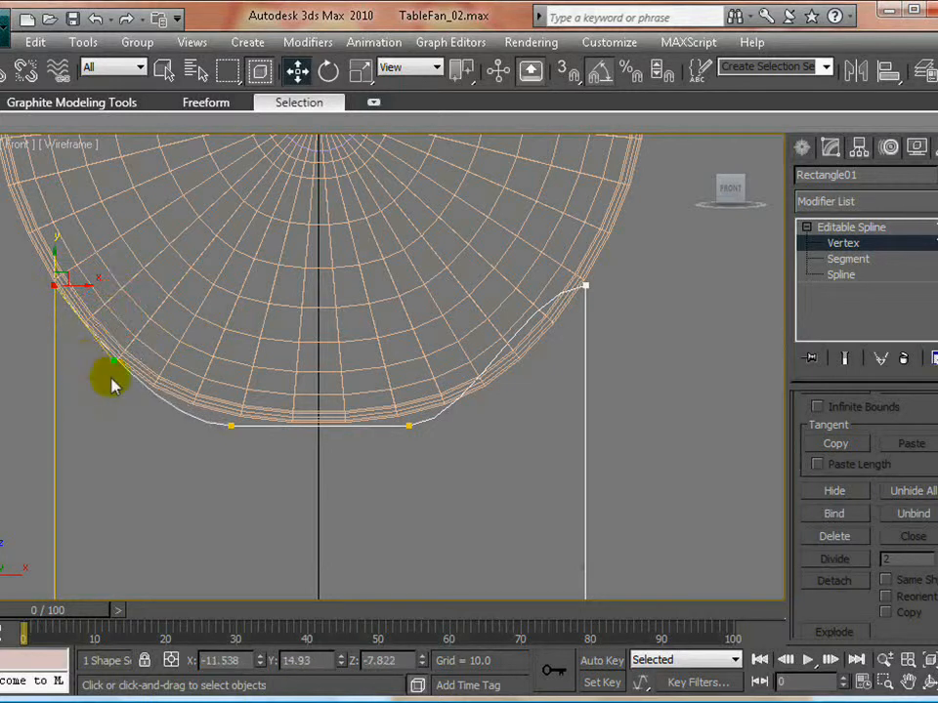
{"action": "left_click", "coordinate": [231, 424]}
{"action": "left_click_drag", "start_coordinate": [172, 428], "coordinate": [132, 413]}
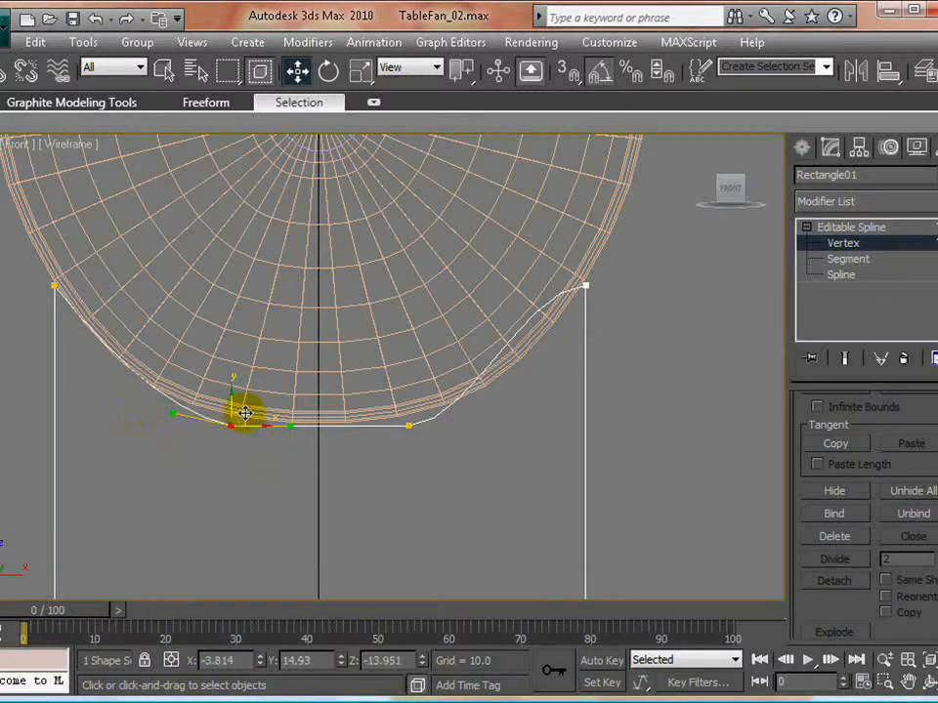
{"action": "left_click_drag", "start_coordinate": [244, 412], "coordinate": [248, 406]}
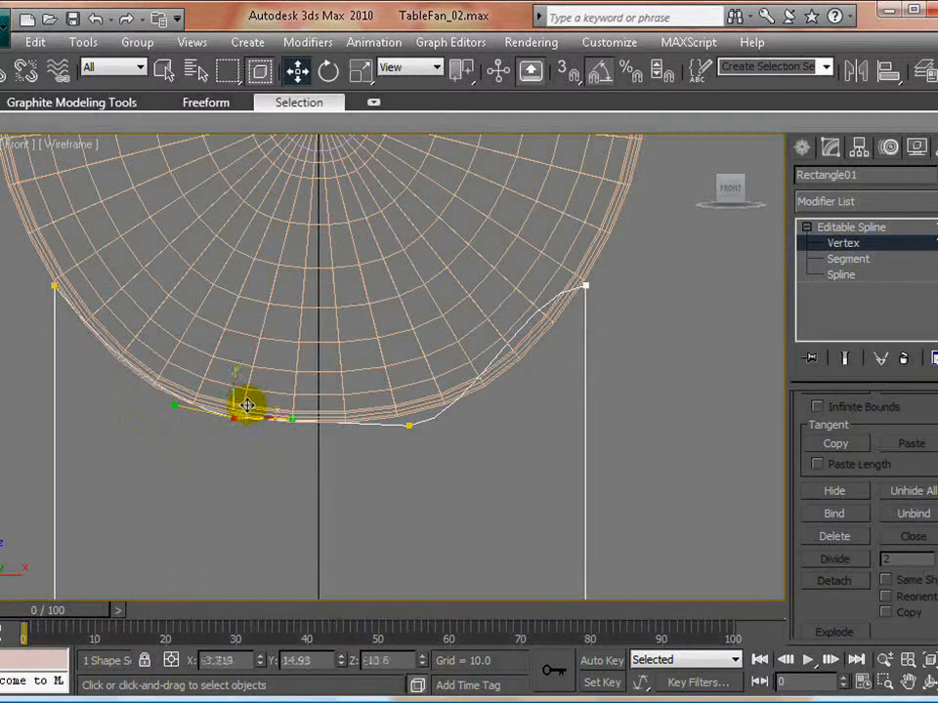
- Shape the right half of the top edge to match by adjusting its inner vertex and the corner vertex's tangent handle along the housing
{"action": "left_click", "coordinate": [408, 426]}
{"action": "left_click_drag", "start_coordinate": [419, 411], "coordinate": [451, 422]}
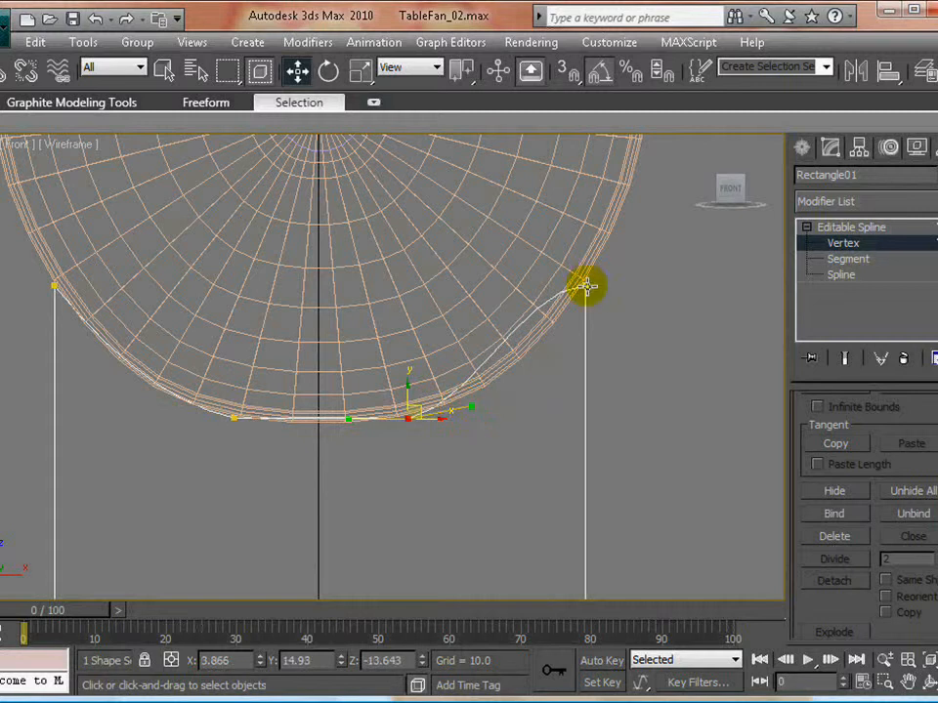
{"action": "left_click_drag", "start_coordinate": [523, 285], "coordinate": [544, 347]}
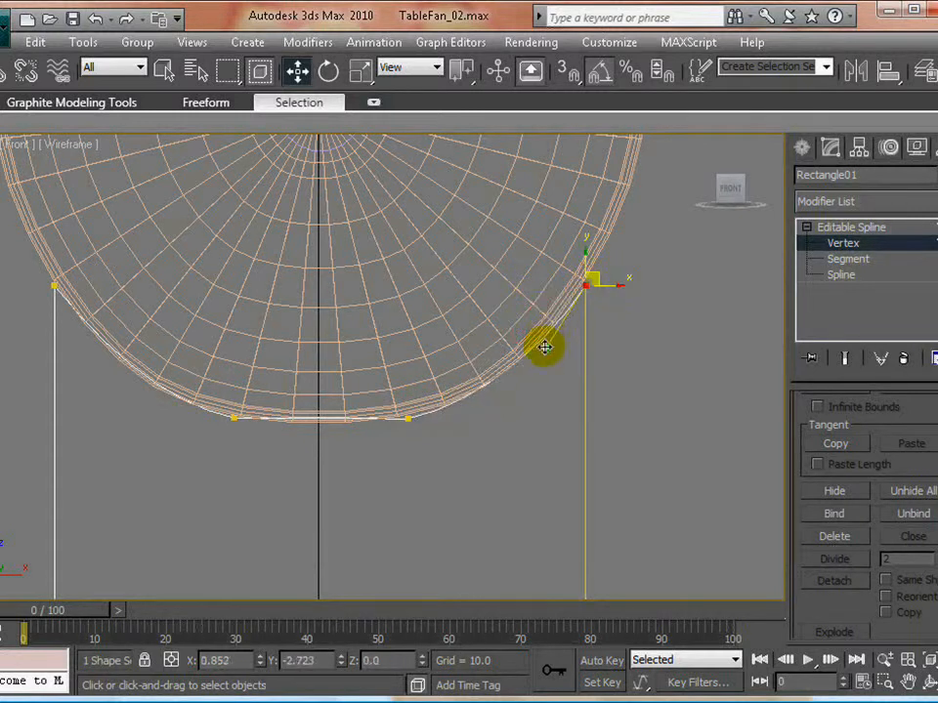
{"action": "left_click", "coordinate": [570, 440]}
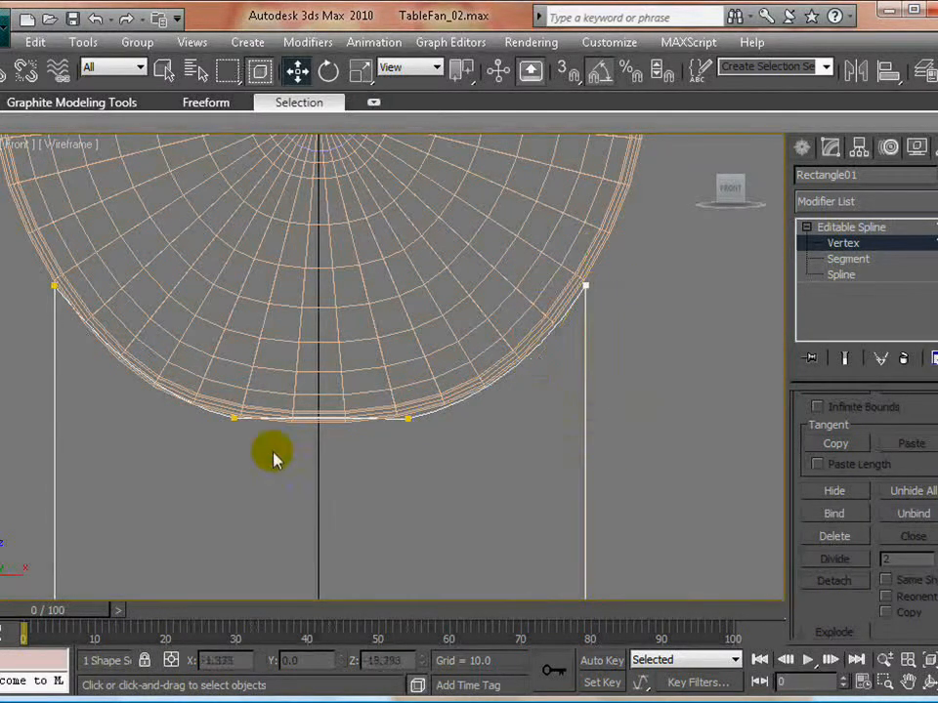
- Lower the inward tangent handles of the two inner top-edge vertices so the middle segment bows along the housing's underside
{"action": "left_click_drag", "start_coordinate": [205, 399], "coordinate": [467, 476]}
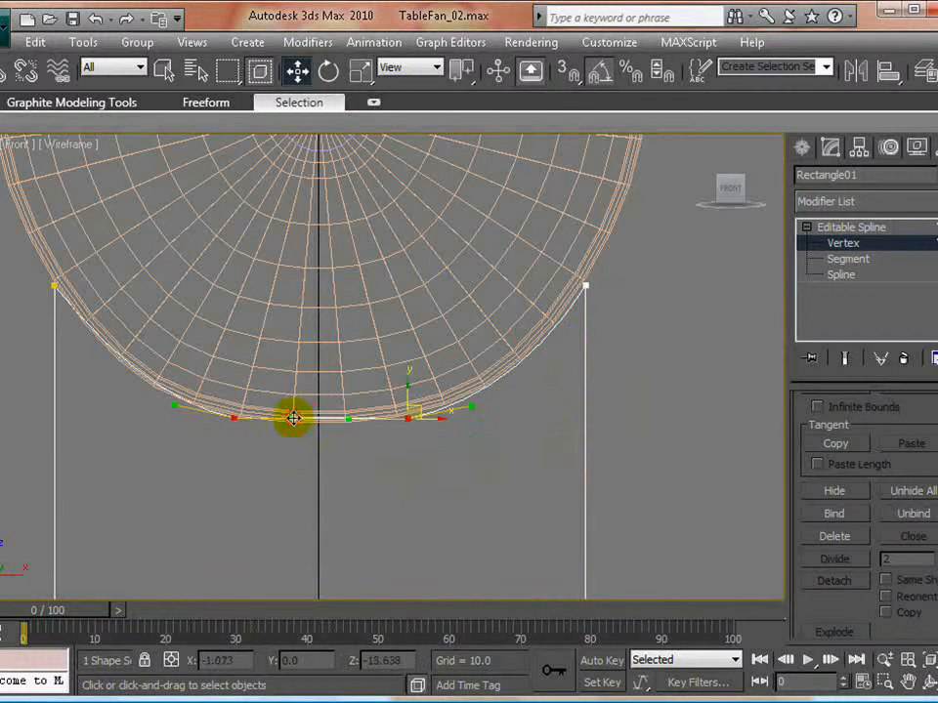
{"action": "left_click_drag", "start_coordinate": [293, 418], "coordinate": [293, 430]}
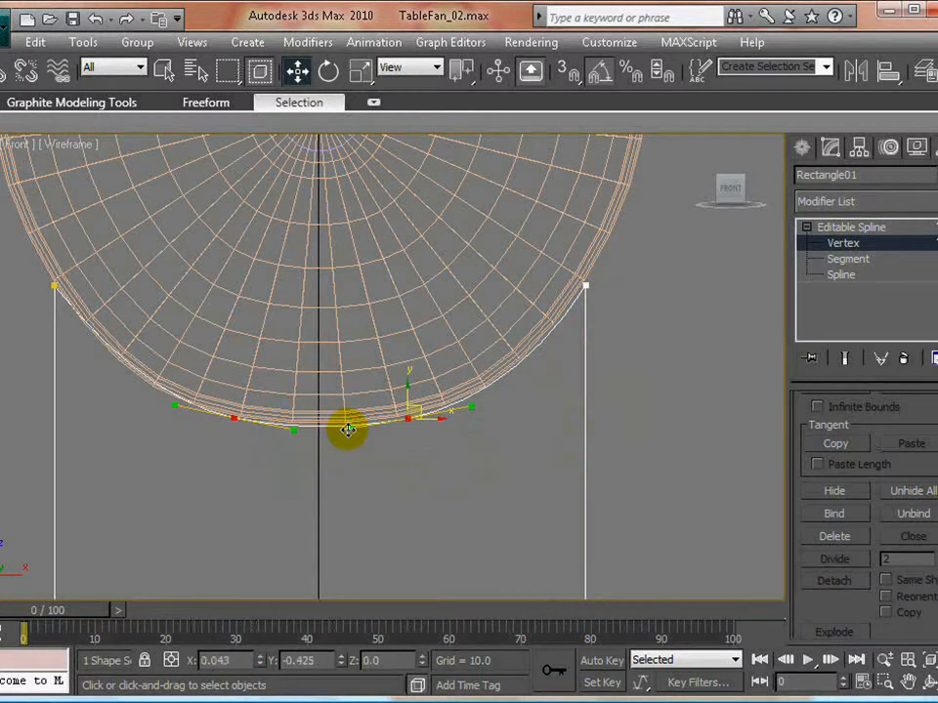
{"action": "left_click", "coordinate": [409, 491]}
{"action": "scroll", "coordinate": [415, 421], "scroll_direction": "down", "scroll_amount": 4}
{"action": "scroll", "coordinate": [463, 354], "scroll_direction": "up", "scroll_amount": 4}
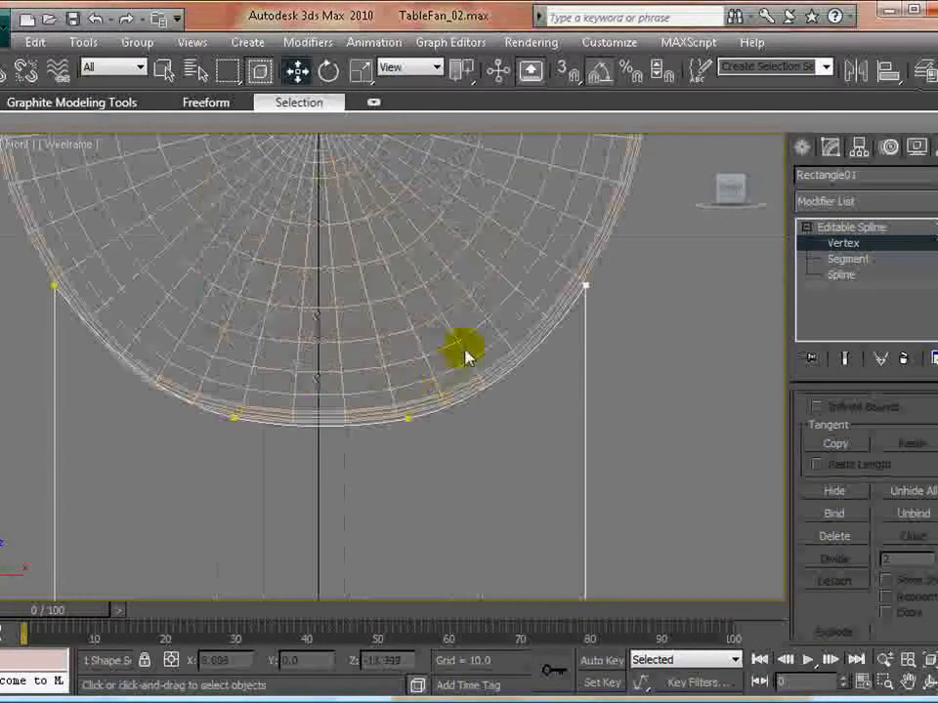
- Fillet the two upper corner vertices of the support spline slightly to round its pointed tips
{"action": "middle_click_drag", "start_coordinate": [449, 354], "coordinate": [449, 377]}
{"action": "left_click_drag", "start_coordinate": [628, 274], "coordinate": [36, 349]}
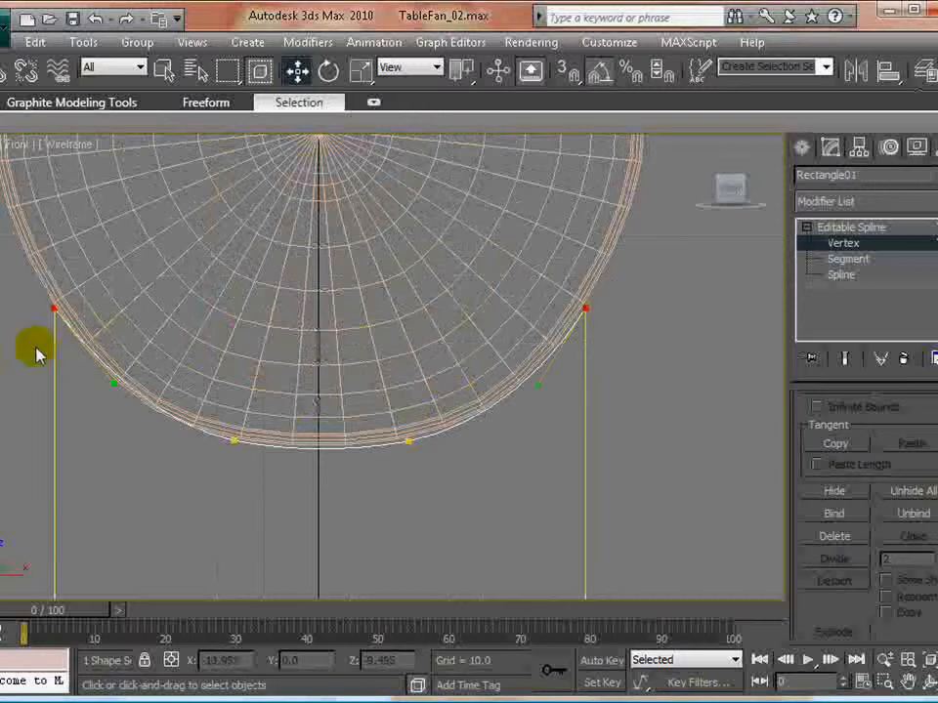
{"action": "left_click_drag", "start_coordinate": [845, 535], "coordinate": [837, 445]}
{"action": "left_click", "coordinate": [573, 341]}
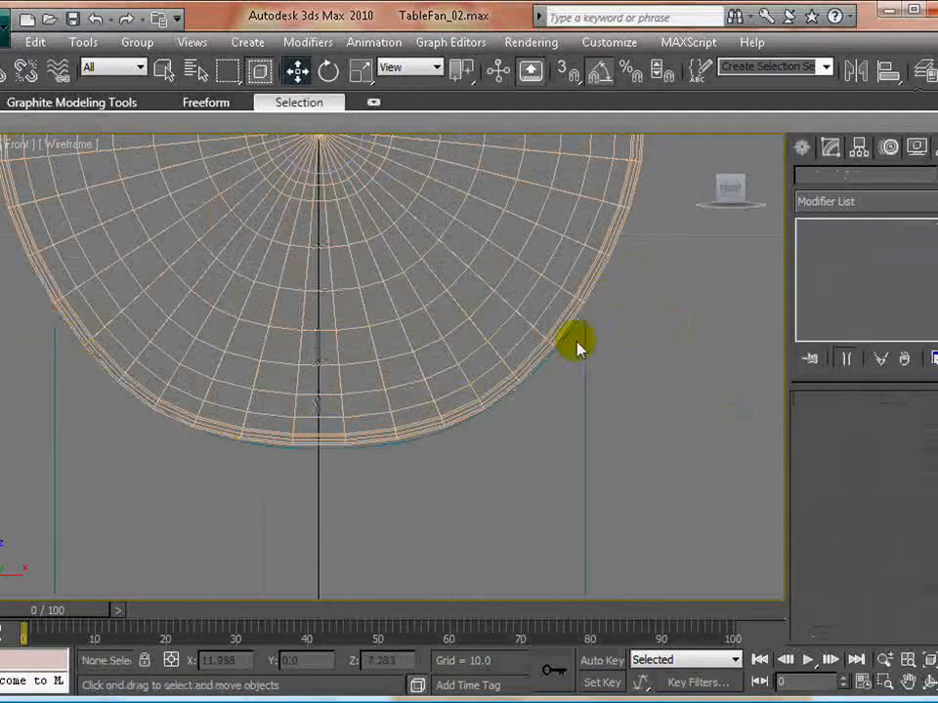
{"action": "left_click", "coordinate": [54, 348]}
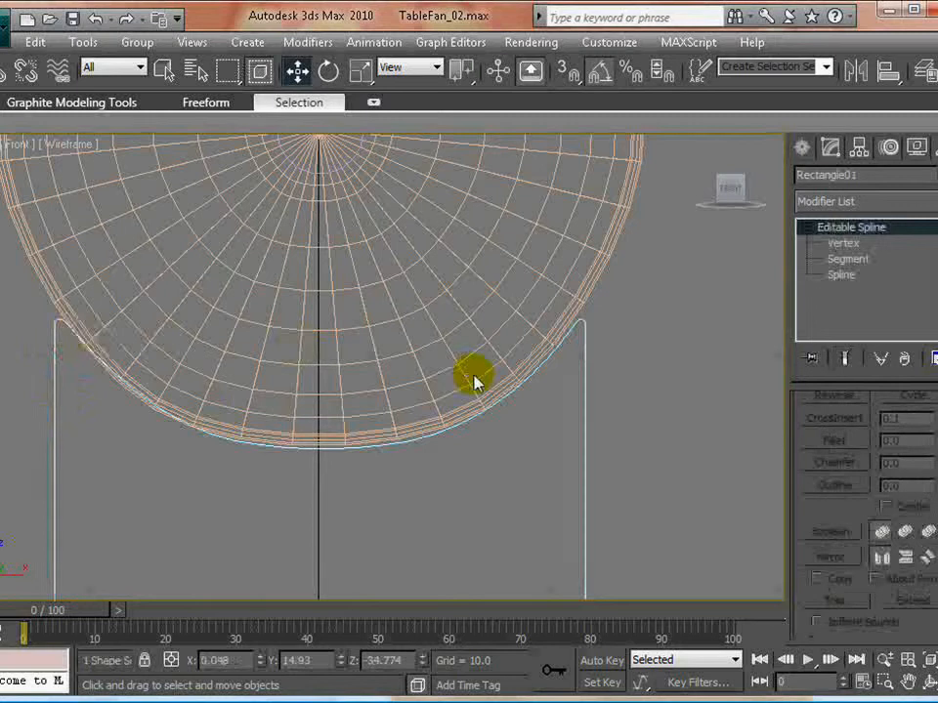
- Scale the two bottom vertices outward along X about their common selection center to widen the base of the support
{"action": "key", "text": "z"}
{"action": "key", "text": "2"}
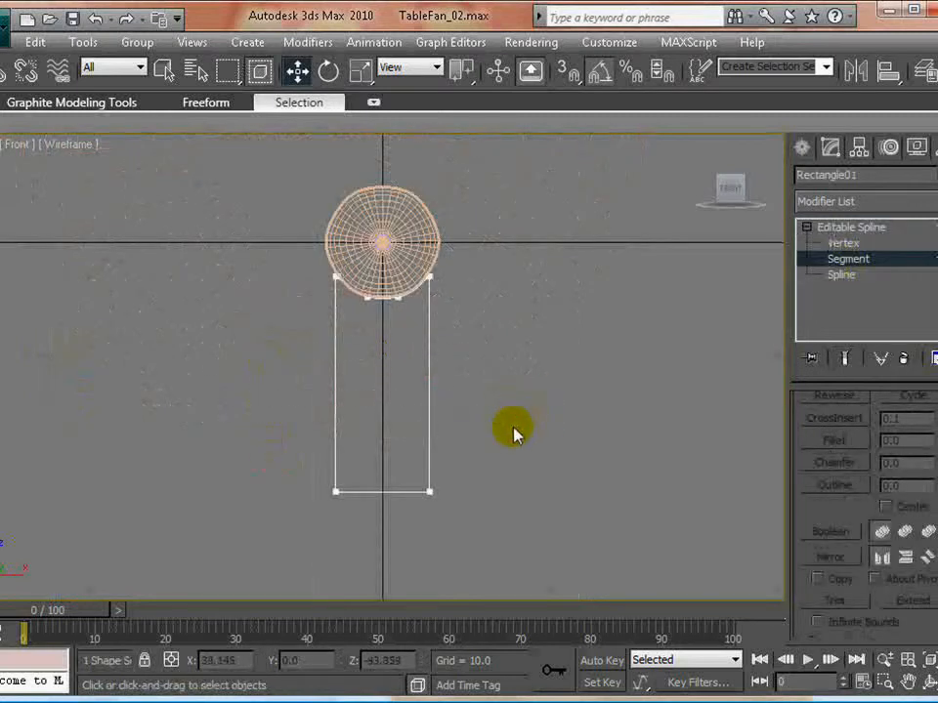
{"action": "left_click", "coordinate": [389, 492]}
{"action": "right_click", "coordinate": [397, 507]}
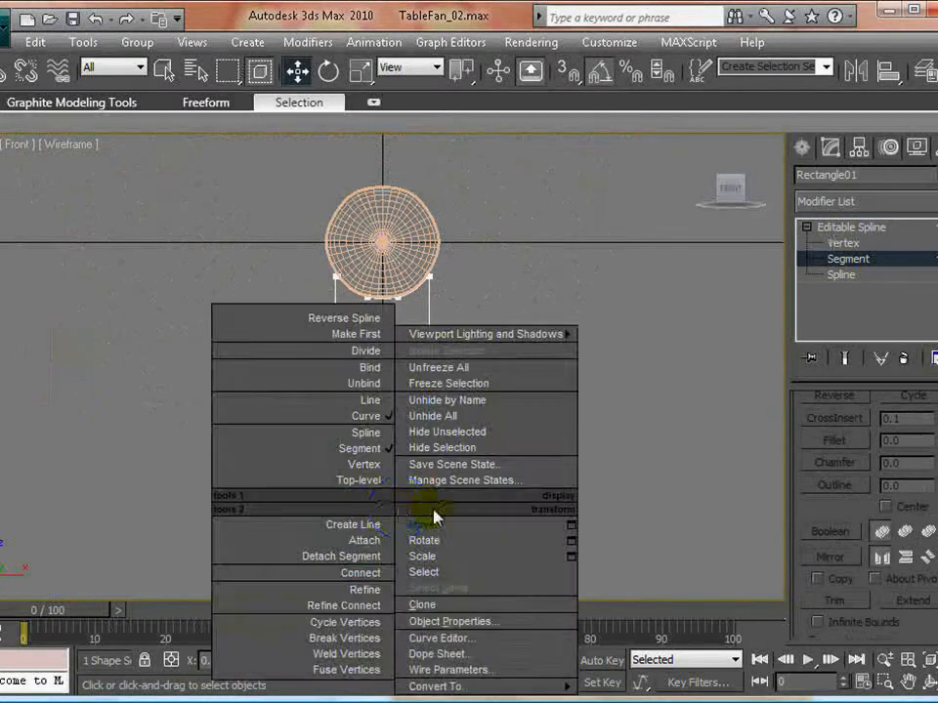
{"action": "left_click", "coordinate": [377, 453]}
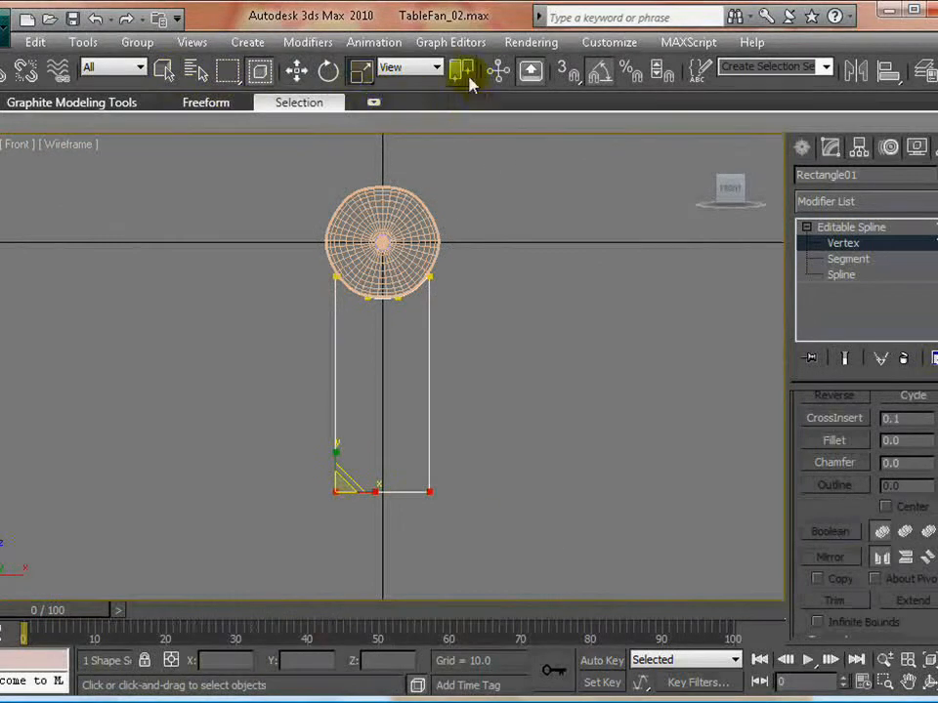
{"action": "left_click_drag", "start_coordinate": [469, 78], "coordinate": [463, 139]}
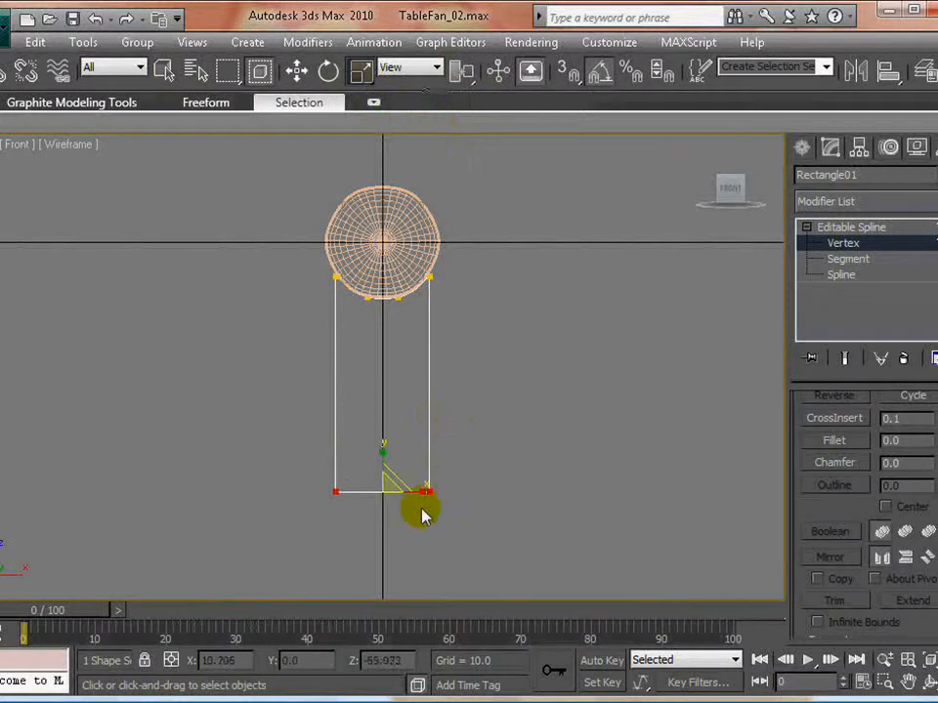
{"action": "left_click_drag", "start_coordinate": [426, 488], "coordinate": [479, 482]}
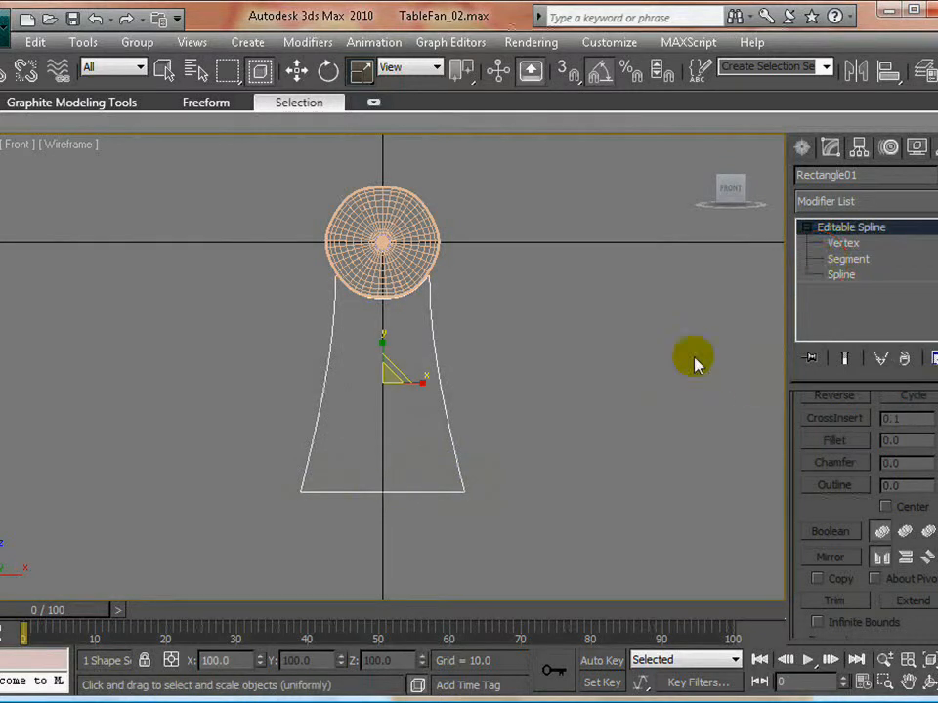
- Divide both side segments of the support spline with 2 new vertices each
{"action": "left_click", "coordinate": [459, 408]}
{"action": "left_click", "coordinate": [444, 388]}
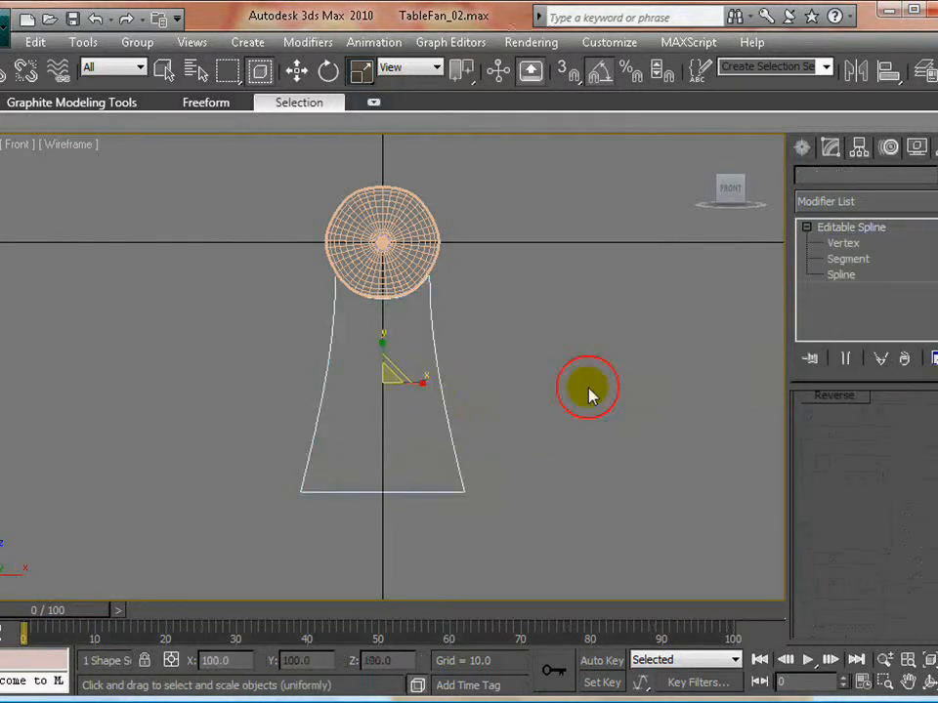
{"action": "left_click", "coordinate": [847, 258]}
{"action": "left_click", "coordinate": [564, 440]}
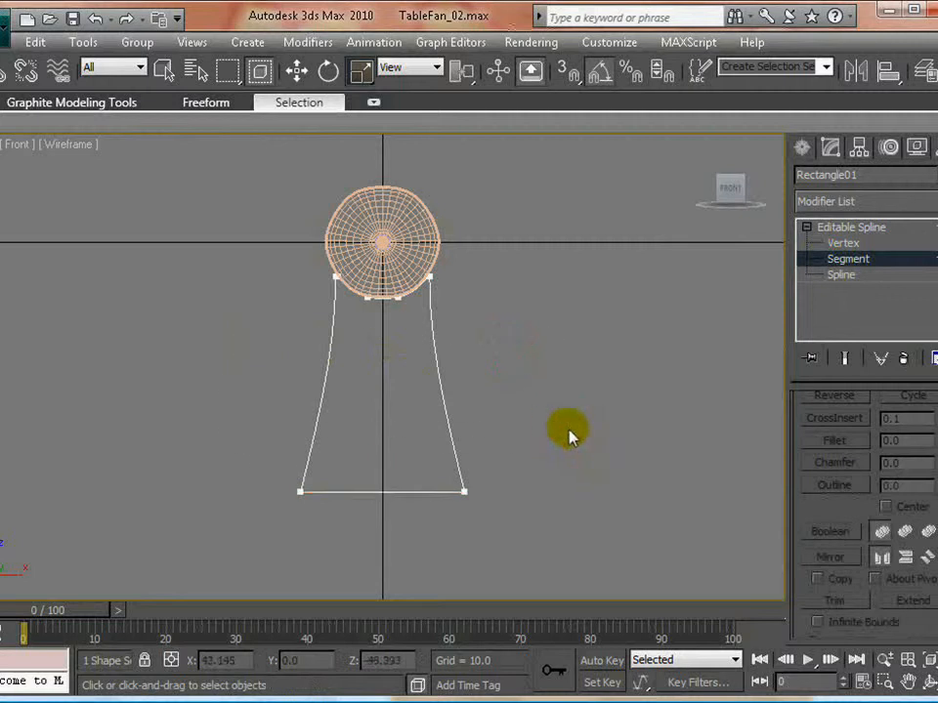
{"action": "left_click", "coordinate": [326, 385]}
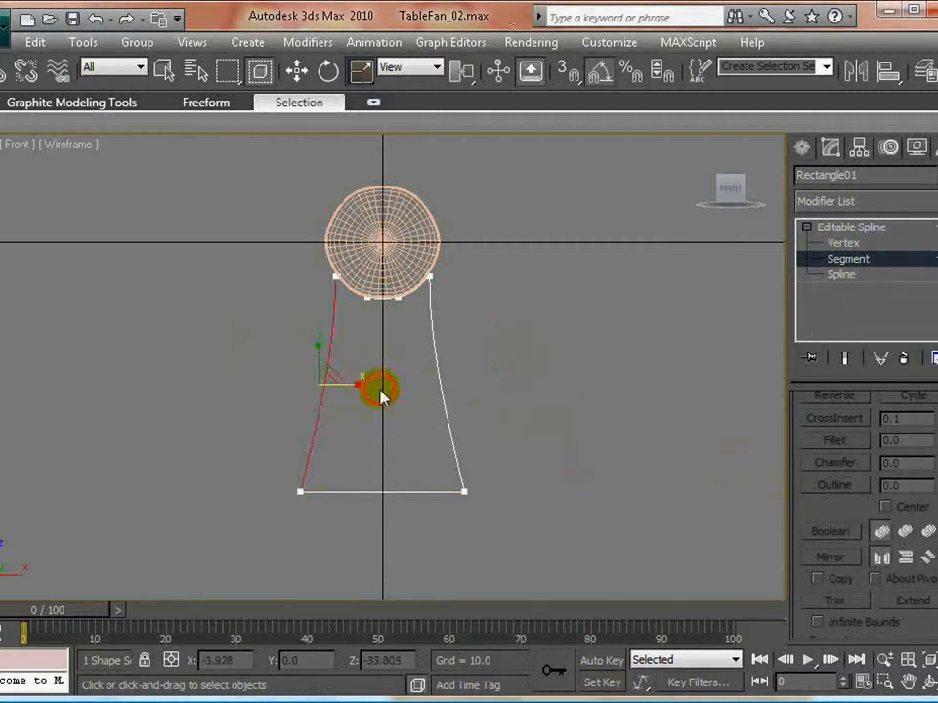
{"action": "left_click", "coordinate": [447, 418], "text": "ctrl"}
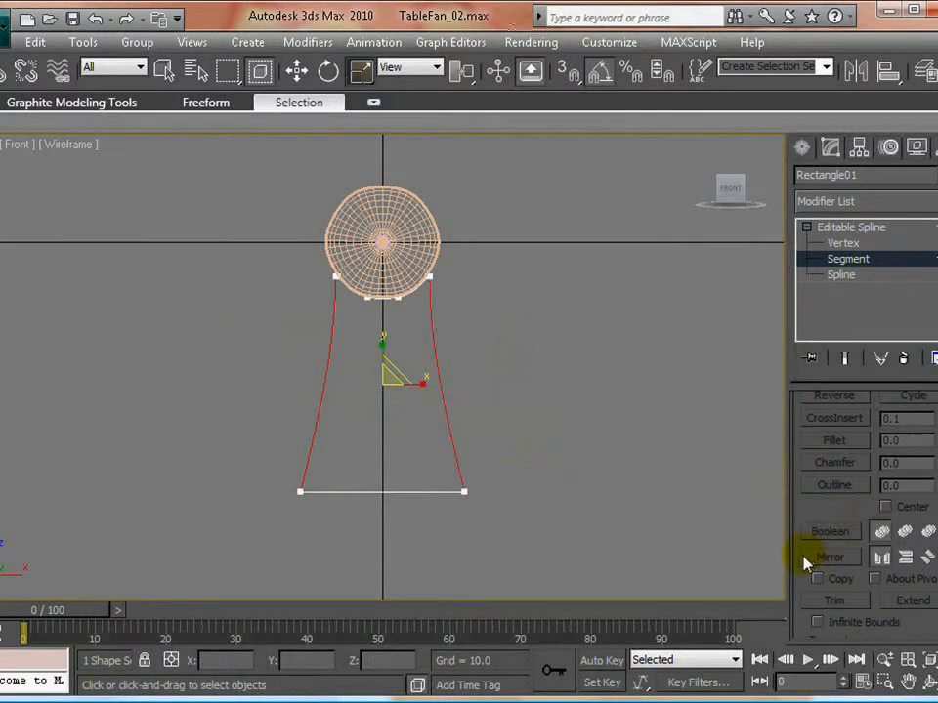
{"action": "left_click_drag", "start_coordinate": [802, 504], "coordinate": [802, 274]}
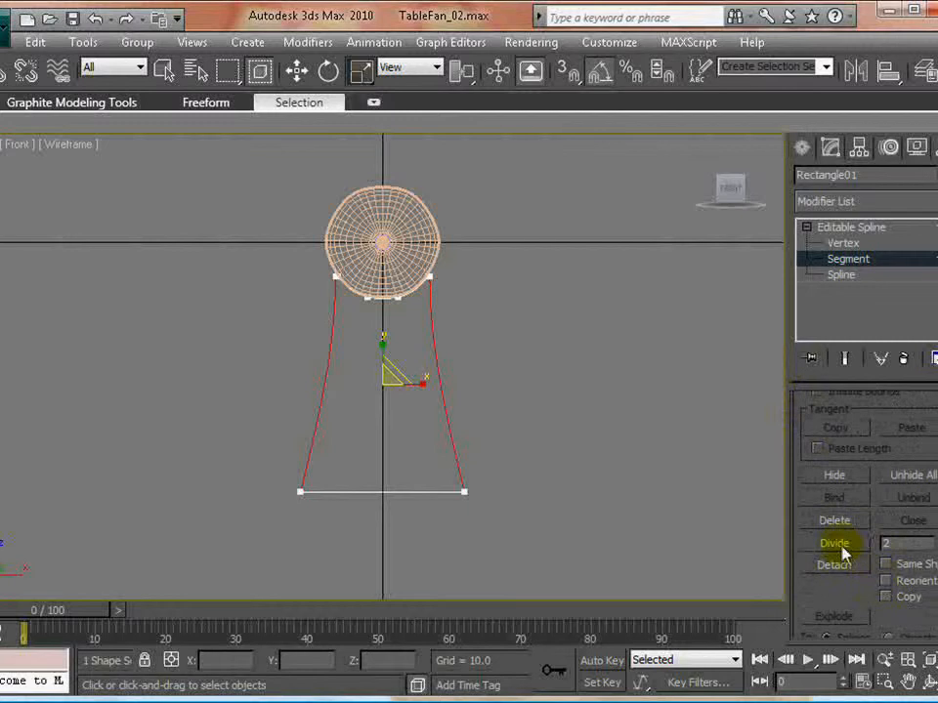
{"action": "left_click", "coordinate": [834, 246]}
{"action": "left_click", "coordinate": [609, 420]}
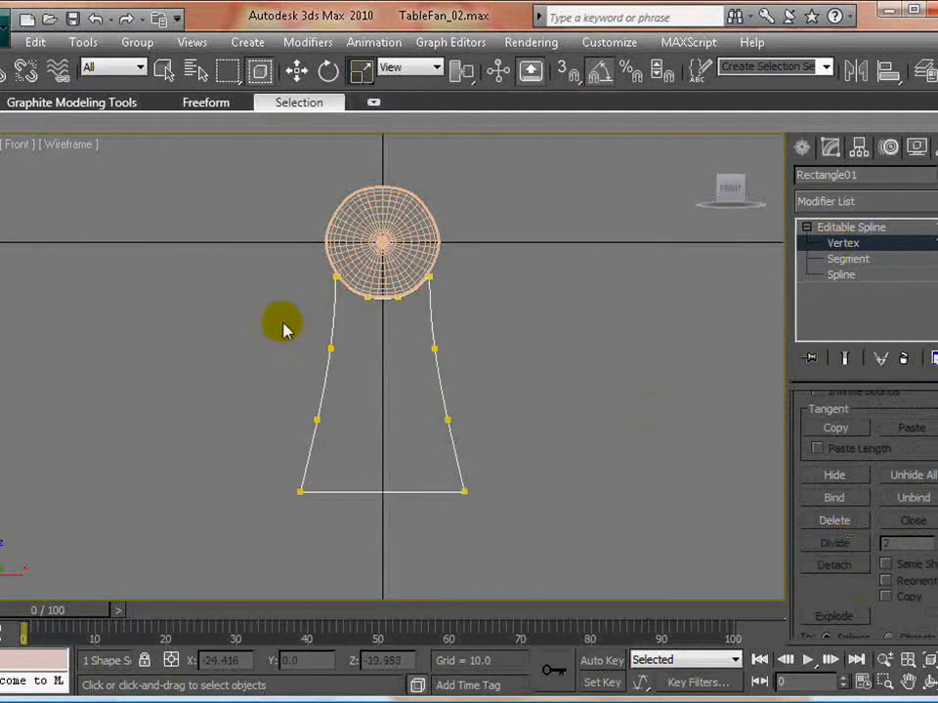
- Scale the four new side vertices inward to about 75% along X, and narrow the two base vertices slightly
{"action": "left_click_drag", "start_coordinate": [300, 333], "coordinate": [494, 456]}
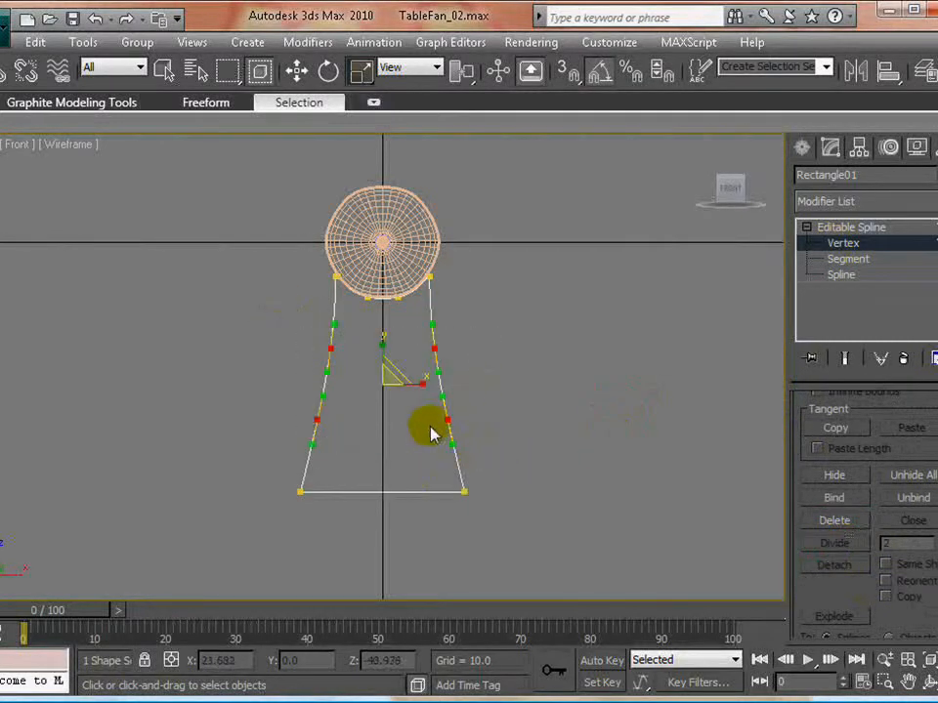
{"action": "left_click_drag", "start_coordinate": [423, 383], "coordinate": [393, 390]}
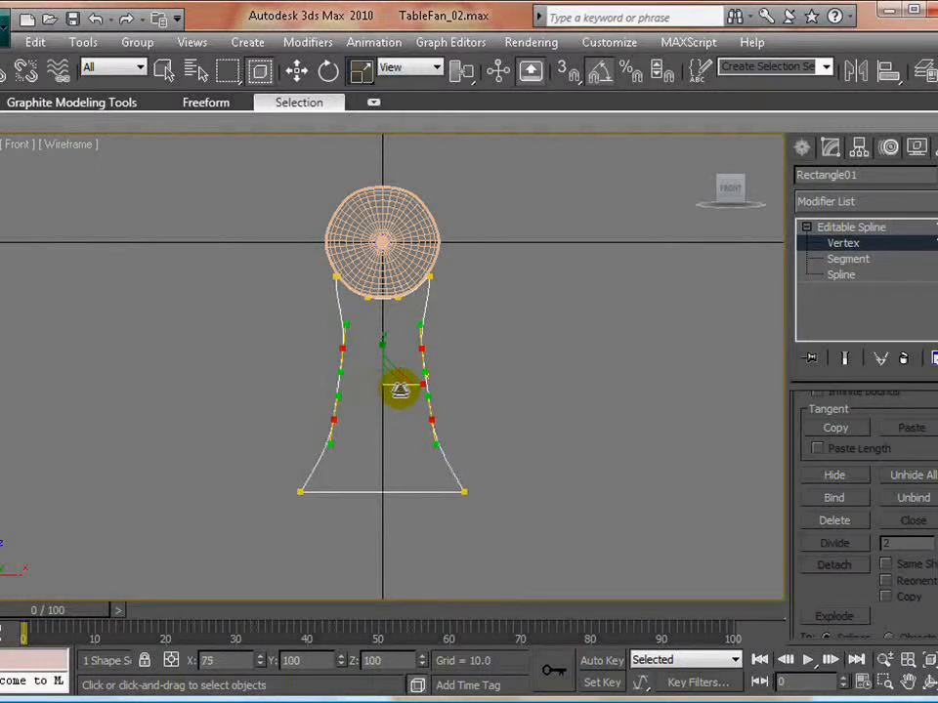
{"action": "left_click", "coordinate": [273, 464]}
{"action": "left_click_drag", "start_coordinate": [272, 464], "coordinate": [502, 531]}
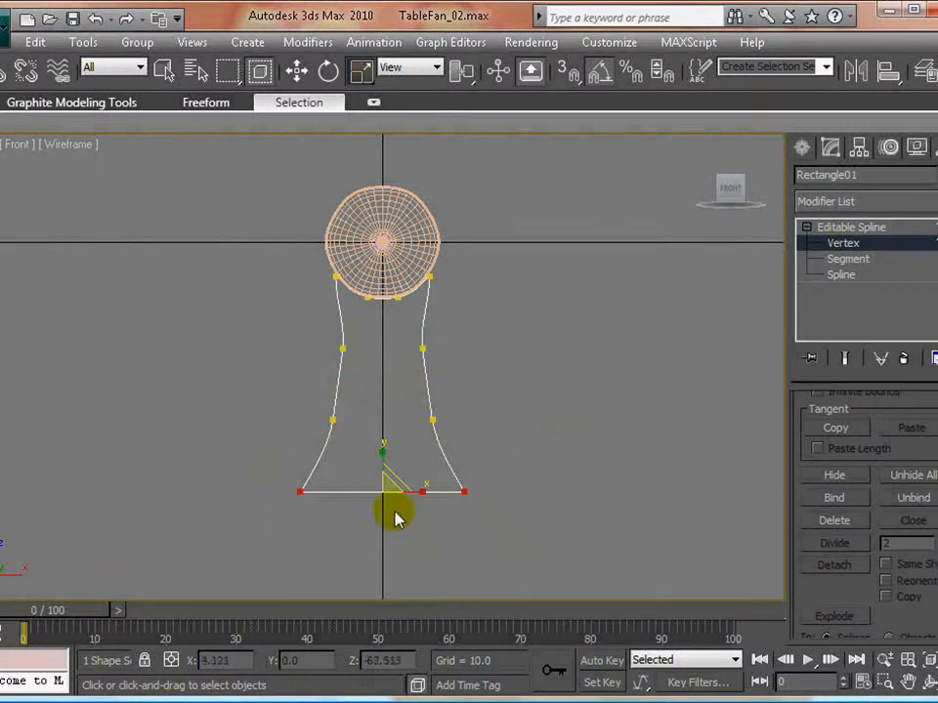
{"action": "left_click_drag", "start_coordinate": [421, 488], "coordinate": [411, 486]}
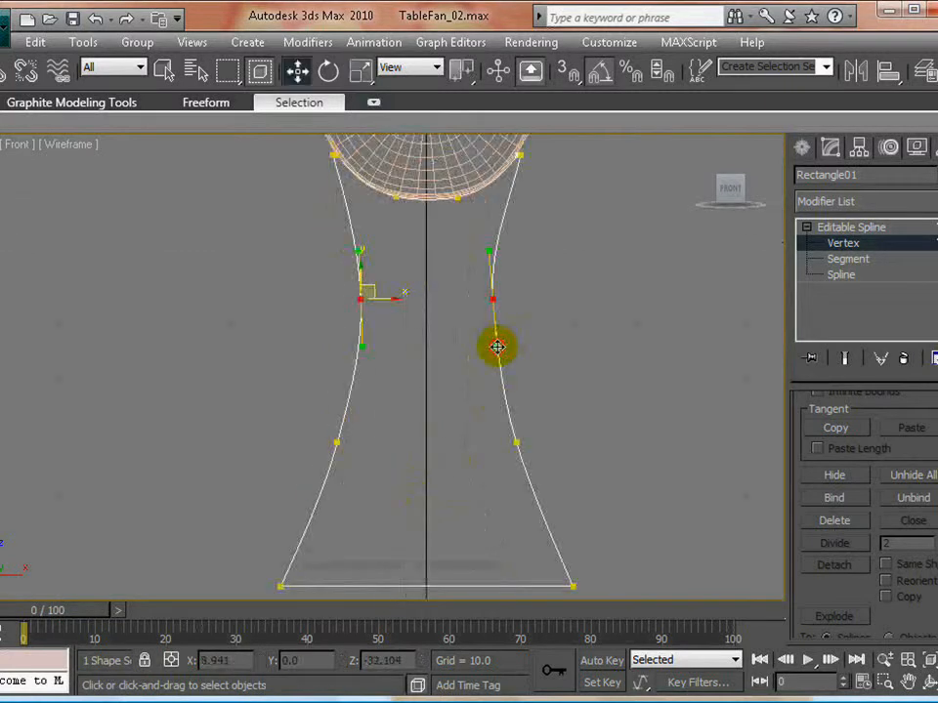
- Adjust the tangent handles of the two upper side vertices so both sides of the support curve smoothly
{"action": "left_click_drag", "start_coordinate": [497, 347], "coordinate": [495, 349]}
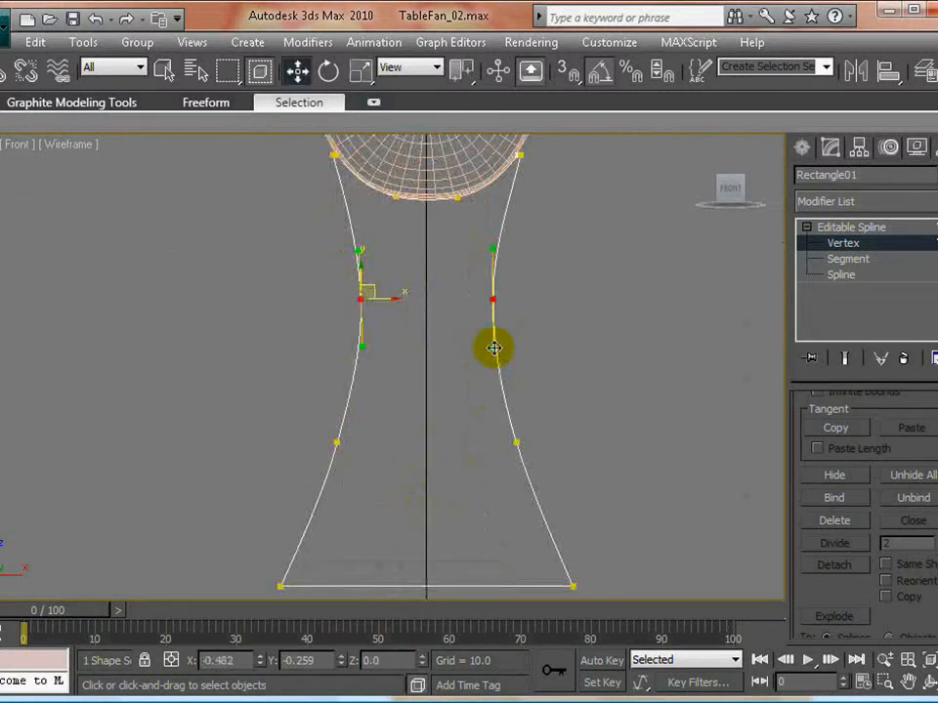
{"action": "left_click", "coordinate": [533, 408]}
{"action": "scroll", "coordinate": [533, 408], "scroll_direction": "down", "scroll_amount": 4}
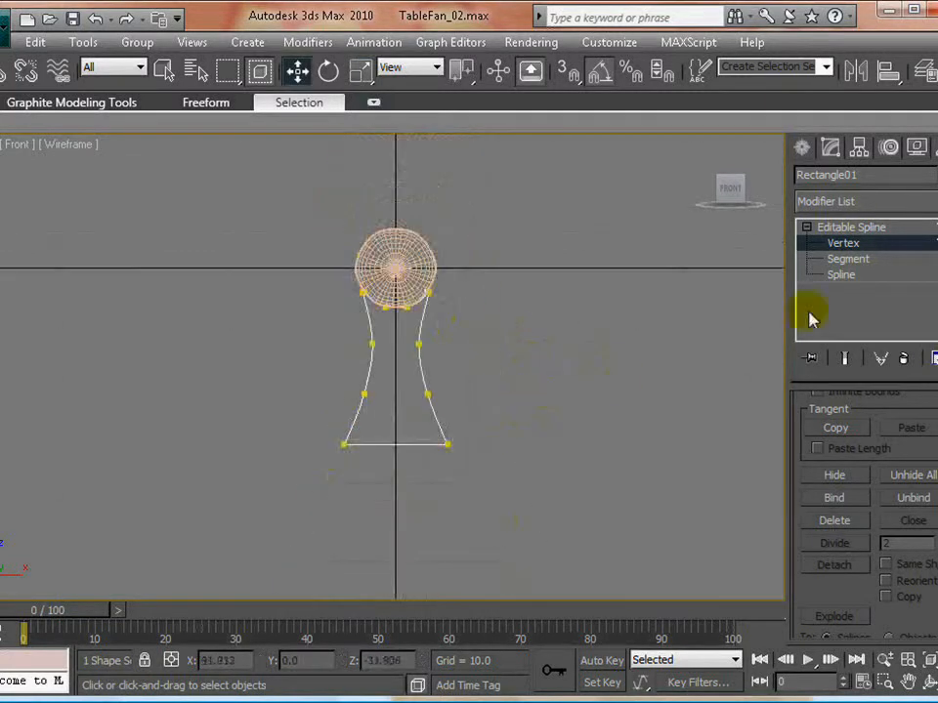
{"action": "left_click", "coordinate": [519, 443]}
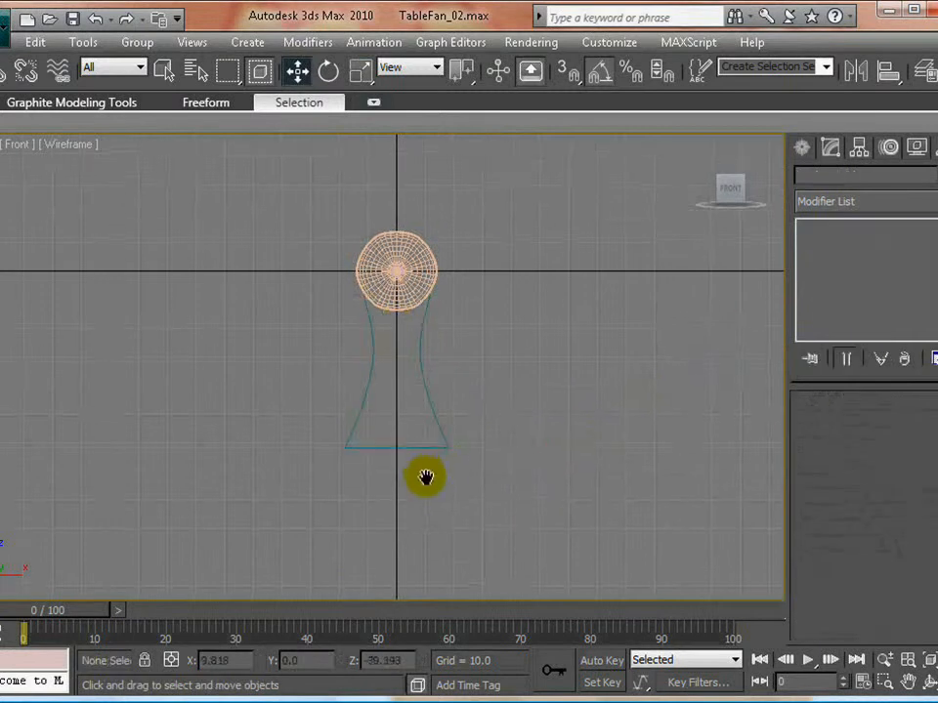
- Apply a Bevel modifier to the support spline, working in the maximized Perspective view
{"action": "scroll", "coordinate": [427, 481], "scroll_direction": "up", "scroll_amount": 3}
{"action": "left_click", "coordinate": [371, 367]}
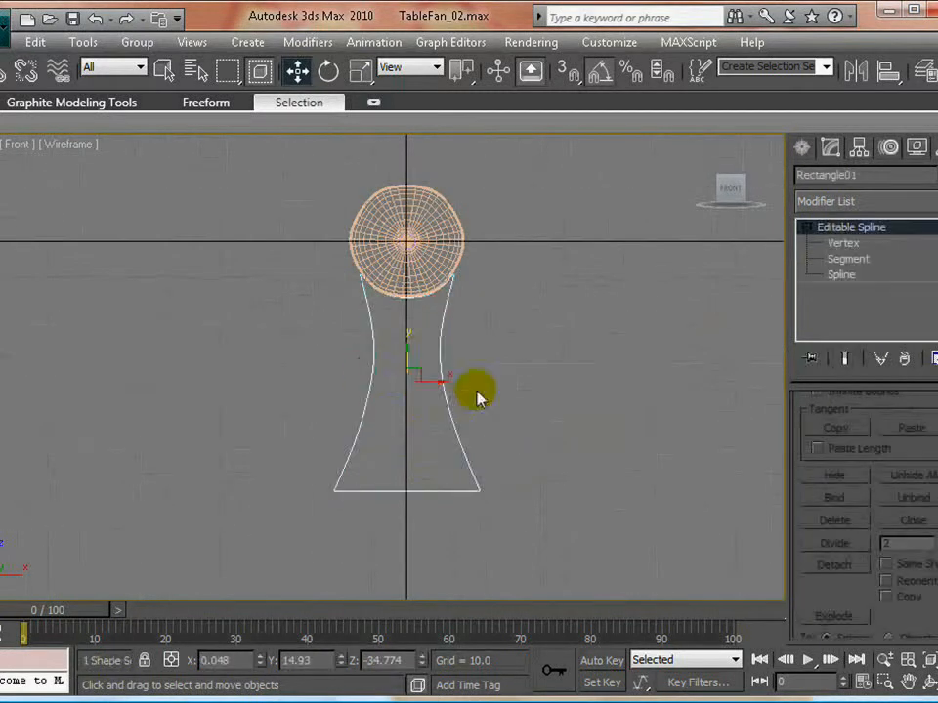
{"action": "key", "text": "alt+w"}
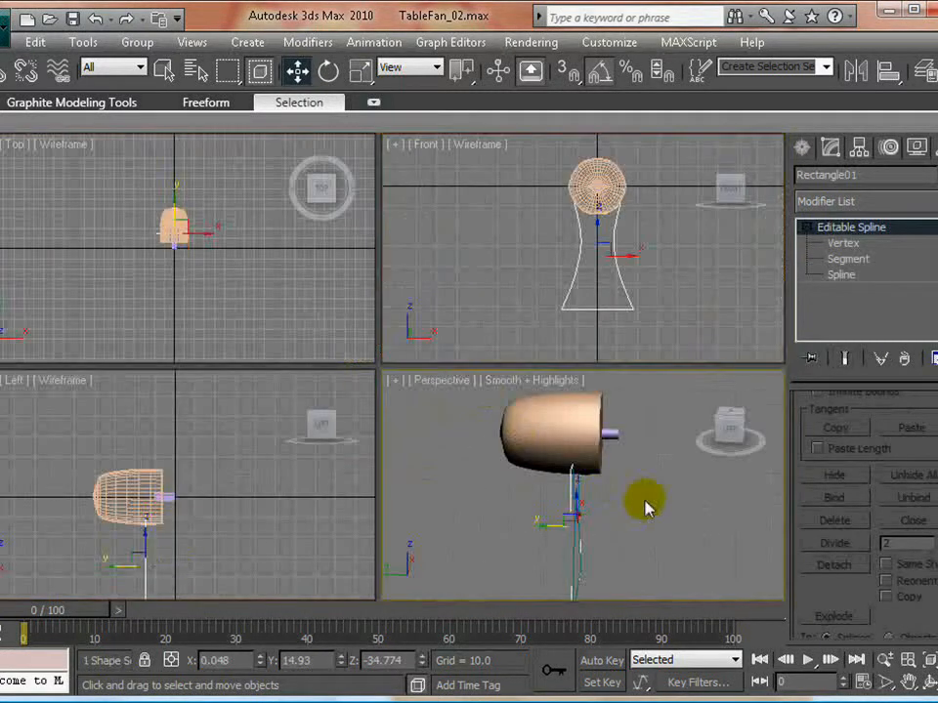
{"action": "key", "text": "alt+w"}
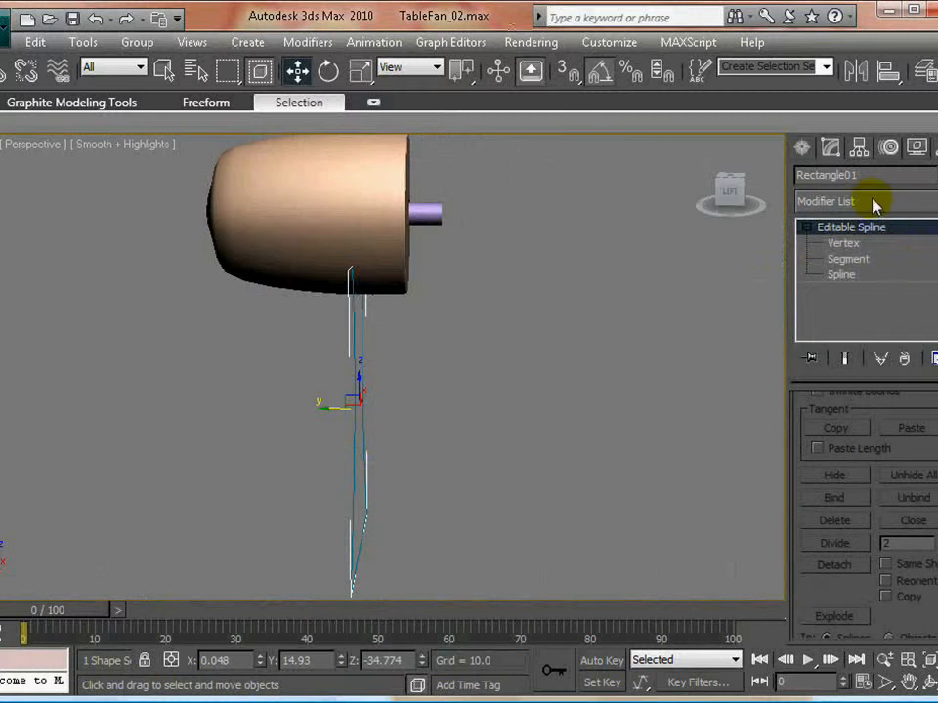
{"action": "left_click", "coordinate": [872, 202]}
{"action": "left_click", "coordinate": [823, 587]}
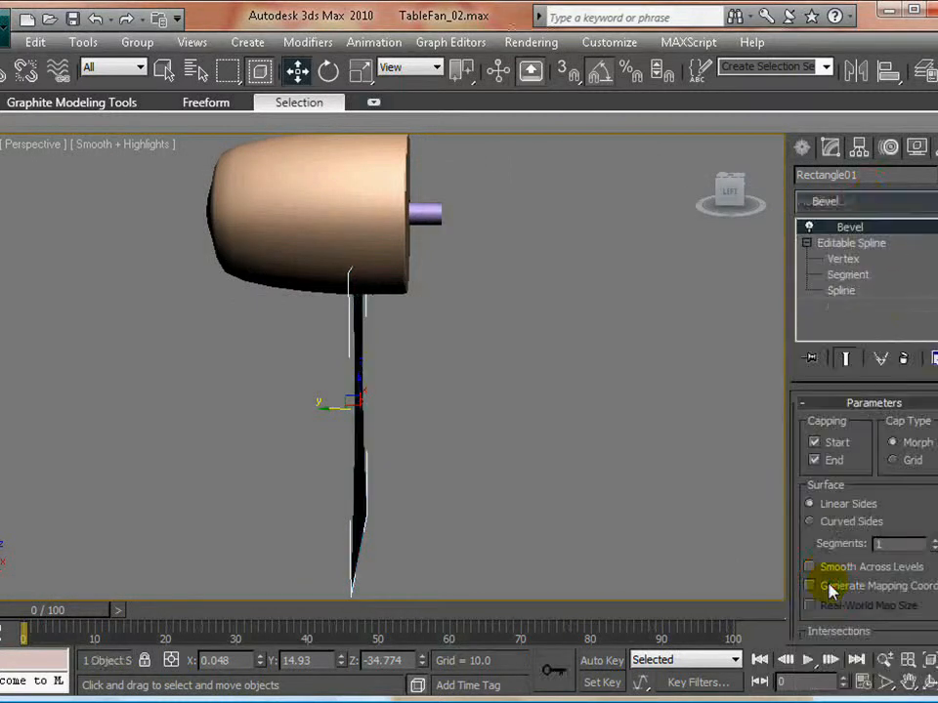
- Set the Bevel Level 1 height of the support stand to -13.5
{"action": "scroll", "coordinate": [811, 454], "scroll_direction": "down", "scroll_amount": 5}
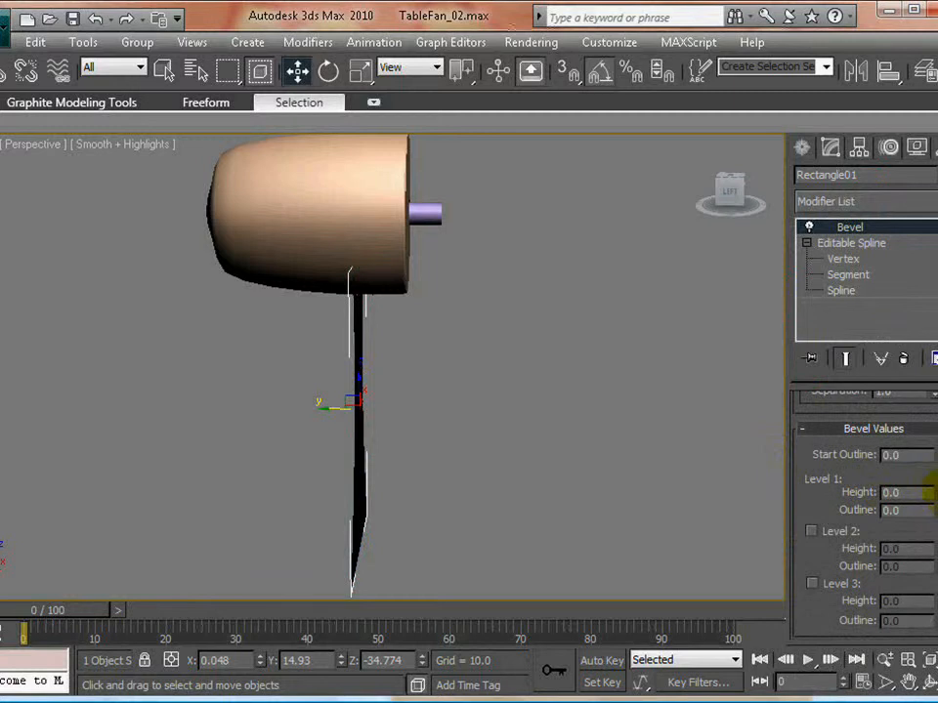
{"action": "mouse_move", "coordinate": [932, 488]}
{"action": "left_mouse_down"}
{"action": "mouse_move", "coordinate": [935, 478]}
{"action": "mouse_move", "coordinate": [932, 513]}
{"action": "left_mouse_up"}
- Unhide the fanRakes, frontGrill and wiresSupport layers
{"action": "left_click", "coordinate": [85, 43]}
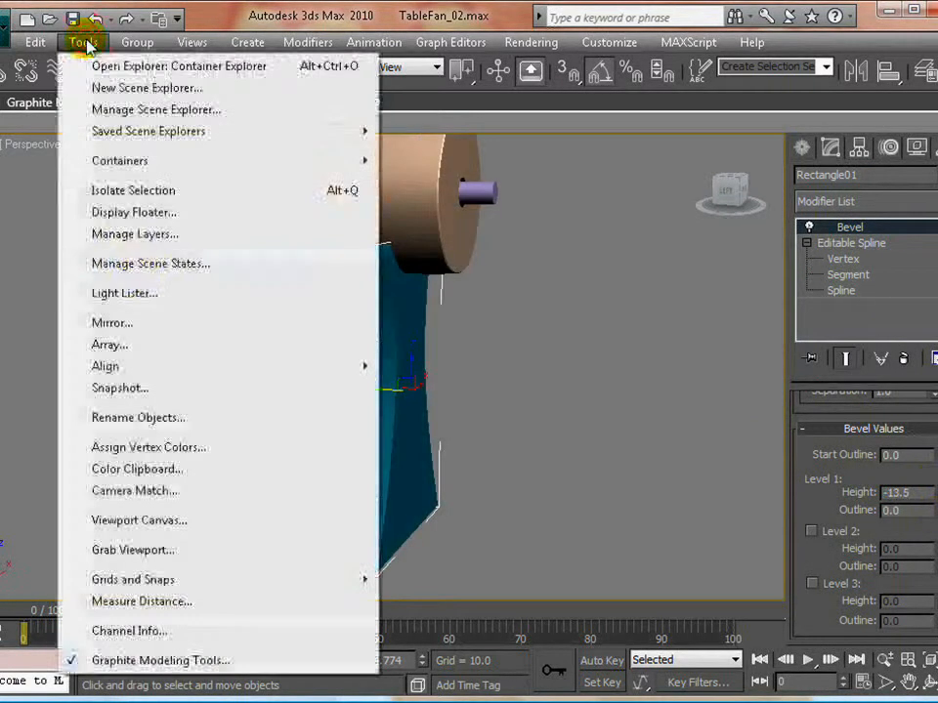
{"action": "left_click", "coordinate": [137, 234]}
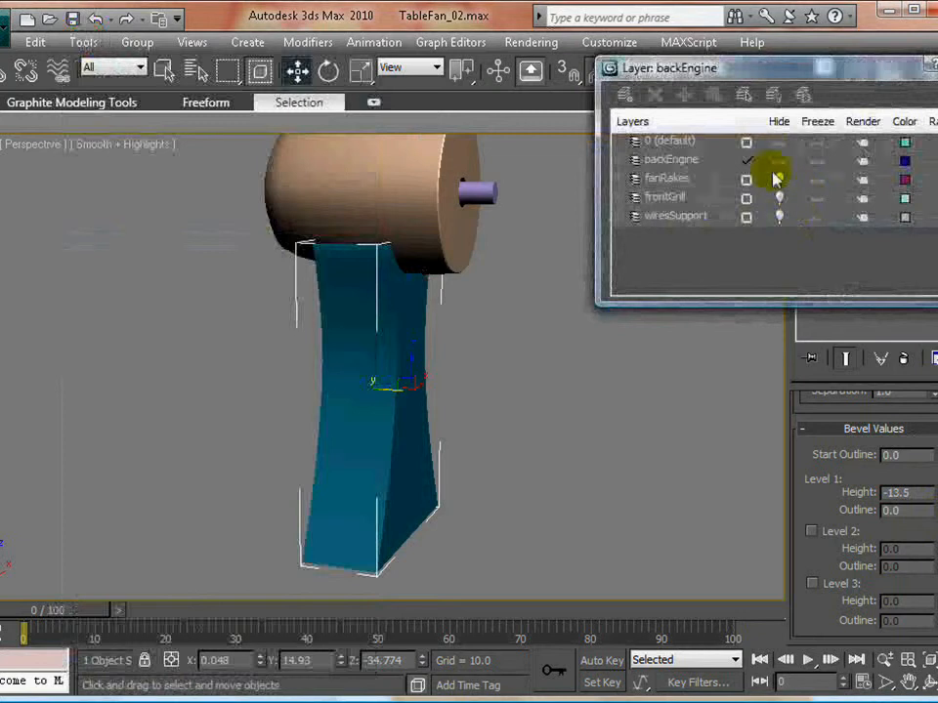
{"action": "left_click", "coordinate": [778, 179]}
{"action": "left_click", "coordinate": [779, 200]}
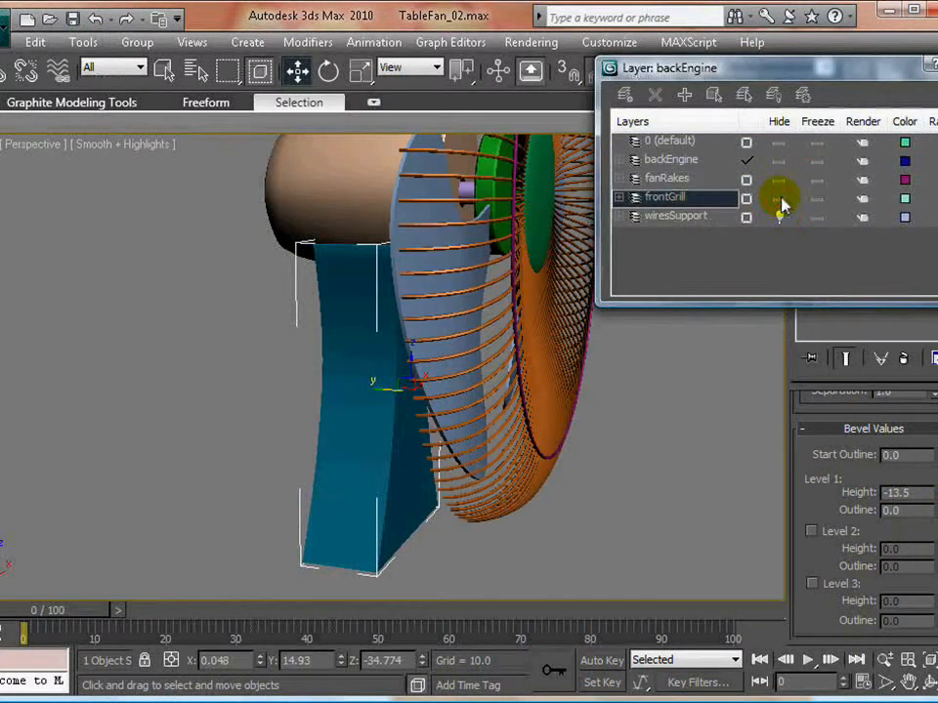
{"action": "left_click", "coordinate": [780, 218]}
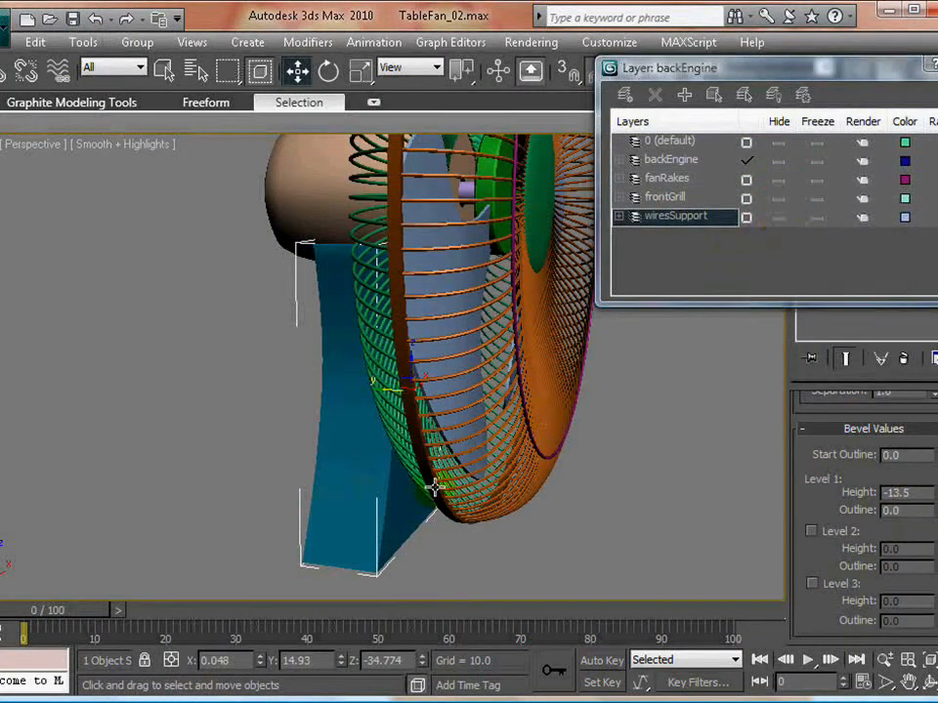
- Create a ChamferBox in the Front view directly below the support stand, about 11.5 long, 34.9 wide and 23.7 high with a 0.98 fillet
{"action": "key", "text": "alt+w"}
{"action": "right_click", "coordinate": [563, 328]}
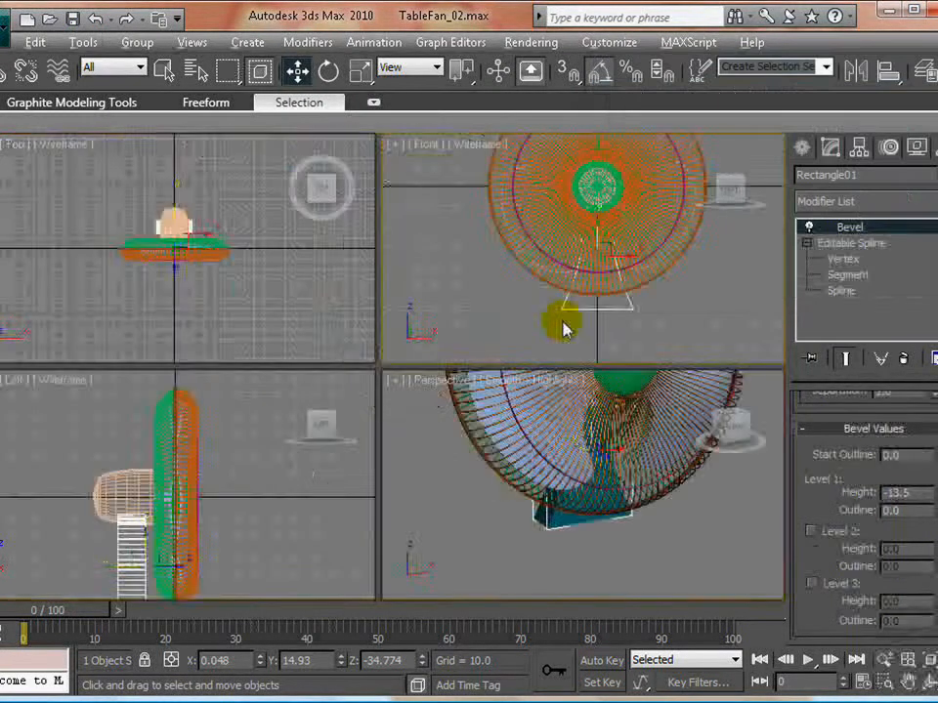
{"action": "key", "text": "alt+w"}
{"action": "middle_click_drag", "start_coordinate": [507, 477], "coordinate": [467, 397]}
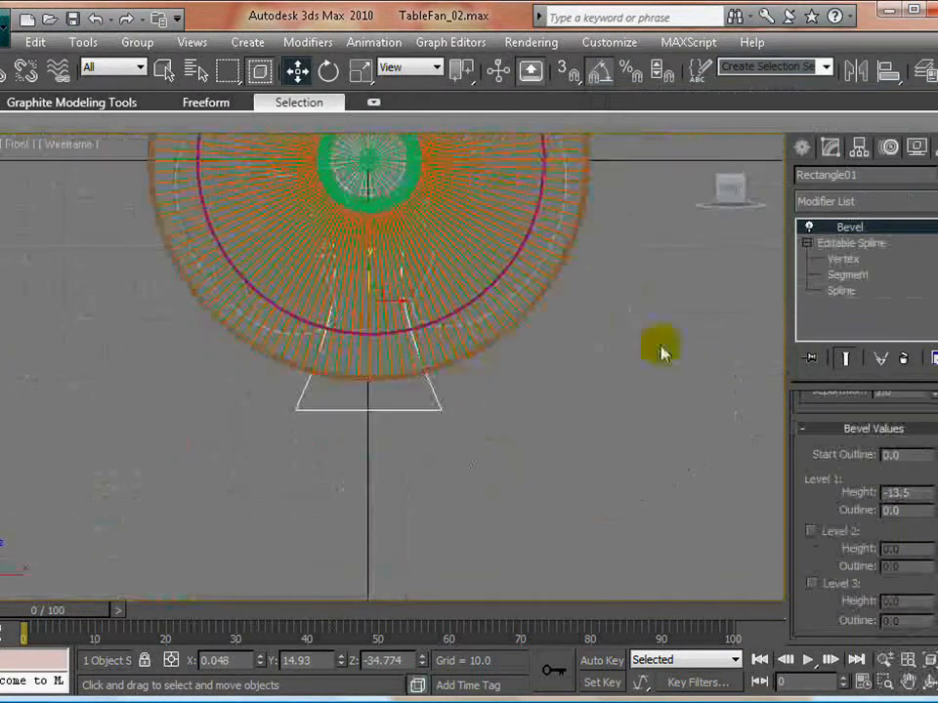
{"action": "left_click", "coordinate": [802, 147]}
{"action": "left_click", "coordinate": [809, 180]}
{"action": "left_click", "coordinate": [866, 207]}
{"action": "left_click", "coordinate": [863, 239]}
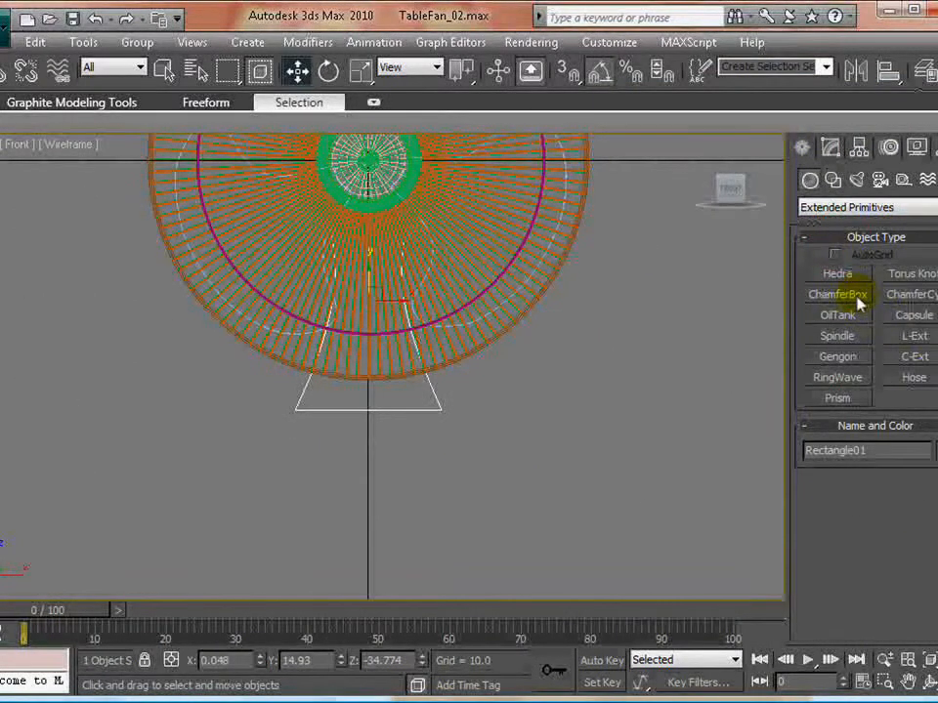
{"action": "left_click", "coordinate": [854, 298]}
{"action": "left_click_drag", "start_coordinate": [298, 413], "coordinate": [439, 459]}
{"action": "left_click", "coordinate": [362, 363]}
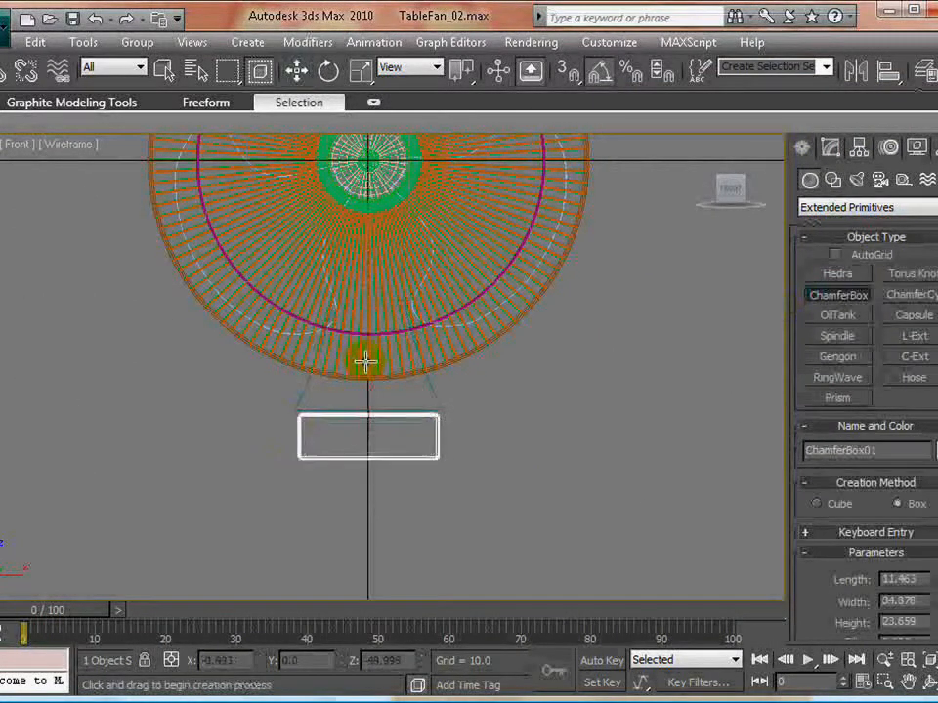
{"action": "left_click", "coordinate": [533, 399]}
{"action": "right_click", "coordinate": [542, 425]}
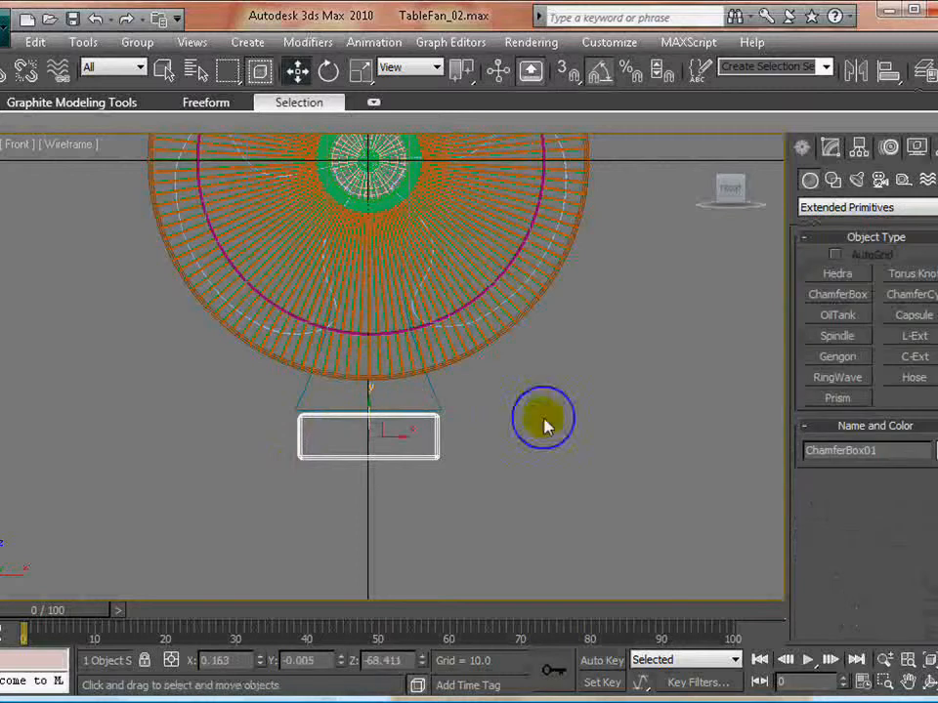
- Increase the height of the chamfer box to about 39.7, working in the maximized Perspective view
{"action": "key", "text": "alt+w"}
{"action": "right_click", "coordinate": [214, 311]}
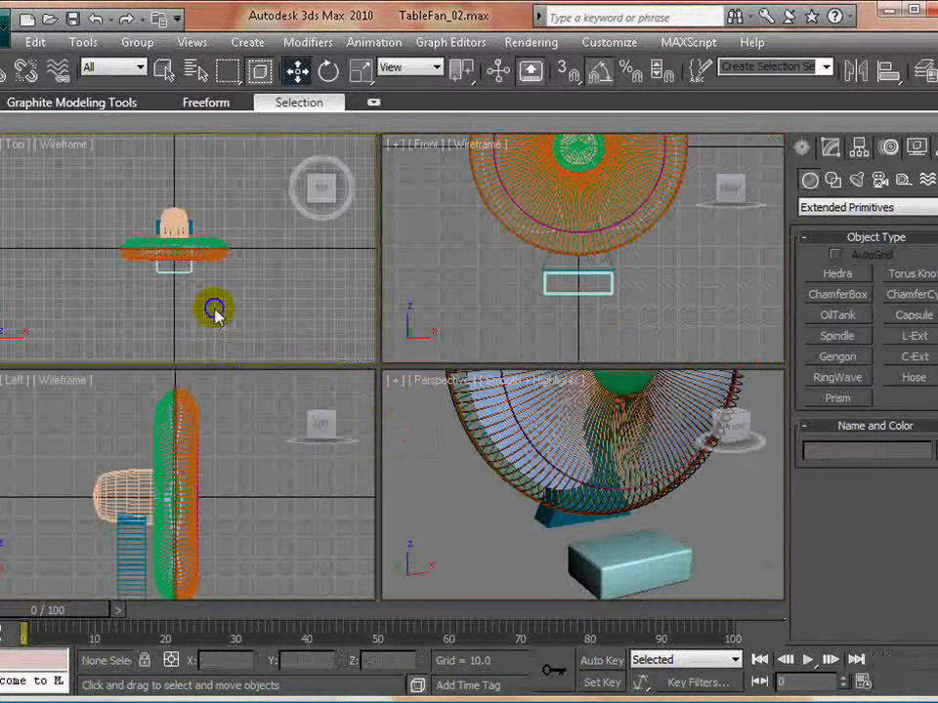
{"action": "key", "text": "alt+w"}
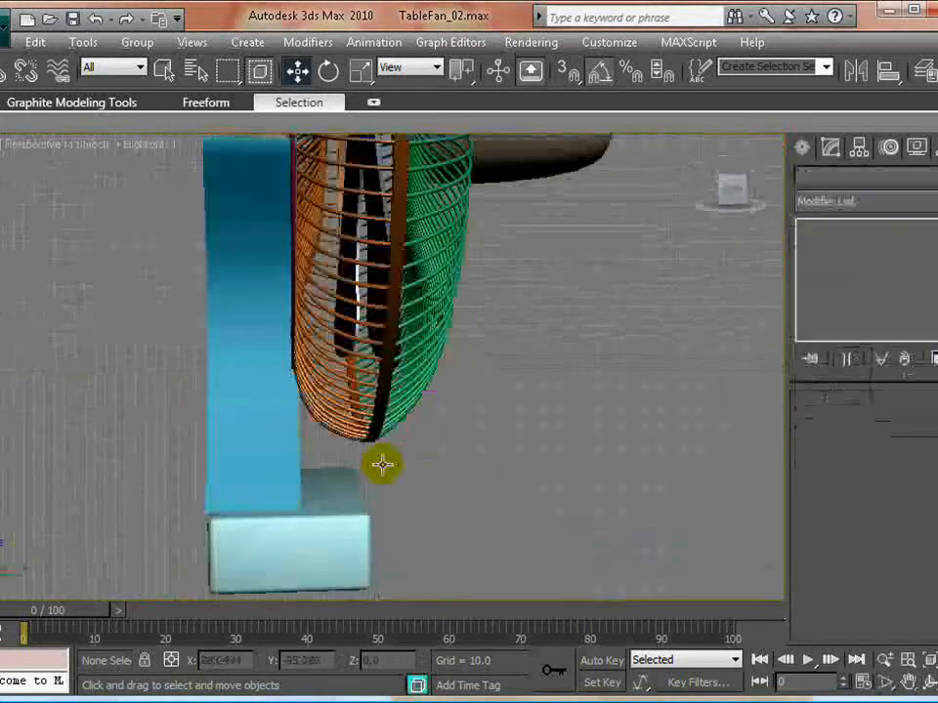
{"action": "left_click", "coordinate": [335, 540]}
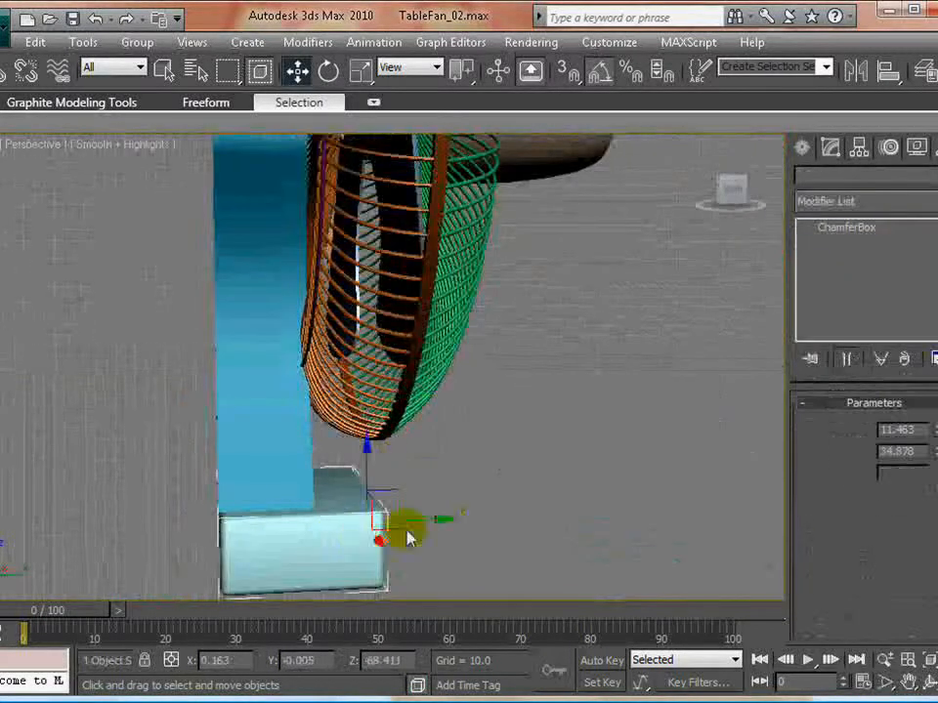
{"action": "middle_click_drag", "start_coordinate": [405, 537], "coordinate": [419, 442]}
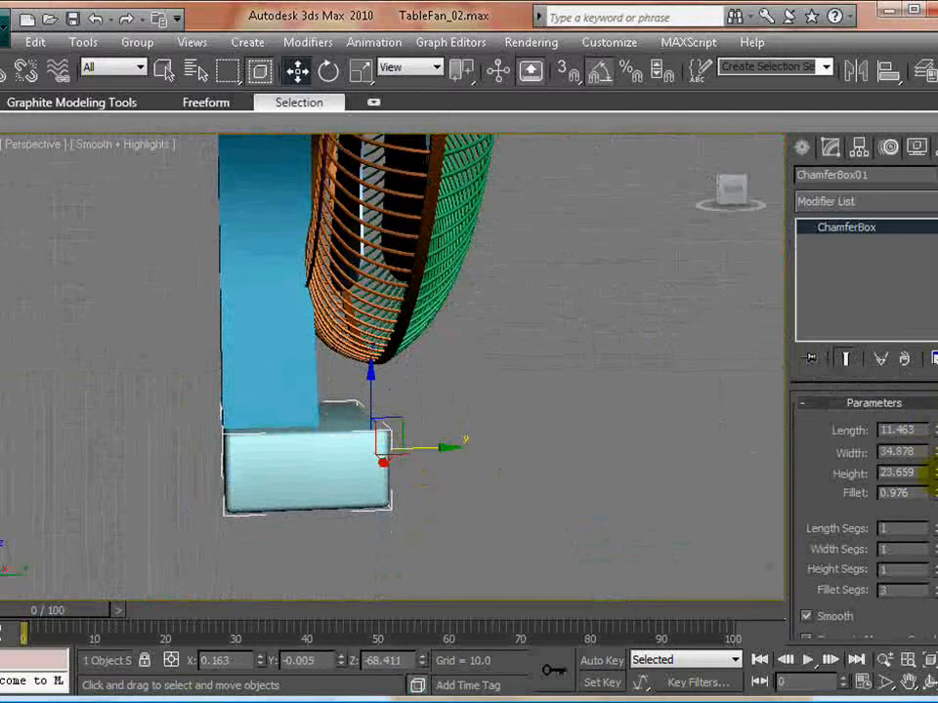
{"action": "left_click_drag", "start_coordinate": [933, 476], "coordinate": [932, 402]}
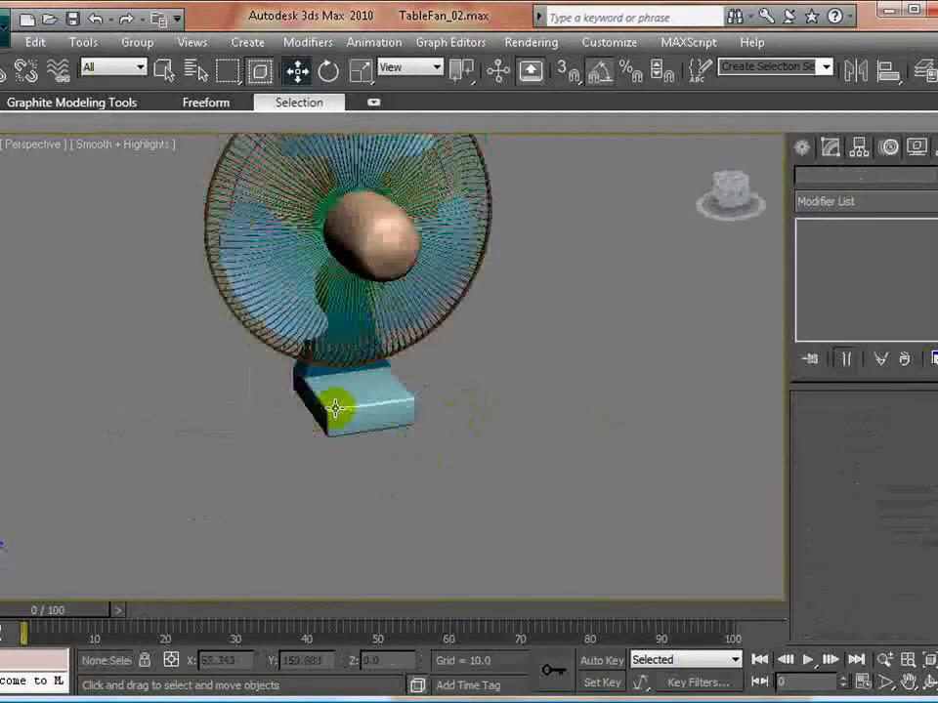
- Move the chamfer box under the support stand as its base and enlarge it to about 37 wide and 45 high
{"action": "scroll", "coordinate": [341, 402], "scroll_direction": "up", "scroll_amount": 5}
{"action": "middle_click_drag", "start_coordinate": [352, 398], "coordinate": [369, 445], "text": "alt"}
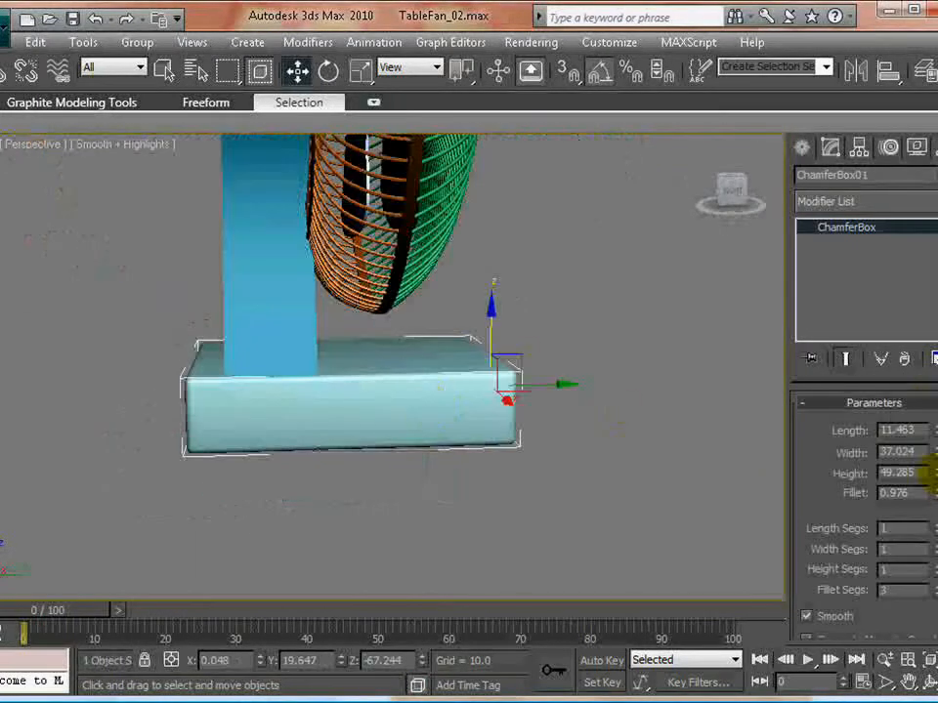
{"action": "left_click_drag", "start_coordinate": [933, 473], "coordinate": [932, 477]}
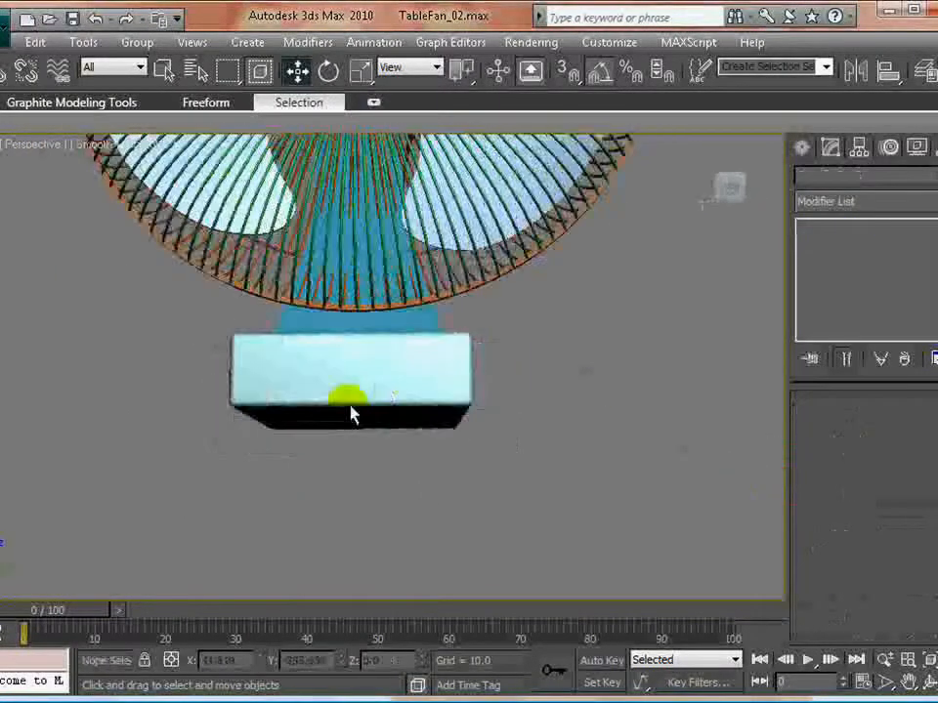
- Set the base's length segments to 5, raise its width and height segments, and display edged faces in the viewport
{"action": "middle_click_drag", "start_coordinate": [346, 412], "coordinate": [445, 469], "text": "alt"}
{"action": "scroll", "coordinate": [383, 416], "scroll_direction": "down", "scroll_amount": 3}
{"action": "scroll", "coordinate": [429, 440], "scroll_direction": "up", "scroll_amount": 5}
{"action": "left_click", "coordinate": [362, 433]}
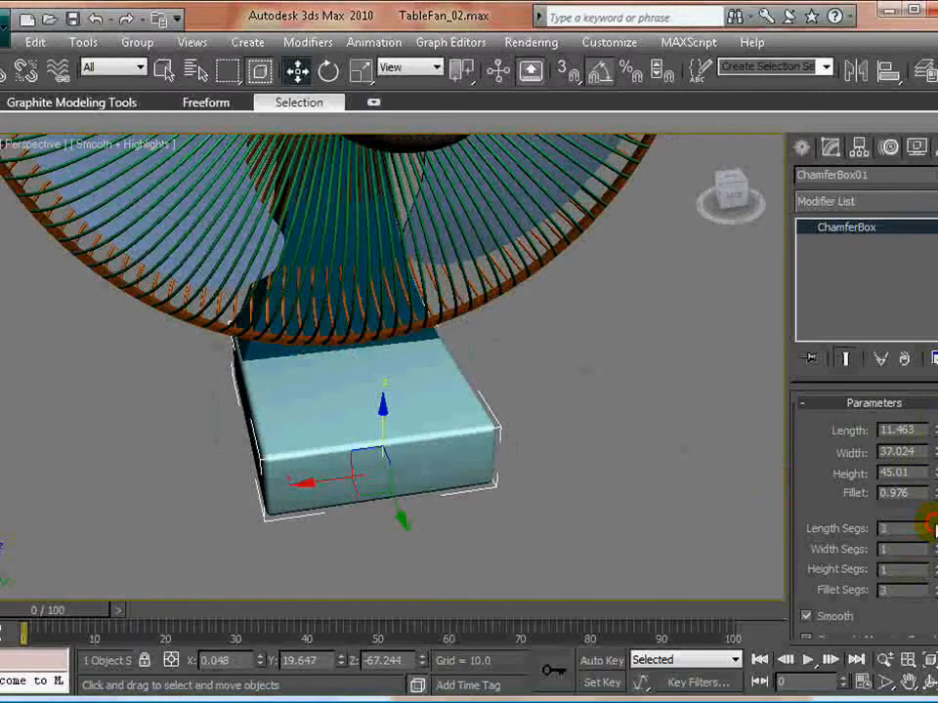
{"action": "left_click", "coordinate": [112, 147]}
{"action": "left_click", "coordinate": [161, 252]}
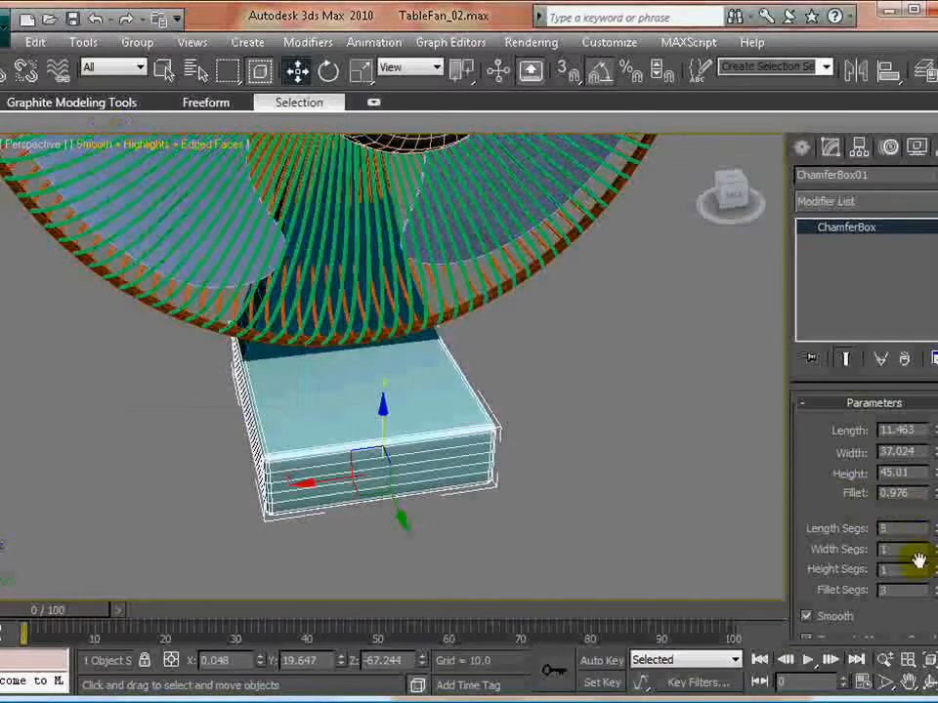
{"action": "mouse_move", "coordinate": [932, 548]}
{"action": "left_mouse_down"}
{"action": "mouse_move", "coordinate": [931, 569]}
{"action": "mouse_move", "coordinate": [930, 547]}
{"action": "left_mouse_up"}
- Deselect the base and render the whole fan in the Perspective view
{"action": "left_click", "coordinate": [583, 433]}
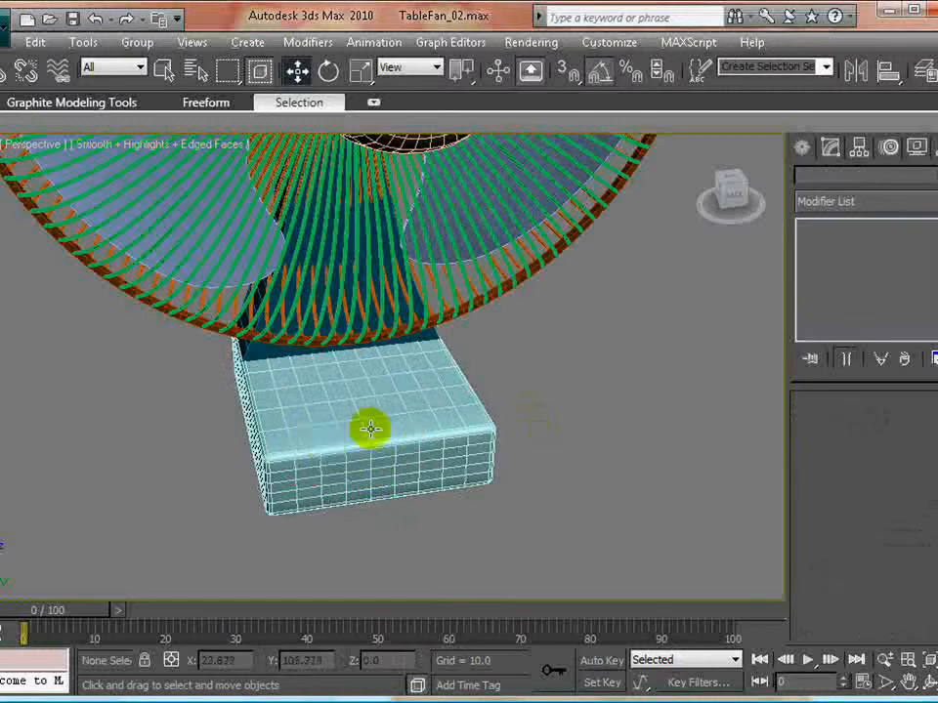
{"action": "key", "text": "shift+q"}
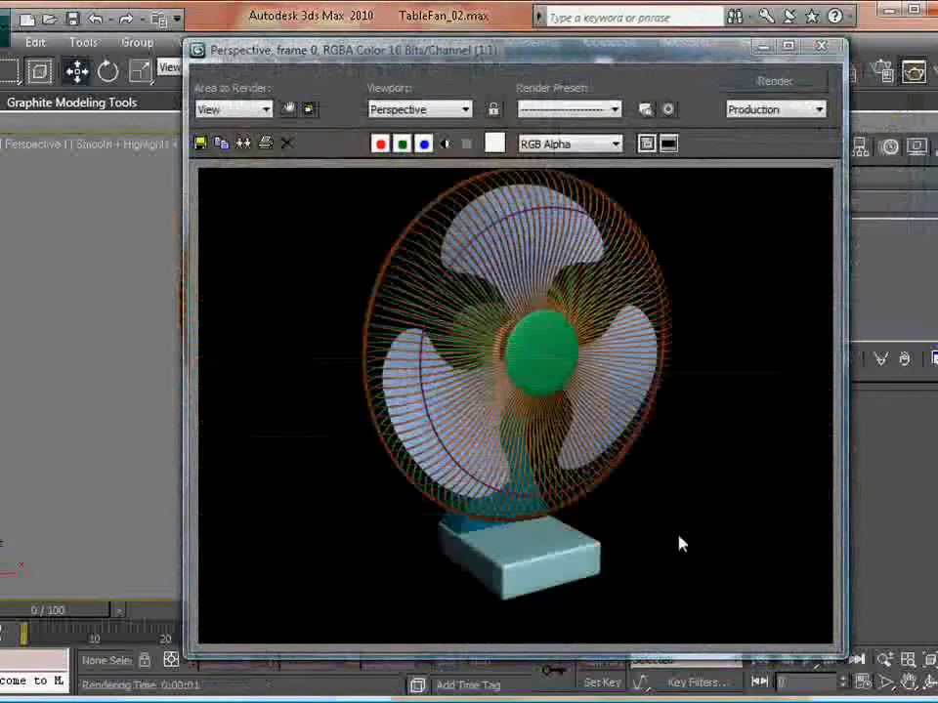
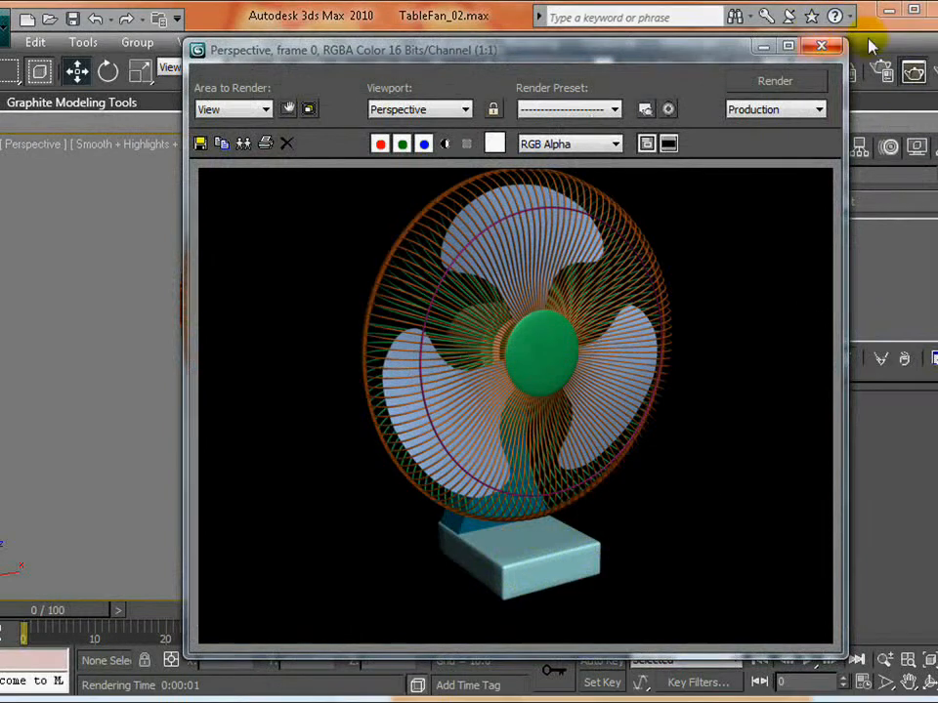
- Close the rendered image and select the support stand, viewing it from the rear of the fan
{"action": "left_click", "coordinate": [816, 48]}
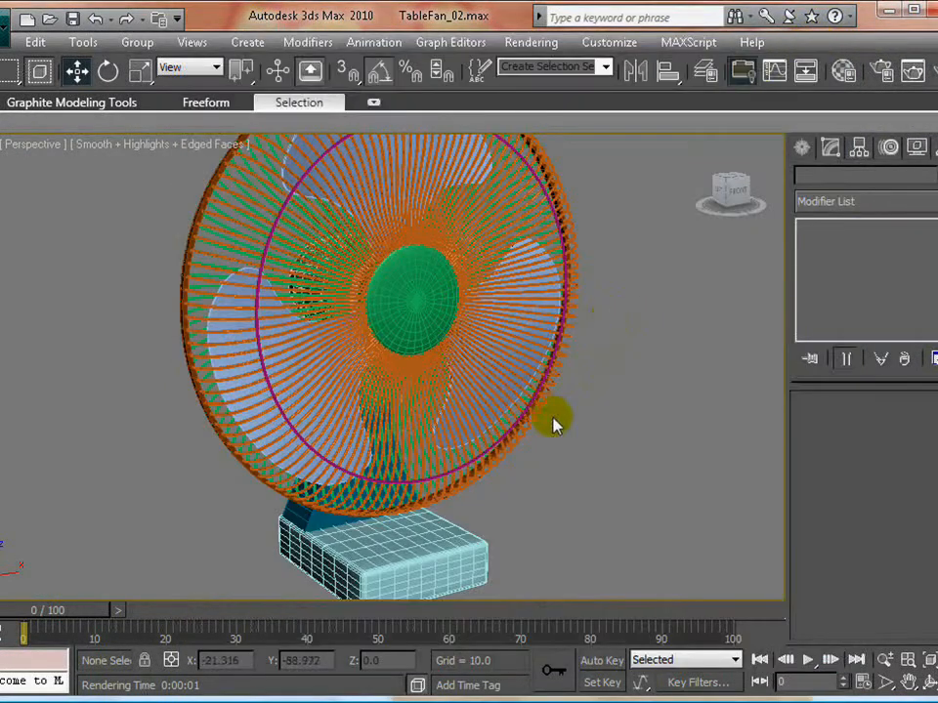
{"action": "middle_click_drag", "start_coordinate": [279, 321], "coordinate": [343, 327], "text": "alt"}
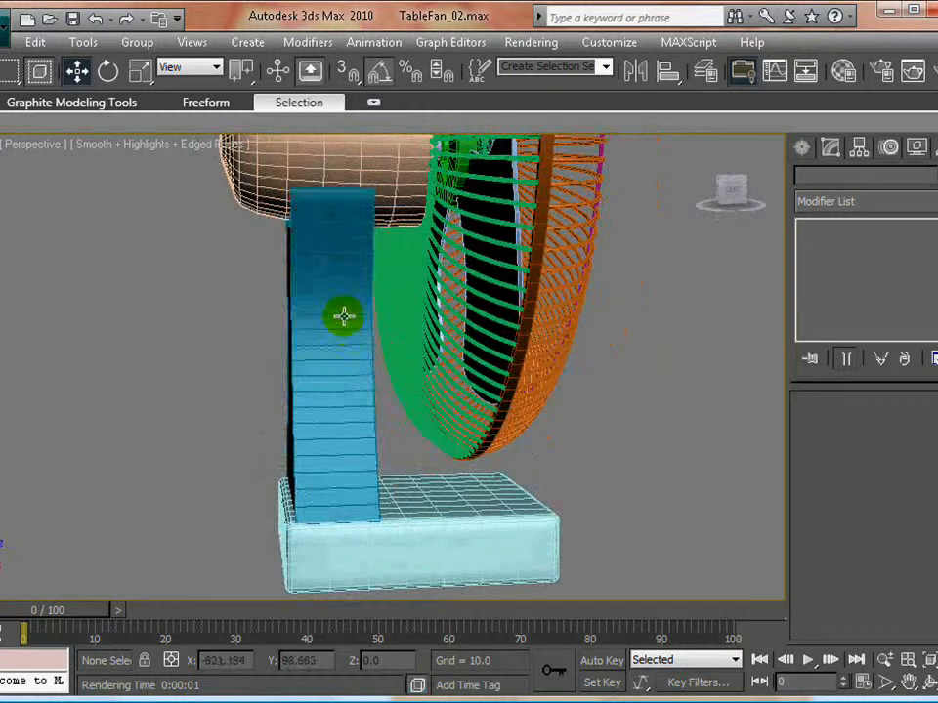
{"action": "left_click", "coordinate": [344, 317]}
{"action": "middle_click_drag", "start_coordinate": [331, 370], "coordinate": [411, 382], "text": "alt"}
{"action": "scroll", "coordinate": [348, 354], "scroll_direction": "up", "scroll_amount": 3}
{"action": "scroll", "coordinate": [377, 358], "scroll_direction": "down", "scroll_amount": 2}
{"action": "scroll", "coordinate": [414, 370], "scroll_direction": "up", "scroll_amount": 3}
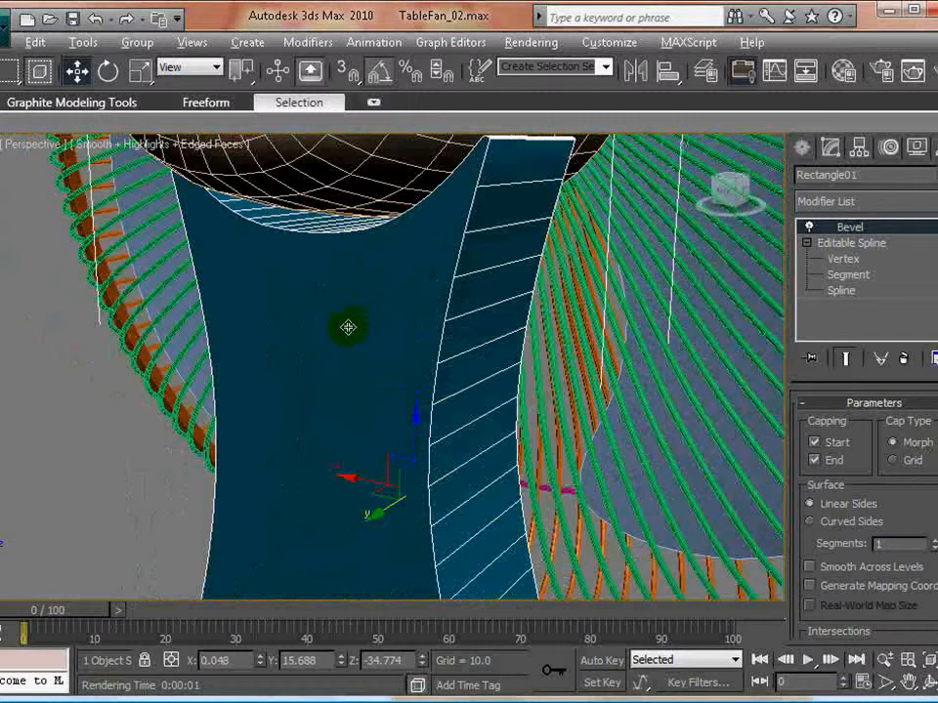
- Apply an FFD(box) 4x4x4 modifier to the support stand and raise its upper control points toward the motor housing
{"action": "middle_click_drag", "start_coordinate": [347, 327], "coordinate": [410, 326], "text": "alt"}
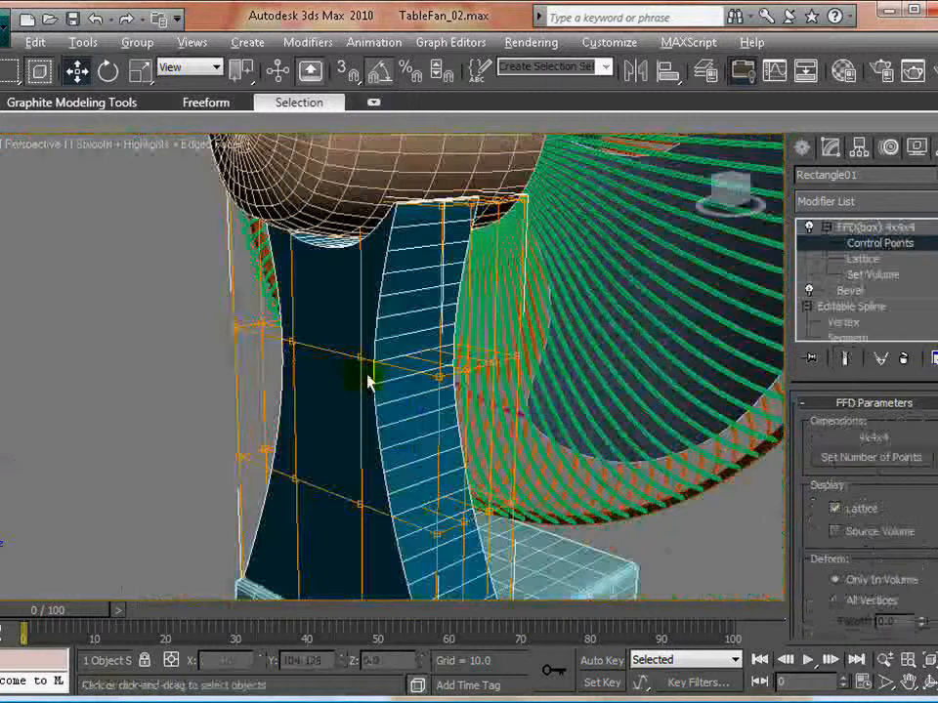
{"action": "middle_click_drag", "start_coordinate": [372, 377], "coordinate": [256, 359], "text": "alt"}
{"action": "middle_click_drag", "start_coordinate": [330, 311], "coordinate": [318, 292], "text": "alt"}
{"action": "left_click_drag", "start_coordinate": [321, 281], "coordinate": [429, 136]}
{"action": "middle_click_drag", "start_coordinate": [295, 328], "coordinate": [446, 330], "text": "alt"}
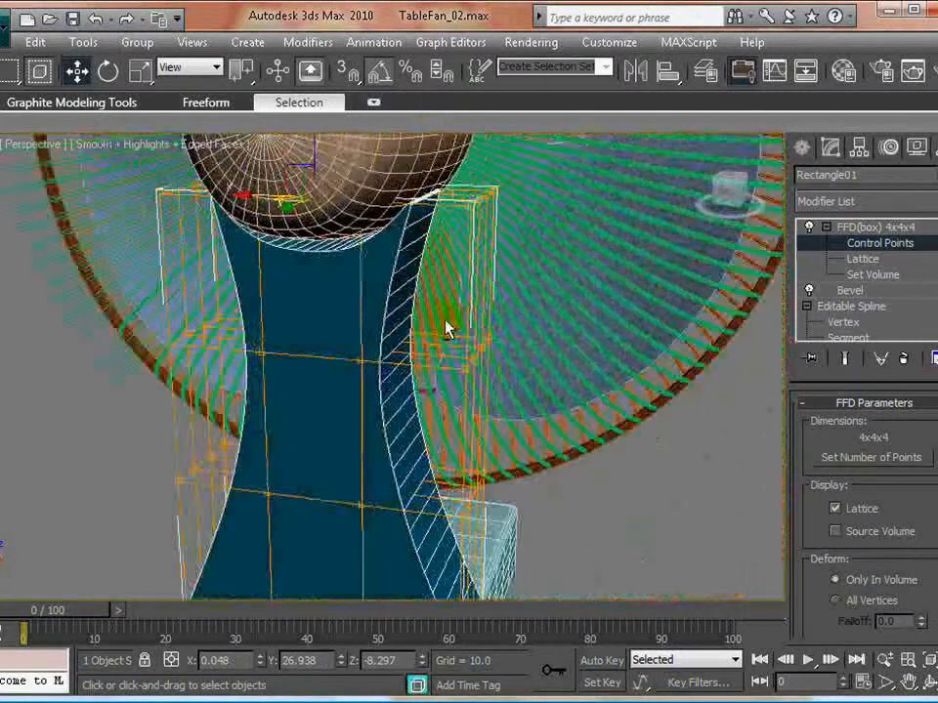
{"action": "left_click_drag", "start_coordinate": [315, 148], "coordinate": [316, 137]}
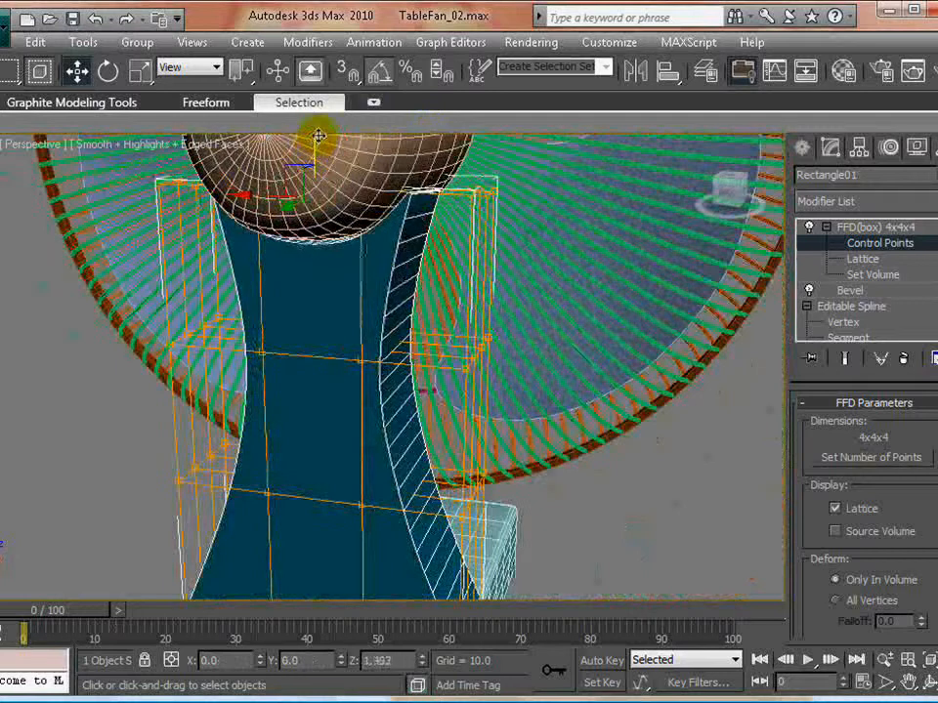
{"action": "left_click", "coordinate": [67, 504]}
- Scale the stand's middle FFD control points inward along its depth to narrow its waist, and deselect the stand
{"action": "middle_click_drag", "start_coordinate": [245, 429], "coordinate": [391, 372], "text": "alt"}
{"action": "left_click_drag", "start_coordinate": [473, 298], "coordinate": [474, 303]}
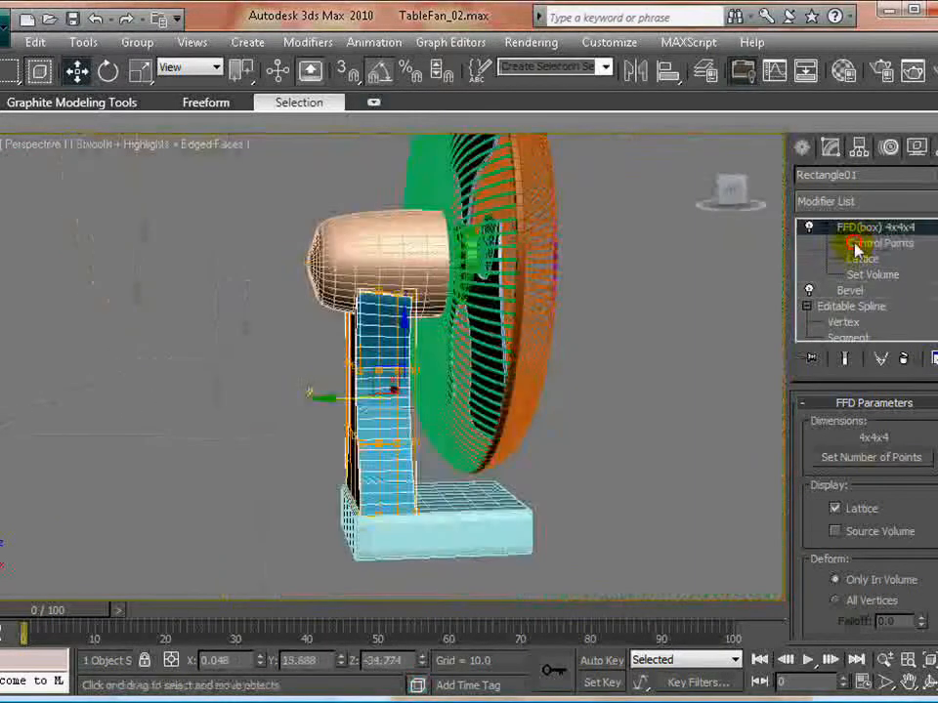
{"action": "left_click", "coordinate": [856, 246]}
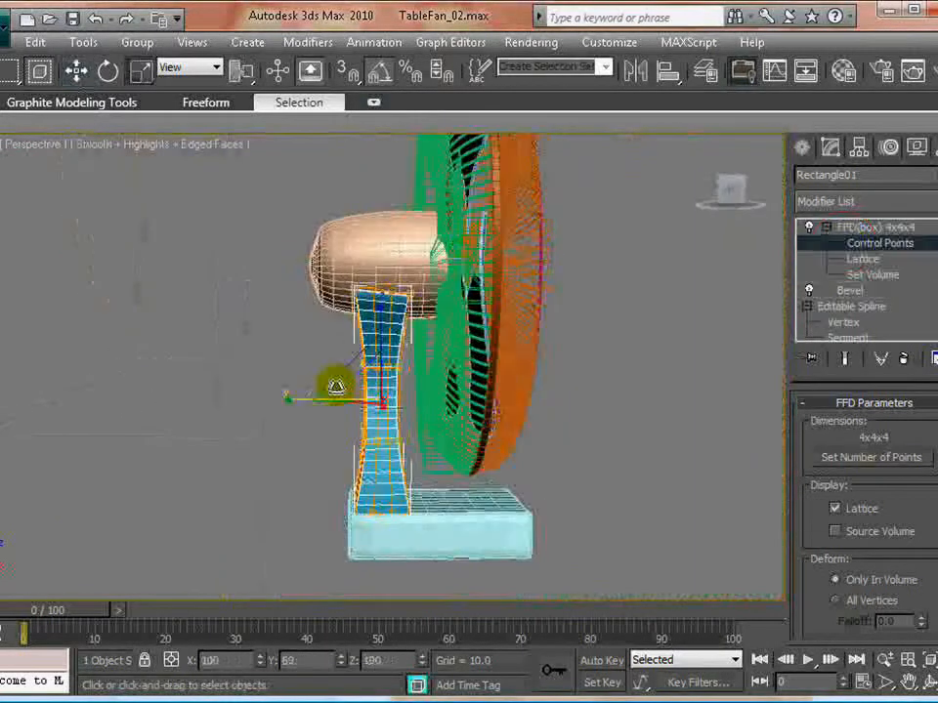
{"action": "left_click_drag", "start_coordinate": [335, 386], "coordinate": [336, 388]}
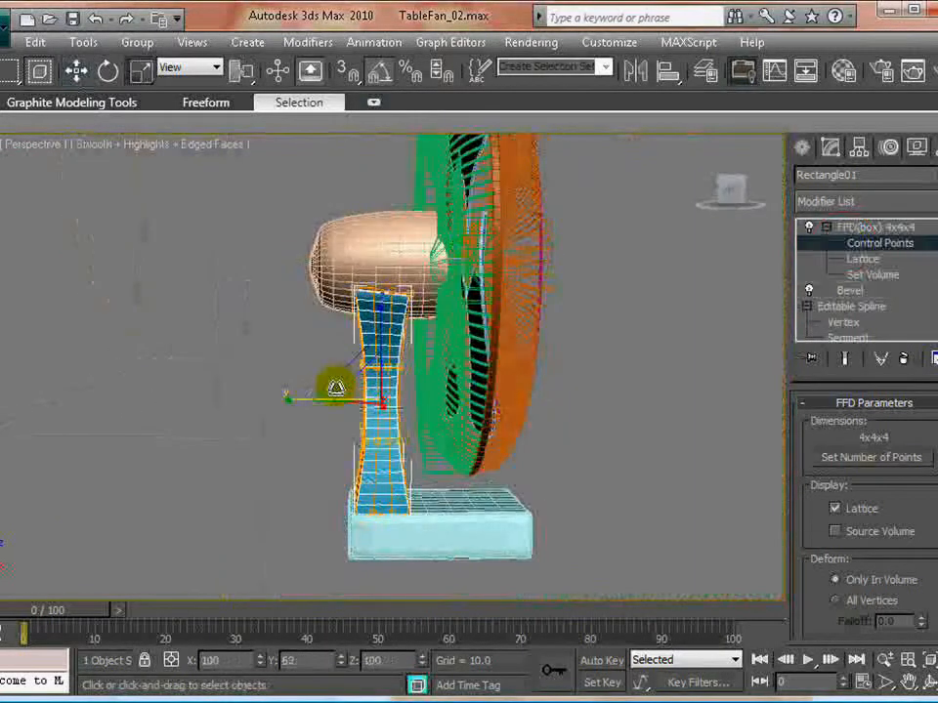
{"action": "left_click", "coordinate": [251, 385]}
{"action": "middle_click_drag", "start_coordinate": [277, 399], "coordinate": [367, 379], "text": "alt"}
{"action": "scroll", "coordinate": [317, 414], "scroll_direction": "up", "scroll_amount": 4}
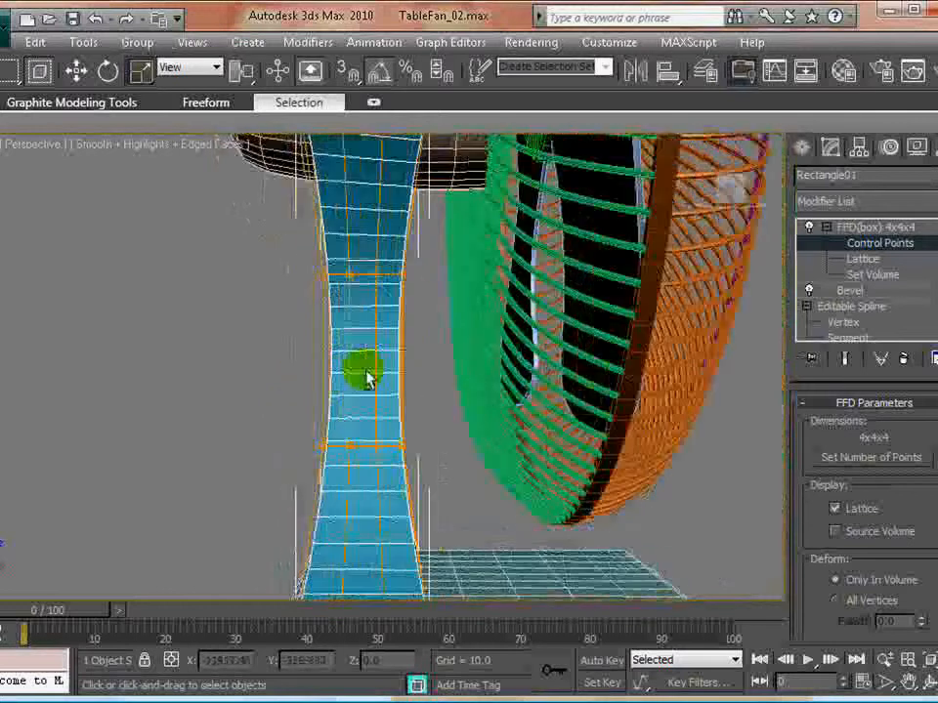
{"action": "left_click", "coordinate": [866, 248]}
{"action": "left_click", "coordinate": [201, 355]}
{"action": "scroll", "coordinate": [339, 379], "scroll_direction": "down", "scroll_amount": 5}
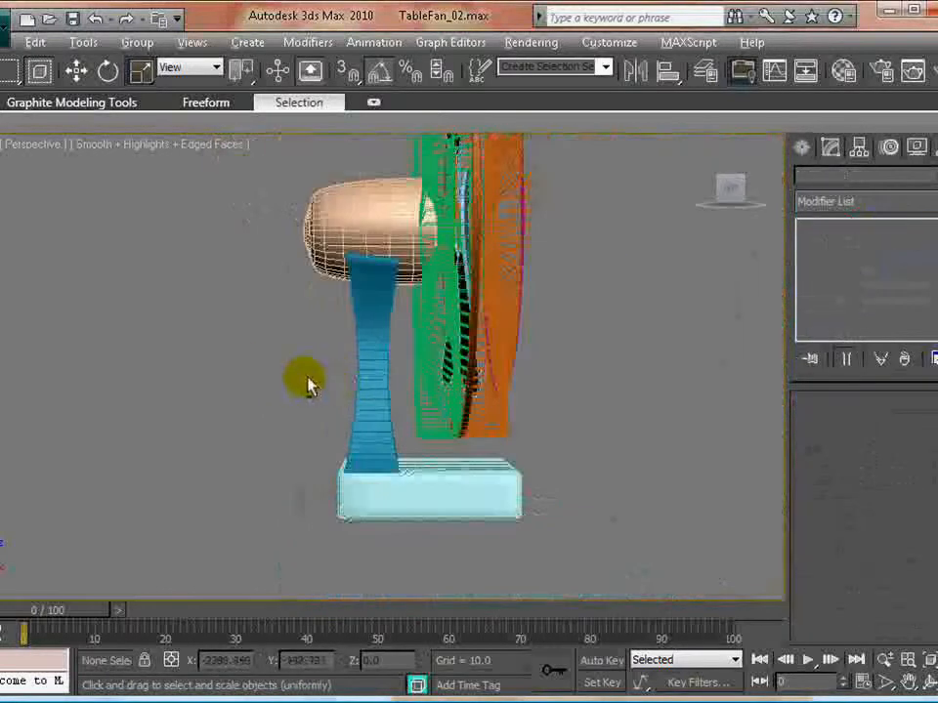
- Turn off edged faces in the Perspective view and inspect the smooth-shaded stand and base
{"action": "middle_click_drag", "start_coordinate": [307, 384], "coordinate": [448, 382], "text": "alt"}
{"action": "left_click", "coordinate": [104, 146]}
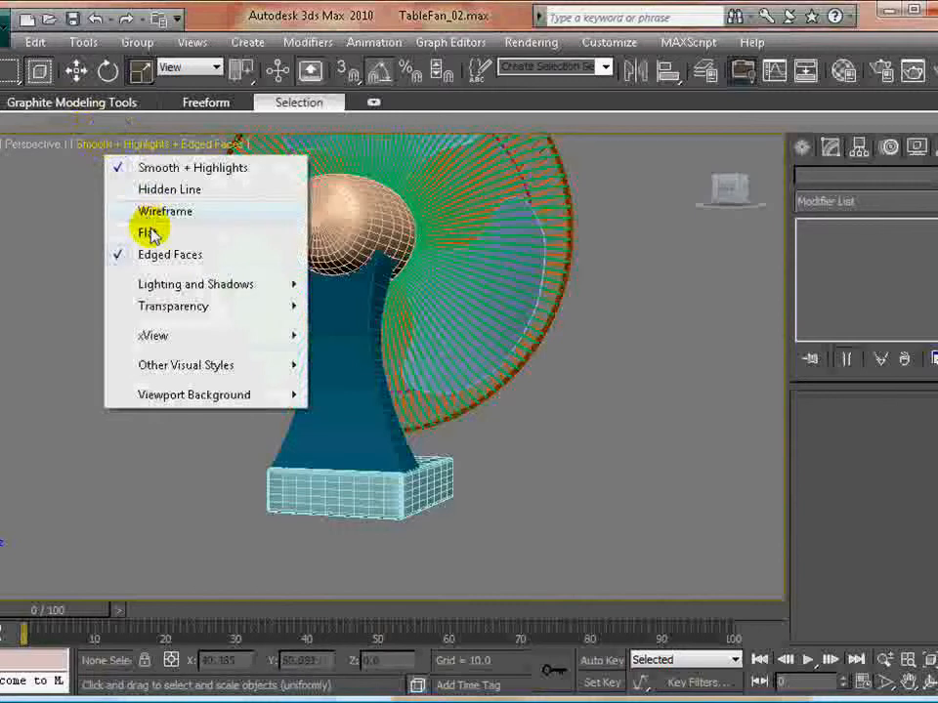
{"action": "left_click", "coordinate": [163, 254]}
{"action": "middle_click_drag", "start_coordinate": [442, 385], "coordinate": [316, 426], "text": "alt"}
{"action": "scroll", "coordinate": [352, 406], "scroll_direction": "up", "scroll_amount": 3}
{"action": "left_click", "coordinate": [353, 380]}
{"action": "middle_click_drag", "start_coordinate": [353, 380], "coordinate": [435, 420], "text": "alt"}
- Select the chamfer box base and isolate it from the rest of the fan
{"action": "left_click", "coordinate": [580, 543]}
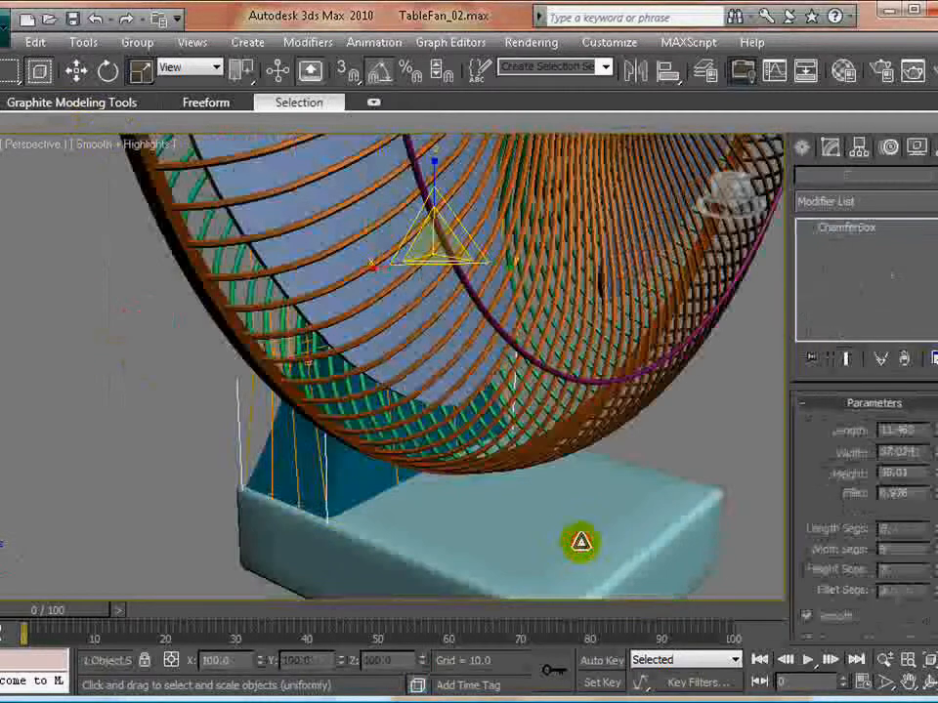
{"action": "scroll", "coordinate": [580, 544], "scroll_direction": "down", "scroll_amount": 3}
{"action": "middle_click_drag", "start_coordinate": [578, 543], "coordinate": [483, 456]}
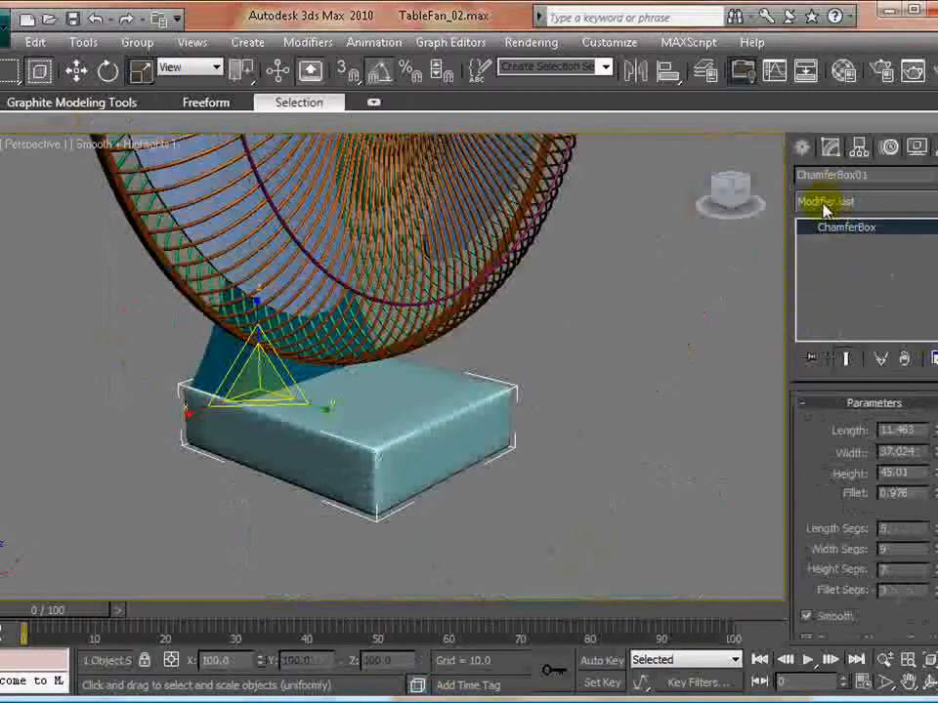
{"action": "middle_click_drag", "start_coordinate": [443, 419], "coordinate": [443, 423]}
{"action": "right_click", "coordinate": [405, 408]}
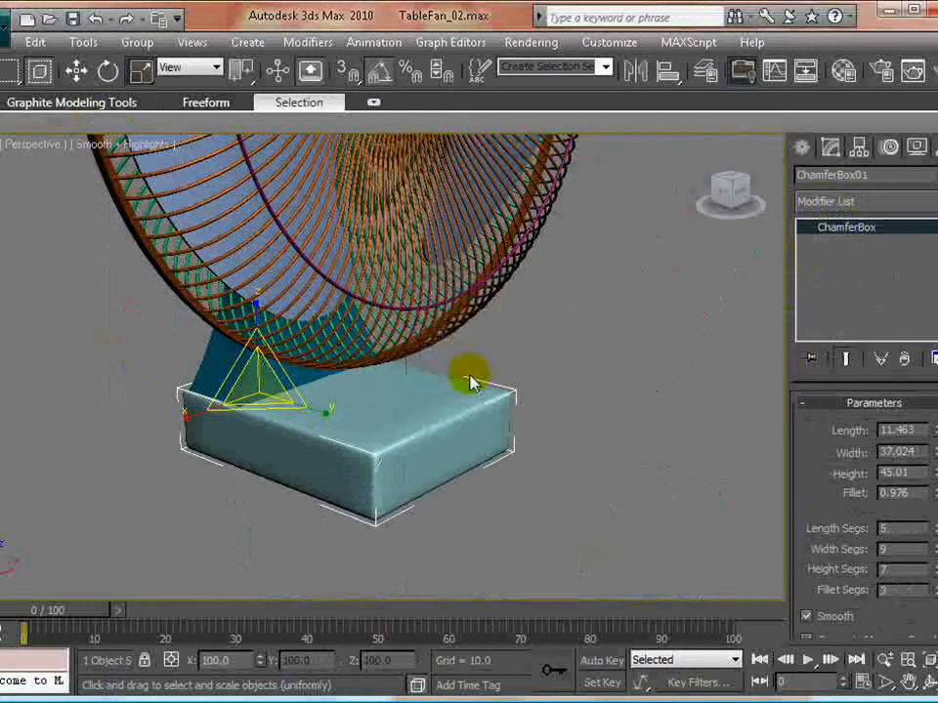
{"action": "right_click", "coordinate": [459, 327]}
{"action": "left_click", "coordinate": [469, 328]}
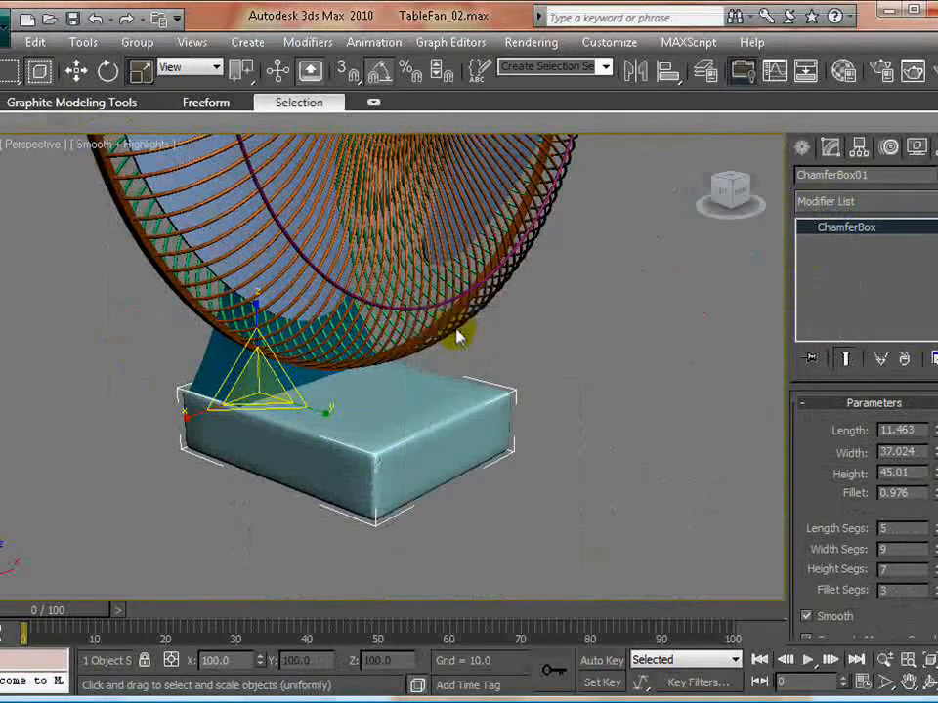
{"action": "middle_click_drag", "start_coordinate": [359, 471], "coordinate": [340, 492], "text": "alt"}
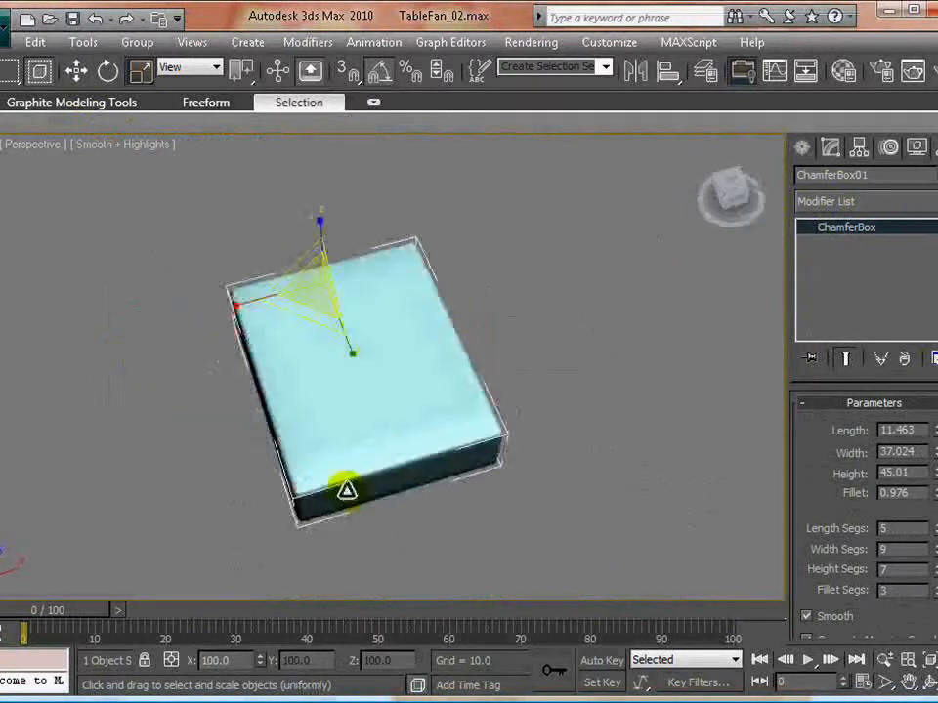
- Add an FFD(box) 4x4x4 modifier to the base and activate its control points for editing
{"action": "left_click", "coordinate": [837, 201]}
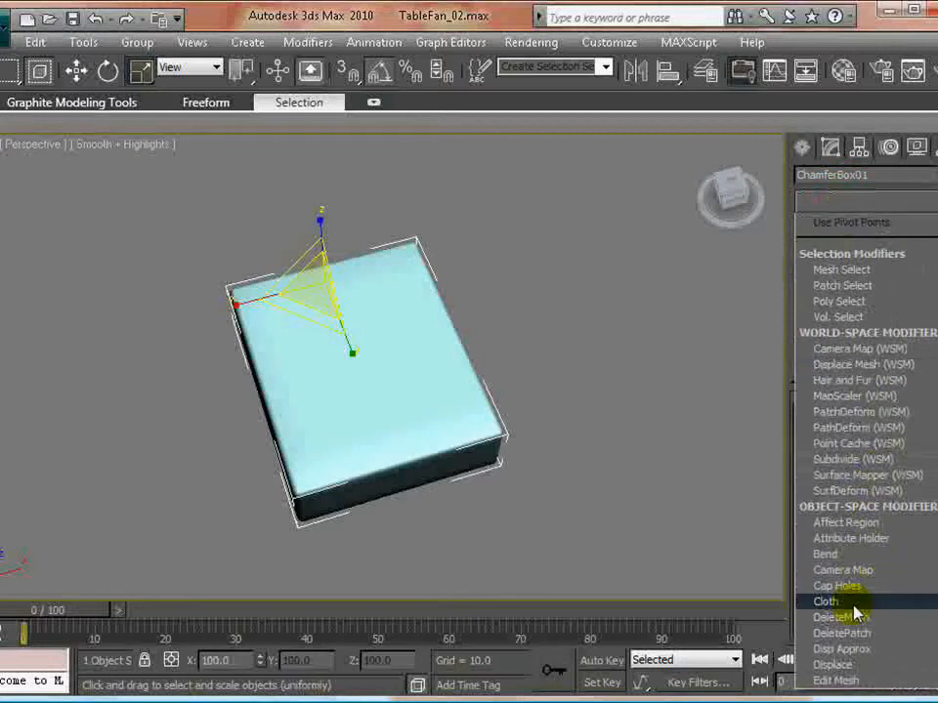
{"action": "scroll", "coordinate": [853, 599], "scroll_direction": "down", "scroll_amount": 10}
{"action": "left_click", "coordinate": [853, 285]}
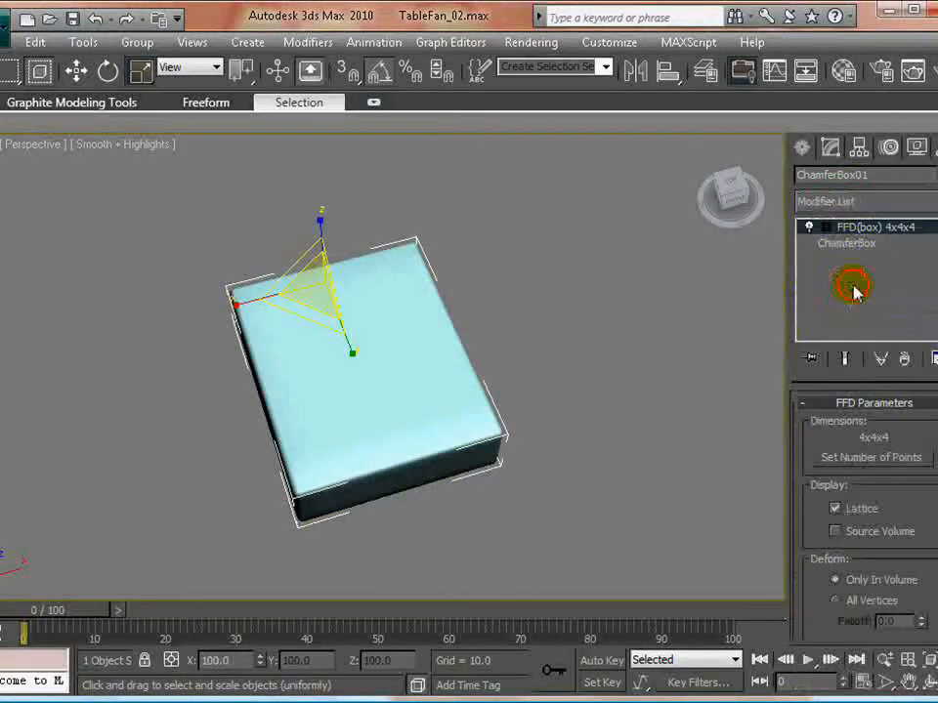
{"action": "left_click", "coordinate": [862, 247]}
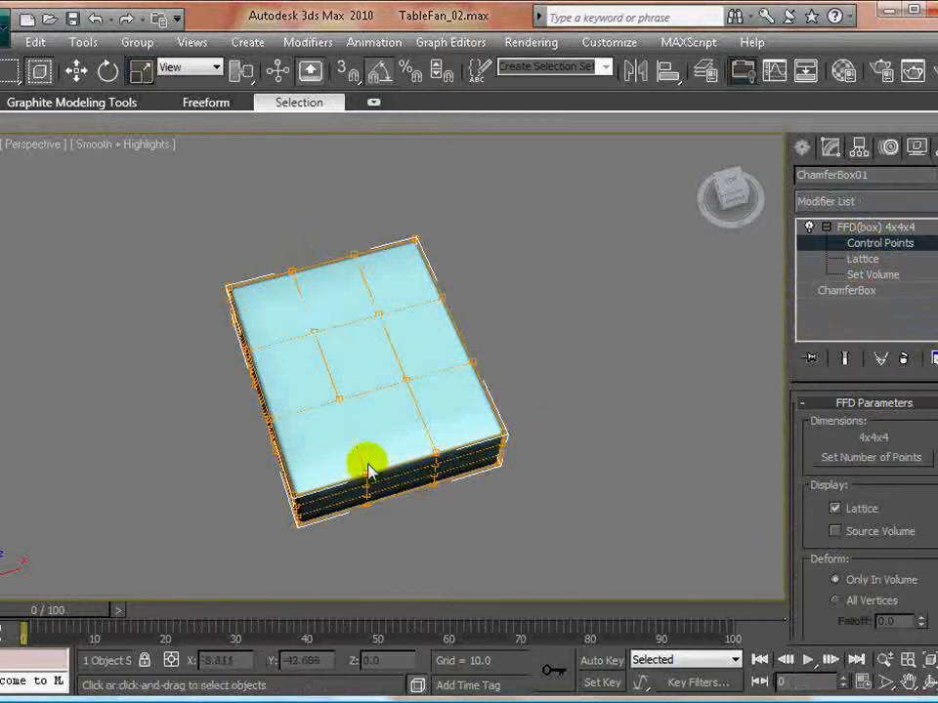
- In the maximized Top view, scale the base's two middle rows of control points to about 73% along X
{"action": "middle_click_drag", "start_coordinate": [418, 480], "coordinate": [362, 505], "text": "alt"}
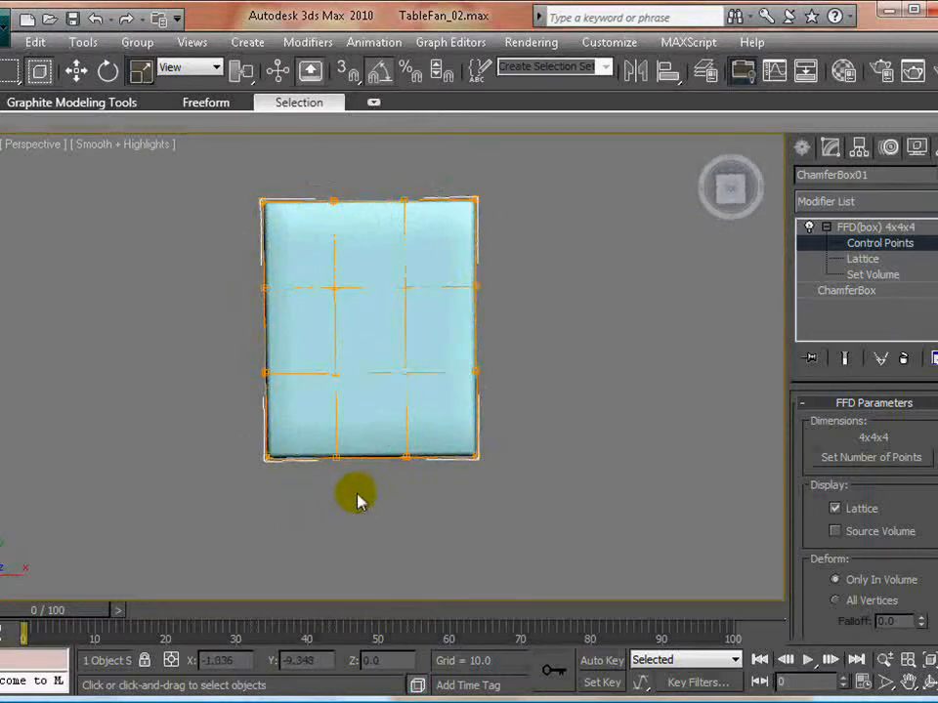
{"action": "key", "text": "alt+w"}
{"action": "left_click", "coordinate": [217, 315]}
{"action": "key", "text": "alt+w"}
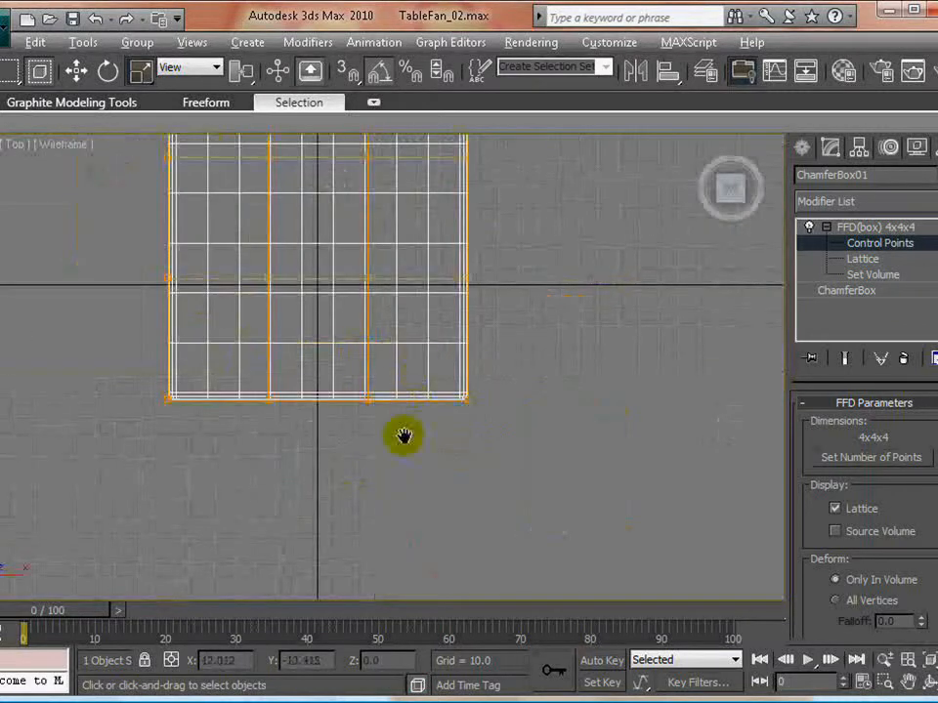
{"action": "middle_click_drag", "start_coordinate": [404, 435], "coordinate": [388, 548]}
{"action": "left_click_drag", "start_coordinate": [98, 247], "coordinate": [516, 443]}
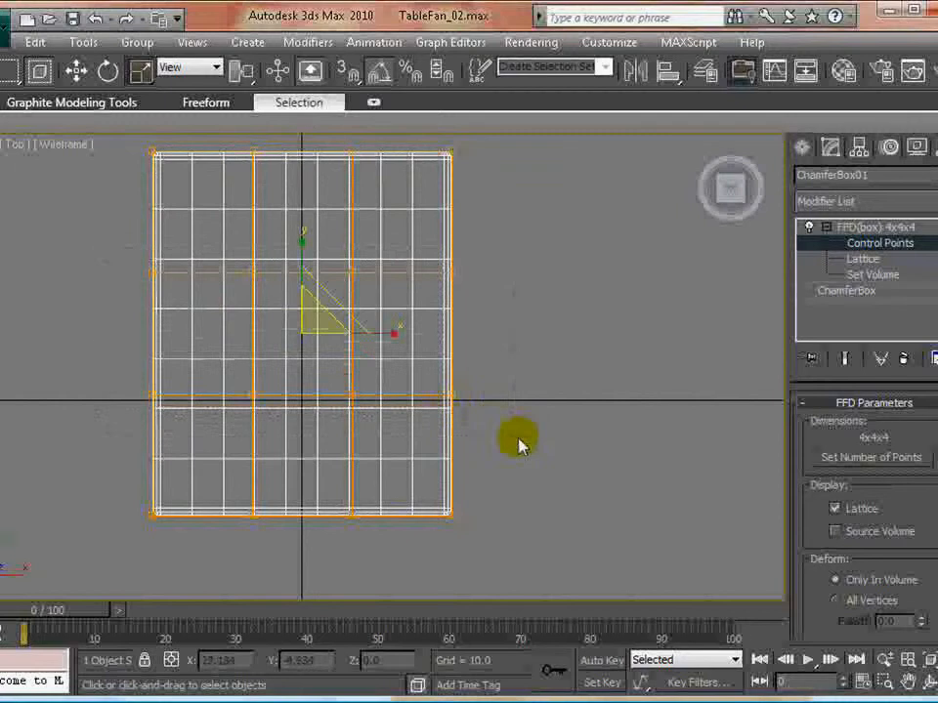
{"action": "left_click_drag", "start_coordinate": [389, 332], "coordinate": [359, 335]}
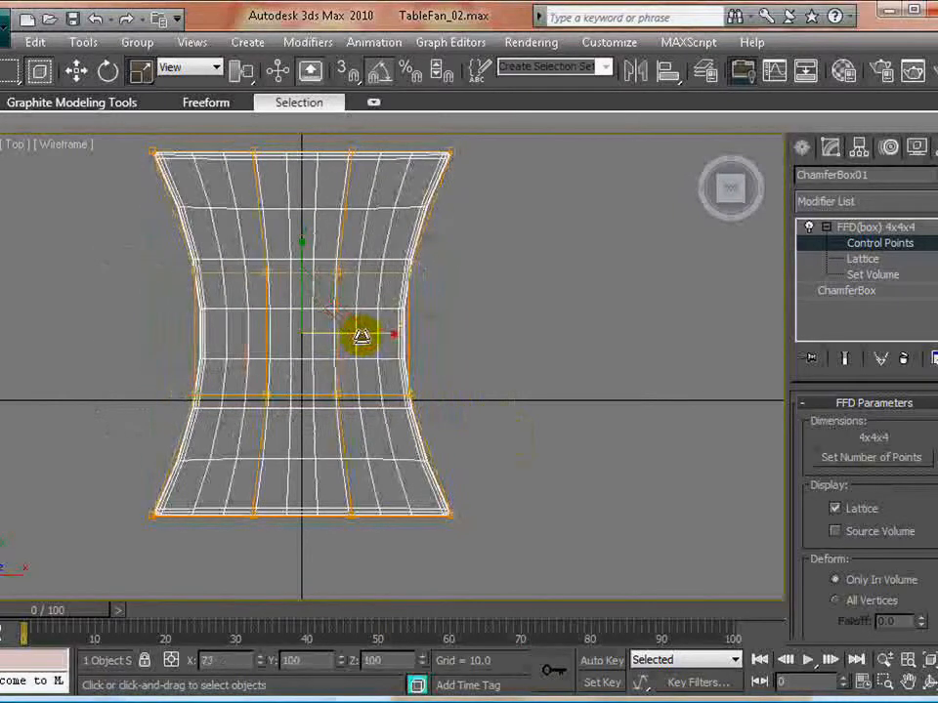
- Widen the base's front row of control points and the row behind it along X to flare the front
{"action": "left_click_drag", "start_coordinate": [104, 471], "coordinate": [577, 592]}
{"action": "left_click_drag", "start_coordinate": [392, 518], "coordinate": [412, 511]}
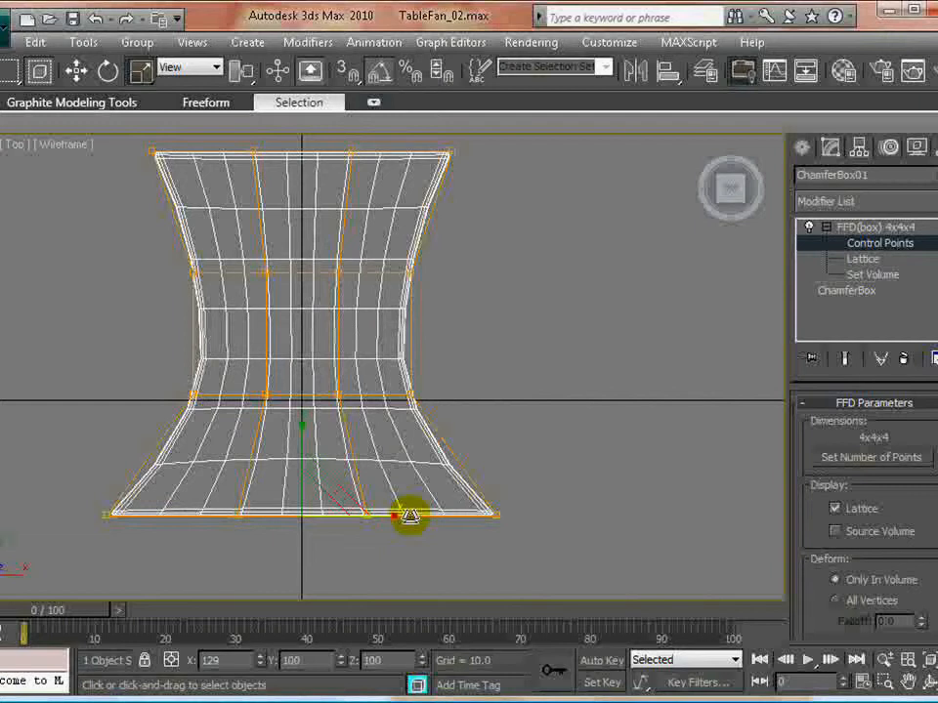
{"action": "left_click_drag", "start_coordinate": [134, 374], "coordinate": [506, 457]}
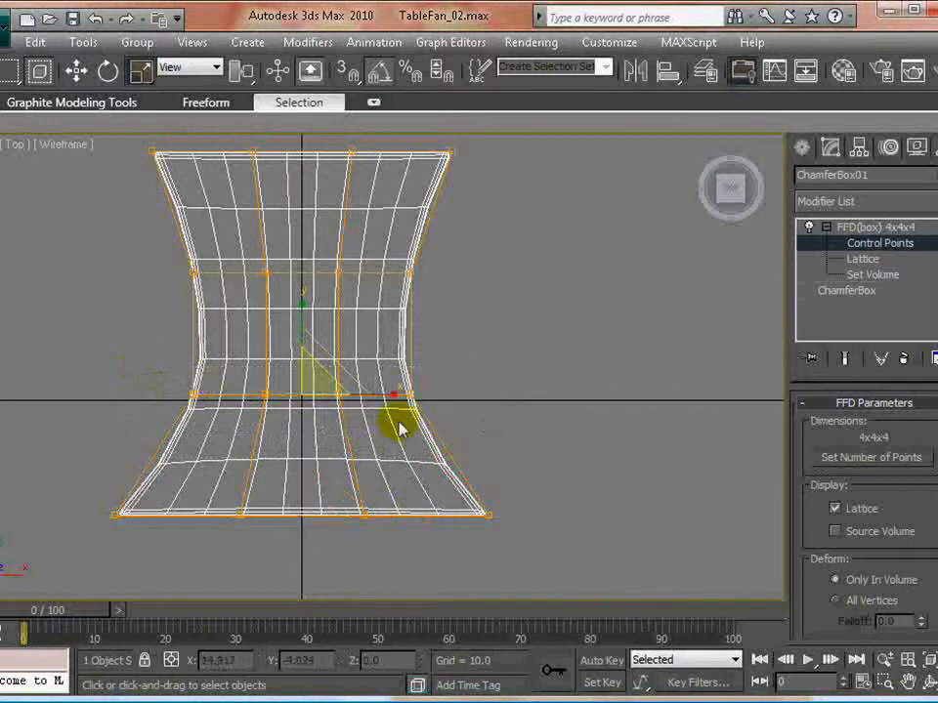
{"action": "mouse_move", "coordinate": [389, 390]}
{"action": "left_mouse_down"}
{"action": "mouse_move", "coordinate": [463, 392]}
{"action": "mouse_move", "coordinate": [453, 389]}
{"action": "left_mouse_up"}
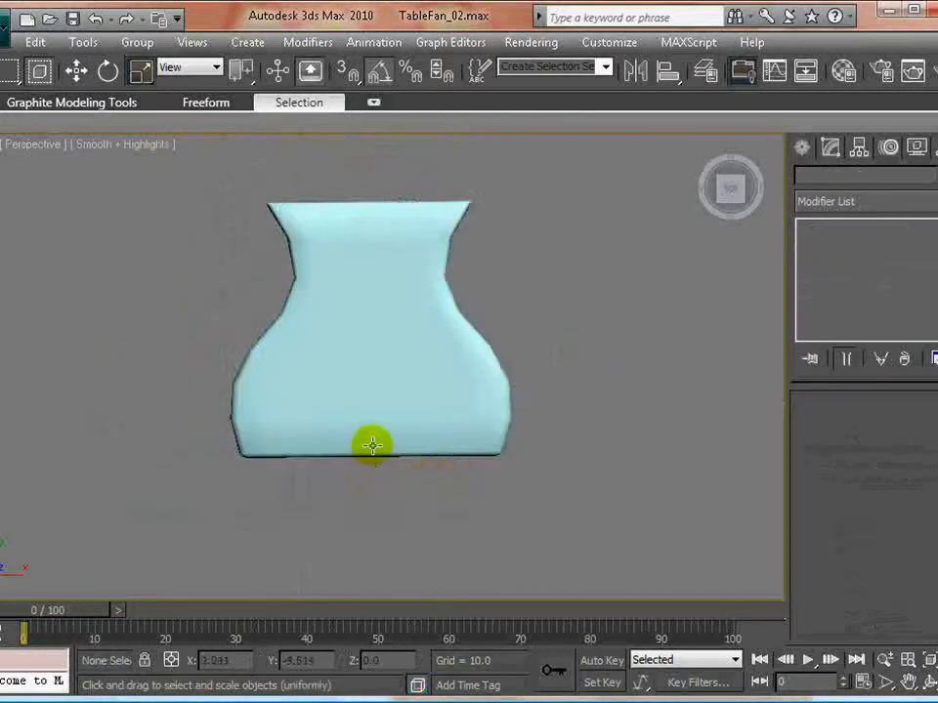
- Leave isolation and widen the support stand's lowest FFD control points along its depth where it meets the base
{"action": "middle_click_drag", "start_coordinate": [370, 444], "coordinate": [479, 326], "text": "alt"}
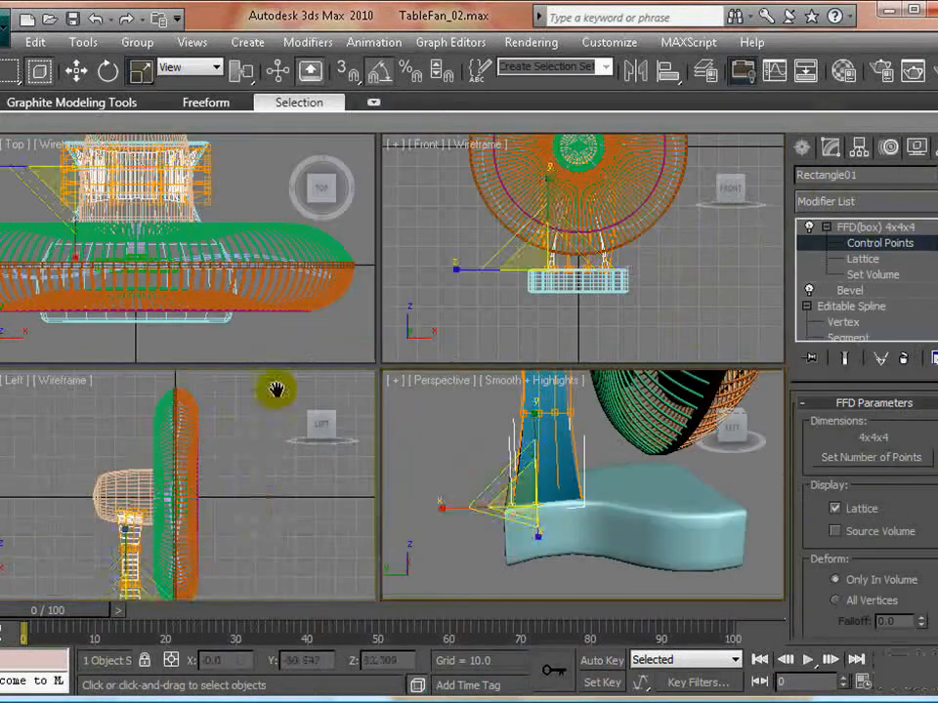
{"action": "left_click_drag", "start_coordinate": [272, 387], "coordinate": [170, 386]}
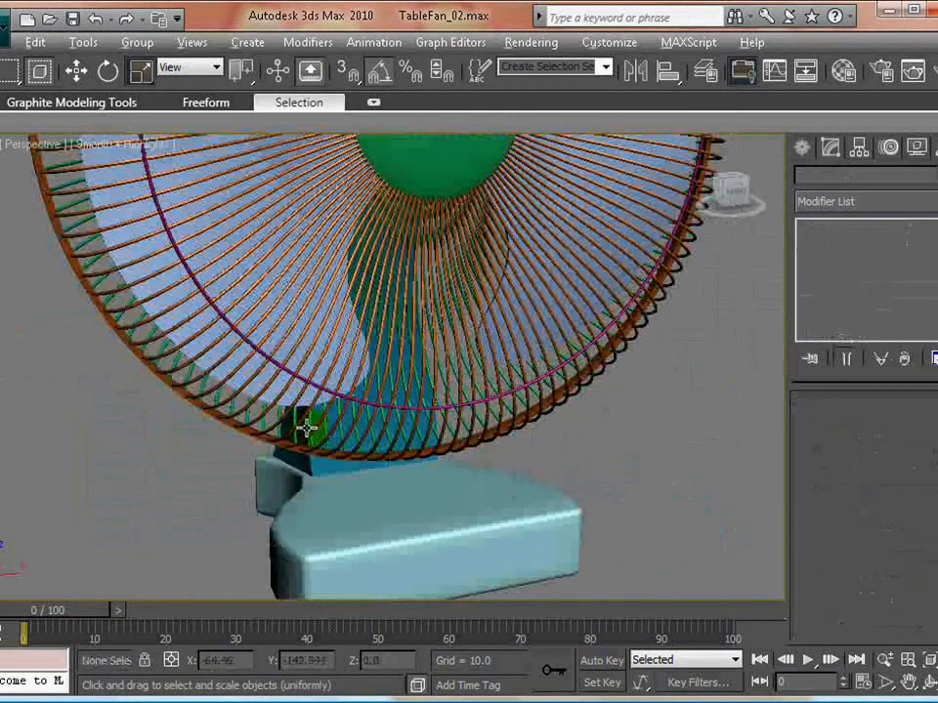
{"action": "middle_click_drag", "start_coordinate": [306, 426], "coordinate": [467, 477], "text": "alt"}
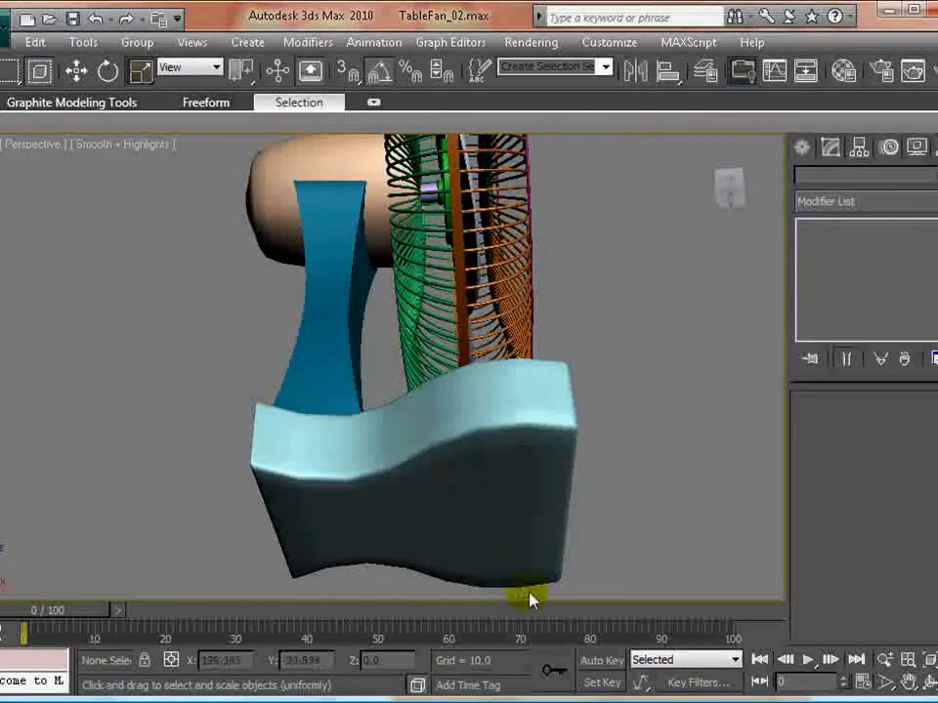
- Create a chamfer cylinder over the rear of the base in the Top view, with radius about 2.7, height 6.8 and fillet 0.49
{"action": "key", "text": "alt+w"}
{"action": "left_click", "coordinate": [270, 335]}
{"action": "key", "text": "alt+w"}
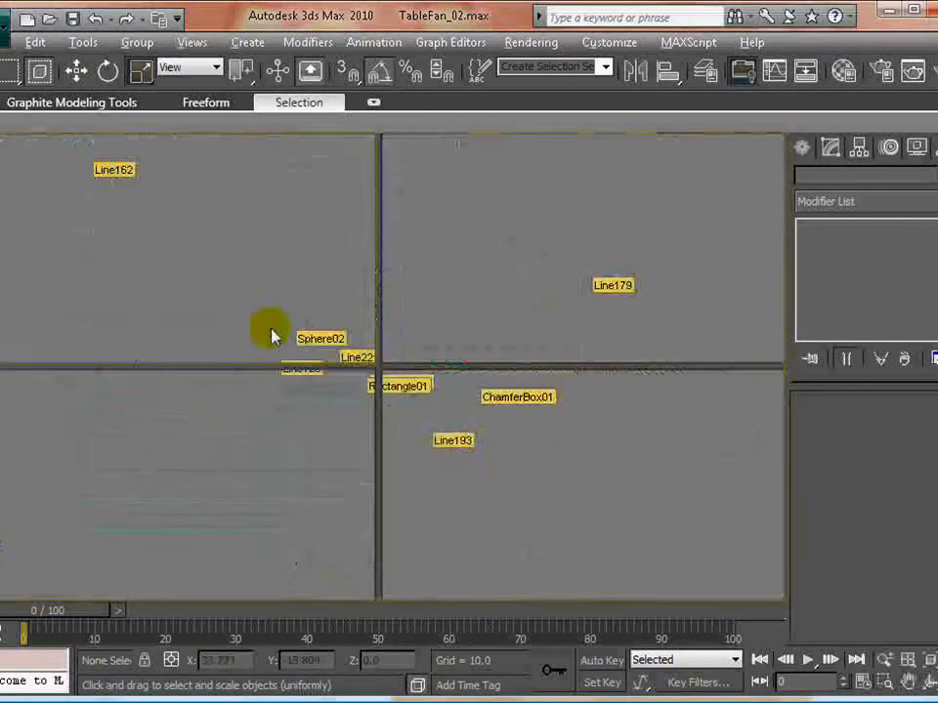
{"action": "middle_click_drag", "start_coordinate": [353, 306], "coordinate": [408, 480]}
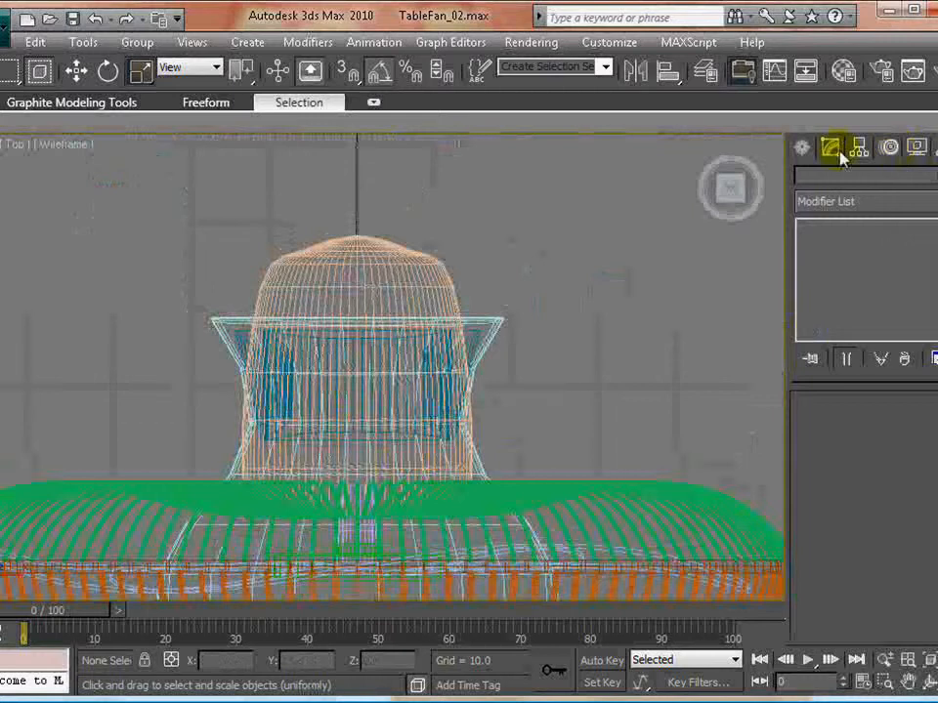
{"action": "left_click", "coordinate": [796, 148]}
{"action": "left_click", "coordinate": [816, 206]}
{"action": "left_click", "coordinate": [830, 224]}
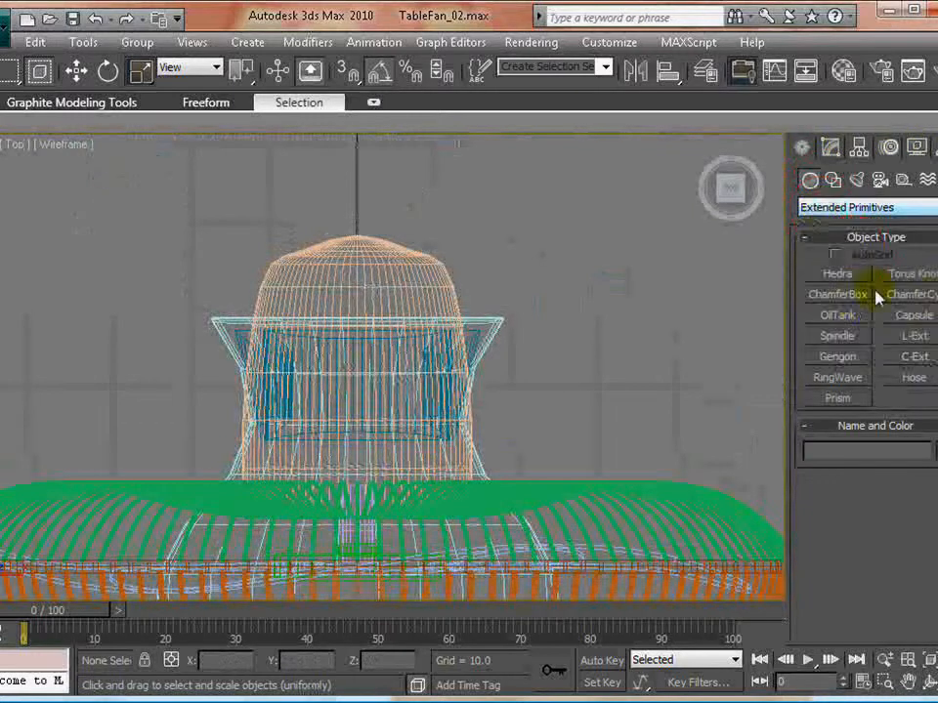
{"action": "left_click", "coordinate": [928, 295]}
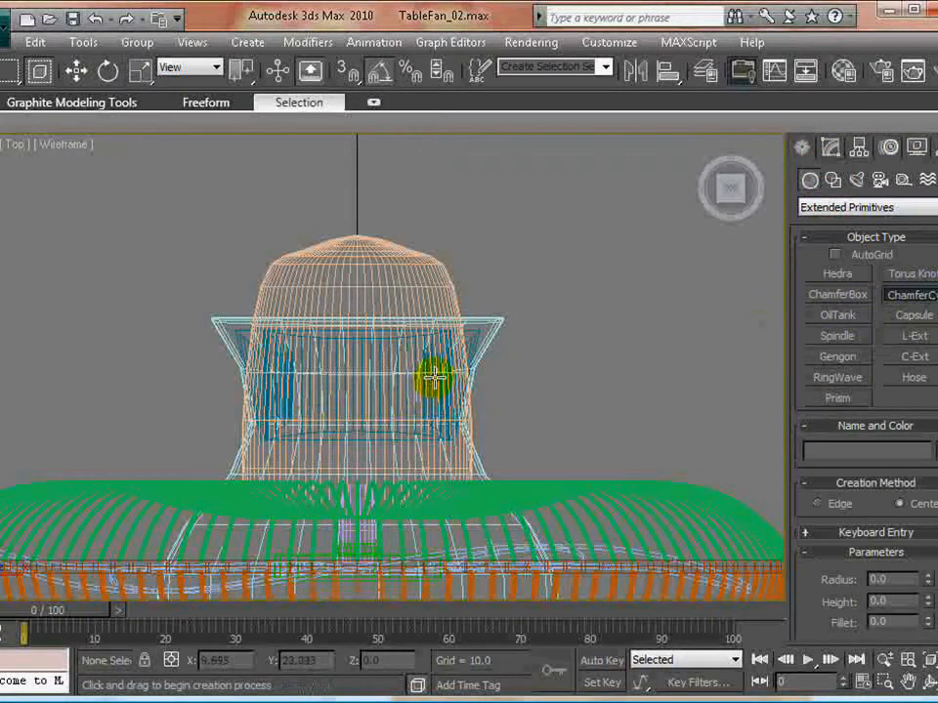
{"action": "left_click_drag", "start_coordinate": [436, 376], "coordinate": [450, 387]}
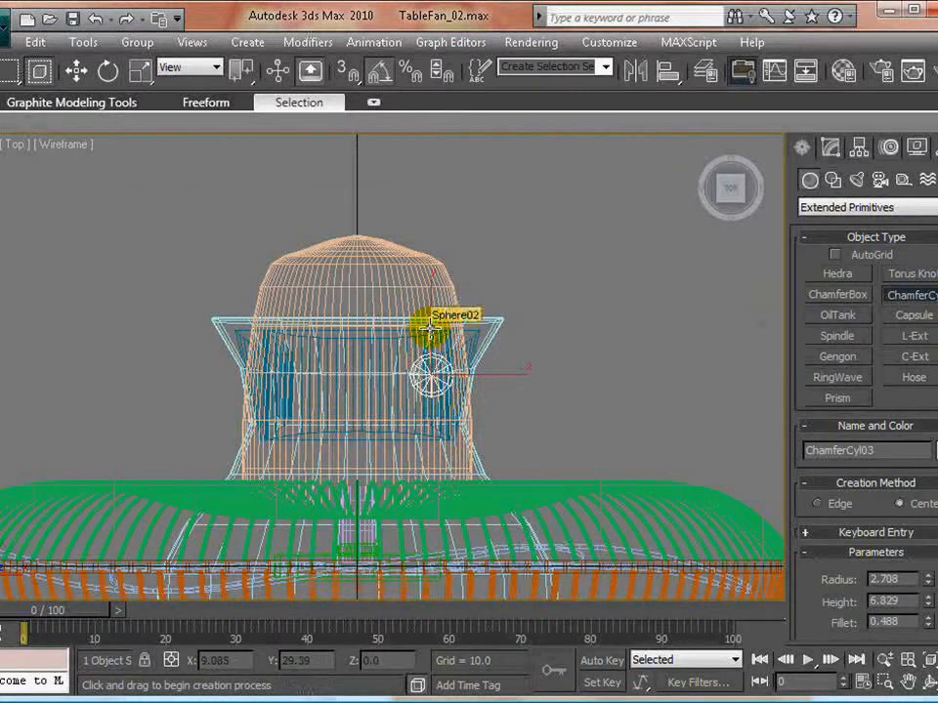
- In the maximized Left view, move the new chamfer cylinder straight down to the base's underside, at about Z -77.3
{"action": "key", "text": "r"}
{"action": "key", "text": "alt+w"}
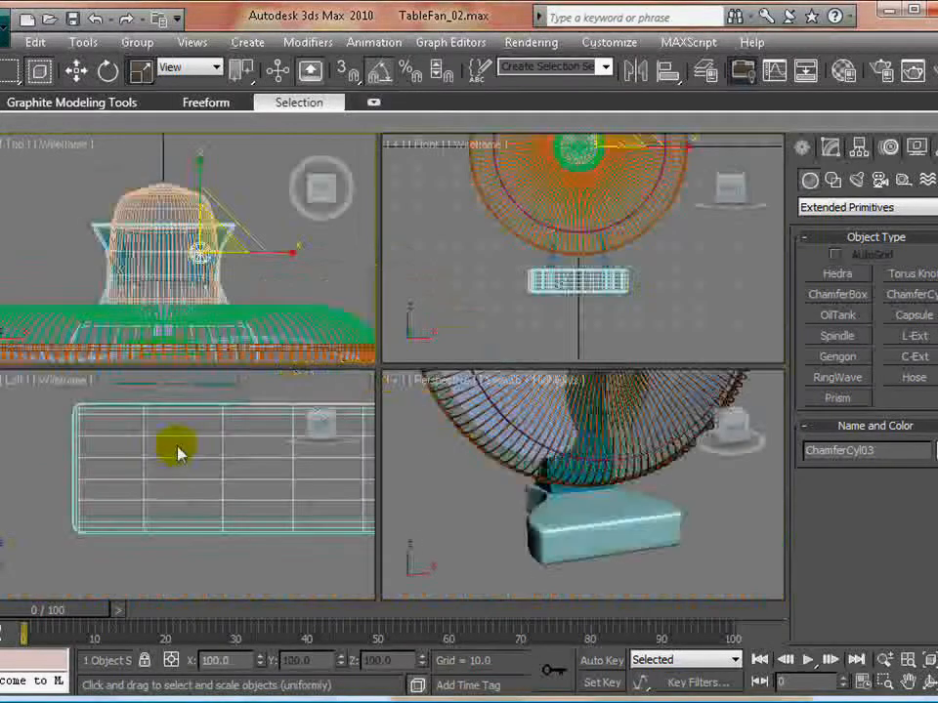
{"action": "key", "text": "alt+w"}
{"action": "scroll", "coordinate": [431, 479], "scroll_direction": "up", "scroll_amount": 3}
{"action": "scroll", "coordinate": [509, 458], "scroll_direction": "down", "scroll_amount": 5}
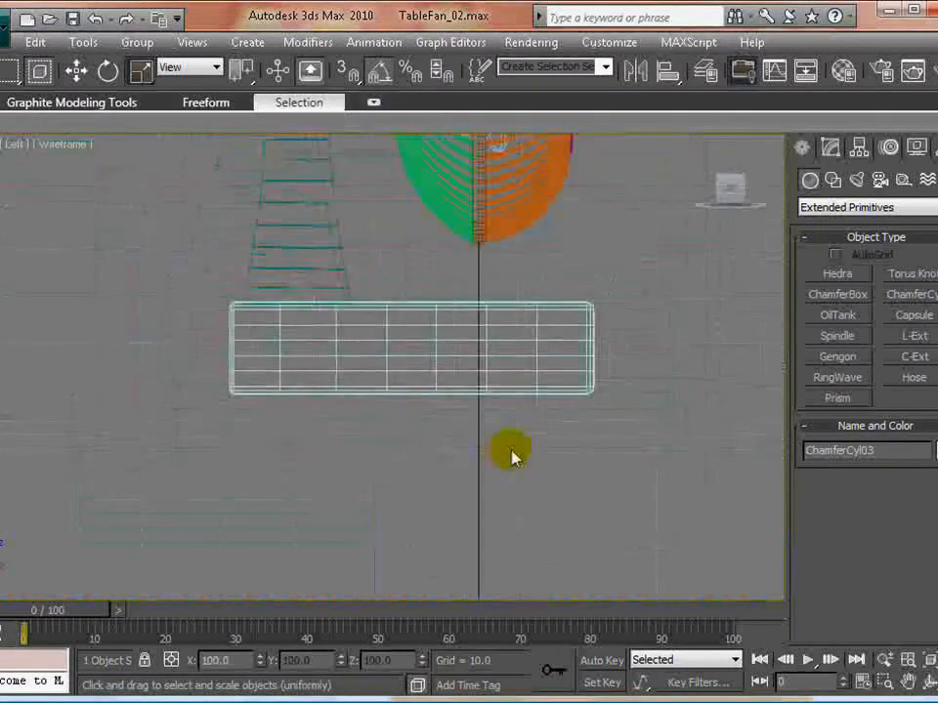
{"action": "scroll", "coordinate": [503, 447], "scroll_direction": "down", "scroll_amount": 4}
{"action": "scroll", "coordinate": [399, 323], "scroll_direction": "up", "scroll_amount": 1}
{"action": "middle_click_drag", "start_coordinate": [394, 306], "coordinate": [395, 371]}
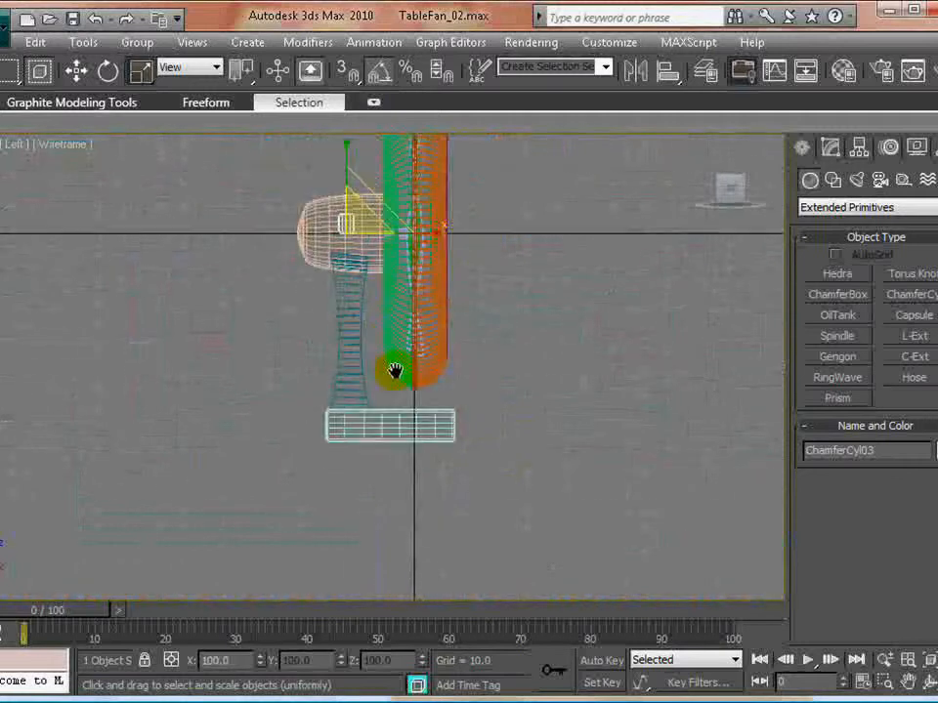
{"action": "right_click", "coordinate": [659, 314]}
{"action": "left_click", "coordinate": [684, 332]}
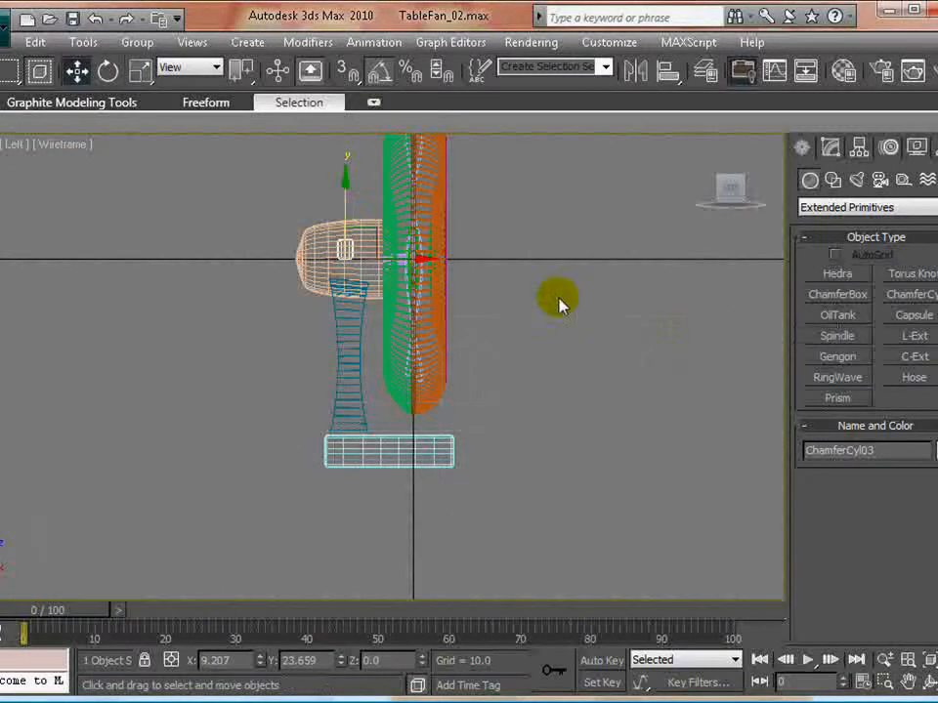
{"action": "left_click_drag", "start_coordinate": [346, 185], "coordinate": [342, 407]}
{"action": "scroll", "coordinate": [436, 430], "scroll_direction": "up", "scroll_amount": 5}
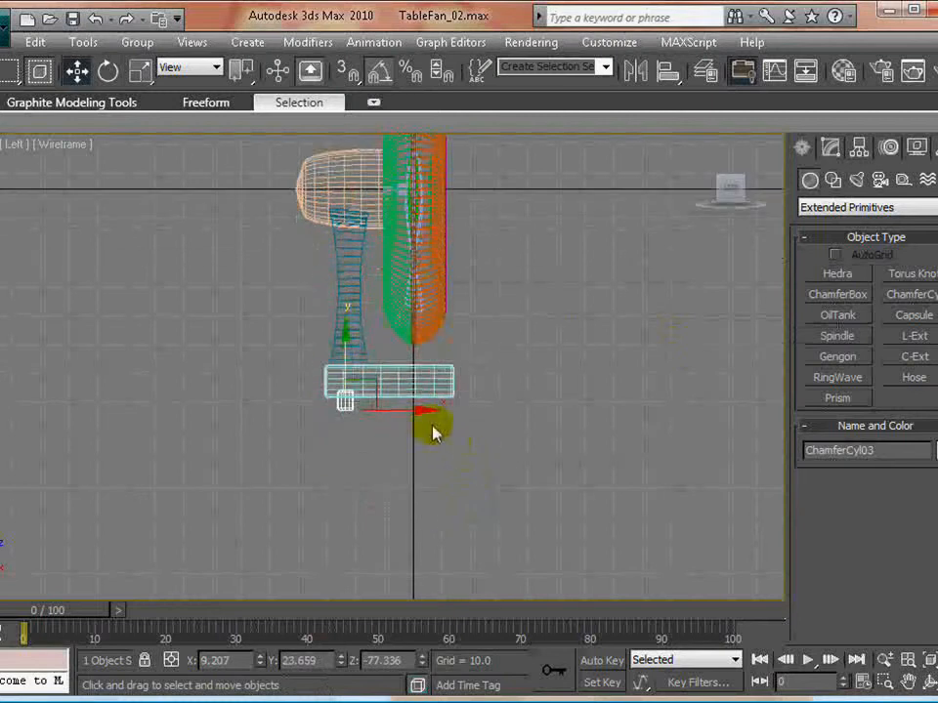
- Set the cylinder's height to 2.38, fillet to 0.268, height segments to 4 and sides to 14, and seat it under the base
{"action": "scroll", "coordinate": [362, 449], "scroll_direction": "up", "scroll_amount": 4}
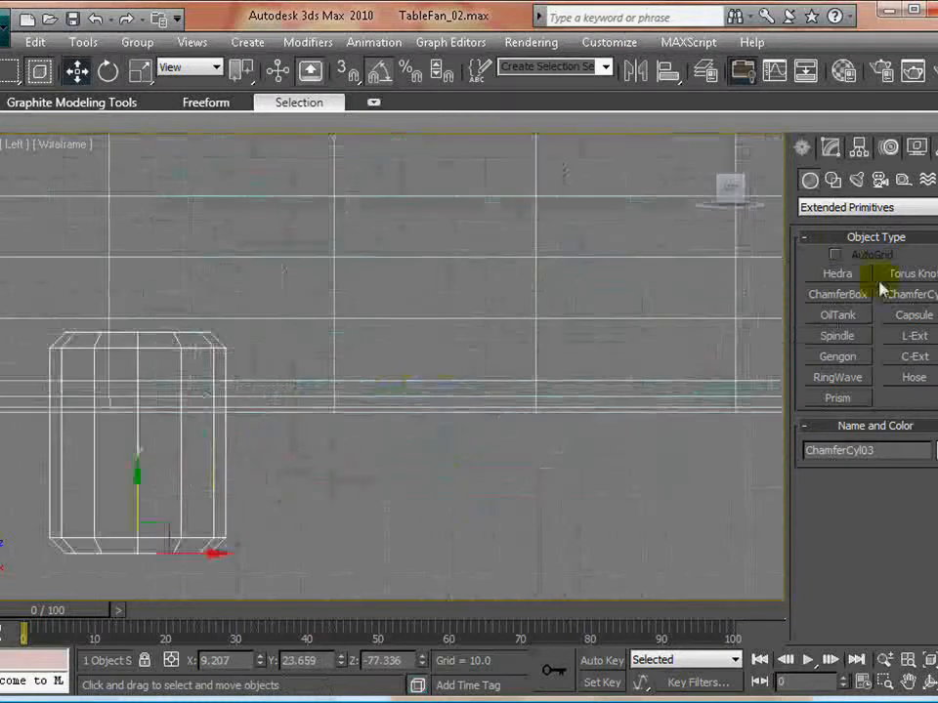
{"action": "left_click", "coordinate": [831, 146]}
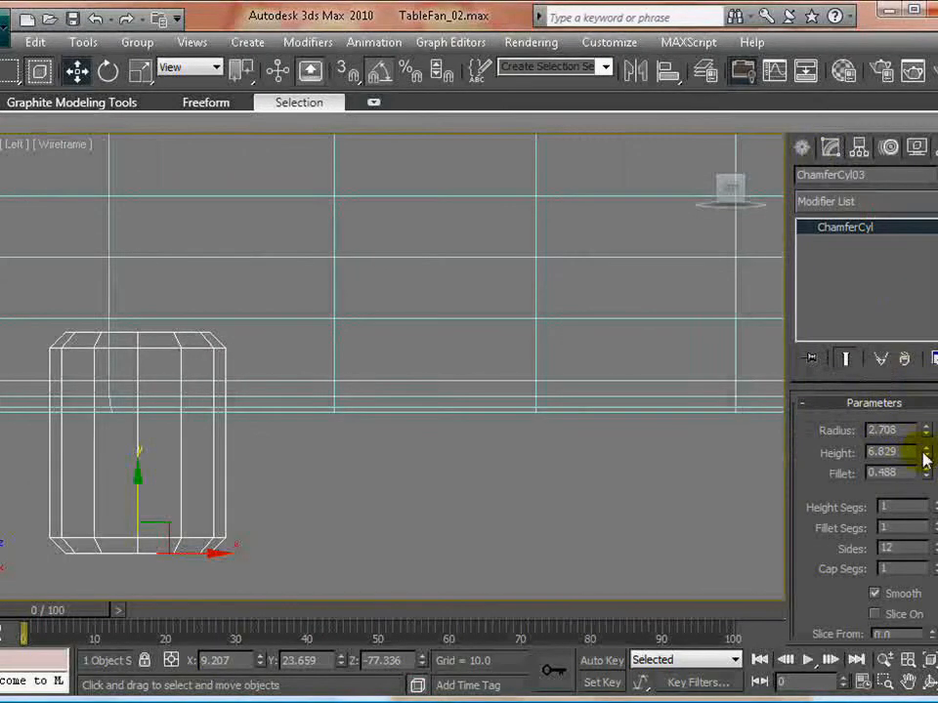
{"action": "middle_click_drag", "start_coordinate": [161, 477], "coordinate": [259, 471]}
{"action": "left_click_drag", "start_coordinate": [233, 475], "coordinate": [234, 548]}
{"action": "middle_click_drag", "start_coordinate": [387, 523], "coordinate": [396, 410]}
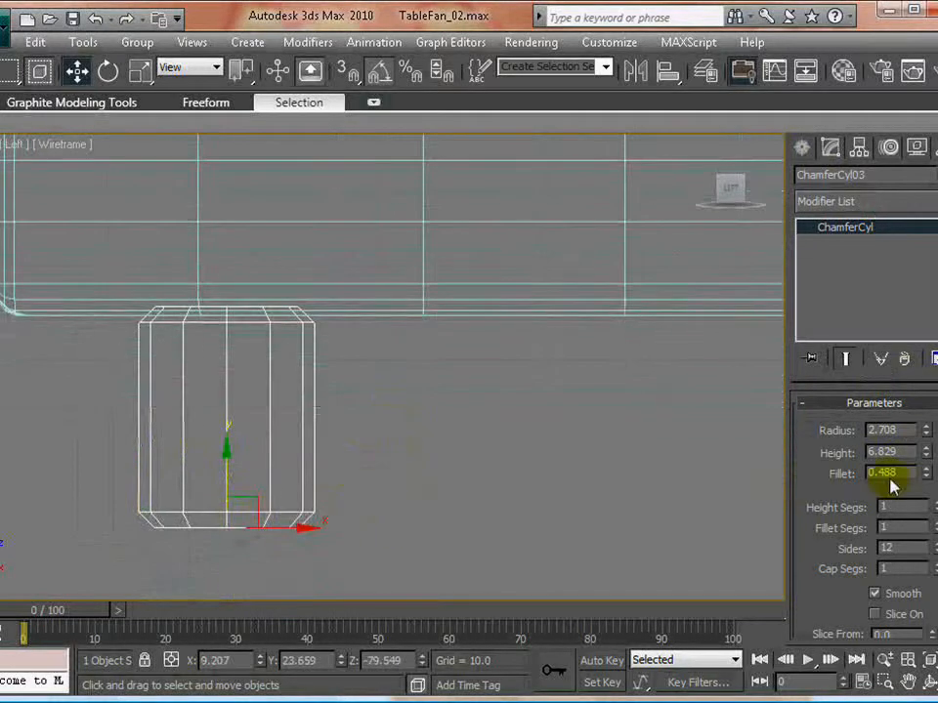
{"action": "left_click_drag", "start_coordinate": [928, 454], "coordinate": [926, 505]}
{"action": "left_click_drag", "start_coordinate": [226, 457], "coordinate": [227, 320]}
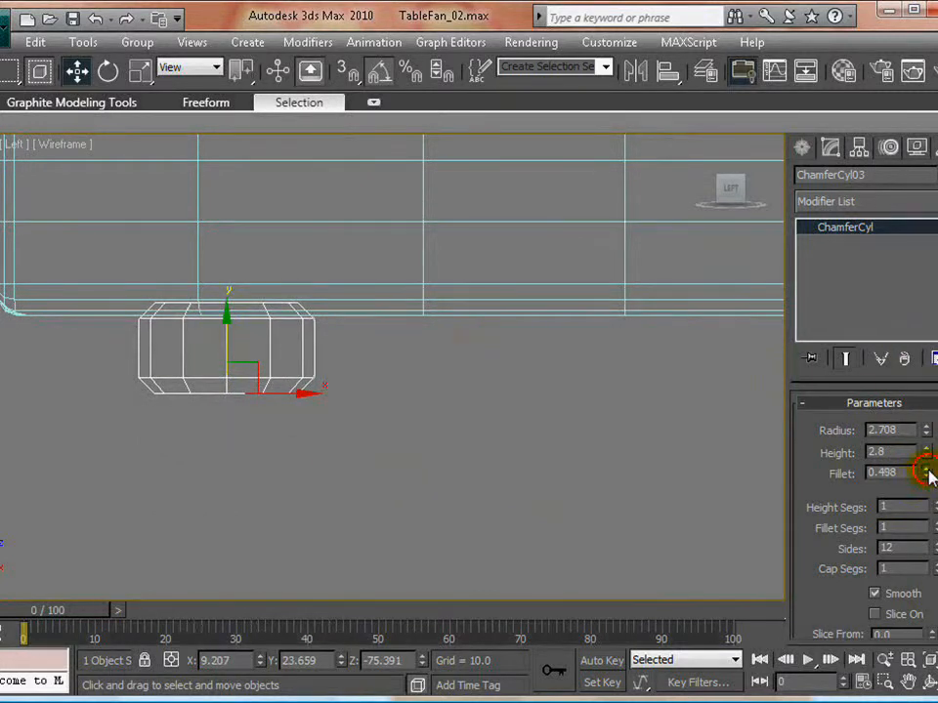
{"action": "left_click_drag", "start_coordinate": [928, 476], "coordinate": [927, 489]}
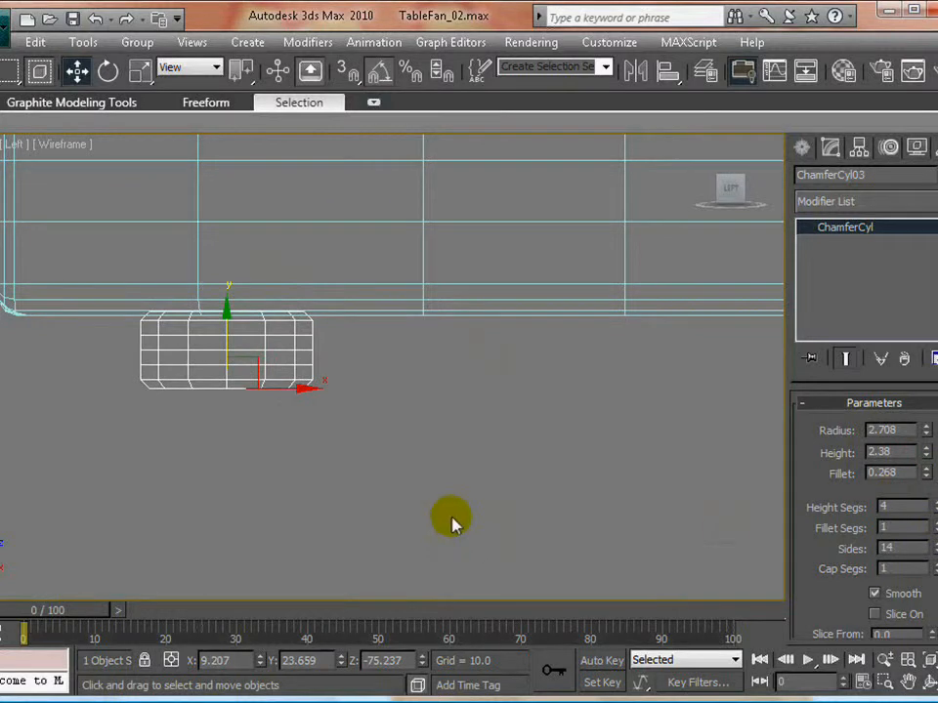
- Apply a Taper modifier to the cylinder foot with amount 0.44 and curve -0.52
{"action": "key", "text": "alt+w"}
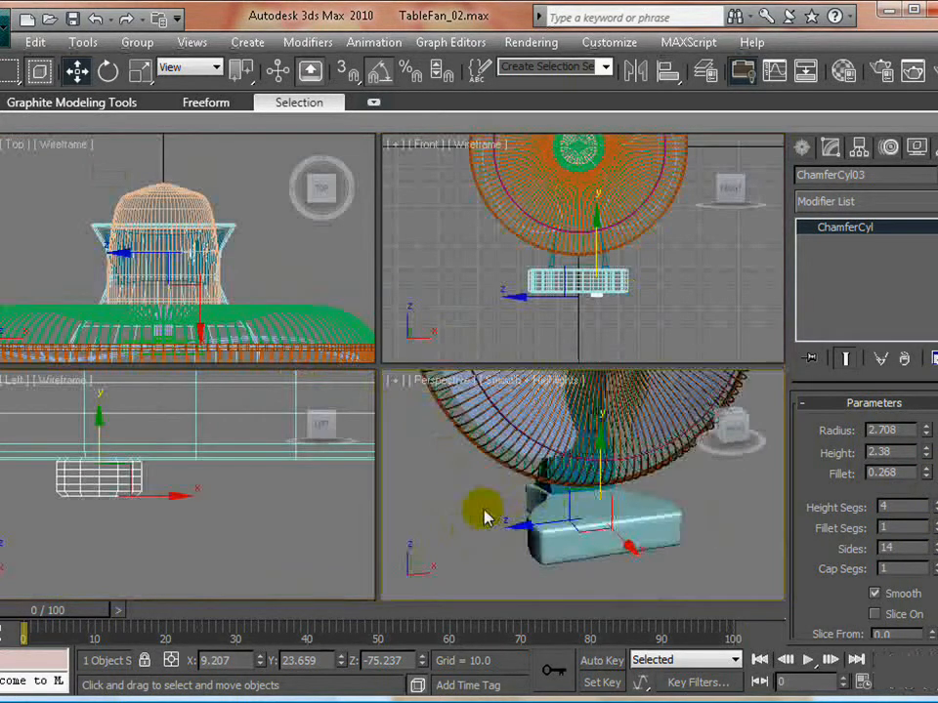
{"action": "key", "text": "alt+w"}
{"action": "middle_click_drag", "start_coordinate": [565, 482], "coordinate": [371, 381], "text": "alt"}
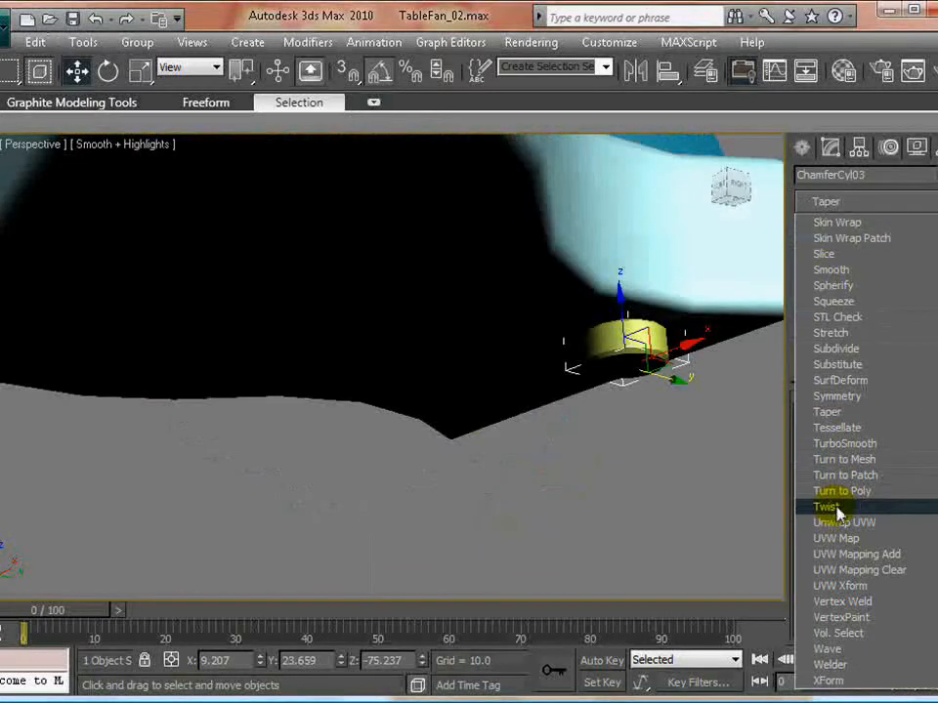
{"action": "left_click", "coordinate": [828, 412]}
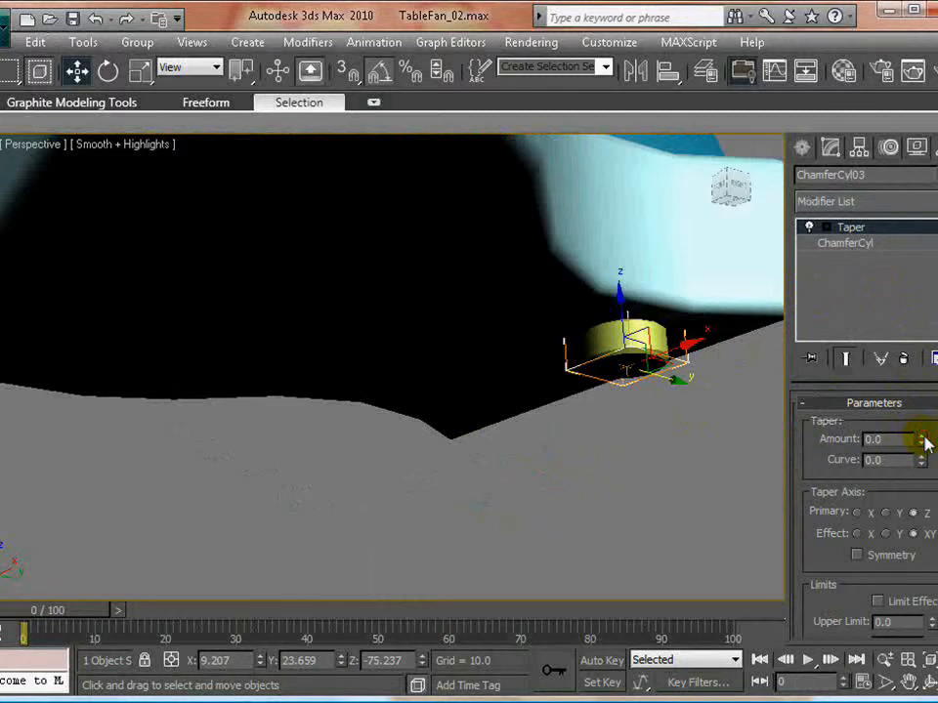
{"action": "left_click_drag", "start_coordinate": [926, 444], "coordinate": [933, 391]}
{"action": "left_click_drag", "start_coordinate": [920, 459], "coordinate": [913, 498]}
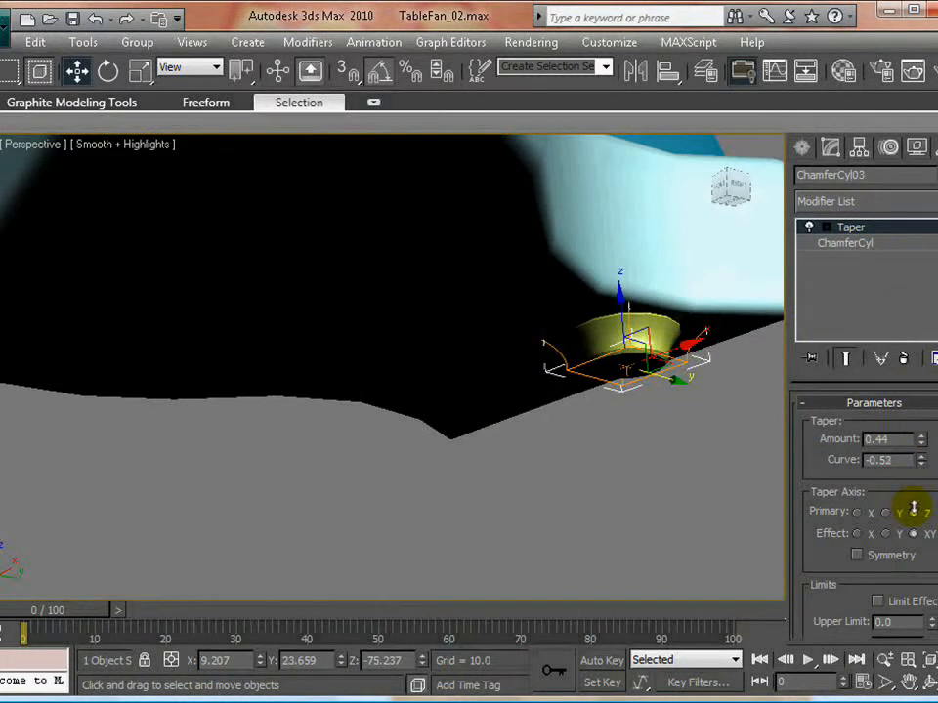
{"action": "left_click", "coordinate": [584, 496]}
{"action": "middle_click_drag", "start_coordinate": [532, 441], "coordinate": [568, 384], "text": "alt"}
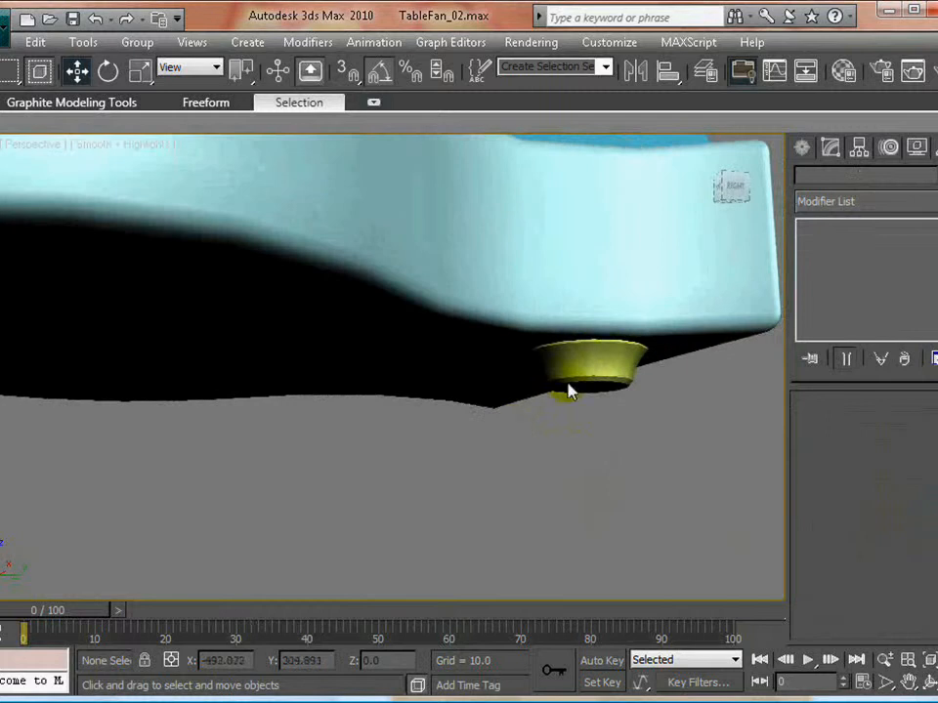
- Hide everything except the tapered foot and raise its chamfer cylinder's sides to 25
{"action": "left_click", "coordinate": [597, 349]}
{"action": "right_click", "coordinate": [610, 303]}
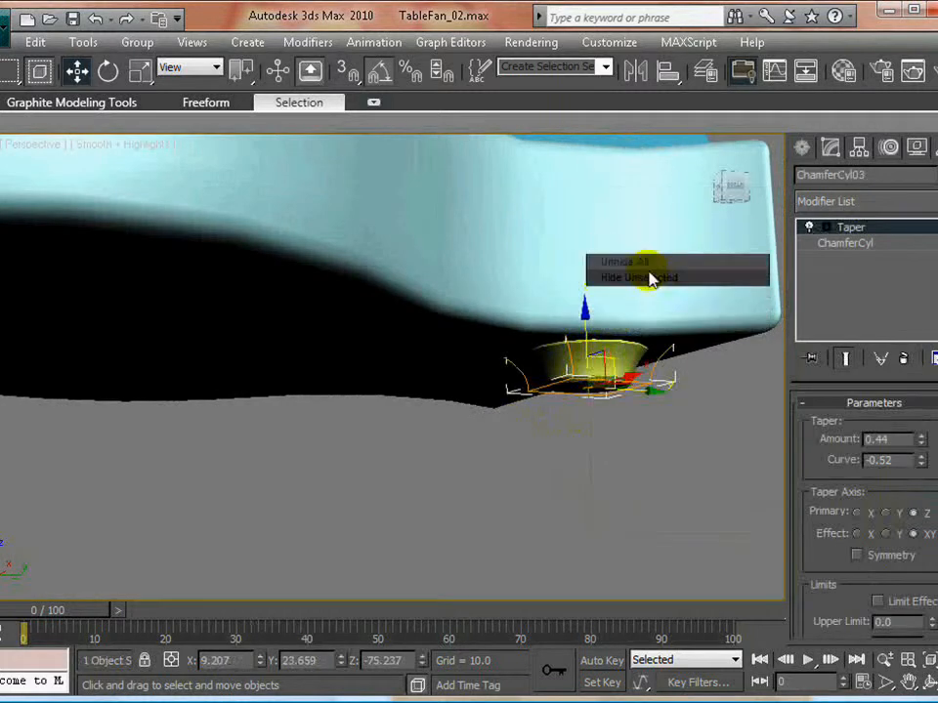
{"action": "left_click", "coordinate": [645, 263]}
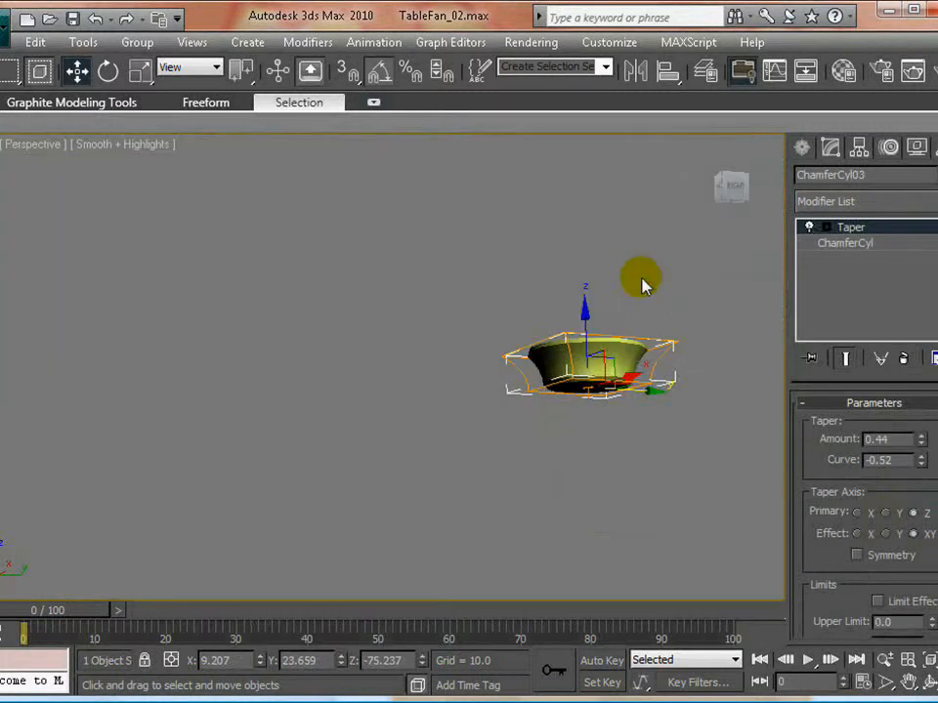
{"action": "left_click", "coordinate": [445, 410]}
{"action": "middle_click_drag", "start_coordinate": [445, 410], "coordinate": [442, 429], "text": "alt"}
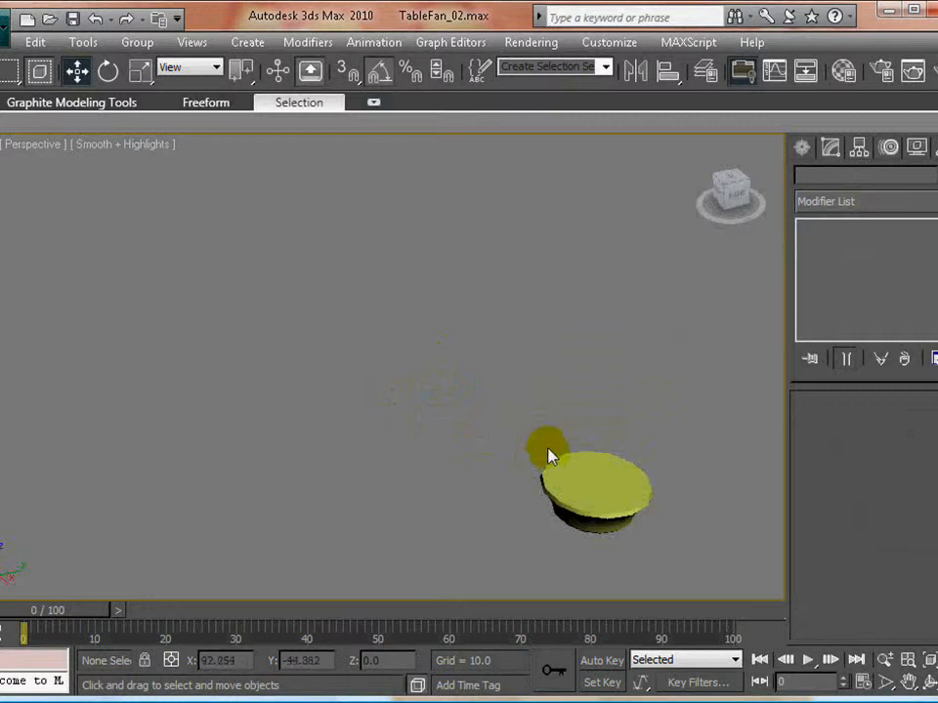
{"action": "middle_click_drag", "start_coordinate": [601, 480], "coordinate": [458, 414]}
{"action": "scroll", "coordinate": [460, 416], "scroll_direction": "up", "scroll_amount": 4}
{"action": "left_click", "coordinate": [487, 446]}
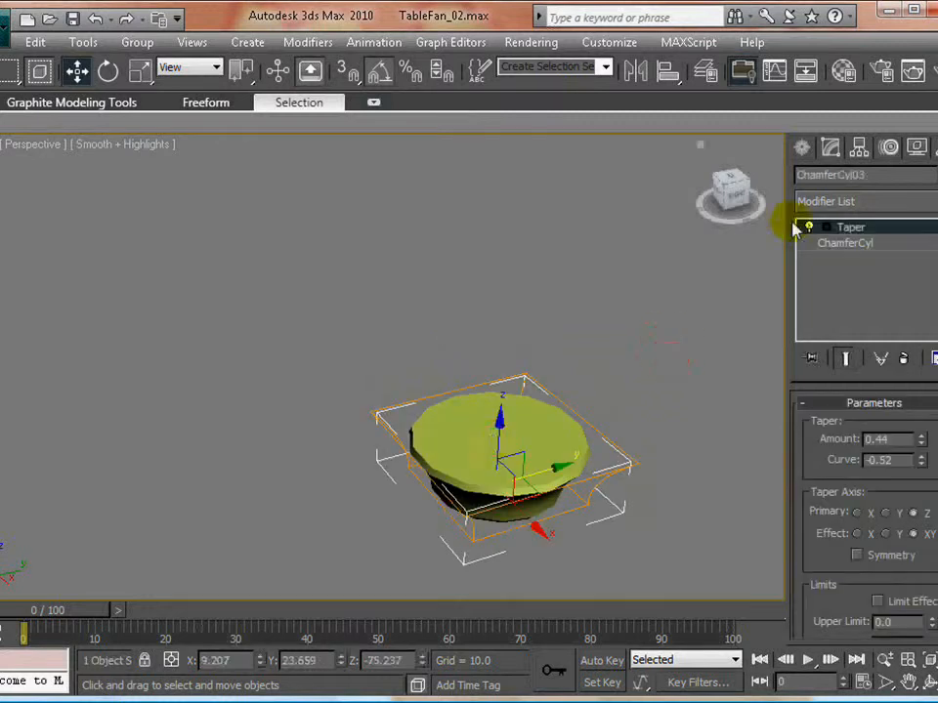
{"action": "left_click", "coordinate": [845, 244]}
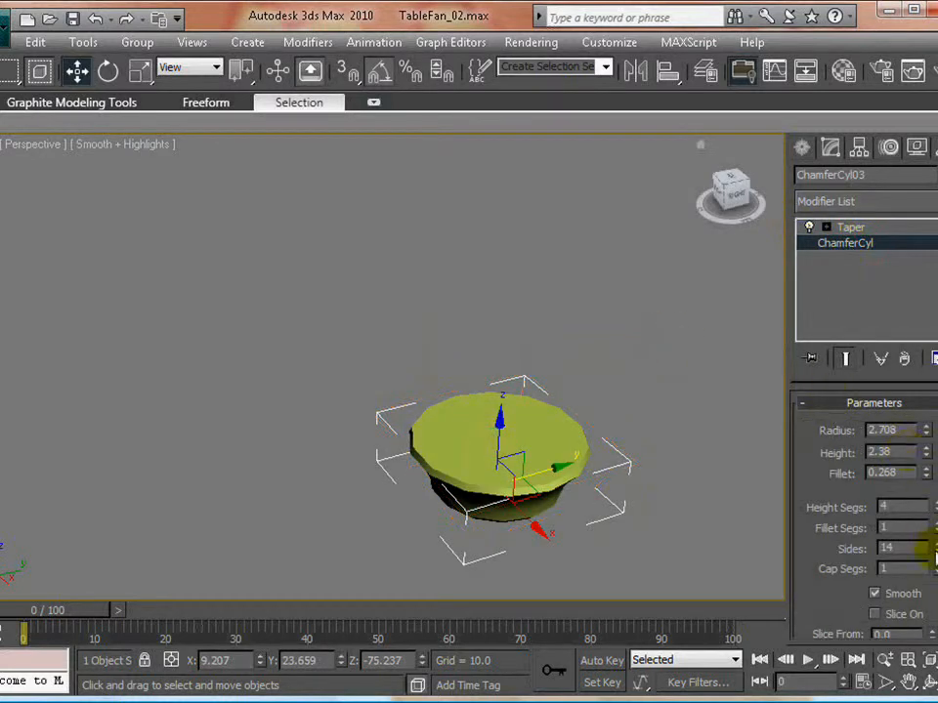
{"action": "left_click", "coordinate": [928, 543]}
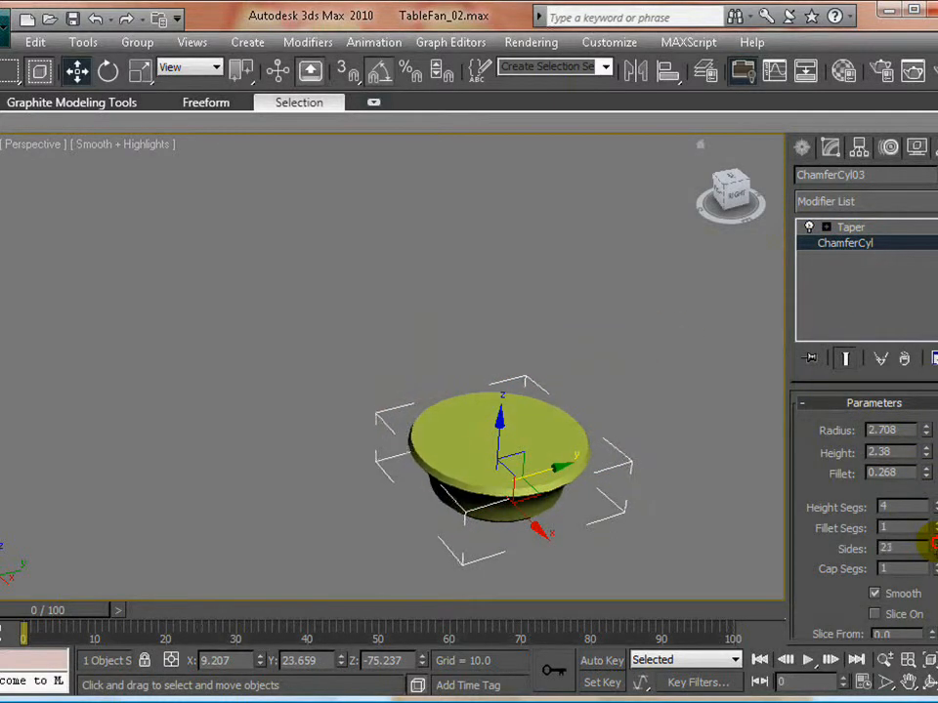
{"action": "left_click", "coordinate": [676, 373]}
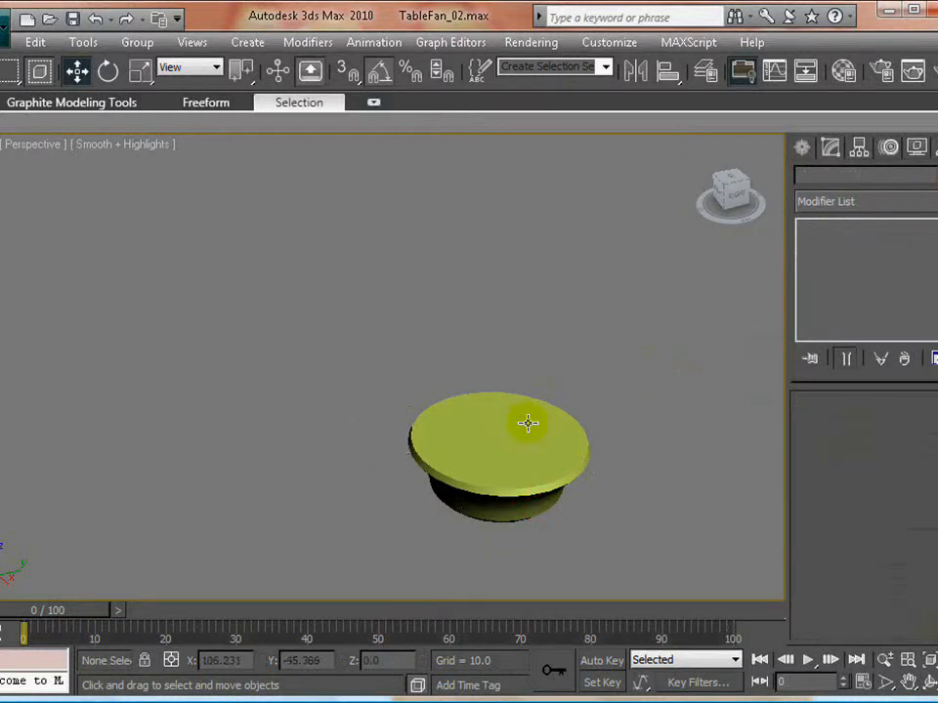
- Unhide all objects, then reduce the foot's radius to about 1.65 and shorten it so it sits against the base's underside
{"action": "right_click", "coordinate": [642, 352]}
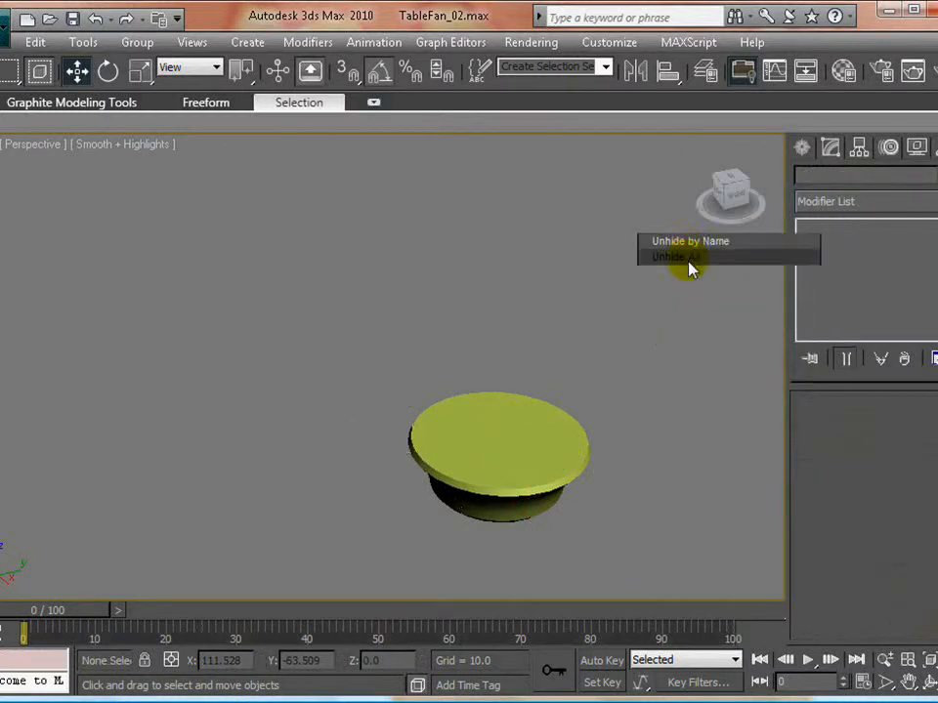
{"action": "left_click", "coordinate": [689, 260]}
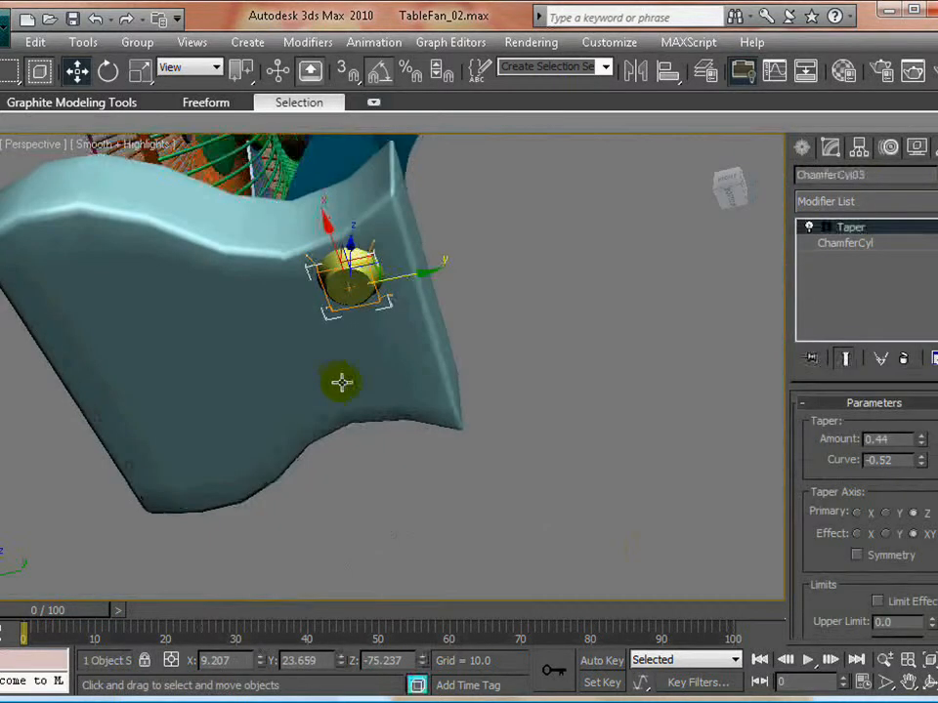
{"action": "scroll", "coordinate": [357, 319], "scroll_direction": "up", "scroll_amount": 2}
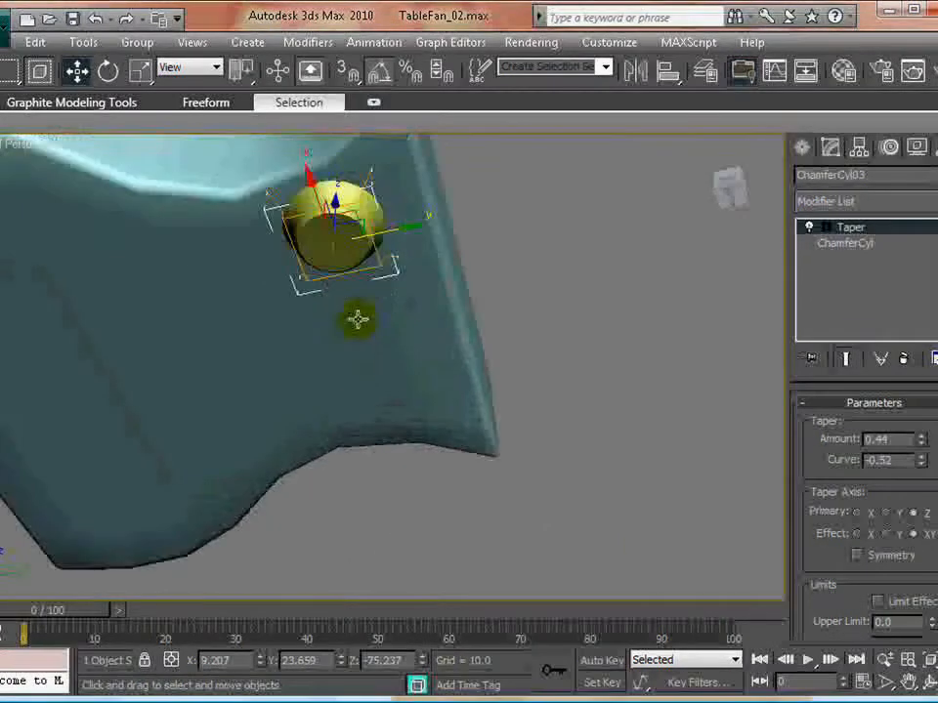
{"action": "middle_click_drag", "start_coordinate": [680, 318], "coordinate": [694, 360]}
{"action": "left_click", "coordinate": [844, 243]}
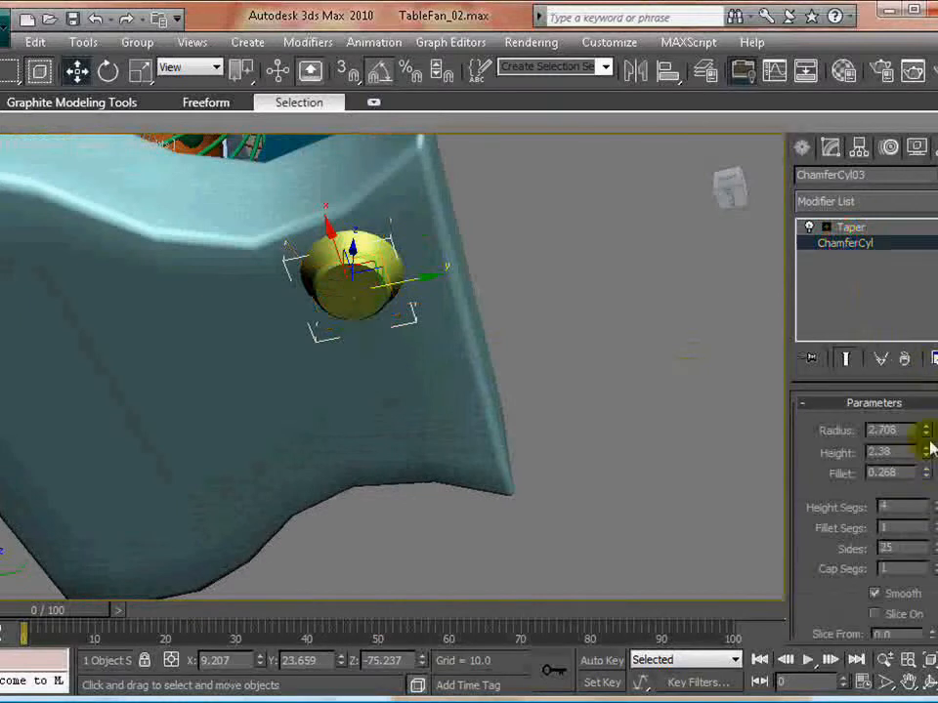
{"action": "left_click_drag", "start_coordinate": [926, 432], "coordinate": [922, 462]}
{"action": "middle_click_drag", "start_coordinate": [330, 320], "coordinate": [192, 379], "text": "alt"}
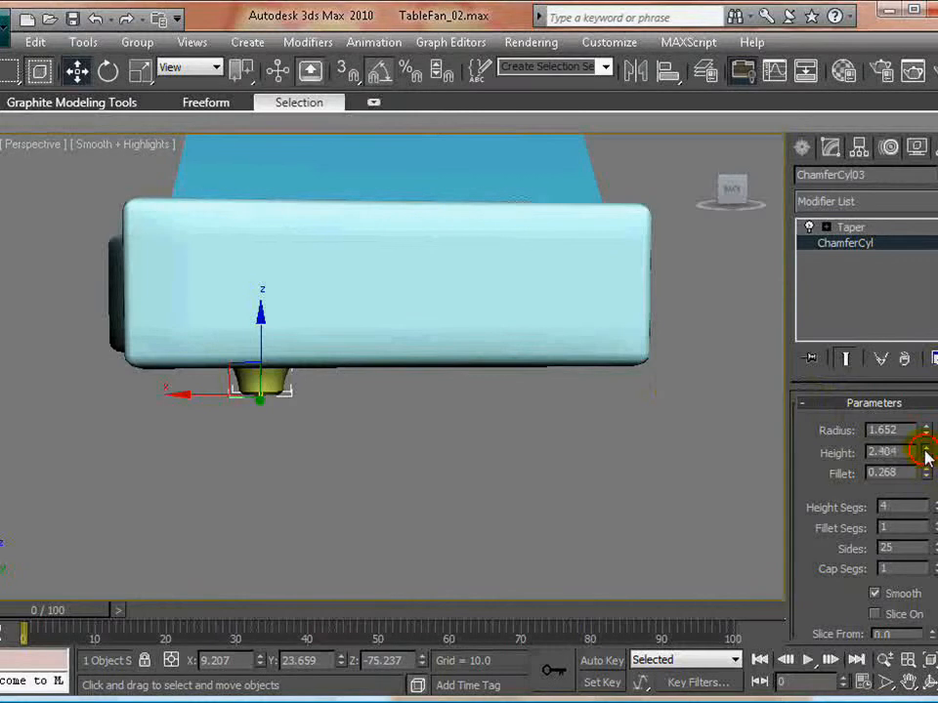
{"action": "left_click_drag", "start_coordinate": [926, 457], "coordinate": [926, 463]}
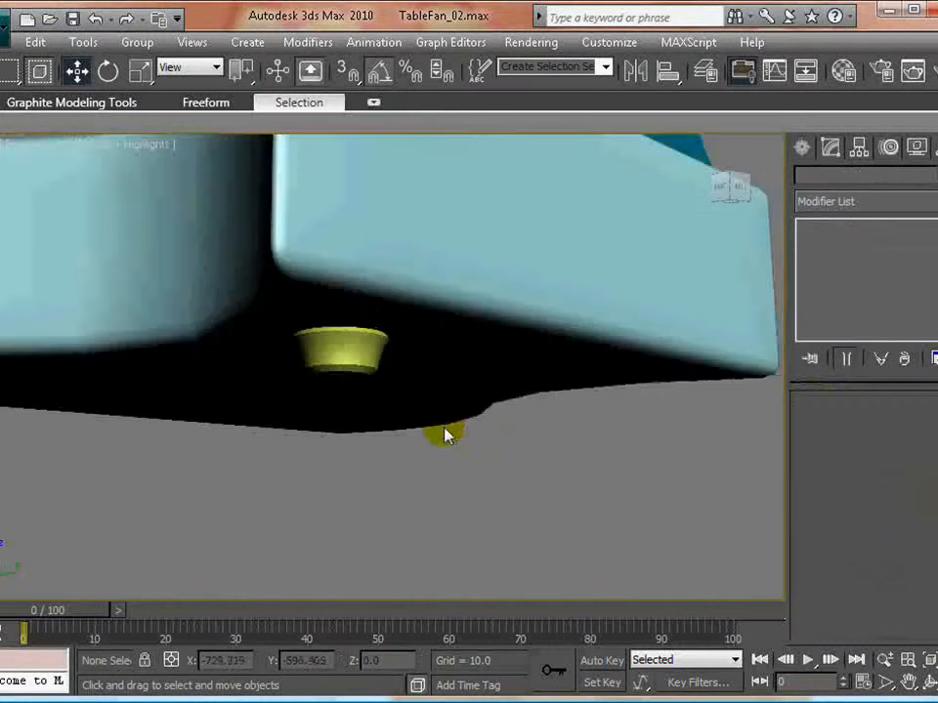
{"action": "scroll", "coordinate": [449, 428], "scroll_direction": "down", "scroll_amount": 3}
- In the maximized Top view, clone the foot along X as an instance to the opposite side of the base, at about X -9.3
{"action": "key", "text": "alt+w"}
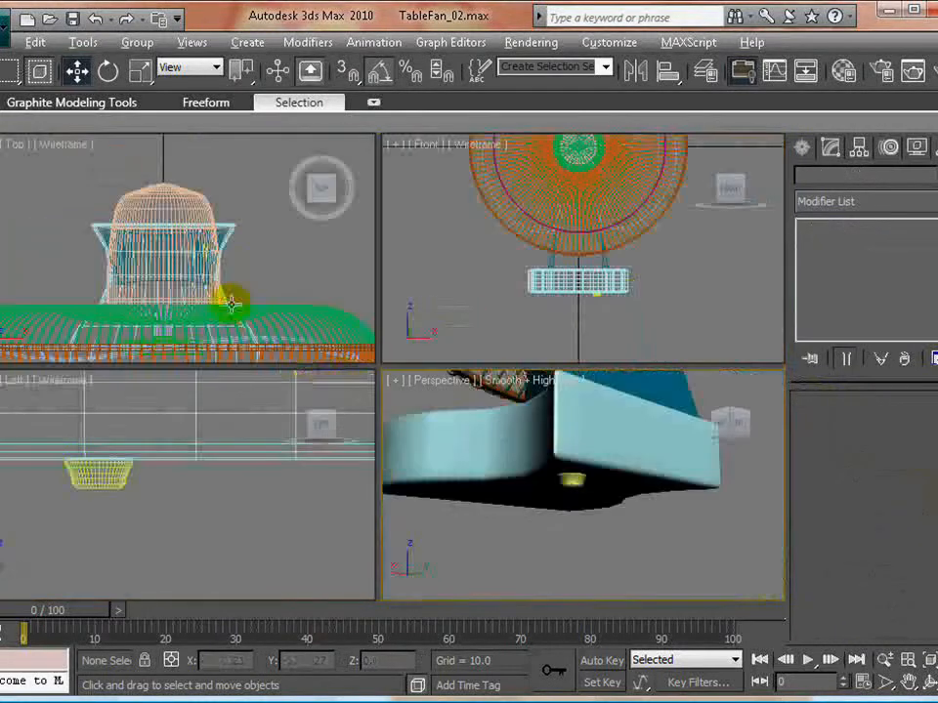
{"action": "left_click", "coordinate": [245, 334]}
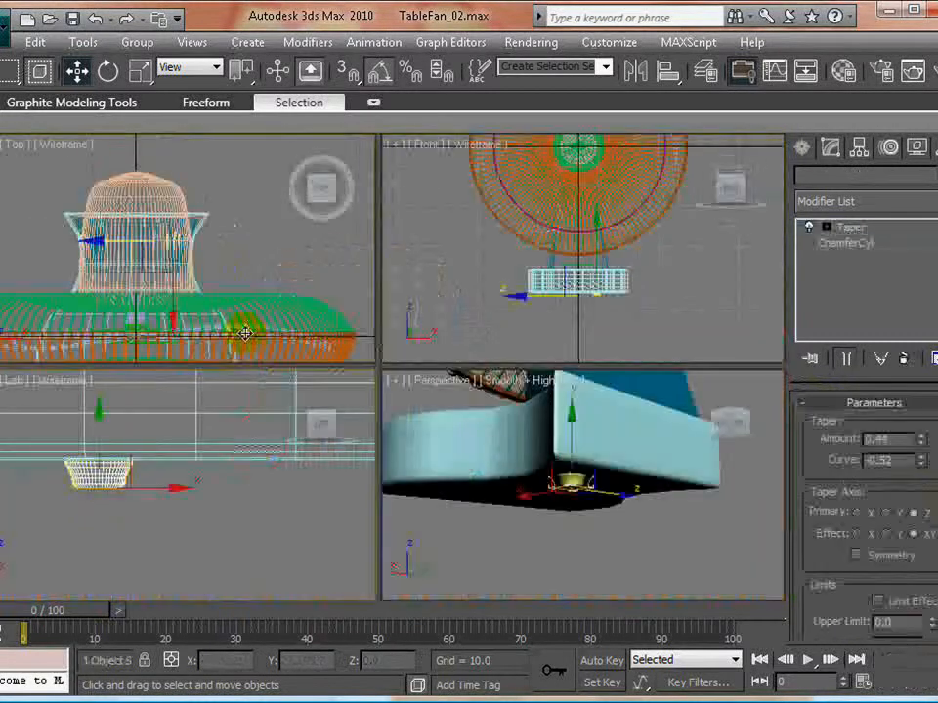
{"action": "key", "text": "alt+w"}
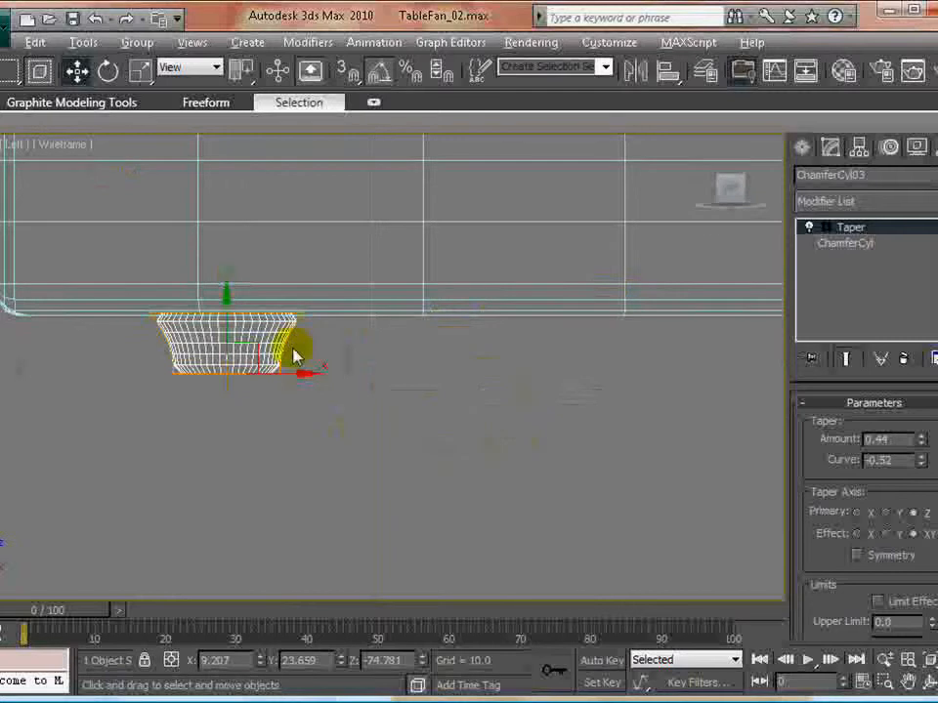
{"action": "key", "text": "alt+w"}
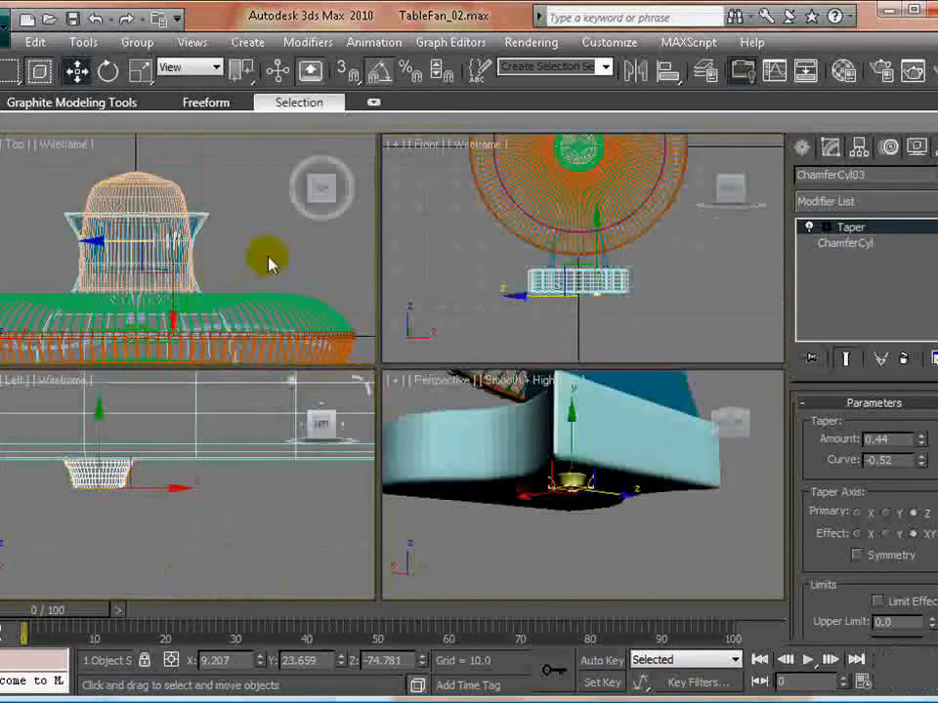
{"action": "key", "text": "alt+w"}
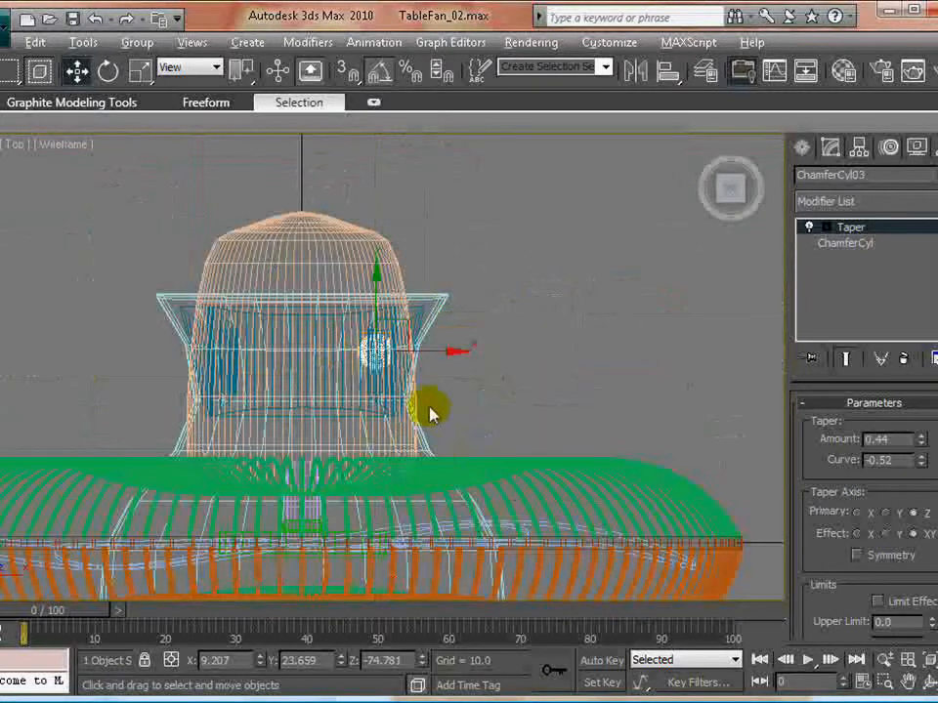
{"action": "left_click_drag", "start_coordinate": [453, 348], "coordinate": [299, 354], "text": "shift"}
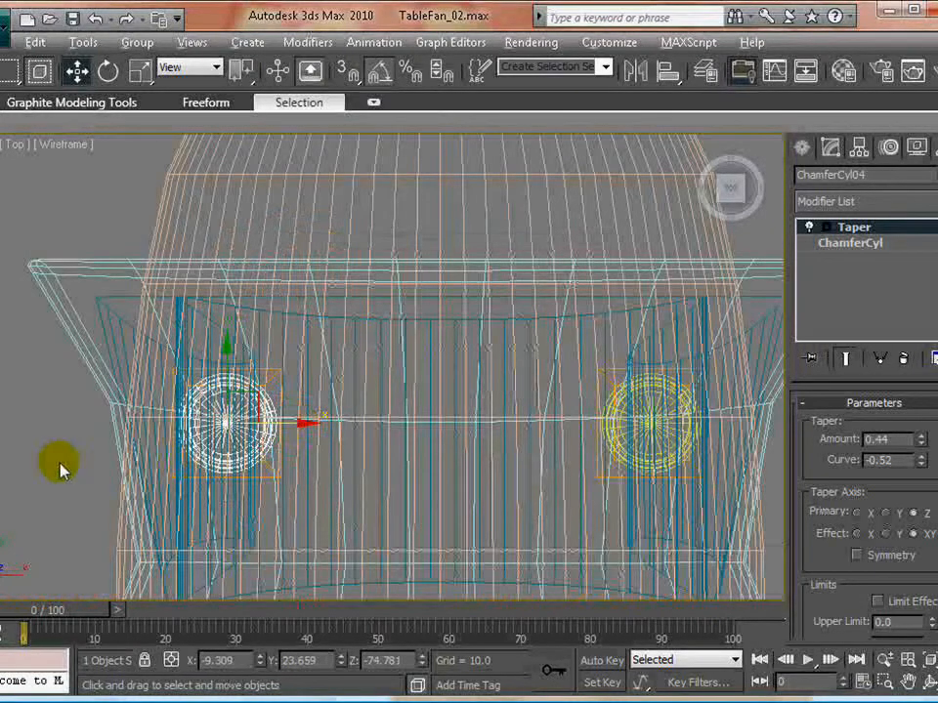
- Select both feet under the base and clone them along Y in the Top view toward the front of the base
{"action": "key", "text": "alt+w"}
{"action": "left_click", "coordinate": [638, 519]}
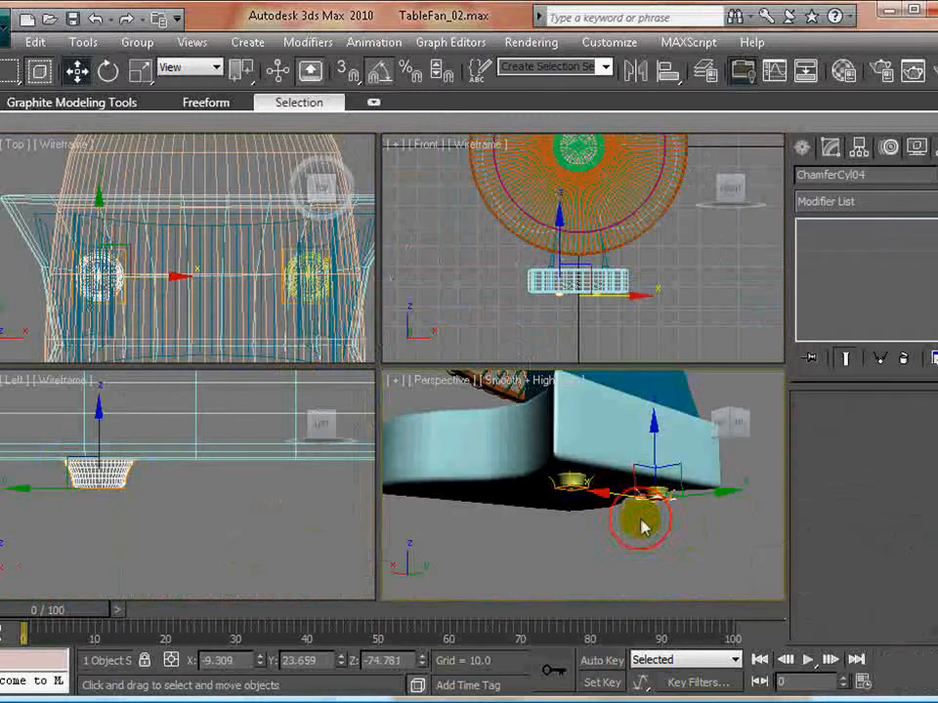
{"action": "scroll", "coordinate": [651, 515], "scroll_direction": "up", "scroll_amount": 2}
{"action": "left_click", "coordinate": [554, 479]}
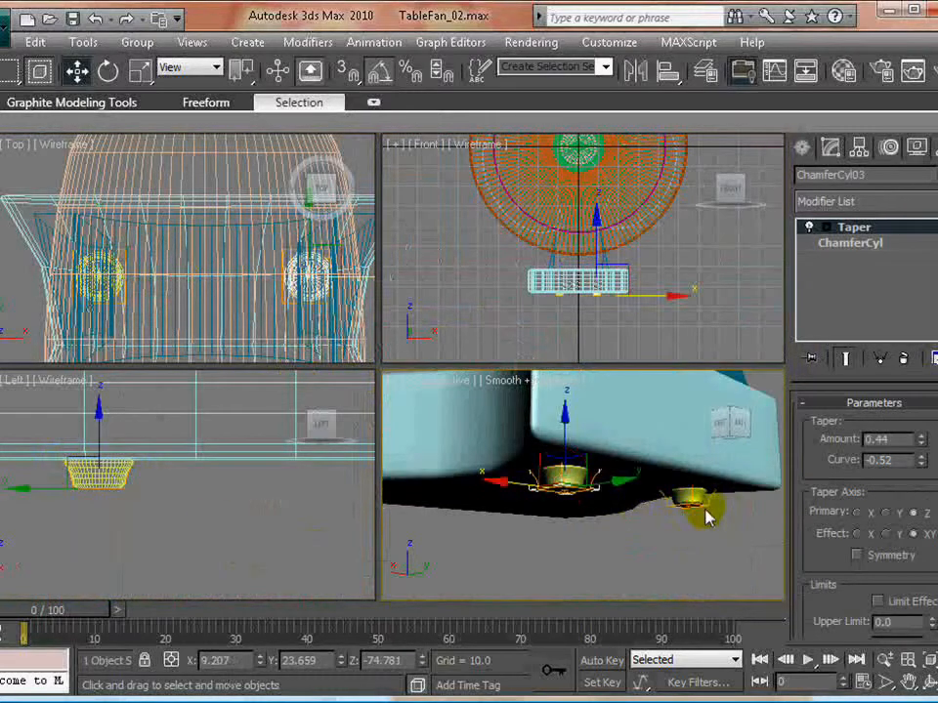
{"action": "left_click", "coordinate": [695, 501], "text": "ctrl"}
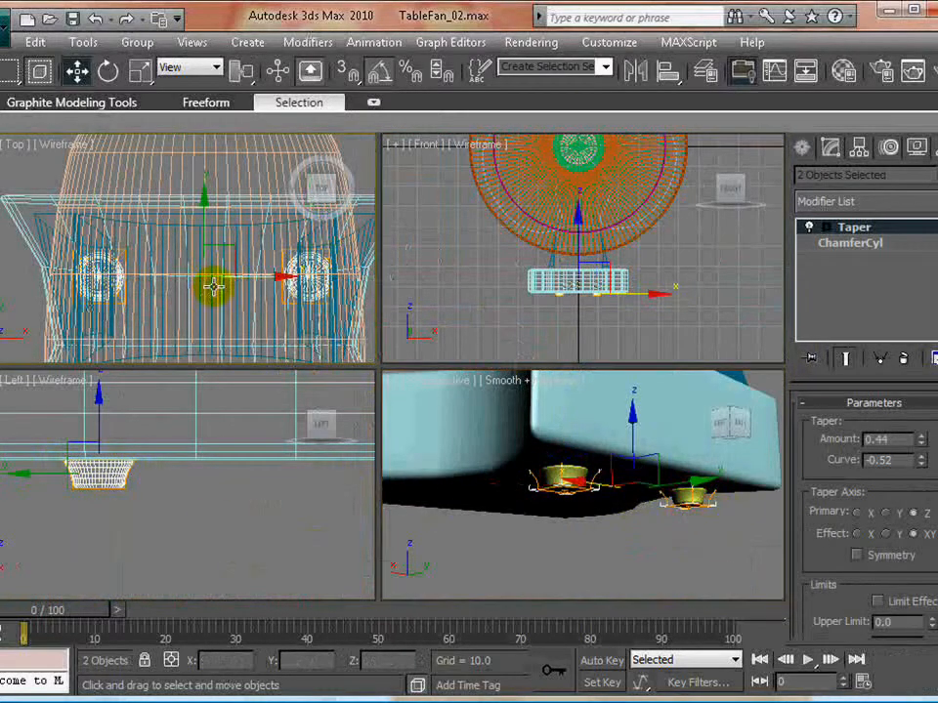
{"action": "scroll", "coordinate": [265, 308], "scroll_direction": "down", "scroll_amount": 4}
{"action": "key", "text": "alt+w"}
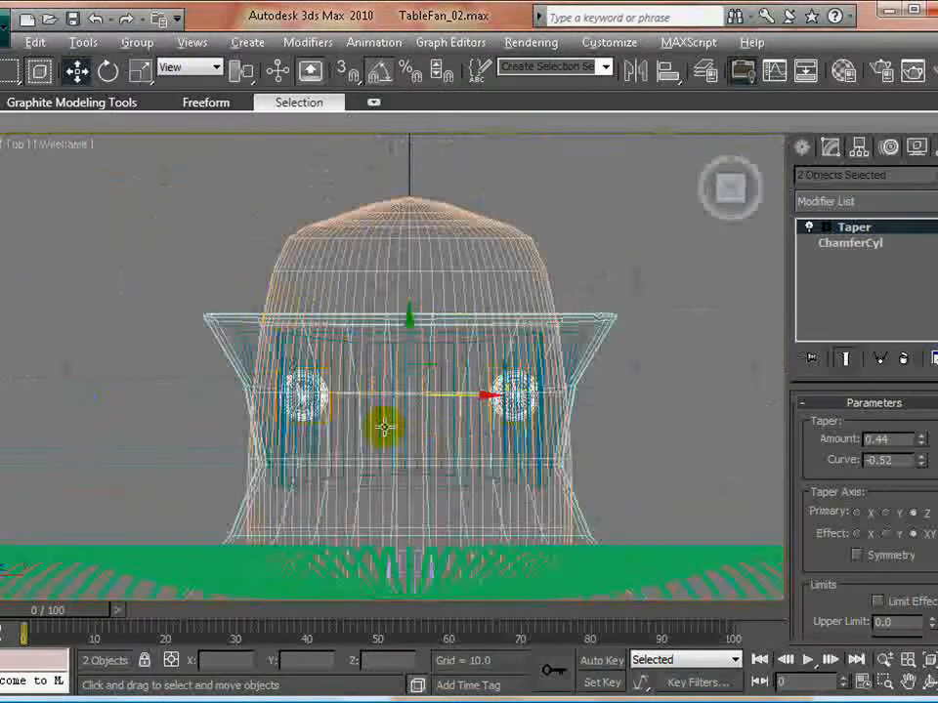
{"action": "middle_click_drag", "start_coordinate": [527, 467], "coordinate": [471, 392]}
{"action": "scroll", "coordinate": [486, 371], "scroll_direction": "down", "scroll_amount": 3}
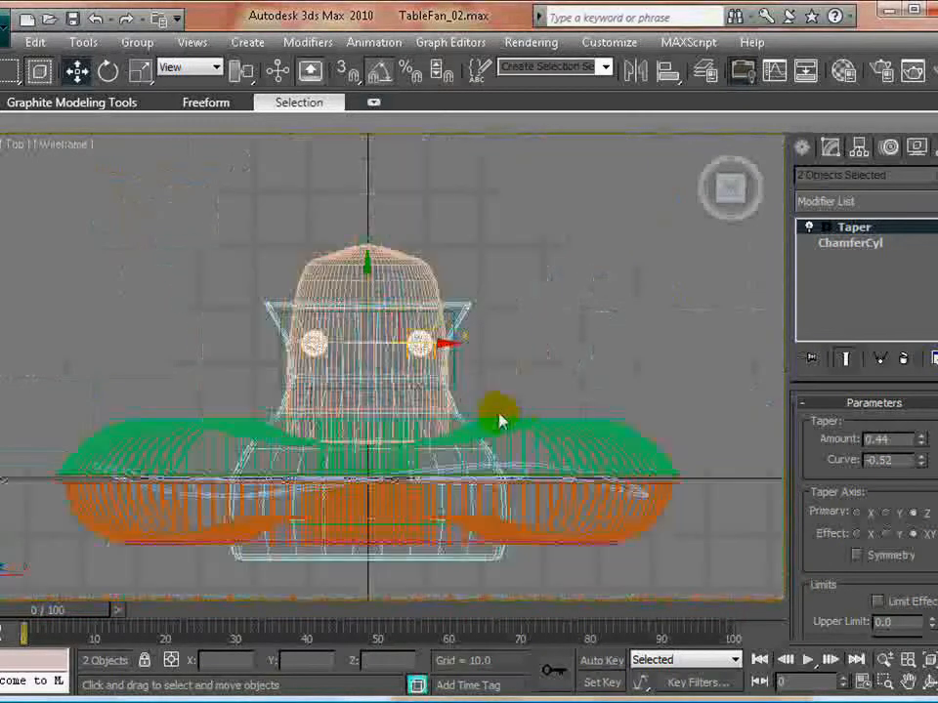
{"action": "left_click_drag", "start_coordinate": [367, 264], "coordinate": [369, 471]}
{"action": "left_click", "coordinate": [408, 479]}
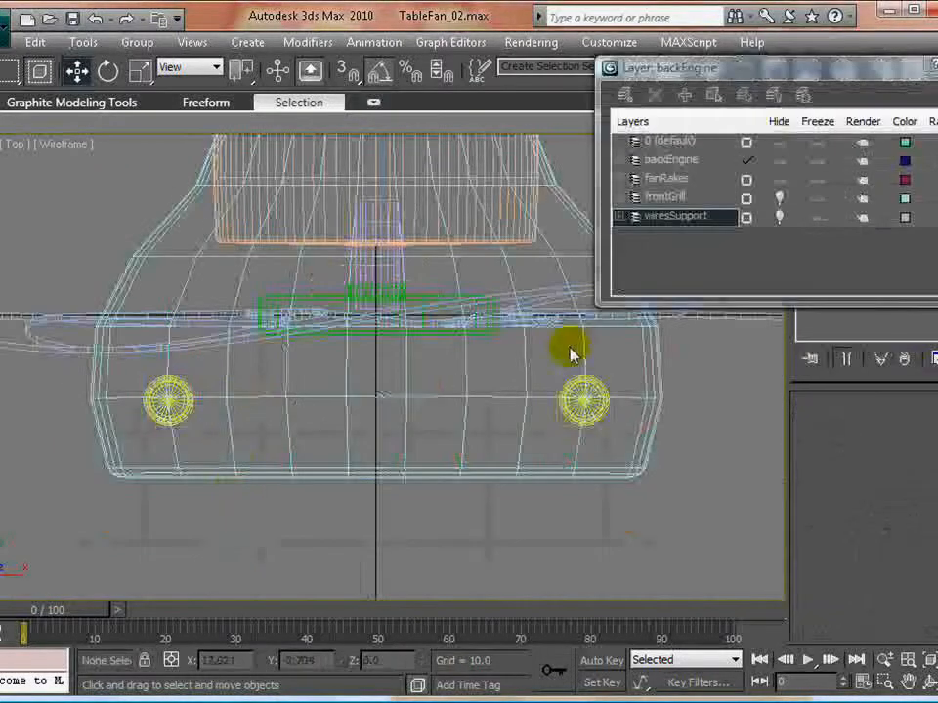
- Render the complete fan in the maximized Perspective view
{"action": "scroll", "coordinate": [569, 347], "scroll_direction": "down", "scroll_amount": 3}
{"action": "middle_click_drag", "start_coordinate": [570, 347], "coordinate": [442, 389]}
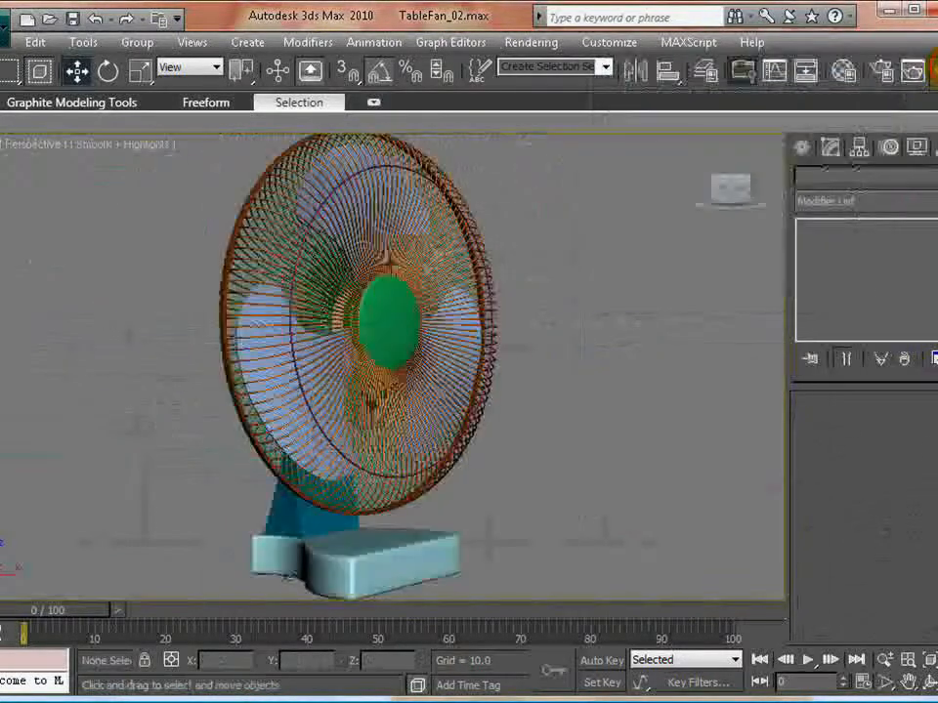
{"action": "key", "text": "shift+q"}
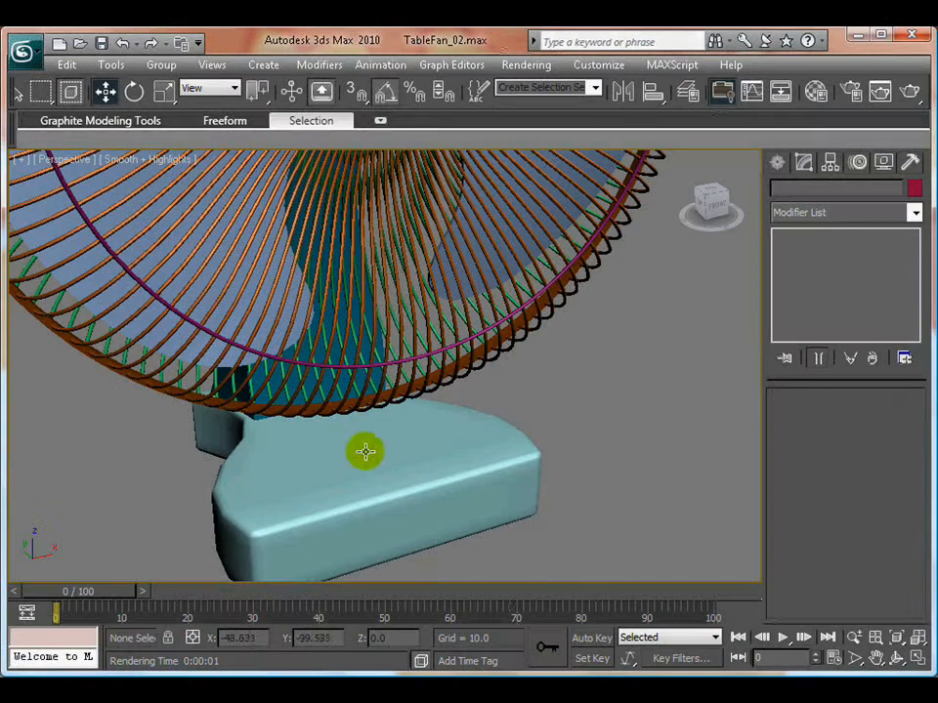
- Hide every object except the FFD-shaped base, and clear the selection
{"action": "left_click", "coordinate": [366, 451]}
{"action": "right_click", "coordinate": [462, 432]}
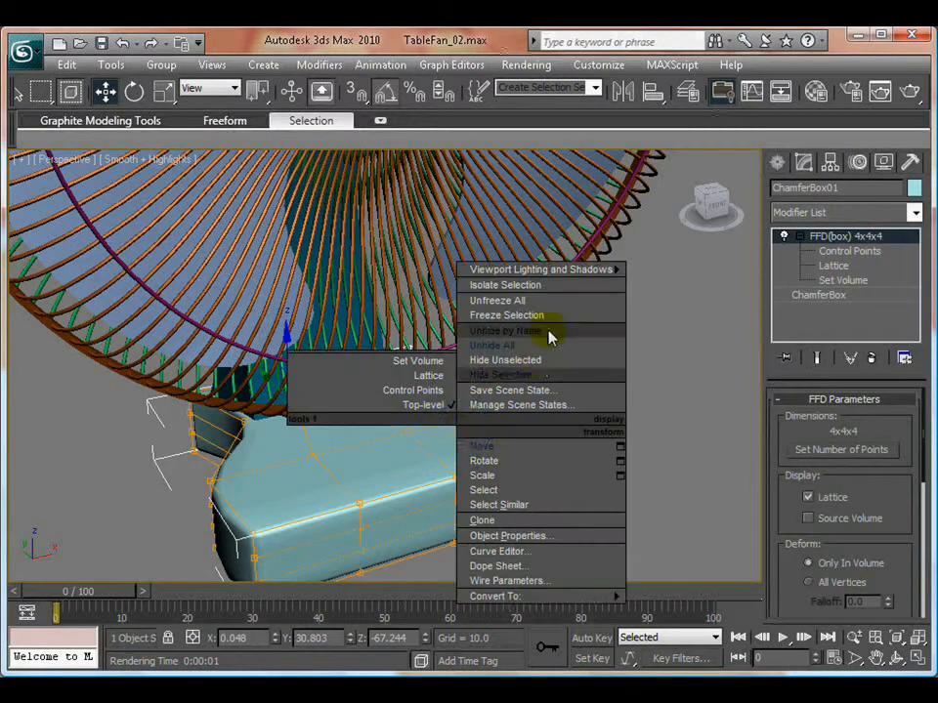
{"action": "left_click", "coordinate": [548, 333]}
{"action": "left_click", "coordinate": [524, 363]}
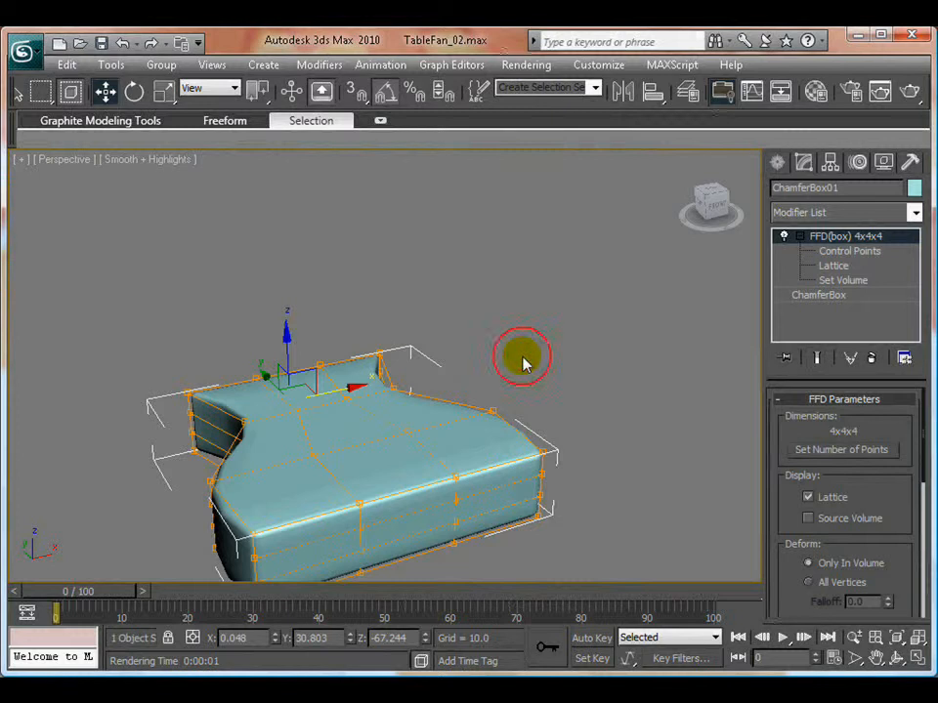
{"action": "left_click", "coordinate": [589, 379]}
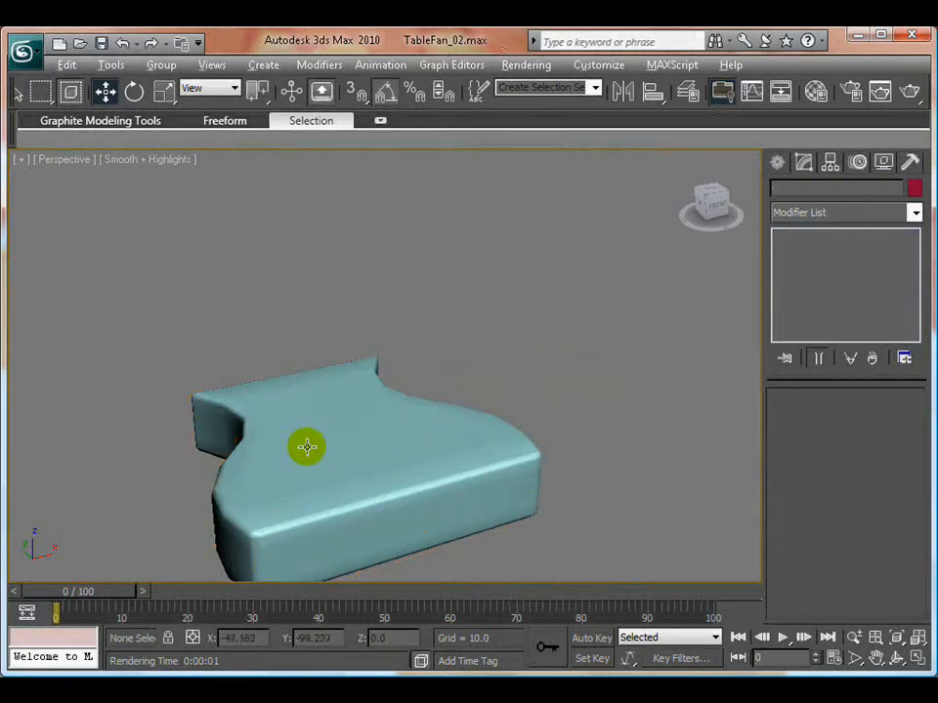
- In the maximized Top view, draw a chamfer box about 25.6 wide and 6.1 long across the front part of the base
{"action": "middle_click_drag", "start_coordinate": [306, 445], "coordinate": [342, 477], "text": "alt"}
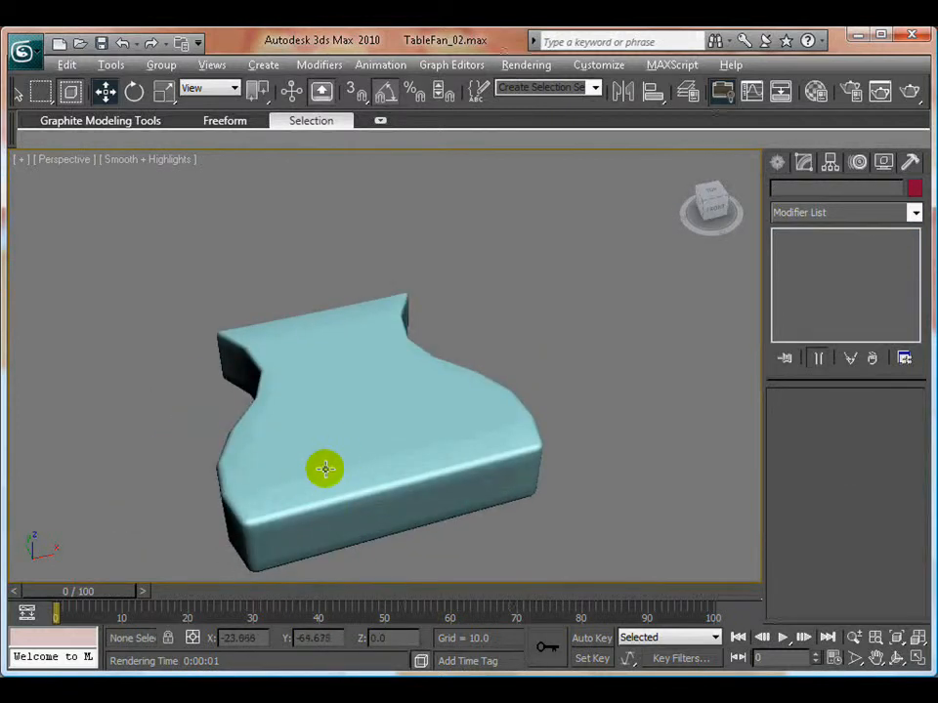
{"action": "key", "text": "alt+w"}
{"action": "middle_click", "coordinate": [273, 318]}
{"action": "key", "text": "alt+w"}
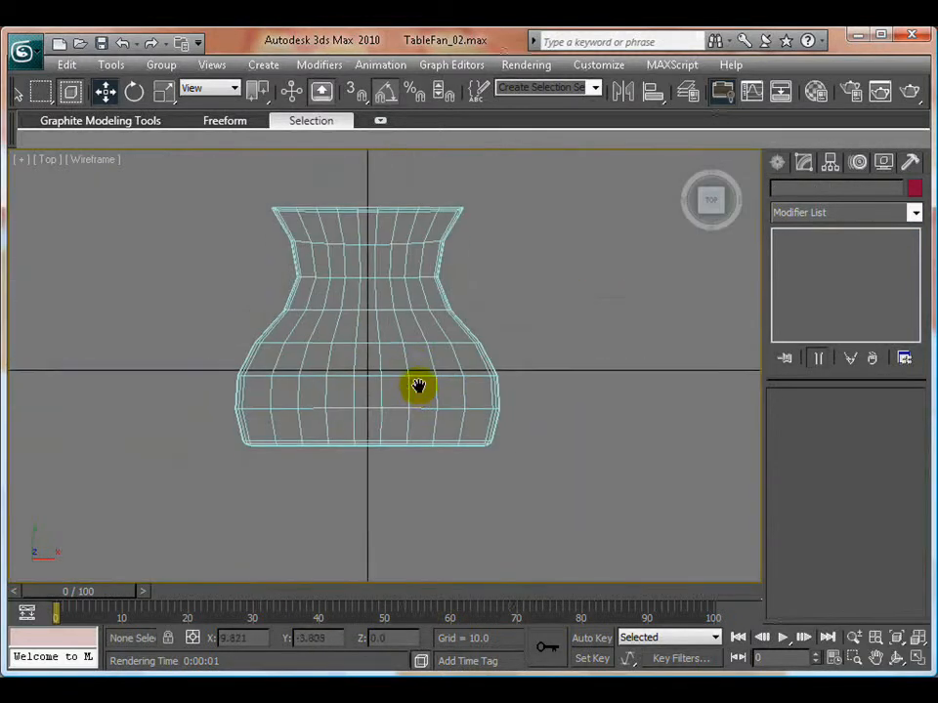
{"action": "scroll", "coordinate": [417, 386], "scroll_direction": "up", "scroll_amount": 4}
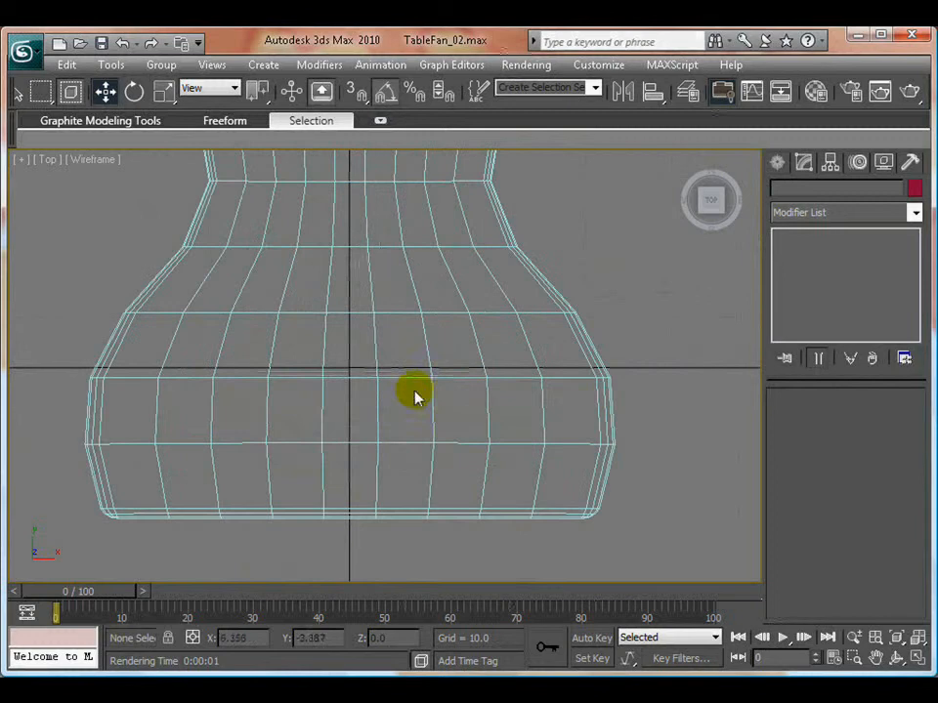
{"action": "left_click", "coordinate": [776, 162]}
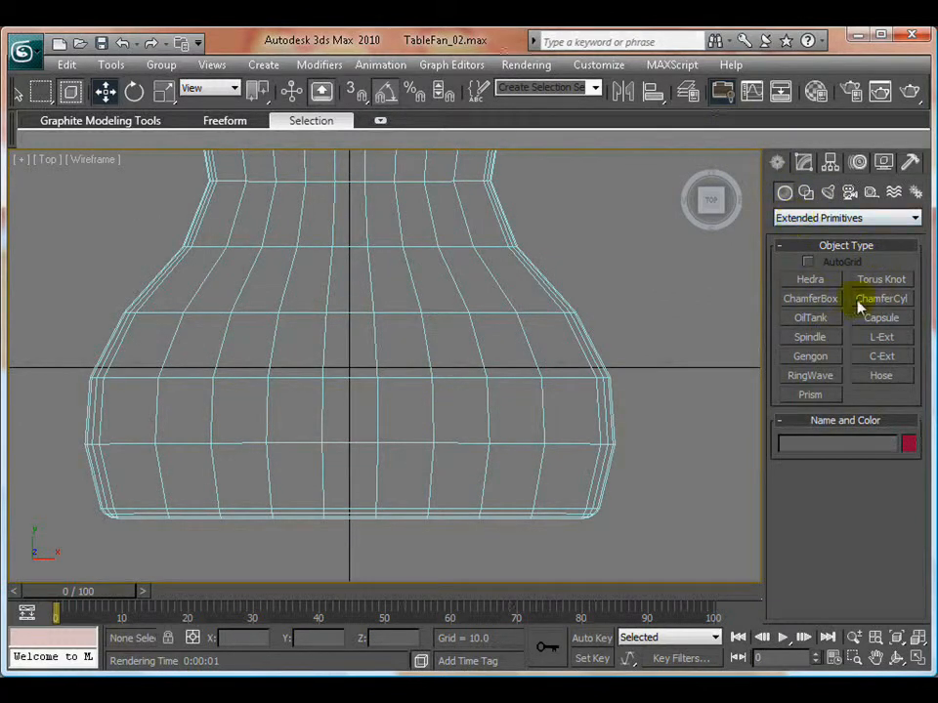
{"action": "left_click", "coordinate": [813, 299]}
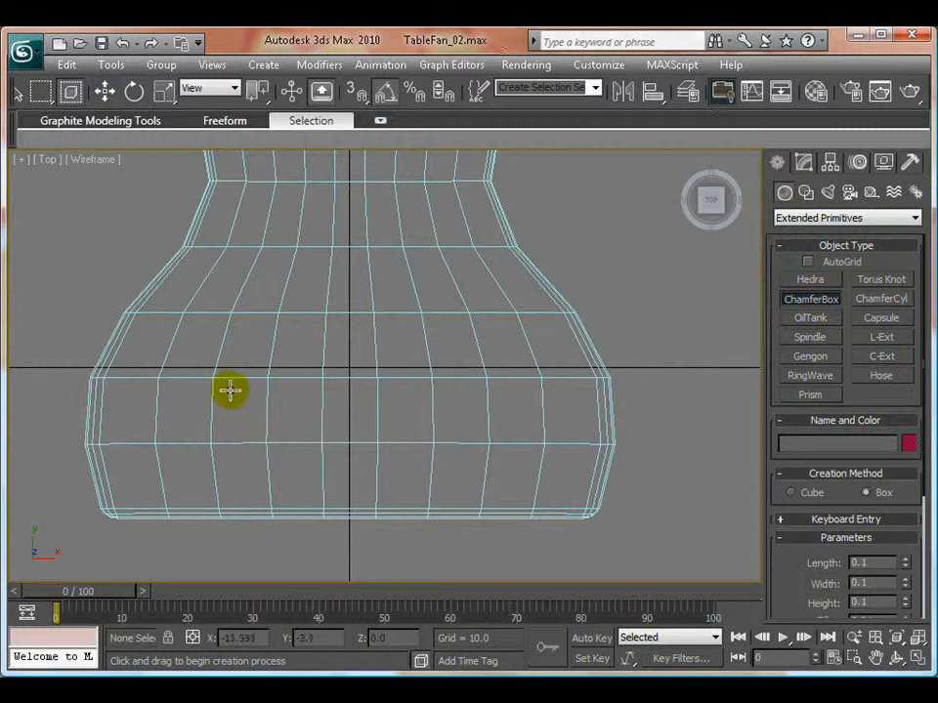
{"action": "left_click_drag", "start_coordinate": [214, 379], "coordinate": [485, 445]}
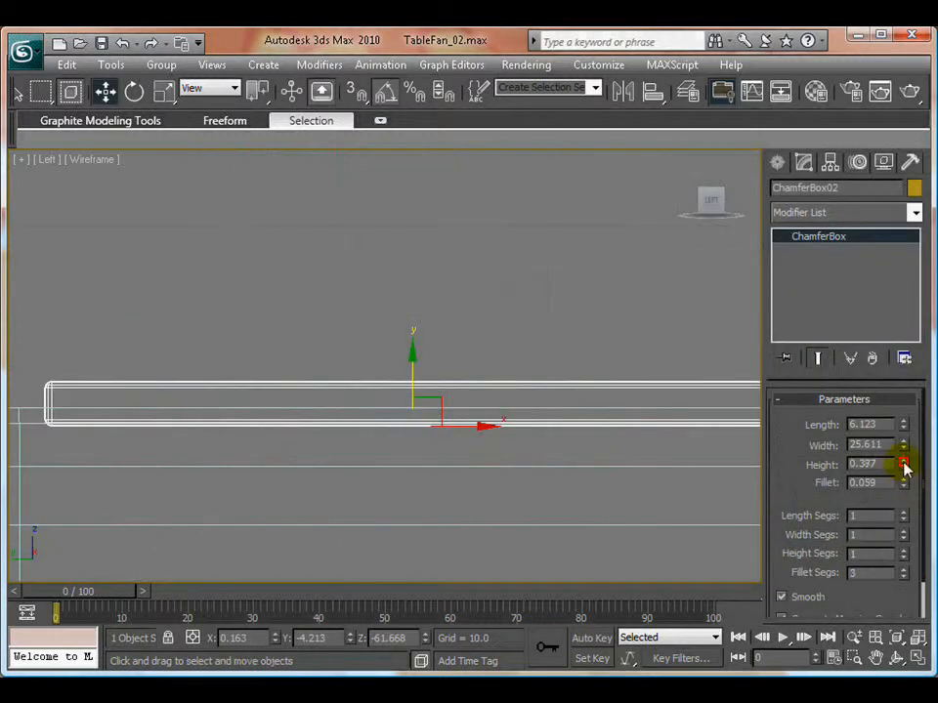
- Reduce the chamfer box's height to 0.297 and fillet to 0.059, and raise it in the Left view onto the base's top surface
{"action": "left_click_drag", "start_coordinate": [903, 469], "coordinate": [900, 465]}
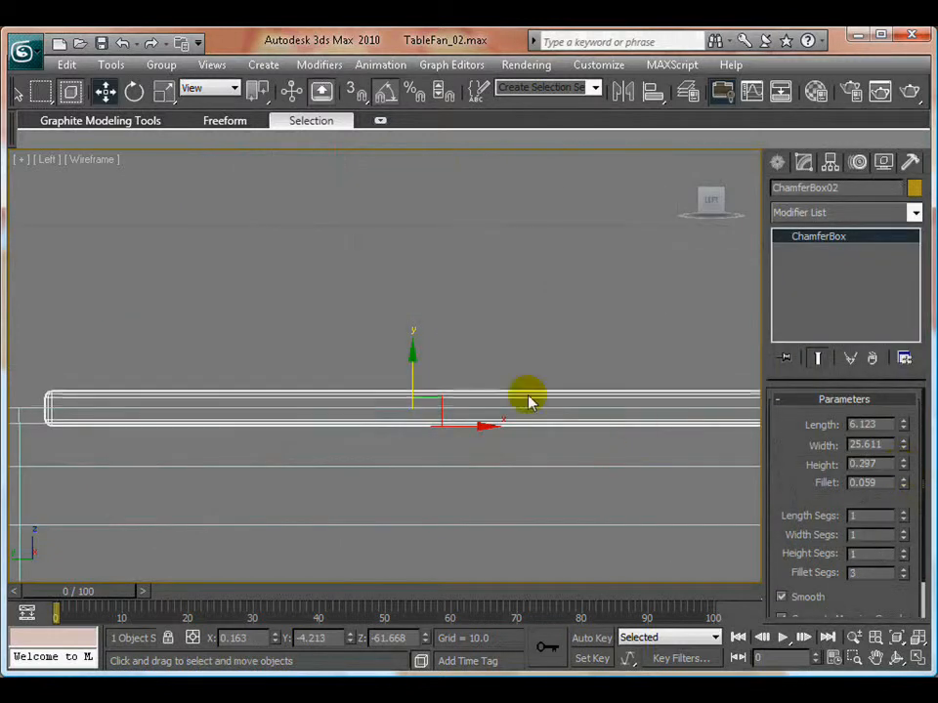
{"action": "left_click_drag", "start_coordinate": [413, 362], "coordinate": [415, 348]}
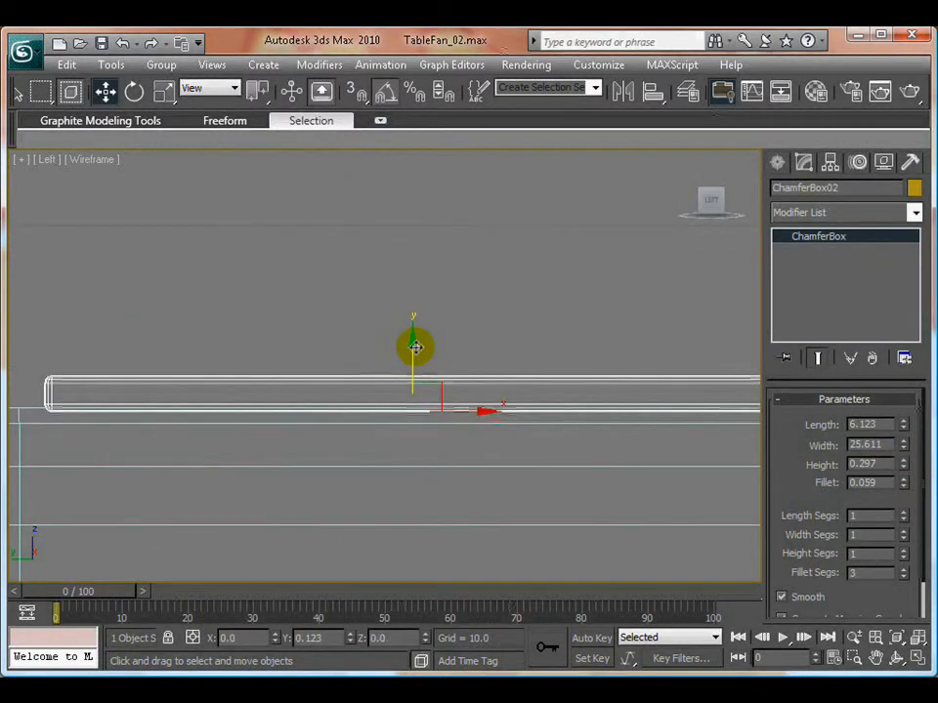
{"action": "key", "text": "alt+w"}
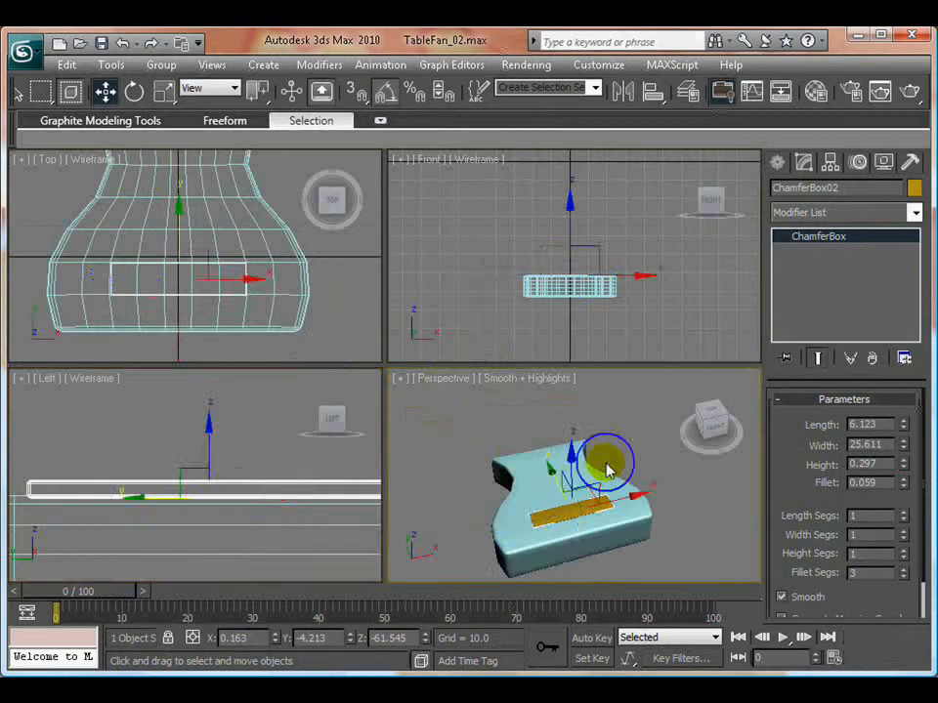
- Lower the thin plate slightly into the base's top surface, to about Z -61.64
{"action": "key", "text": "alt+w"}
{"action": "left_click", "coordinate": [565, 465]}
{"action": "middle_click_drag", "start_coordinate": [346, 462], "coordinate": [460, 284], "text": "alt"}
{"action": "scroll", "coordinate": [412, 443], "scroll_direction": "up", "scroll_amount": 3}
{"action": "scroll", "coordinate": [439, 375], "scroll_direction": "up", "scroll_amount": 3}
{"action": "scroll", "coordinate": [437, 375], "scroll_direction": "up", "scroll_amount": 2}
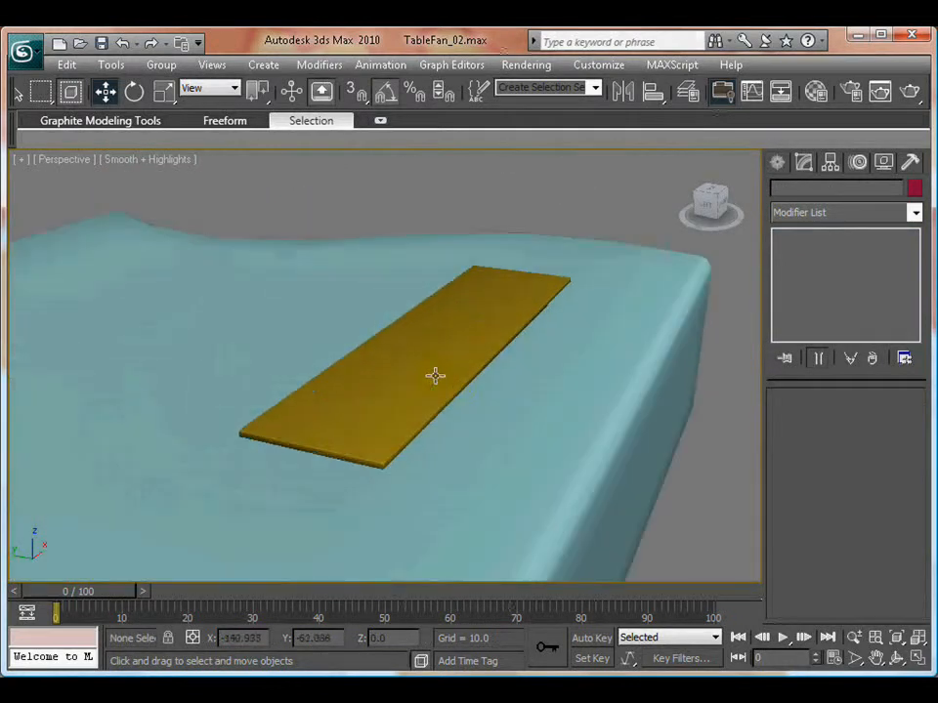
{"action": "left_click", "coordinate": [430, 374]}
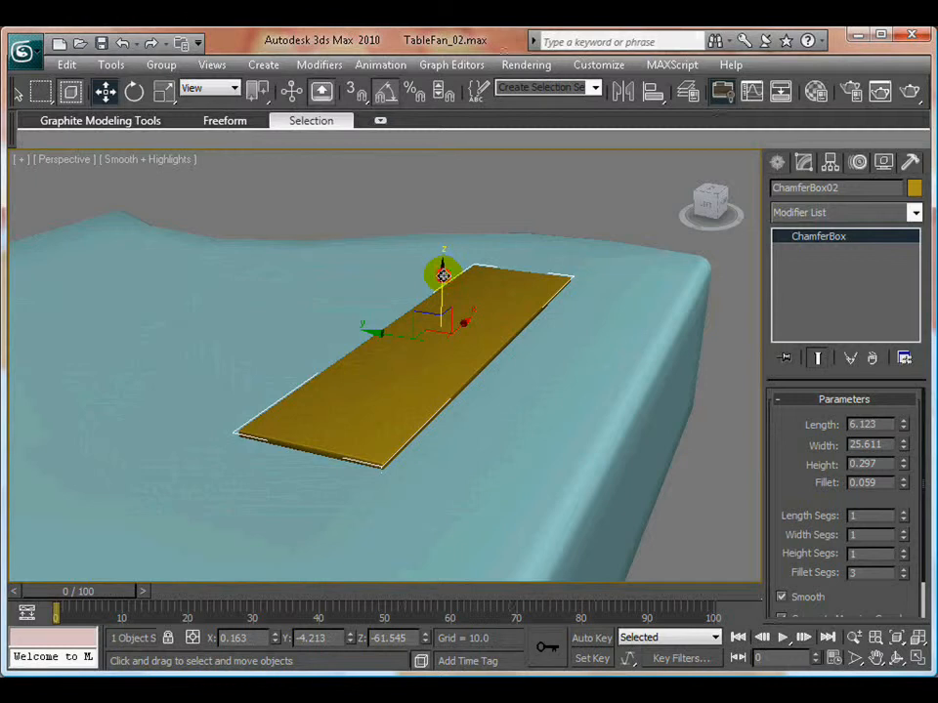
{"action": "left_click_drag", "start_coordinate": [443, 275], "coordinate": [442, 276]}
{"action": "left_click", "coordinate": [372, 200]}
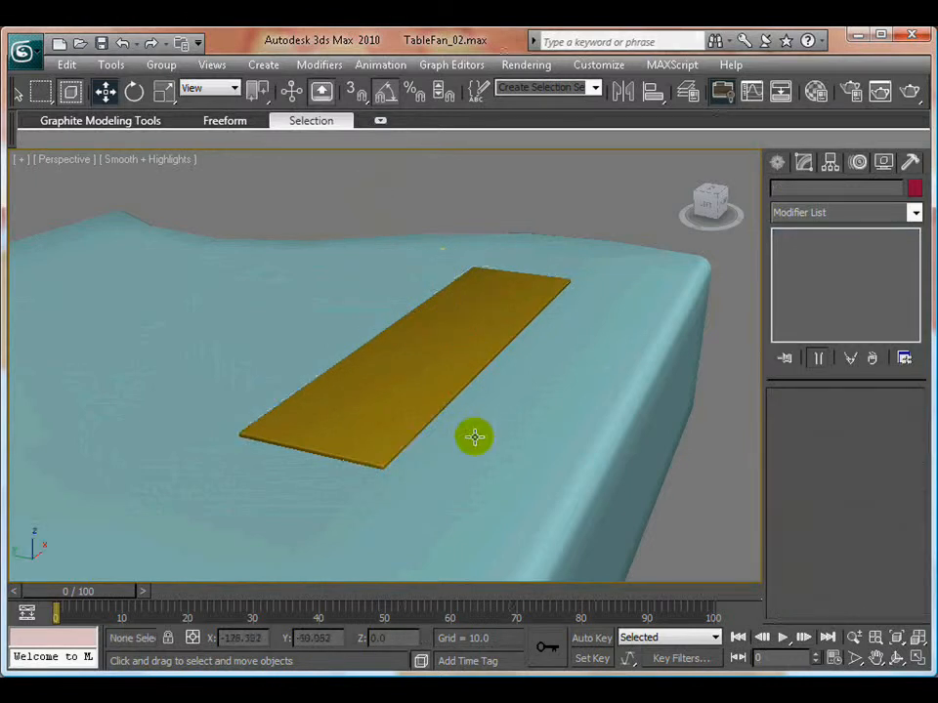
- Increase the plate's height to 0.397 and clone the plate upward to about Z -61.29
{"action": "scroll", "coordinate": [465, 435], "scroll_direction": "down", "scroll_amount": 6}
{"action": "scroll", "coordinate": [465, 443], "scroll_direction": "up", "scroll_amount": 6}
{"action": "middle_click_drag", "start_coordinate": [518, 433], "coordinate": [429, 471], "text": "alt"}
{"action": "scroll", "coordinate": [436, 453], "scroll_direction": "up", "scroll_amount": 3}
{"action": "scroll", "coordinate": [430, 471], "scroll_direction": "down", "scroll_amount": 6}
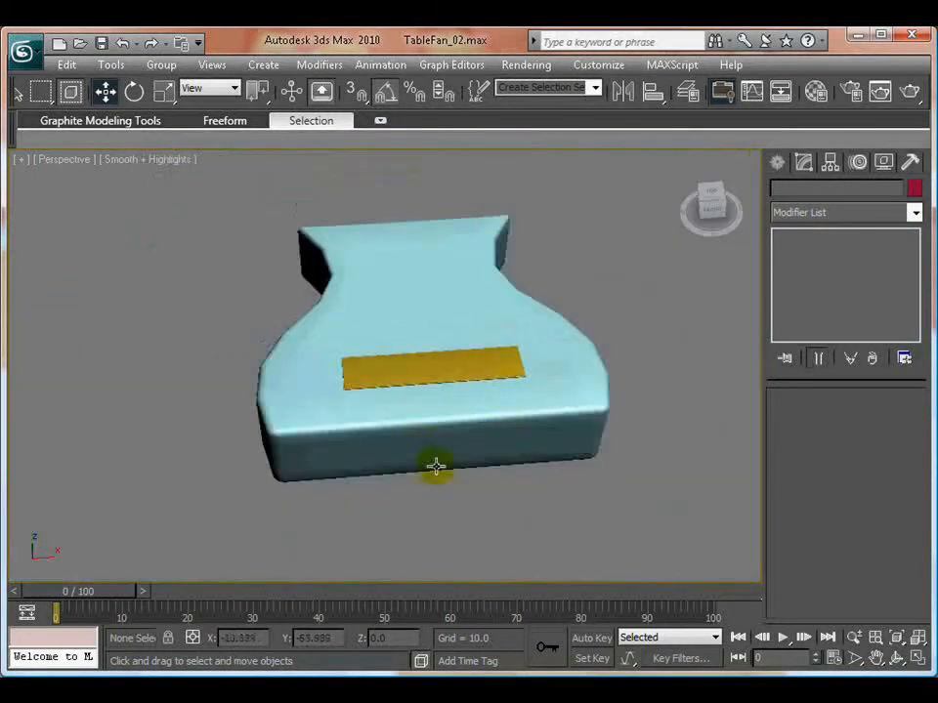
{"action": "left_click", "coordinate": [470, 369]}
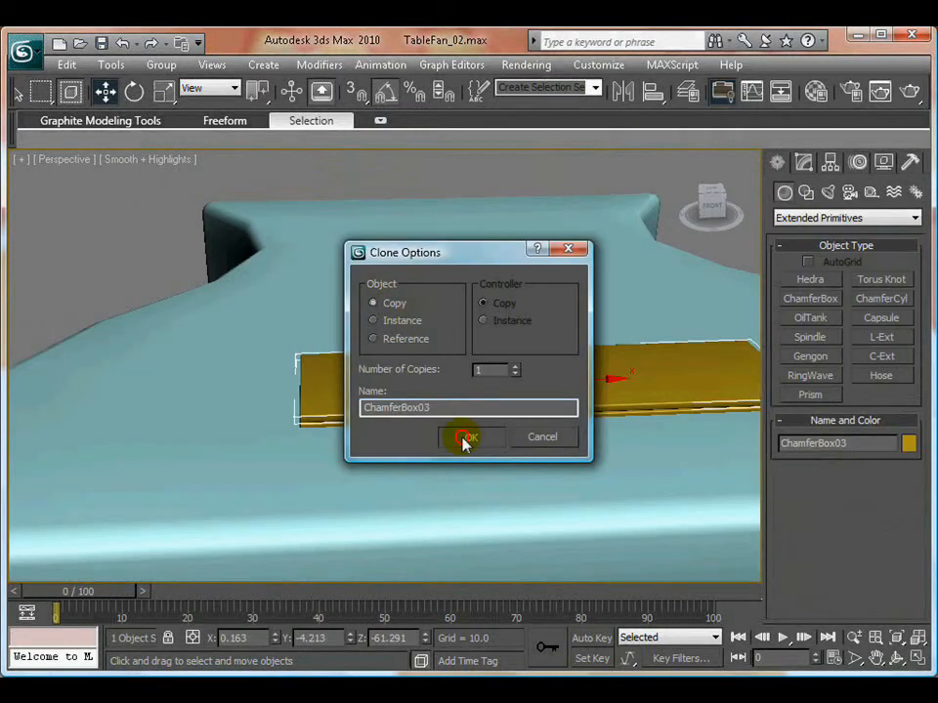
{"action": "left_click", "coordinate": [465, 439]}
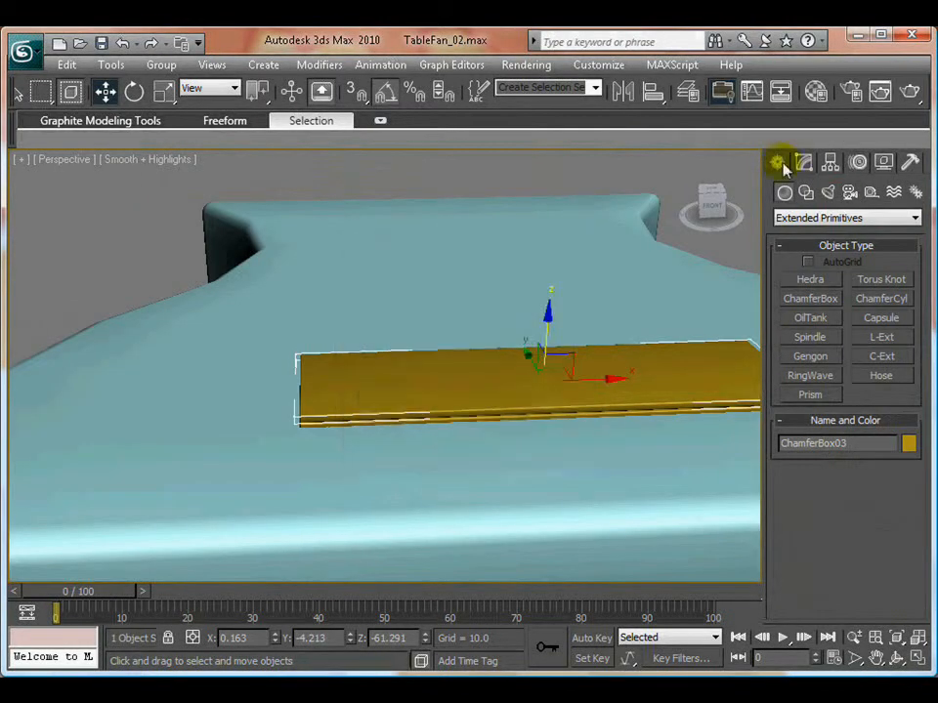
- Resize the cloned plate to length 3.444, width 3.681 and height 1.546, and move it along X to about -7.34
{"action": "left_click", "coordinate": [802, 162]}
{"action": "left_click_drag", "start_coordinate": [904, 433], "coordinate": [896, 522]}
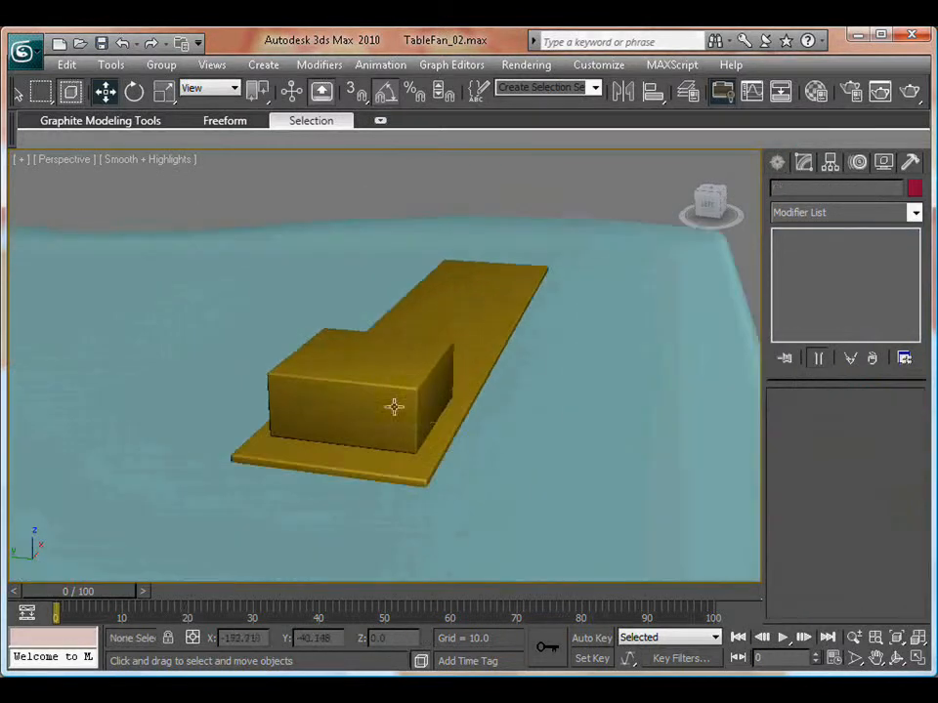
{"action": "left_click", "coordinate": [358, 363]}
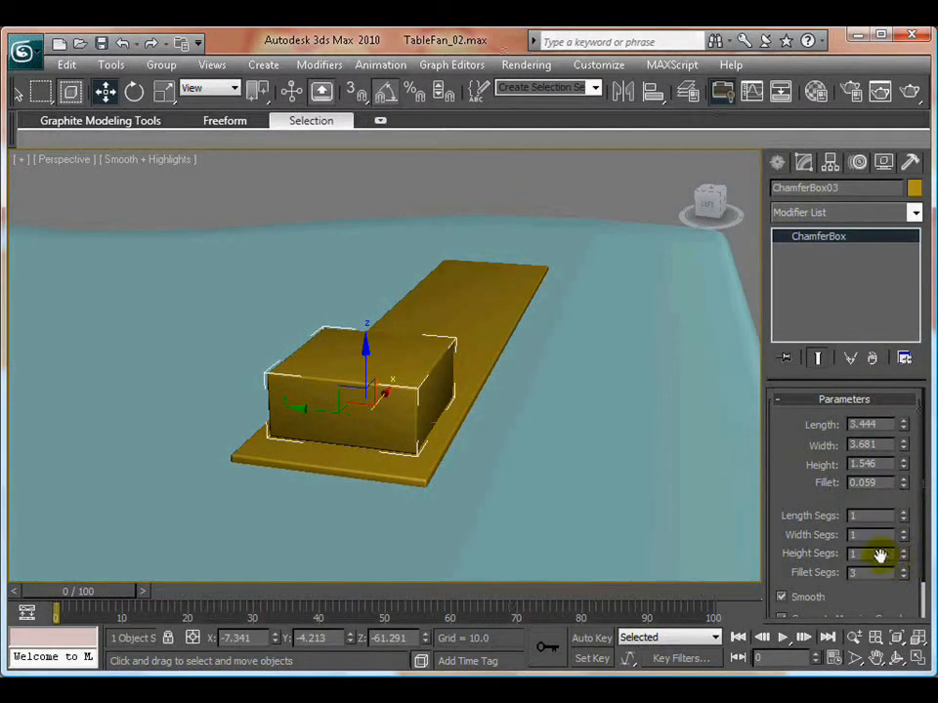
- Show edged faces in the Perspective view and increase the small box's length, width and height segments
{"action": "left_click", "coordinate": [151, 163]}
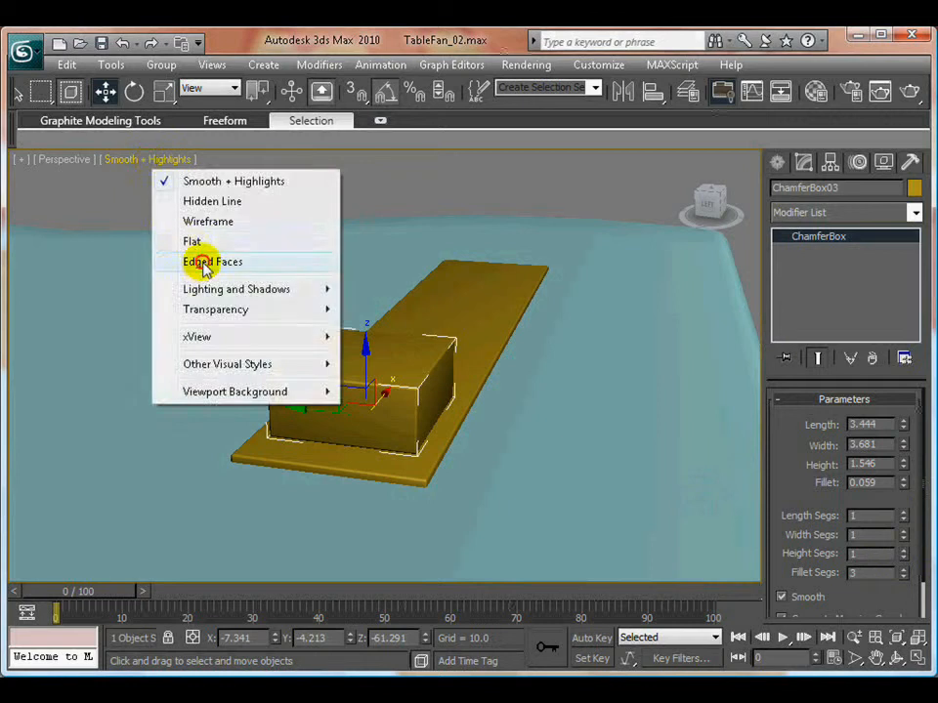
{"action": "left_click", "coordinate": [199, 261]}
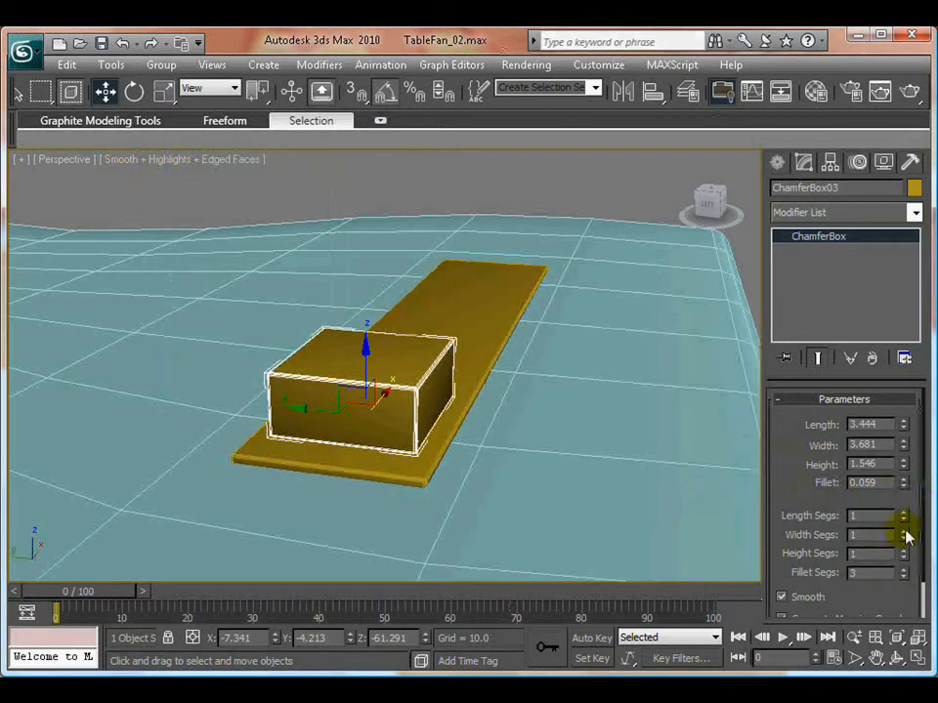
- Apply an FFD(box) modifier to the small segmented box
{"action": "left_click", "coordinate": [826, 211]}
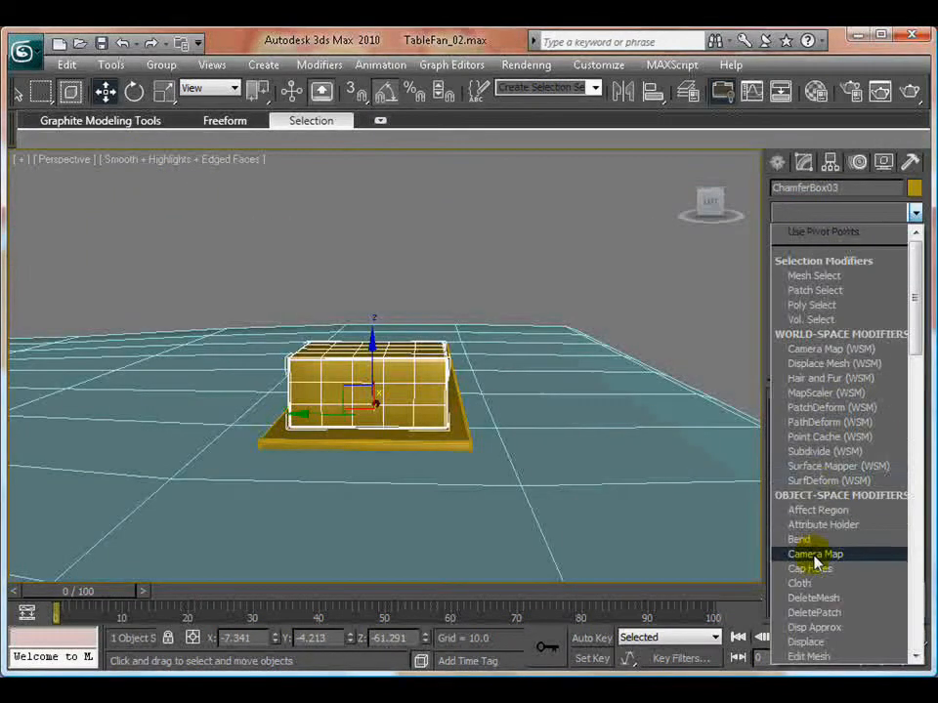
{"action": "scroll", "coordinate": [816, 556], "scroll_direction": "down", "scroll_amount": 1}
{"action": "scroll", "coordinate": [816, 559], "scroll_direction": "down", "scroll_amount": 5}
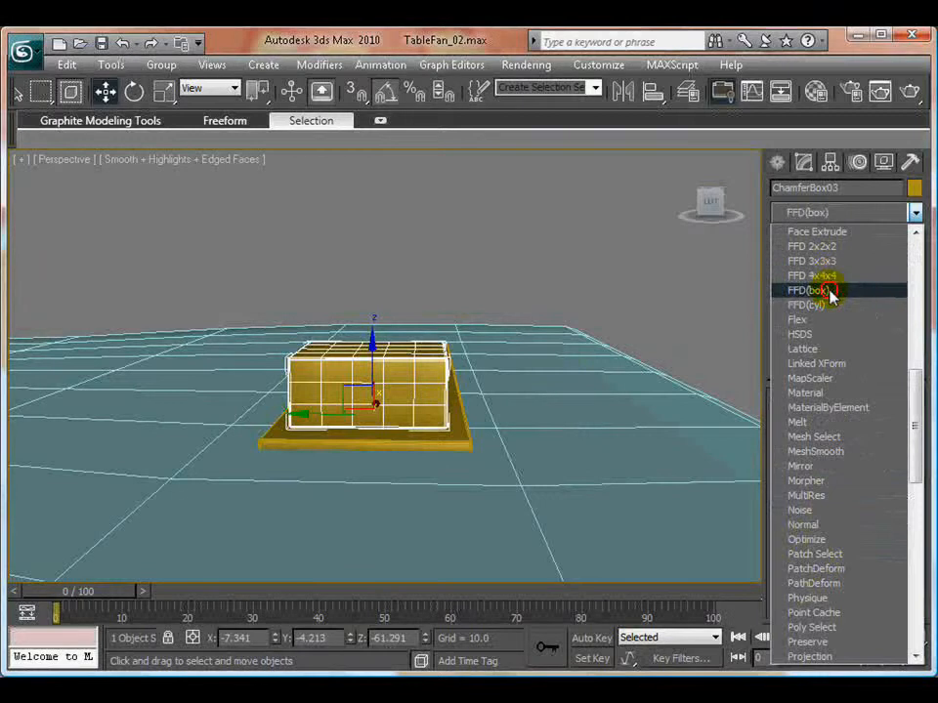
{"action": "left_click", "coordinate": [829, 291]}
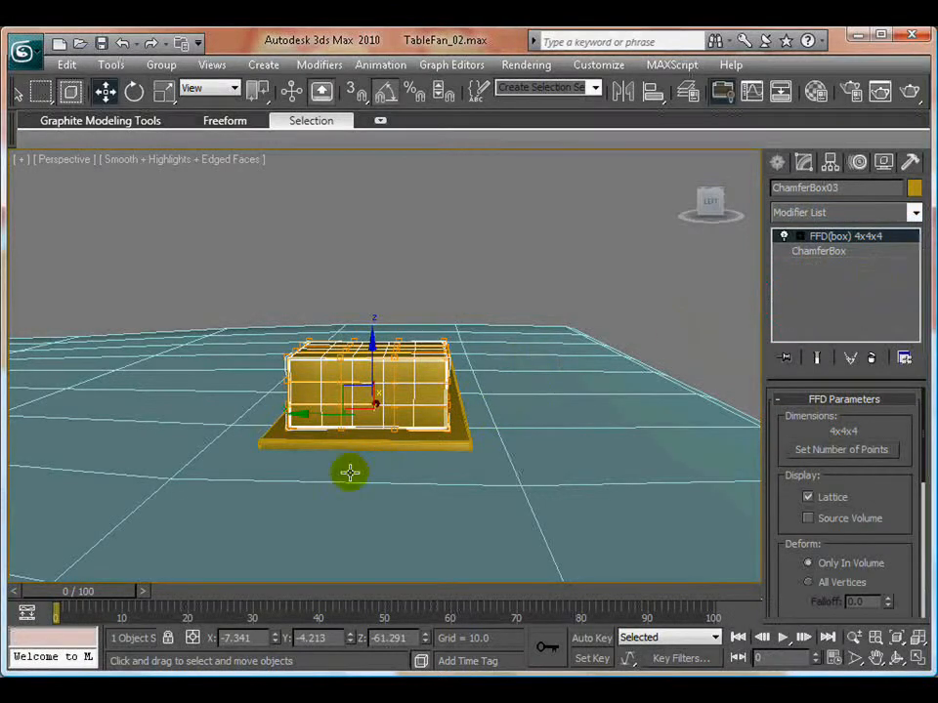
- Raise the middle control points in the top two rows of the FFD lattice to arch the small box's top
{"action": "key", "text": "alt+w"}
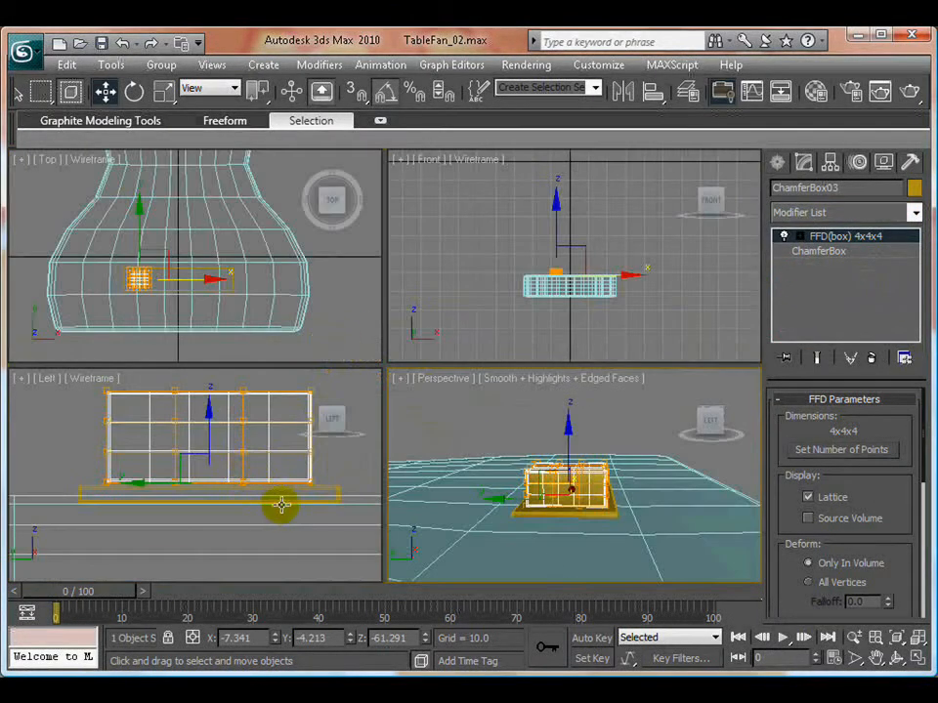
{"action": "middle_click_drag", "start_coordinate": [281, 505], "coordinate": [247, 498]}
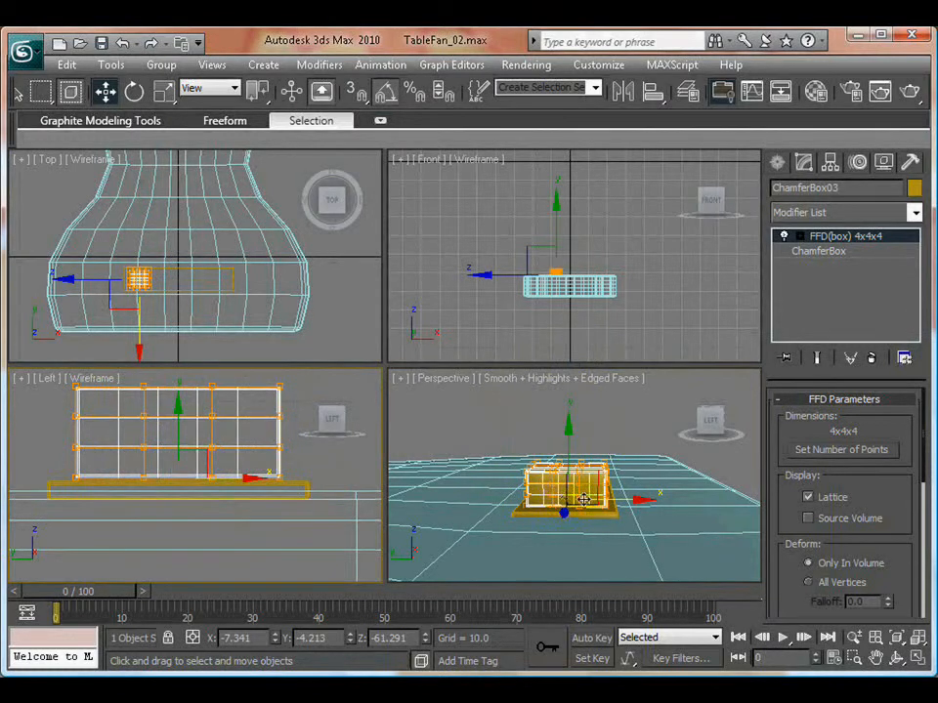
{"action": "middle_click_drag", "start_coordinate": [583, 500], "coordinate": [576, 474], "text": "alt"}
{"action": "scroll", "coordinate": [544, 500], "scroll_direction": "up", "scroll_amount": 5}
{"action": "left_click", "coordinate": [799, 237]}
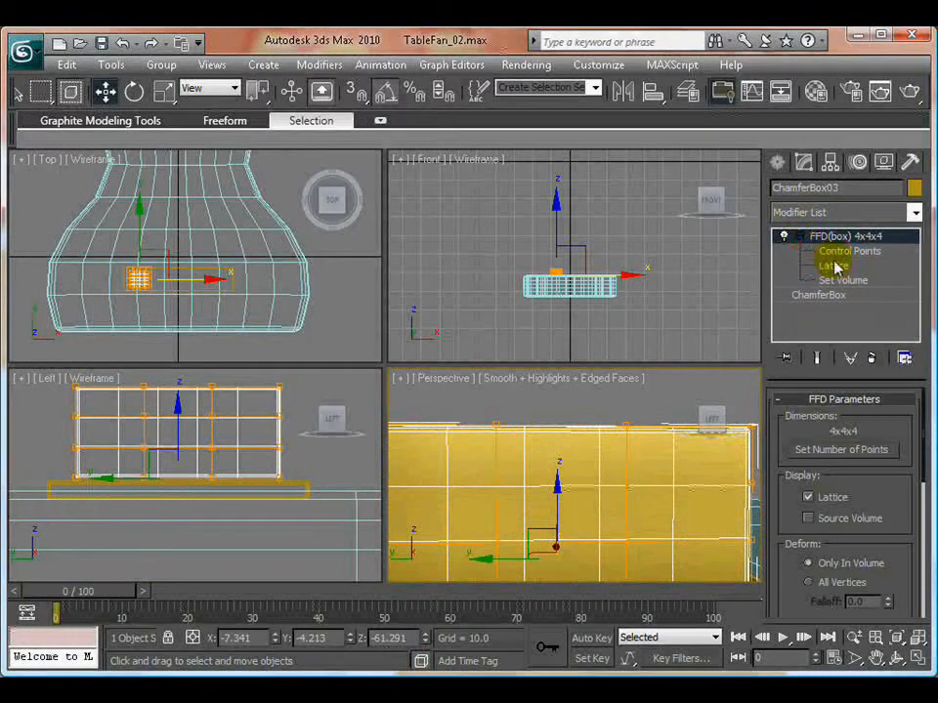
{"action": "left_click", "coordinate": [825, 251]}
{"action": "left_click_drag", "start_coordinate": [471, 398], "coordinate": [644, 512]}
{"action": "middle_click_drag", "start_coordinate": [212, 476], "coordinate": [223, 536]}
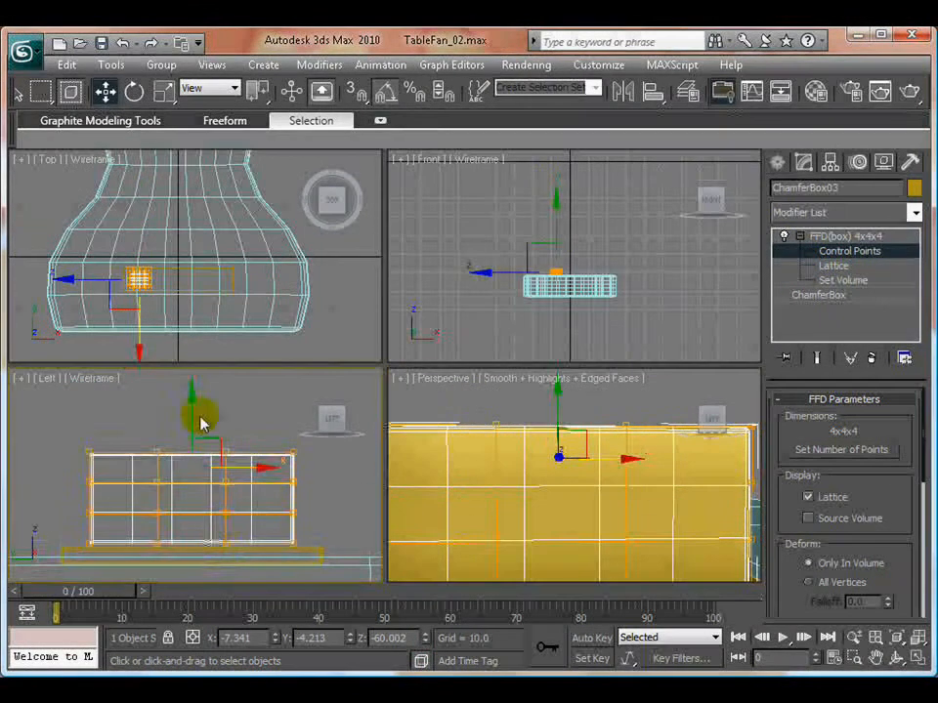
{"action": "left_click_drag", "start_coordinate": [192, 394], "coordinate": [197, 368]}
- Raise the middle control points in the lattice's third row from the top to about Z -60.464
{"action": "left_click", "coordinate": [129, 409]}
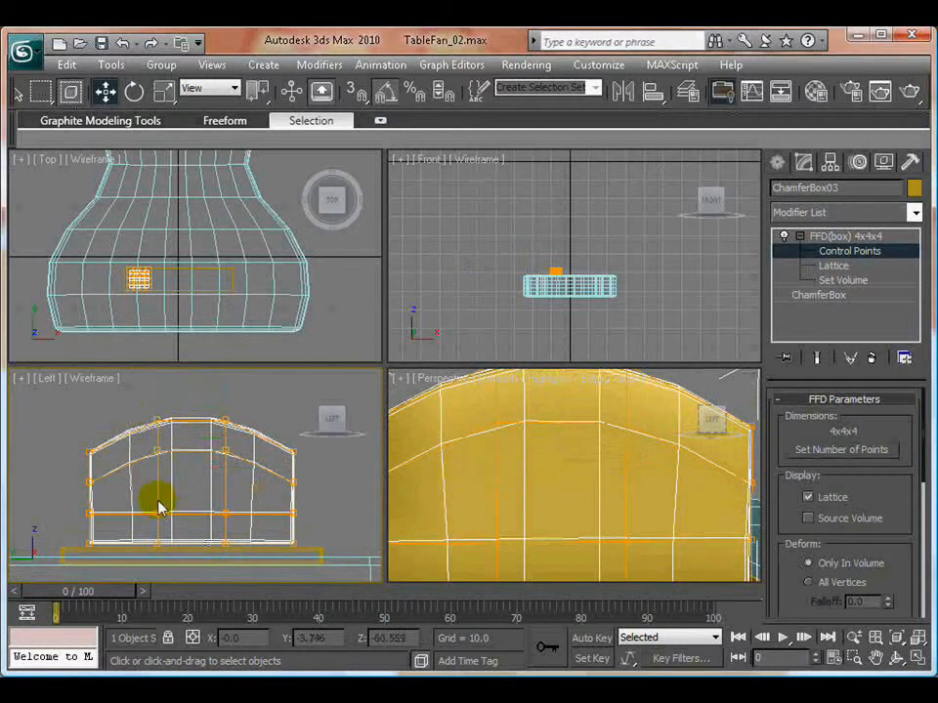
{"action": "left_click_drag", "start_coordinate": [139, 500], "coordinate": [242, 532]}
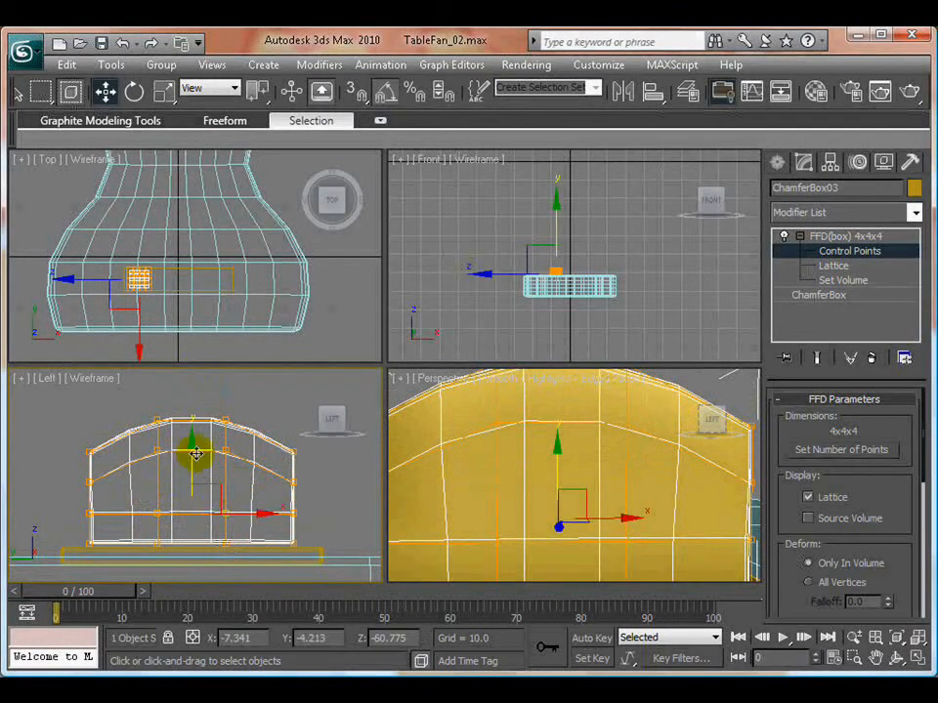
{"action": "left_click_drag", "start_coordinate": [194, 445], "coordinate": [198, 436]}
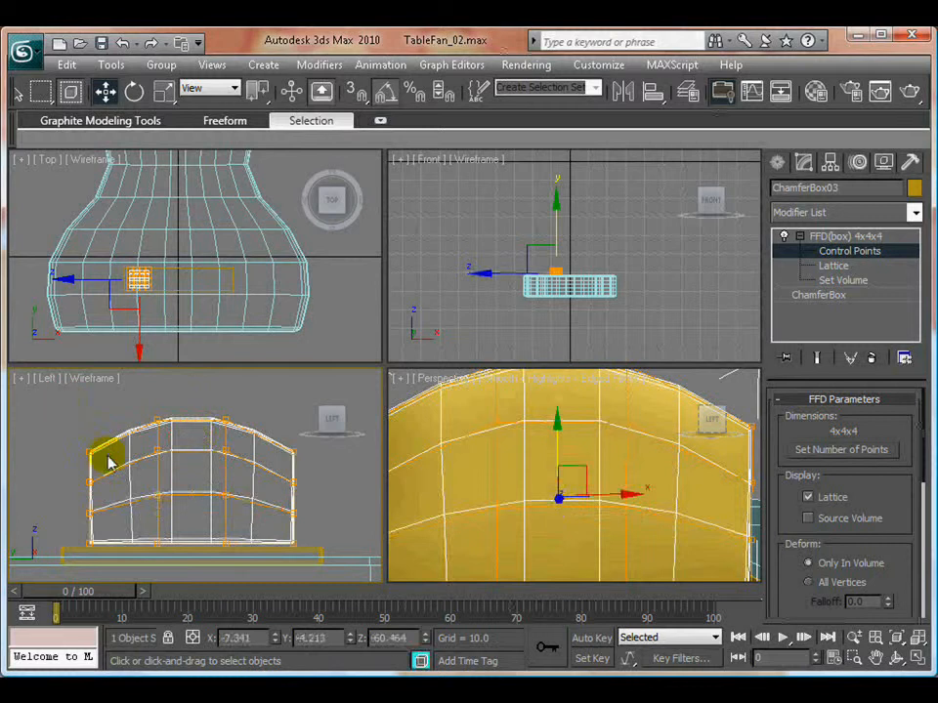
{"action": "left_click", "coordinate": [166, 479]}
- Scale the top outer control points inward along the button's length to round its upper corners
{"action": "middle_click_drag", "start_coordinate": [192, 485], "coordinate": [164, 485]}
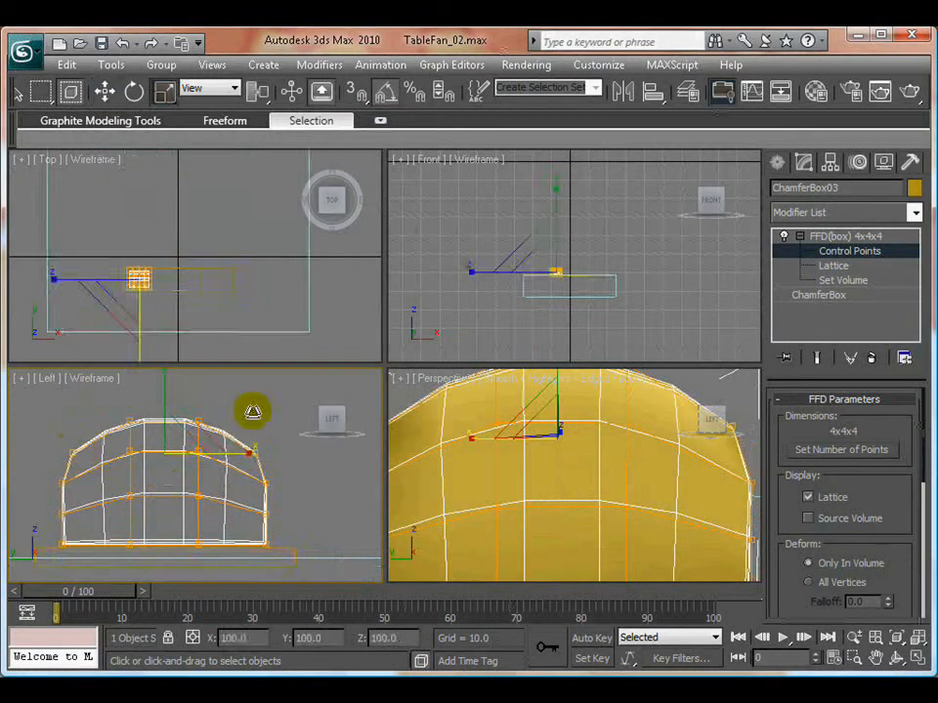
{"action": "left_click_drag", "start_coordinate": [252, 412], "coordinate": [254, 415]}
{"action": "left_click", "coordinate": [248, 463]}
{"action": "scroll", "coordinate": [262, 470], "scroll_direction": "down", "scroll_amount": 4}
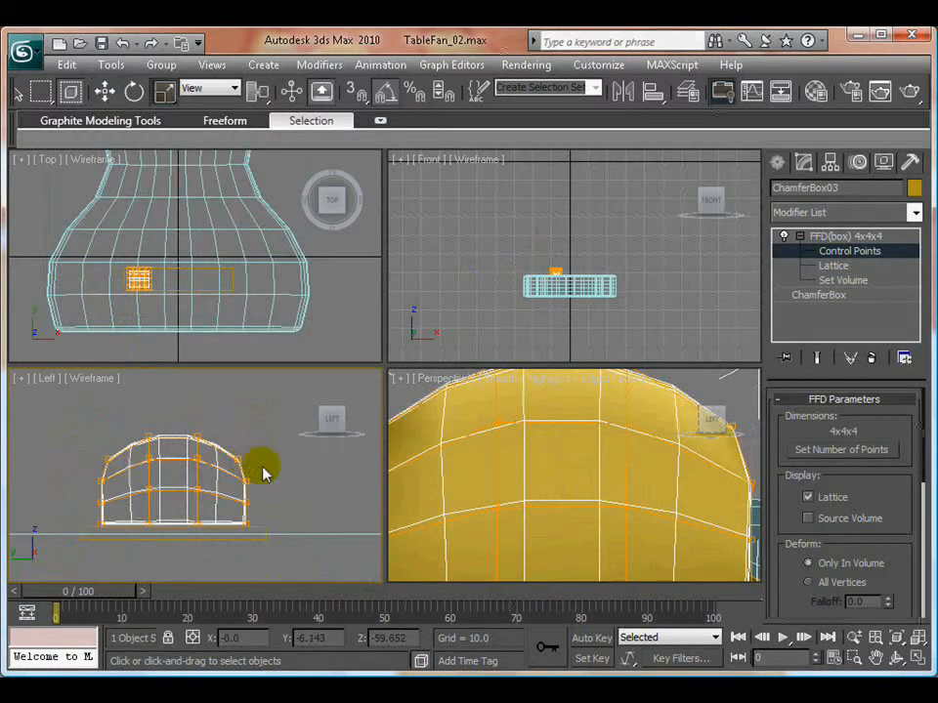
{"action": "scroll", "coordinate": [573, 465], "scroll_direction": "down", "scroll_amount": 4}
- Select the central control points across the button's width and lower them to give the top a concave dip
{"action": "mouse_move", "coordinate": [572, 465]}
{"action": "middle_mouse_down", "text": "alt"}
{"action": "mouse_move", "coordinate": [513, 477]}
{"action": "mouse_move", "coordinate": [500, 464]}
{"action": "mouse_move", "coordinate": [540, 433]}
{"action": "middle_mouse_up", "text": "alt"}
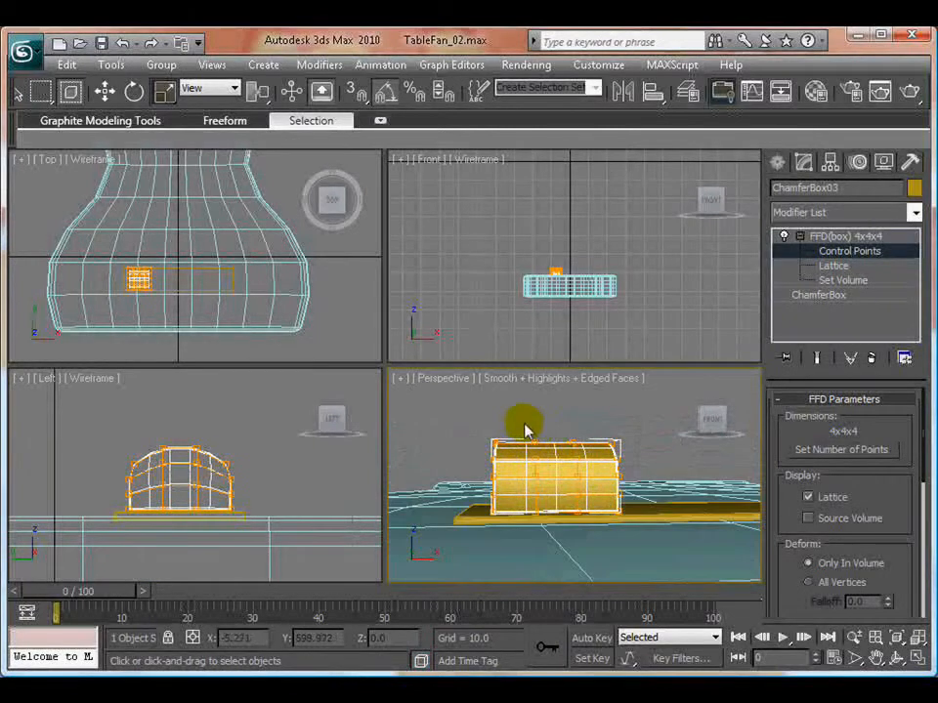
{"action": "left_click_drag", "start_coordinate": [525, 431], "coordinate": [592, 487]}
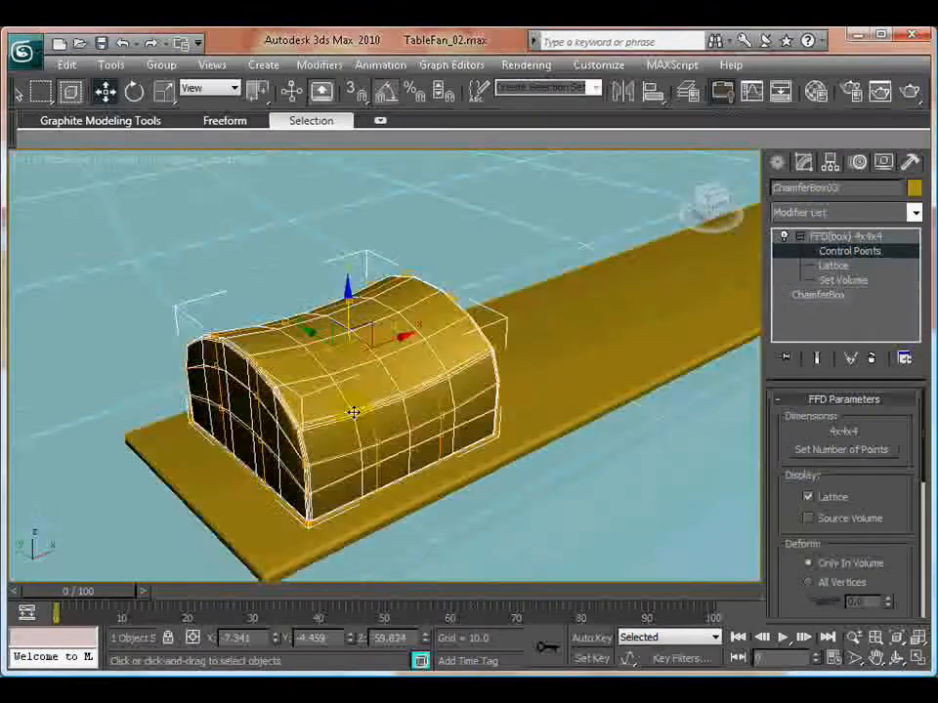
{"action": "middle_click_drag", "start_coordinate": [354, 413], "coordinate": [321, 403], "text": "alt"}
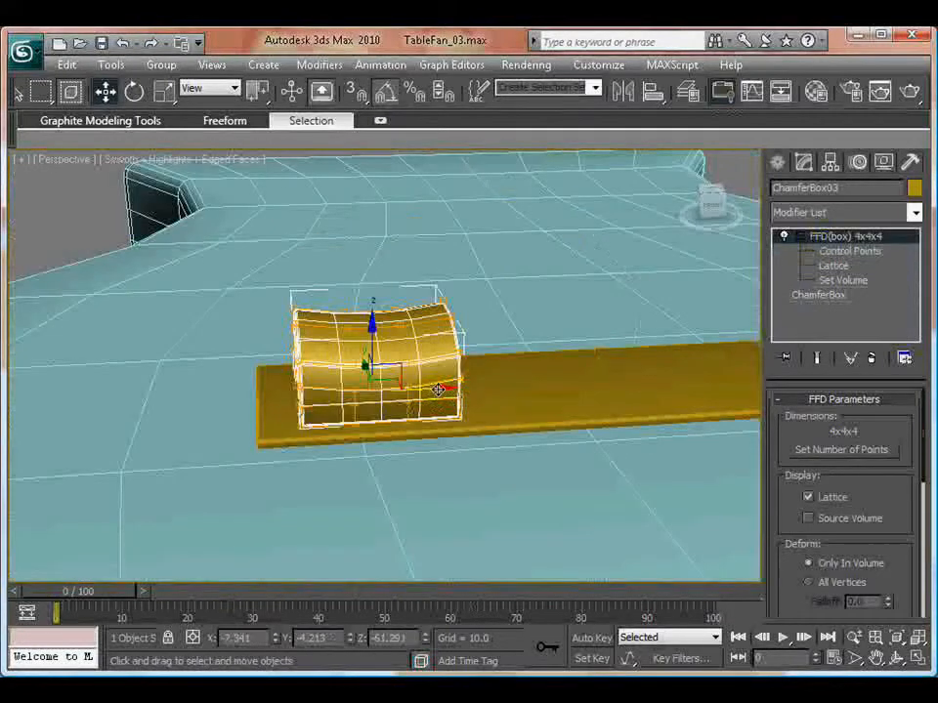
{"action": "left_click_drag", "start_coordinate": [438, 389], "coordinate": [612, 386], "text": "shift"}
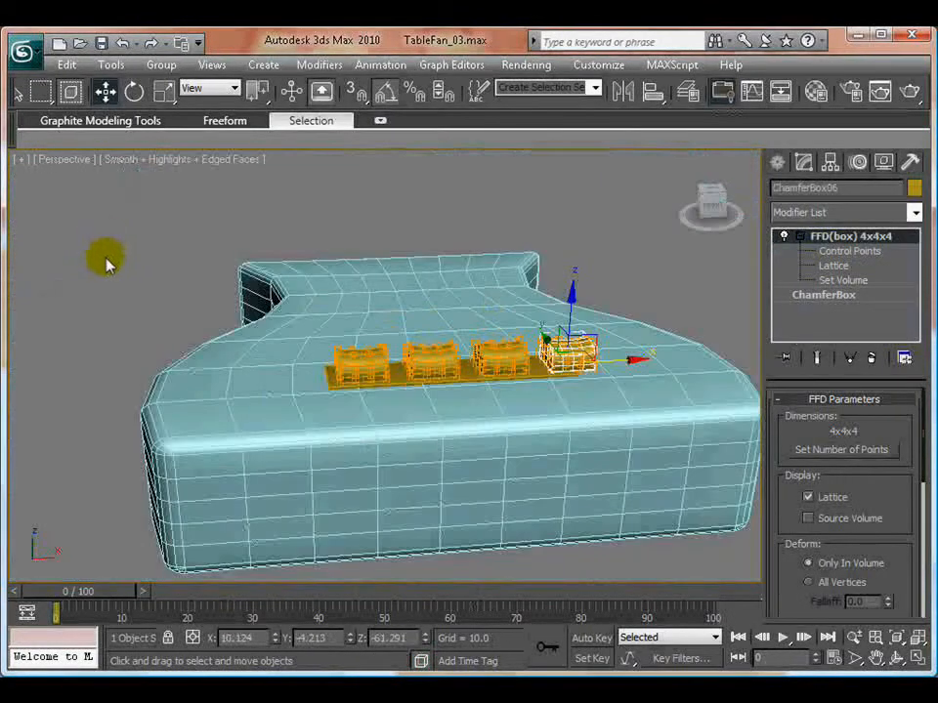
- Move the third button along X to about 2.675 in the Top view to even out the spacing
{"action": "left_click", "coordinate": [109, 263]}
{"action": "key", "text": "t"}
{"action": "left_click", "coordinate": [431, 426]}
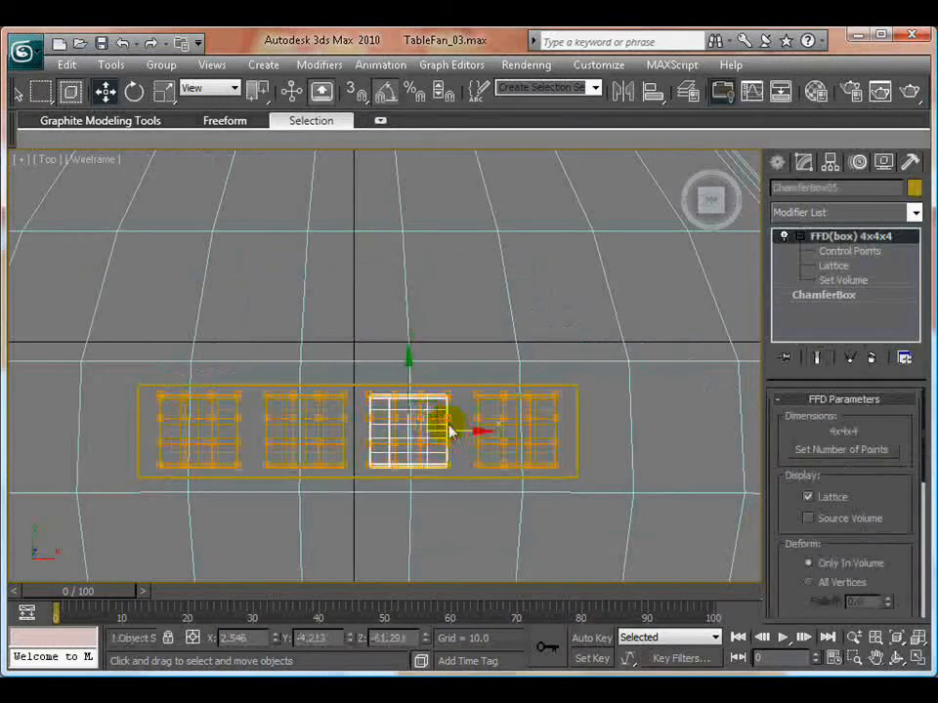
{"action": "left_click_drag", "start_coordinate": [460, 430], "coordinate": [462, 430]}
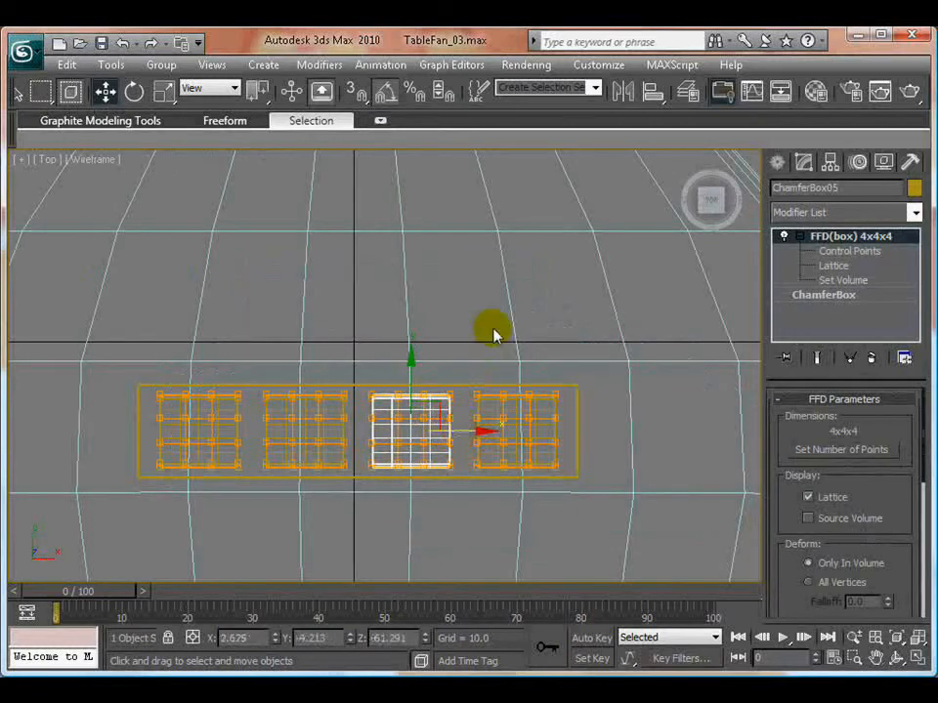
- Hide edged faces in the Perspective view and scale the button down vertically
{"action": "key", "text": "p"}
{"action": "left_click", "coordinate": [112, 274]}
{"action": "scroll", "coordinate": [338, 345], "scroll_direction": "down", "scroll_amount": 4}
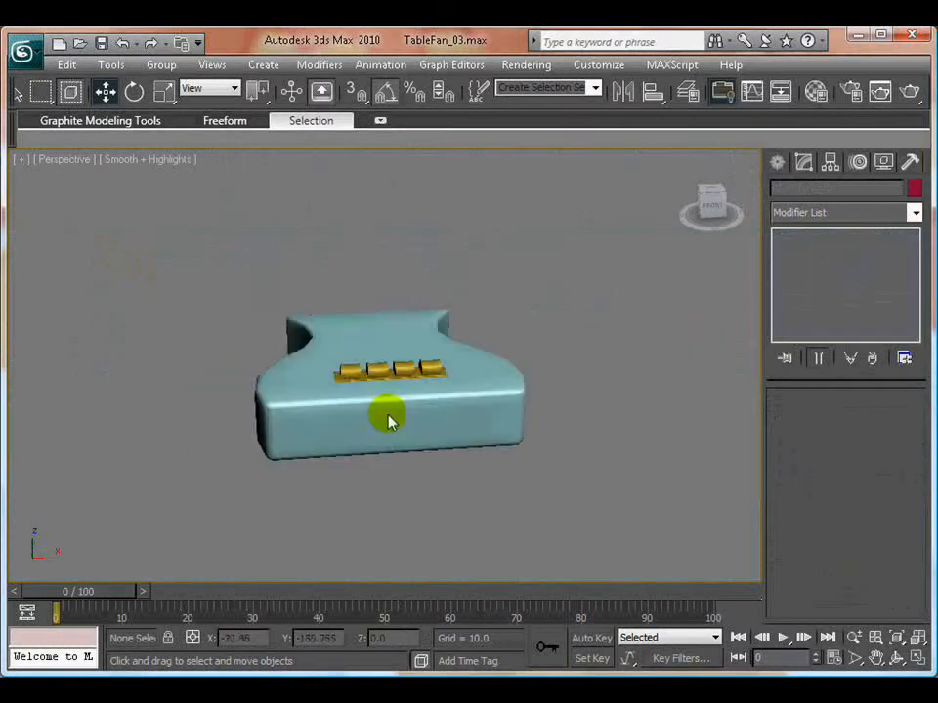
{"action": "scroll", "coordinate": [371, 422], "scroll_direction": "up", "scroll_amount": 2}
{"action": "middle_click_drag", "start_coordinate": [313, 408], "coordinate": [392, 395], "text": "alt"}
{"action": "scroll", "coordinate": [389, 396], "scroll_direction": "up", "scroll_amount": 5}
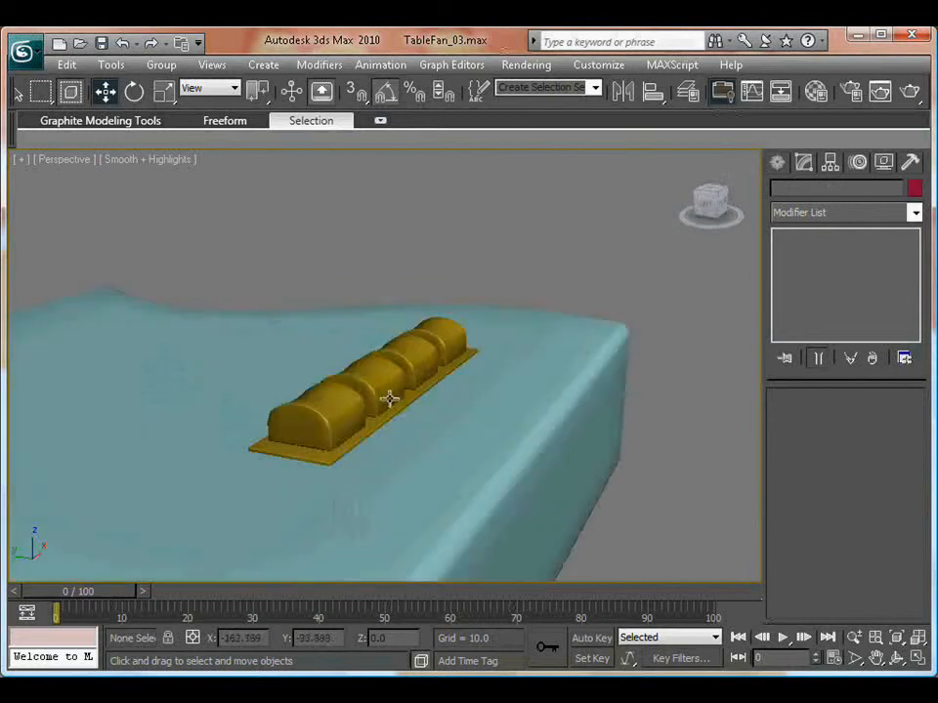
{"action": "left_click", "coordinate": [319, 356]}
{"action": "key", "text": "r"}
{"action": "left_click_drag", "start_coordinate": [319, 361], "coordinate": [318, 377]}
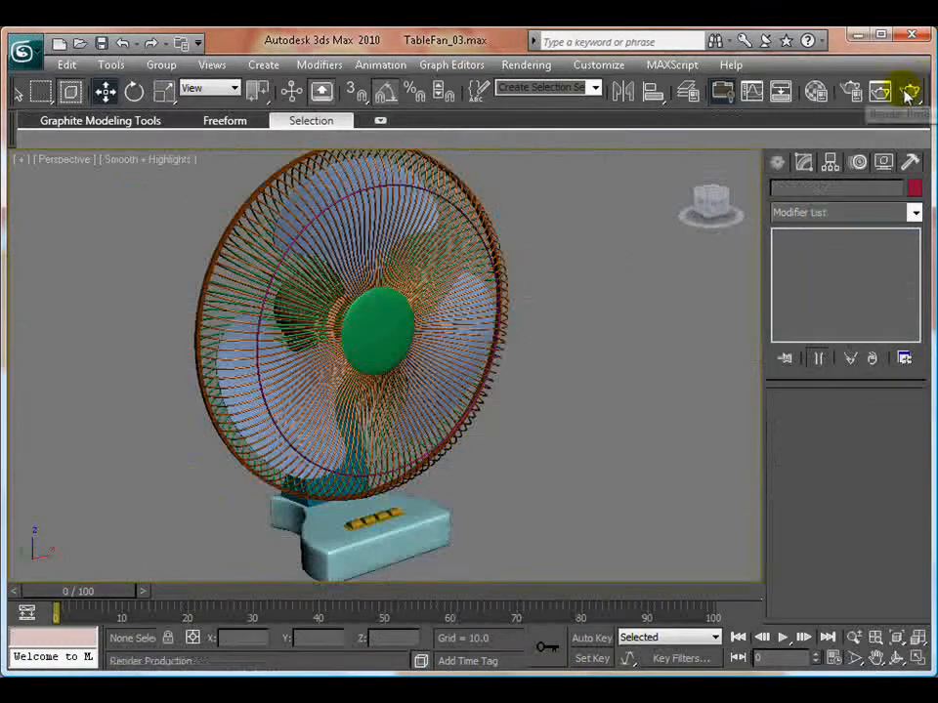
- Render the Perspective view to check the whole fan, and save the scene
{"action": "left_click", "coordinate": [907, 93]}
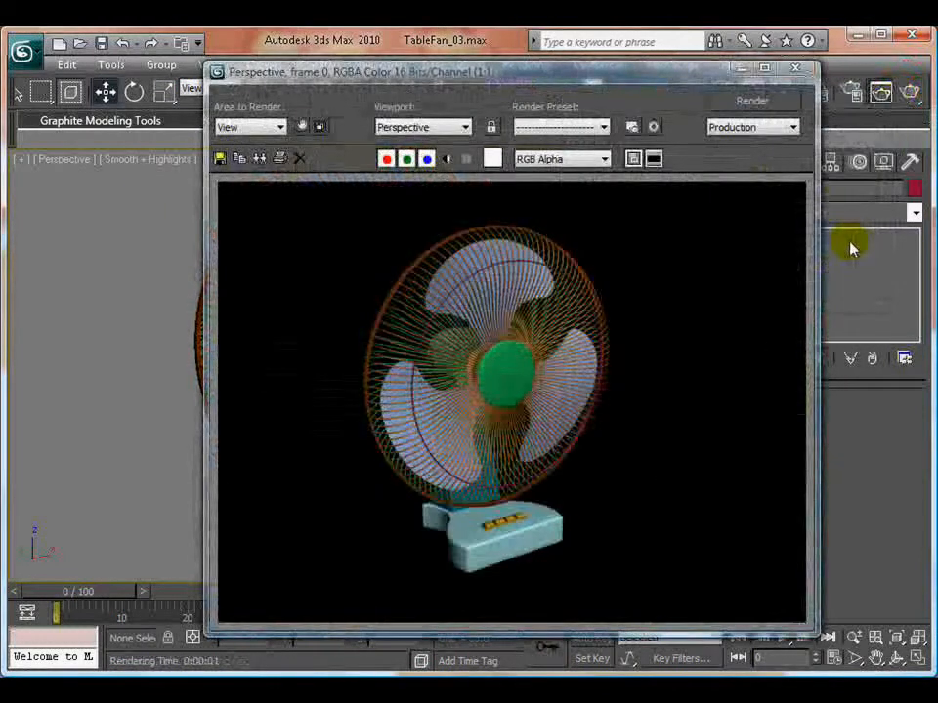
{"action": "left_click", "coordinate": [795, 69]}
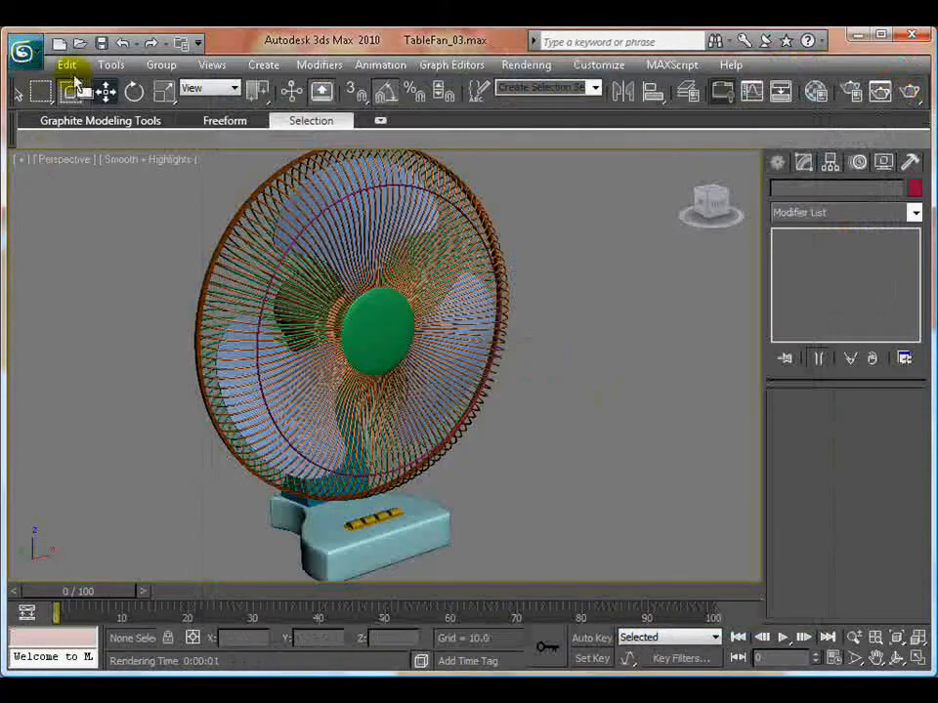
{"action": "left_click", "coordinate": [22, 49]}
{"action": "left_click", "coordinate": [69, 218]}
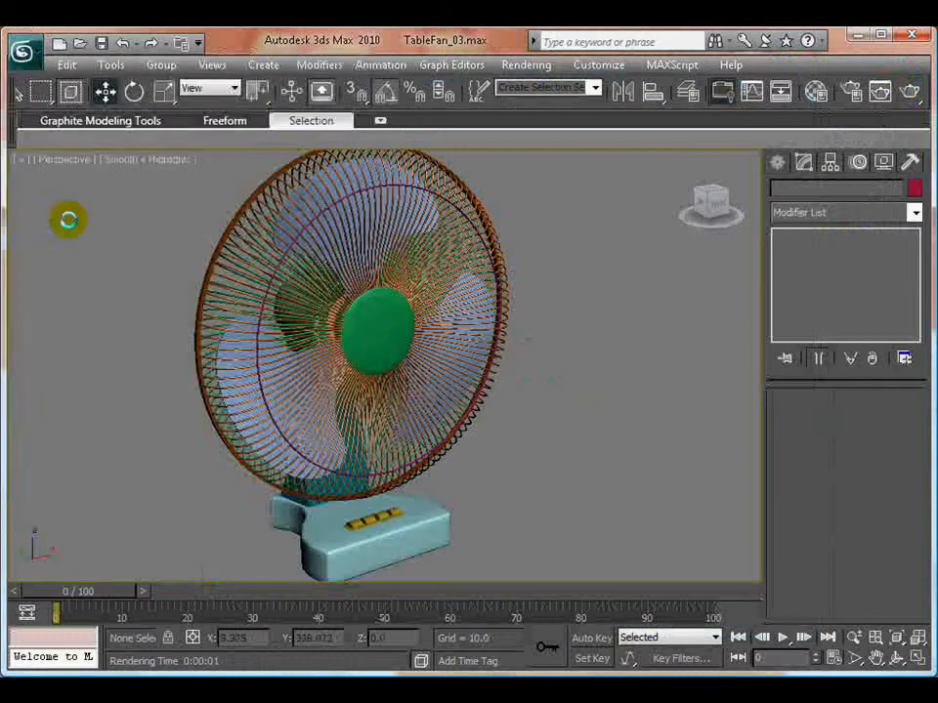
- Create a tube behind the motor housing with an outer radius of about 5.7 and a height of about 2.09
{"action": "middle_click_drag", "start_coordinate": [561, 419], "coordinate": [370, 360], "text": "alt"}
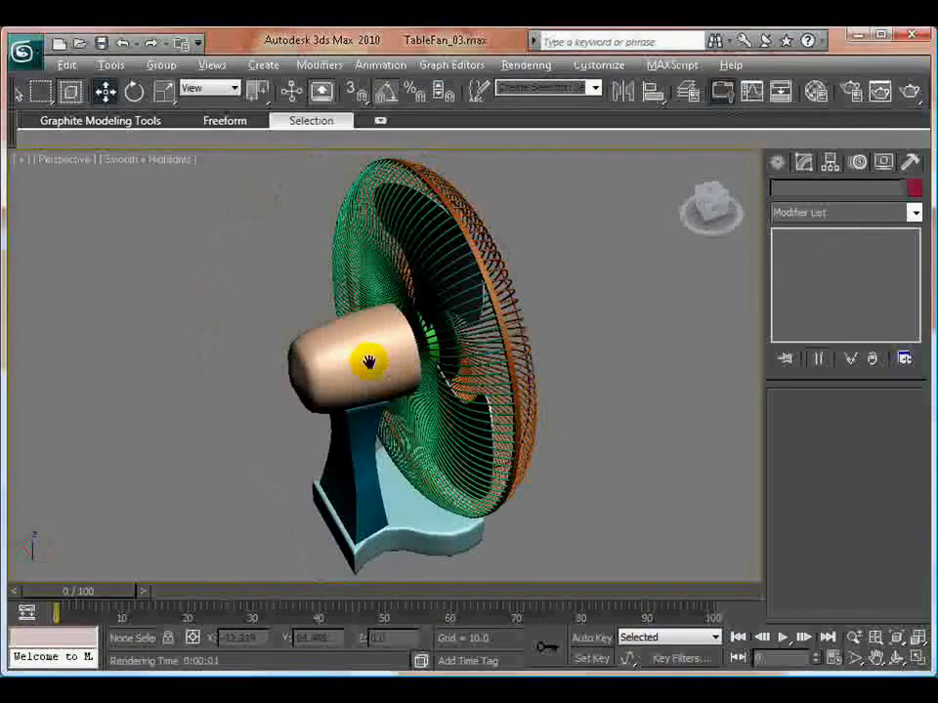
{"action": "scroll", "coordinate": [366, 360], "scroll_direction": "up", "scroll_amount": 5}
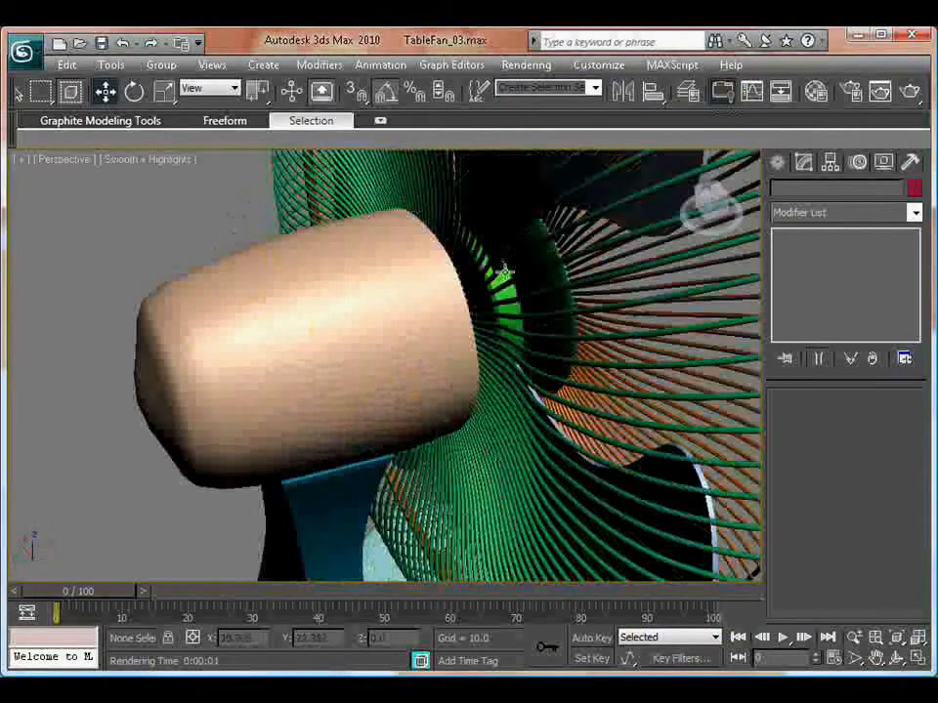
{"action": "left_click", "coordinate": [777, 162]}
{"action": "left_click", "coordinate": [881, 318]}
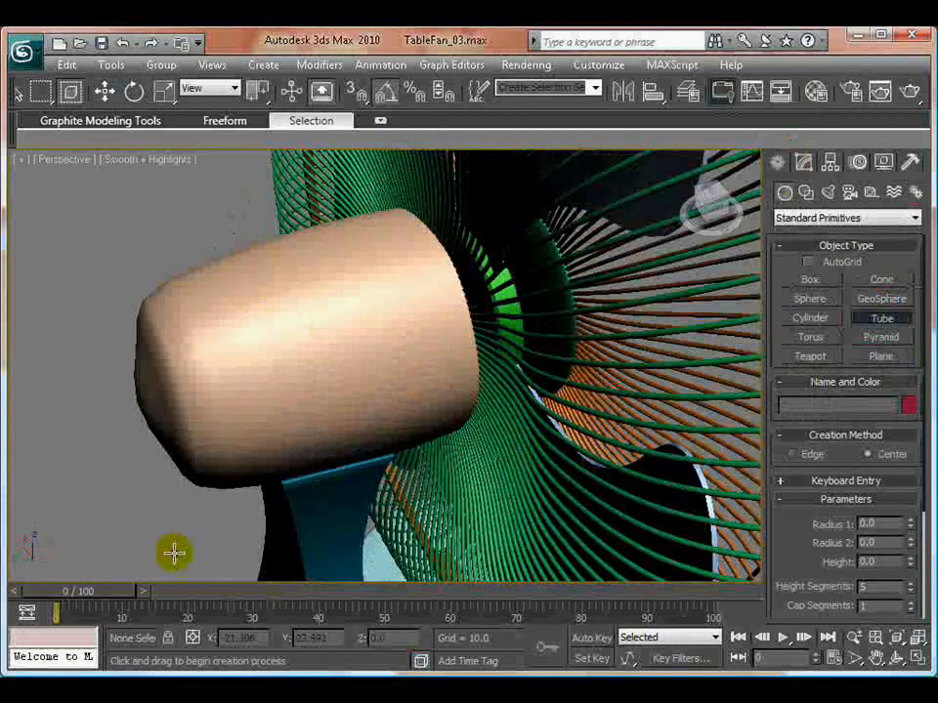
{"action": "left_click_drag", "start_coordinate": [192, 550], "coordinate": [203, 551]}
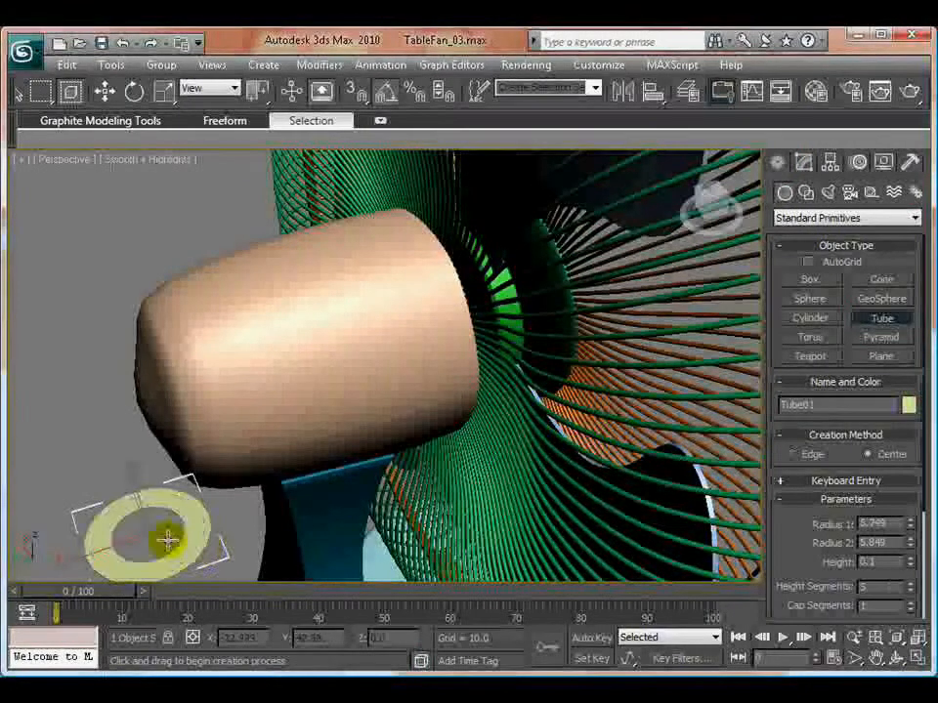
{"action": "left_click", "coordinate": [165, 539]}
{"action": "left_click", "coordinate": [147, 500]}
{"action": "key", "text": "w"}
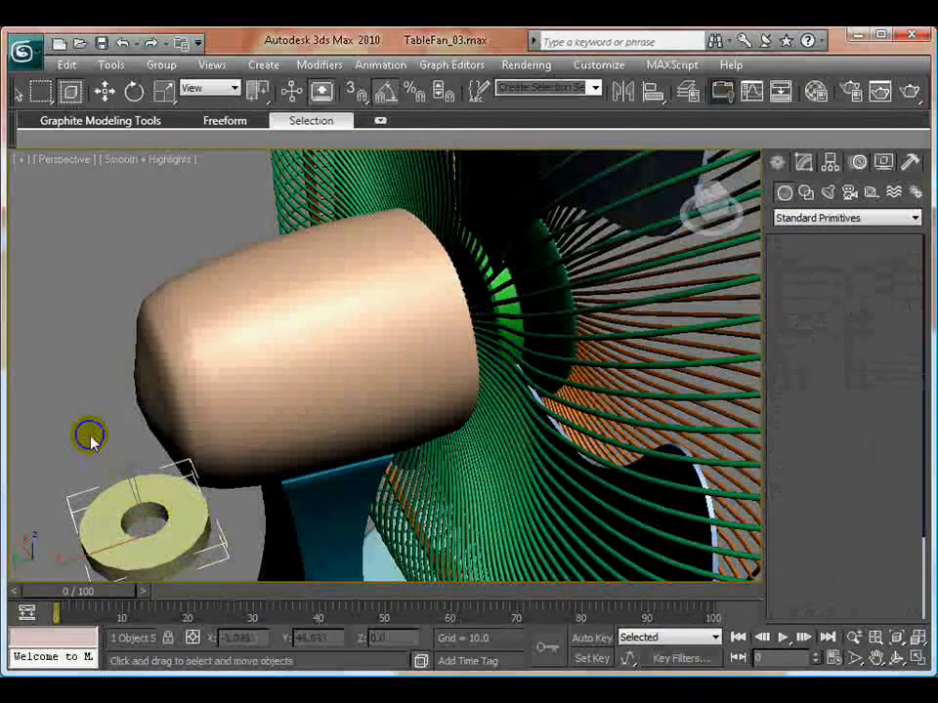
- Center the tube over the motor housing in the Top view, at about X 0.016 and Y 26.209
{"action": "key", "text": "alt+w"}
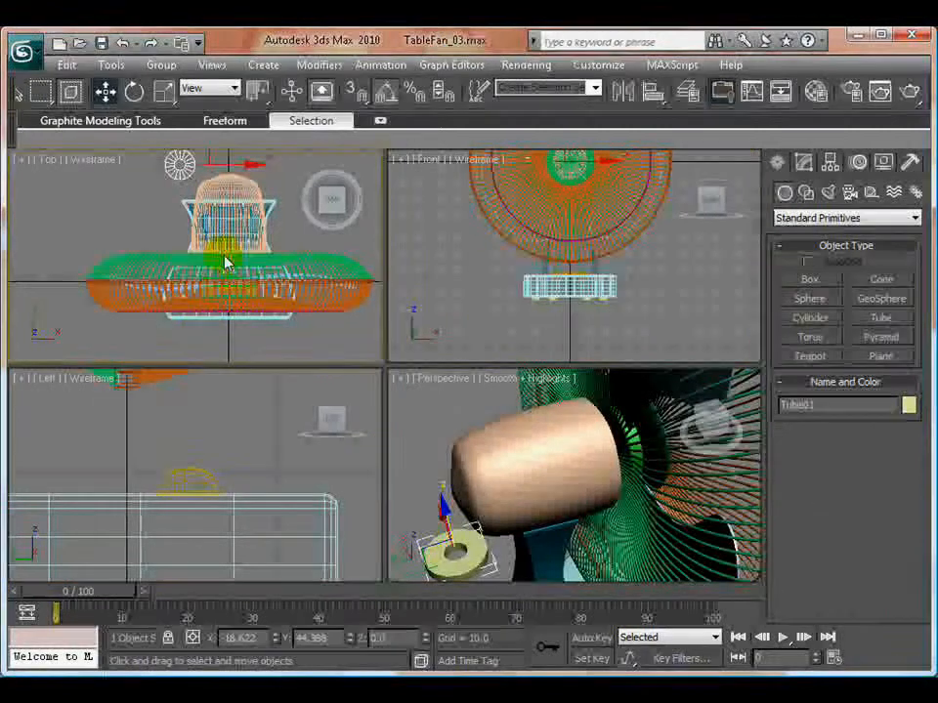
{"action": "key", "text": "alt+w"}
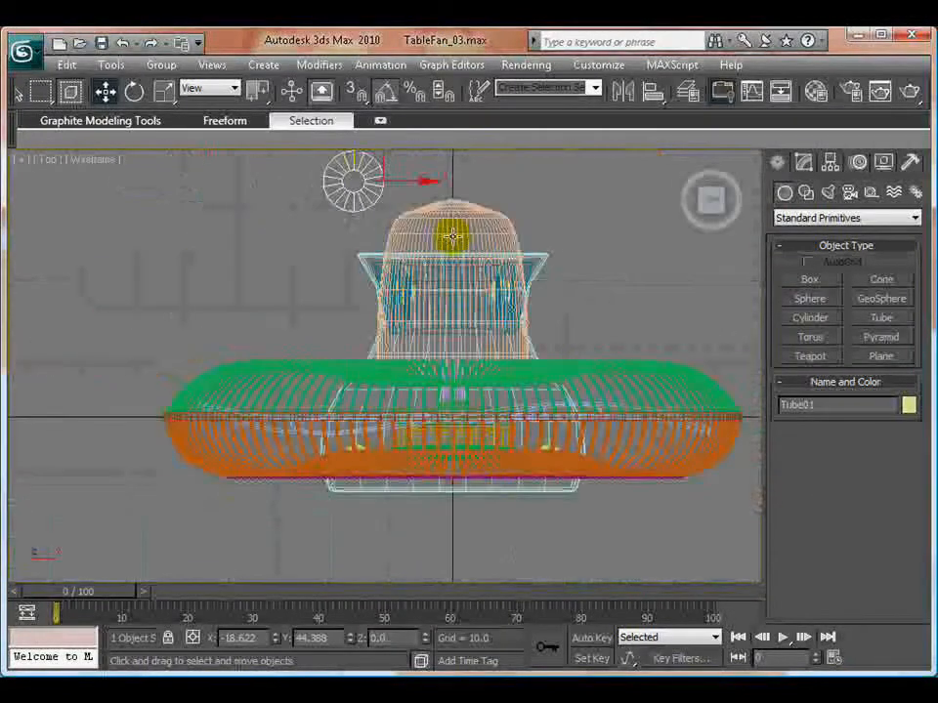
{"action": "left_click_drag", "start_coordinate": [383, 161], "coordinate": [481, 259]}
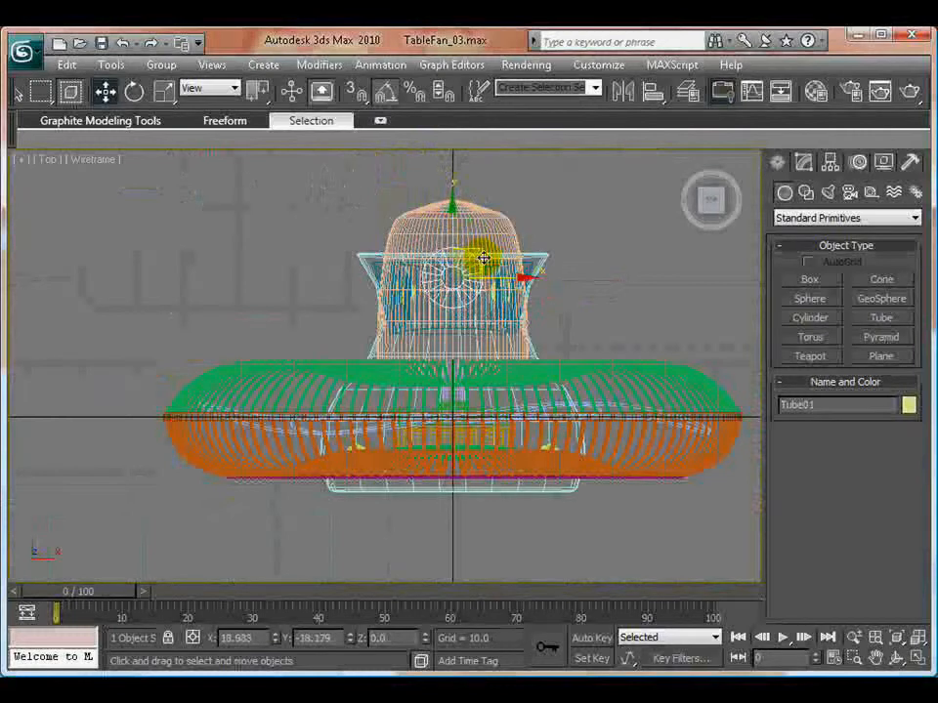
- Raise the tube in the Left view to about Z 12.083 so it sits on the motor housing's upper surface
{"action": "key", "text": "l"}
{"action": "scroll", "coordinate": [344, 330], "scroll_direction": "down", "scroll_amount": 4}
{"action": "middle_click_drag", "start_coordinate": [344, 330], "coordinate": [383, 310]}
{"action": "middle_click_drag", "start_coordinate": [418, 420], "coordinate": [457, 575]}
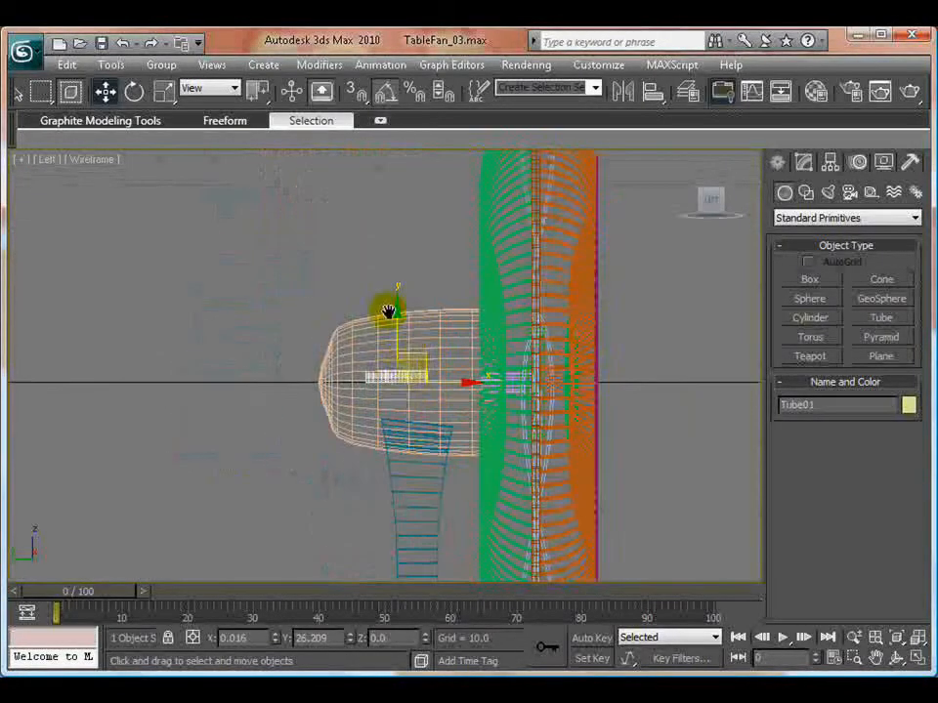
{"action": "scroll", "coordinate": [395, 312], "scroll_direction": "up", "scroll_amount": 2}
{"action": "left_click_drag", "start_coordinate": [401, 314], "coordinate": [411, 228]}
{"action": "scroll", "coordinate": [438, 267], "scroll_direction": "up", "scroll_amount": 4}
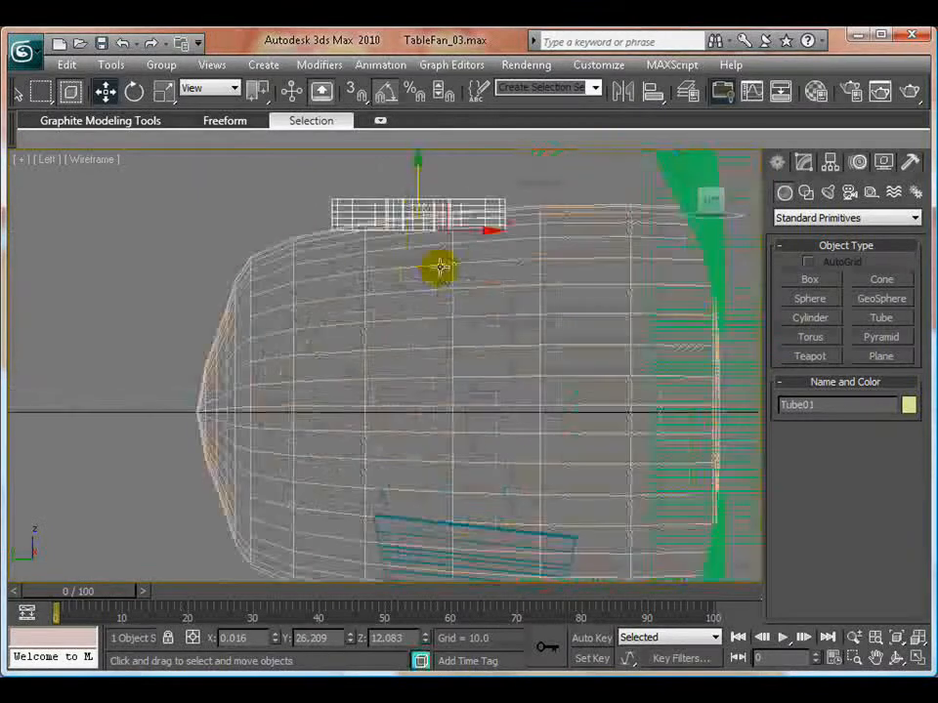
- Reduce the tube's Radius 1 to 1.75 and Radius 2 to 0.598
{"action": "middle_click_drag", "start_coordinate": [440, 266], "coordinate": [444, 514]}
{"action": "scroll", "coordinate": [444, 515], "scroll_direction": "up", "scroll_amount": 2}
{"action": "left_click", "coordinate": [802, 163]}
{"action": "left_click_drag", "start_coordinate": [908, 425], "coordinate": [904, 493]}
{"action": "left_click_drag", "start_coordinate": [908, 444], "coordinate": [905, 491]}
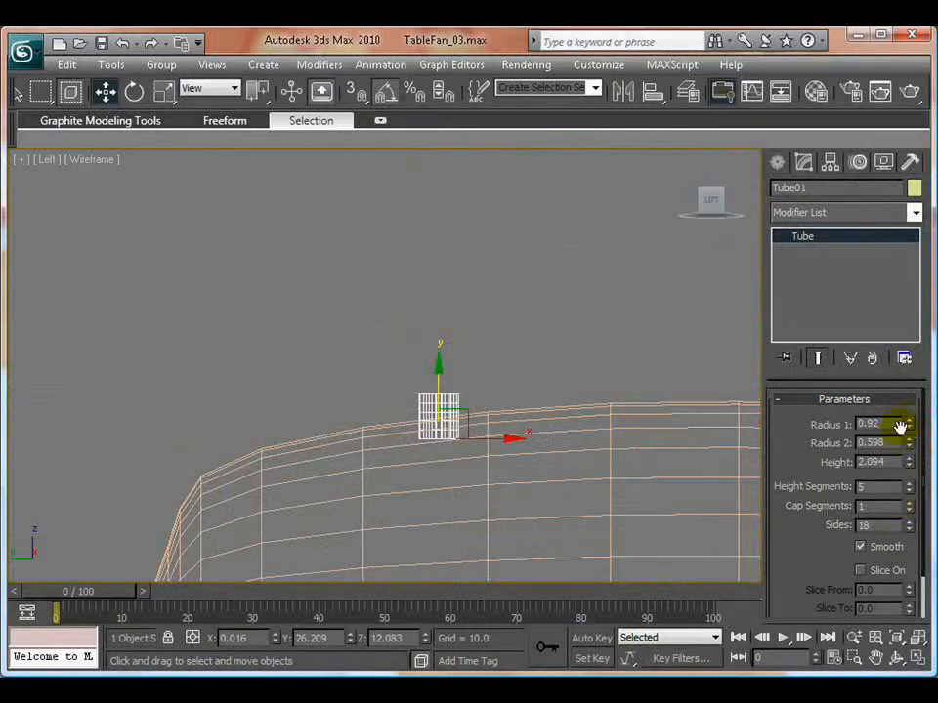
{"action": "left_click_drag", "start_coordinate": [911, 392], "coordinate": [910, 356]}
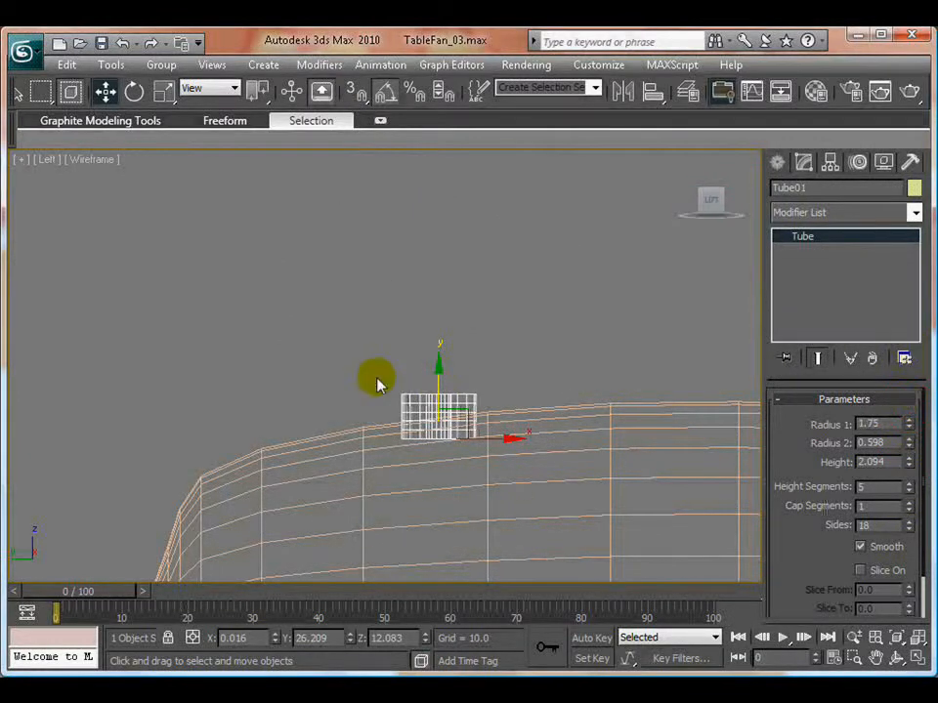
- Hide the fanRakes, frontGrill and wiresSupport layers and select the tube on the motor housing in the Perspective view
{"action": "key", "text": "alt+w"}
{"action": "right_click", "coordinate": [437, 448]}
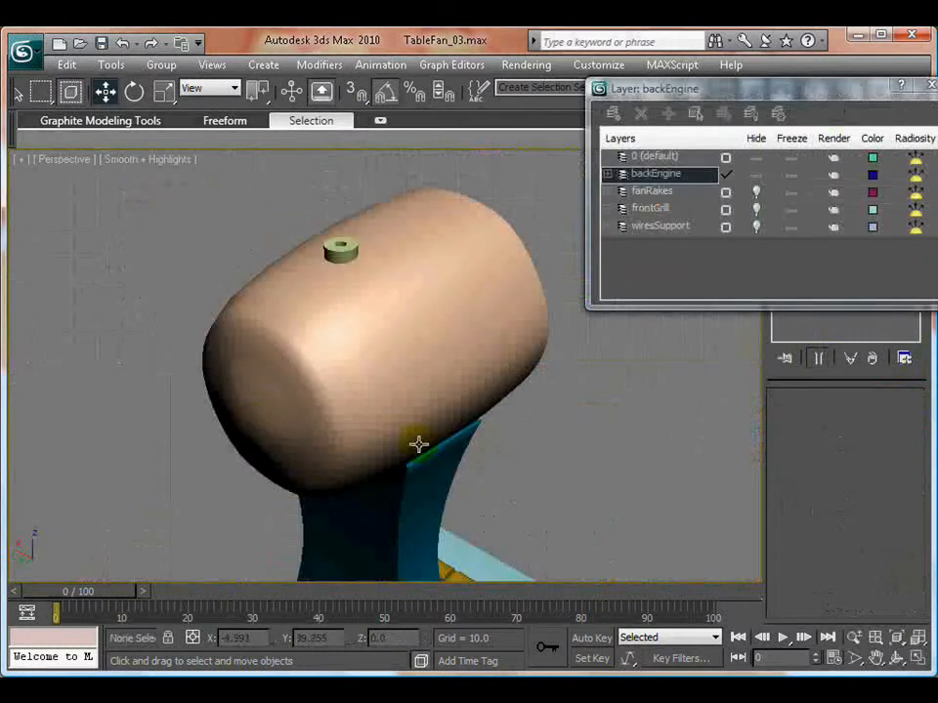
{"action": "middle_click_drag", "start_coordinate": [335, 390], "coordinate": [433, 313], "text": "alt"}
{"action": "scroll", "coordinate": [322, 401], "scroll_direction": "up", "scroll_amount": 4}
{"action": "left_click", "coordinate": [507, 337]}
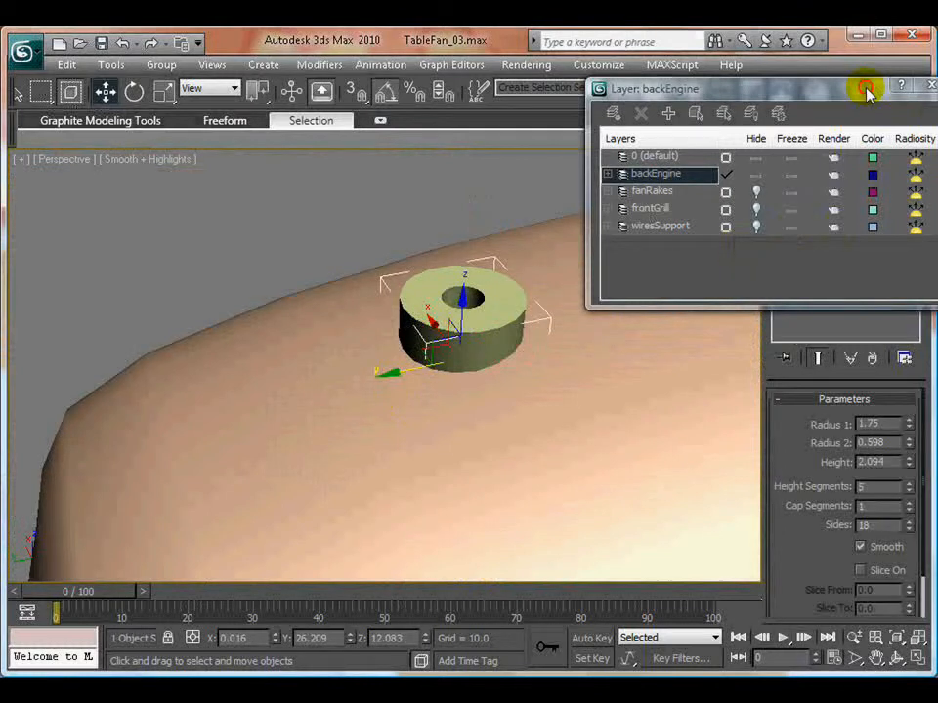
- Enlarge the tube's Radius 1 to 2.222 and Radius 2 to 0.998
{"action": "left_click_drag", "start_coordinate": [866, 91], "coordinate": [547, 35]}
{"action": "left_click_drag", "start_coordinate": [910, 425], "coordinate": [911, 391]}
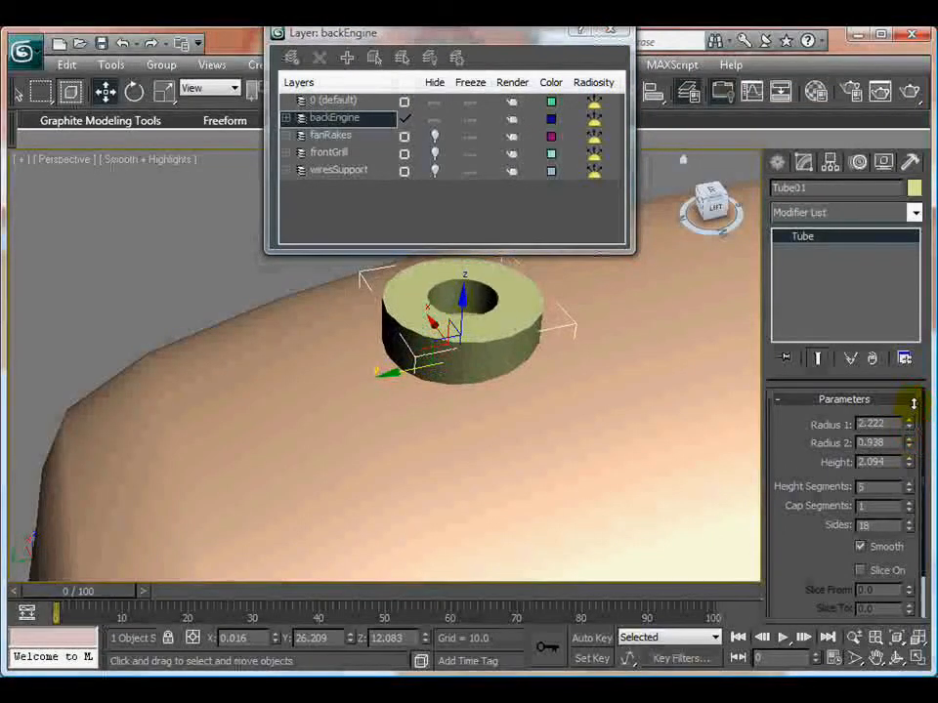
{"action": "left_click", "coordinate": [196, 301]}
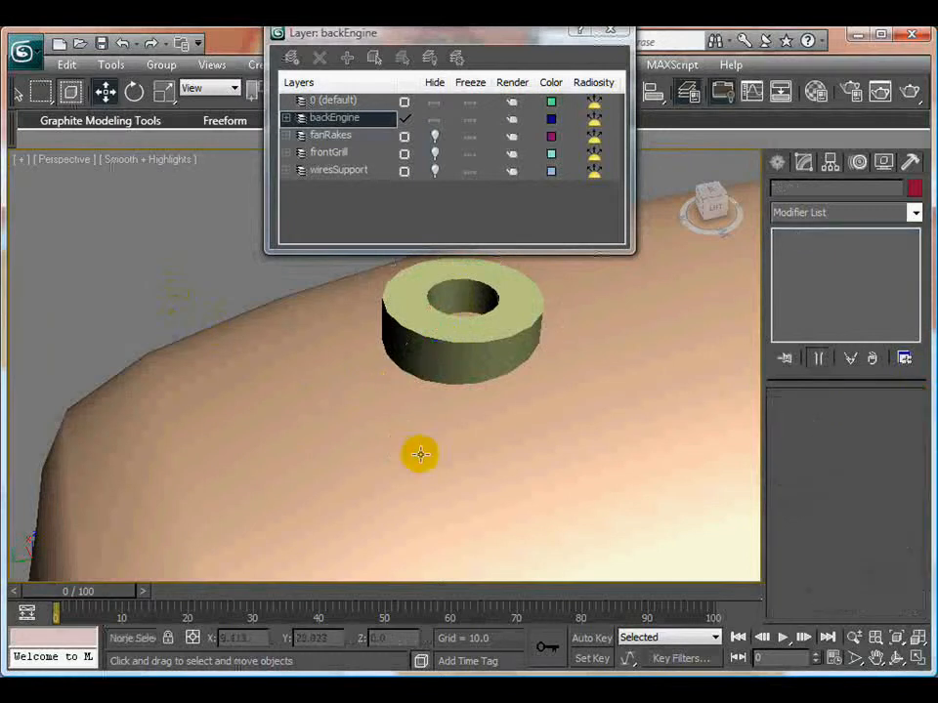
- Rotate the tube -5 degrees about the X axis to follow the slope of the motor housing
{"action": "mouse_move", "coordinate": [419, 452]}
{"action": "middle_mouse_down", "text": "alt"}
{"action": "mouse_move", "coordinate": [462, 471]}
{"action": "mouse_move", "coordinate": [434, 450]}
{"action": "middle_mouse_up", "text": "alt"}
{"action": "scroll", "coordinate": [351, 385], "scroll_direction": "down", "scroll_amount": 5}
{"action": "mouse_move", "coordinate": [351, 385]}
{"action": "middle_mouse_down"}
{"action": "mouse_move", "coordinate": [451, 486]}
{"action": "mouse_move", "coordinate": [360, 374]}
{"action": "middle_mouse_up"}
{"action": "scroll", "coordinate": [474, 457], "scroll_direction": "up", "scroll_amount": 3}
{"action": "left_click", "coordinate": [390, 395]}
{"action": "right_click", "coordinate": [424, 393]}
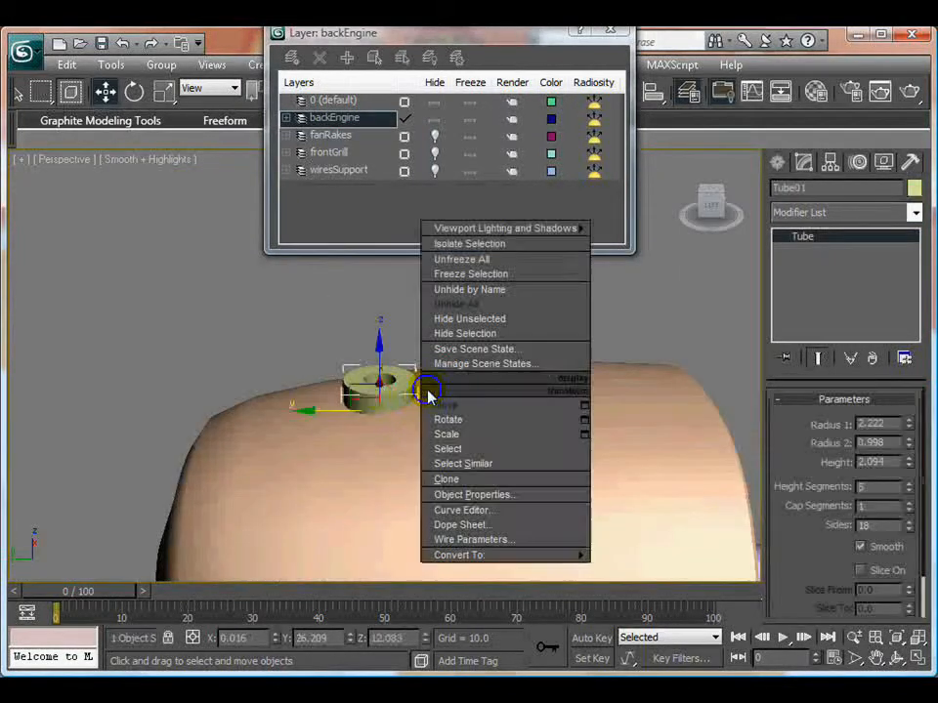
{"action": "left_click", "coordinate": [462, 421]}
{"action": "left_click_drag", "start_coordinate": [412, 369], "coordinate": [419, 362]}
{"action": "right_click", "coordinate": [416, 376]}
{"action": "left_click", "coordinate": [433, 397]}
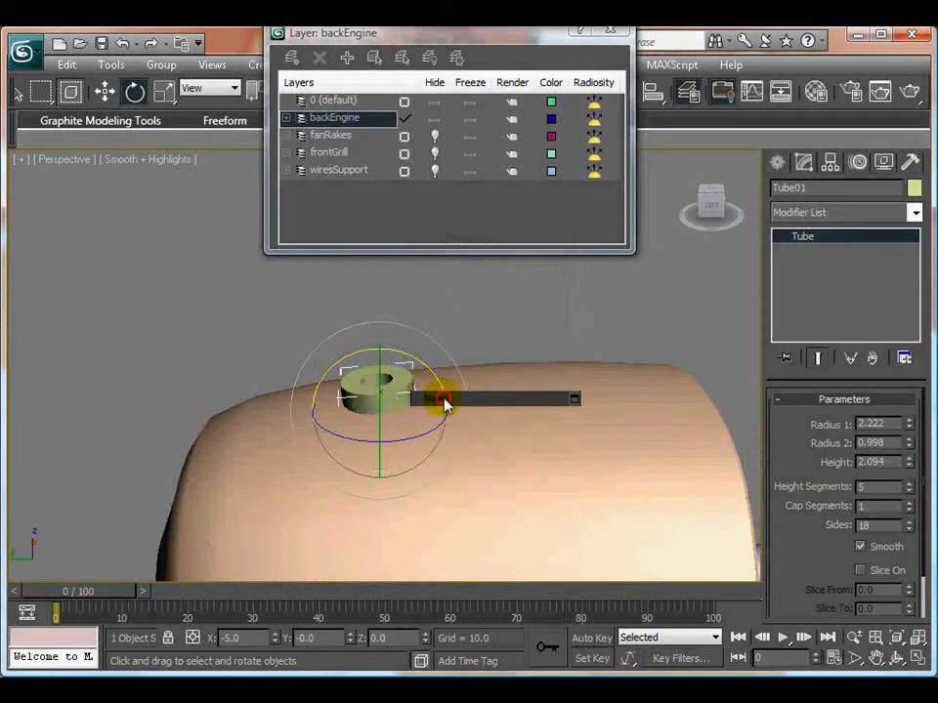
- Fine-tune the tube's height to about Z 11.835 so it sits into the motor housing's surface
{"action": "left_click_drag", "start_coordinate": [380, 350], "coordinate": [380, 351]}
{"action": "left_click", "coordinate": [231, 324]}
{"action": "scroll", "coordinate": [447, 479], "scroll_direction": "down", "scroll_amount": 6}
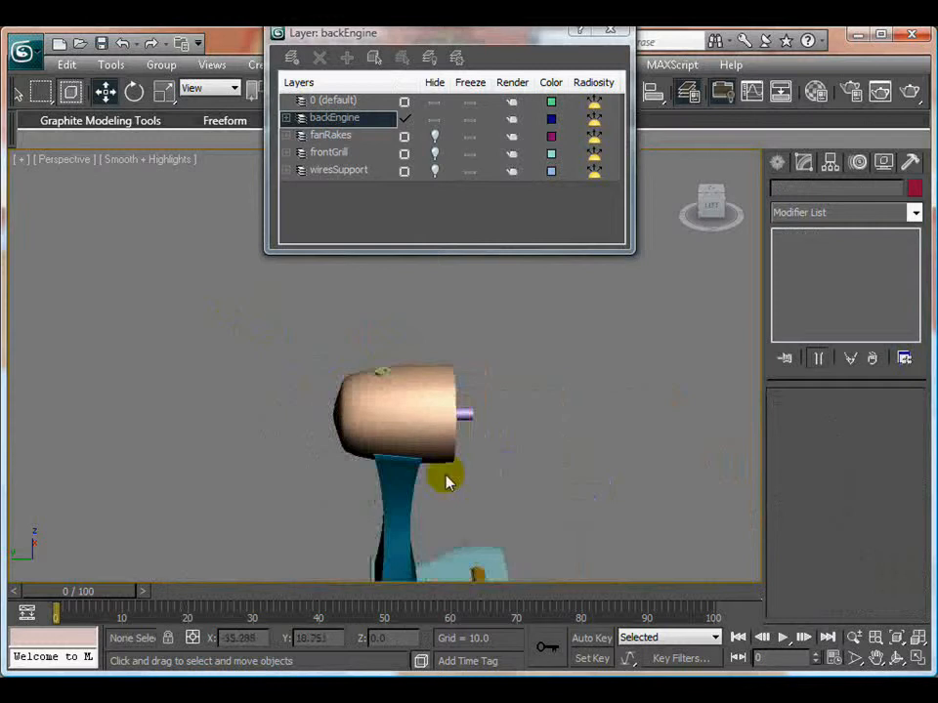
{"action": "middle_click_drag", "start_coordinate": [447, 479], "coordinate": [375, 381], "text": "alt"}
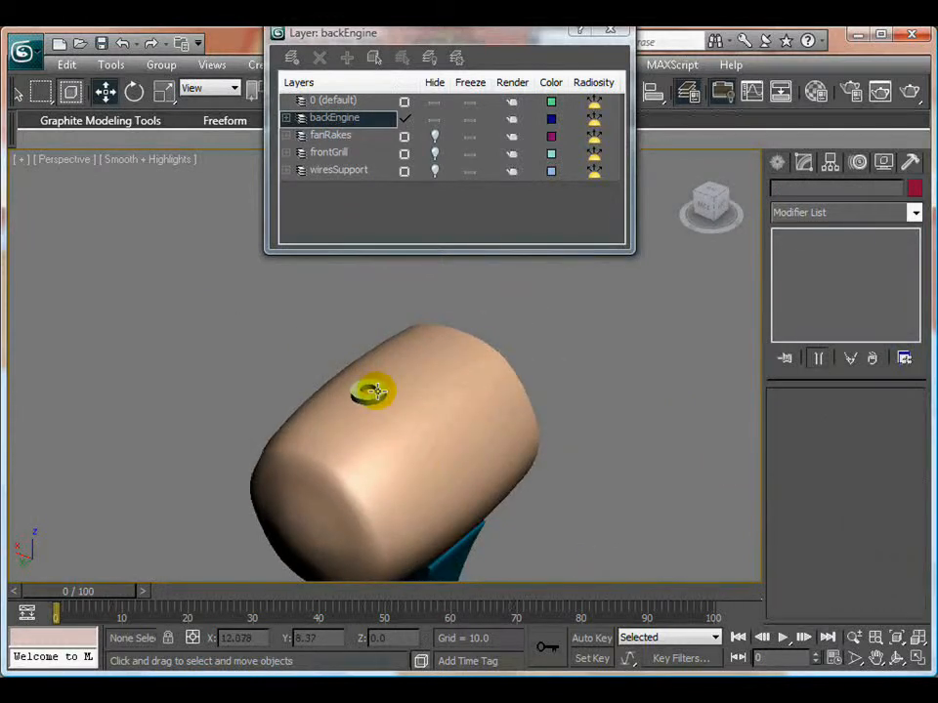
{"action": "left_click", "coordinate": [375, 391]}
{"action": "scroll", "coordinate": [342, 367], "scroll_direction": "up", "scroll_amount": 2}
{"action": "left_click_drag", "start_coordinate": [359, 365], "coordinate": [358, 360]}
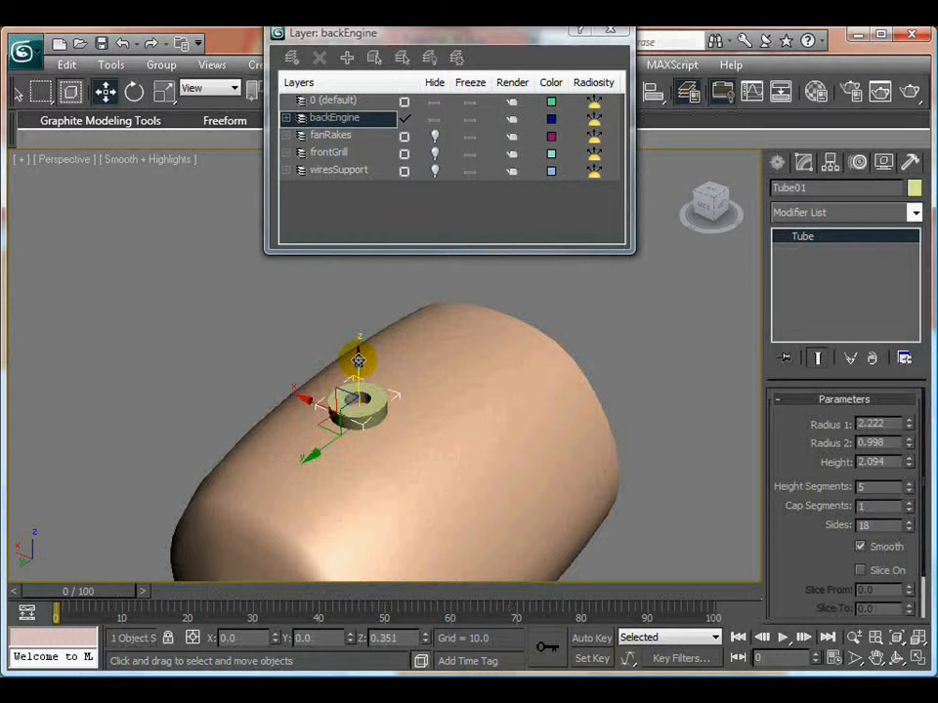
{"action": "left_click", "coordinate": [219, 364]}
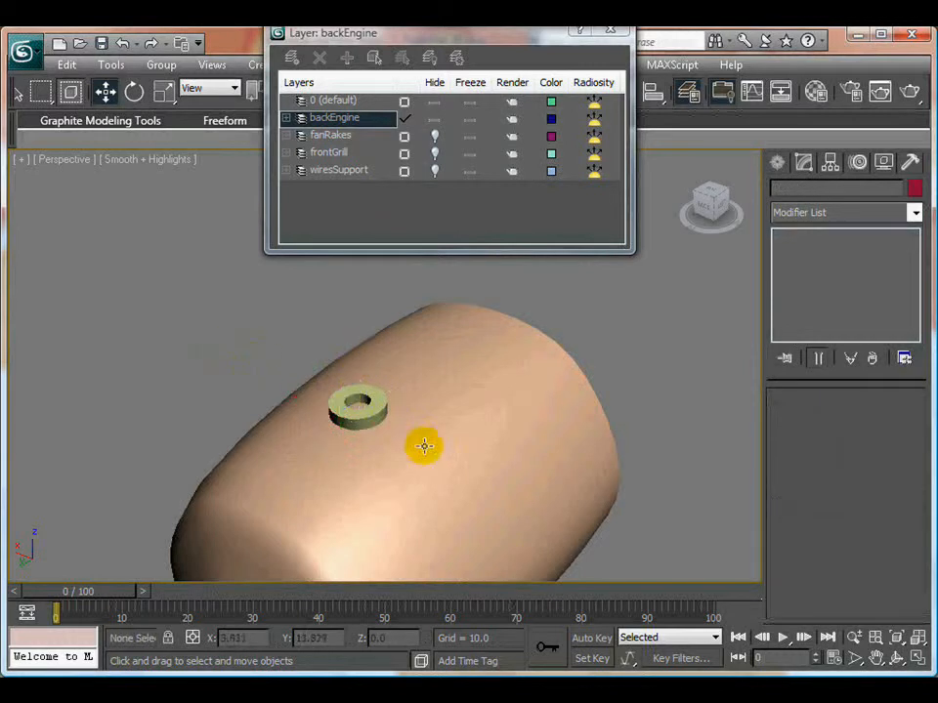
- Examine the tube's seating and the motor housing's mesh from several sides, with edged faces shown temporarily
{"action": "middle_click_drag", "start_coordinate": [423, 444], "coordinate": [390, 464], "text": "alt"}
{"action": "left_click", "coordinate": [391, 460]}
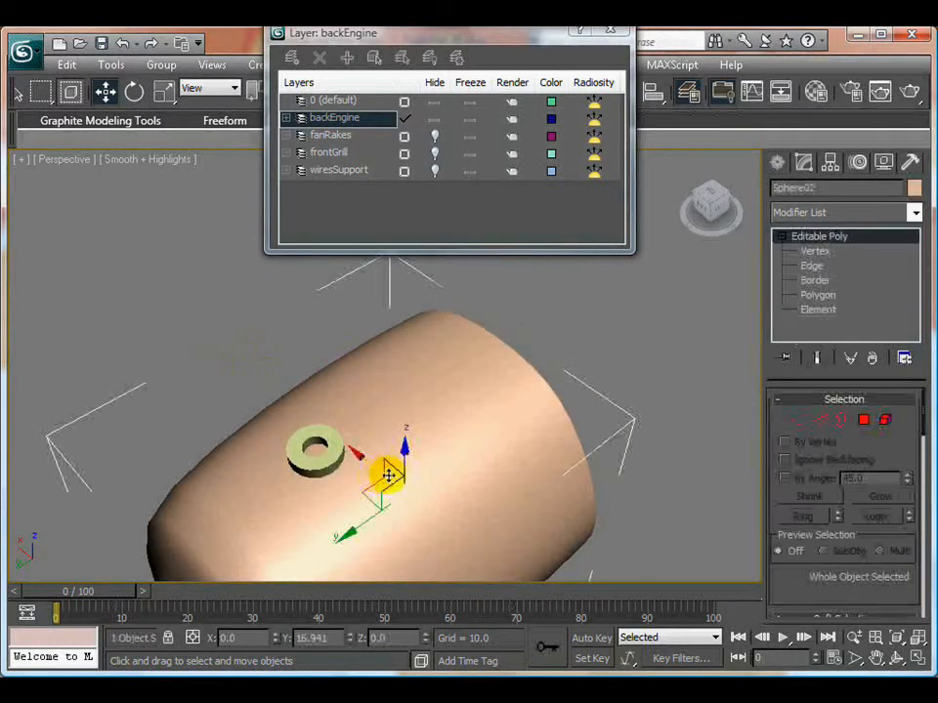
{"action": "left_click", "coordinate": [134, 161]}
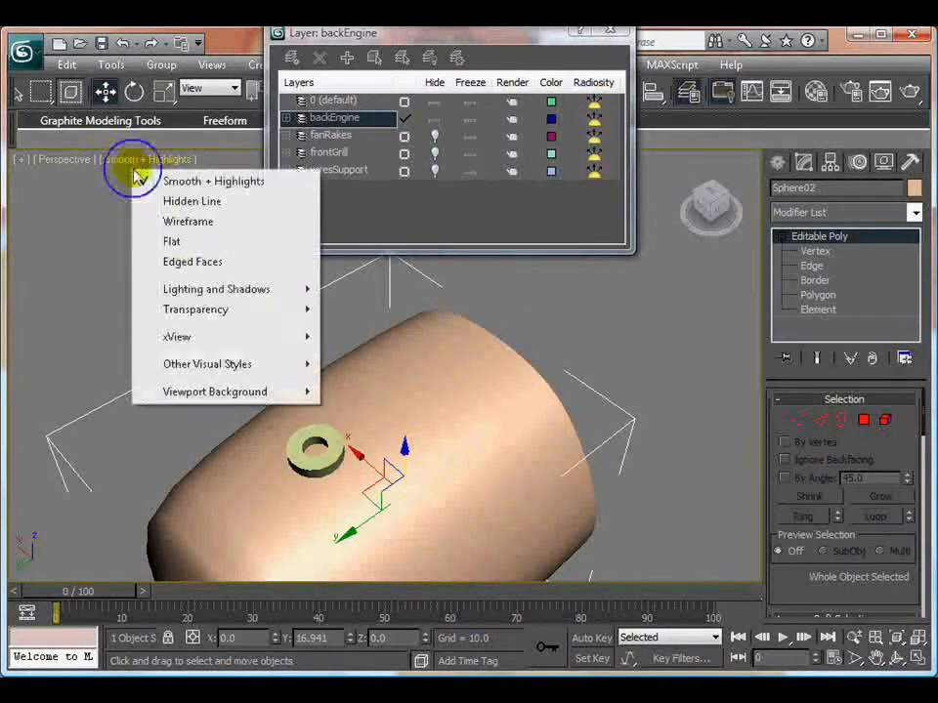
{"action": "left_click", "coordinate": [181, 261]}
{"action": "middle_click_drag", "start_coordinate": [341, 472], "coordinate": [364, 437]}
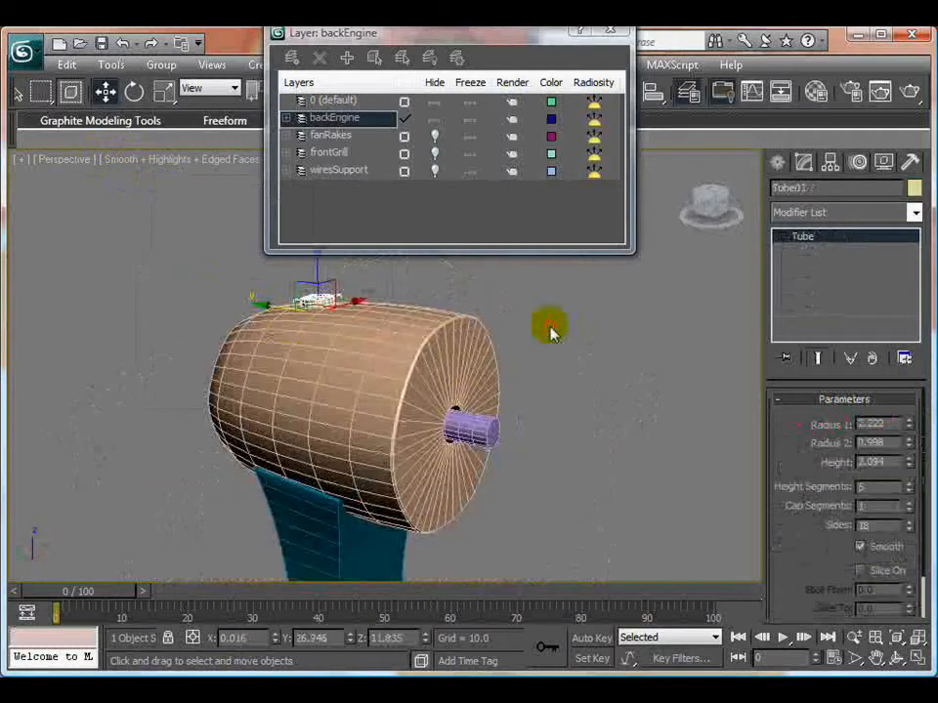
{"action": "left_click", "coordinate": [550, 330]}
{"action": "middle_click_drag", "start_coordinate": [368, 348], "coordinate": [449, 446]}
{"action": "scroll", "coordinate": [449, 446], "scroll_direction": "up", "scroll_amount": 5}
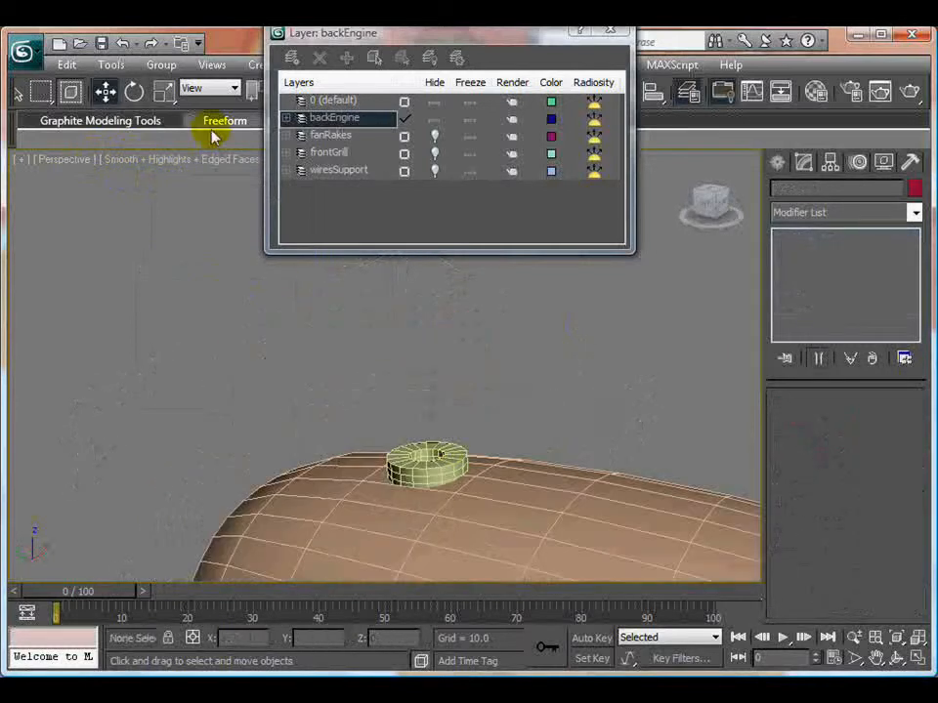
{"action": "left_click", "coordinate": [161, 164]}
{"action": "left_click", "coordinate": [210, 264]}
{"action": "scroll", "coordinate": [341, 371], "scroll_direction": "up", "scroll_amount": 8}
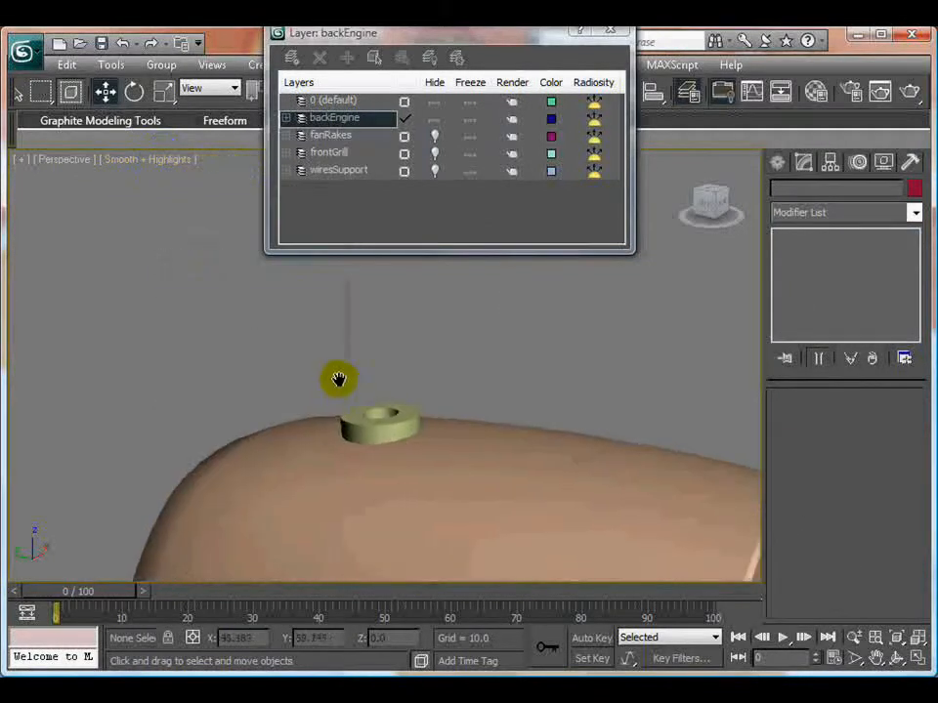
{"action": "middle_click_drag", "start_coordinate": [305, 402], "coordinate": [427, 402], "text": "alt"}
{"action": "scroll", "coordinate": [426, 402], "scroll_direction": "down", "scroll_amount": 4}
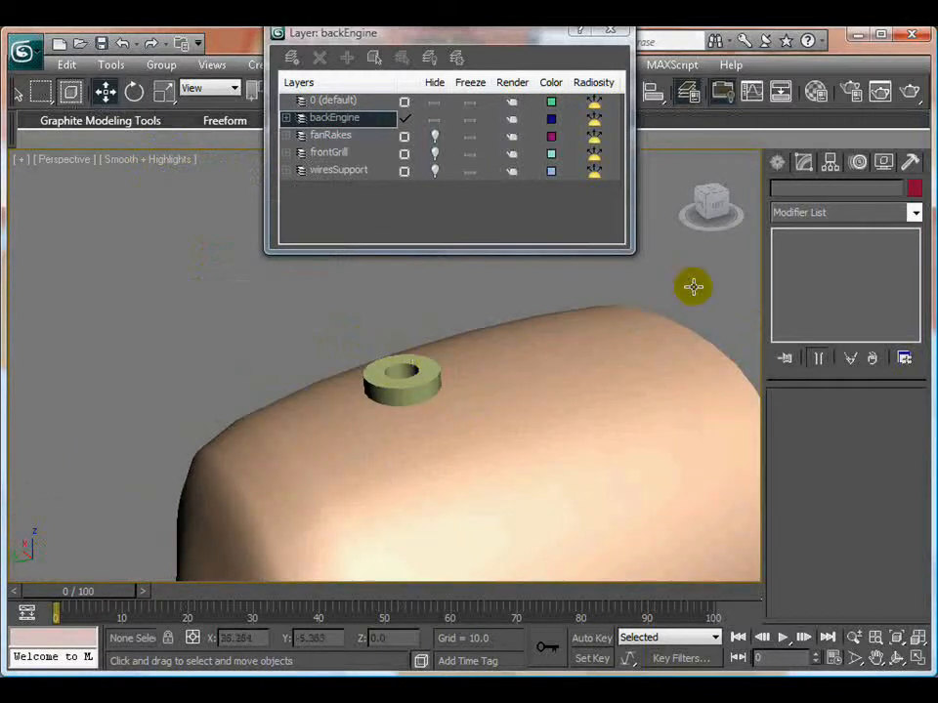
- Create a ChamferCyl in the tube's hole, about 0.915 in radius and 4.878 in height
{"action": "left_click", "coordinate": [775, 163]}
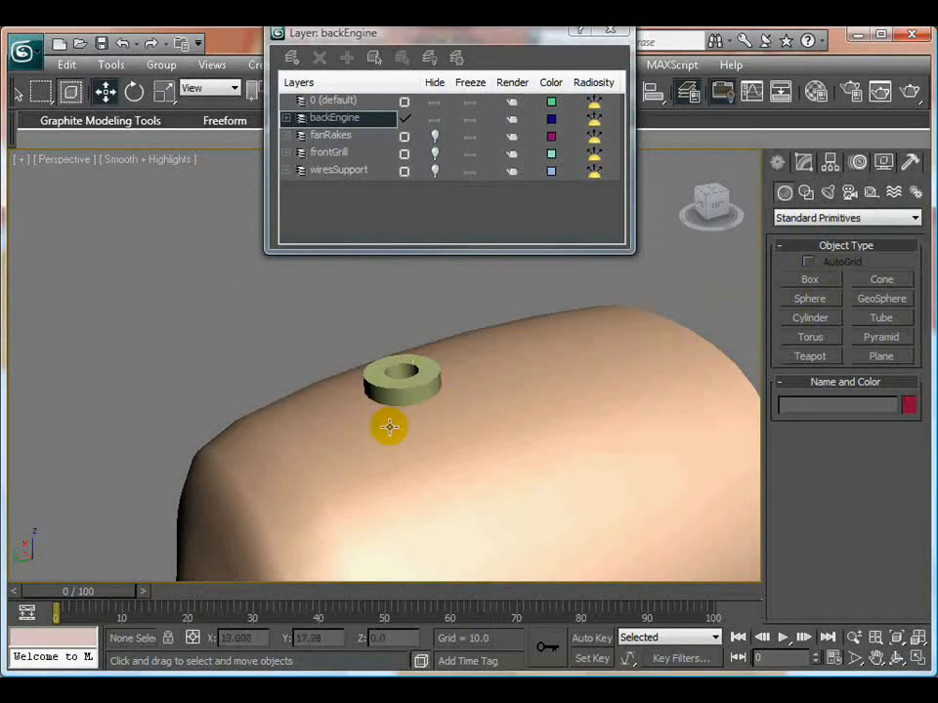
{"action": "key", "text": "alt+w"}
{"action": "key", "text": "alt+w"}
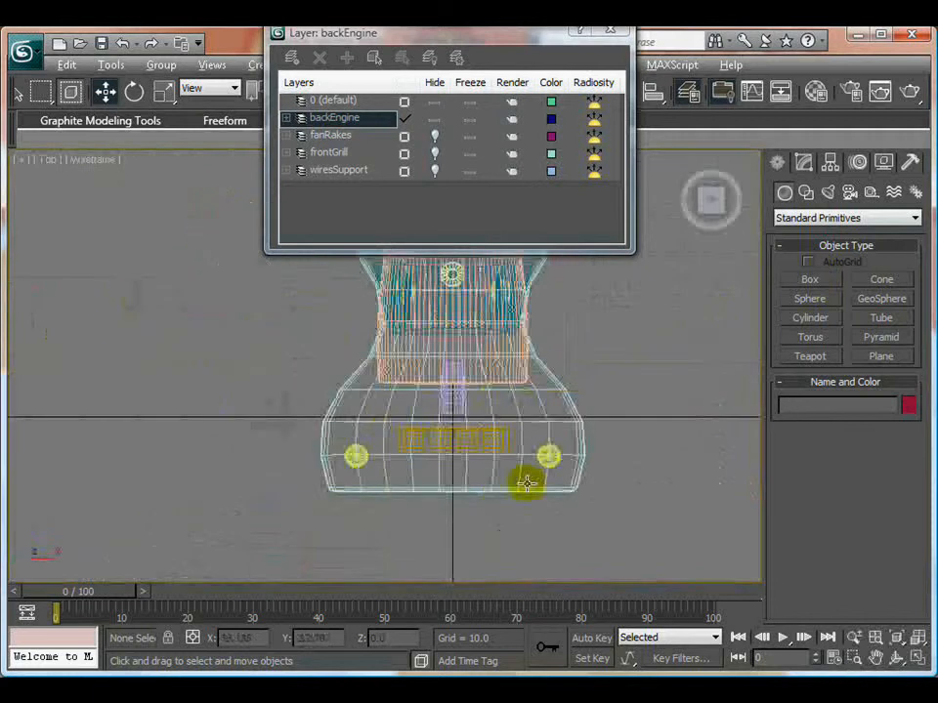
{"action": "middle_click_drag", "start_coordinate": [523, 482], "coordinate": [473, 484]}
{"action": "scroll", "coordinate": [473, 484], "scroll_direction": "up", "scroll_amount": 5}
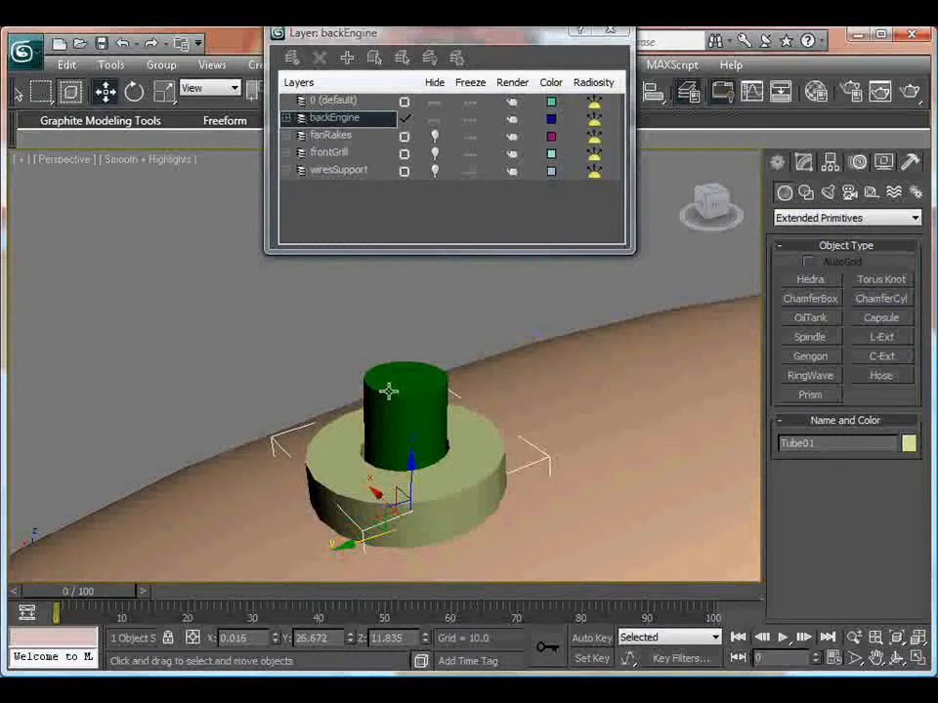
- Set the chamfer cylinder's Radius to 0.705, Height to 4.927 and Fillet to 0.07
{"action": "left_click", "coordinate": [388, 390]}
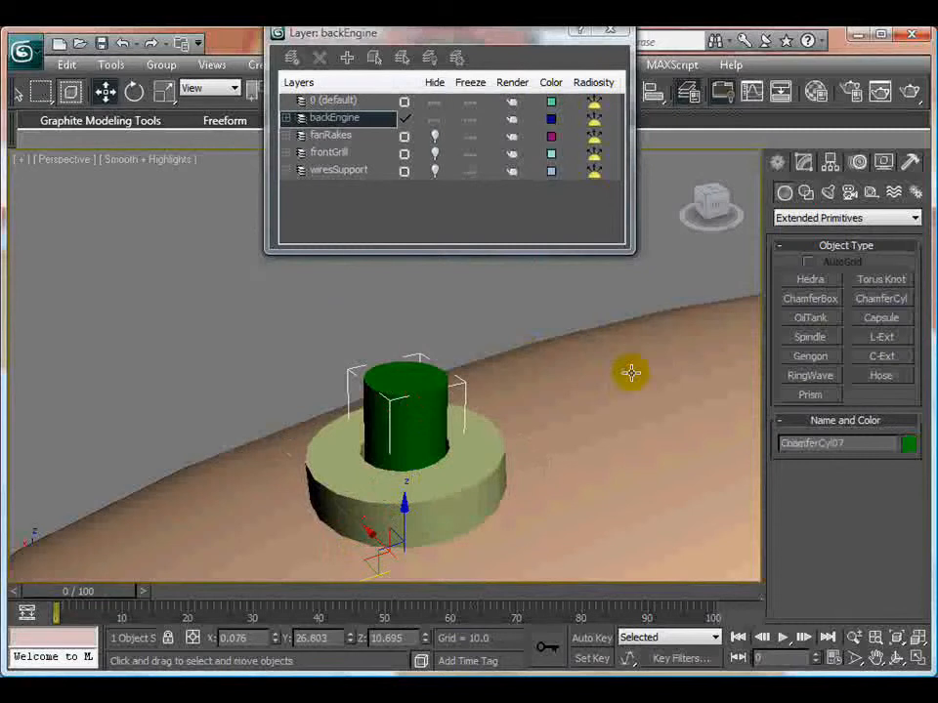
{"action": "left_click", "coordinate": [803, 163]}
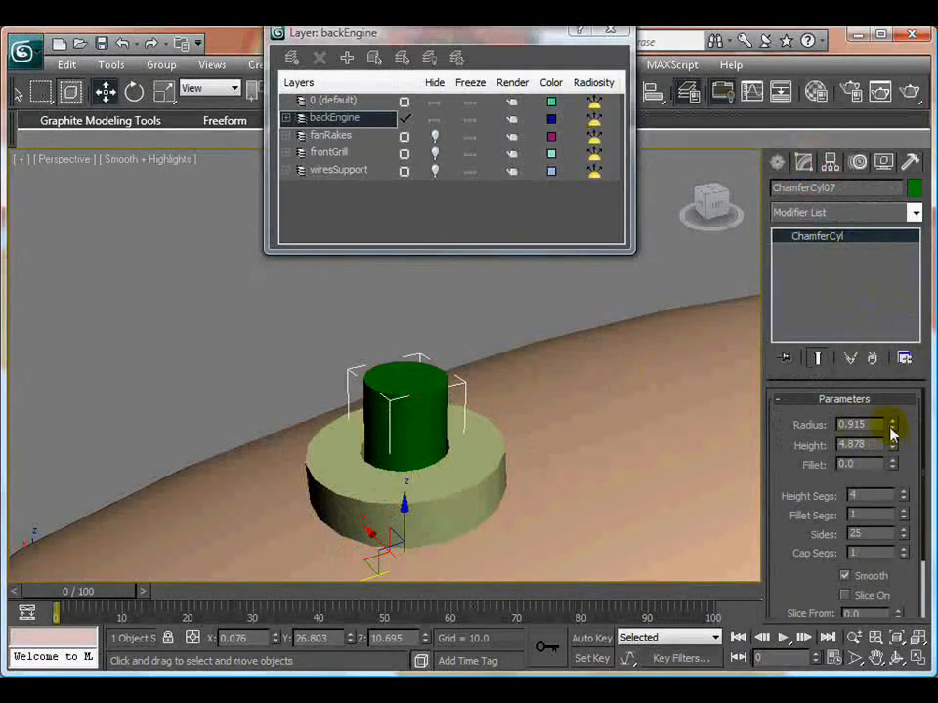
{"action": "left_click_drag", "start_coordinate": [890, 426], "coordinate": [738, 451]}
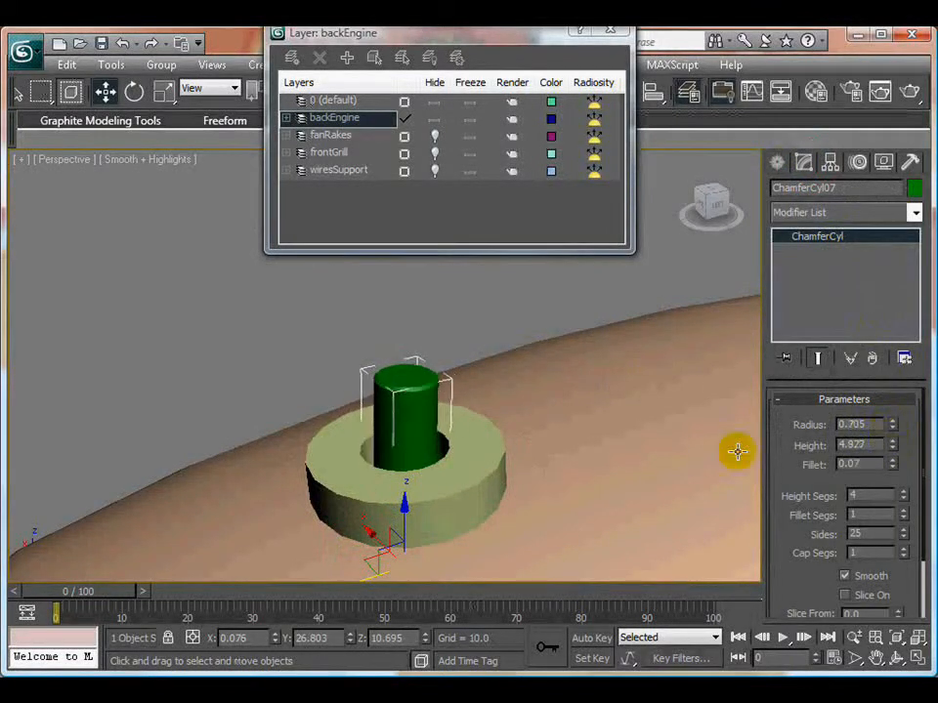
- Clone the cylinder upward as a copy and make it a short knob head with Radius 0.885, at about Z 14.558
{"action": "left_click_drag", "start_coordinate": [405, 503], "coordinate": [416, 445], "text": "shift"}
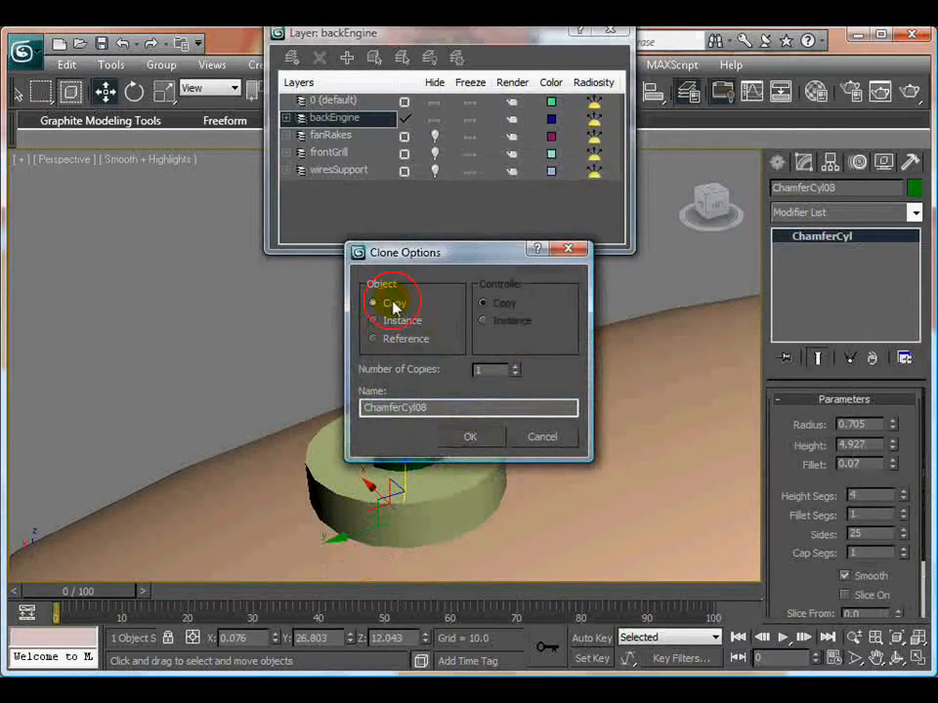
{"action": "left_click", "coordinate": [465, 438]}
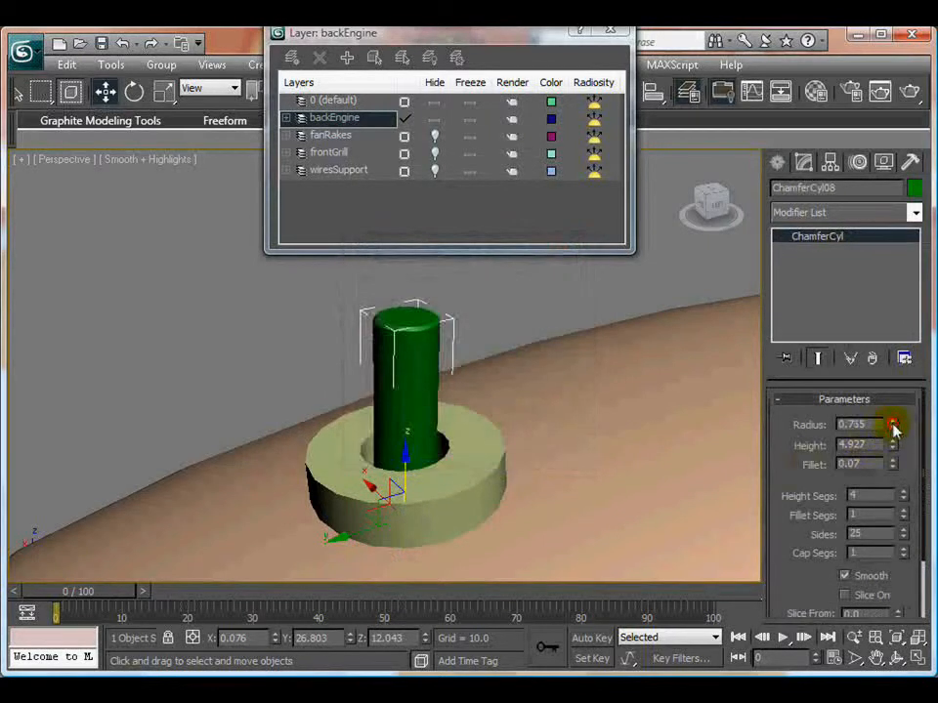
{"action": "left_click_drag", "start_coordinate": [892, 428], "coordinate": [896, 498]}
{"action": "left_click_drag", "start_coordinate": [405, 455], "coordinate": [406, 413]}
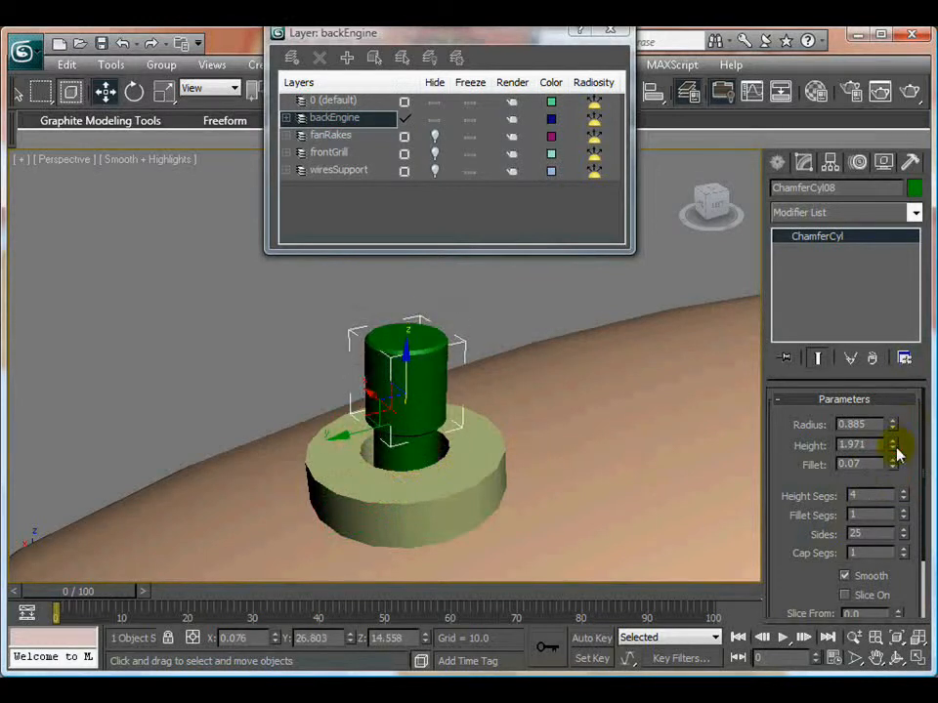
{"action": "left_click_drag", "start_coordinate": [894, 448], "coordinate": [895, 437]}
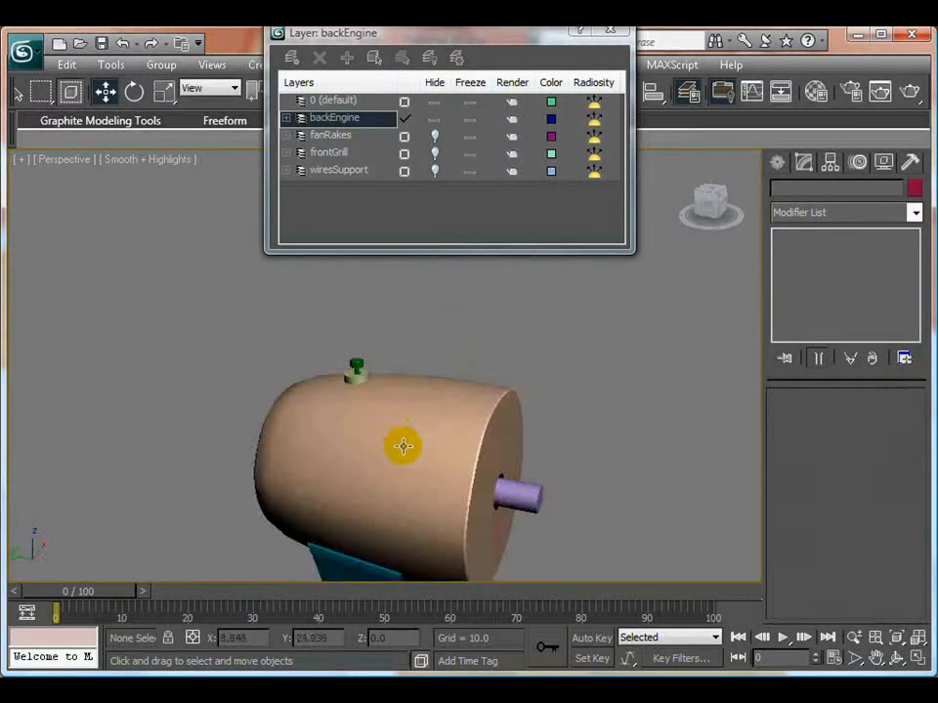
- Check the knob on the whole fan and close the layer manager
{"action": "middle_click_drag", "start_coordinate": [401, 446], "coordinate": [431, 423], "text": "alt"}
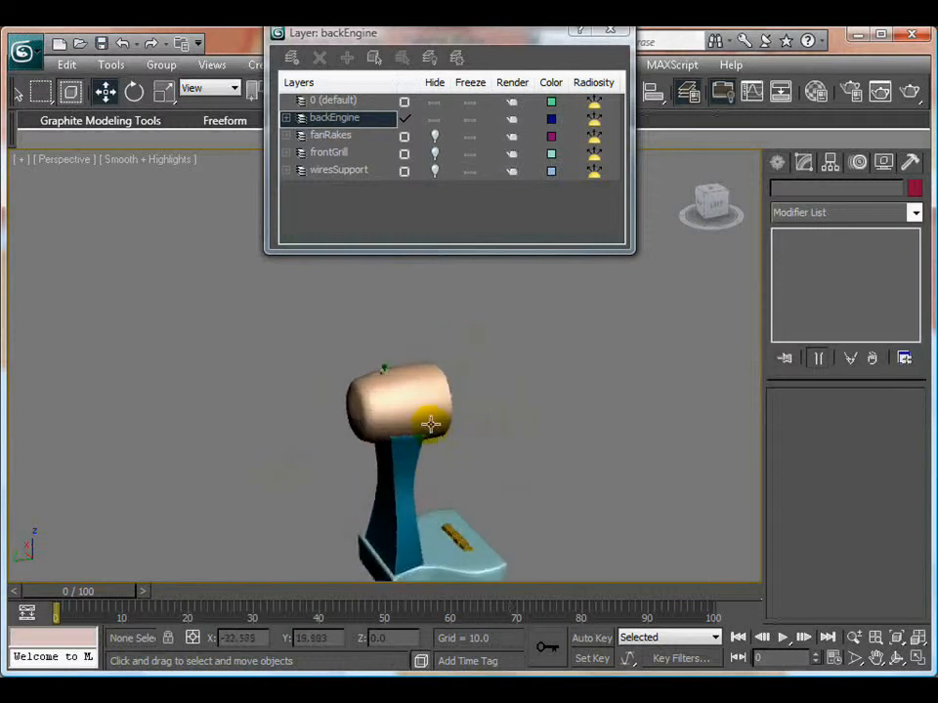
{"action": "scroll", "coordinate": [430, 422], "scroll_direction": "up", "scroll_amount": 8}
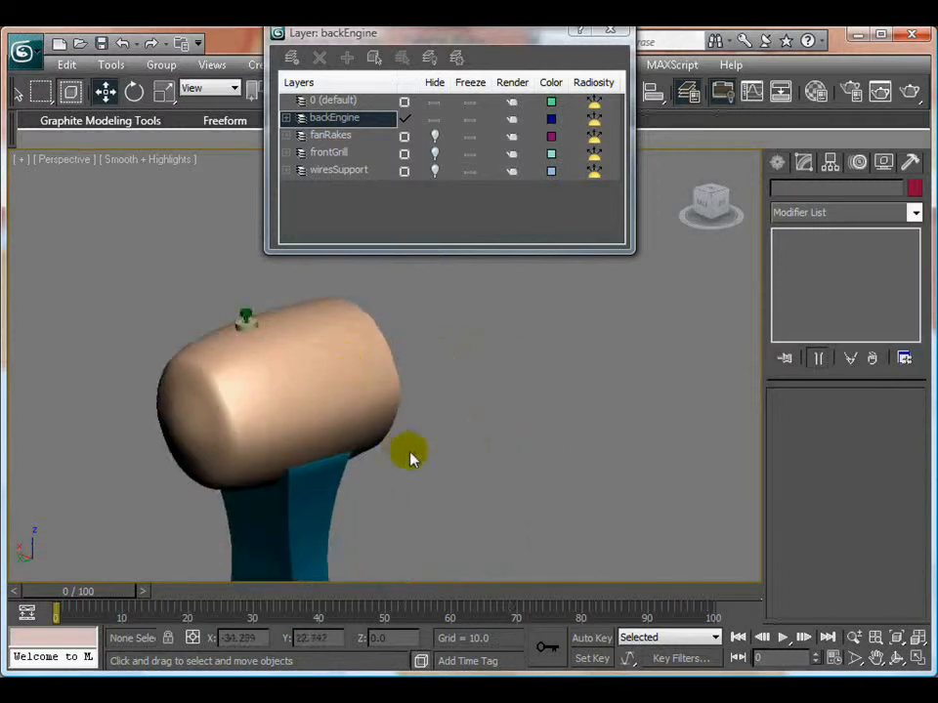
{"action": "scroll", "coordinate": [409, 459], "scroll_direction": "down", "scroll_amount": 5}
{"action": "middle_click_drag", "start_coordinate": [412, 434], "coordinate": [356, 427], "text": "alt"}
{"action": "scroll", "coordinate": [356, 427], "scroll_direction": "up", "scroll_amount": 8}
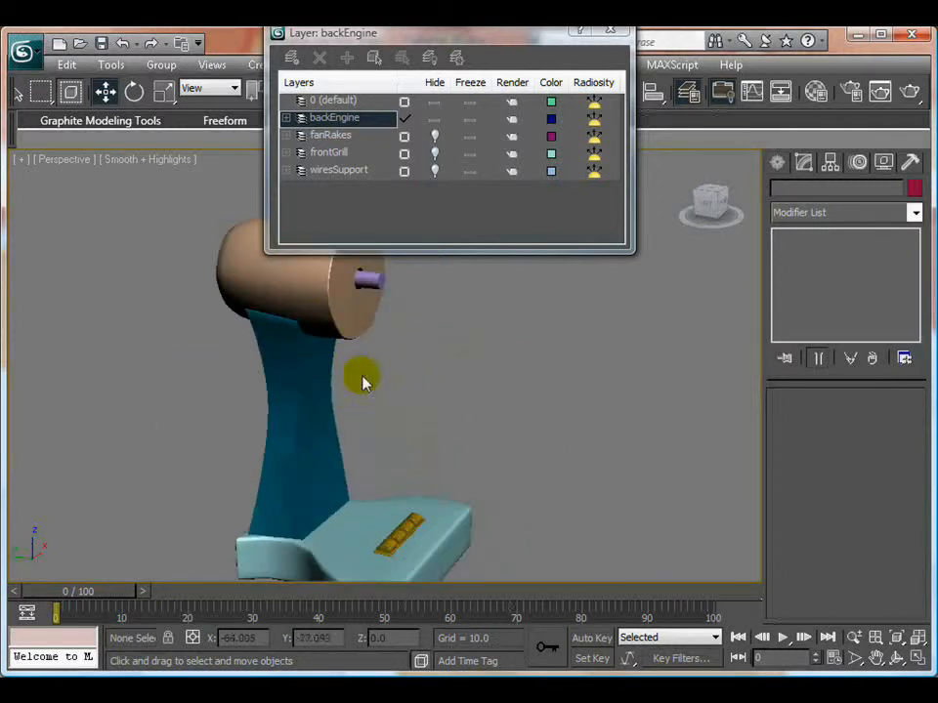
{"action": "left_click_drag", "start_coordinate": [519, 38], "coordinate": [716, 150]}
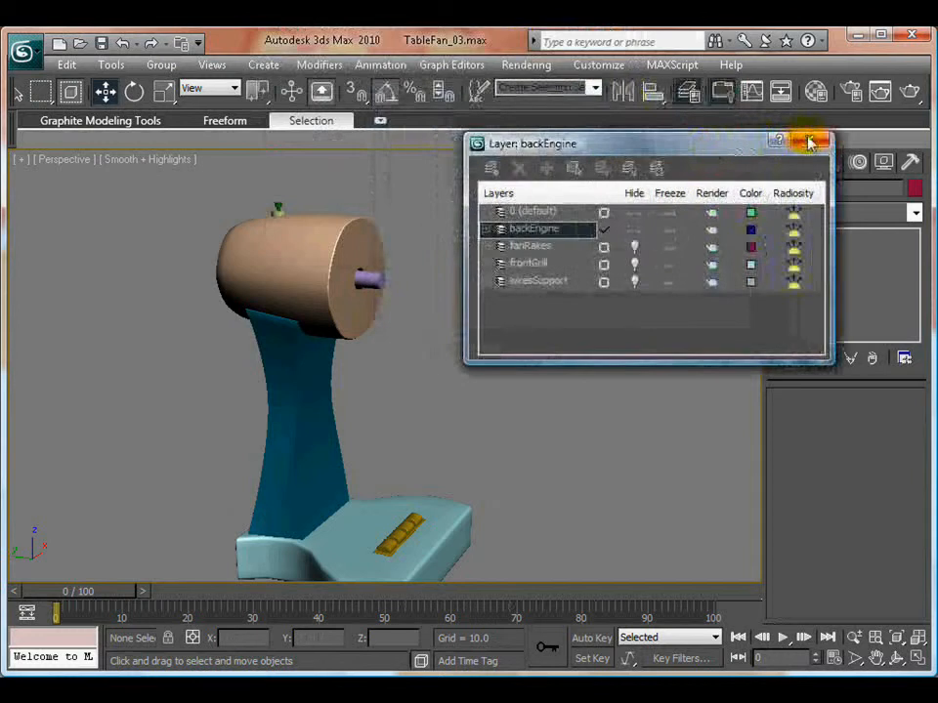
{"action": "left_click", "coordinate": [811, 142]}
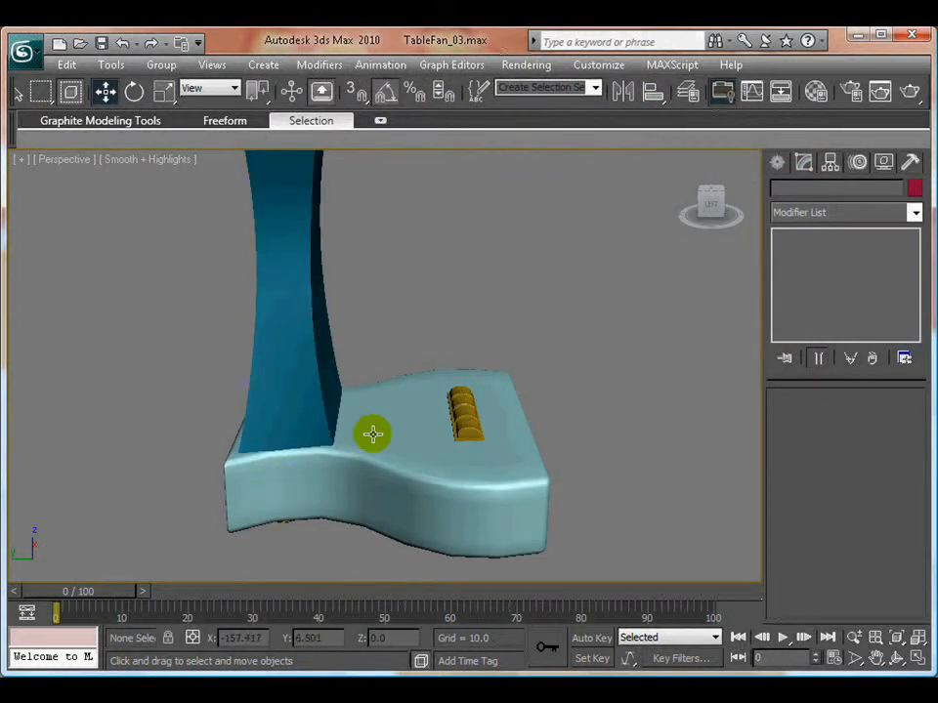
- Clone the knob's tube along the X axis to about X -24.223, beside the motor housing
{"action": "scroll", "coordinate": [383, 432], "scroll_direction": "down", "scroll_amount": 2}
{"action": "middle_click_drag", "start_coordinate": [384, 343], "coordinate": [424, 472]}
{"action": "middle_click_drag", "start_coordinate": [294, 280], "coordinate": [399, 385], "text": "alt"}
{"action": "scroll", "coordinate": [399, 385], "scroll_direction": "up", "scroll_amount": 2}
{"action": "left_click", "coordinate": [363, 304]}
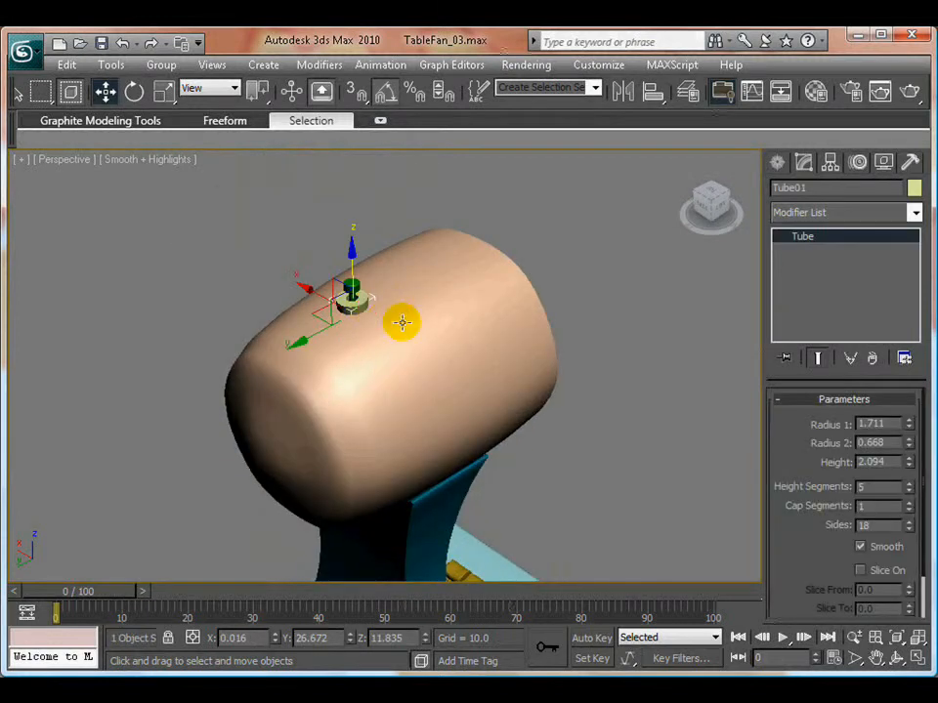
{"action": "left_click_drag", "start_coordinate": [307, 290], "coordinate": [487, 383], "text": "shift"}
{"action": "left_click", "coordinate": [495, 441]}
- Lower the cloned tube to about Z -64.524, next to the base's side wall
{"action": "middle_click_drag", "start_coordinate": [524, 457], "coordinate": [416, 284]}
{"action": "scroll", "coordinate": [518, 429], "scroll_direction": "down", "scroll_amount": 4}
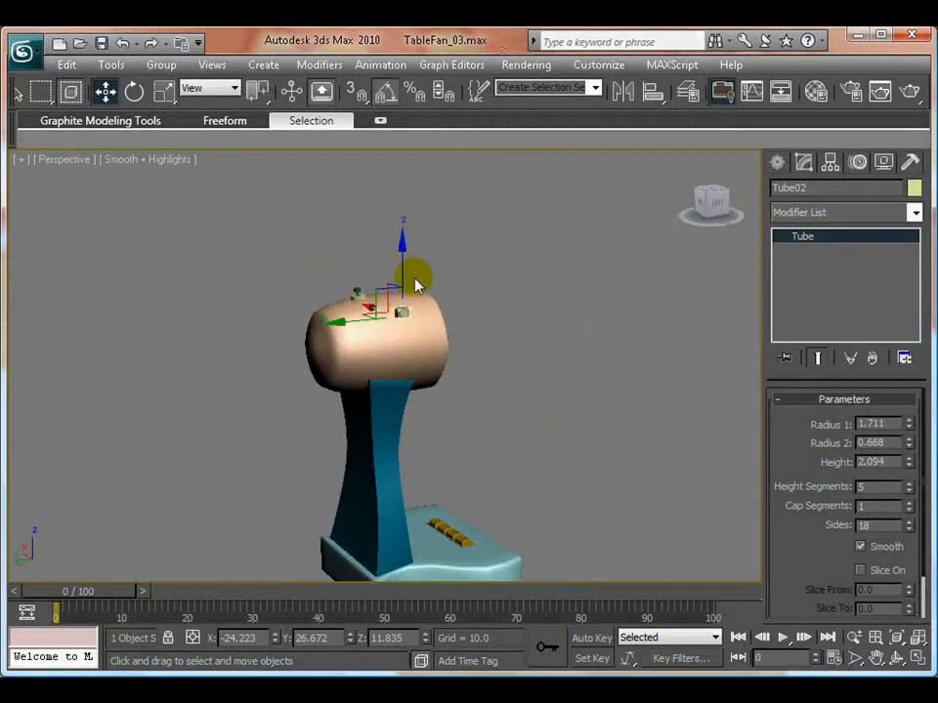
{"action": "left_click_drag", "start_coordinate": [402, 243], "coordinate": [463, 479]}
{"action": "scroll", "coordinate": [477, 360], "scroll_direction": "up", "scroll_amount": 5}
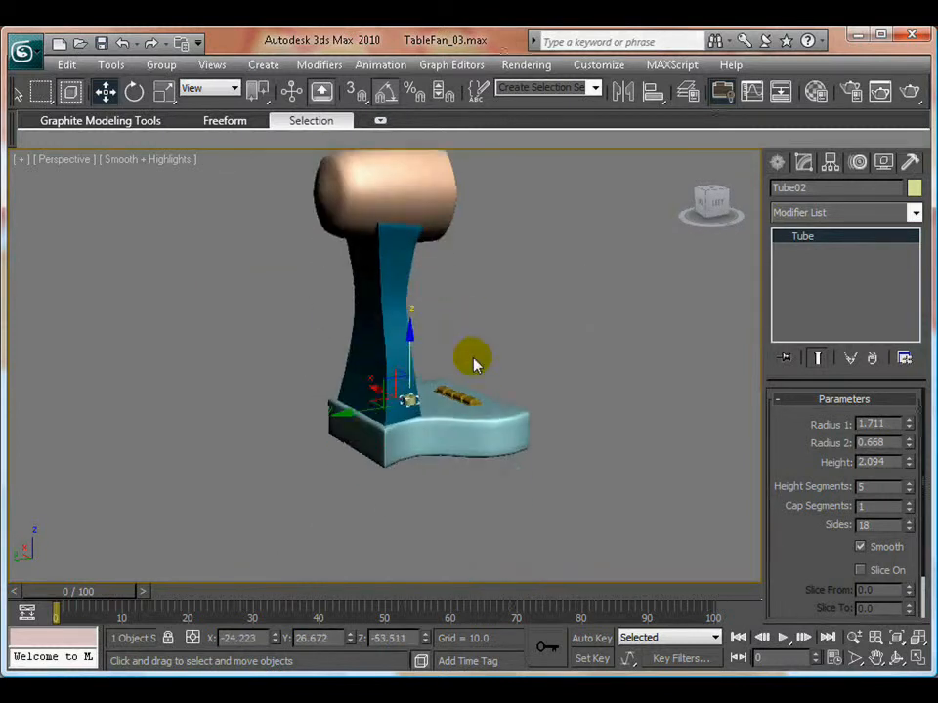
{"action": "scroll", "coordinate": [460, 373], "scroll_direction": "up", "scroll_amount": 3}
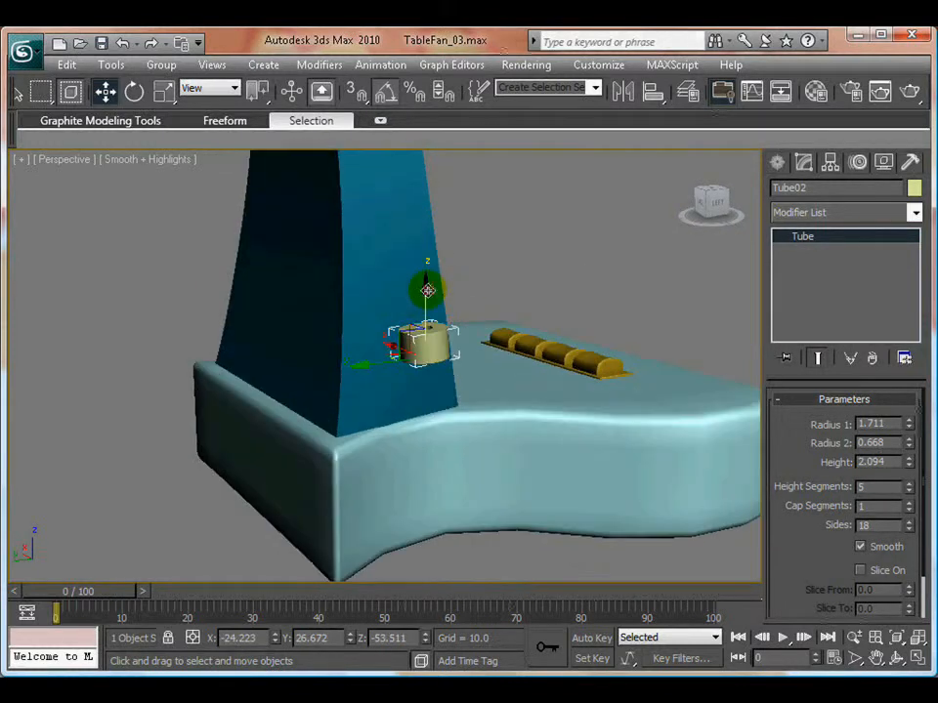
{"action": "left_click_drag", "start_coordinate": [428, 290], "coordinate": [446, 434]}
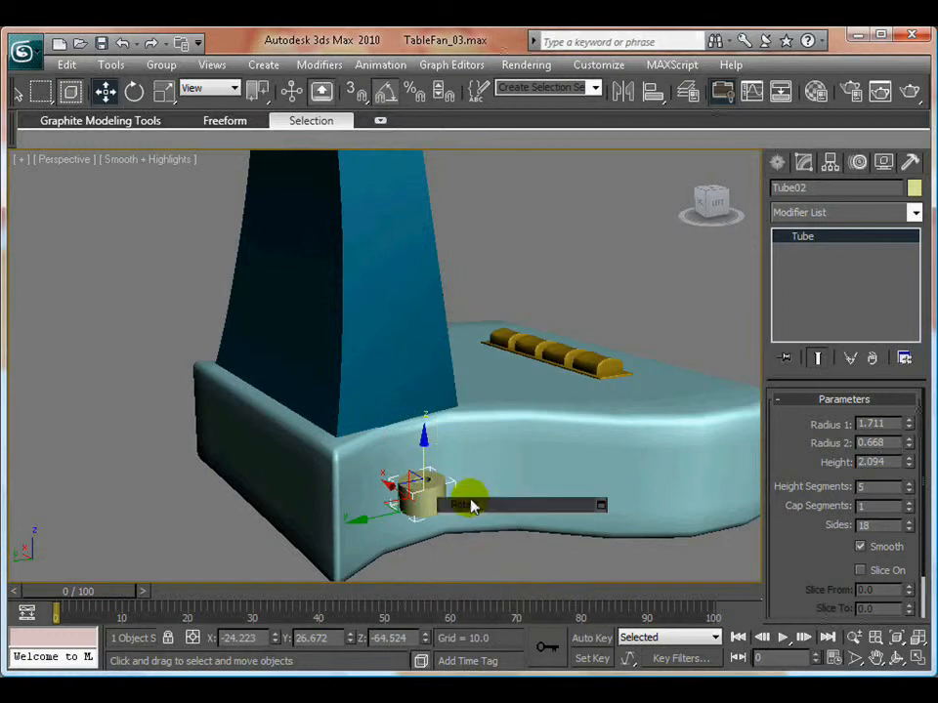
- Rotate the cloned tube -90 degrees about the Y axis so its hole faces sideways out from the base
{"action": "key", "text": "e"}
{"action": "left_click_drag", "start_coordinate": [437, 463], "coordinate": [474, 539]}
{"action": "middle_click_drag", "start_coordinate": [499, 520], "coordinate": [480, 460]}
{"action": "scroll", "coordinate": [480, 460], "scroll_direction": "up", "scroll_amount": 3}
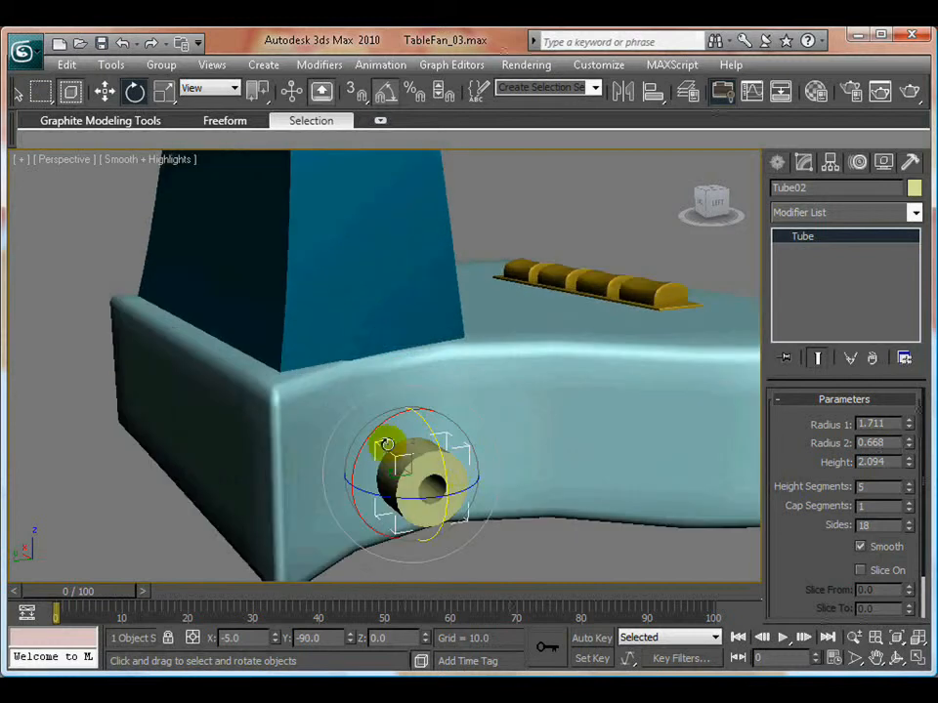
{"action": "middle_click_drag", "start_coordinate": [315, 402], "coordinate": [436, 478], "text": "alt"}
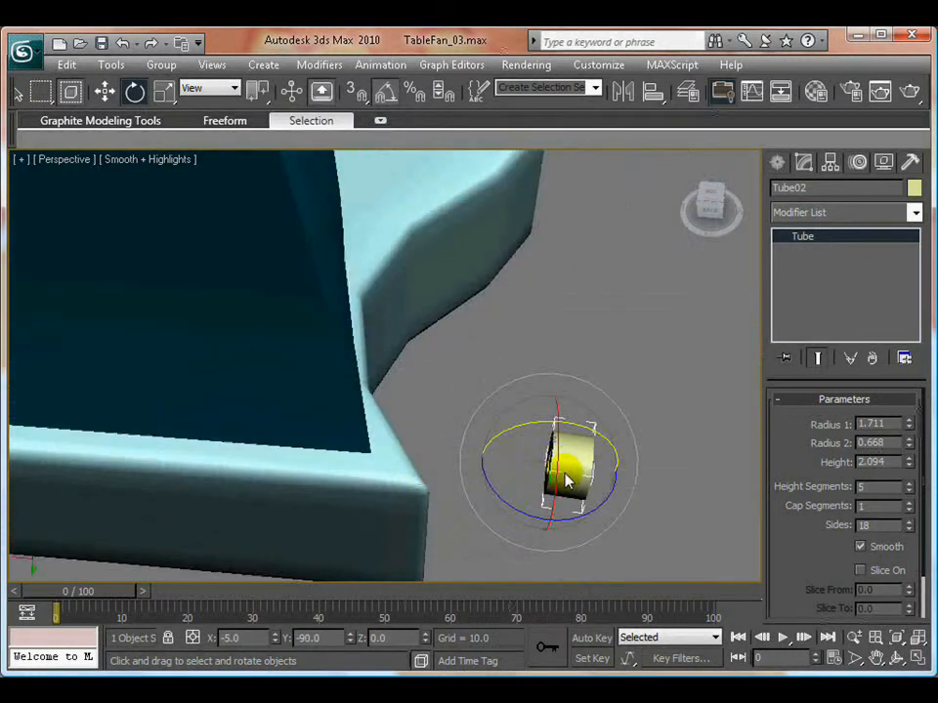
- Move the cloned tube to the base's side wall at about X -14.911, Y 26.672, and rotate it to X 30 degrees
{"action": "key", "text": "w"}
{"action": "left_click_drag", "start_coordinate": [485, 459], "coordinate": [310, 451]}
{"action": "middle_click_drag", "start_coordinate": [468, 482], "coordinate": [286, 491], "text": "alt"}
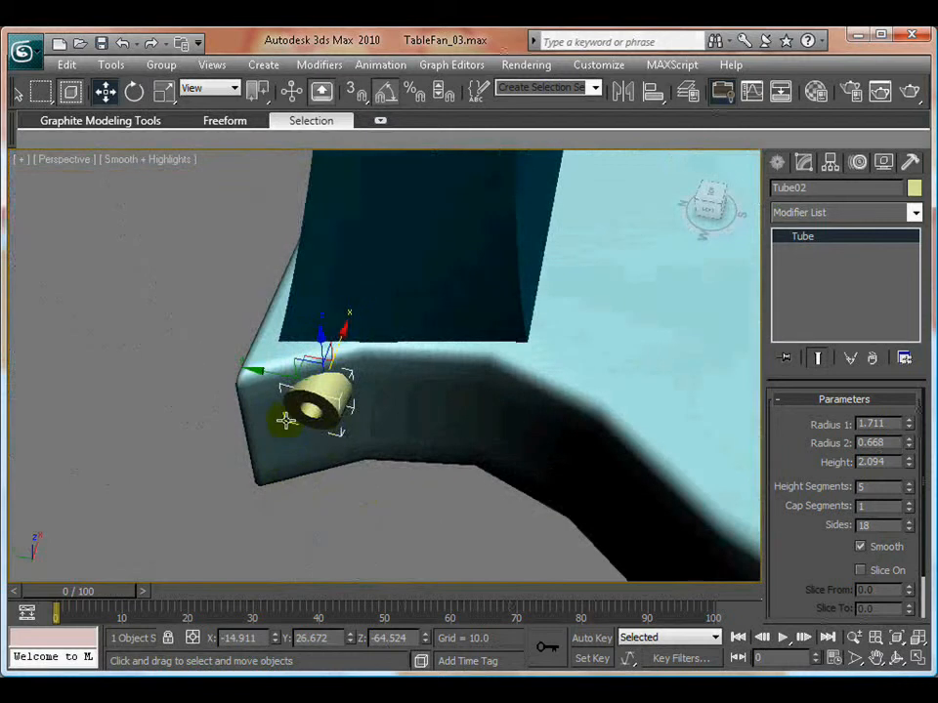
{"action": "key", "text": "e"}
{"action": "mouse_move", "coordinate": [335, 438]}
{"action": "left_mouse_down"}
{"action": "mouse_move", "coordinate": [359, 433]}
{"action": "mouse_move", "coordinate": [341, 418]}
{"action": "left_mouse_up"}
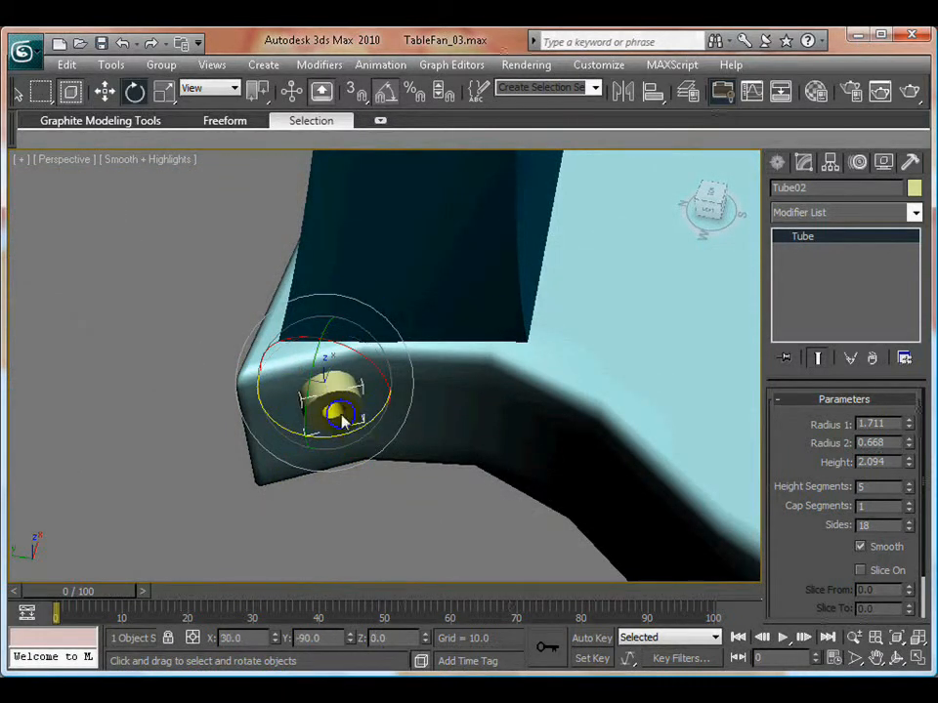
- Seat the tube in the base's side wall at about X -12.717, Y 23.026, Z -67.226, with radii 2.088 and 0.878, and deselect it
{"action": "key", "text": "w"}
{"action": "mouse_move", "coordinate": [325, 369]}
{"action": "left_mouse_down"}
{"action": "mouse_move", "coordinate": [324, 345]}
{"action": "mouse_move", "coordinate": [325, 357]}
{"action": "left_mouse_up"}
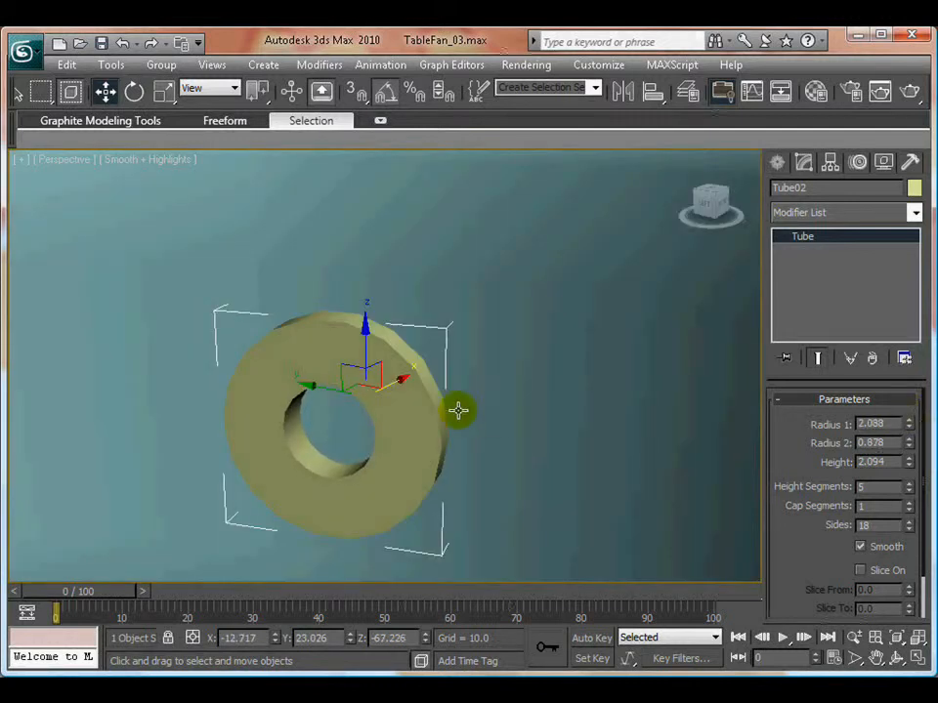
{"action": "scroll", "coordinate": [458, 411], "scroll_direction": "down", "scroll_amount": 6}
{"action": "scroll", "coordinate": [471, 392], "scroll_direction": "down", "scroll_amount": 6}
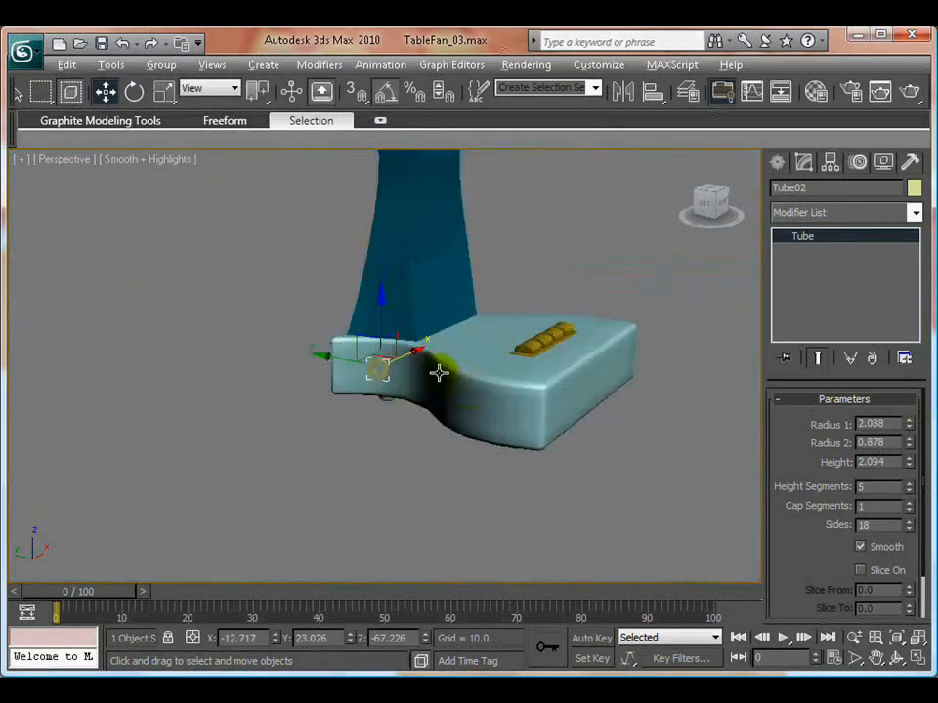
{"action": "middle_click_drag", "start_coordinate": [438, 372], "coordinate": [393, 445], "text": "alt"}
{"action": "scroll", "coordinate": [411, 393], "scroll_direction": "down", "scroll_amount": 6}
{"action": "left_click", "coordinate": [405, 427]}
{"action": "scroll", "coordinate": [387, 412], "scroll_direction": "up", "scroll_amount": 5}
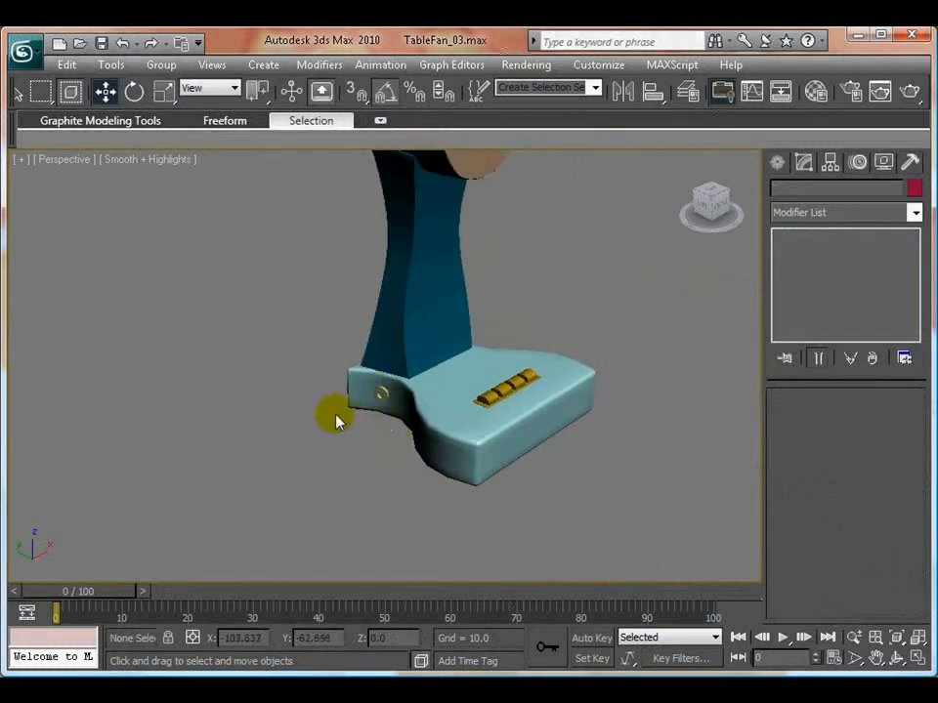
- Draw an eleven-point winding Line for the power cord in the Top view, starting at the tube and ending free beside the base
{"action": "key", "text": "alt+w"}
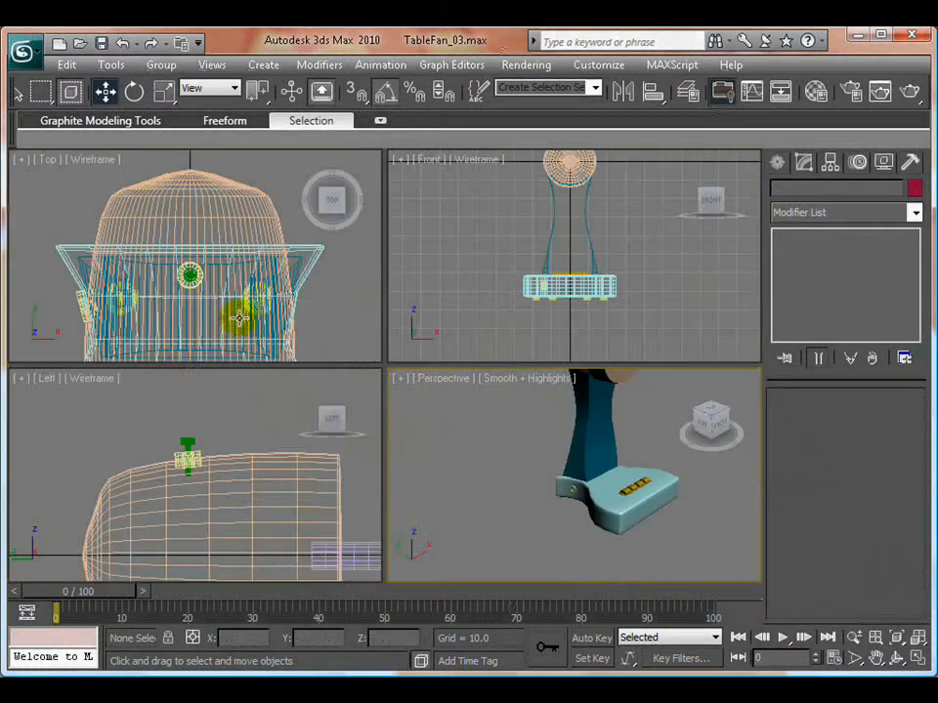
{"action": "right_click", "coordinate": [240, 303]}
{"action": "key", "text": "alt+w"}
{"action": "scroll", "coordinate": [402, 372], "scroll_direction": "up", "scroll_amount": 1}
{"action": "scroll", "coordinate": [278, 450], "scroll_direction": "down", "scroll_amount": 5}
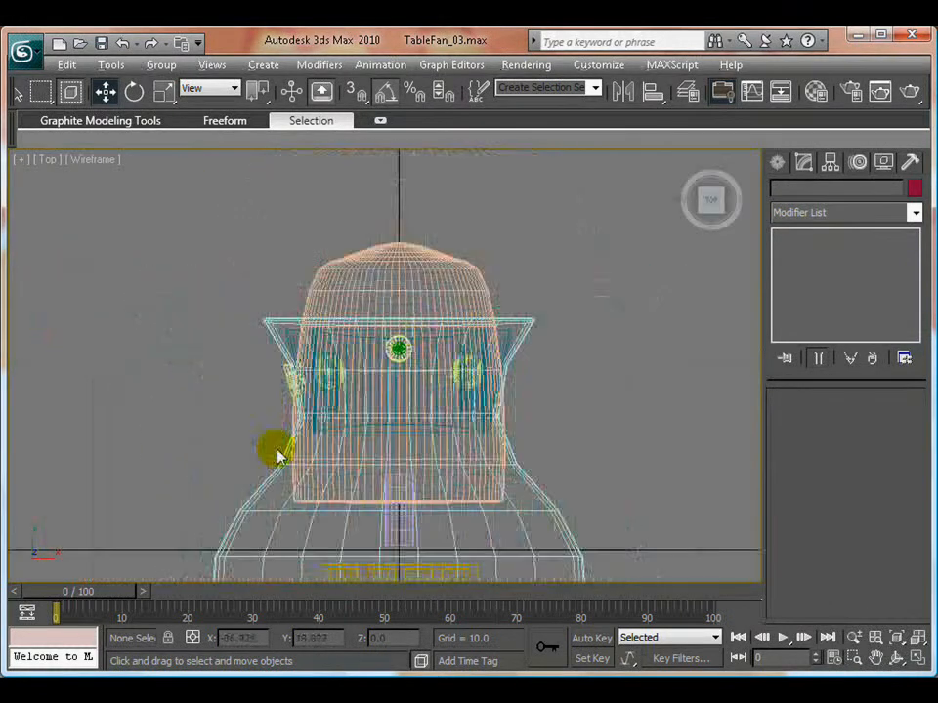
{"action": "scroll", "coordinate": [272, 419], "scroll_direction": "up", "scroll_amount": 5}
{"action": "scroll", "coordinate": [302, 428], "scroll_direction": "down", "scroll_amount": 6}
{"action": "scroll", "coordinate": [303, 428], "scroll_direction": "down", "scroll_amount": 2}
{"action": "middle_click_drag", "start_coordinate": [390, 412], "coordinate": [433, 379]}
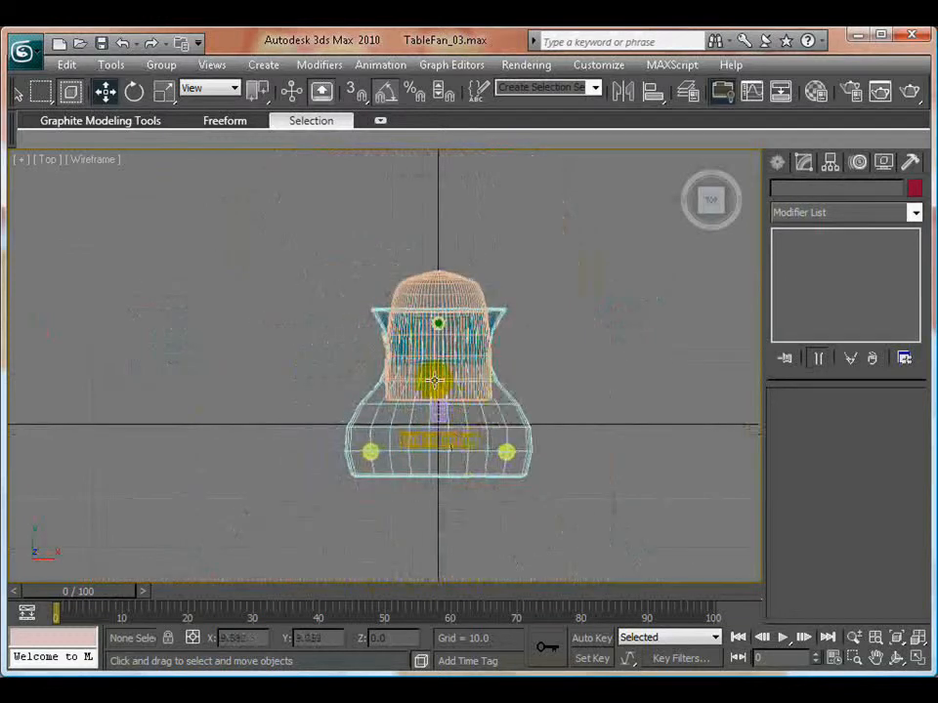
{"action": "scroll", "coordinate": [461, 354], "scroll_direction": "up", "scroll_amount": 8}
{"action": "middle_click_drag", "start_coordinate": [470, 314], "coordinate": [437, 416]}
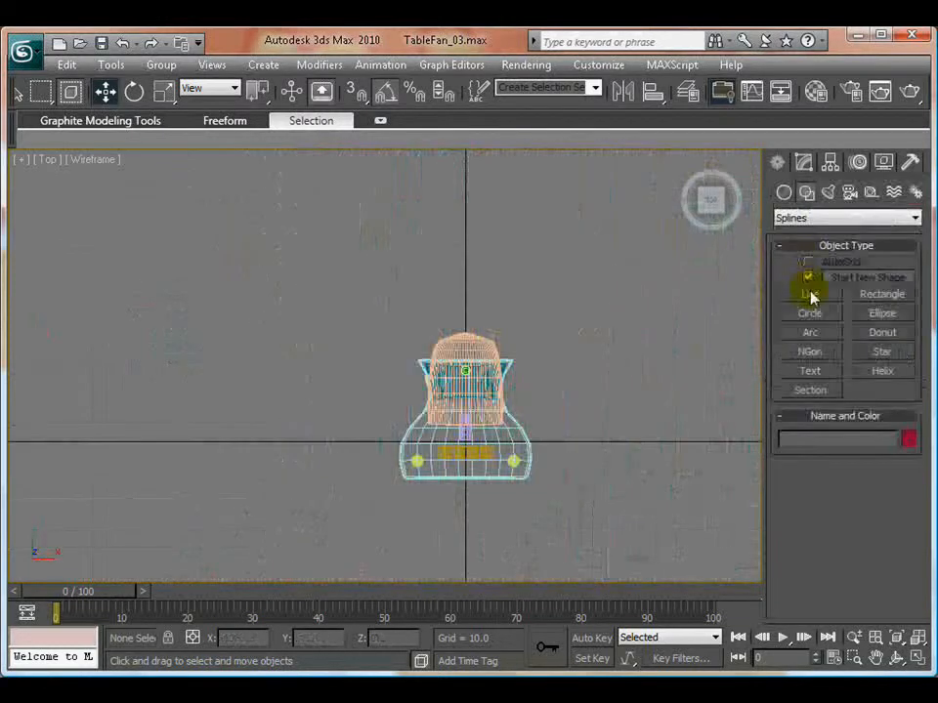
{"action": "left_click", "coordinate": [811, 294]}
{"action": "scroll", "coordinate": [484, 381], "scroll_direction": "up", "scroll_amount": 5}
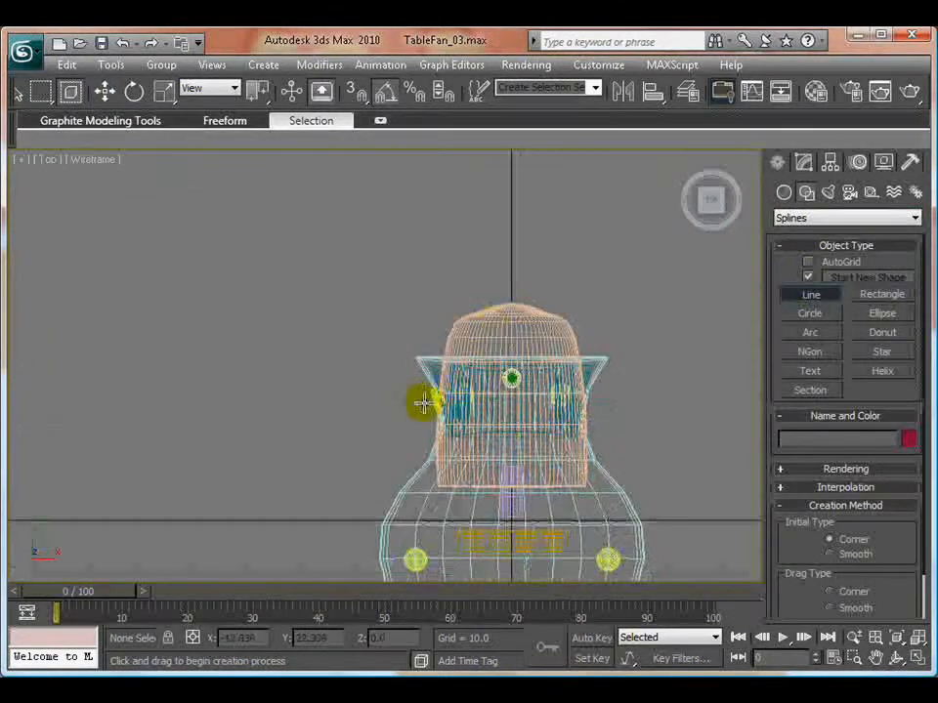
{"action": "left_click", "coordinate": [436, 401]}
{"action": "left_click", "coordinate": [382, 393]}
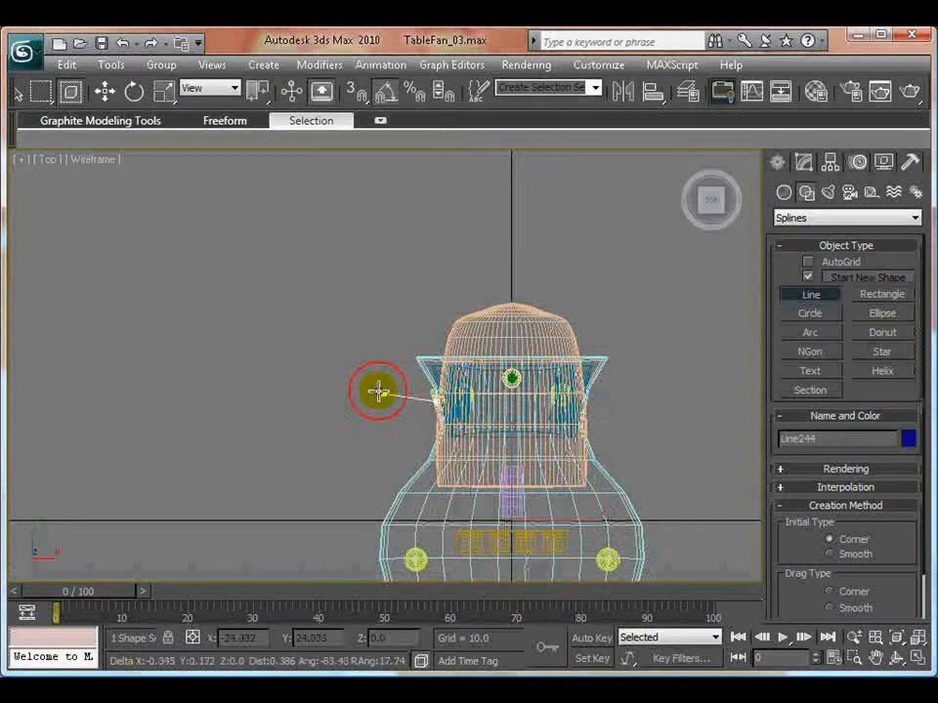
{"action": "left_click", "coordinate": [339, 329]}
{"action": "left_click", "coordinate": [321, 227]}
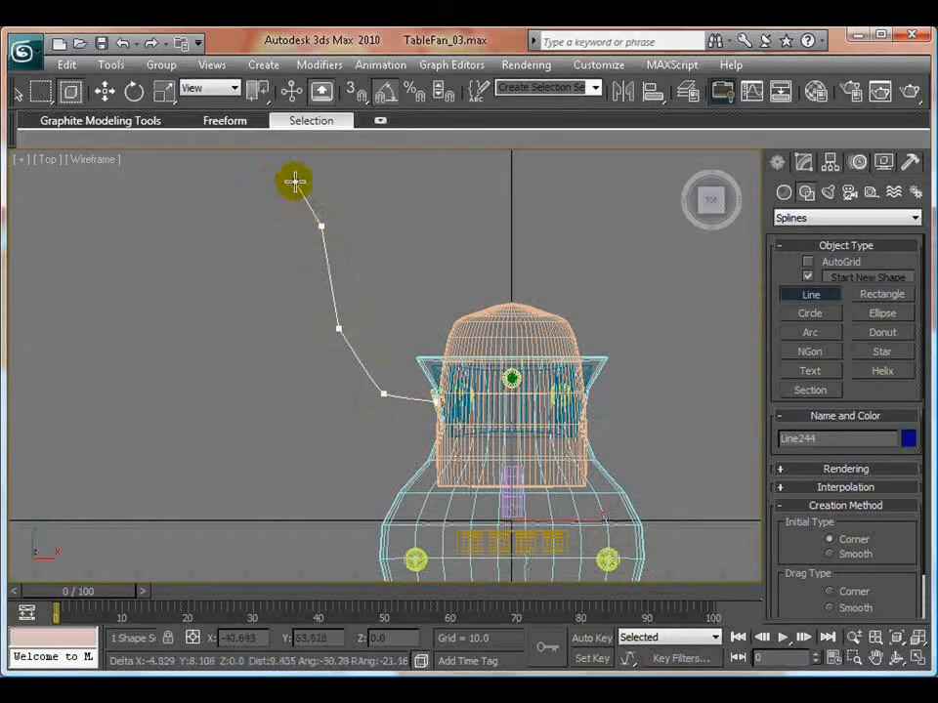
{"action": "left_click", "coordinate": [263, 174]}
{"action": "left_click", "coordinate": [200, 207]}
{"action": "left_click", "coordinate": [263, 291]}
{"action": "left_click", "coordinate": [212, 338]}
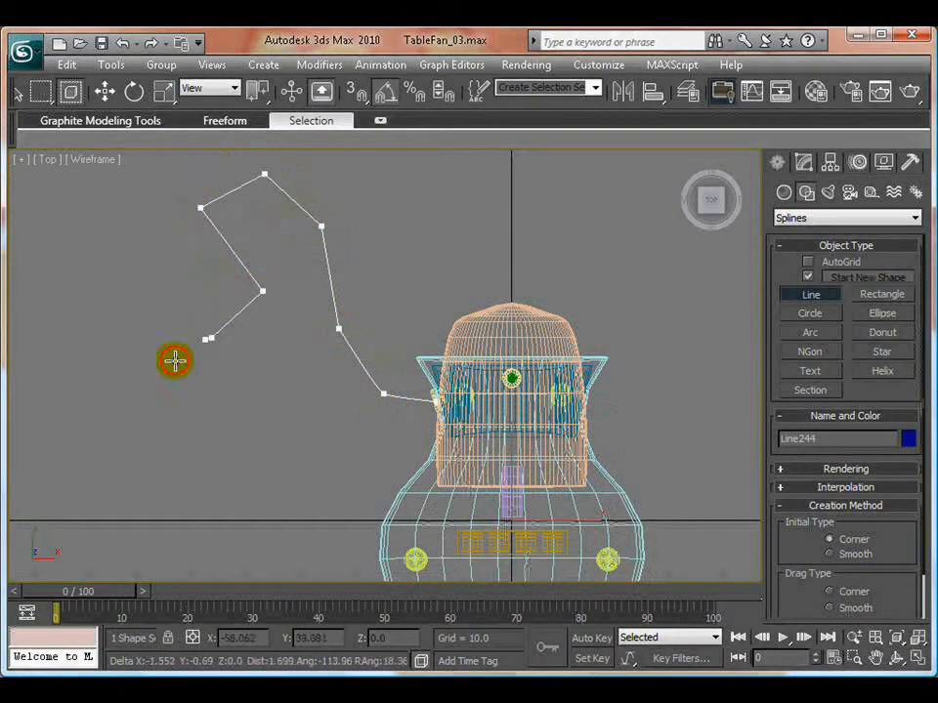
{"action": "left_click", "coordinate": [167, 391]}
{"action": "left_click", "coordinate": [178, 427]}
{"action": "scroll", "coordinate": [263, 493], "scroll_direction": "down", "scroll_amount": 3}
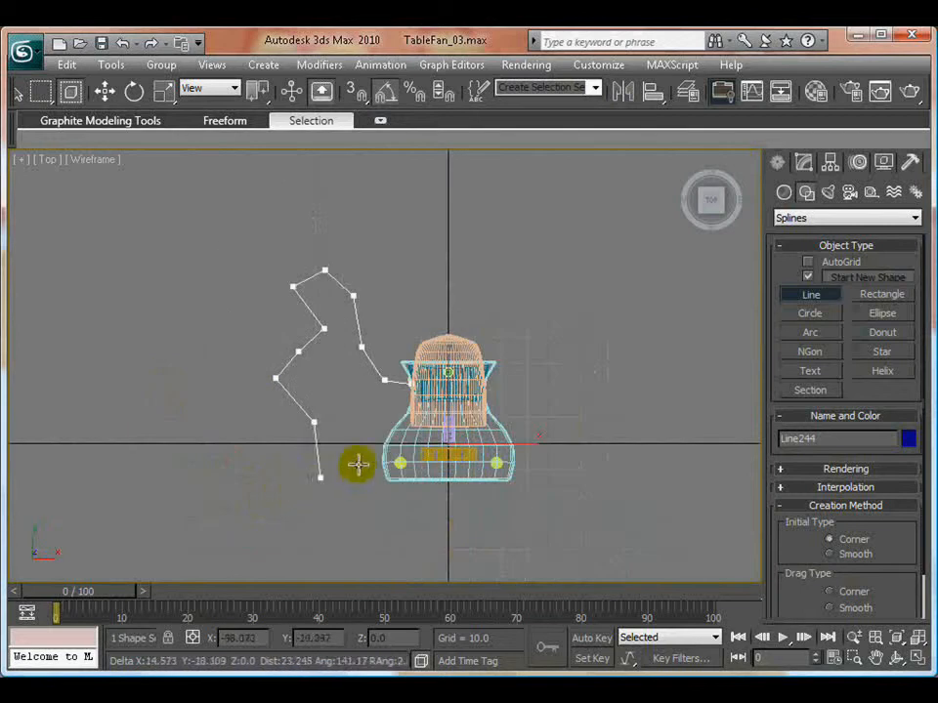
{"action": "right_click", "coordinate": [186, 398]}
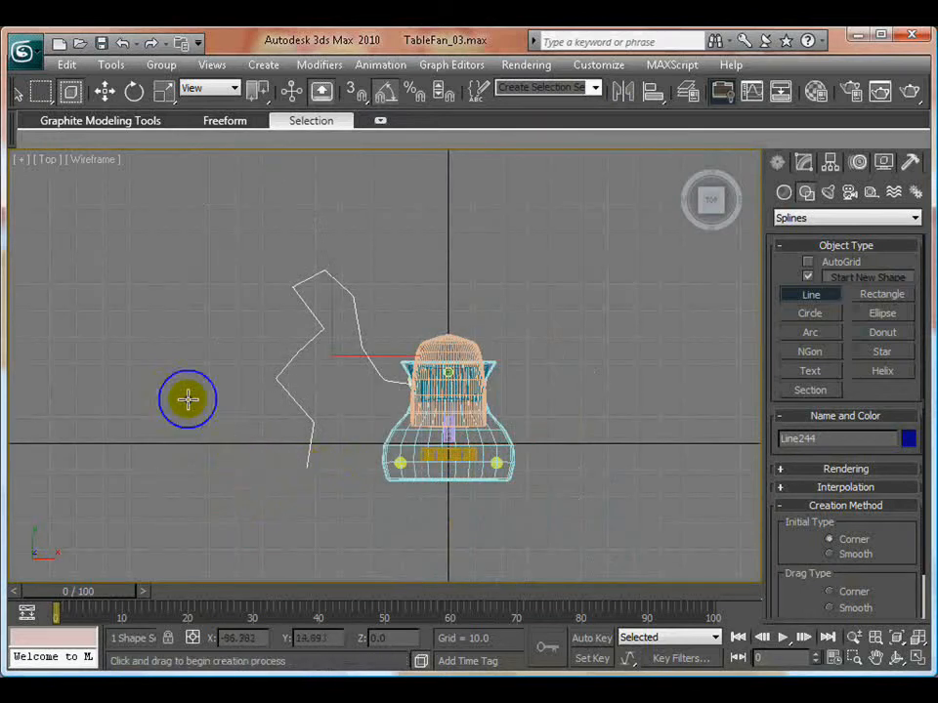
{"action": "right_click", "coordinate": [178, 381]}
- Convert all vertices of the cord line to Smooth so the cord bends in soft curves
{"action": "left_click", "coordinate": [803, 163]}
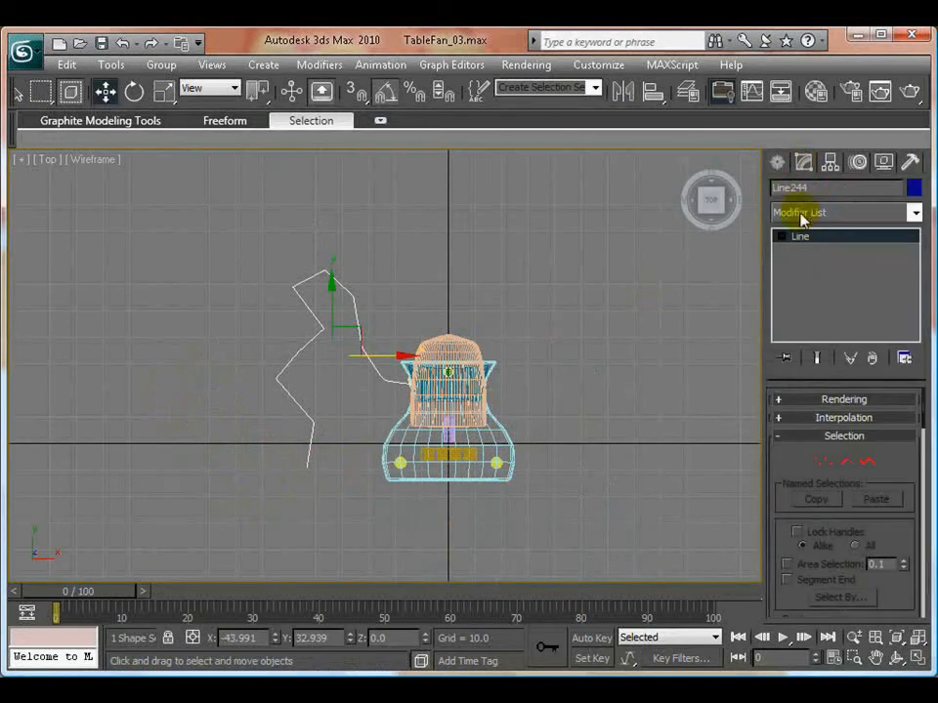
{"action": "left_click", "coordinate": [805, 252]}
{"action": "left_click_drag", "start_coordinate": [202, 230], "coordinate": [398, 434]}
{"action": "right_click", "coordinate": [323, 330]}
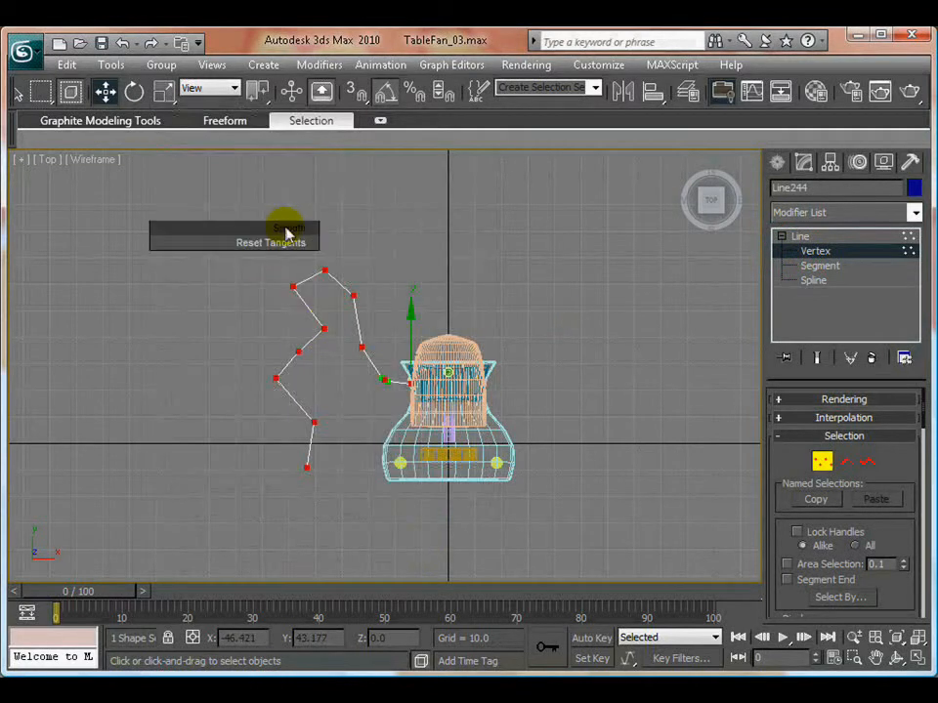
{"action": "left_click", "coordinate": [283, 232]}
{"action": "left_click", "coordinate": [238, 274]}
{"action": "scroll", "coordinate": [542, 318], "scroll_direction": "up", "scroll_amount": 4}
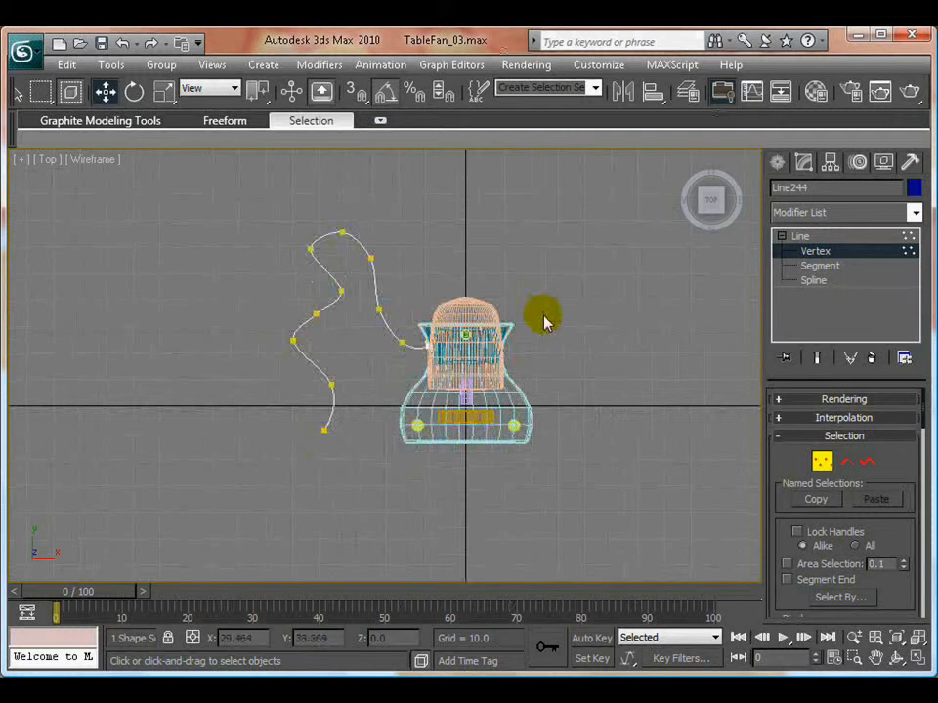
{"action": "scroll", "coordinate": [390, 335], "scroll_direction": "up", "scroll_amount": 2}
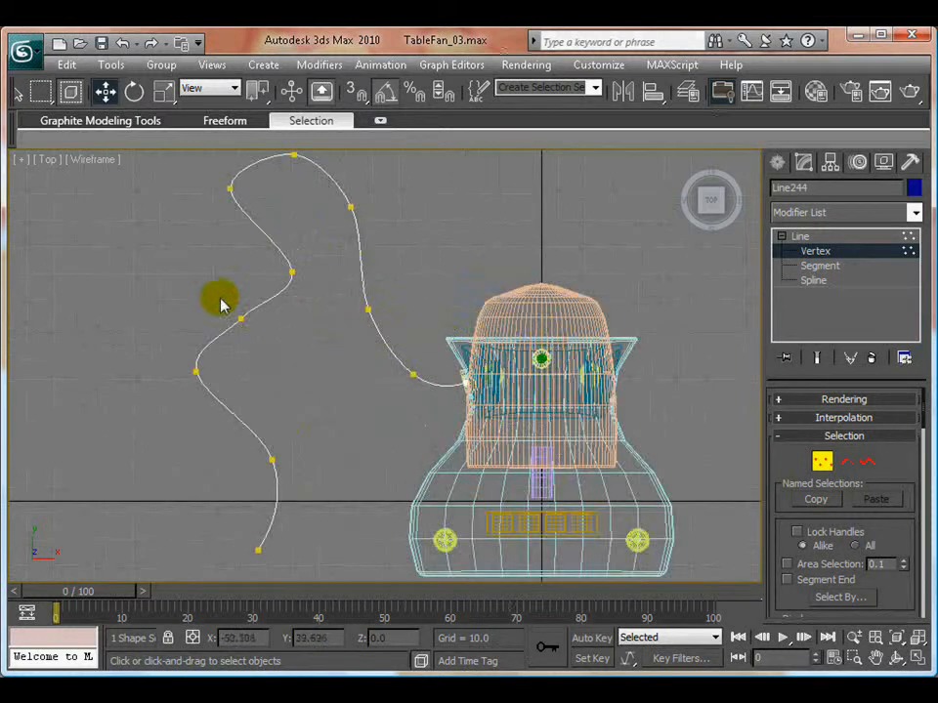
- Move the vertex between the cord's inner and outer bends toward the base to reshape the curve
{"action": "left_click", "coordinate": [241, 318]}
{"action": "left_click_drag", "start_coordinate": [274, 298], "coordinate": [296, 313]}
{"action": "left_click", "coordinate": [391, 400]}
- Leave vertex editing and lower the whole cord line to about Z -66.484, level with the tube on the base
{"action": "key", "text": "alt+w"}
{"action": "left_click", "coordinate": [491, 502]}
{"action": "key", "text": "alt+w"}
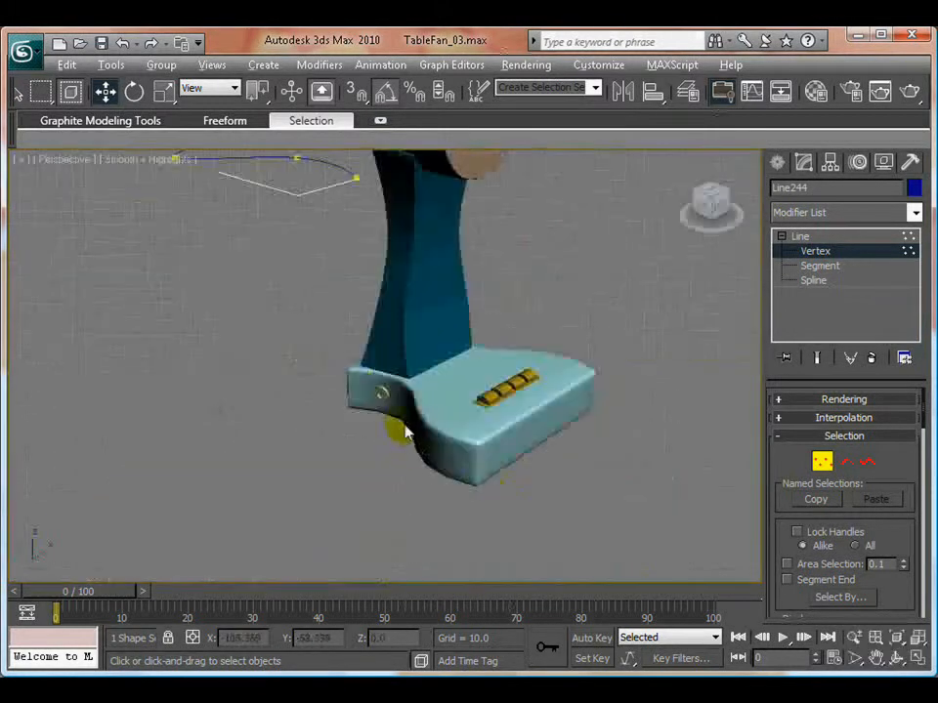
{"action": "middle_click_drag", "start_coordinate": [453, 391], "coordinate": [474, 442]}
{"action": "scroll", "coordinate": [475, 439], "scroll_direction": "down", "scroll_amount": 4}
{"action": "middle_click_drag", "start_coordinate": [425, 382], "coordinate": [423, 414]}
{"action": "scroll", "coordinate": [423, 414], "scroll_direction": "up", "scroll_amount": 2}
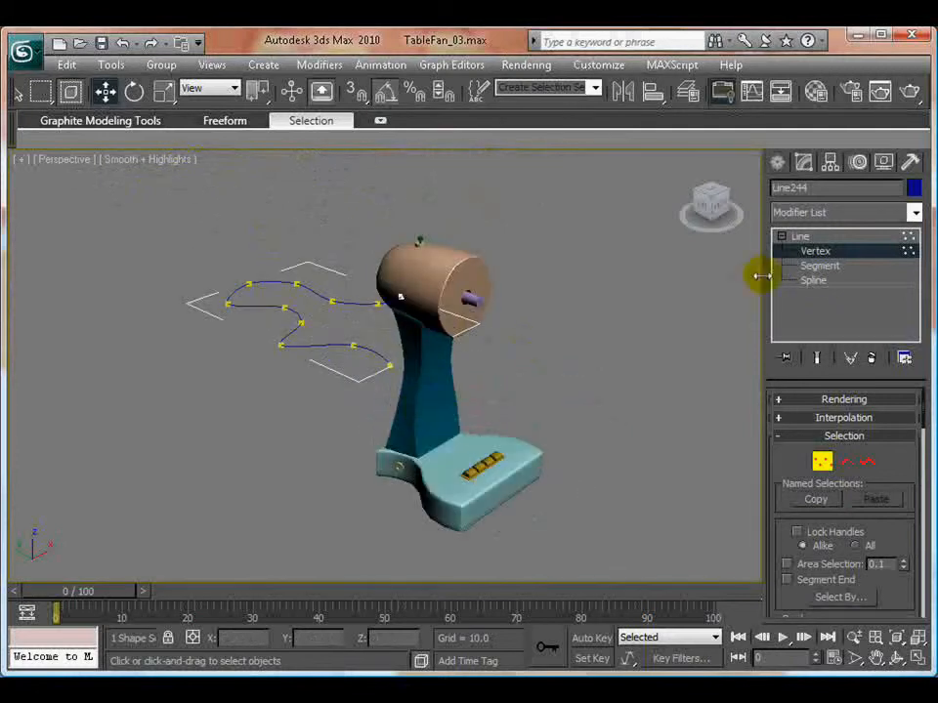
{"action": "left_click", "coordinate": [817, 251]}
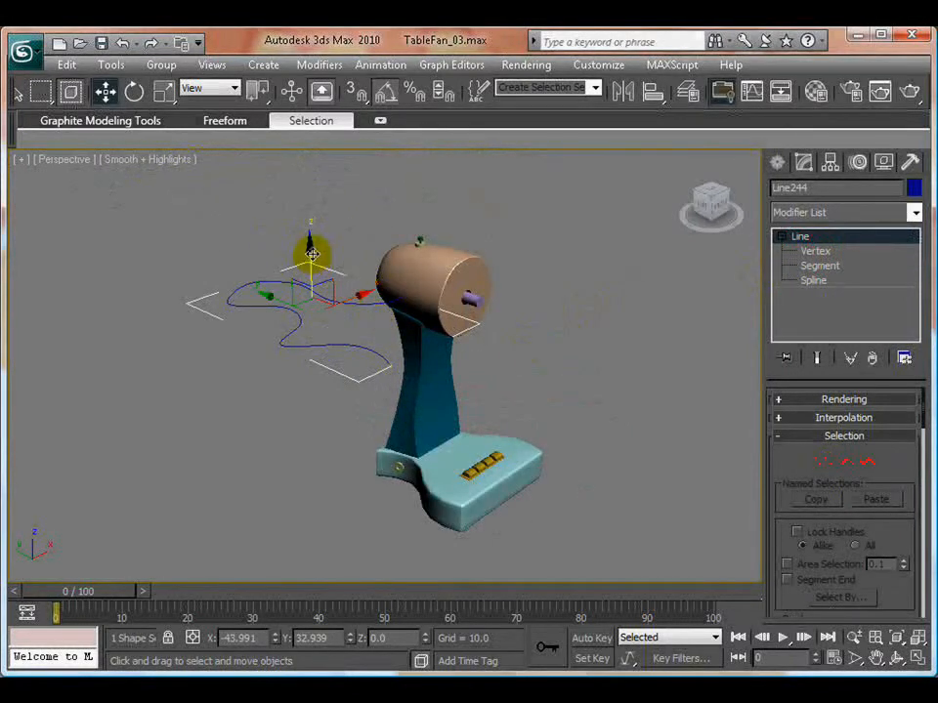
{"action": "left_click_drag", "start_coordinate": [312, 253], "coordinate": [314, 426]}
{"action": "middle_click_drag", "start_coordinate": [468, 435], "coordinate": [468, 358]}
{"action": "scroll", "coordinate": [465, 359], "scroll_direction": "up", "scroll_amount": 5}
- Enable the cord line in renderer and viewport, and shift it to about Y 33.301, Z -67.165 so it enters the tube's hole
{"action": "left_click", "coordinate": [801, 400]}
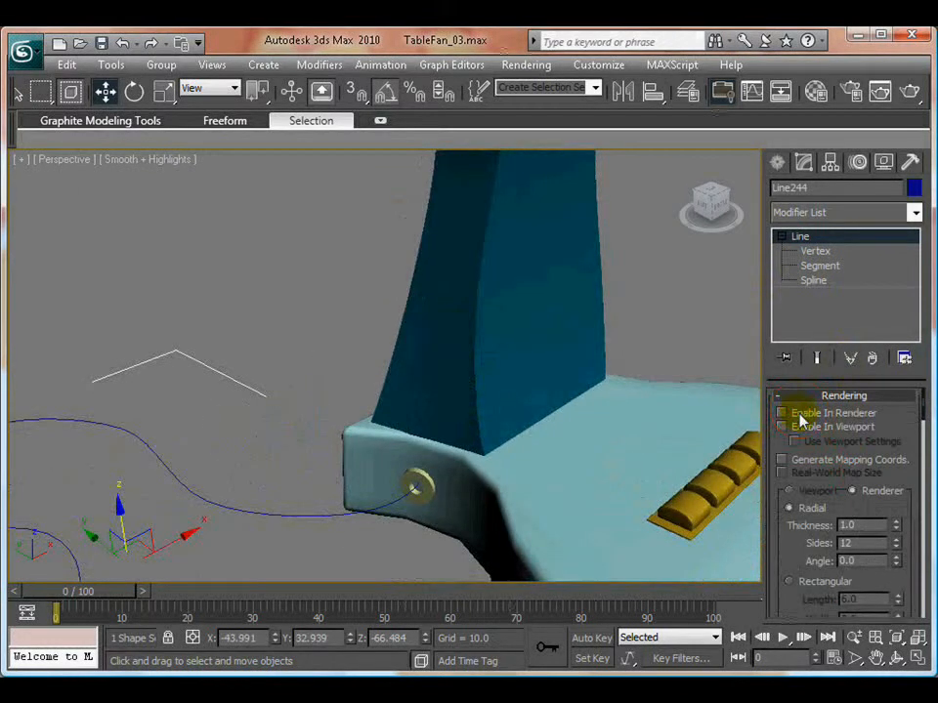
{"action": "left_click", "coordinate": [781, 413]}
{"action": "left_click", "coordinate": [781, 427]}
{"action": "left_click_drag", "start_coordinate": [89, 544], "coordinate": [87, 544]}
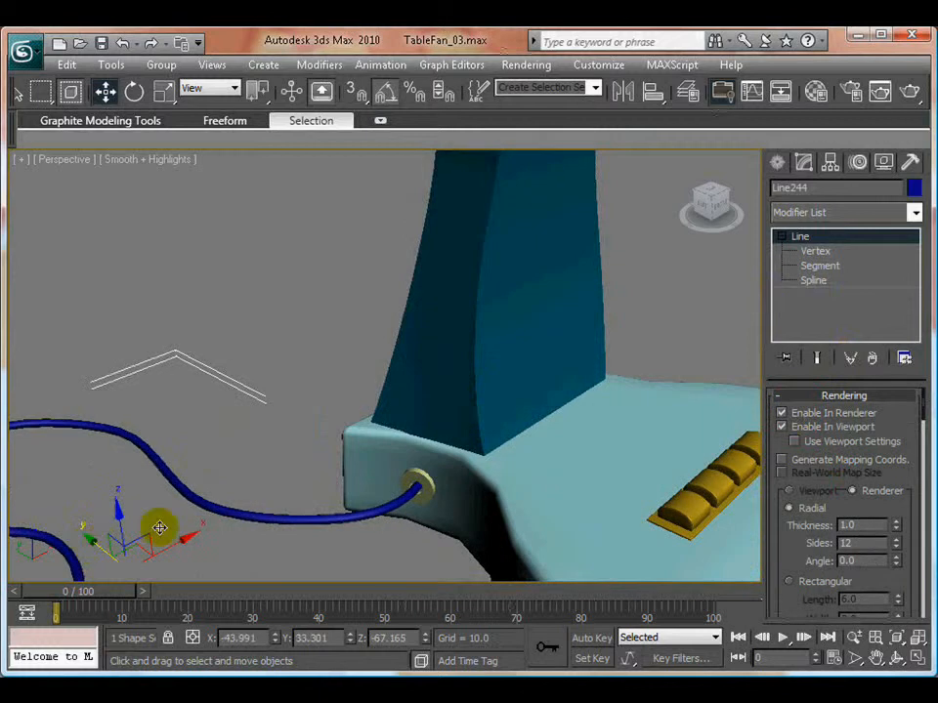
- Set the cord's object color to dark gray, deselect it, and check it against the whole base
{"action": "left_click", "coordinate": [910, 189]}
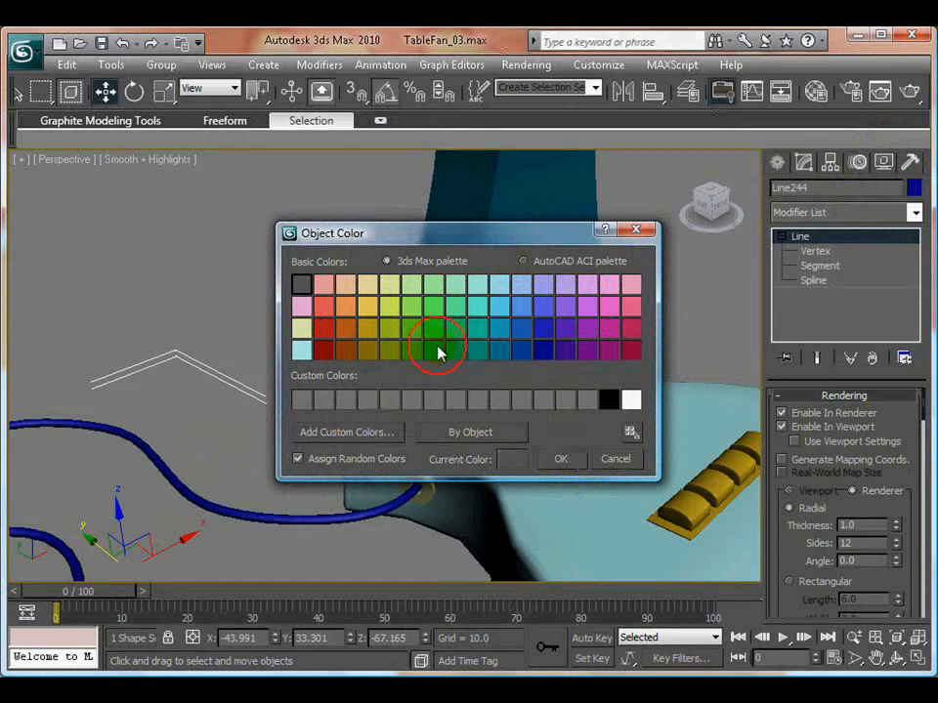
{"action": "left_click", "coordinate": [561, 459]}
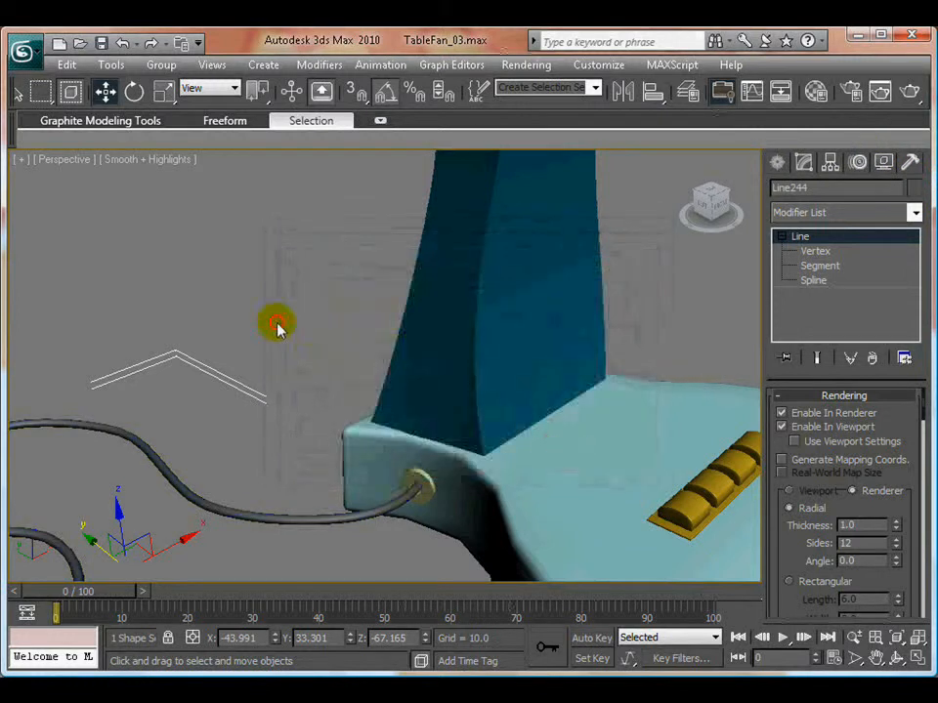
{"action": "left_click", "coordinate": [360, 369]}
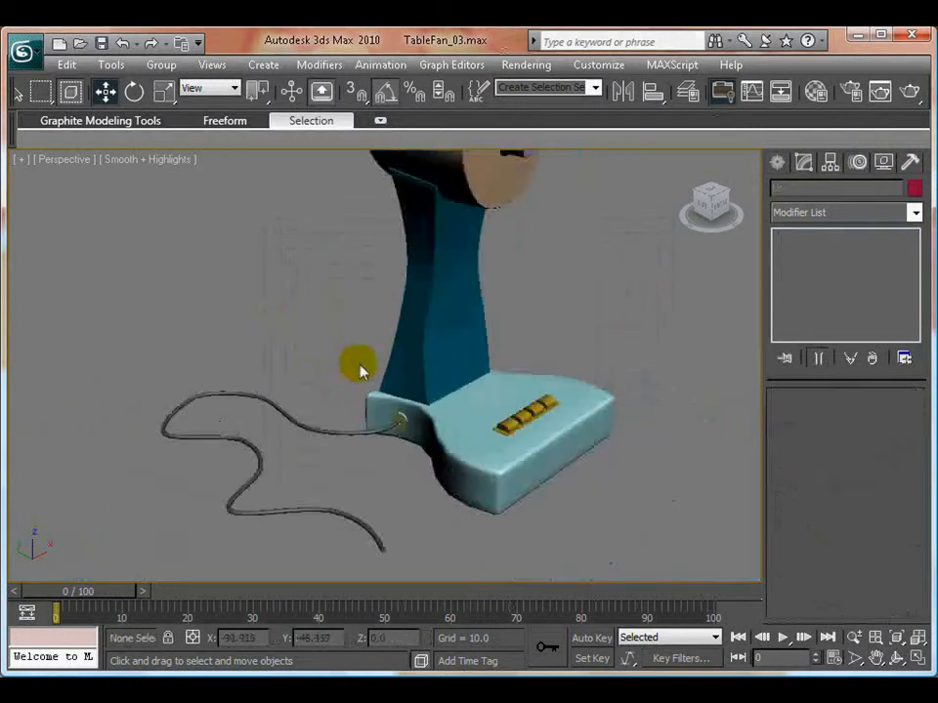
{"action": "scroll", "coordinate": [475, 352], "scroll_direction": "down", "scroll_amount": 8}
{"action": "scroll", "coordinate": [473, 368], "scroll_direction": "up", "scroll_amount": 10}
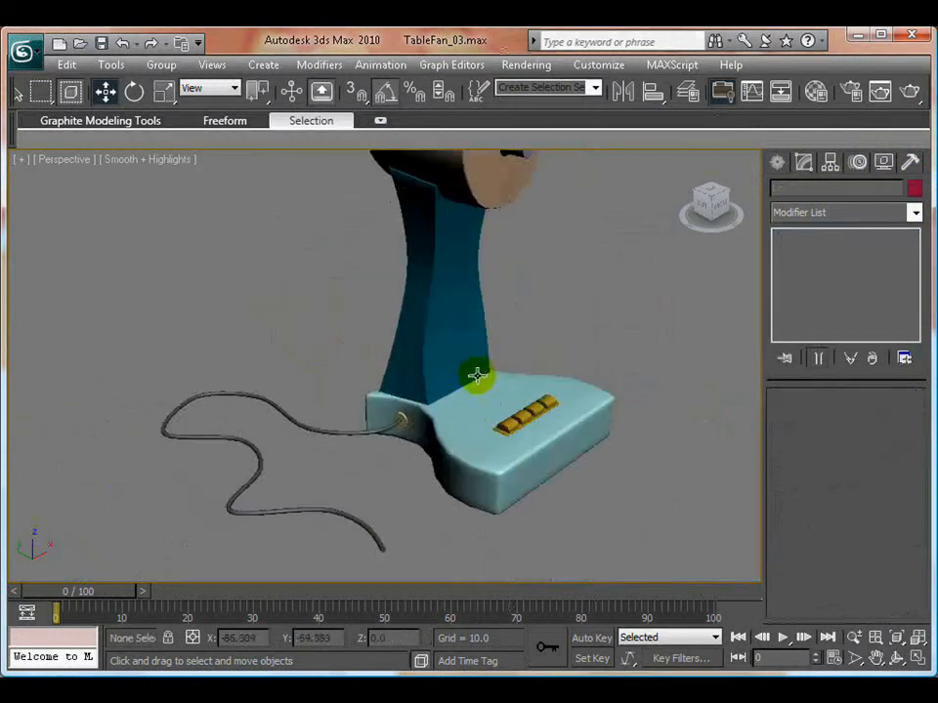
{"action": "middle_click_drag", "start_coordinate": [342, 443], "coordinate": [393, 410], "text": "alt"}
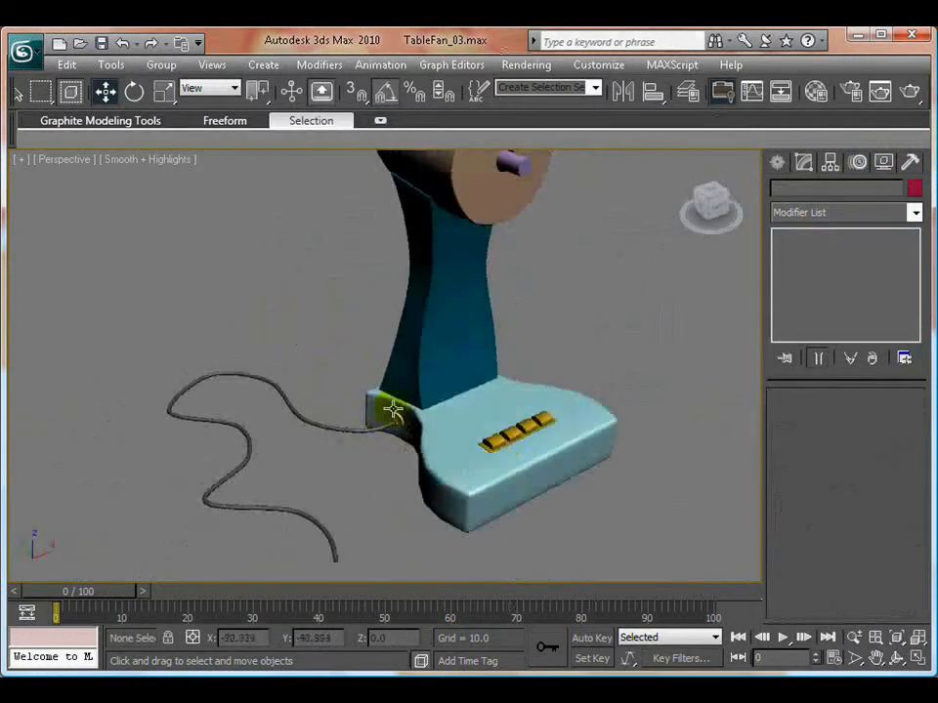
{"action": "left_click", "coordinate": [318, 427]}
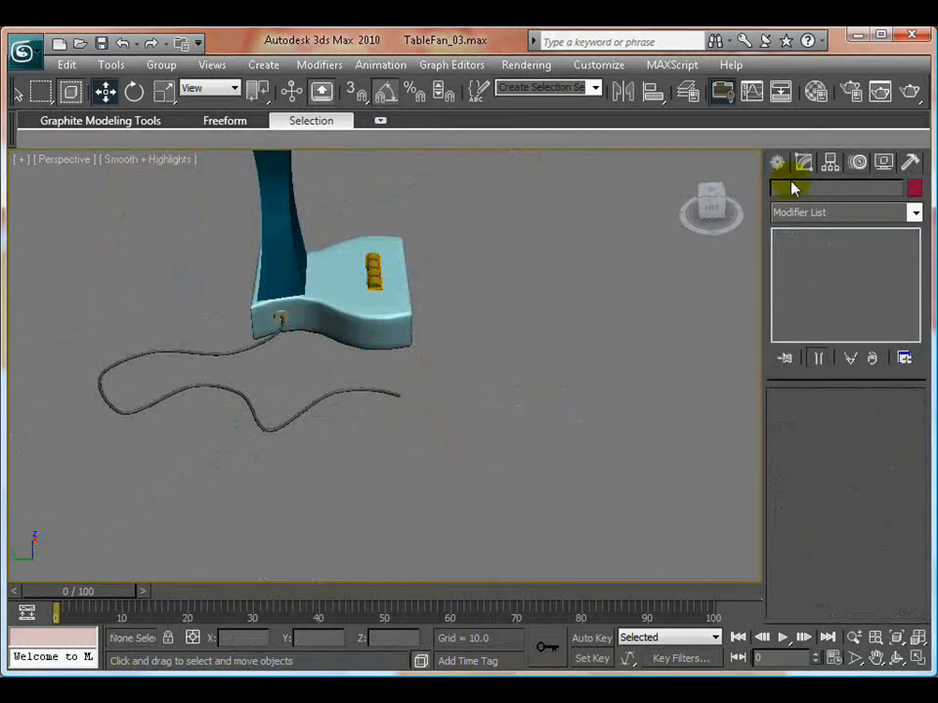
{"action": "left_click", "coordinate": [776, 161]}
{"action": "left_click", "coordinate": [810, 217]}
{"action": "left_click", "coordinate": [795, 234]}
{"action": "left_click", "coordinate": [811, 299]}
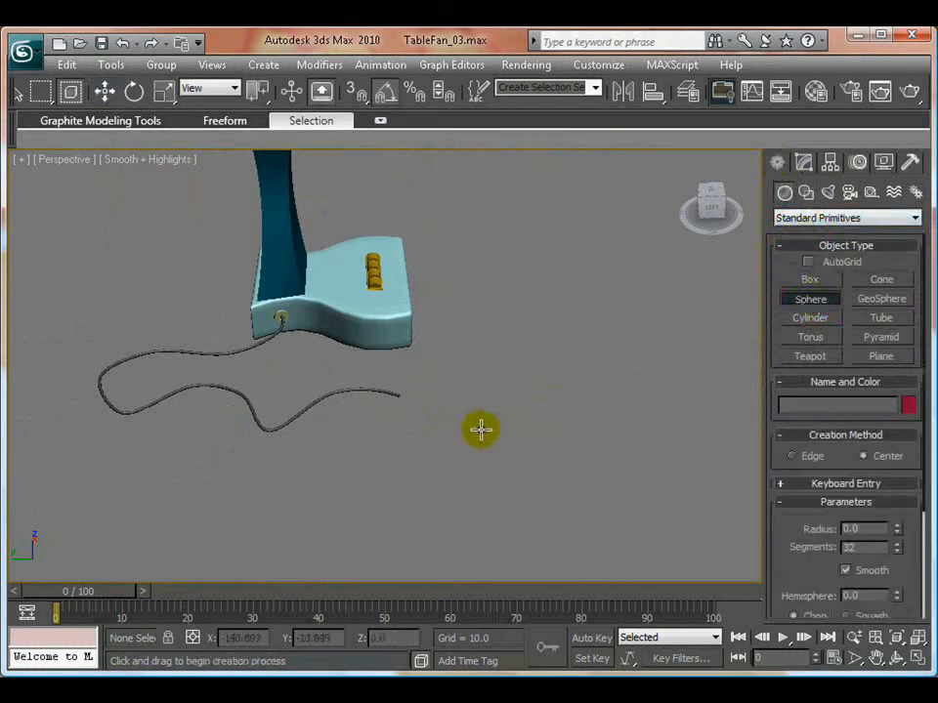
{"action": "left_click_drag", "start_coordinate": [461, 420], "coordinate": [482, 428]}
{"action": "key", "text": "w"}
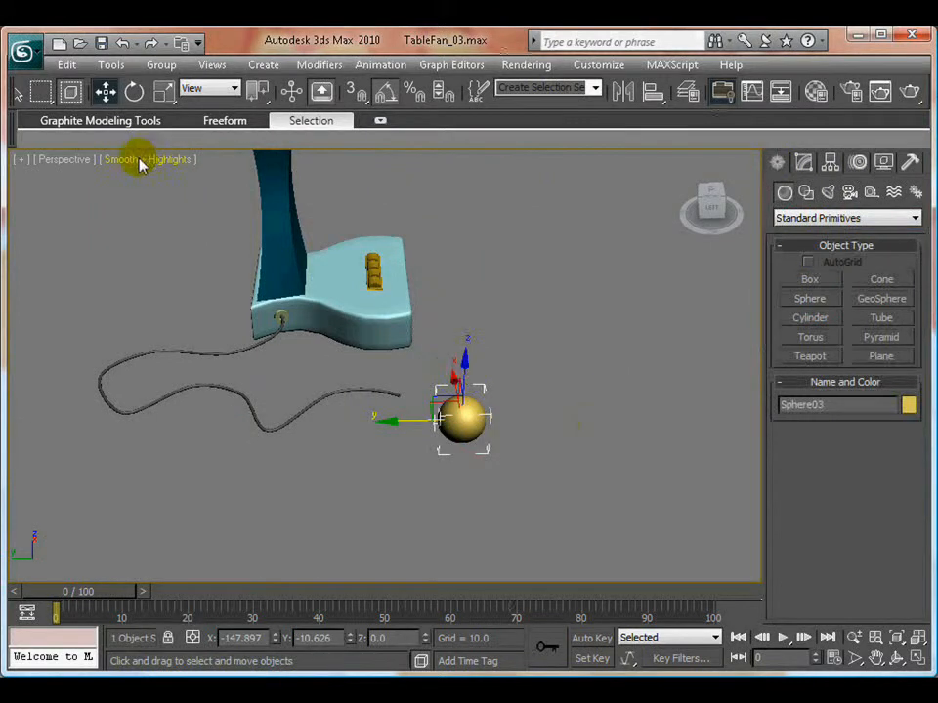
{"action": "key", "text": "l"}
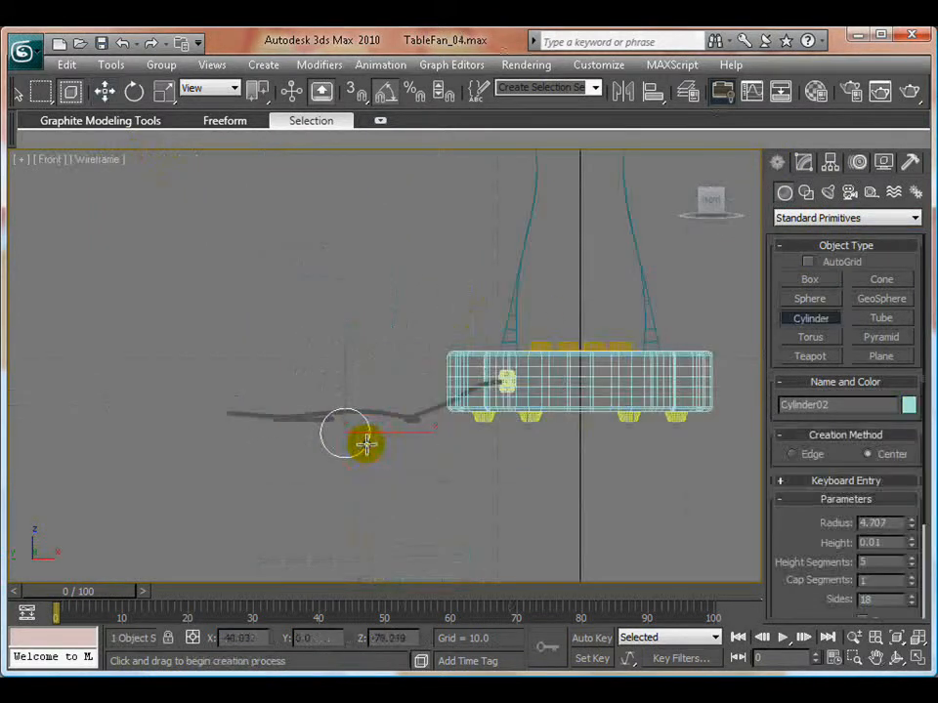
{"action": "key", "text": "e"}
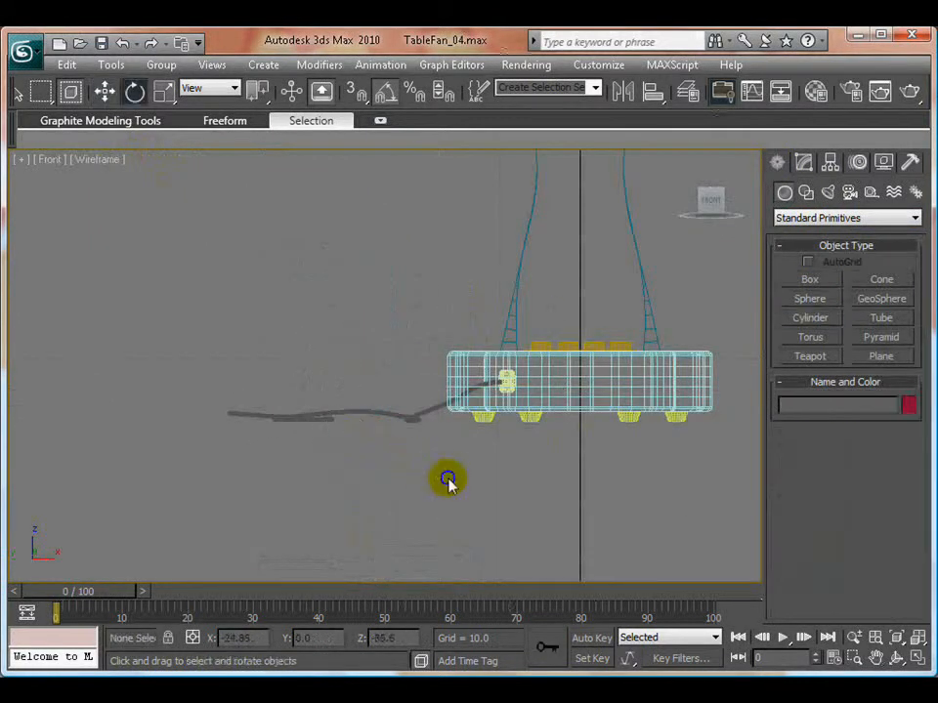
- Create a chamfer cylinder beside the cord's free end in the Front view, about 4.114 in radius, 5.997 high, with a 0.162 fillet
{"action": "left_click", "coordinate": [805, 192]}
{"action": "left_click", "coordinate": [784, 192]}
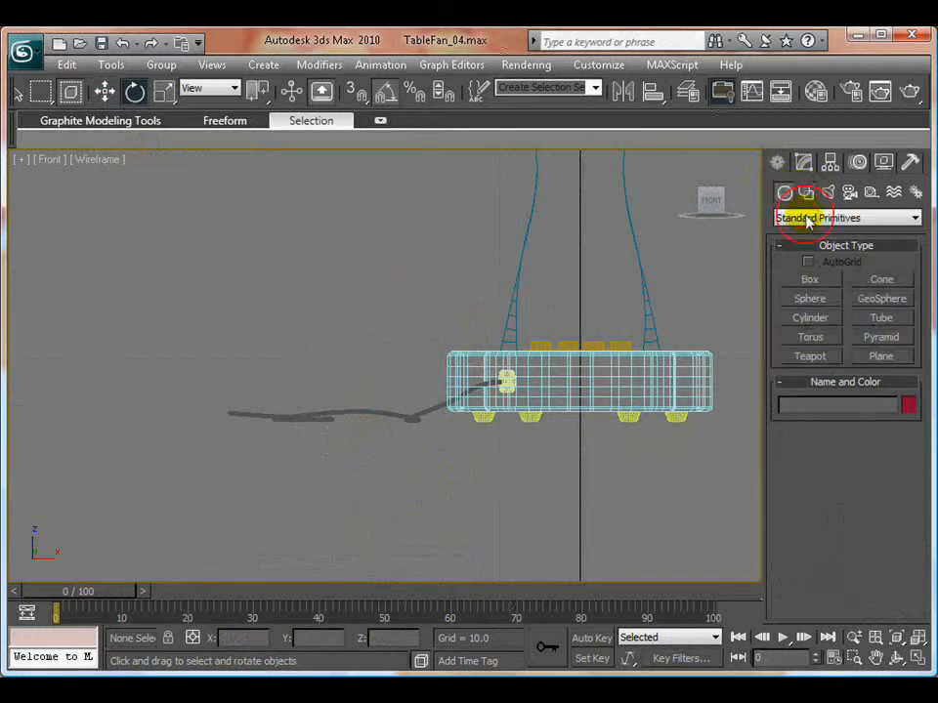
{"action": "left_click", "coordinate": [806, 217]}
{"action": "left_click", "coordinate": [801, 247]}
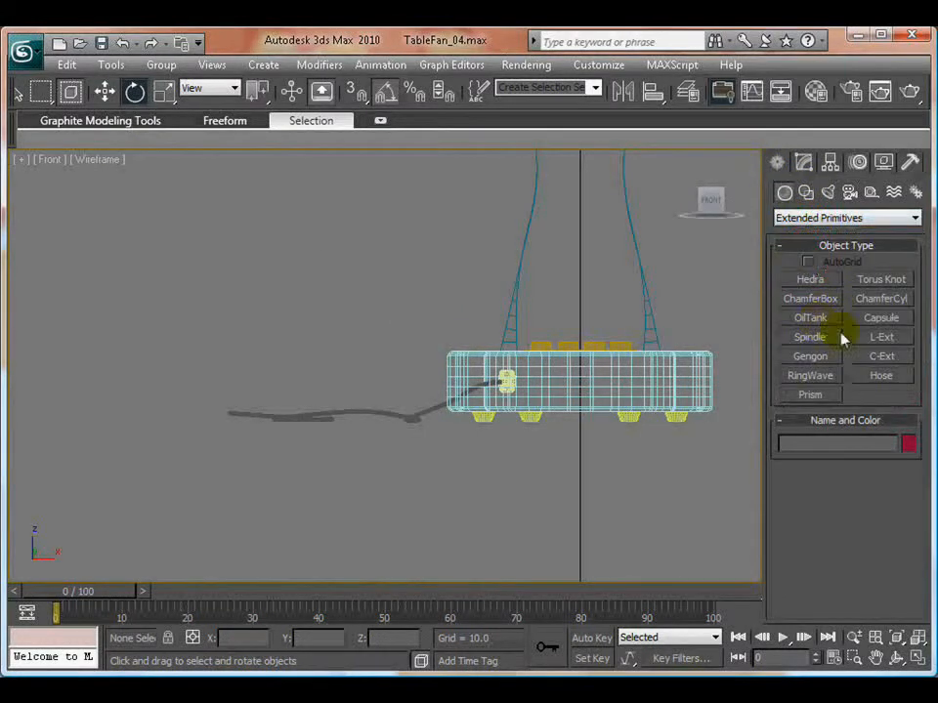
{"action": "left_click", "coordinate": [874, 300]}
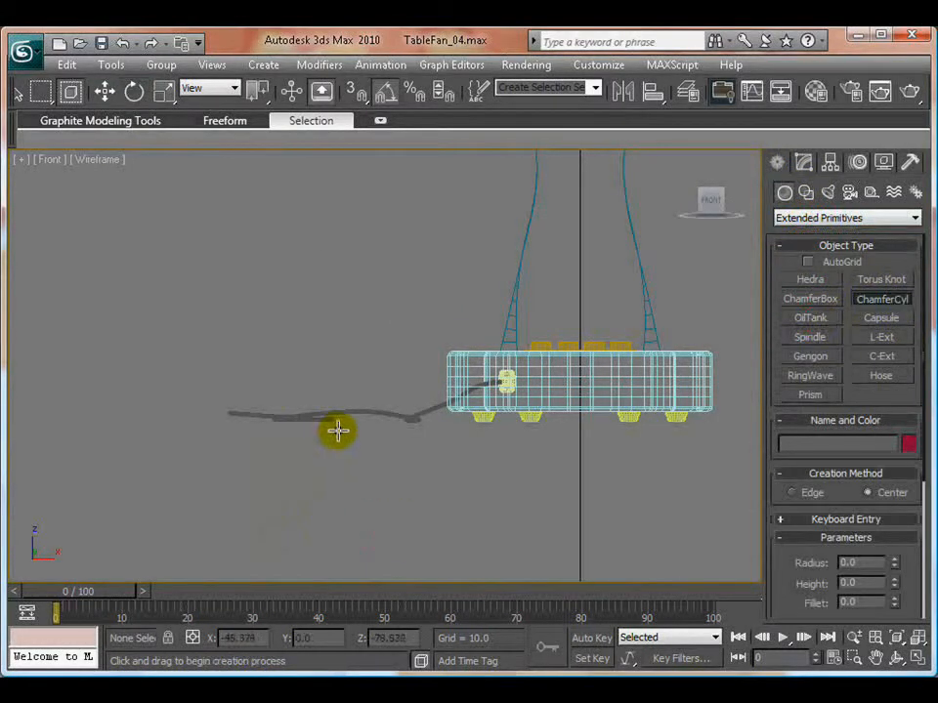
{"action": "left_click_drag", "start_coordinate": [335, 431], "coordinate": [352, 441]}
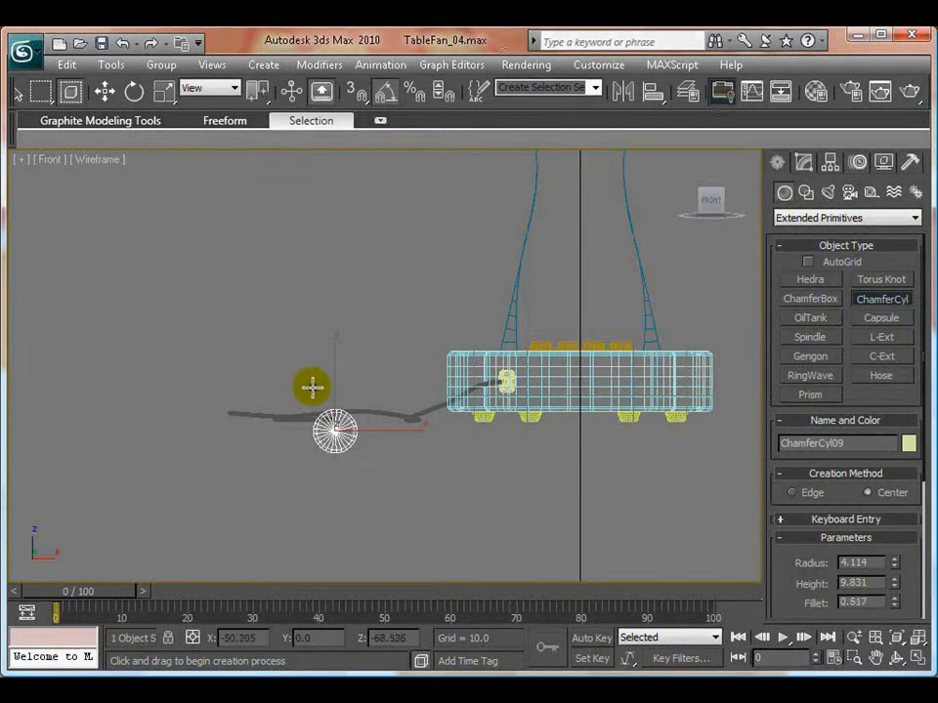
{"action": "left_click", "coordinate": [383, 350]}
{"action": "key", "text": "e"}
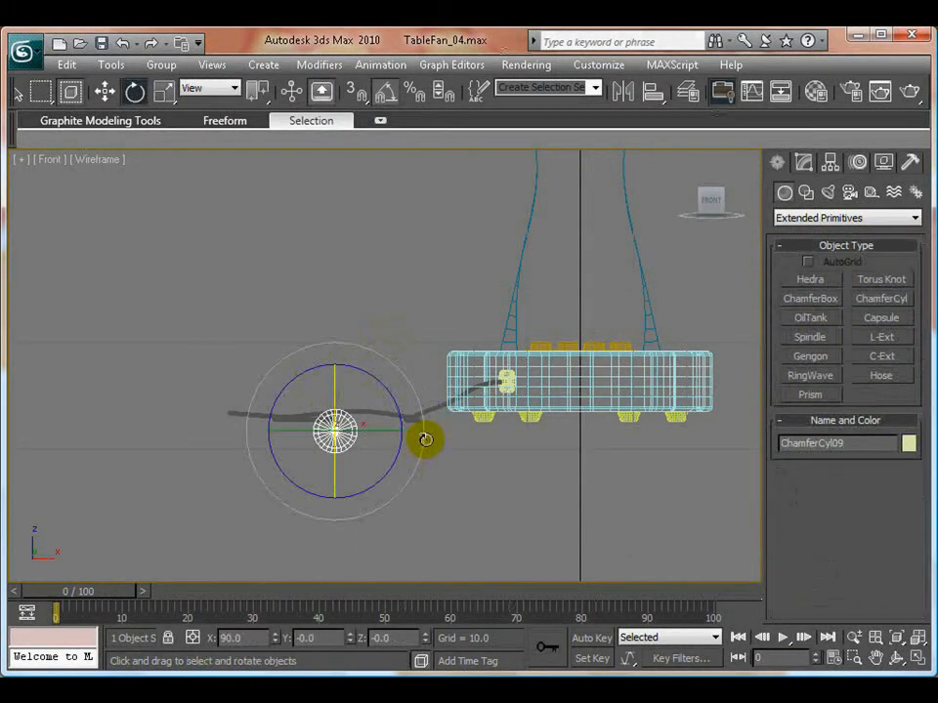
{"action": "key", "text": "alt+w"}
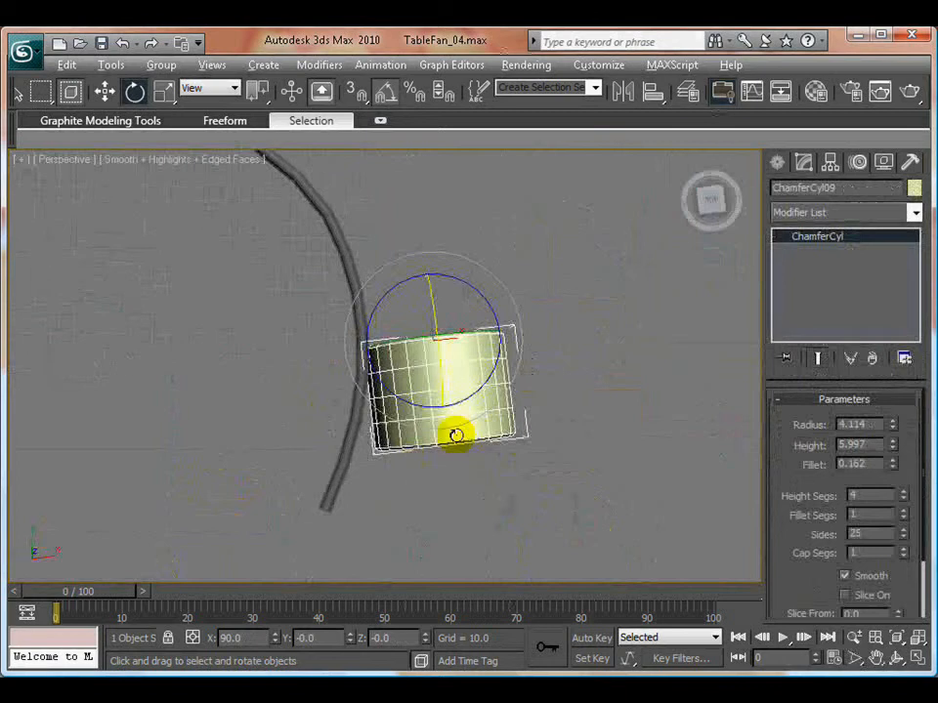
{"action": "middle_click_drag", "start_coordinate": [455, 434], "coordinate": [527, 400], "text": "alt"}
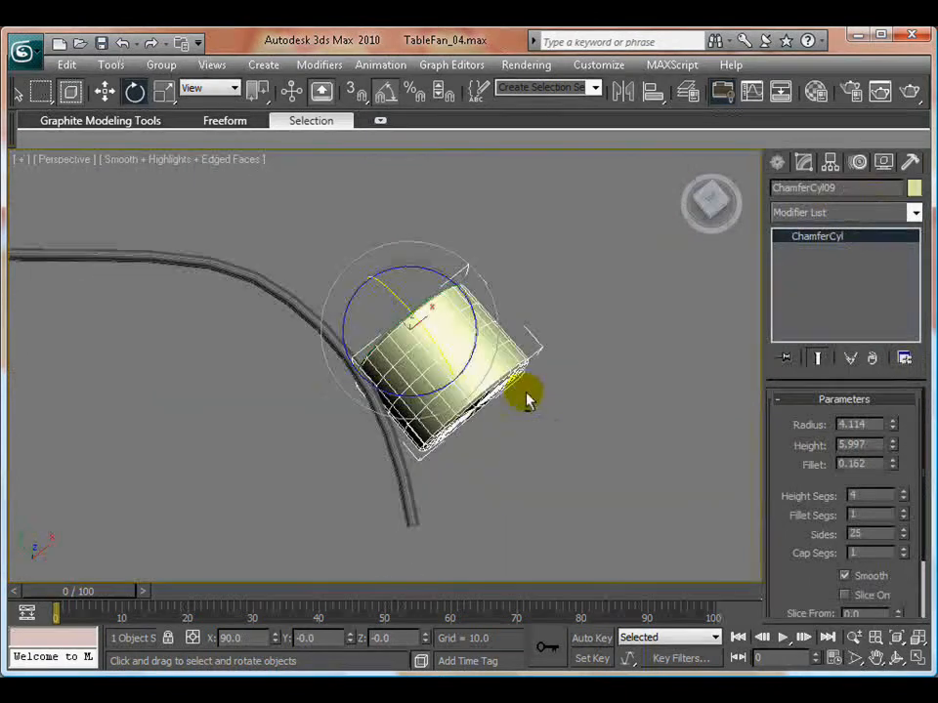
- Apply a Taper modifier to the chamfer cylinder with an amount of 0.41 and a curve of 1.21
{"action": "left_click", "coordinate": [846, 211]}
{"action": "scroll", "coordinate": [827, 364], "scroll_direction": "down", "scroll_amount": 10}
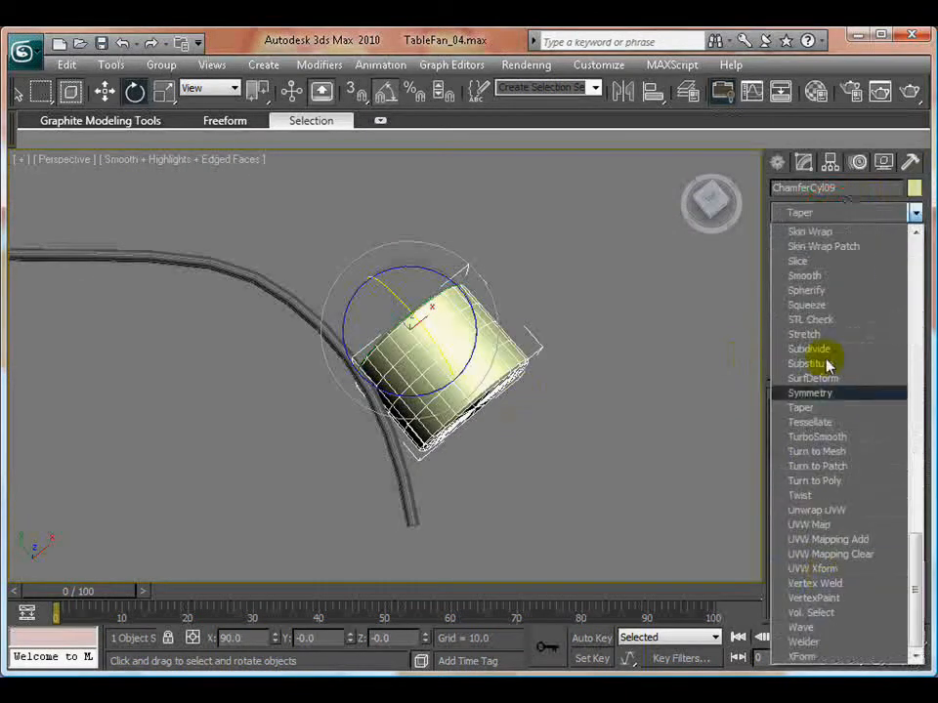
{"action": "left_click", "coordinate": [802, 408]}
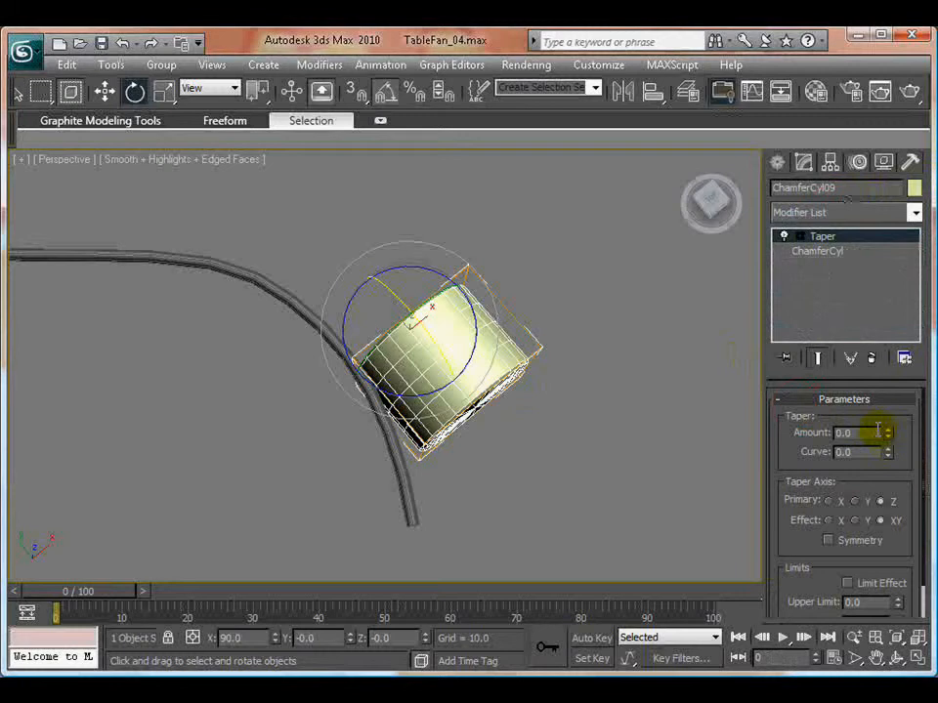
{"action": "left_click_drag", "start_coordinate": [889, 435], "coordinate": [892, 388]}
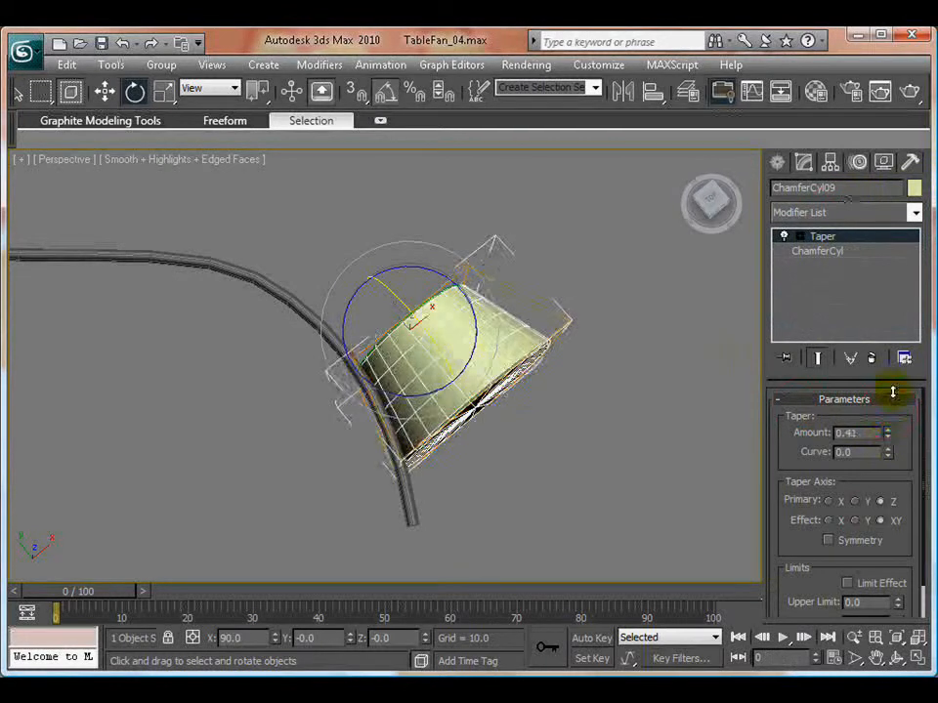
{"action": "left_click_drag", "start_coordinate": [894, 454], "coordinate": [903, 340]}
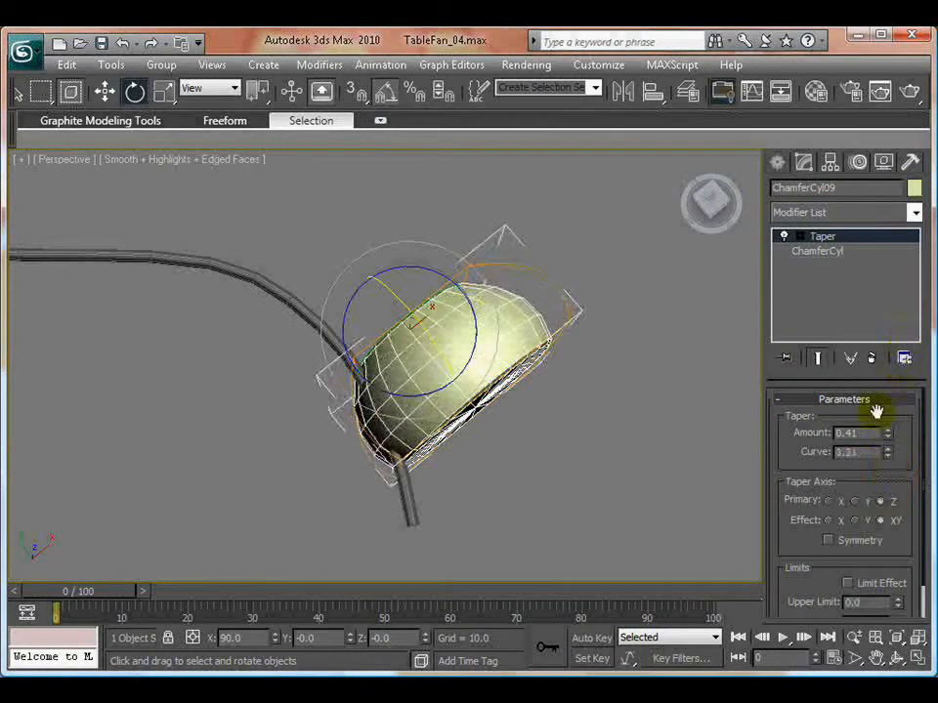
- Reduce the chamfer cylinder's base radius beneath the Taper modifier and return to the Taper level
{"action": "left_click", "coordinate": [817, 252]}
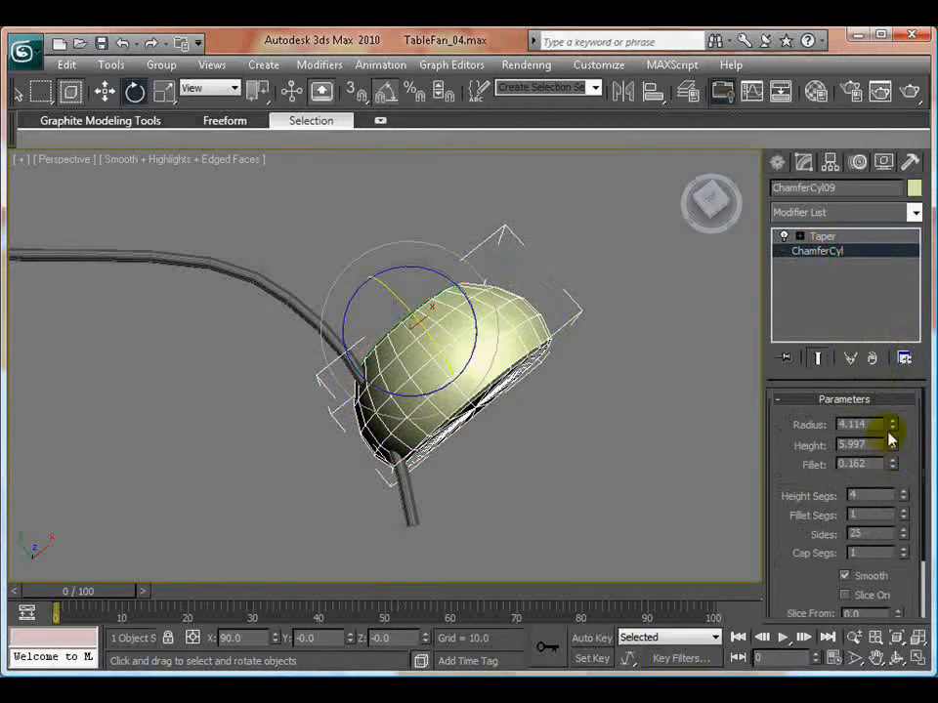
{"action": "left_click_drag", "start_coordinate": [893, 425], "coordinate": [894, 451]}
{"action": "left_click", "coordinate": [443, 456]}
{"action": "middle_click_drag", "start_coordinate": [443, 456], "coordinate": [454, 420], "text": "alt"}
{"action": "left_click", "coordinate": [434, 346]}
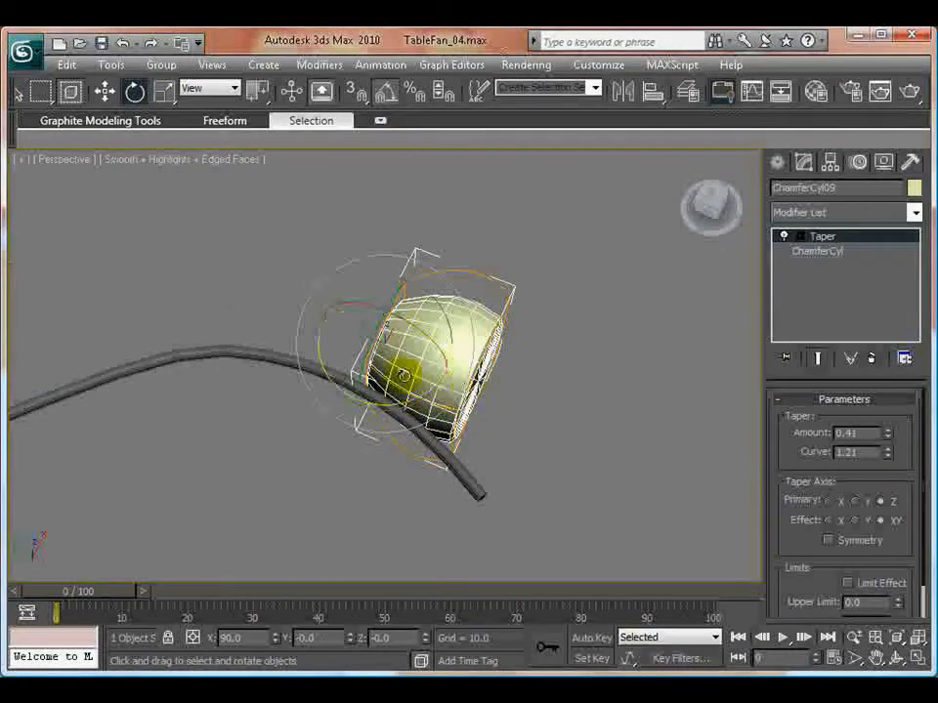
- Move the tapered cylinder onto the cord's free end as a plug body and reduce its Taper amount to 0.31
{"action": "key", "text": "w"}
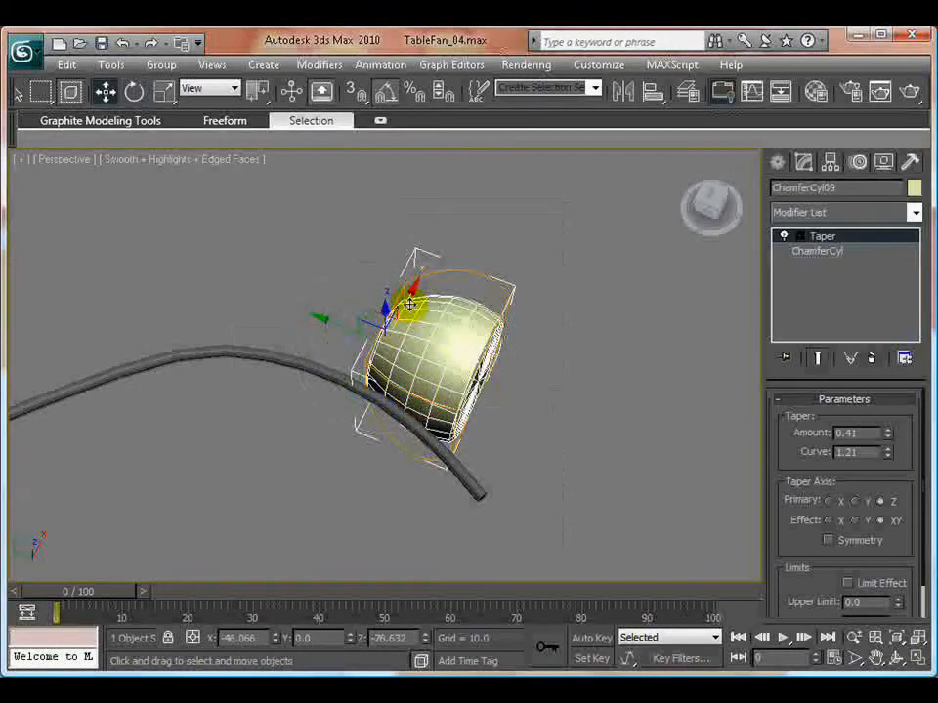
{"action": "left_click_drag", "start_coordinate": [410, 304], "coordinate": [389, 347]}
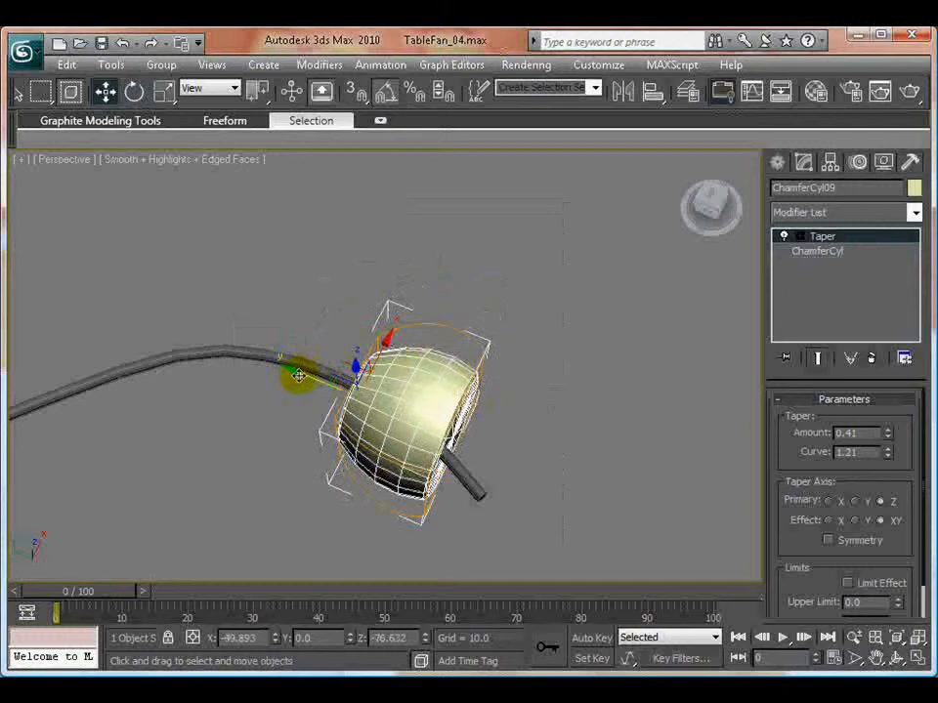
{"action": "left_click_drag", "start_coordinate": [299, 375], "coordinate": [437, 458]}
- Flatten the plug body vertically to about 38 percent and move it to about X -53.182, Z -74.605, centered on the cord's end
{"action": "right_click", "coordinate": [502, 364]}
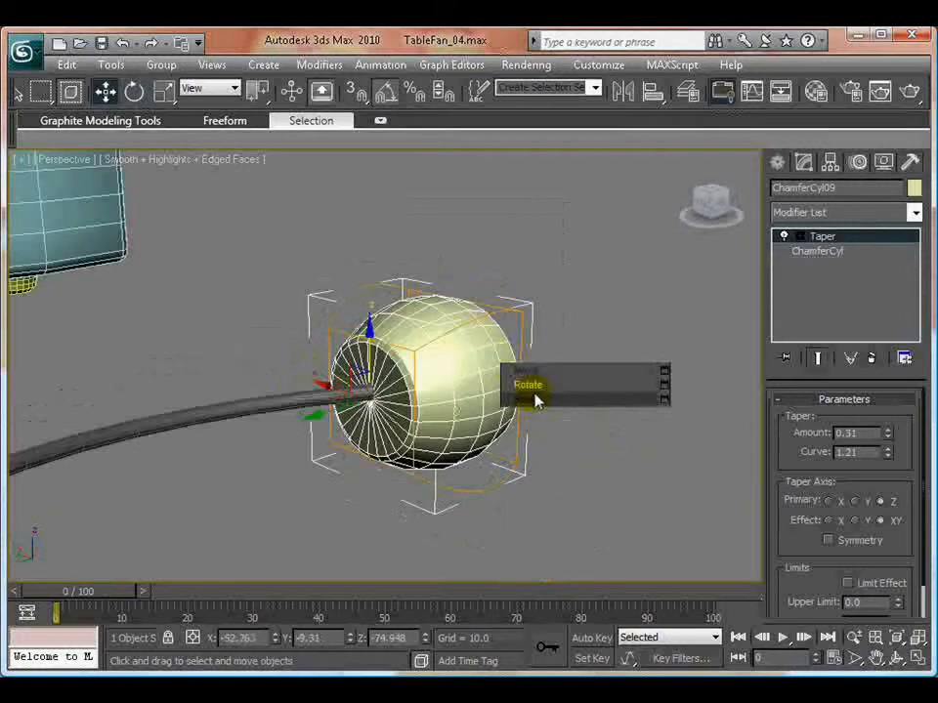
{"action": "left_click", "coordinate": [535, 394]}
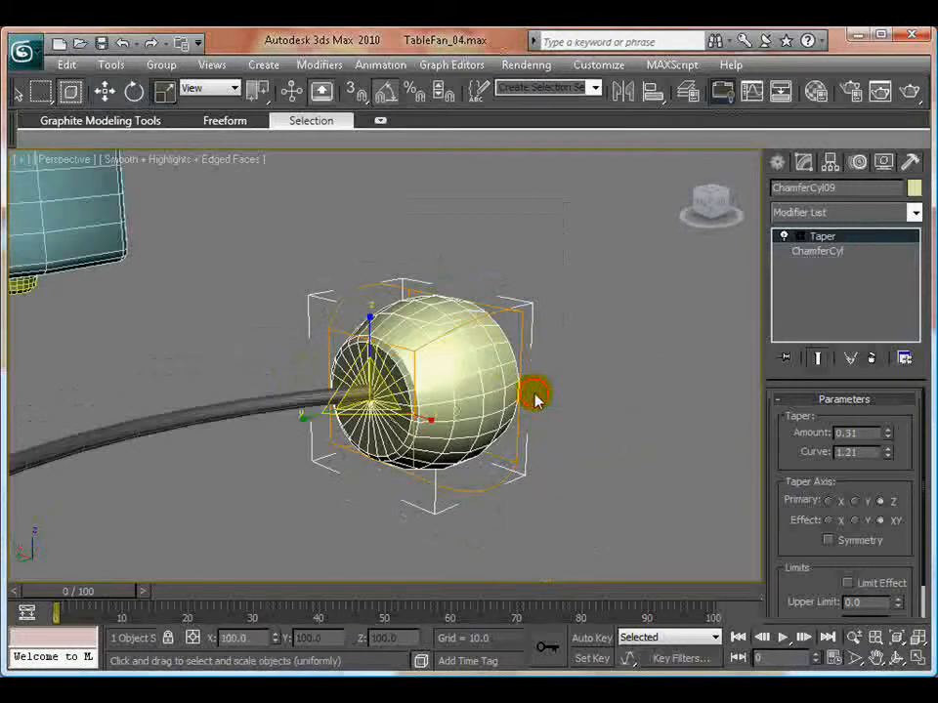
{"action": "left_click_drag", "start_coordinate": [367, 319], "coordinate": [374, 383]}
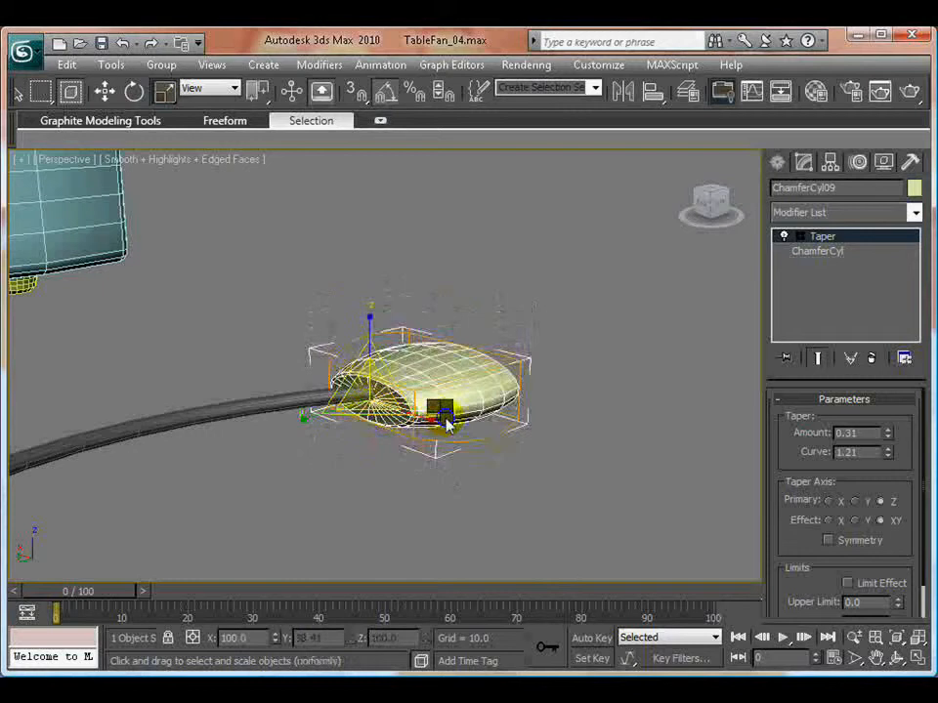
{"action": "key", "text": "w"}
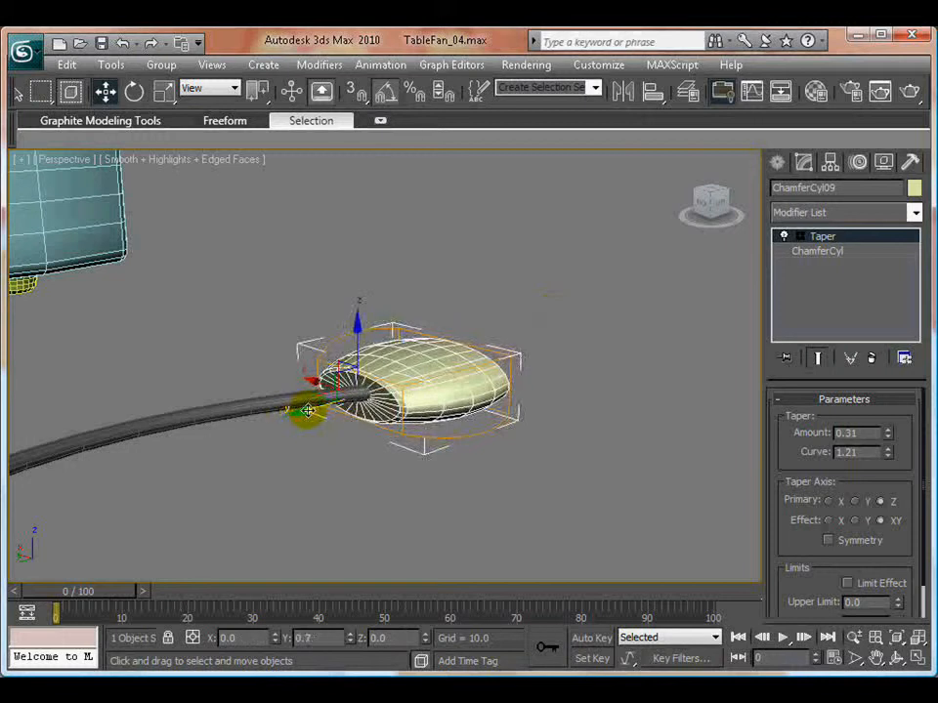
{"action": "left_click_drag", "start_coordinate": [324, 386], "coordinate": [320, 384]}
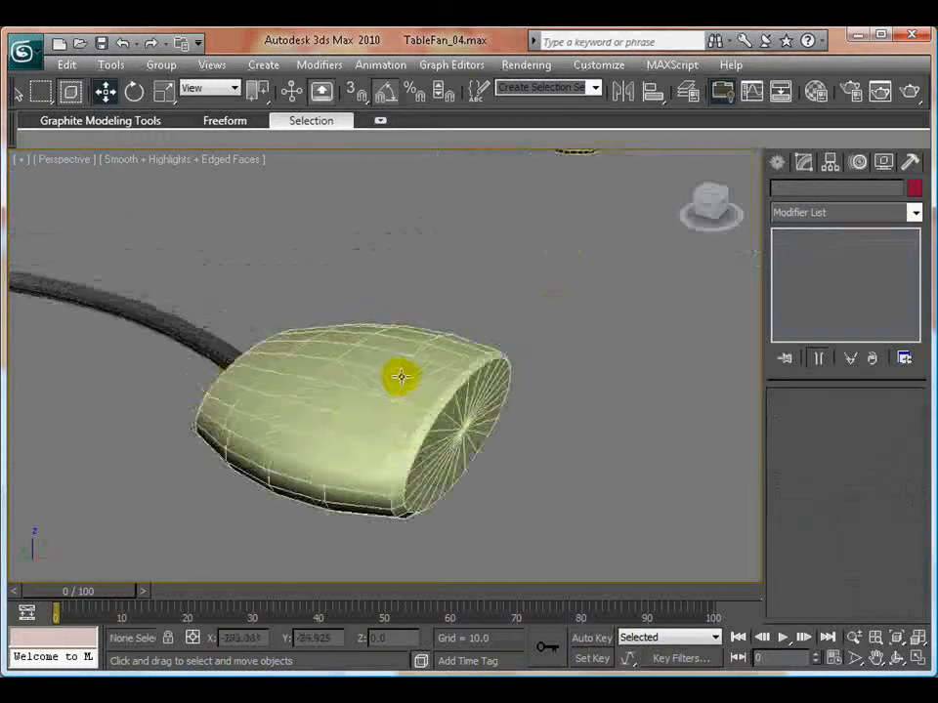
- Deselect the plug body, turn off Edged Faces in the Perspective view, and check the plug and cord against the base
{"action": "middle_click_drag", "start_coordinate": [399, 377], "coordinate": [436, 415], "text": "alt"}
{"action": "scroll", "coordinate": [433, 396], "scroll_direction": "down", "scroll_amount": 8}
{"action": "mouse_move", "coordinate": [420, 360]}
{"action": "middle_mouse_down", "text": "alt"}
{"action": "mouse_move", "coordinate": [458, 320]}
{"action": "mouse_move", "coordinate": [463, 395]}
{"action": "middle_mouse_up", "text": "alt"}
{"action": "left_click", "coordinate": [183, 163]}
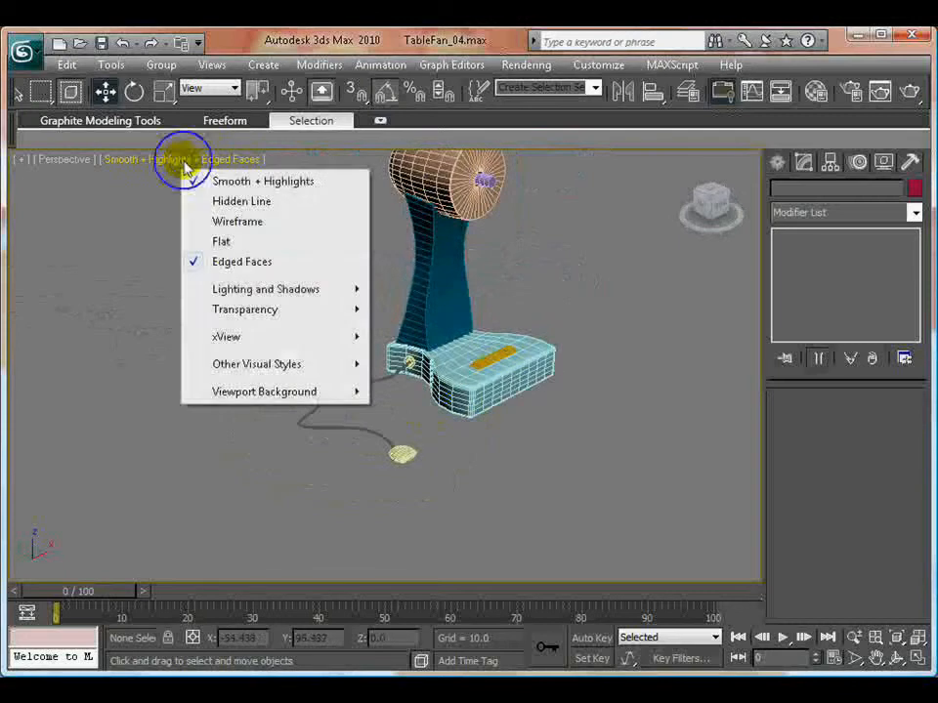
{"action": "left_click", "coordinate": [228, 262]}
{"action": "scroll", "coordinate": [412, 390], "scroll_direction": "up", "scroll_amount": 8}
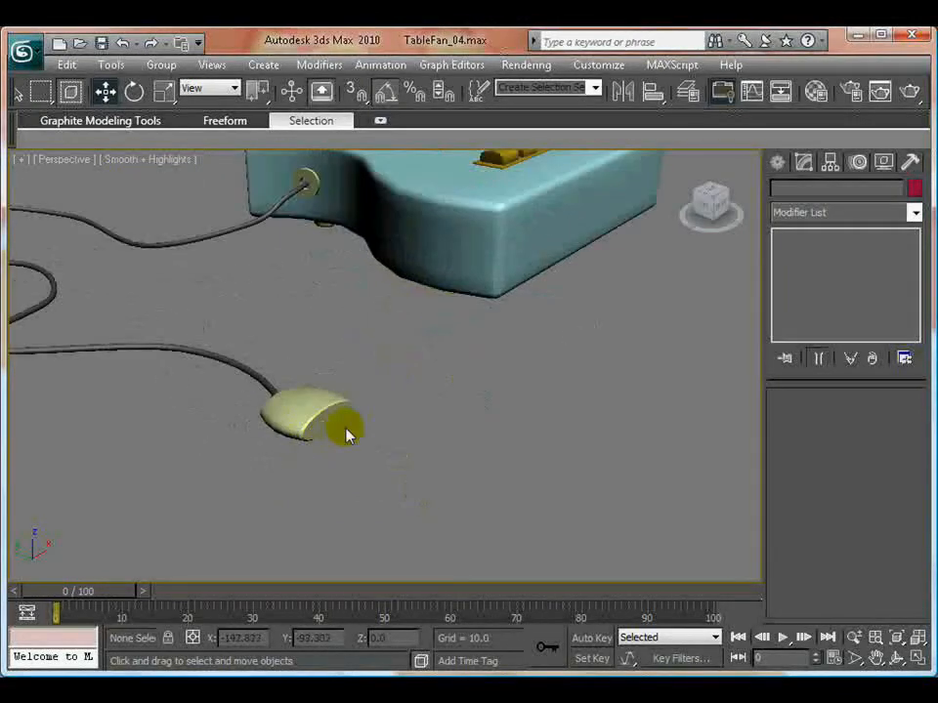
{"action": "scroll", "coordinate": [385, 427], "scroll_direction": "down", "scroll_amount": 8}
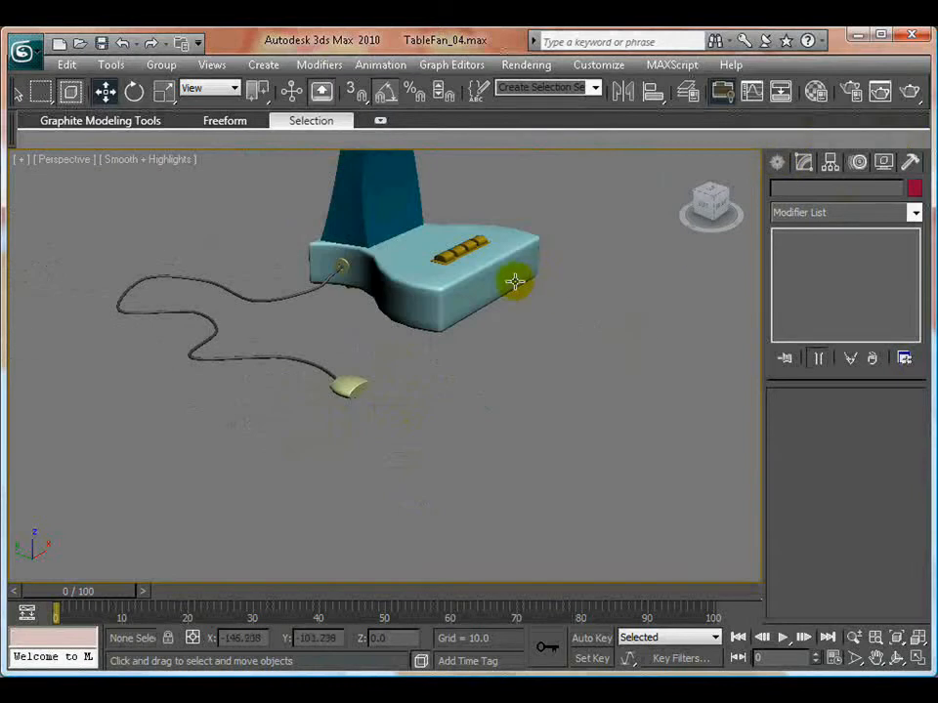
- Create a small chamfer cylinder as a prong on one side of the plug in the Front view, about 0.619 in radius and 1.779 high
{"action": "left_click", "coordinate": [776, 162]}
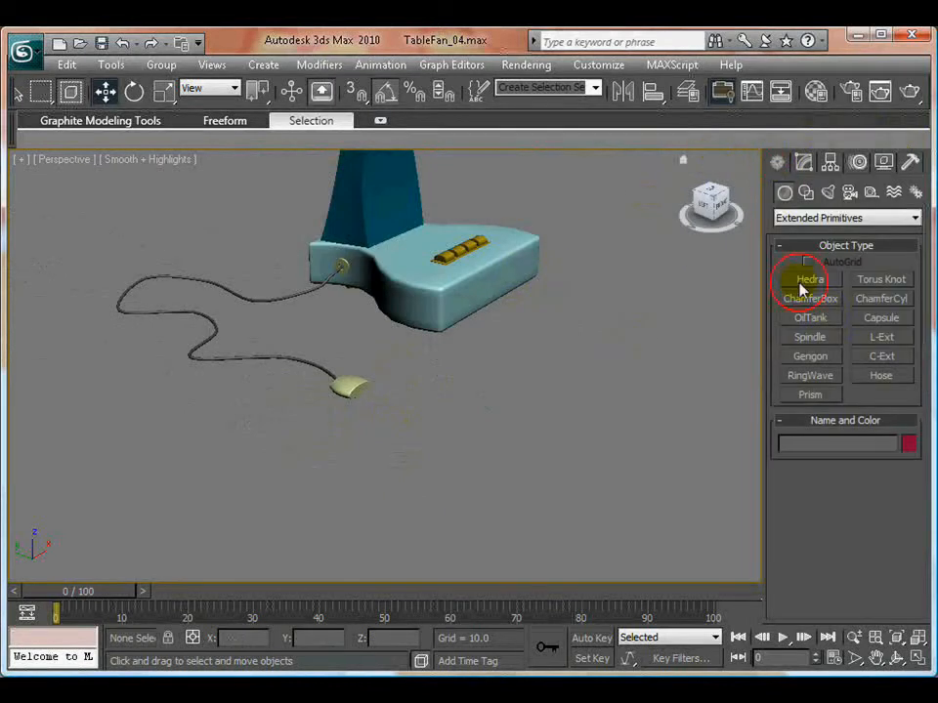
{"action": "left_click", "coordinate": [881, 301]}
{"action": "key", "text": "f"}
{"action": "middle_click_drag", "start_coordinate": [420, 456], "coordinate": [423, 515]}
{"action": "scroll", "coordinate": [434, 381], "scroll_direction": "up", "scroll_amount": 5}
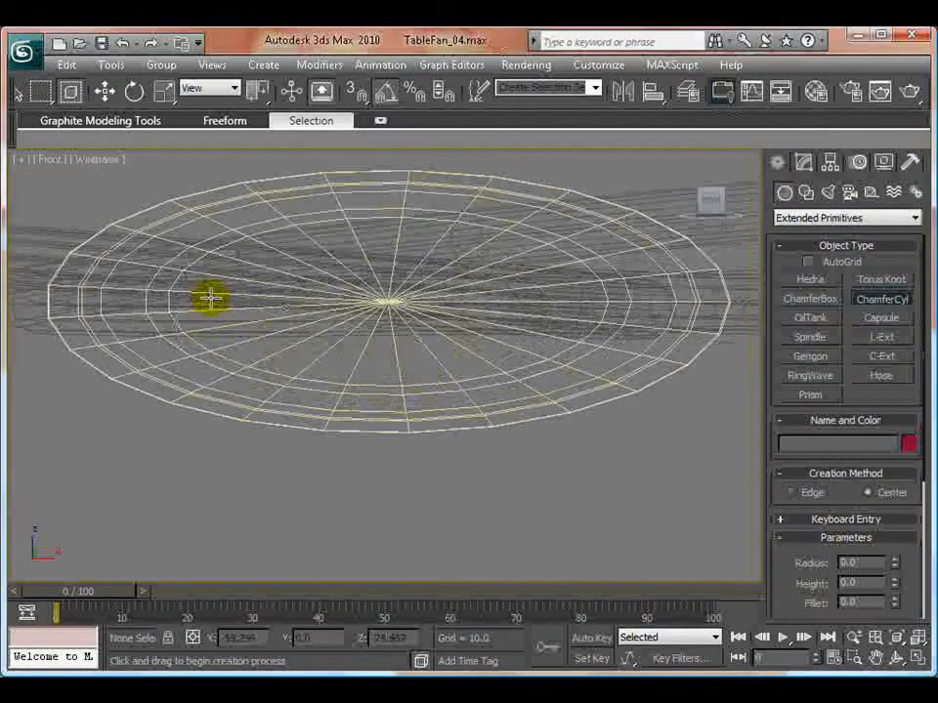
{"action": "left_click_drag", "start_coordinate": [211, 298], "coordinate": [252, 326]}
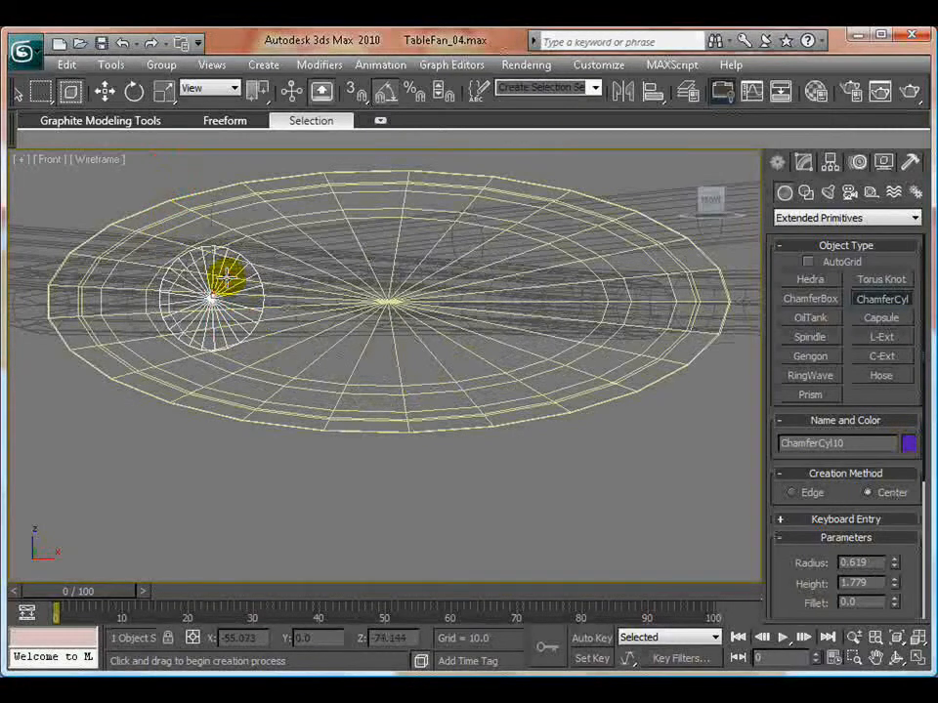
{"action": "key", "text": "w"}
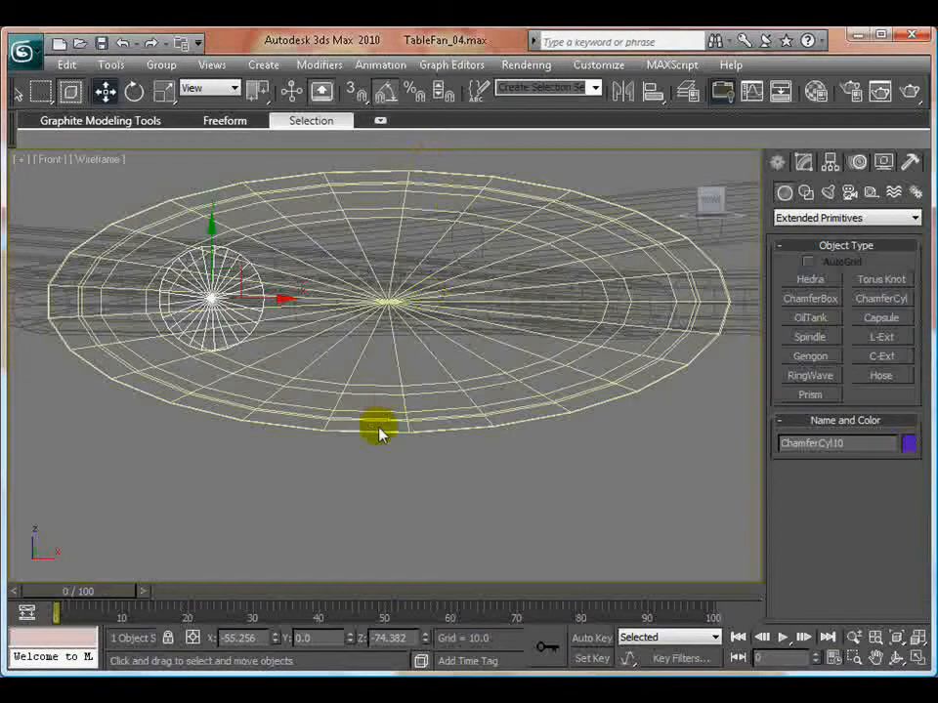
- Move the prong along Y to about -14.068 in the Perspective view so it projects from the plug's front face
{"action": "key", "text": "alt+w"}
{"action": "right_click", "coordinate": [571, 524]}
{"action": "key", "text": "alt+w"}
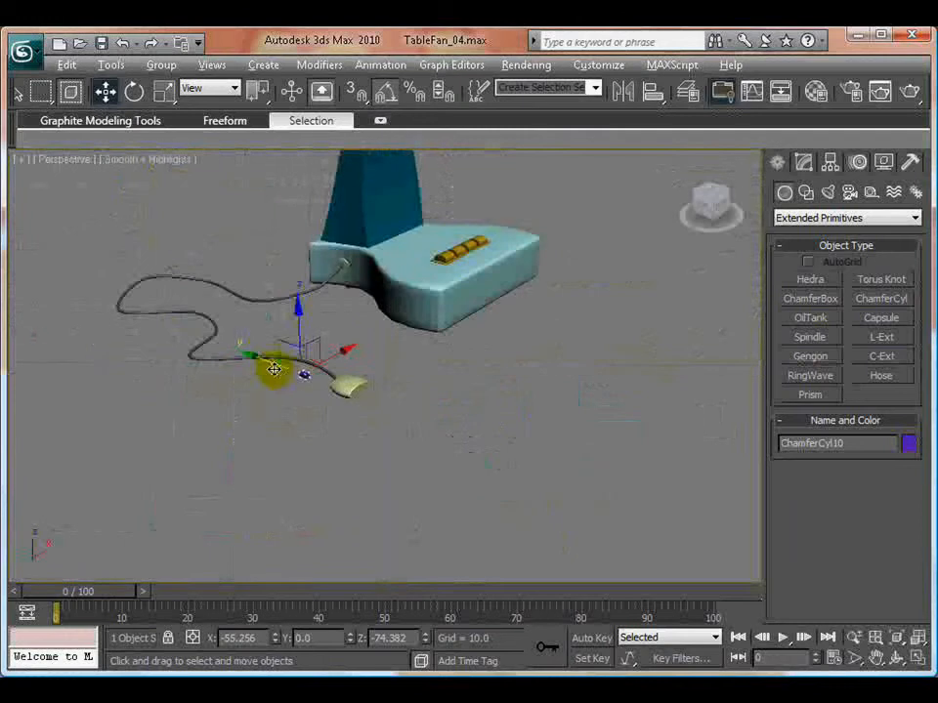
{"action": "left_click_drag", "start_coordinate": [247, 356], "coordinate": [305, 373]}
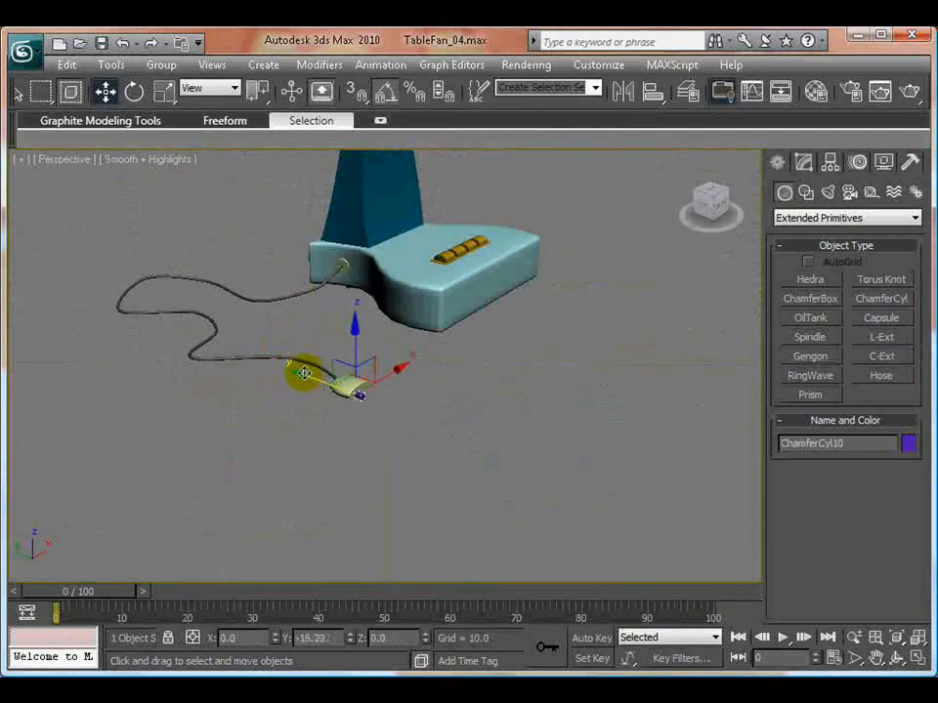
{"action": "scroll", "coordinate": [381, 430], "scroll_direction": "up", "scroll_amount": 8}
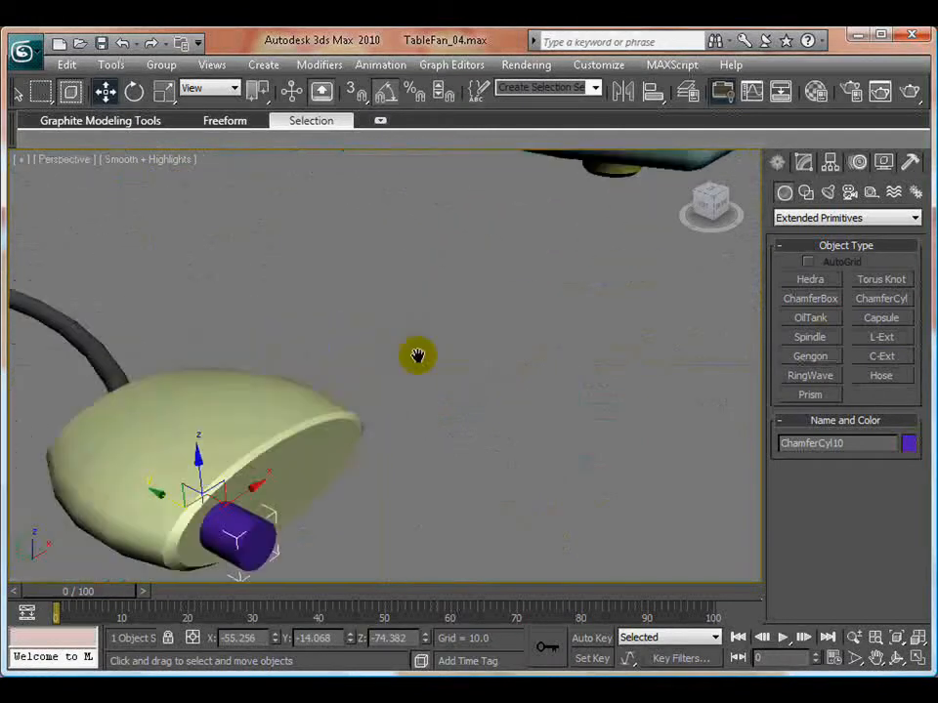
{"action": "middle_click_drag", "start_coordinate": [417, 355], "coordinate": [516, 317]}
- Set the prong's radius to 0.479, height to 2.97 and fillet to 0.09
{"action": "left_click", "coordinate": [802, 163]}
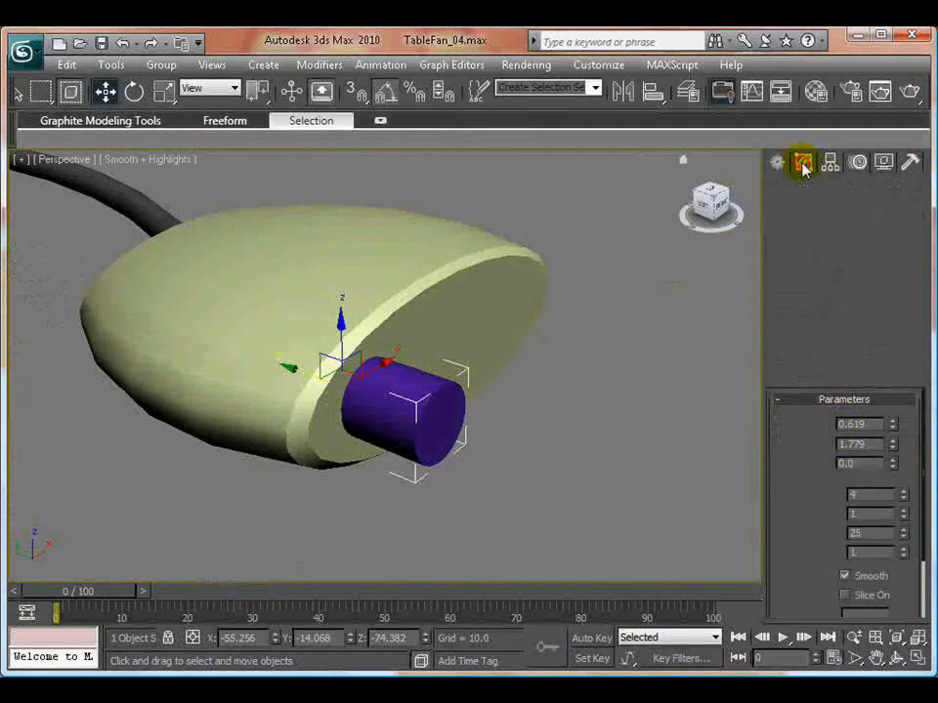
{"action": "left_click_drag", "start_coordinate": [891, 470], "coordinate": [891, 378]}
{"action": "left_click_drag", "start_coordinate": [892, 430], "coordinate": [893, 434]}
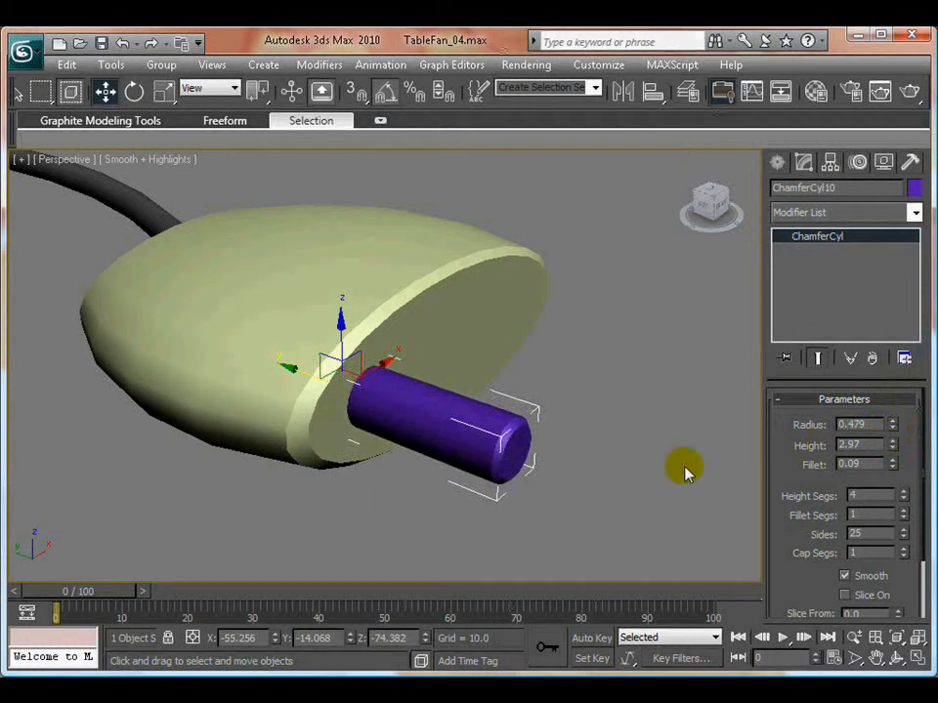
- Nudge the prong to about X -54.974, Z -74.55 to align it on the plug's front face, and deselect it
{"action": "left_click", "coordinate": [554, 483]}
{"action": "scroll", "coordinate": [513, 456], "scroll_direction": "down", "scroll_amount": 5}
{"action": "middle_click_drag", "start_coordinate": [493, 434], "coordinate": [414, 391], "text": "alt"}
{"action": "left_click", "coordinate": [347, 352]}
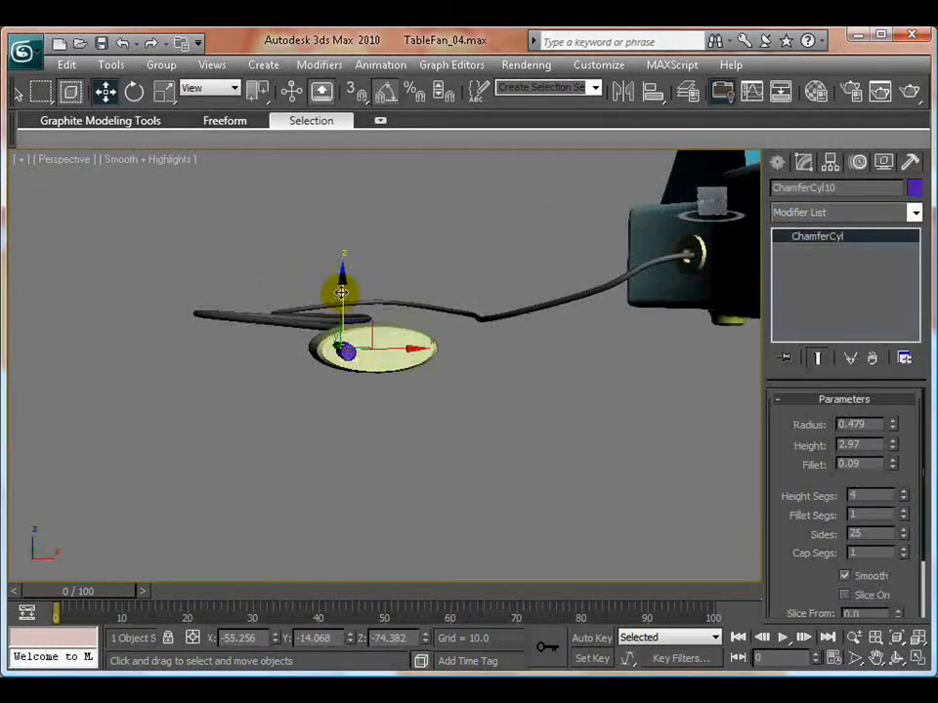
{"action": "left_click_drag", "start_coordinate": [343, 278], "coordinate": [346, 282]}
{"action": "left_click_drag", "start_coordinate": [406, 356], "coordinate": [416, 350]}
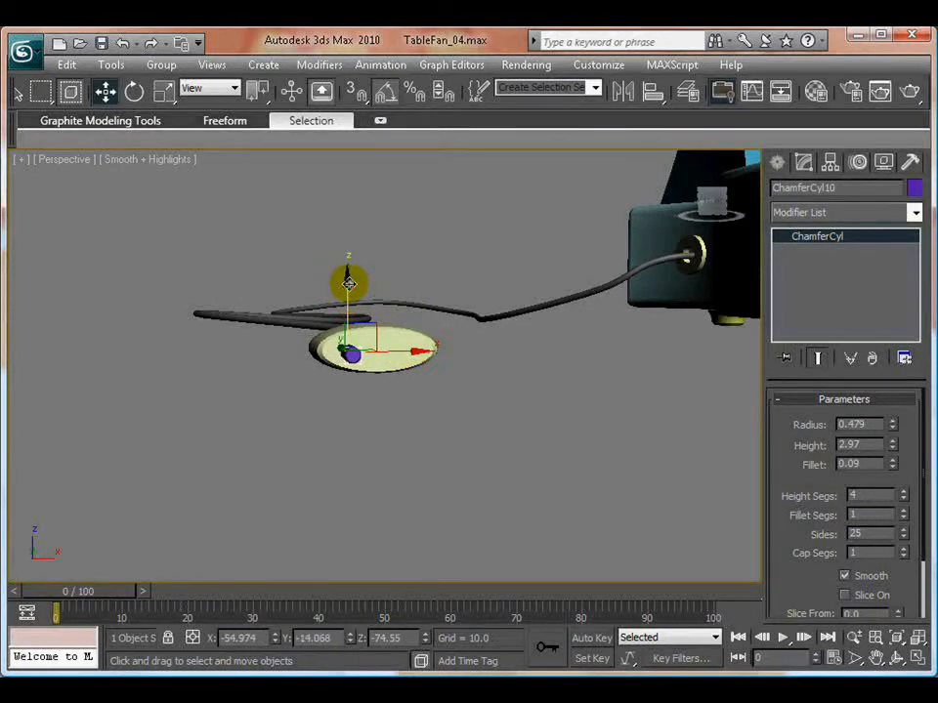
{"action": "left_click", "coordinate": [416, 425]}
- Select the prong on the plug's front face and set its radius to 0.599
{"action": "scroll", "coordinate": [377, 425], "scroll_direction": "up", "scroll_amount": 5}
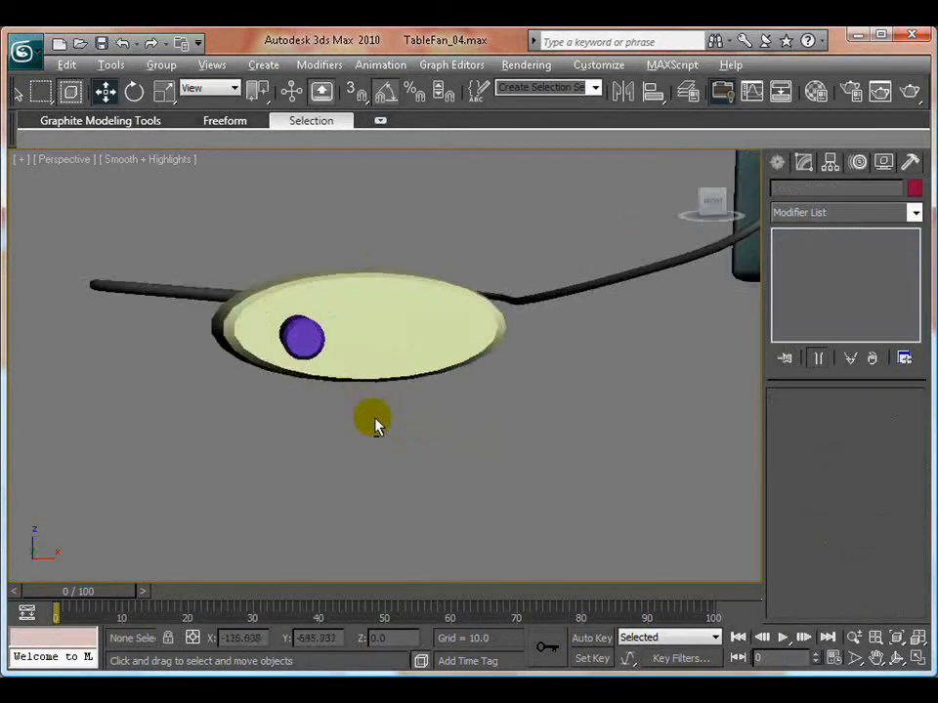
{"action": "middle_click_drag", "start_coordinate": [377, 425], "coordinate": [380, 375], "text": "alt"}
{"action": "left_click", "coordinate": [380, 375]}
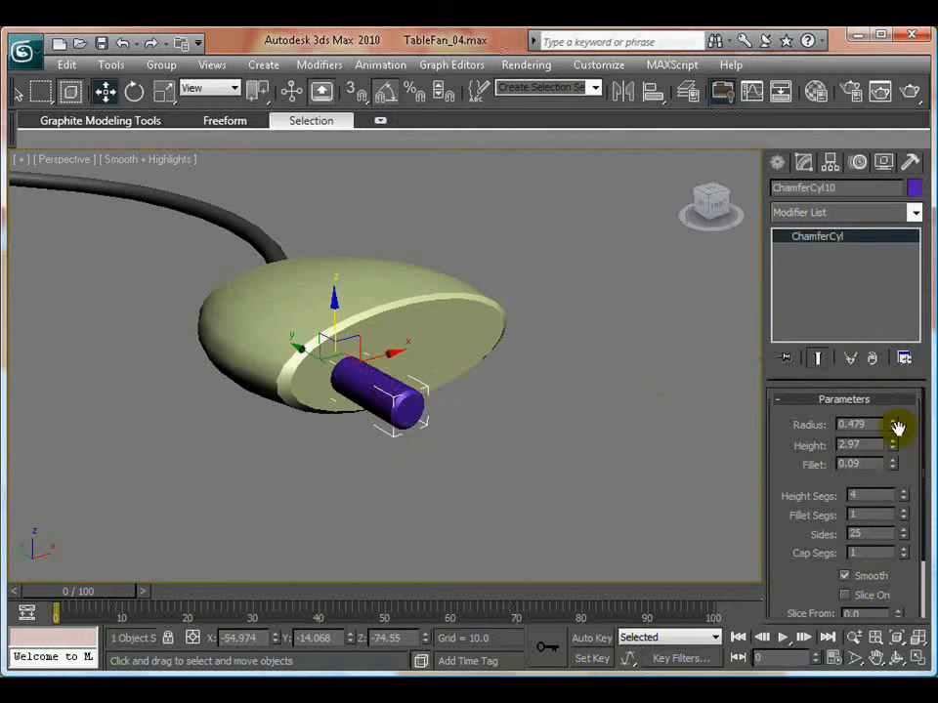
{"action": "left_click_drag", "start_coordinate": [893, 427], "coordinate": [893, 411]}
- Clone the prong along X to about -51.147 as a single instance, forming the plug's second prong
{"action": "mouse_move", "coordinate": [385, 349]}
{"action": "left_mouse_down", "text": "shift"}
{"action": "mouse_move", "coordinate": [465, 335]}
{"action": "mouse_move", "coordinate": [502, 344]}
{"action": "left_mouse_up", "text": "shift"}
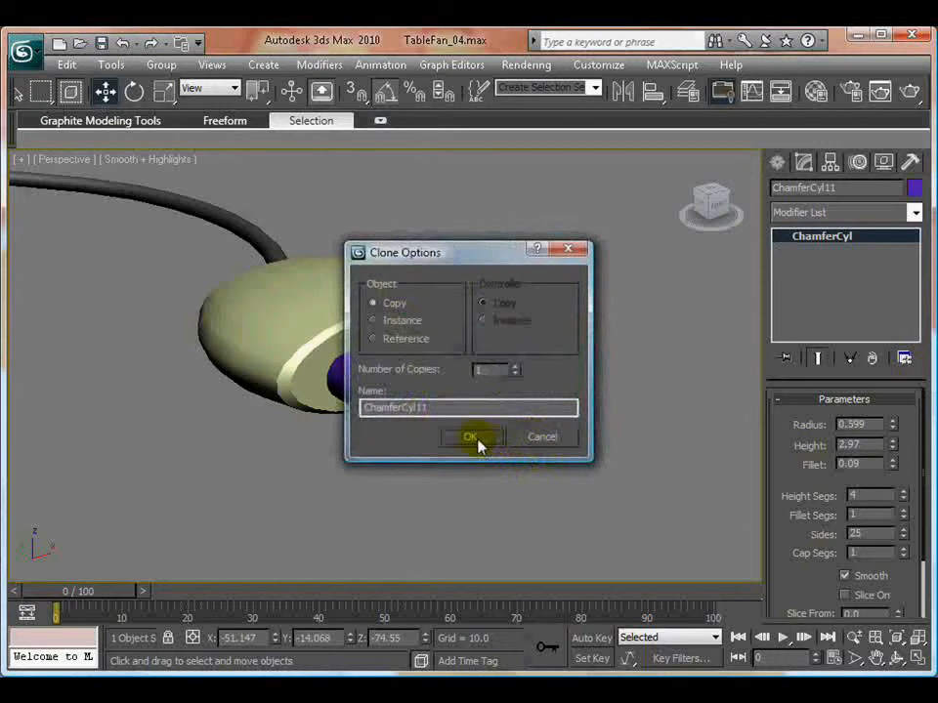
{"action": "left_click", "coordinate": [402, 323]}
{"action": "left_click", "coordinate": [483, 439]}
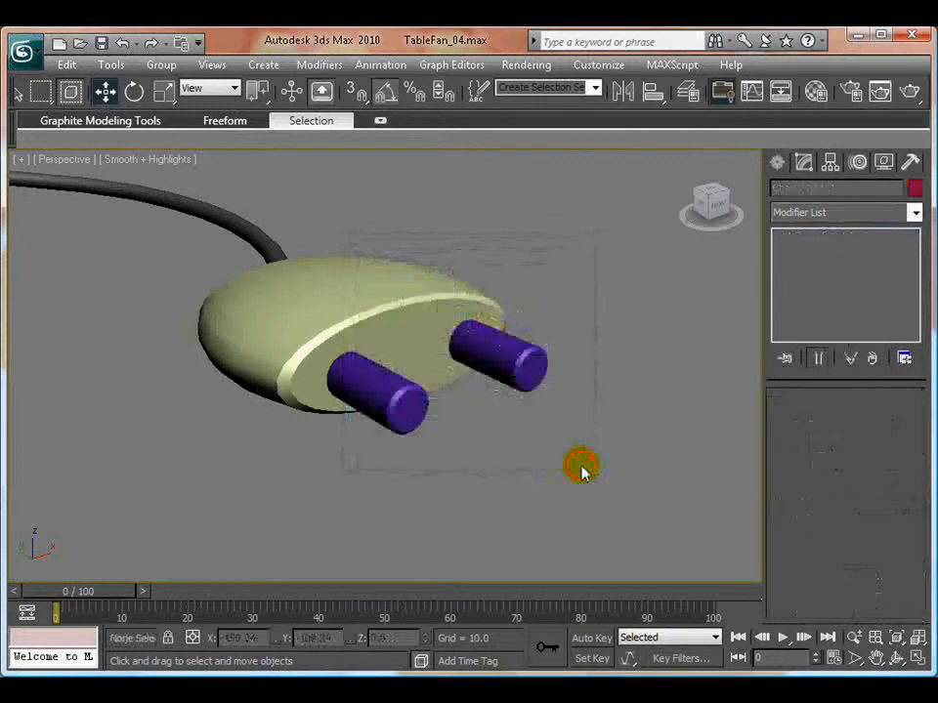
- Select both prongs together with the plug body and group them as plug_grp
{"action": "middle_click_drag", "start_coordinate": [536, 470], "coordinate": [441, 425], "text": "alt"}
{"action": "left_click_drag", "start_coordinate": [571, 280], "coordinate": [405, 469]}
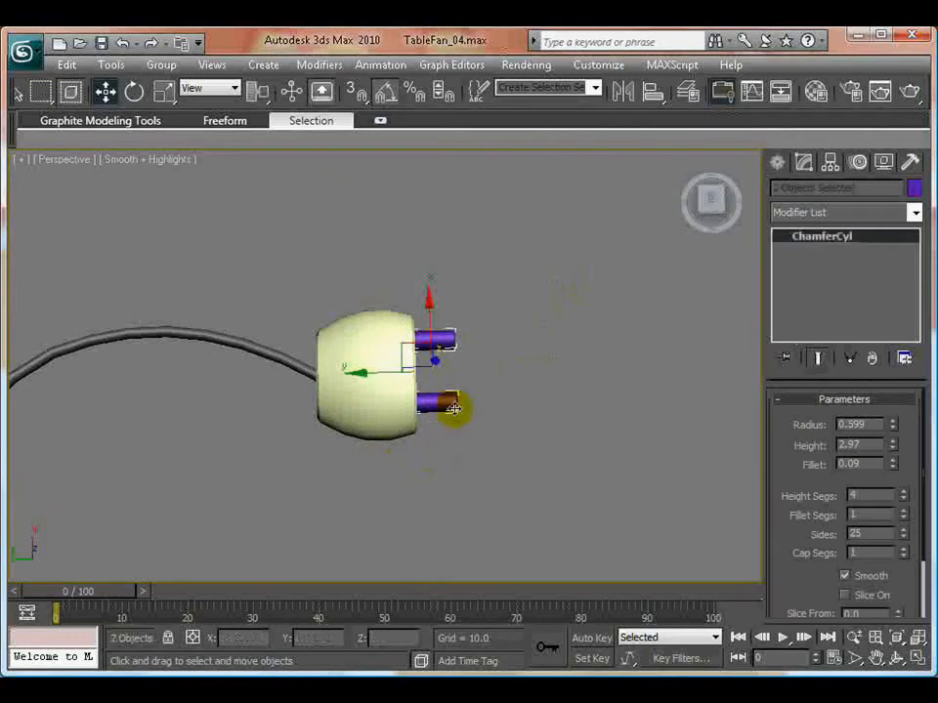
{"action": "left_click", "coordinate": [534, 335]}
{"action": "left_click", "coordinate": [440, 343]}
{"action": "left_click", "coordinate": [443, 402], "text": "ctrl"}
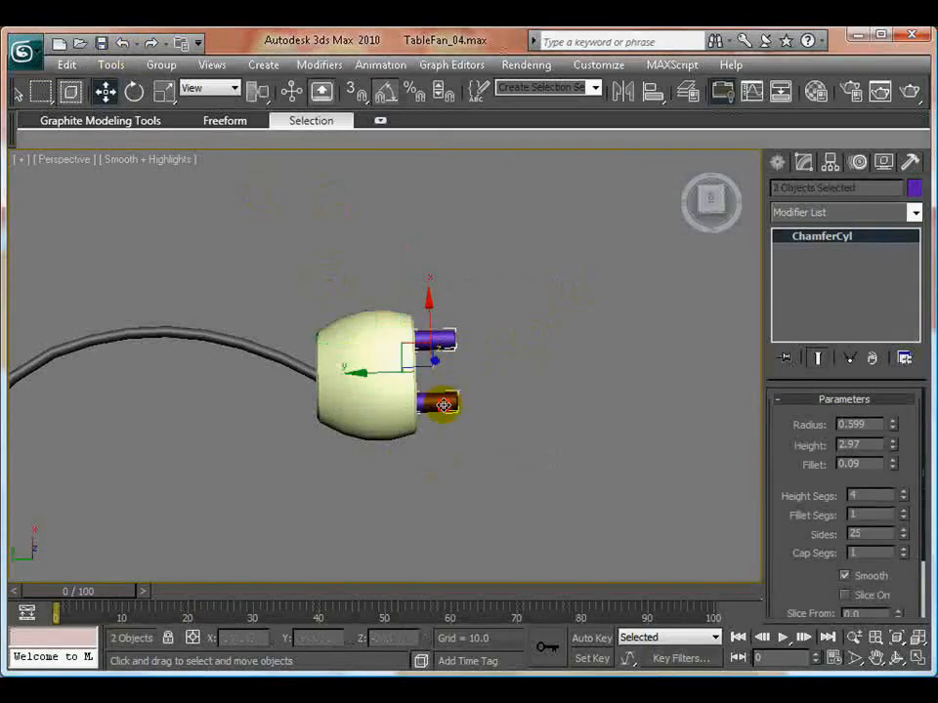
{"action": "left_click", "coordinate": [326, 334], "text": "ctrl"}
{"action": "left_click", "coordinate": [162, 65]}
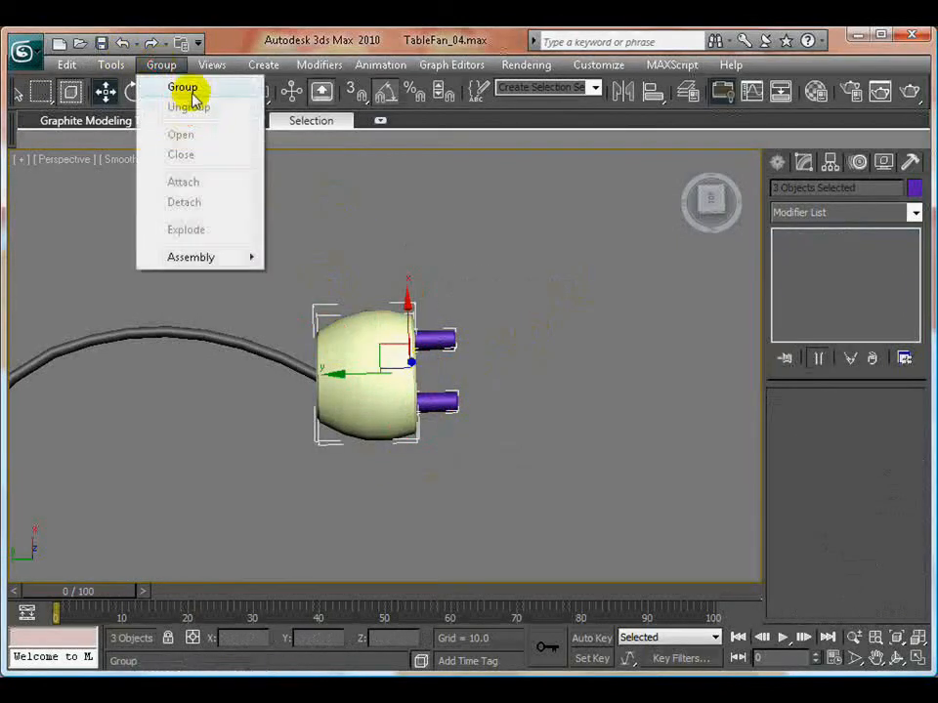
{"action": "left_click", "coordinate": [190, 90]}
{"action": "left_click_drag", "start_coordinate": [398, 297], "coordinate": [623, 245]}
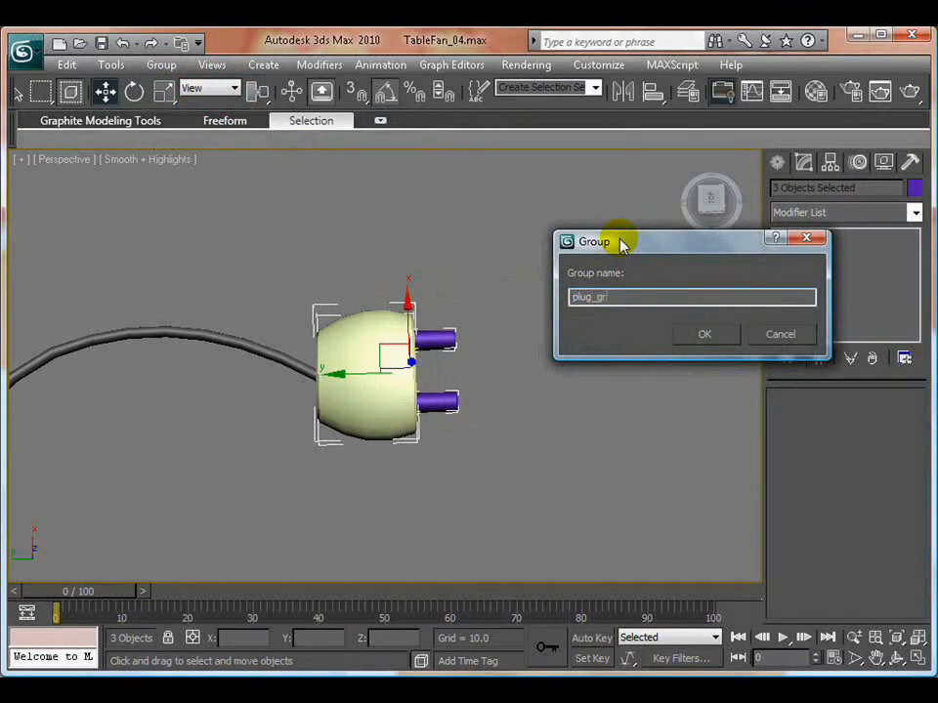
{"action": "key", "text": "Return"}
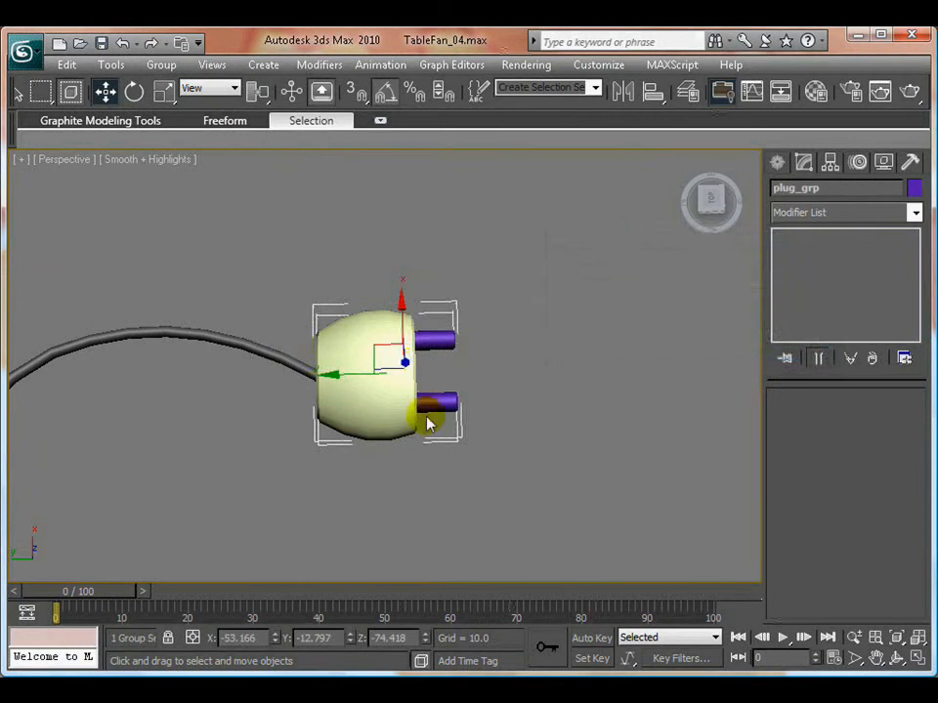
- Rotate the plug group about its vertical axis in the top-down Perspective view to follow the direction of the cord's end
{"action": "key", "text": "e"}
{"action": "left_click_drag", "start_coordinate": [429, 424], "coordinate": [464, 436]}
{"action": "key", "text": "w"}
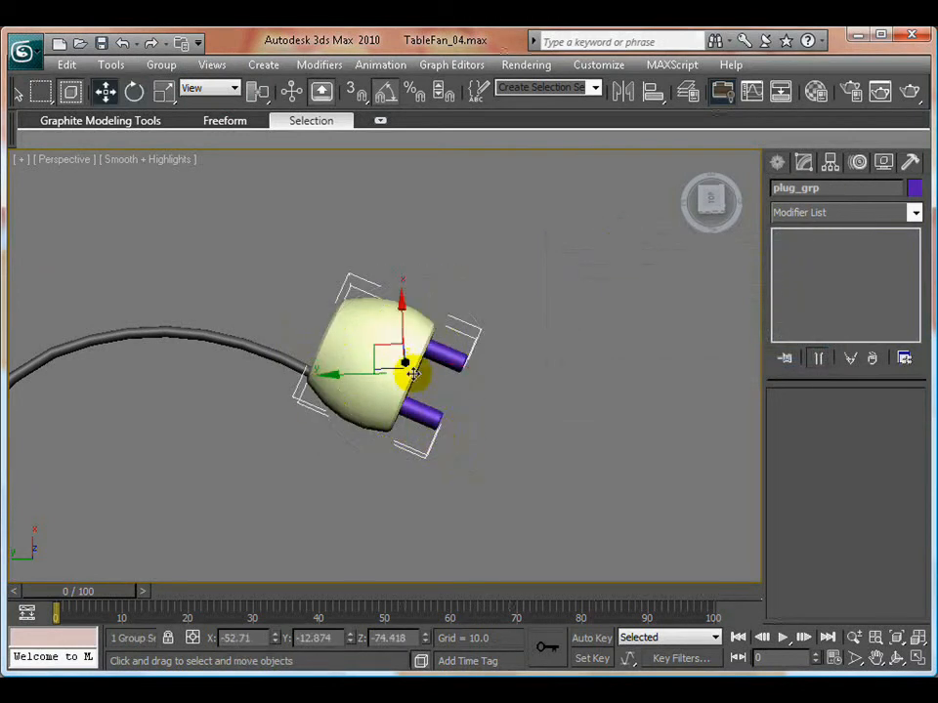
- Move the plug group to about X -55.057, Y -12.481 so its back meets the cord's end, and deselect it
{"action": "left_click", "coordinate": [405, 305]}
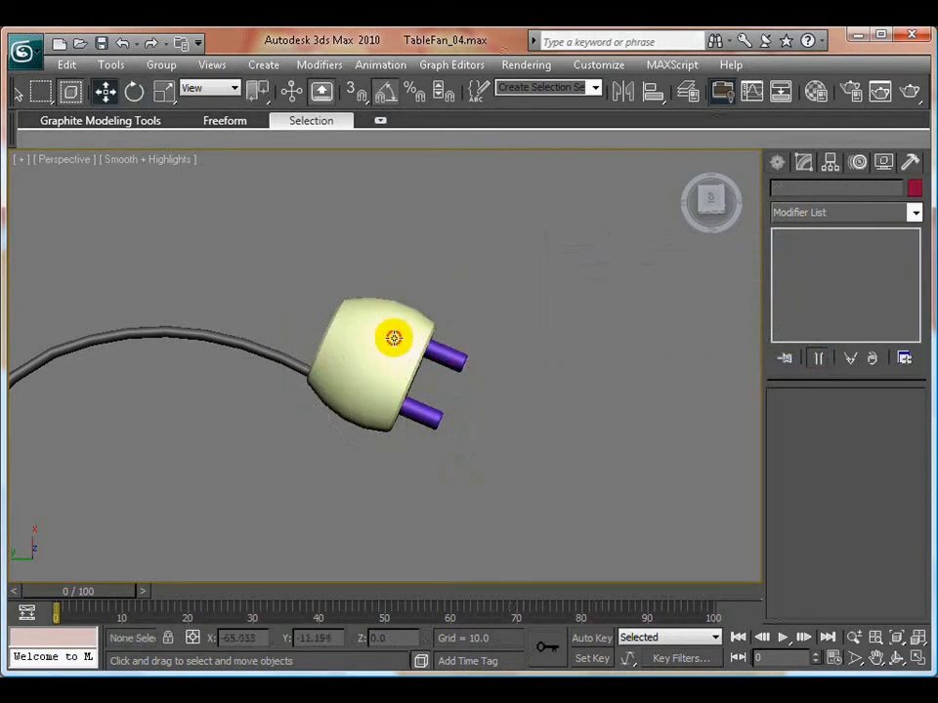
{"action": "left_click", "coordinate": [393, 337]}
{"action": "left_click_drag", "start_coordinate": [404, 308], "coordinate": [398, 338]}
{"action": "left_click_drag", "start_coordinate": [336, 414], "coordinate": [326, 410]}
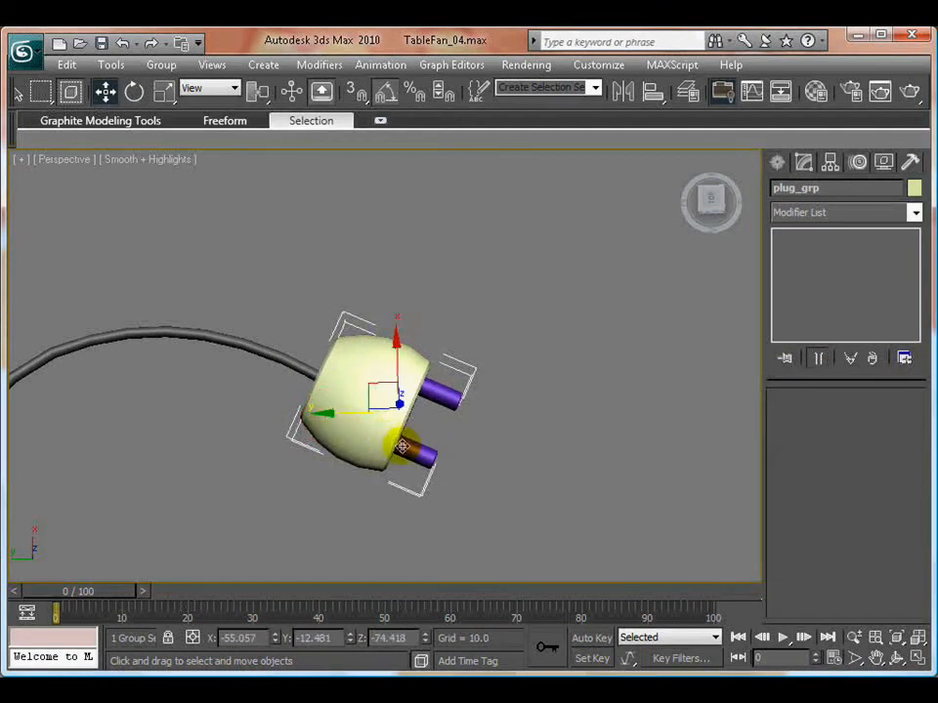
{"action": "middle_click_drag", "start_coordinate": [326, 410], "coordinate": [340, 295], "text": "alt"}
{"action": "left_click", "coordinate": [489, 459]}
- Render the Perspective view of the complete fan with its cord and plug, repeating the render after shifting the framing slightly
{"action": "left_click", "coordinate": [909, 92]}
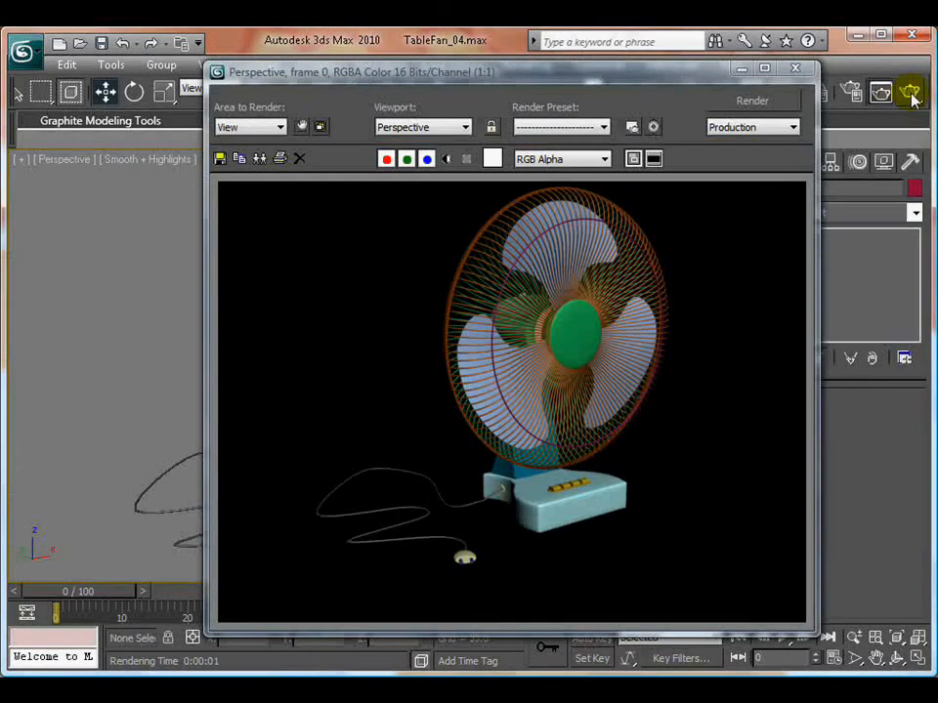
{"action": "left_click", "coordinate": [795, 68]}
{"action": "middle_click_drag", "start_coordinate": [540, 335], "coordinate": [547, 352]}
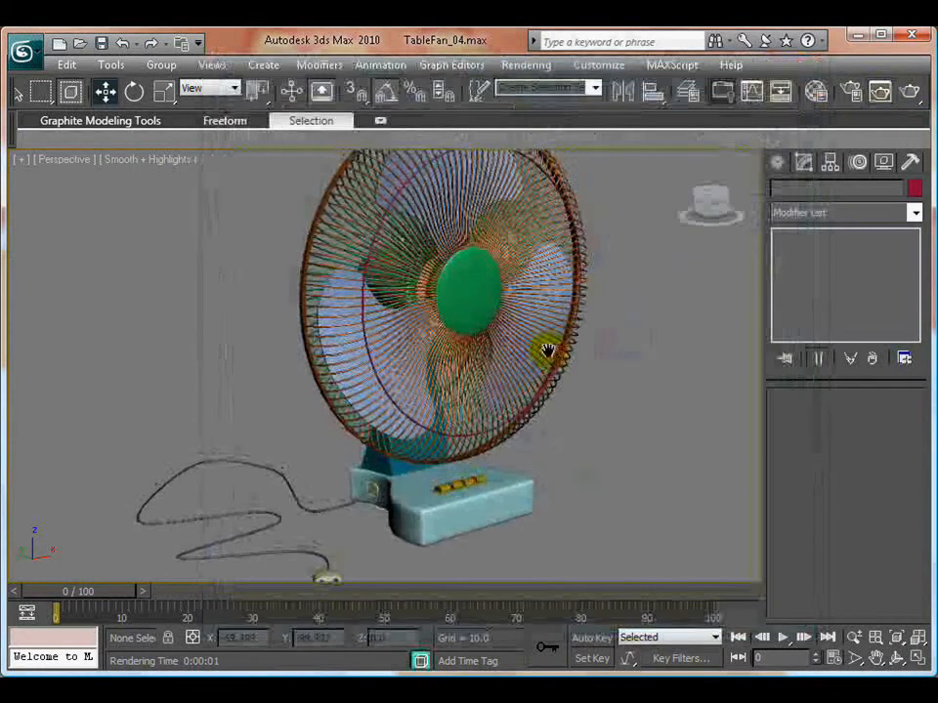
{"action": "left_click", "coordinate": [909, 91]}
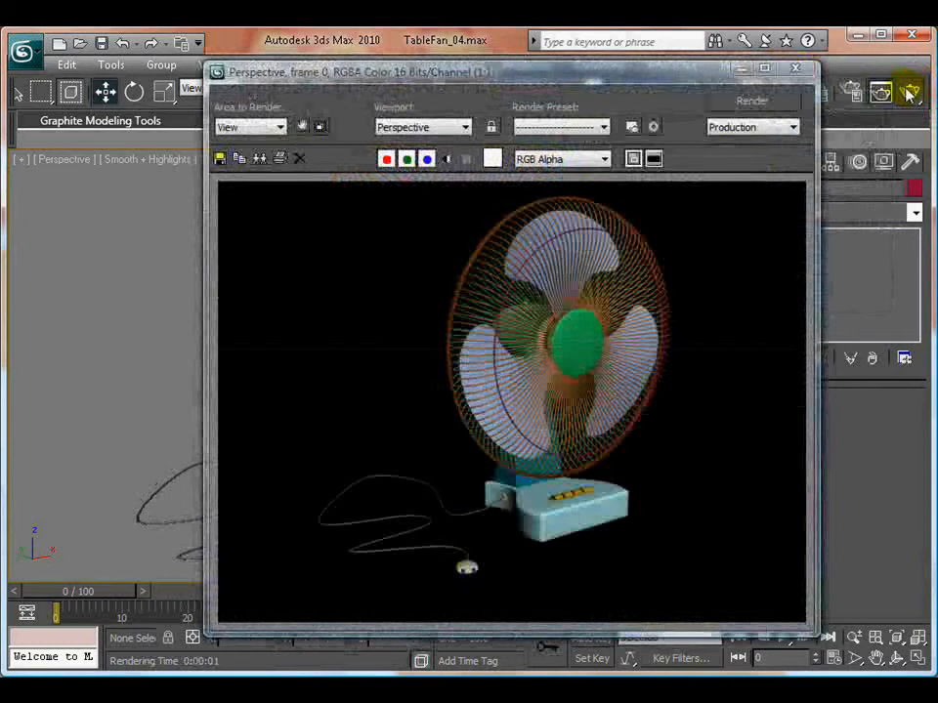
{"action": "left_click", "coordinate": [797, 69]}
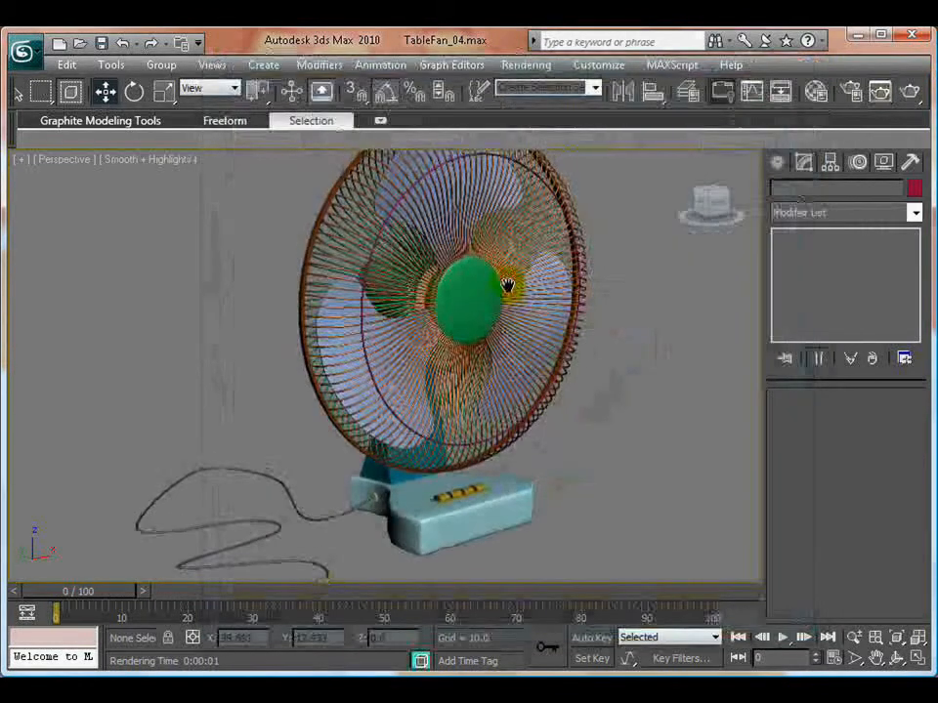
{"action": "left_click", "coordinate": [909, 92]}
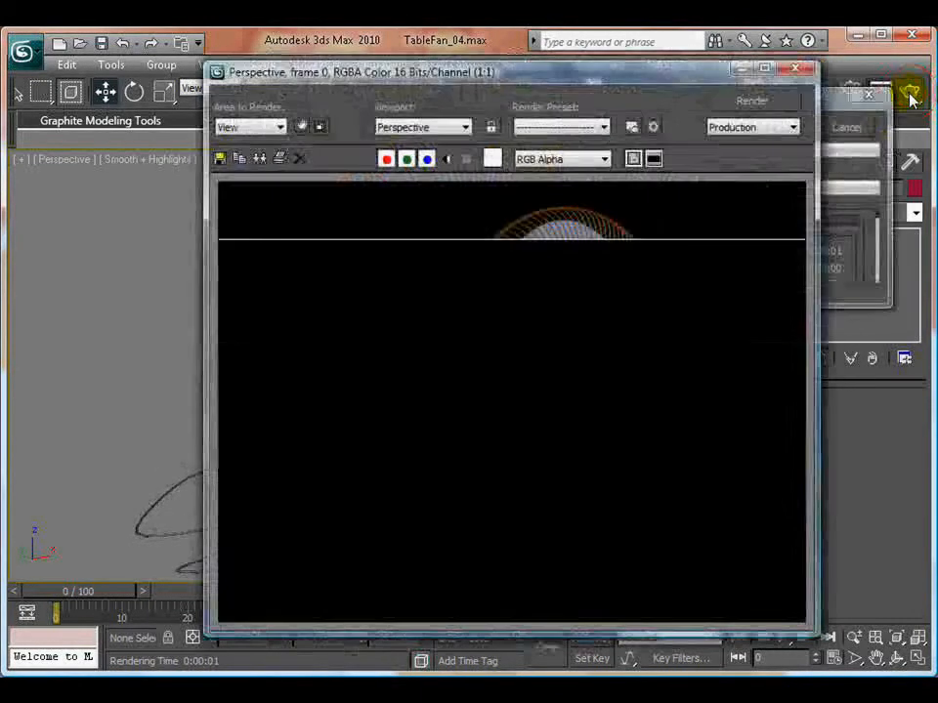